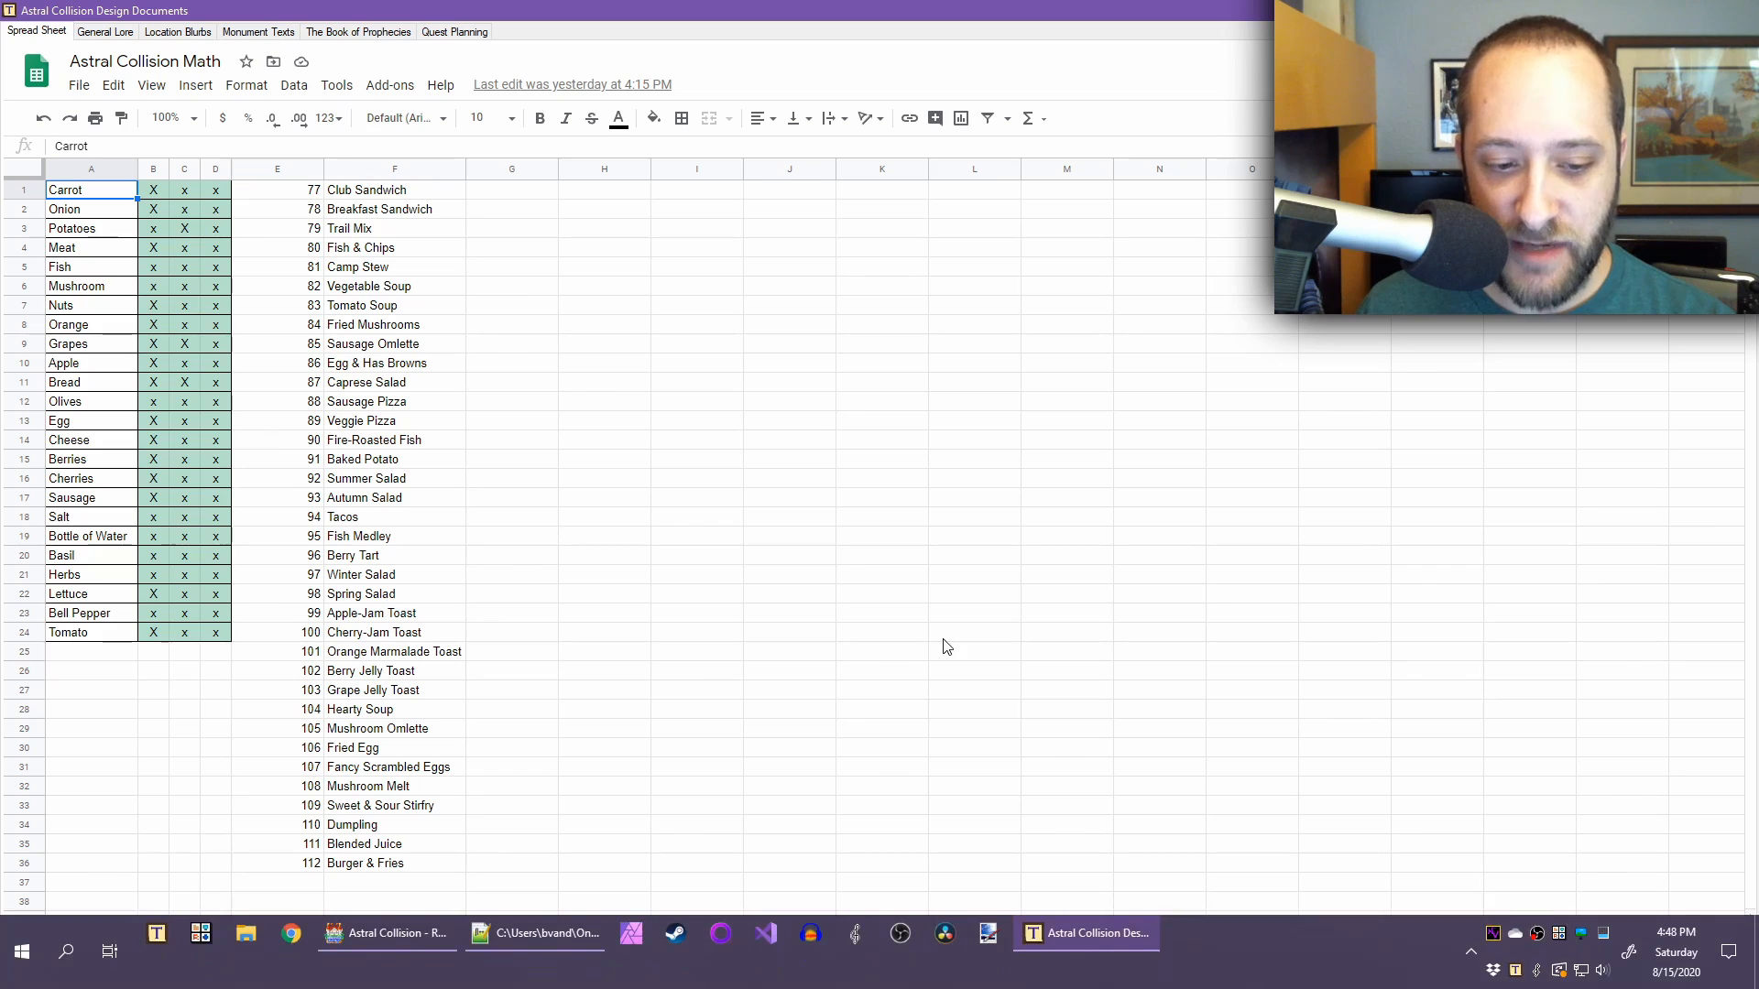
Switch to RPG Maker MV and open the Items section of the game database
left_click(406, 935)
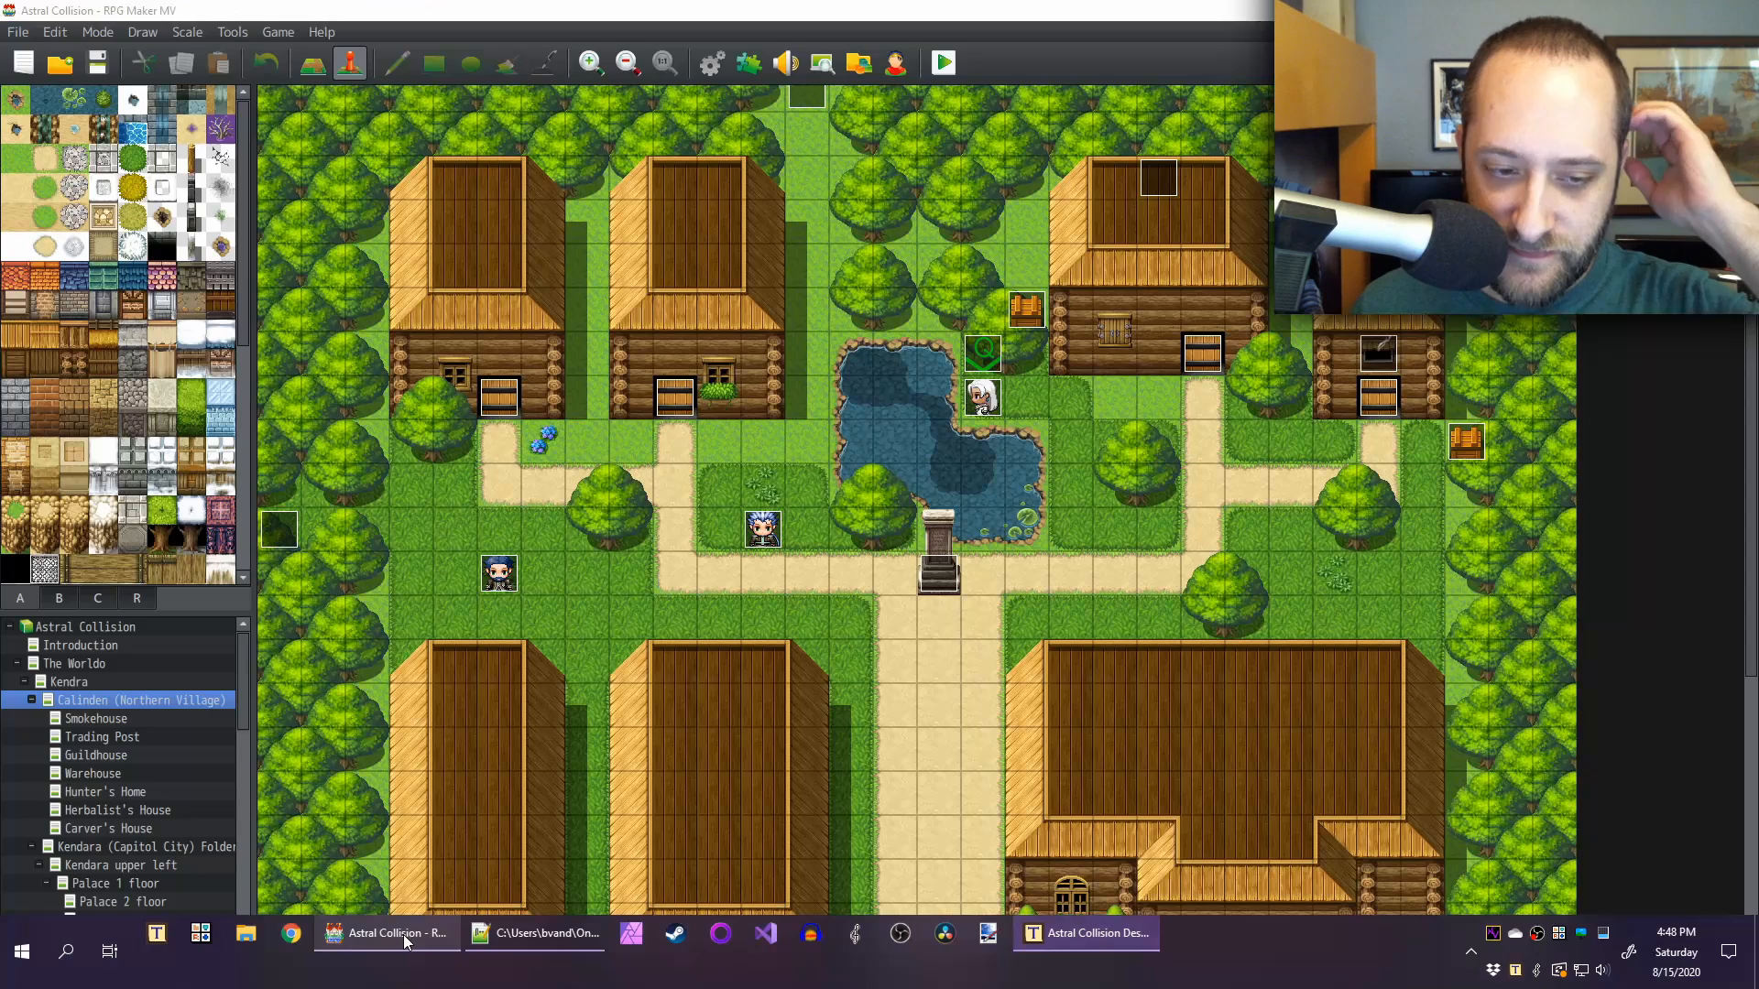
left_click(711, 62)
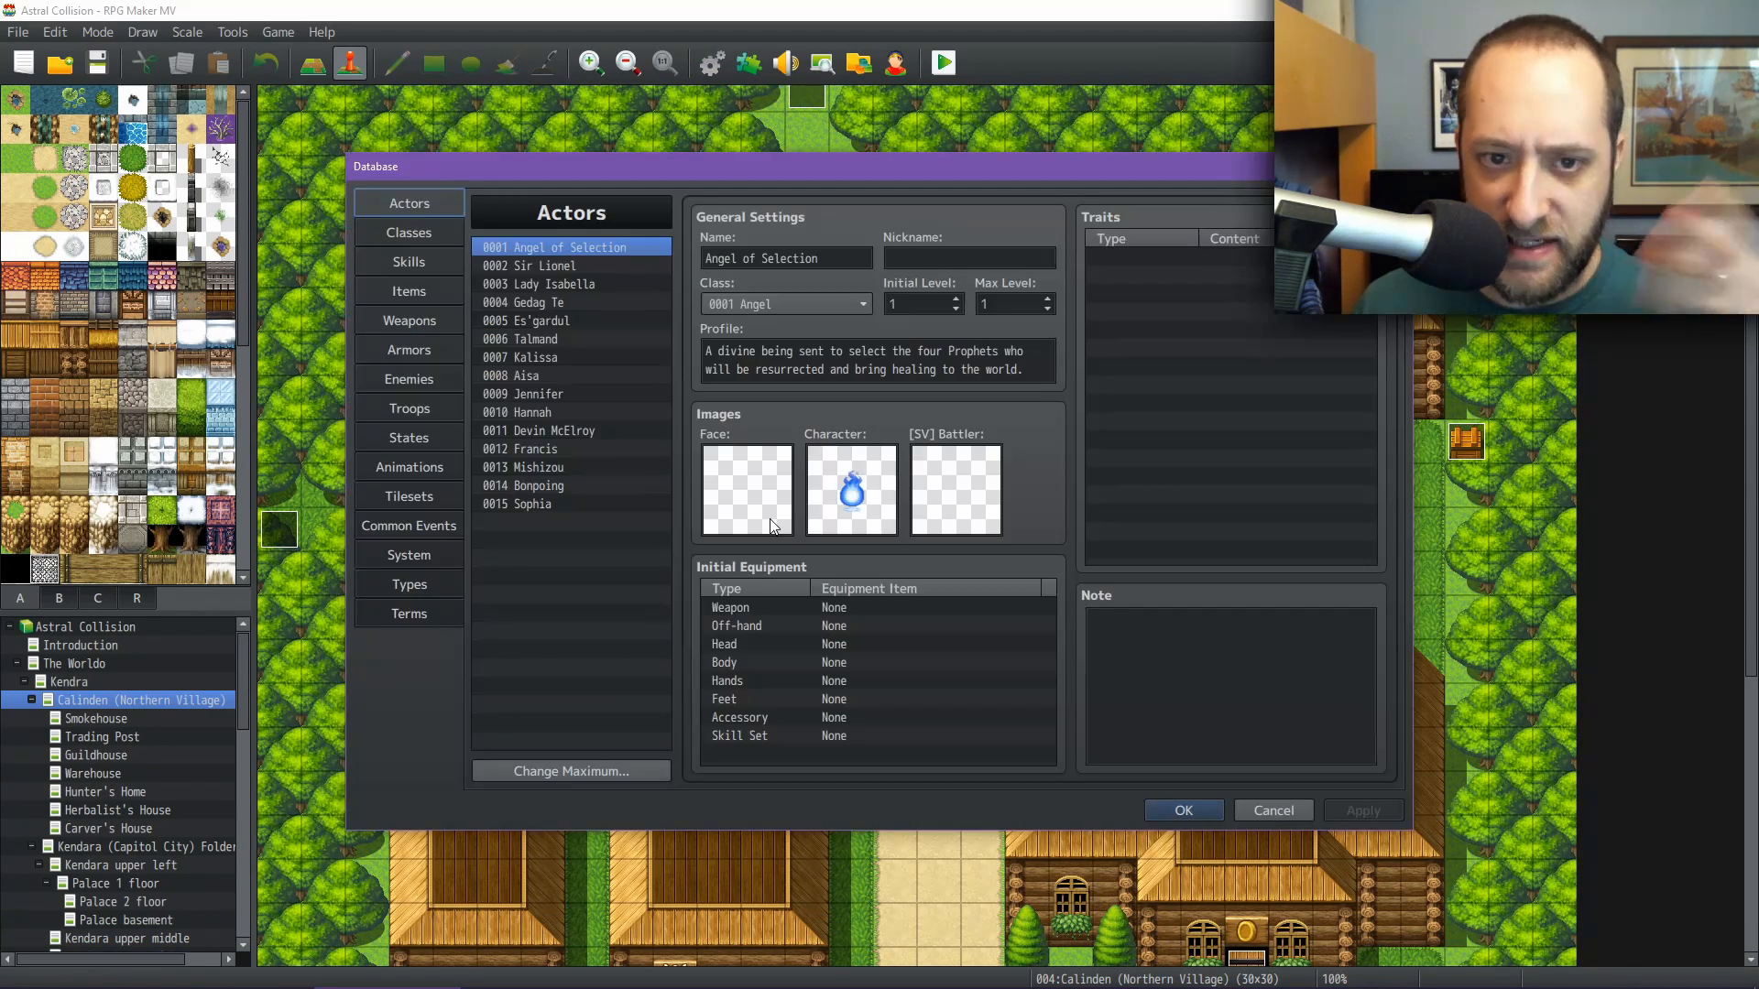
left_click(428, 295)
Examine the settings of the Carrot and Fish ingredients in the item list
scroll(613, 477, "down", 5)
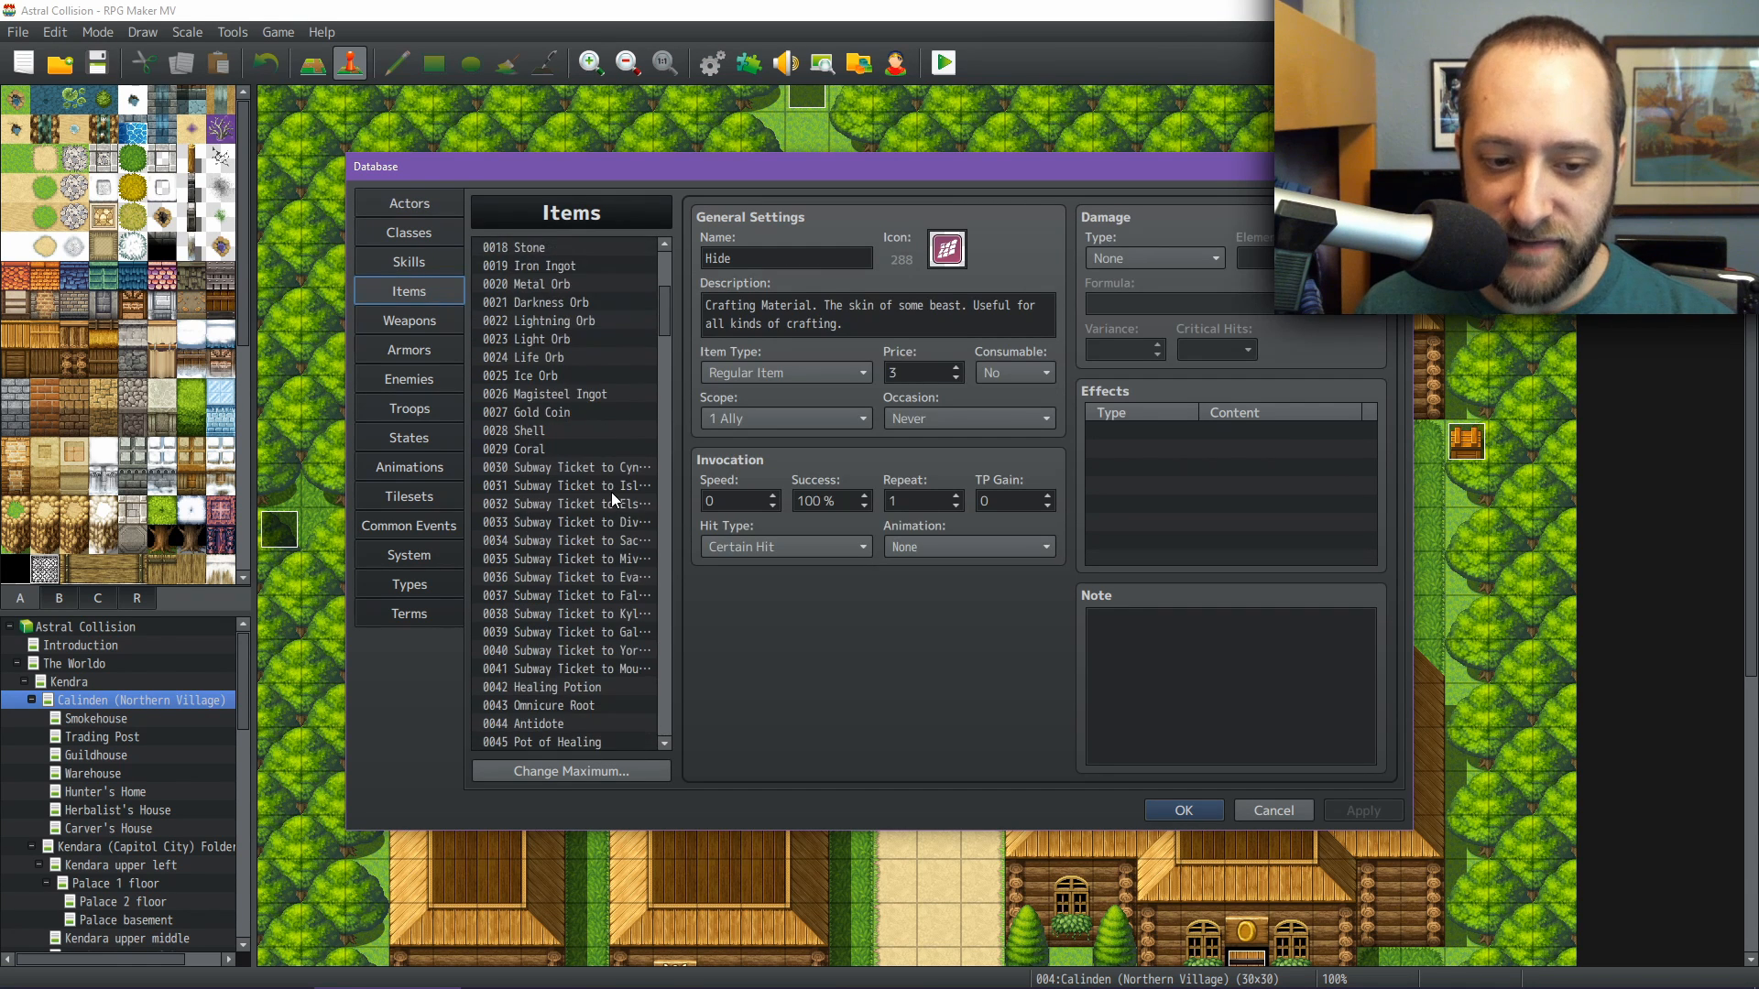
scroll(612, 492, "down", 13)
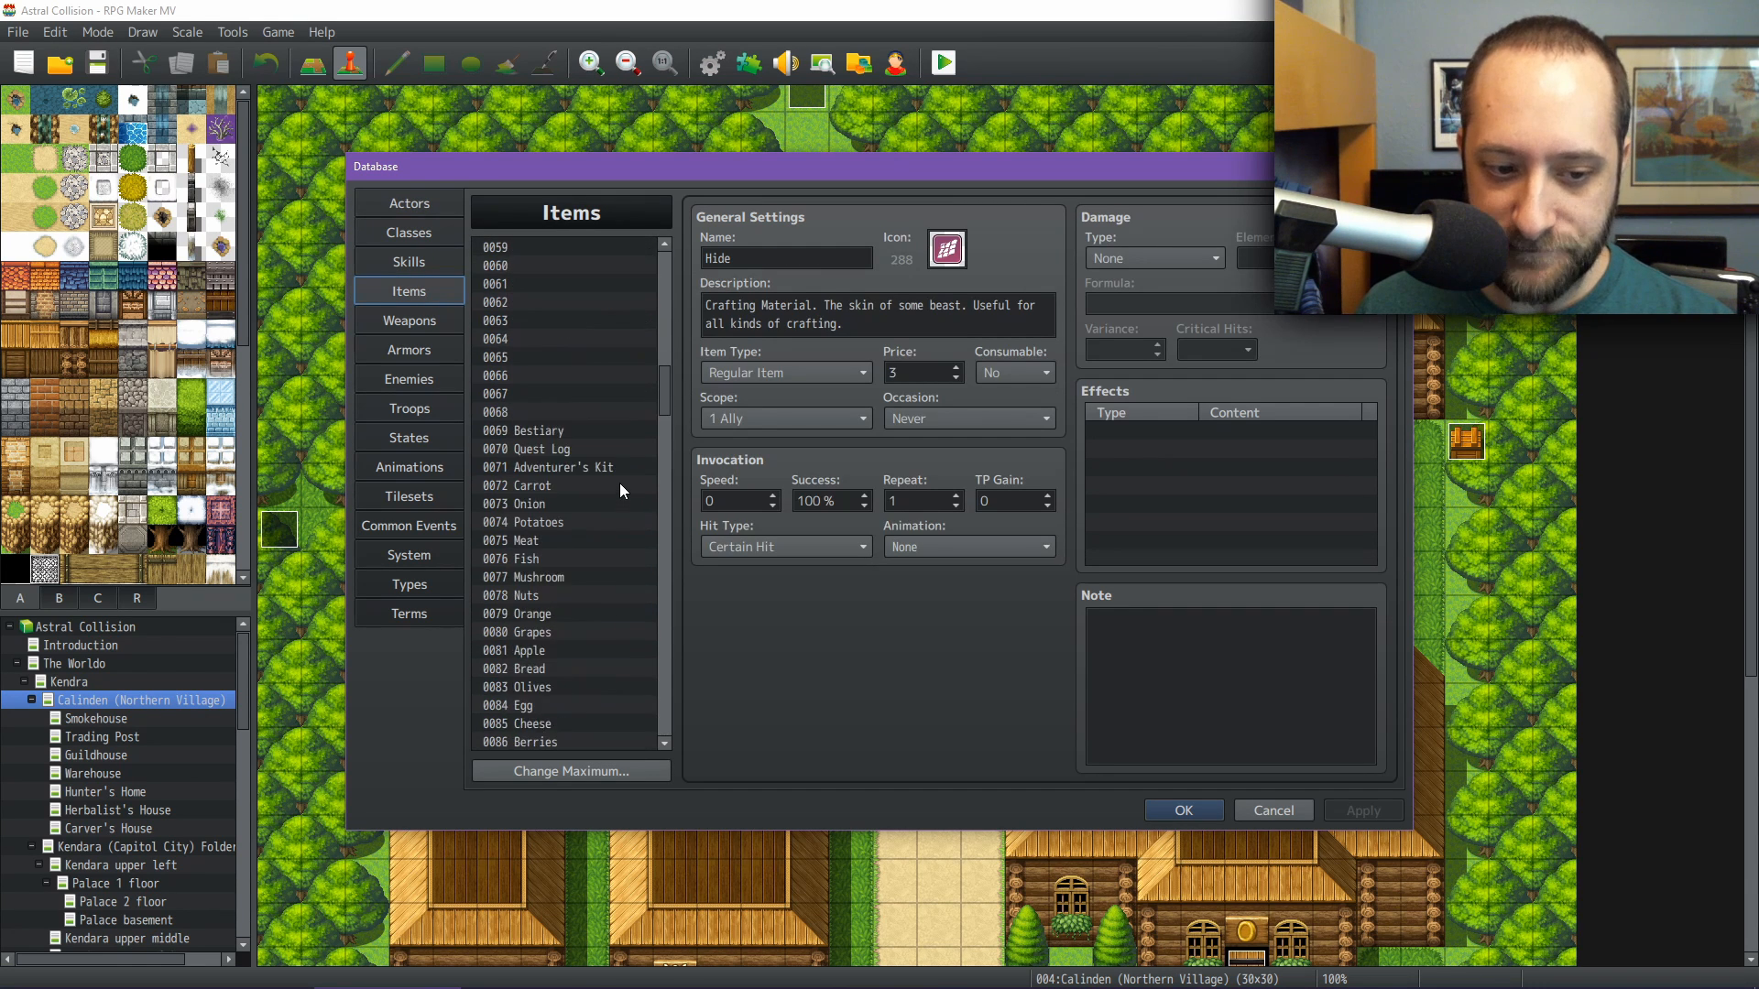
scroll(614, 485, "down", 1)
left_click(560, 431)
scroll(560, 432, "down", 2)
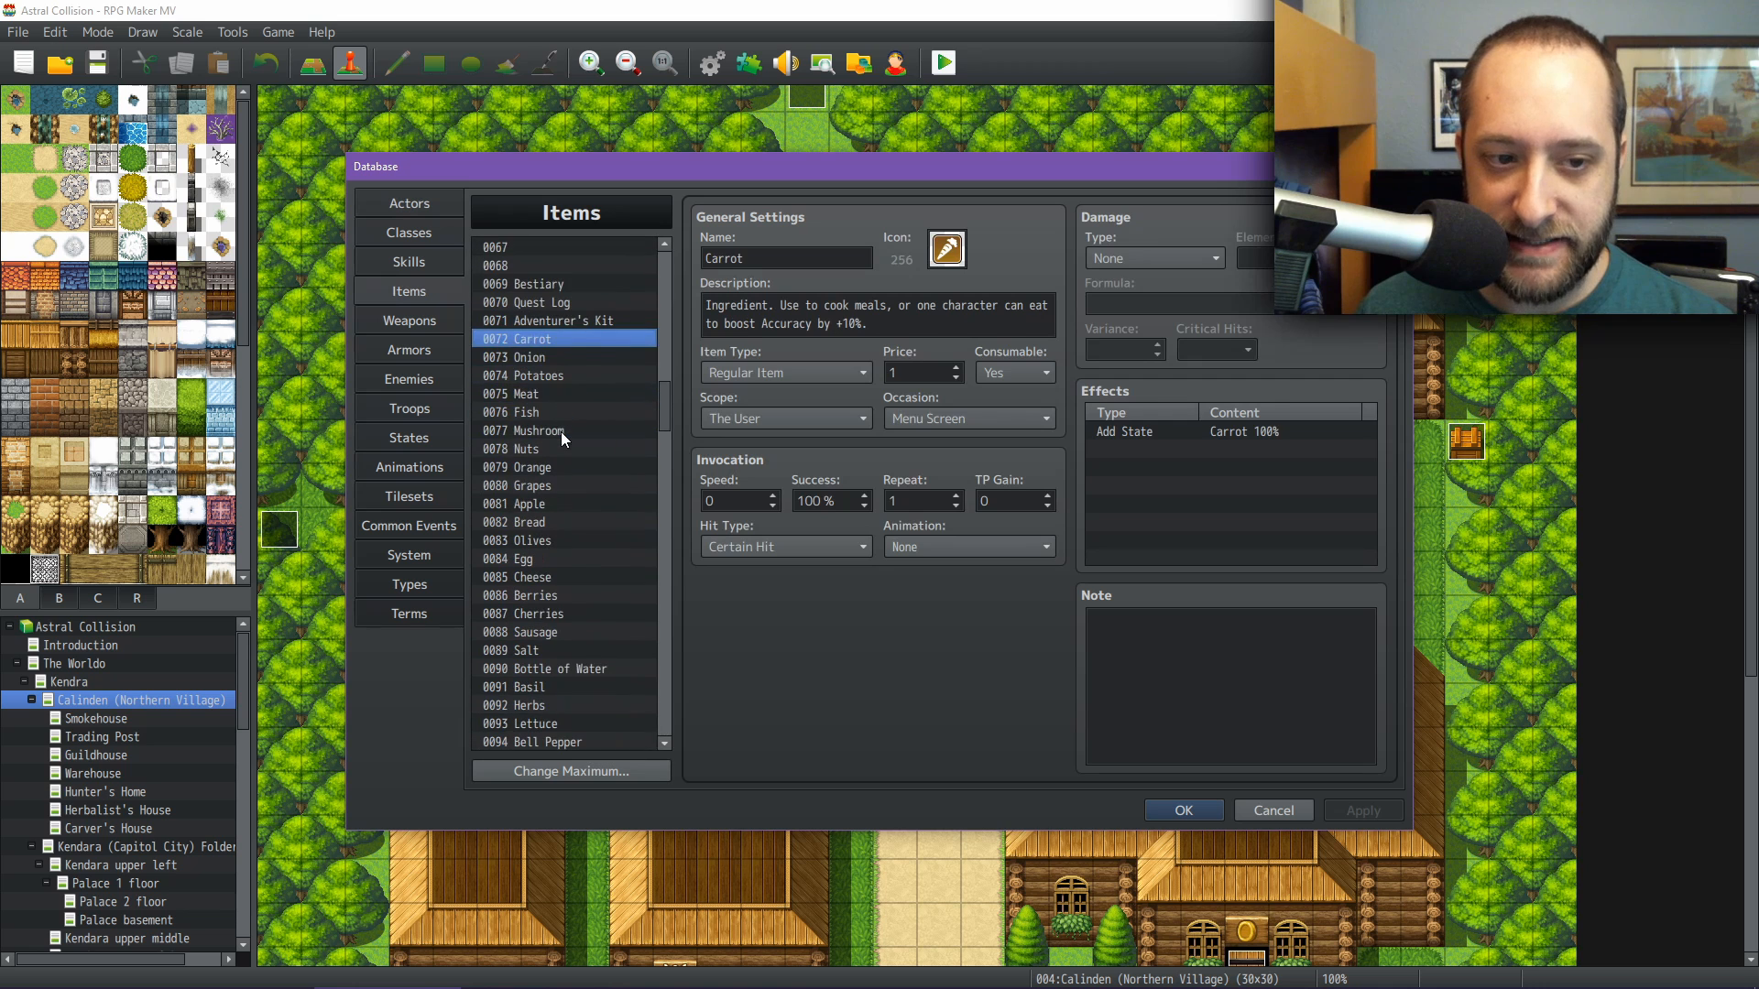
left_click(542, 407)
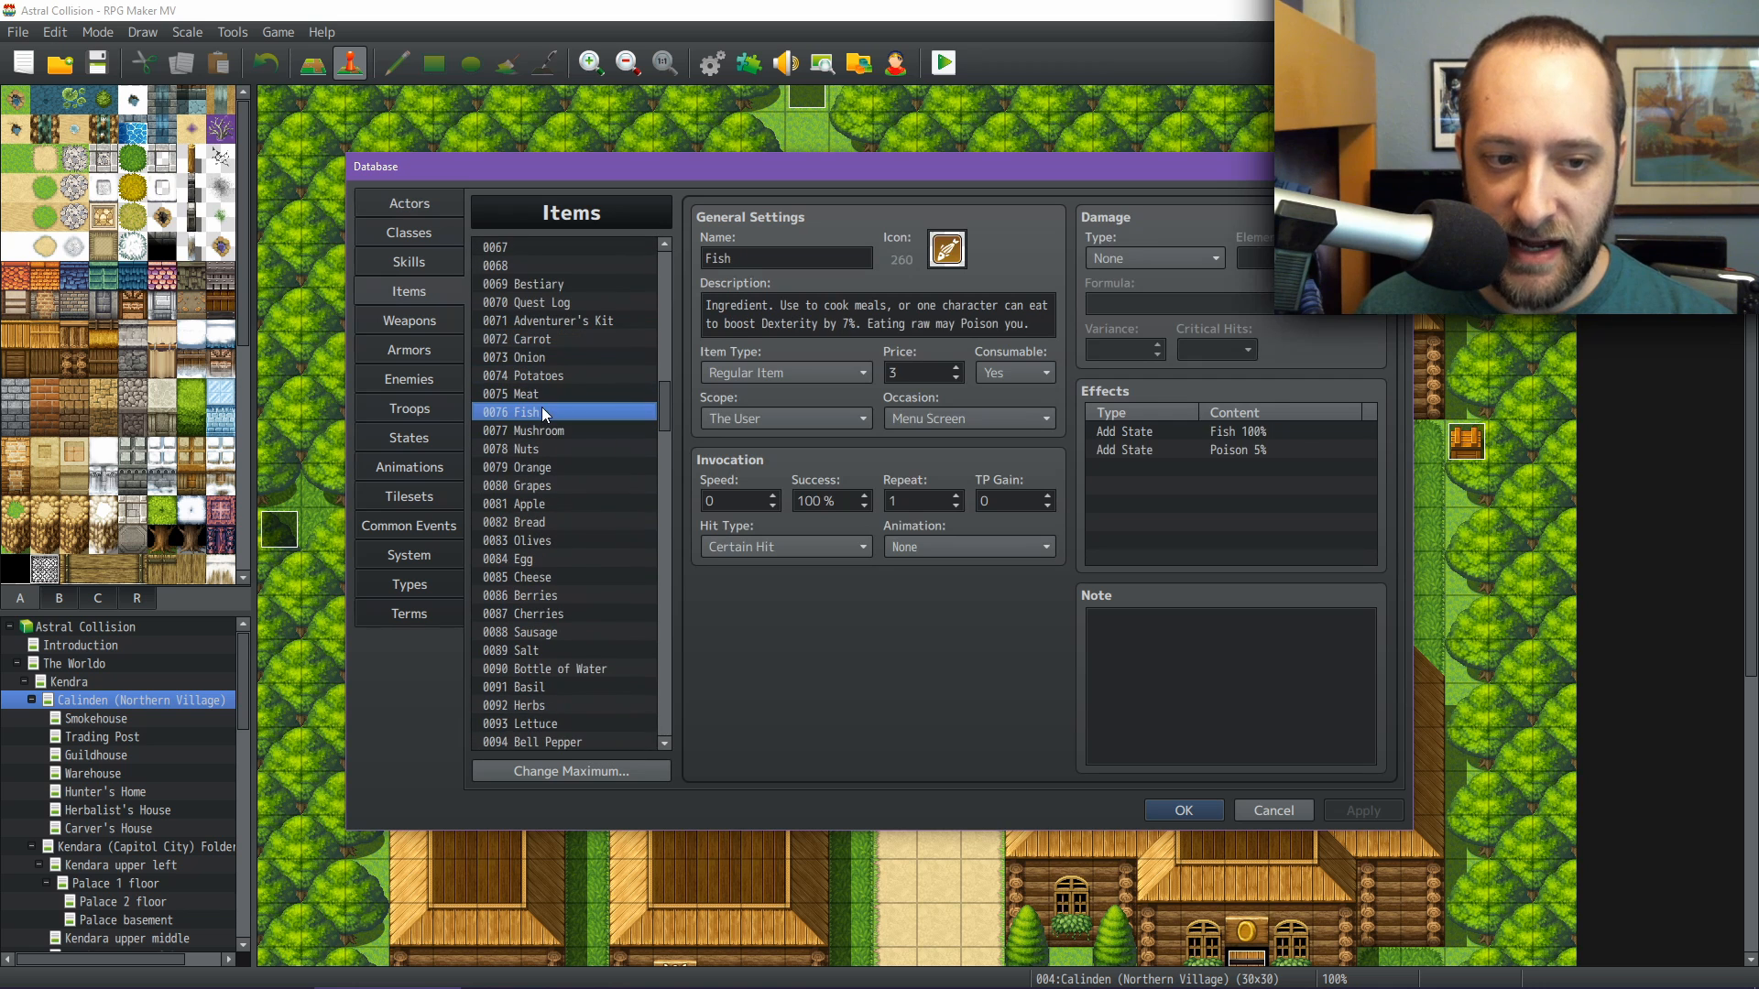
Browse the available icons for the Fish item and leave the icon selection without changing it
left_click(948, 249)
scroll(819, 560, "down", 3)
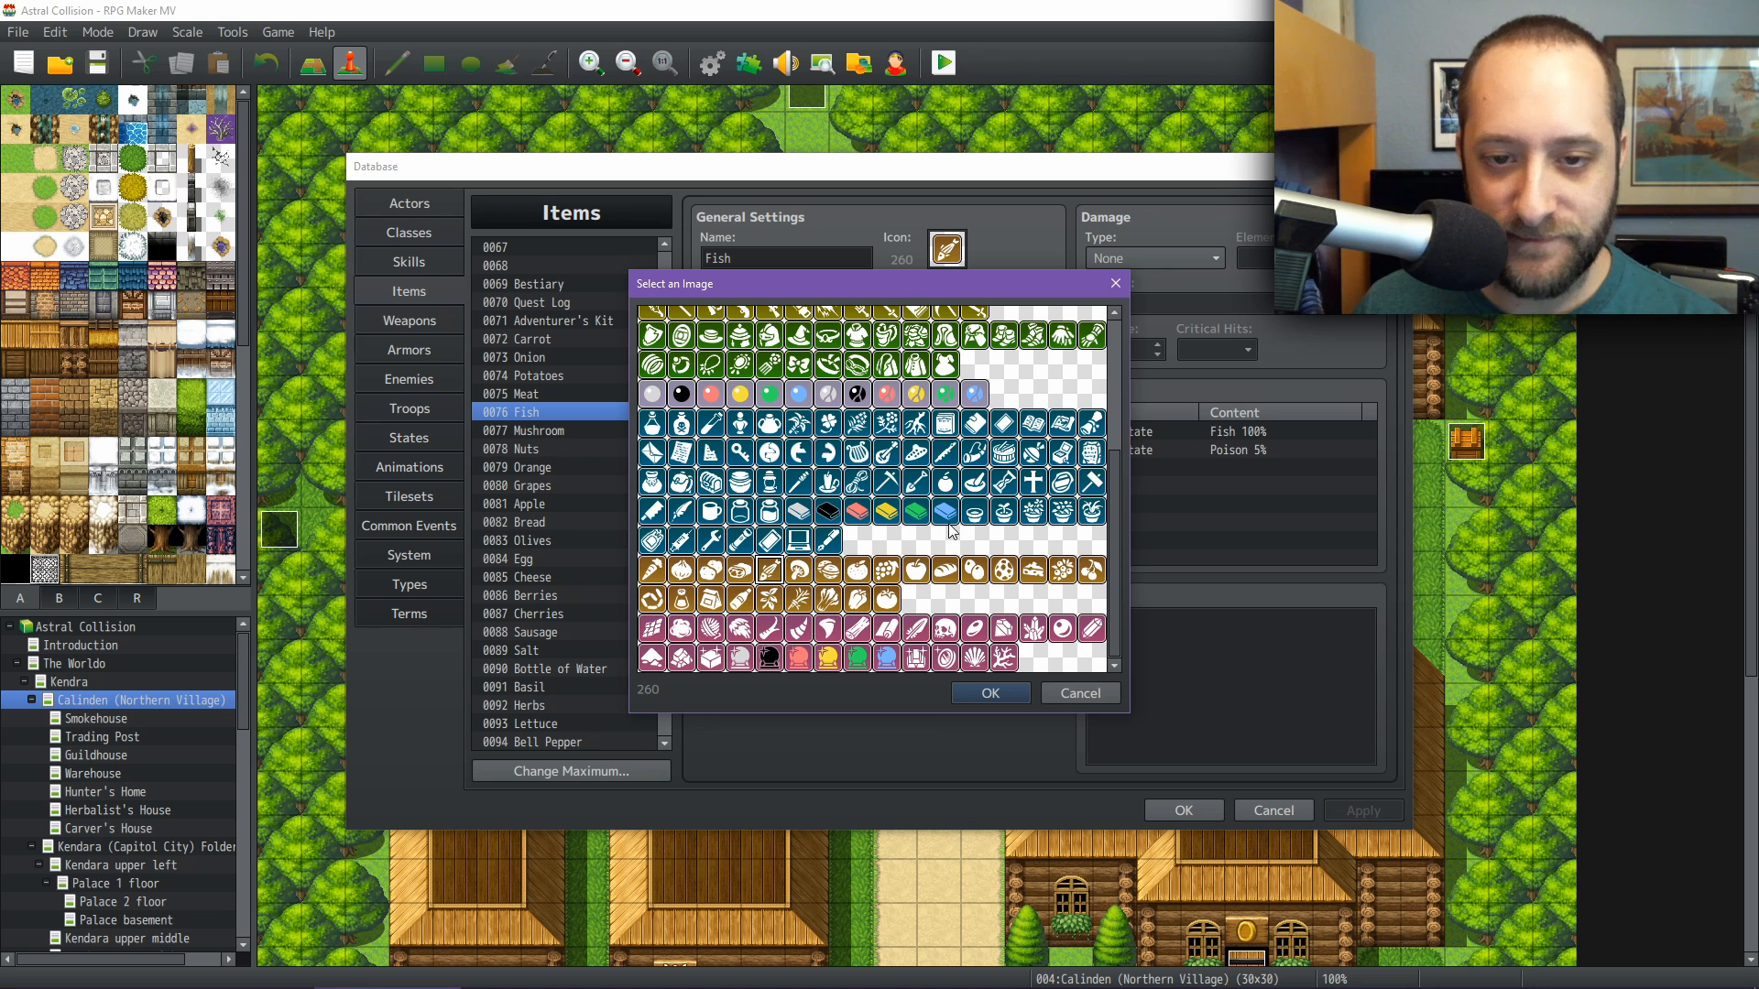
scroll(922, 504, "up", 5)
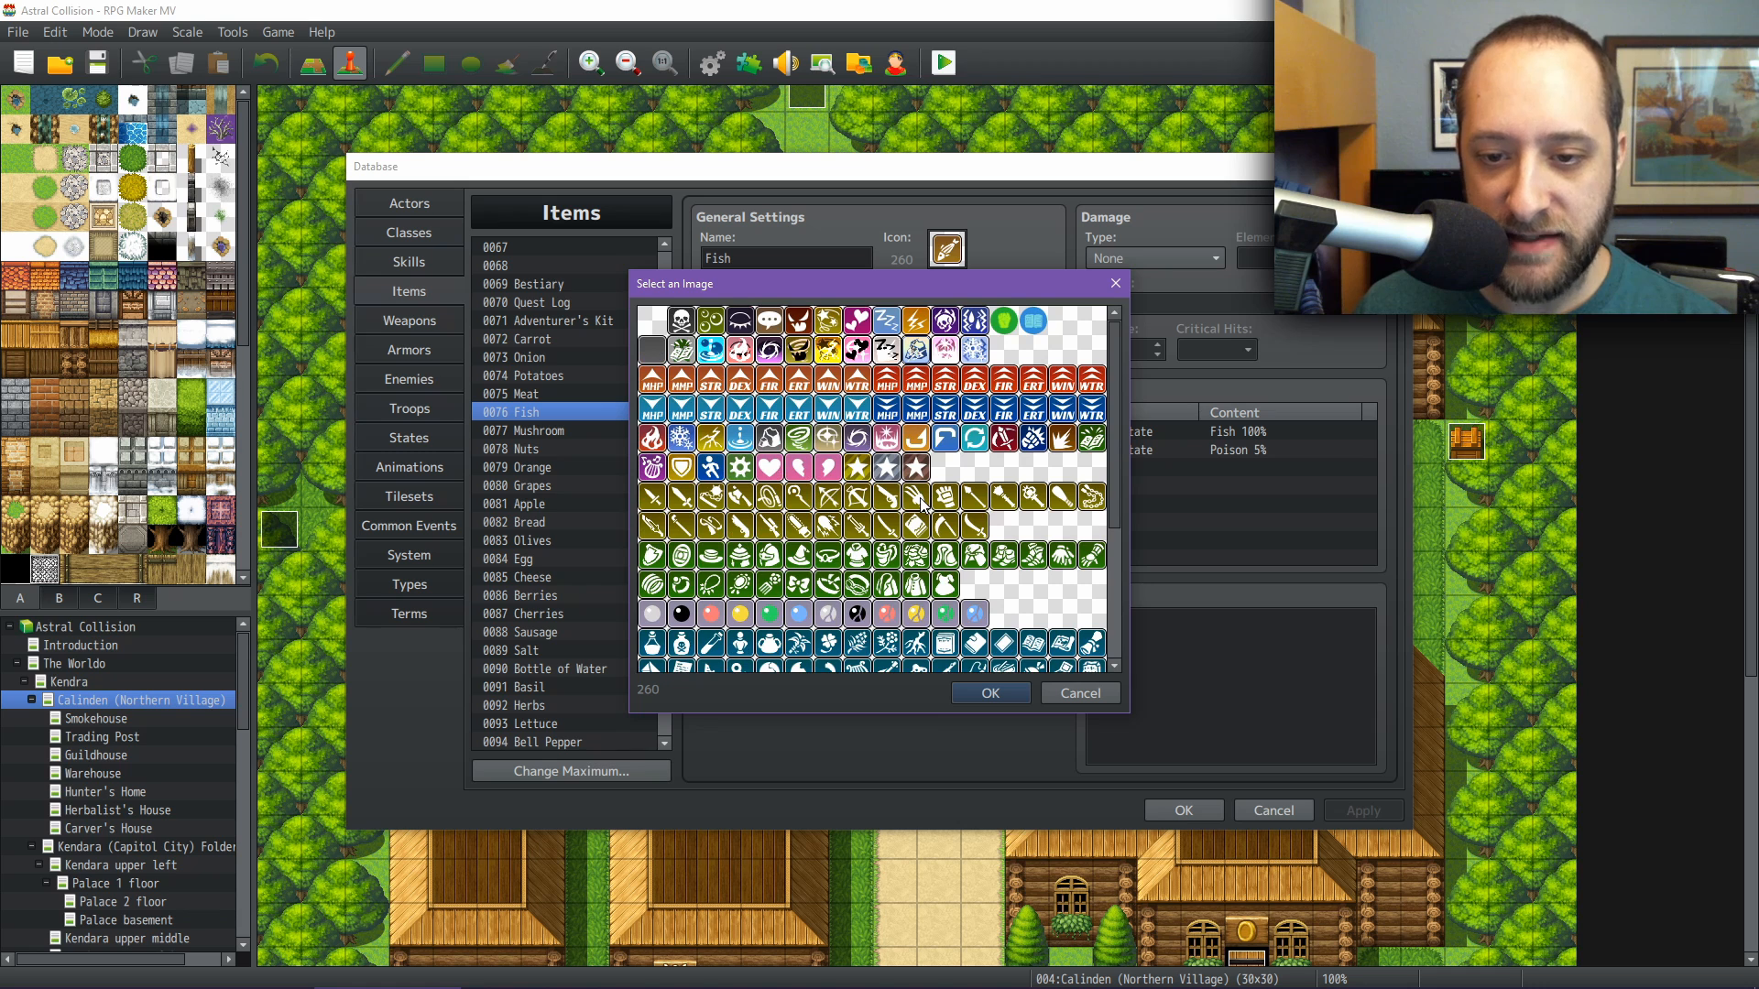
scroll(922, 502, "down", 3)
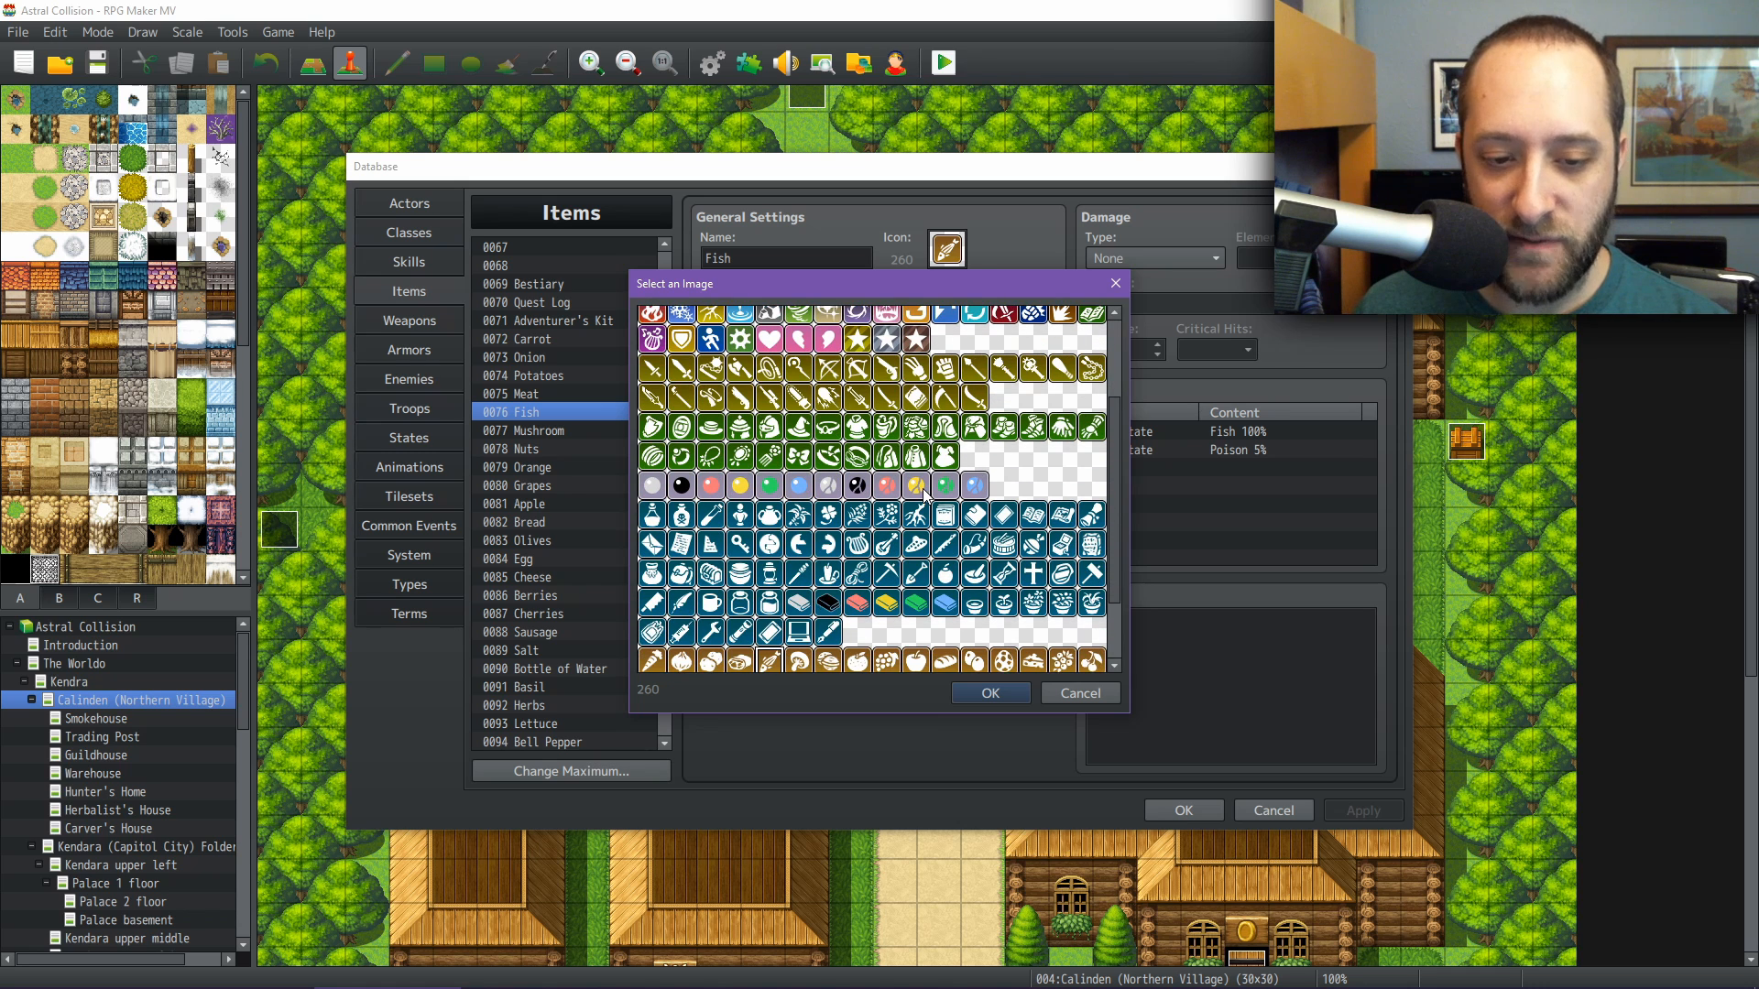
scroll(924, 494, "down", 3)
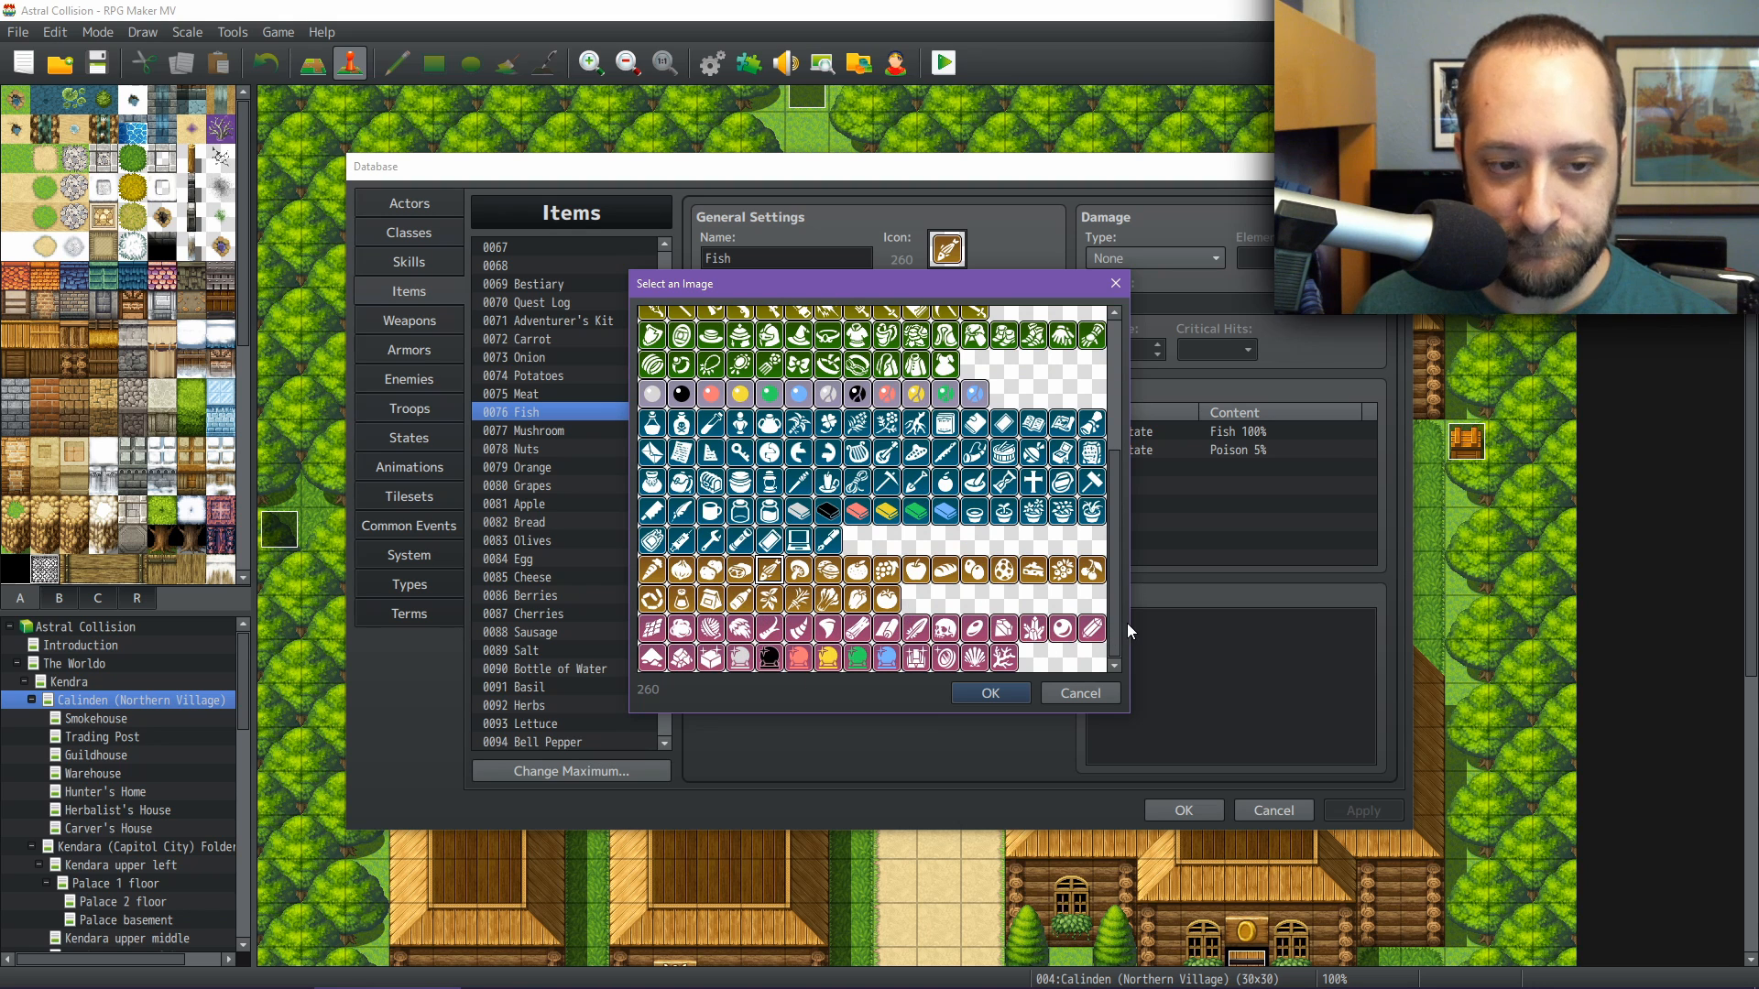
left_click(1081, 693)
Examine the crafting materials from Fang through the orbs and Magisteel Ingot to Coral, including Coral's icon in the icon set
scroll(662, 359, "up", 5)
left_click_drag(661, 359, 661, 281)
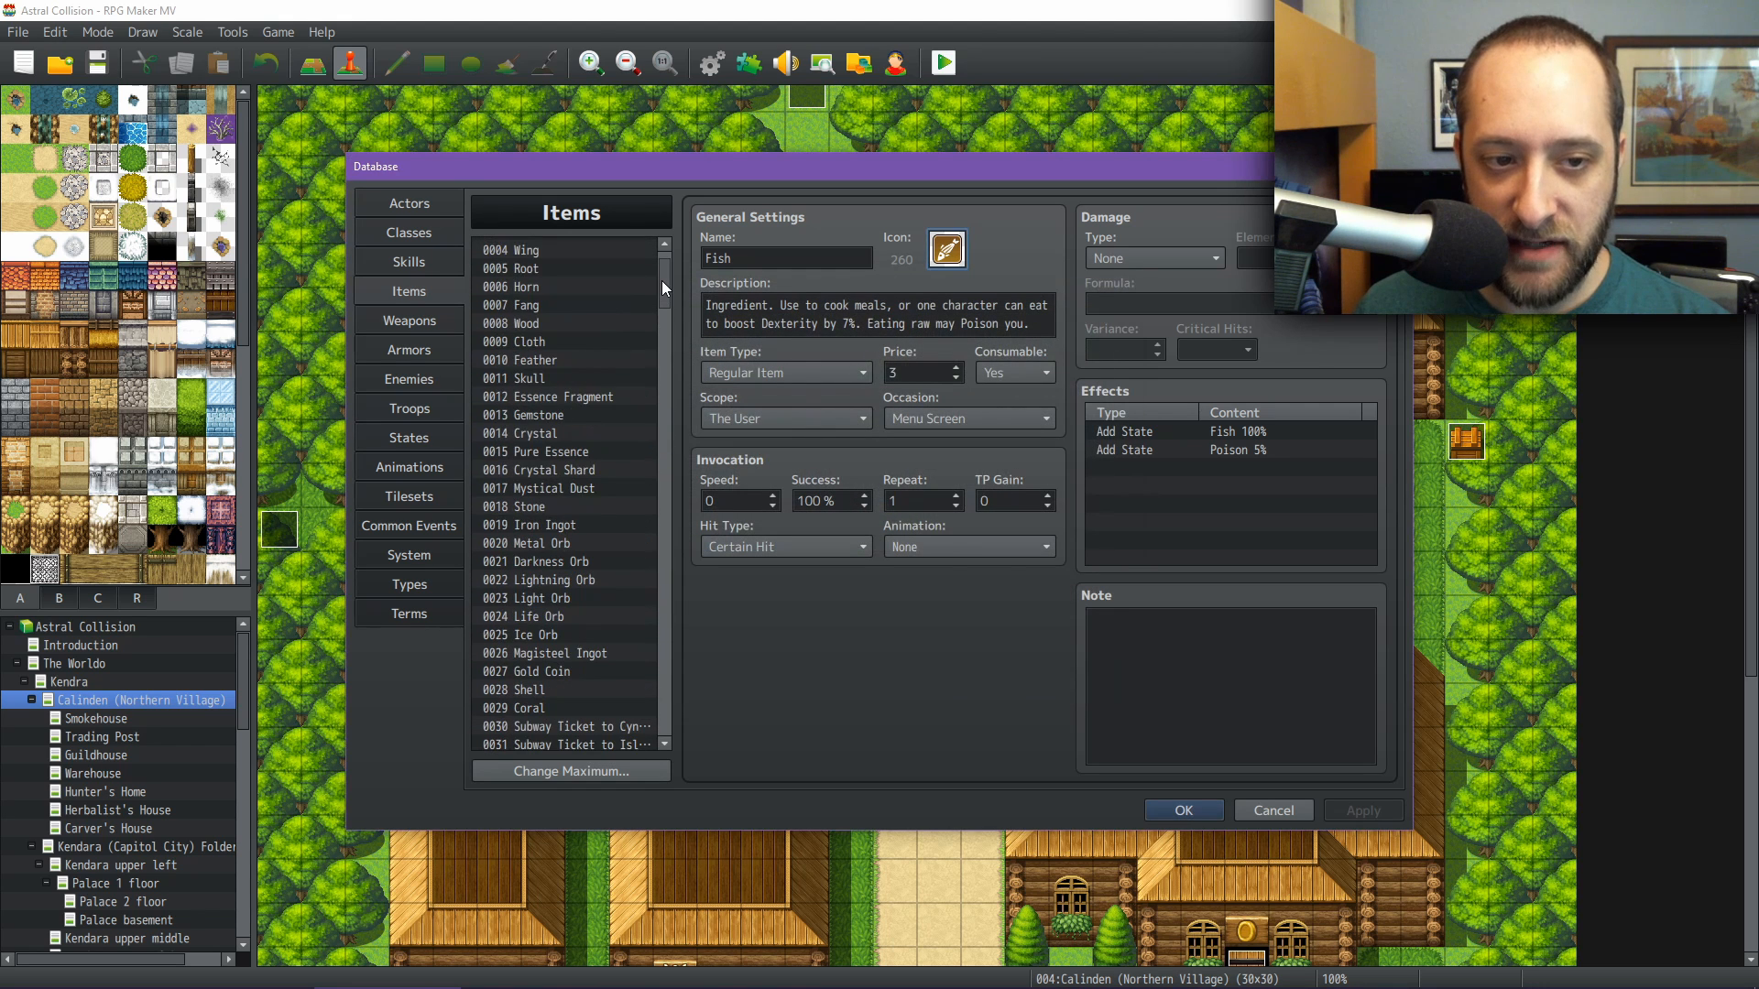
left_click(540, 304)
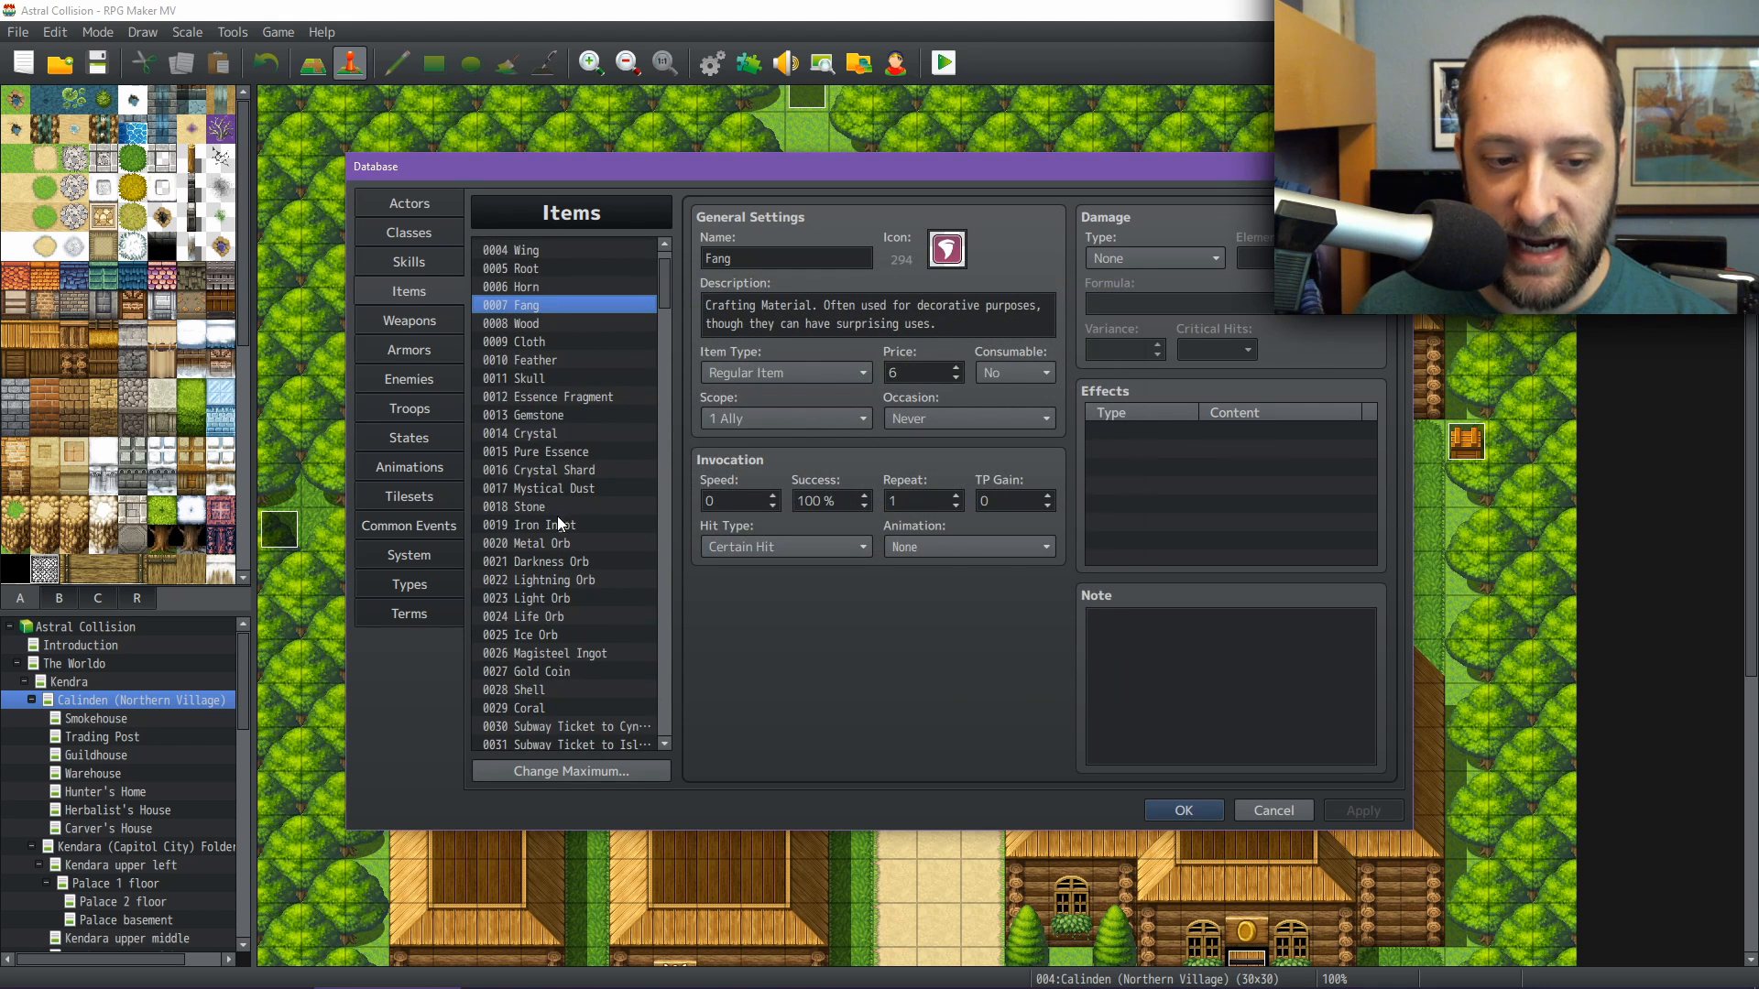
left_click(542, 379)
left_click(557, 397)
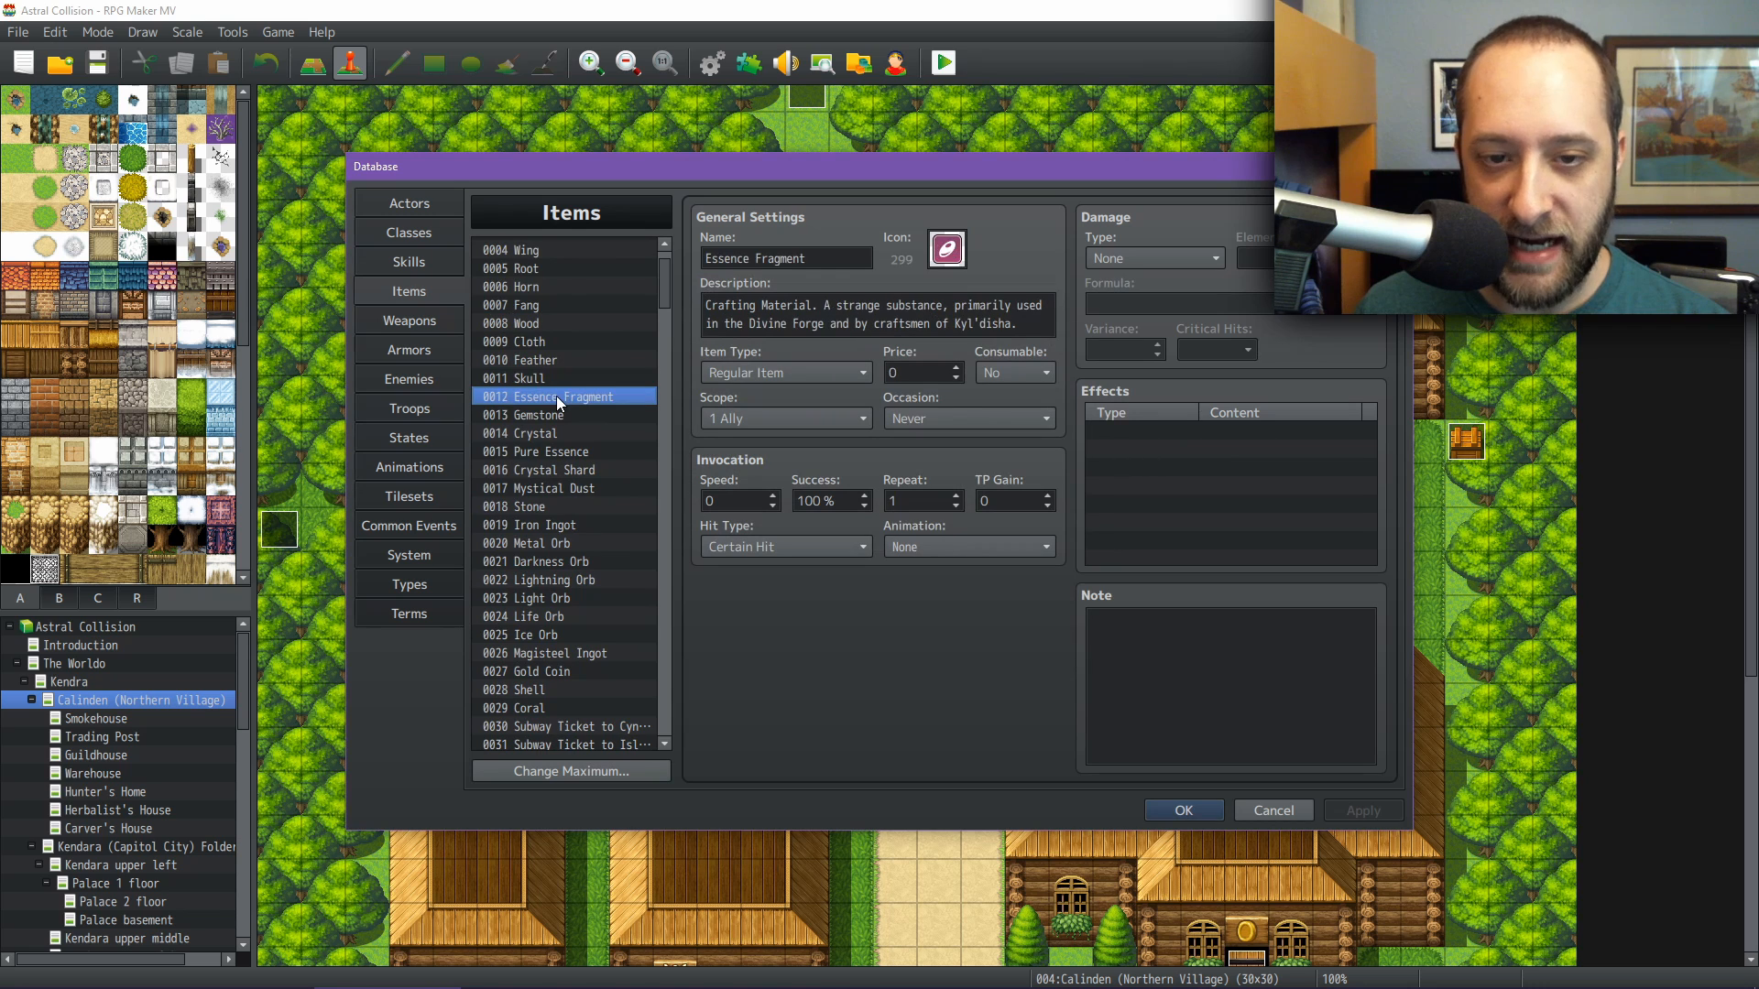
left_click(565, 566)
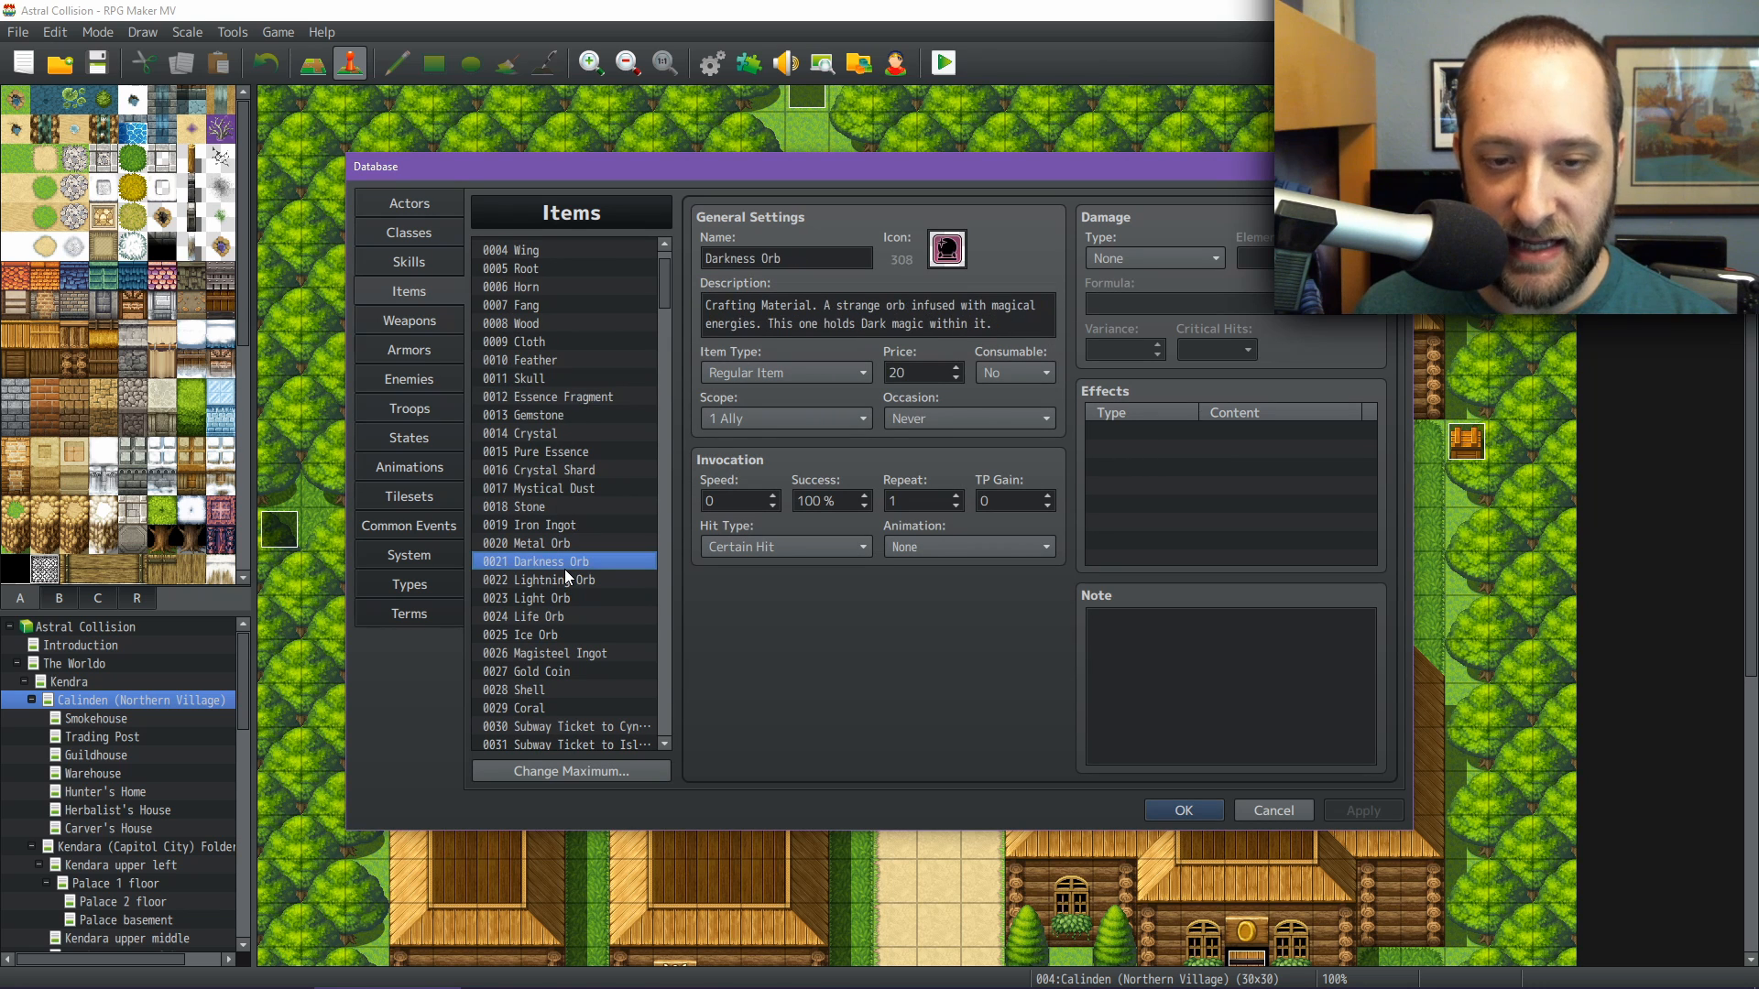
left_click(570, 586)
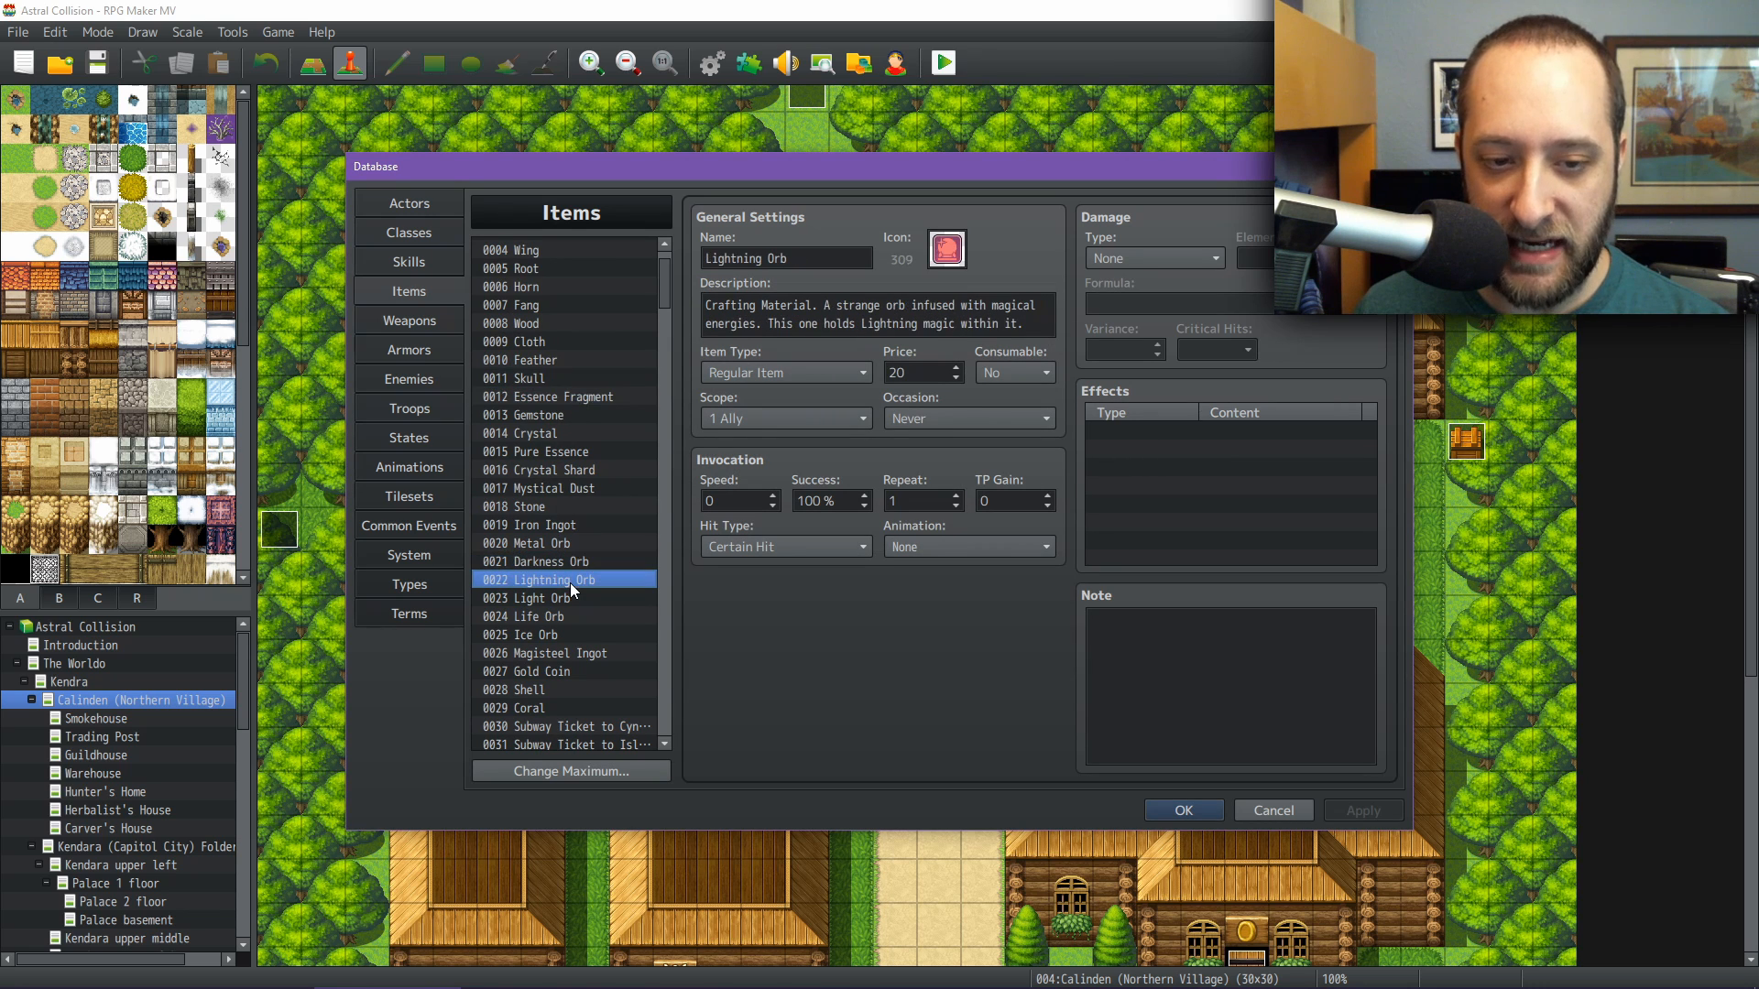
left_click(561, 654)
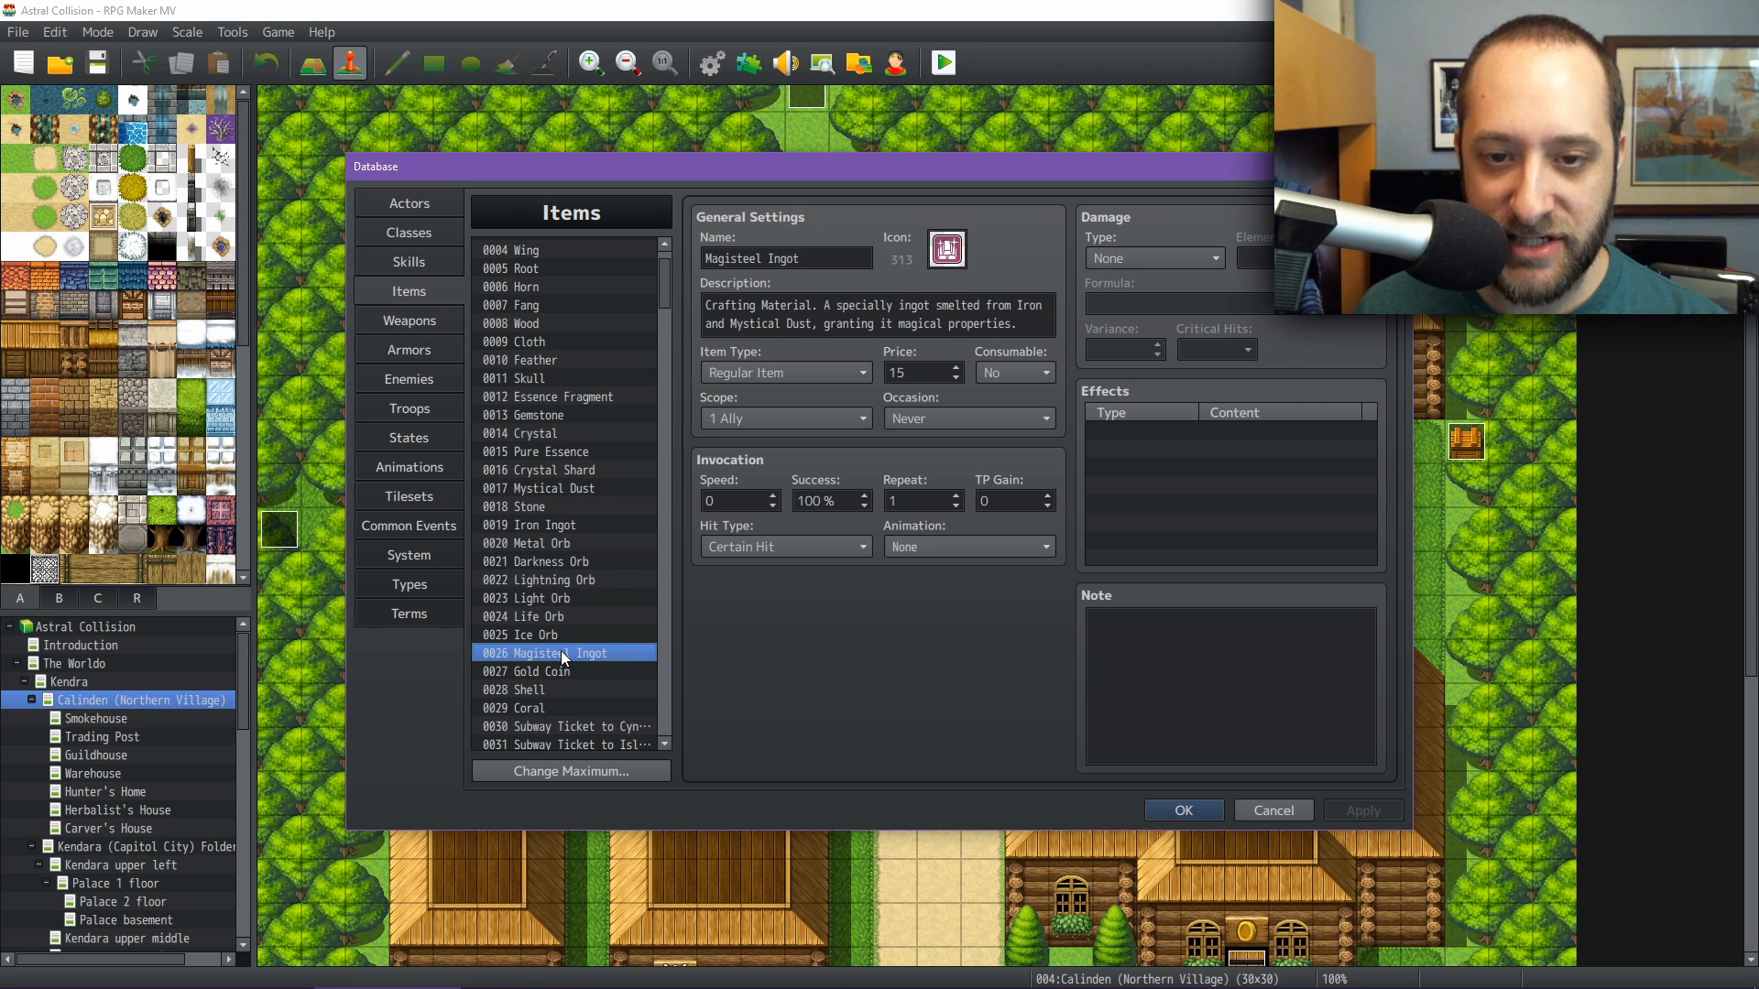
left_click(546, 704)
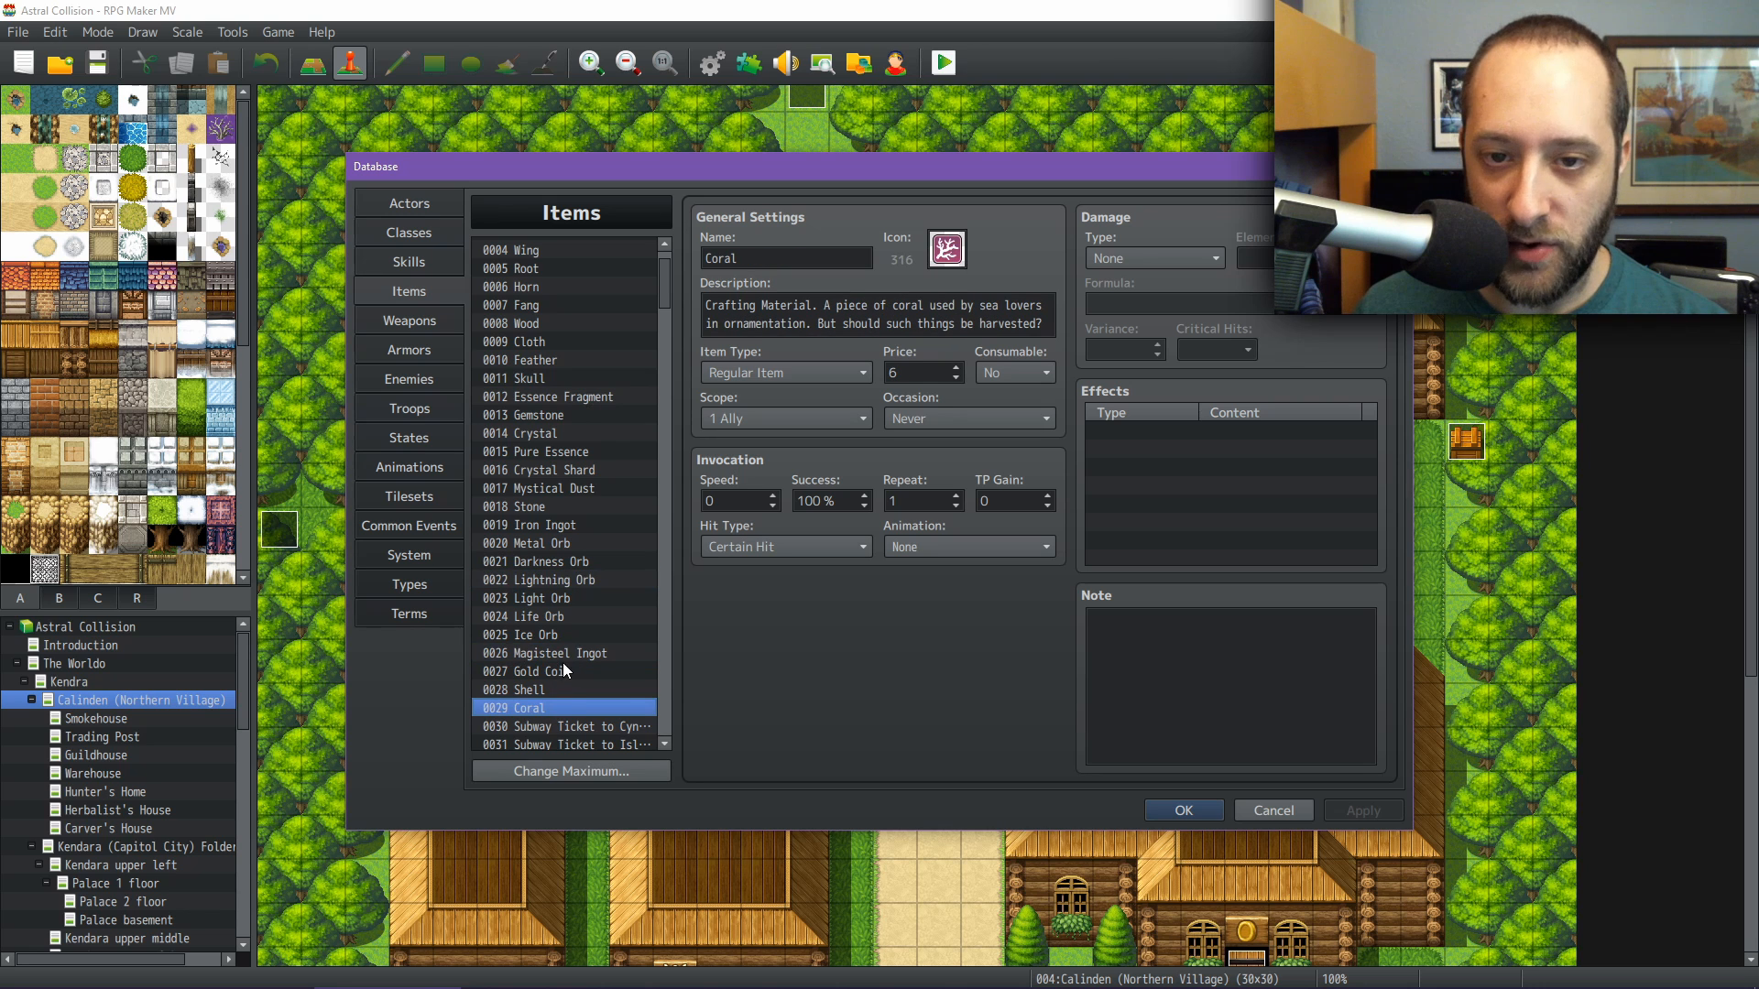
double_click(936, 246)
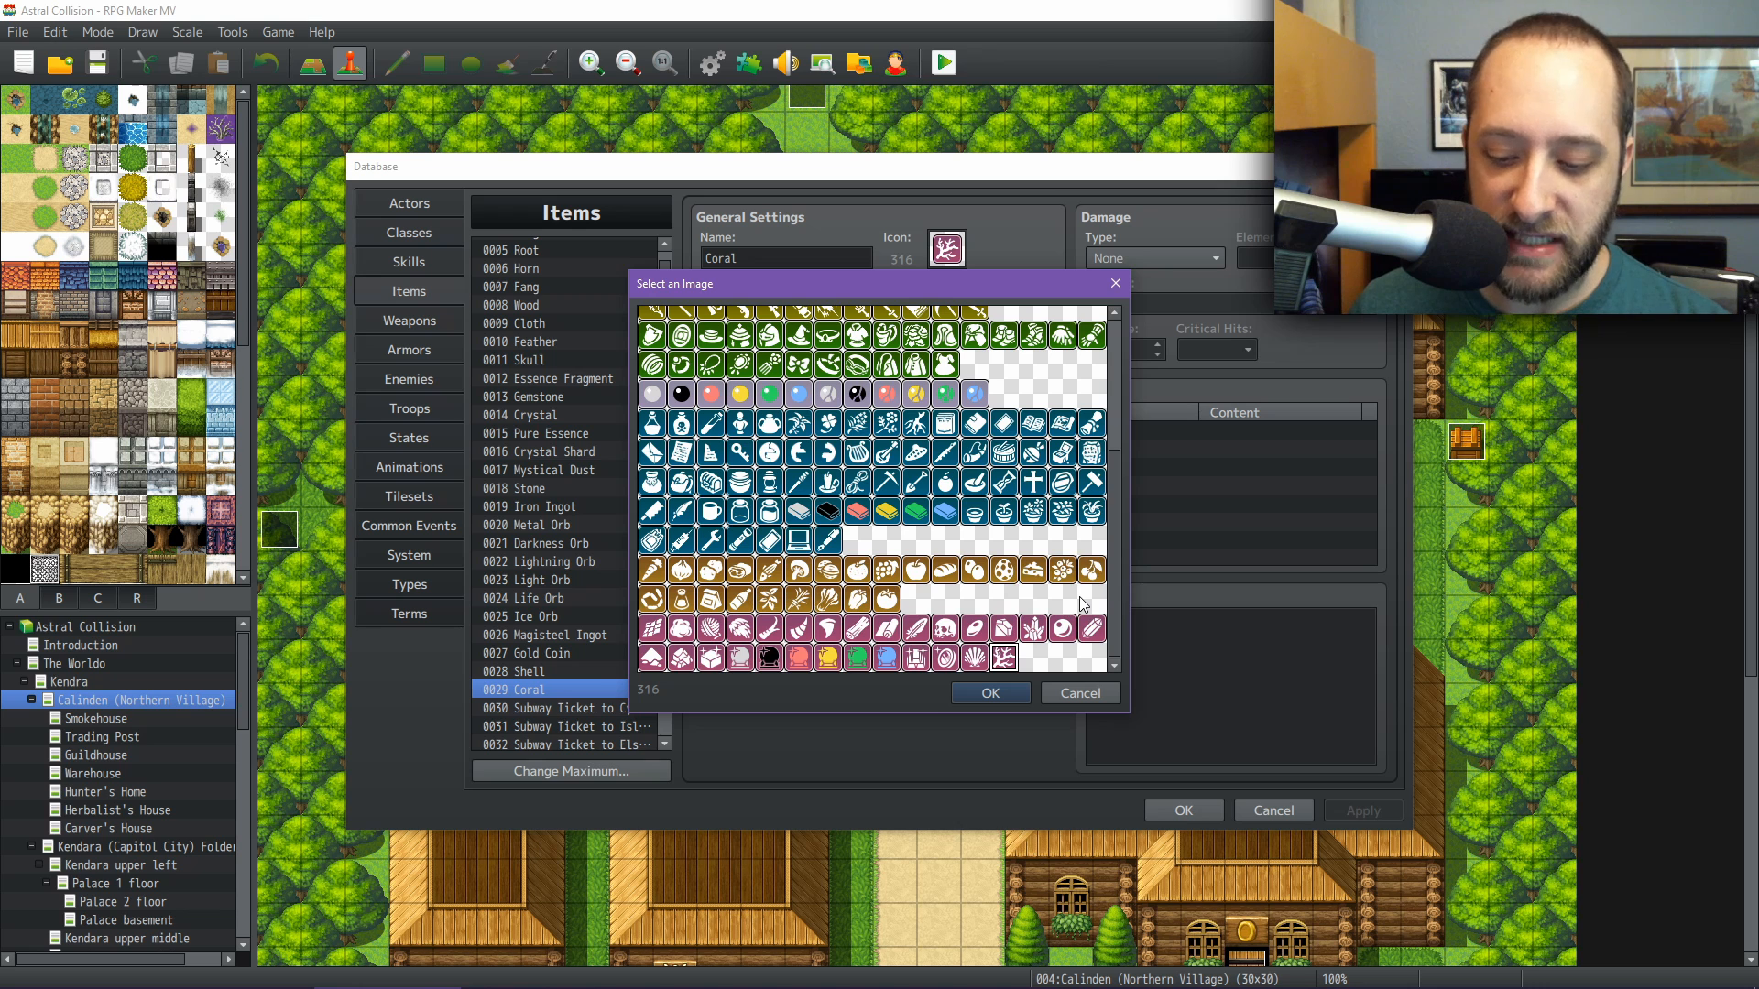
left_click(1096, 695)
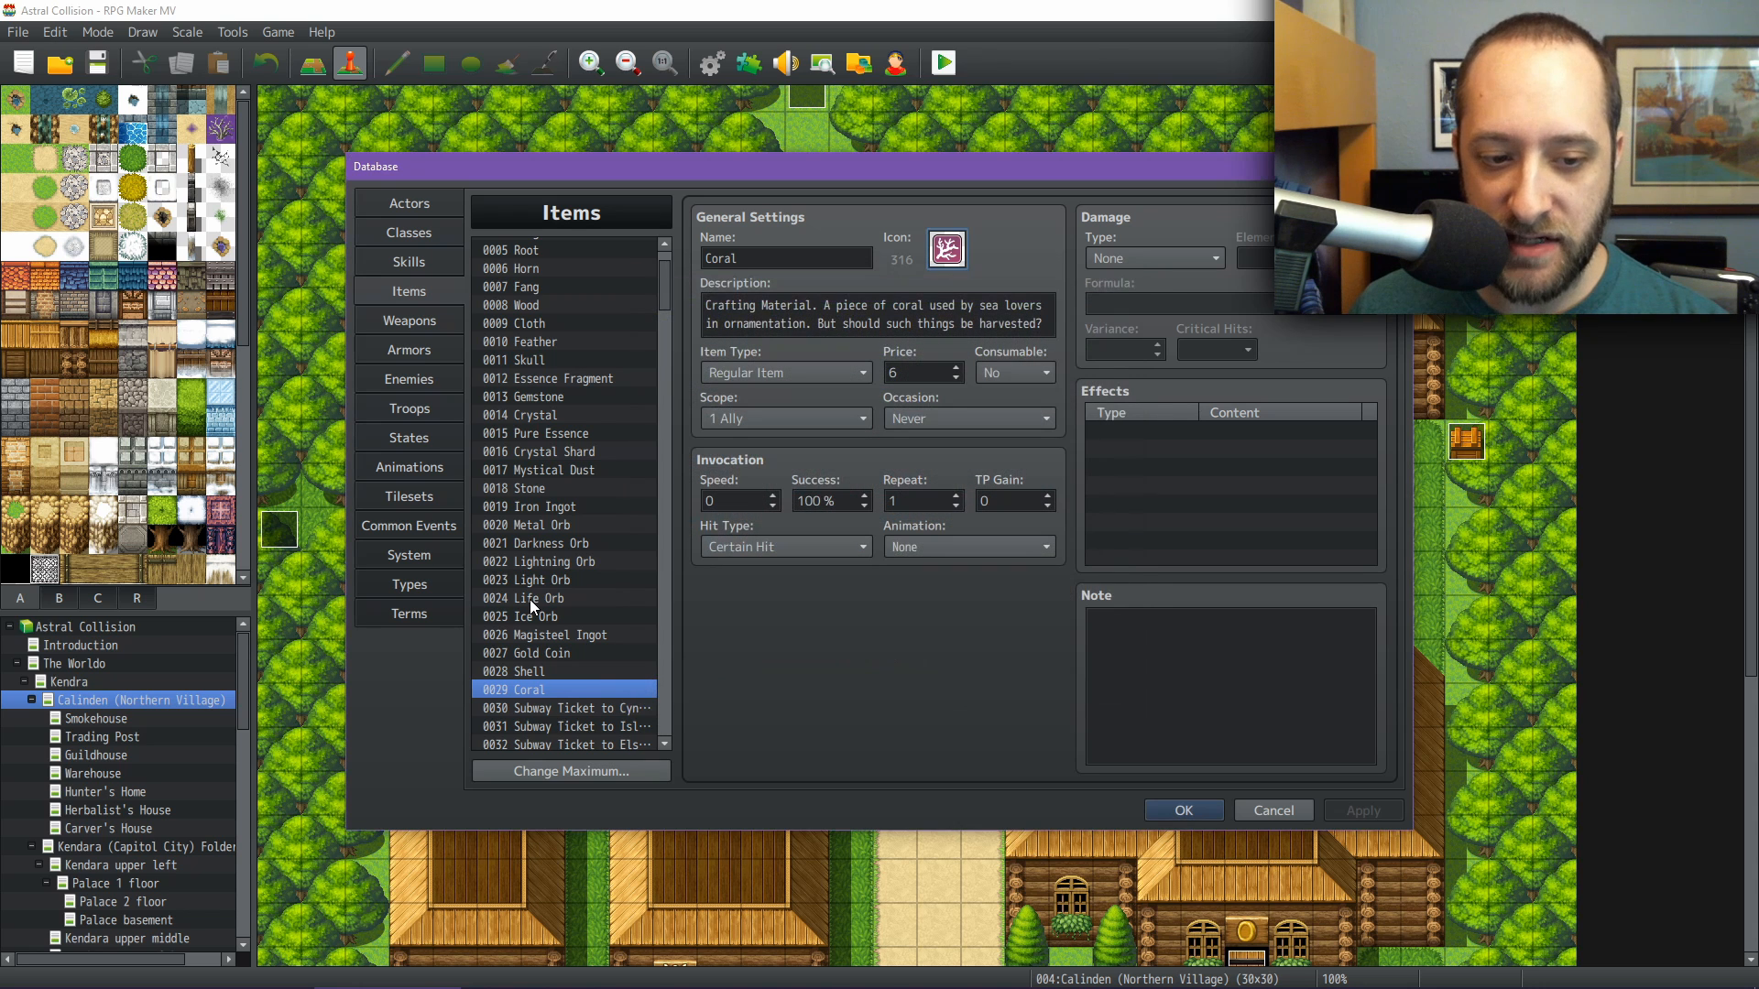
Examine the settings of the Adventurer's Kit item
scroll(531, 596, "down", 1)
scroll(531, 596, "down", 6)
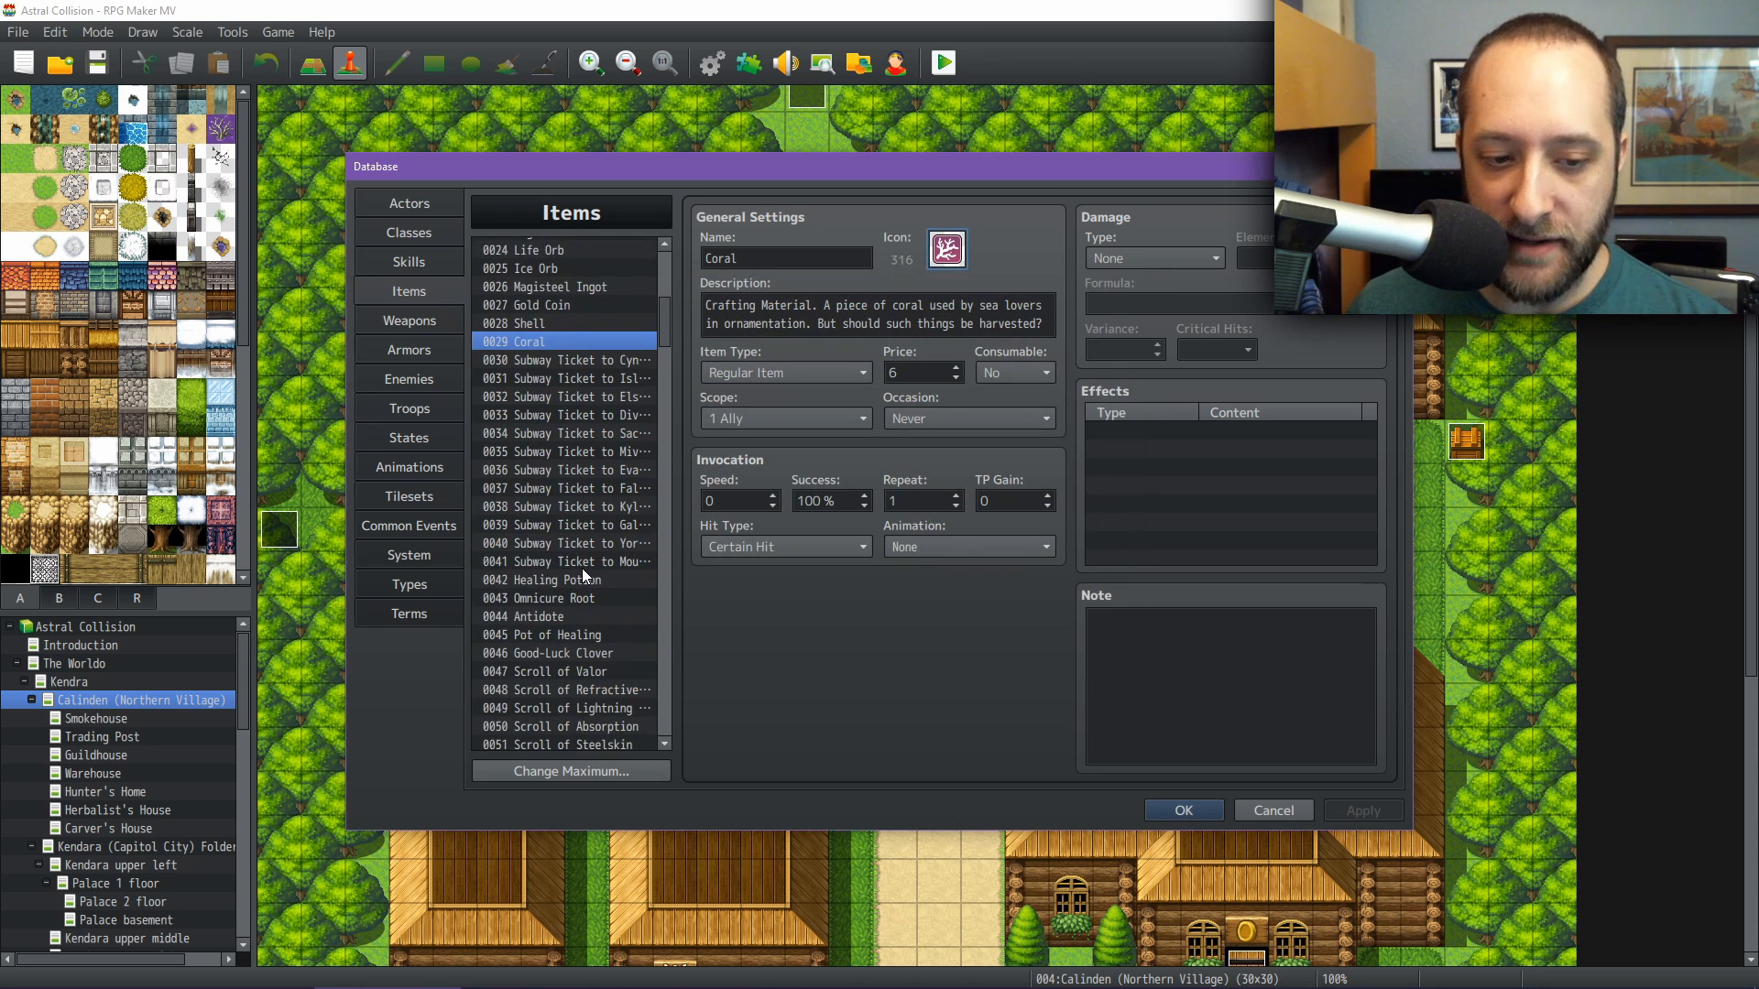
scroll(582, 575, "down", 9)
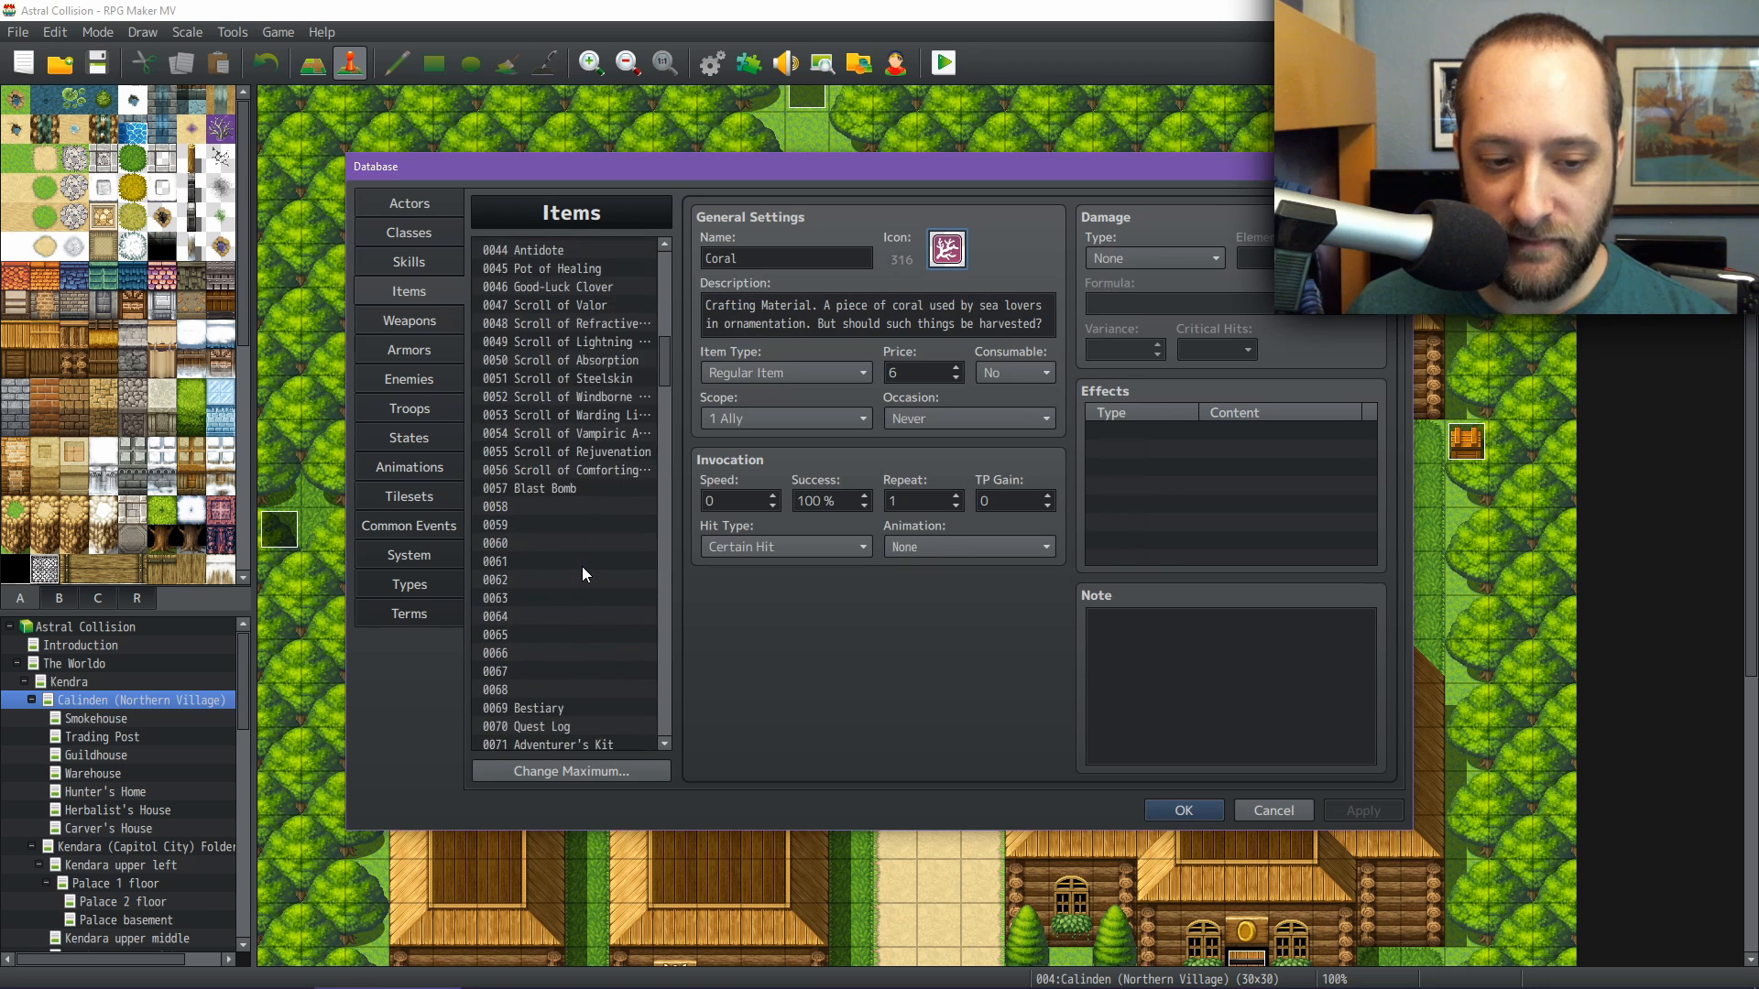
scroll(581, 566, "down", 1)
left_click(579, 614)
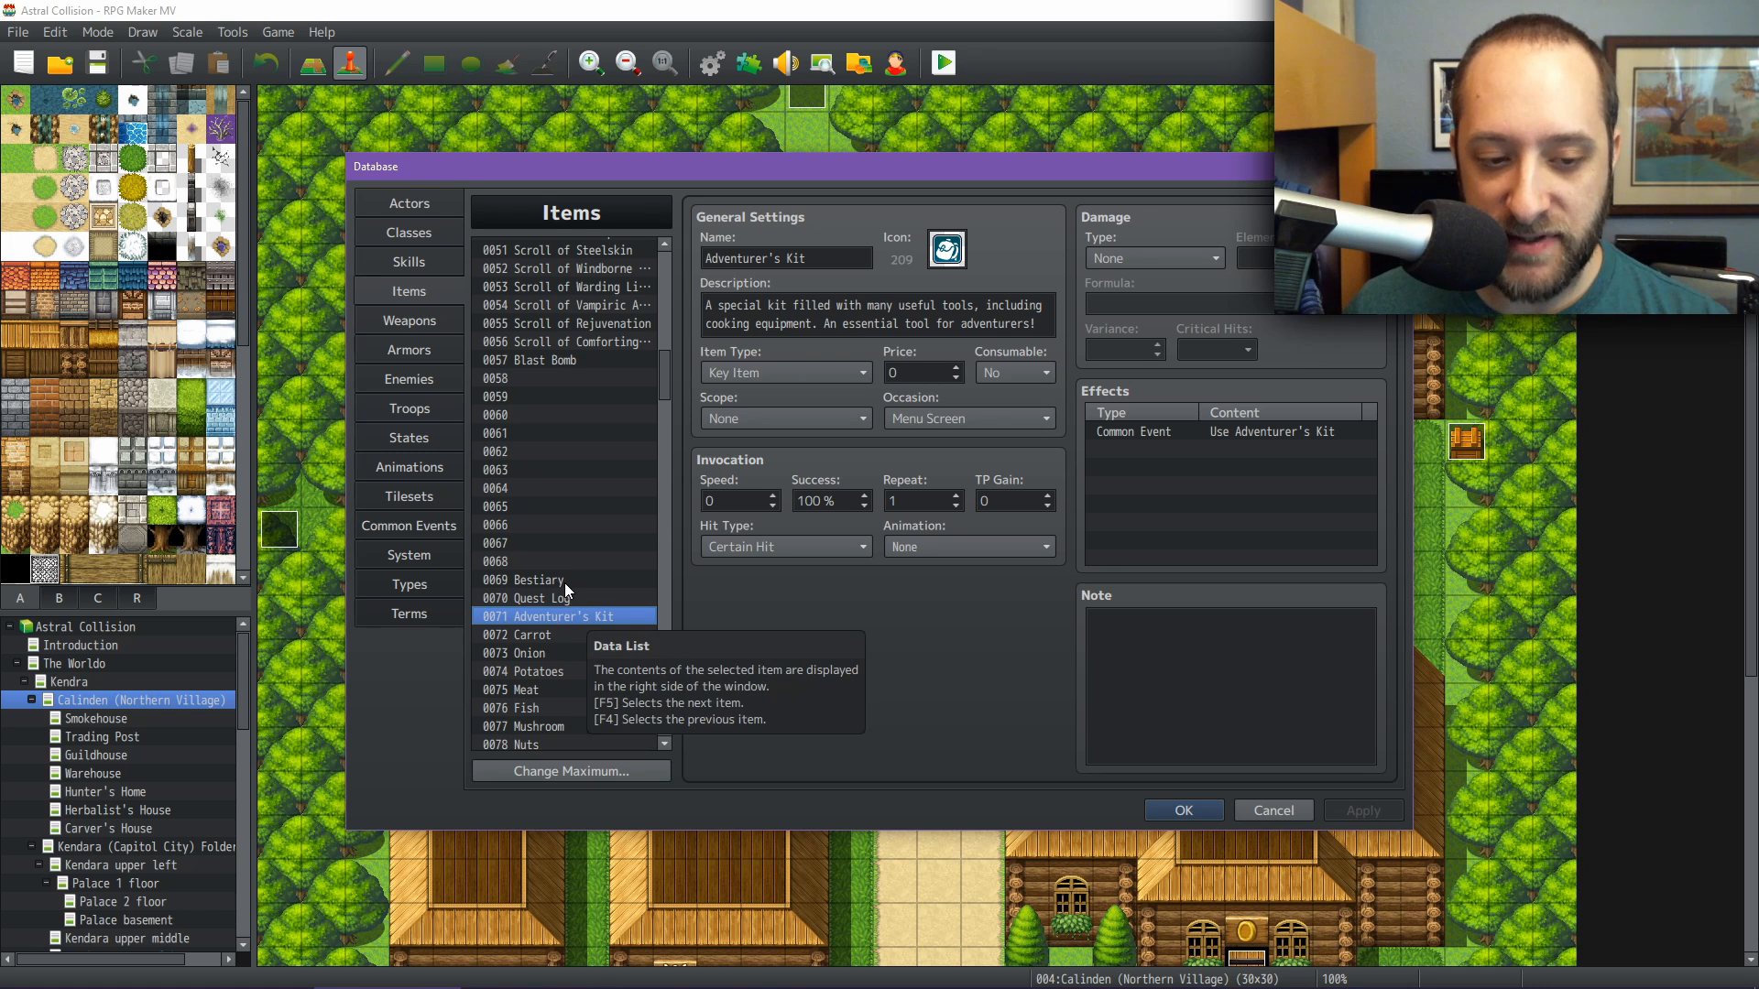
Look past the ingredients to the meal items and examine the Fruit Salad entry
scroll(564, 583, "down", 6)
scroll(564, 583, "down", 4)
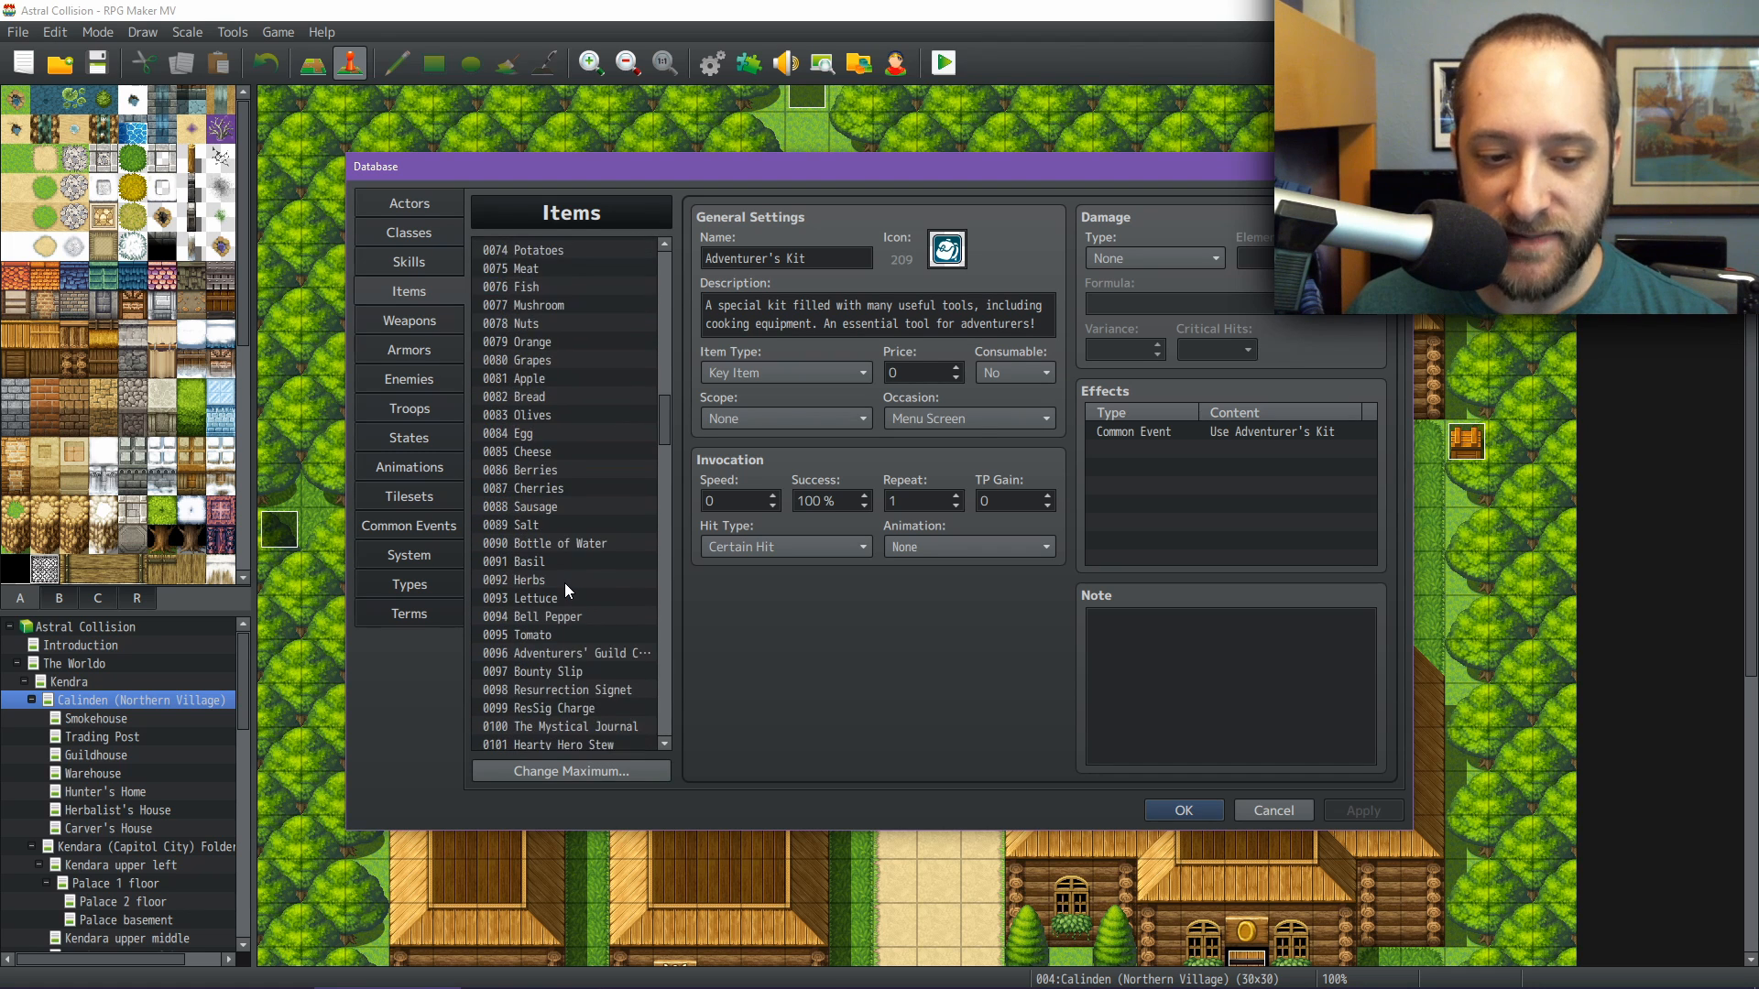
scroll(564, 583, "down", 1)
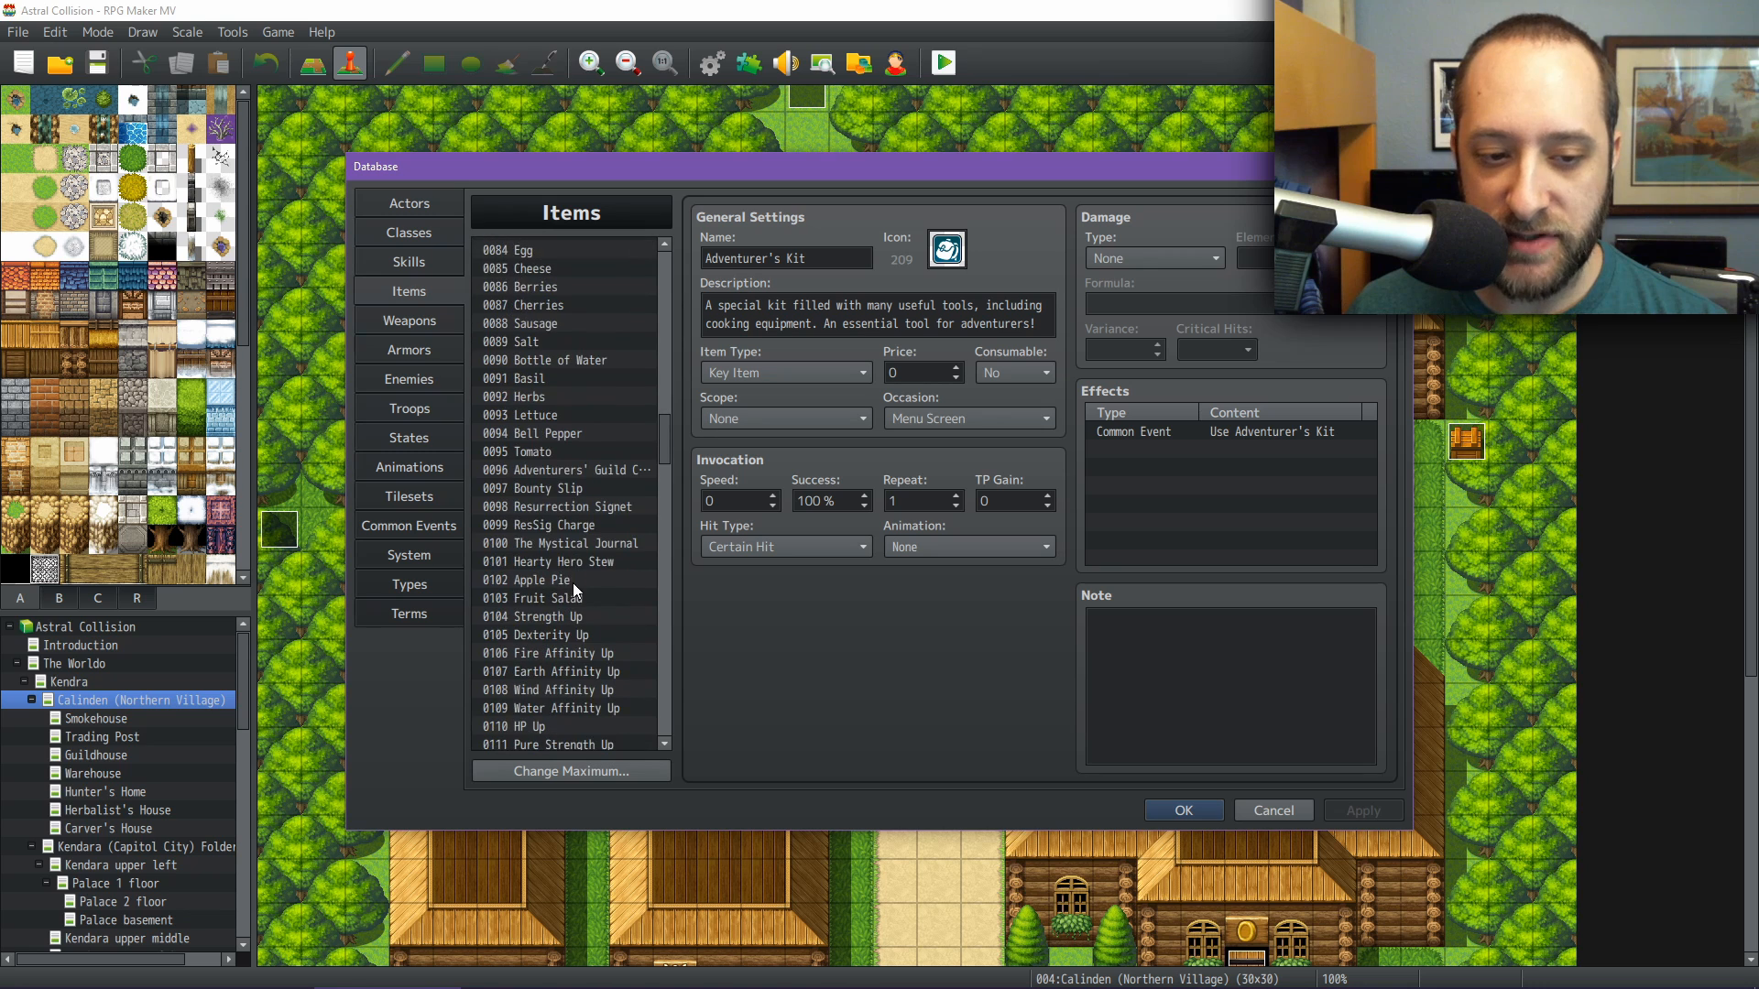
left_click(576, 599)
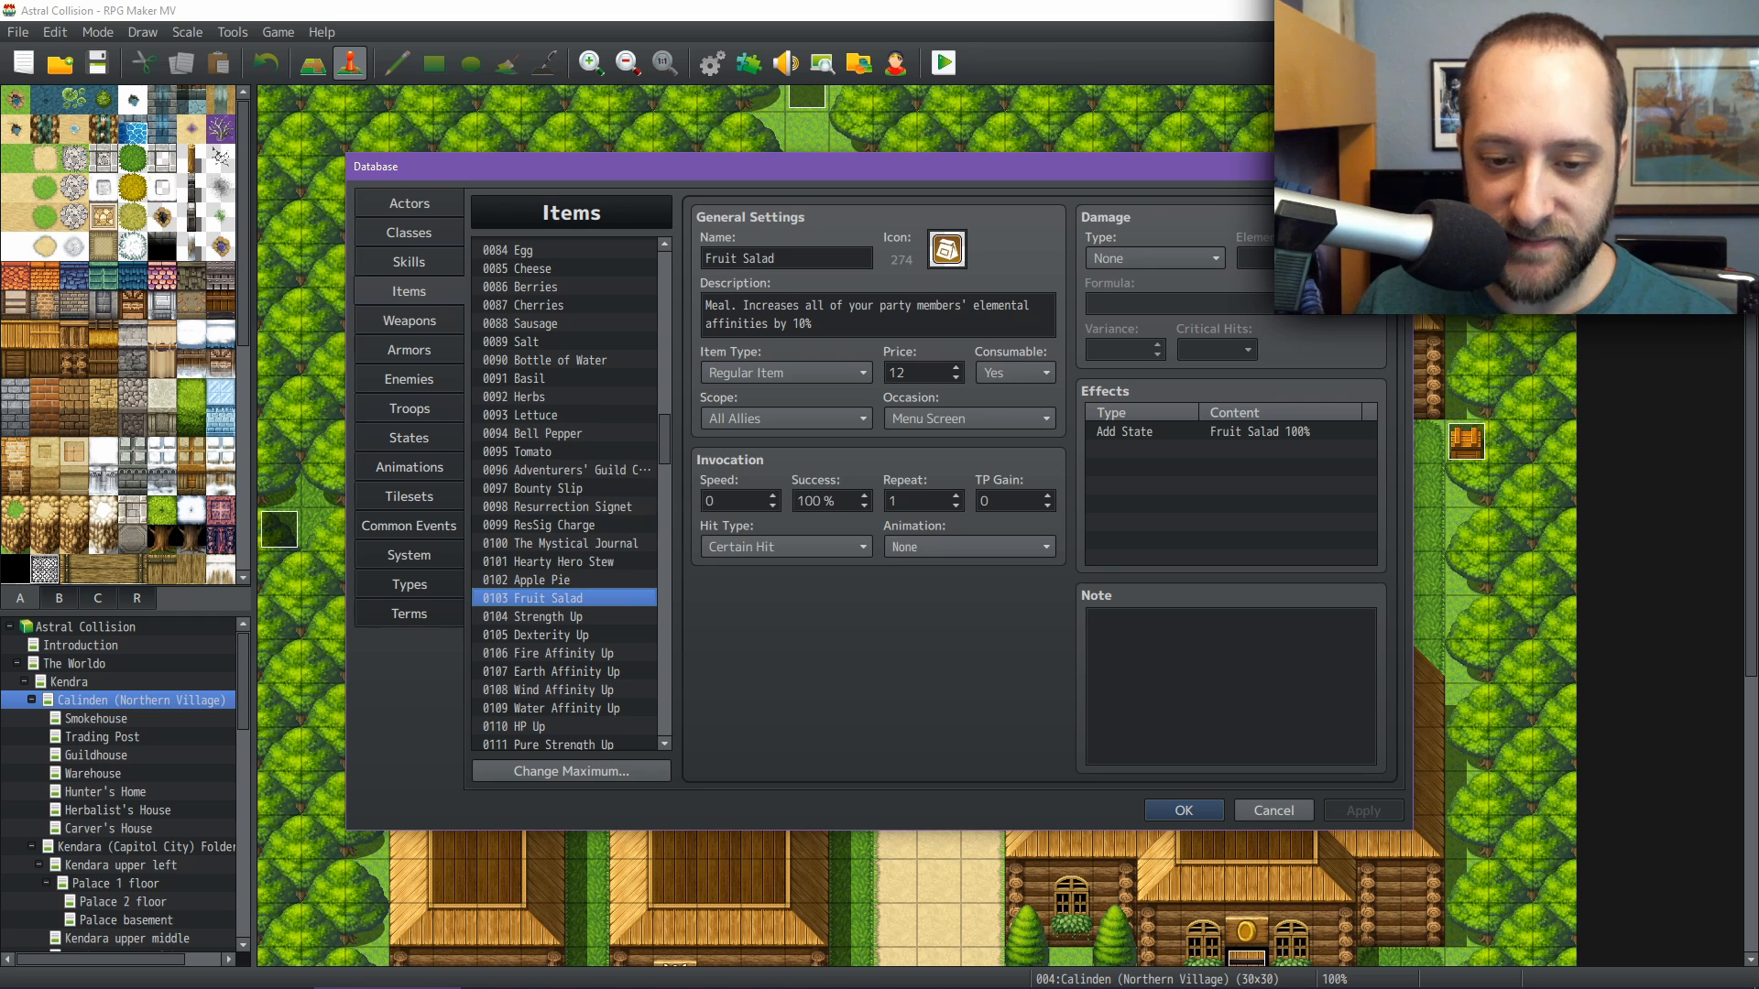
Switch to the Cooking Recipes spreadsheet and highlight the ingredient names, their X marks in columns B to D, and the recipe names in column F
left_click(1093, 936)
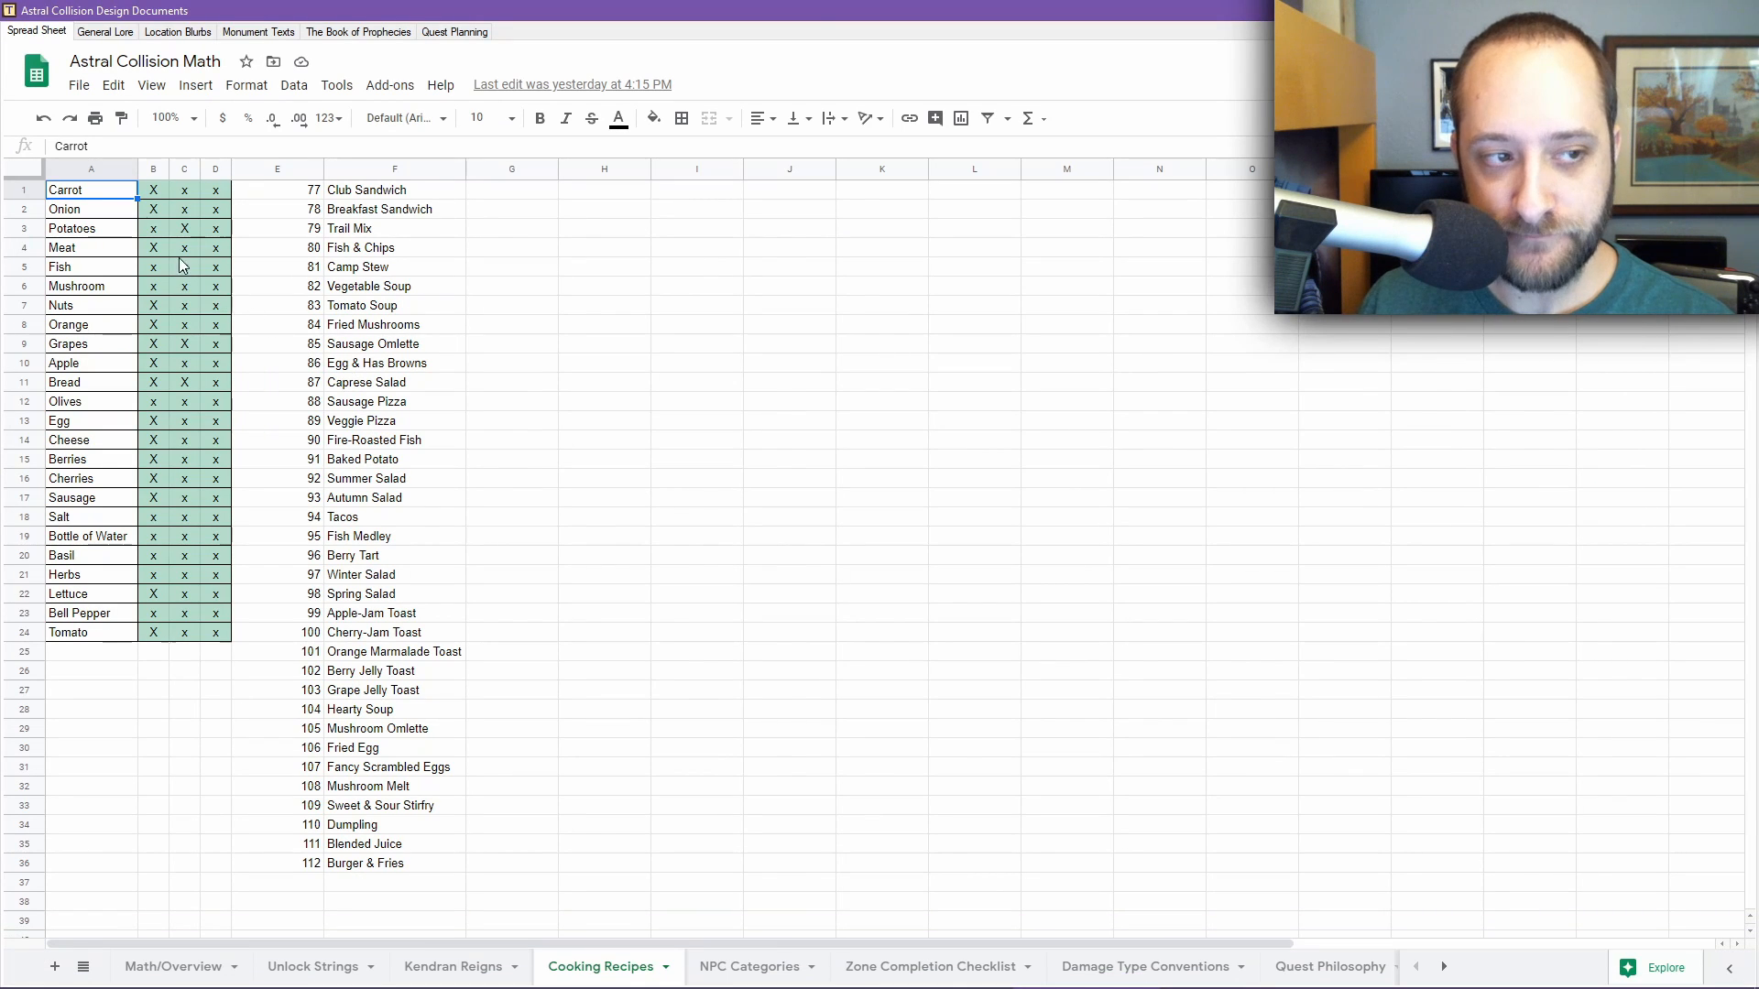
left_click_drag(75, 190, 100, 631)
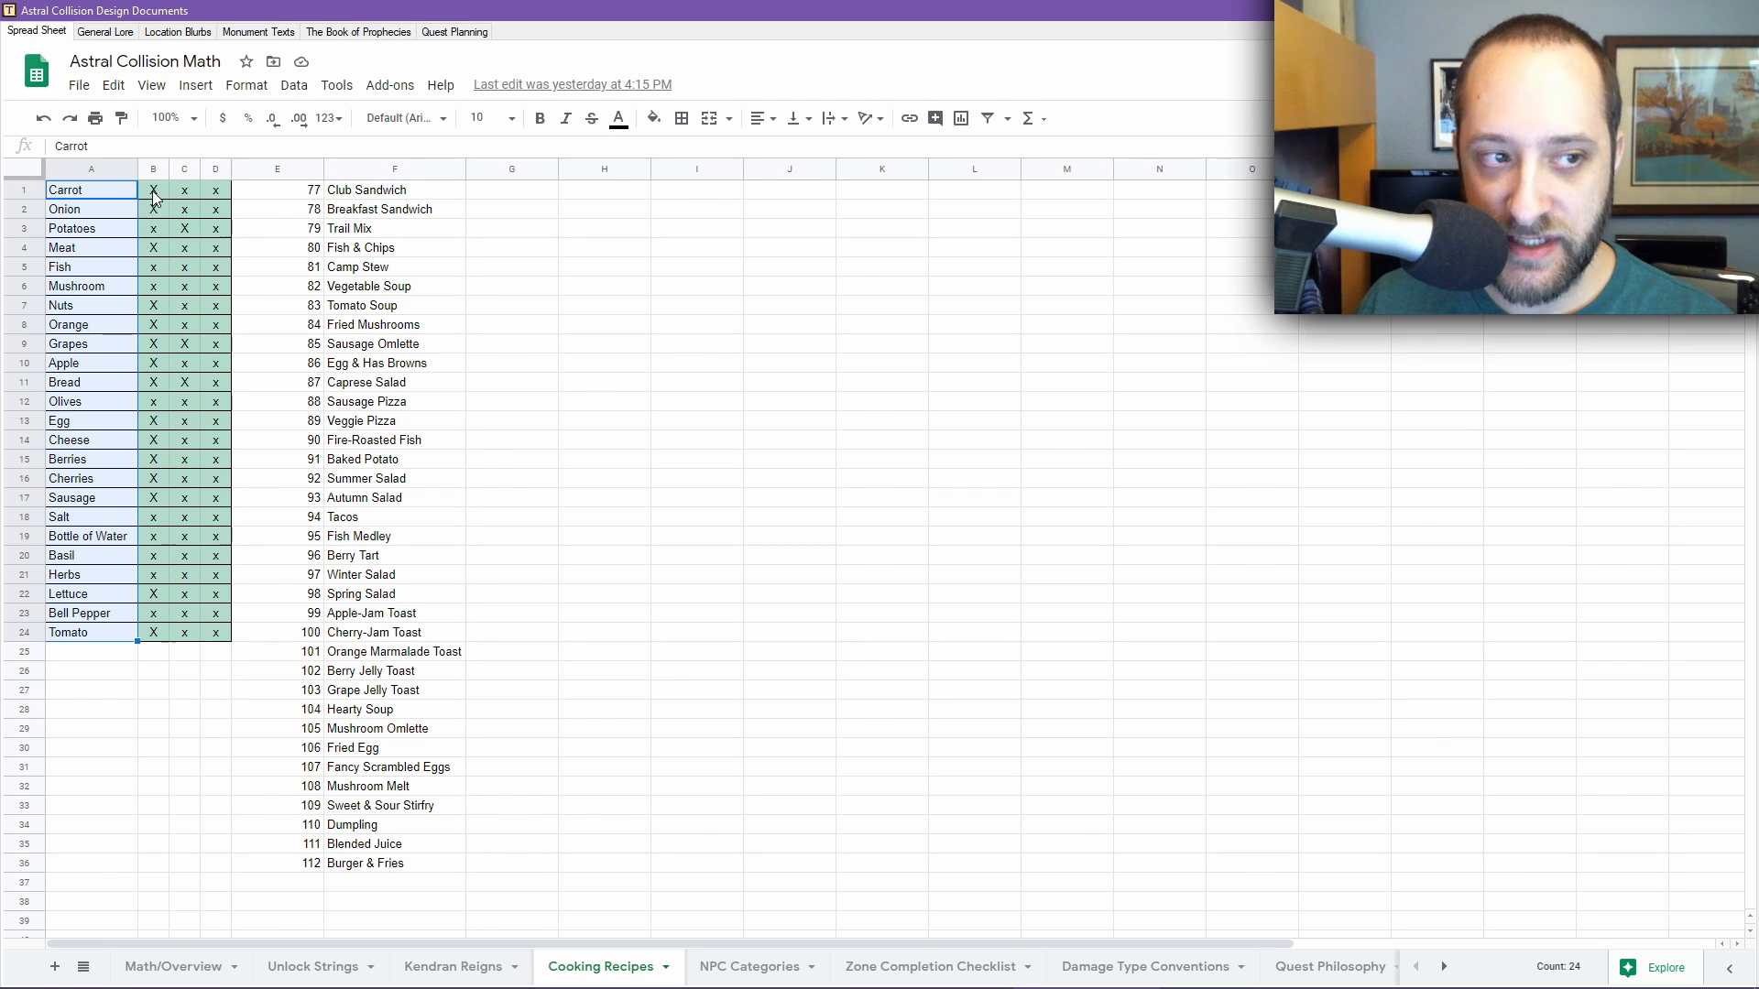
left_click_drag(153, 190, 220, 625)
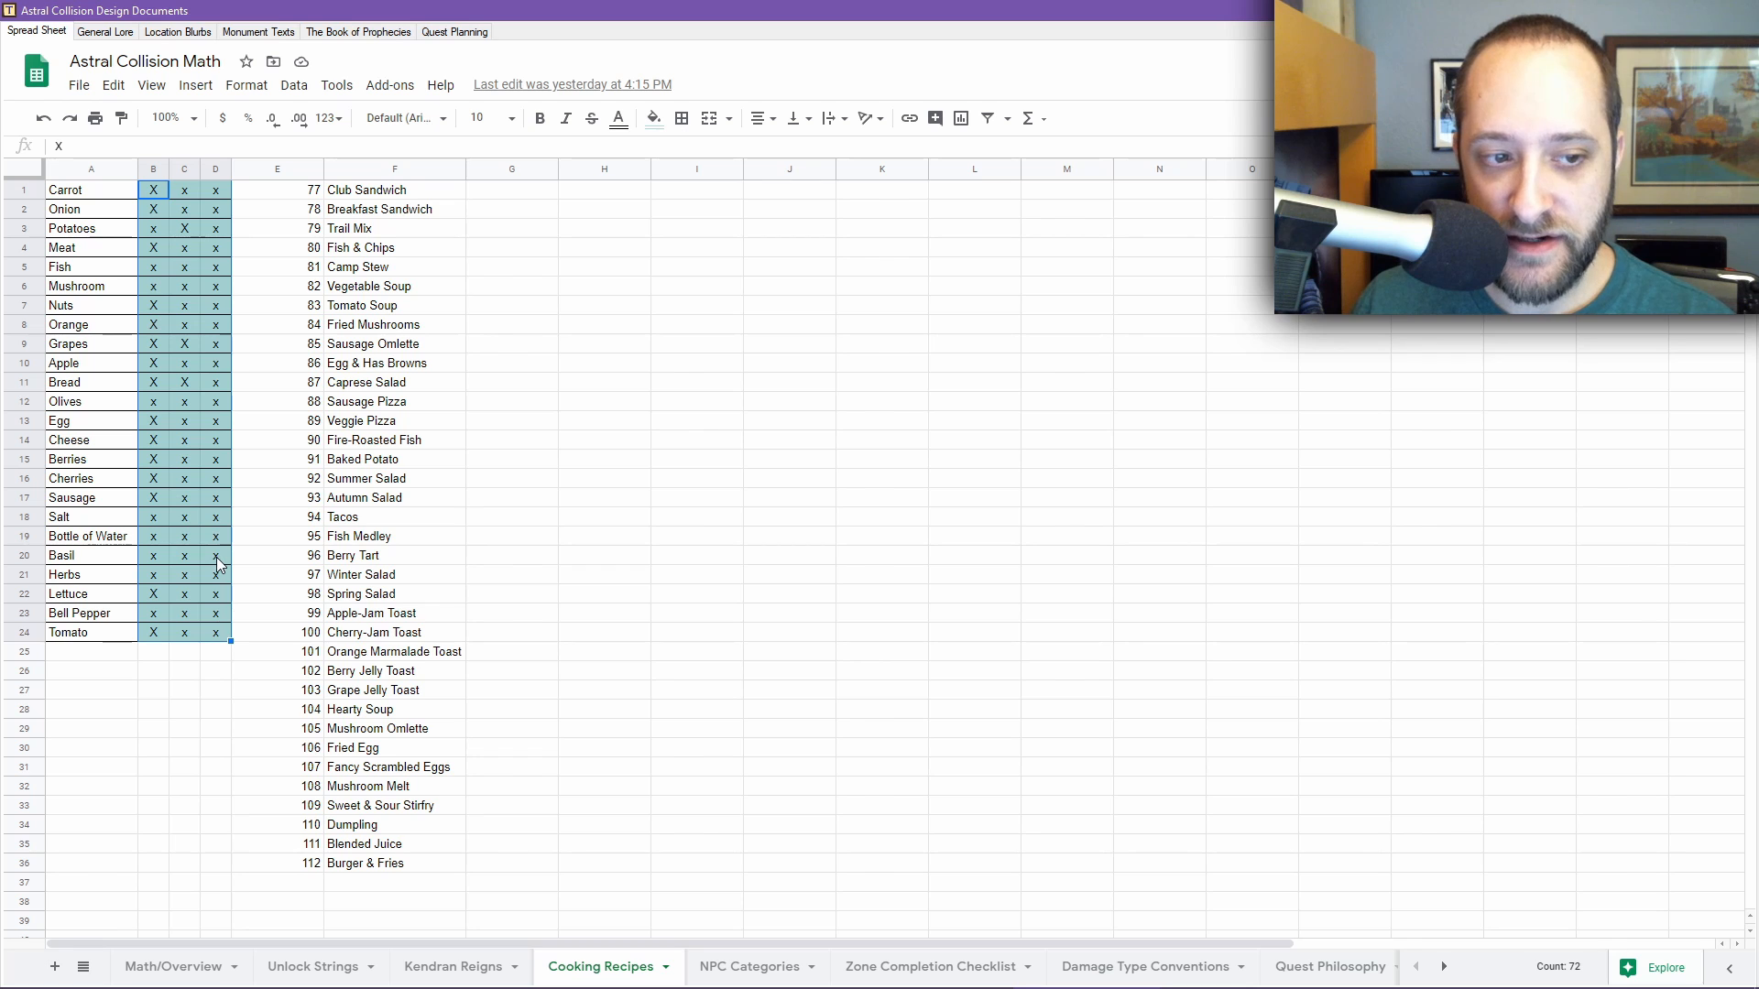
left_click_drag(360, 866, 359, 191)
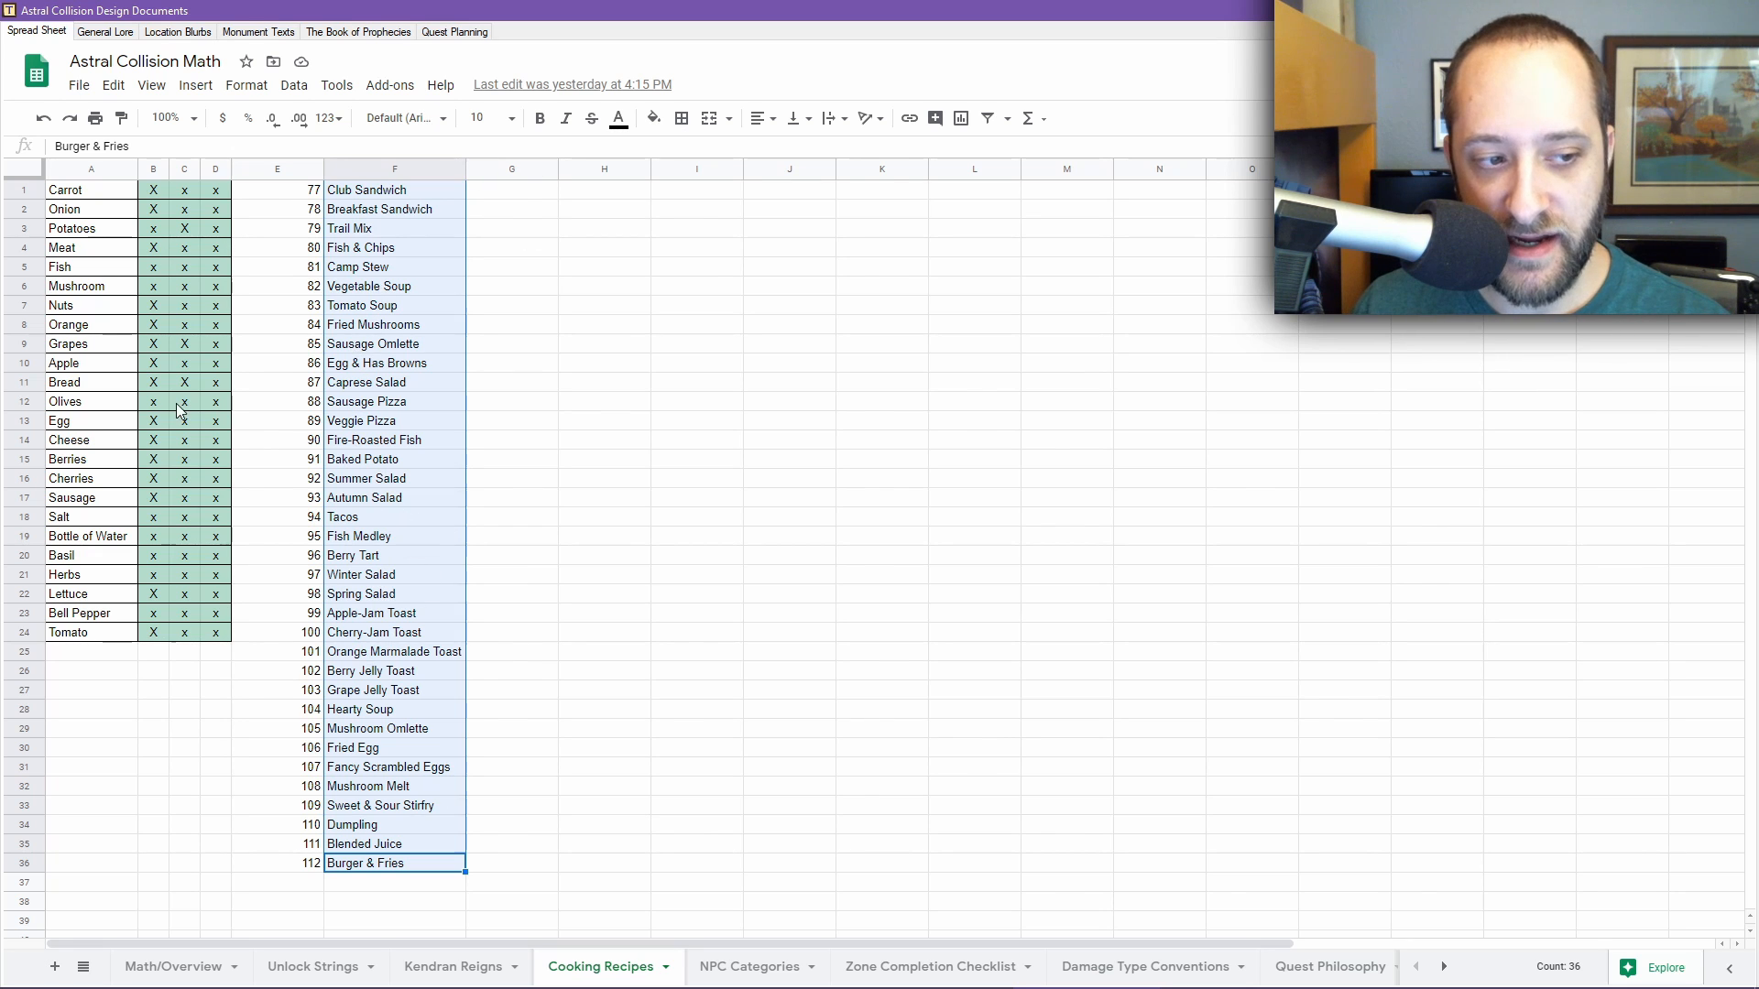
left_click(161, 638)
left_click_drag(161, 637, 216, 197)
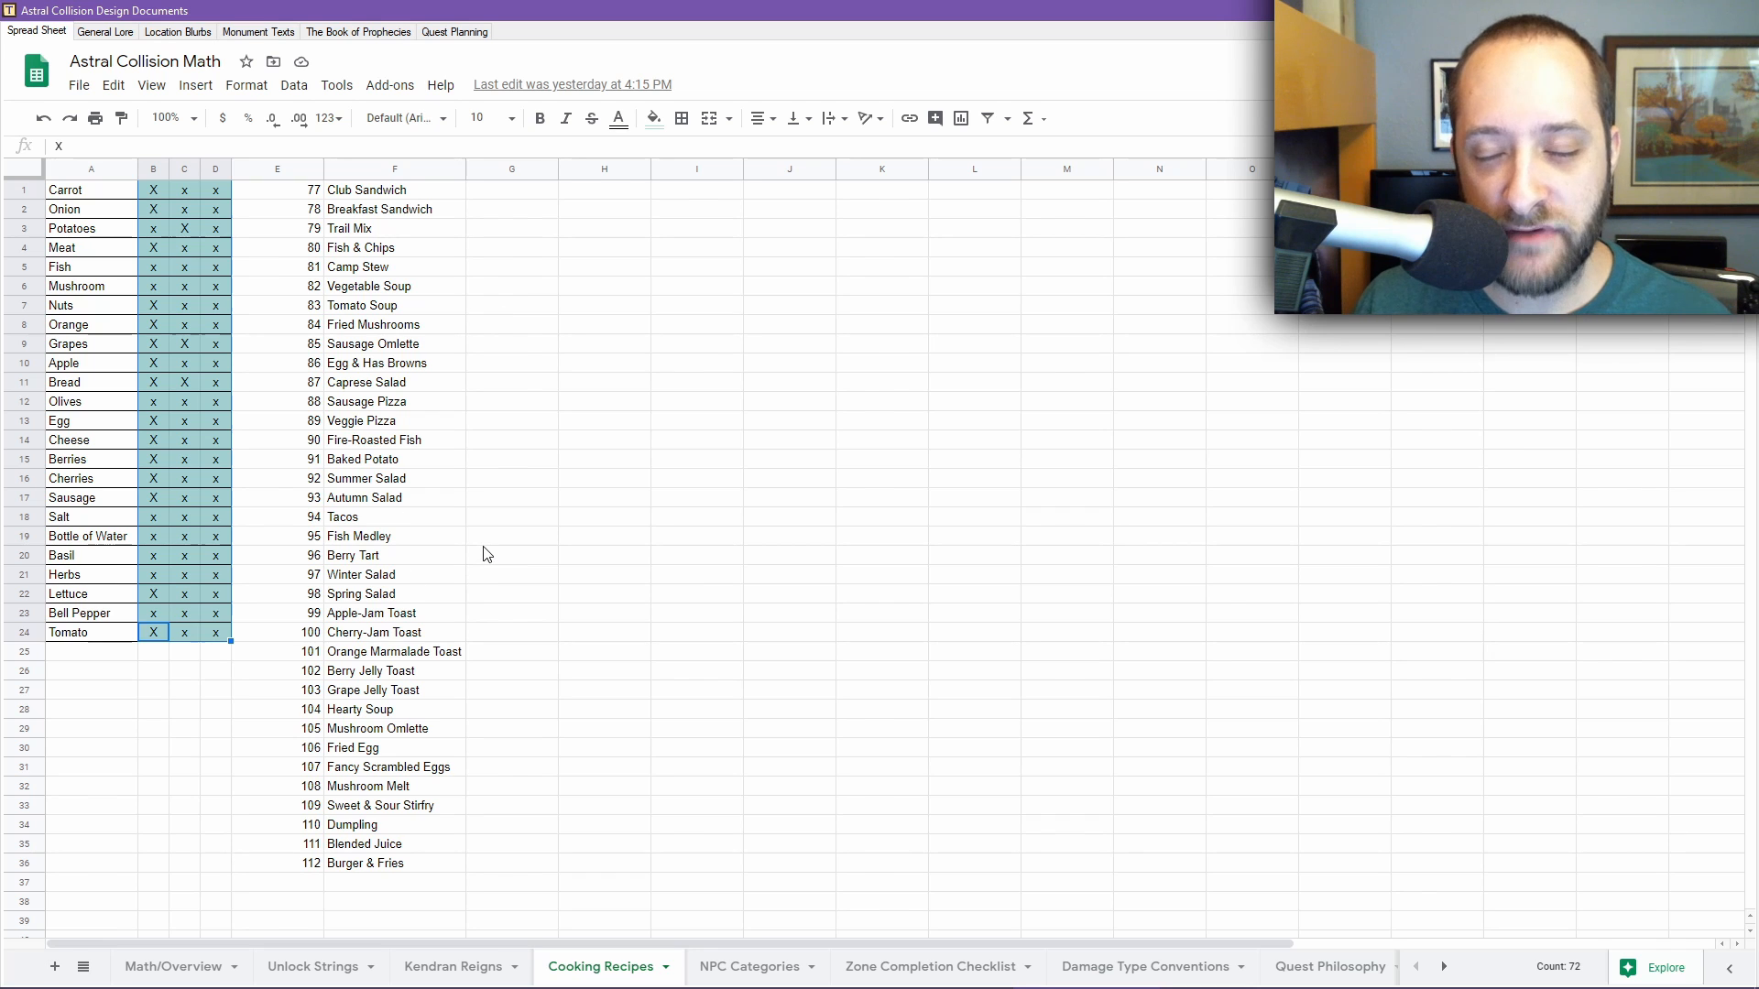
Go through the recipe names in column F one by one, from Club Sandwich to Camp Stew
left_click(431, 189)
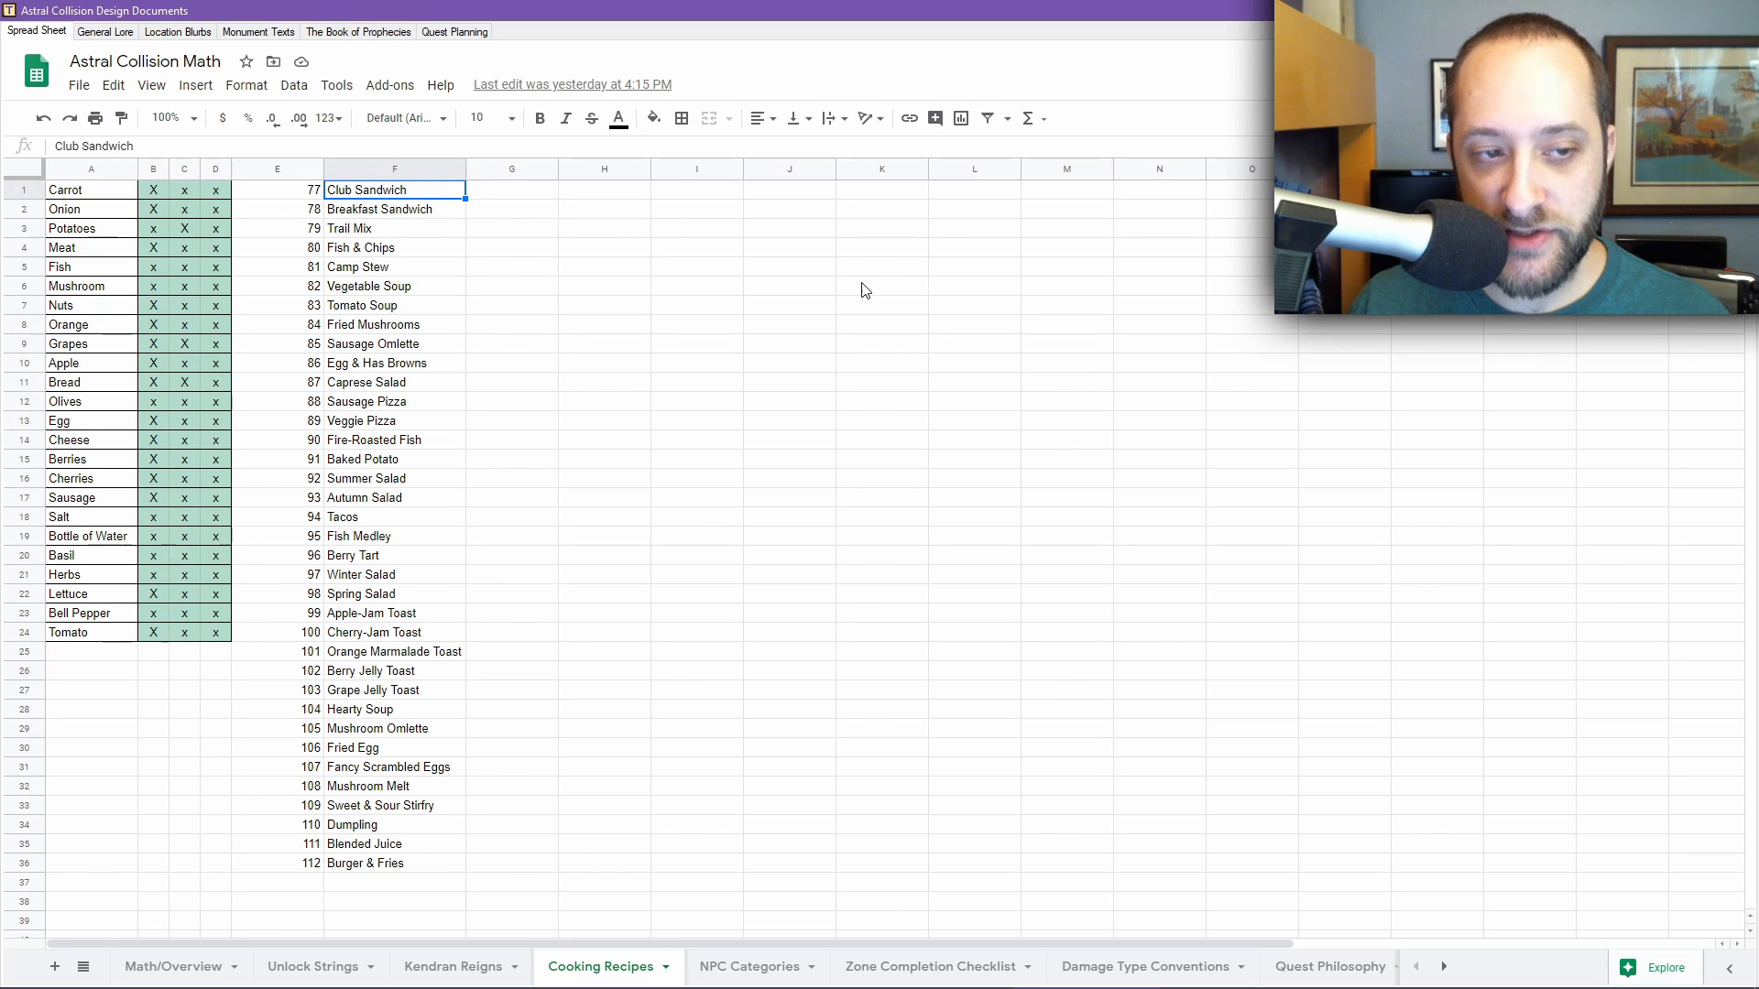
key("Down")
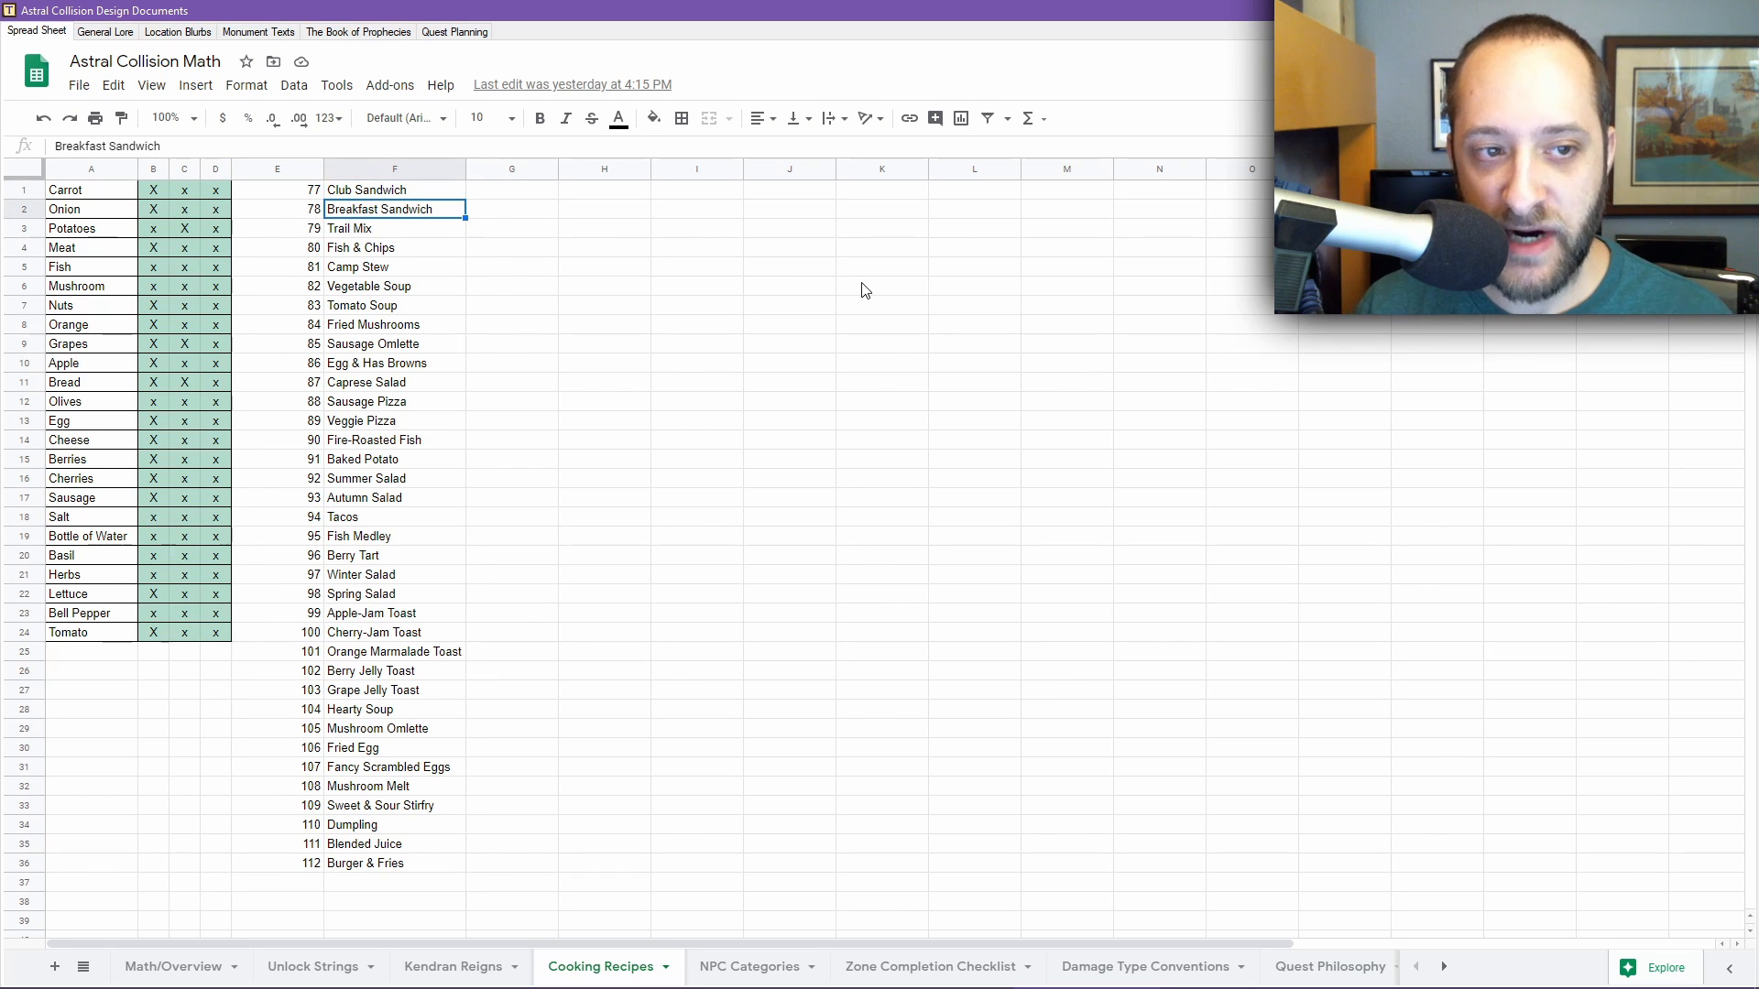
key("Down")
key("Down")
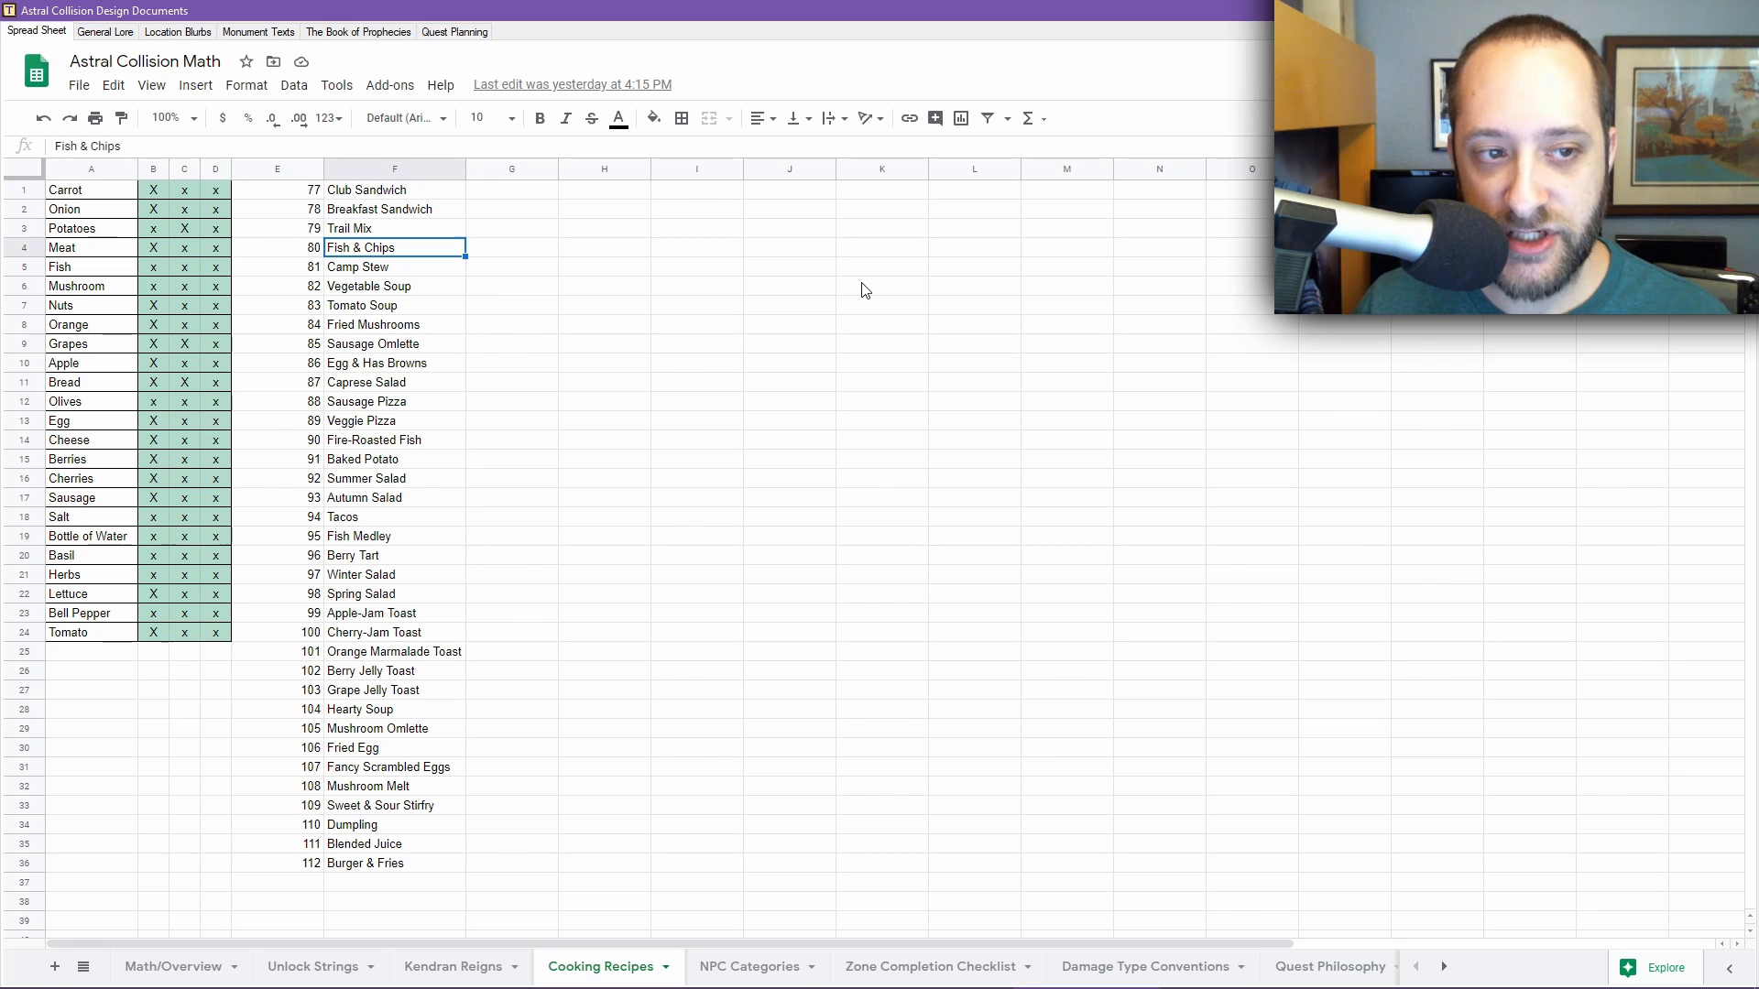
key("Down")
Switch back to RPG Maker MV with the item database open
mouse_move(724, 973)
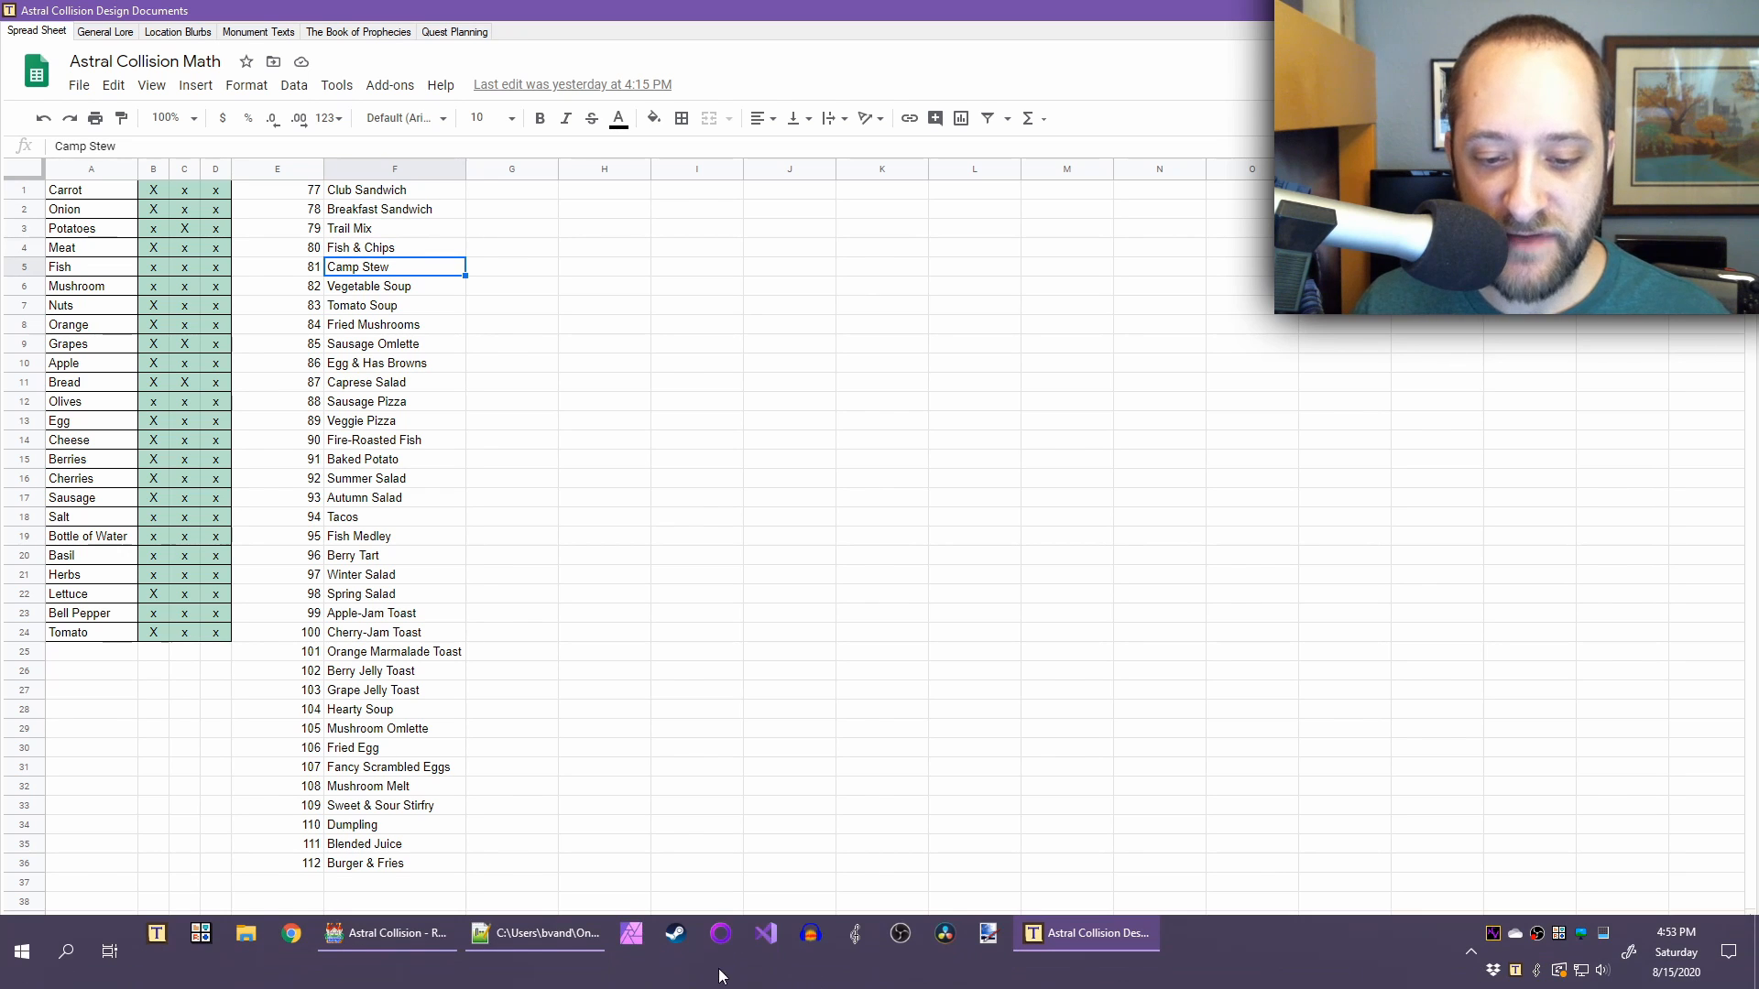
left_click(427, 953)
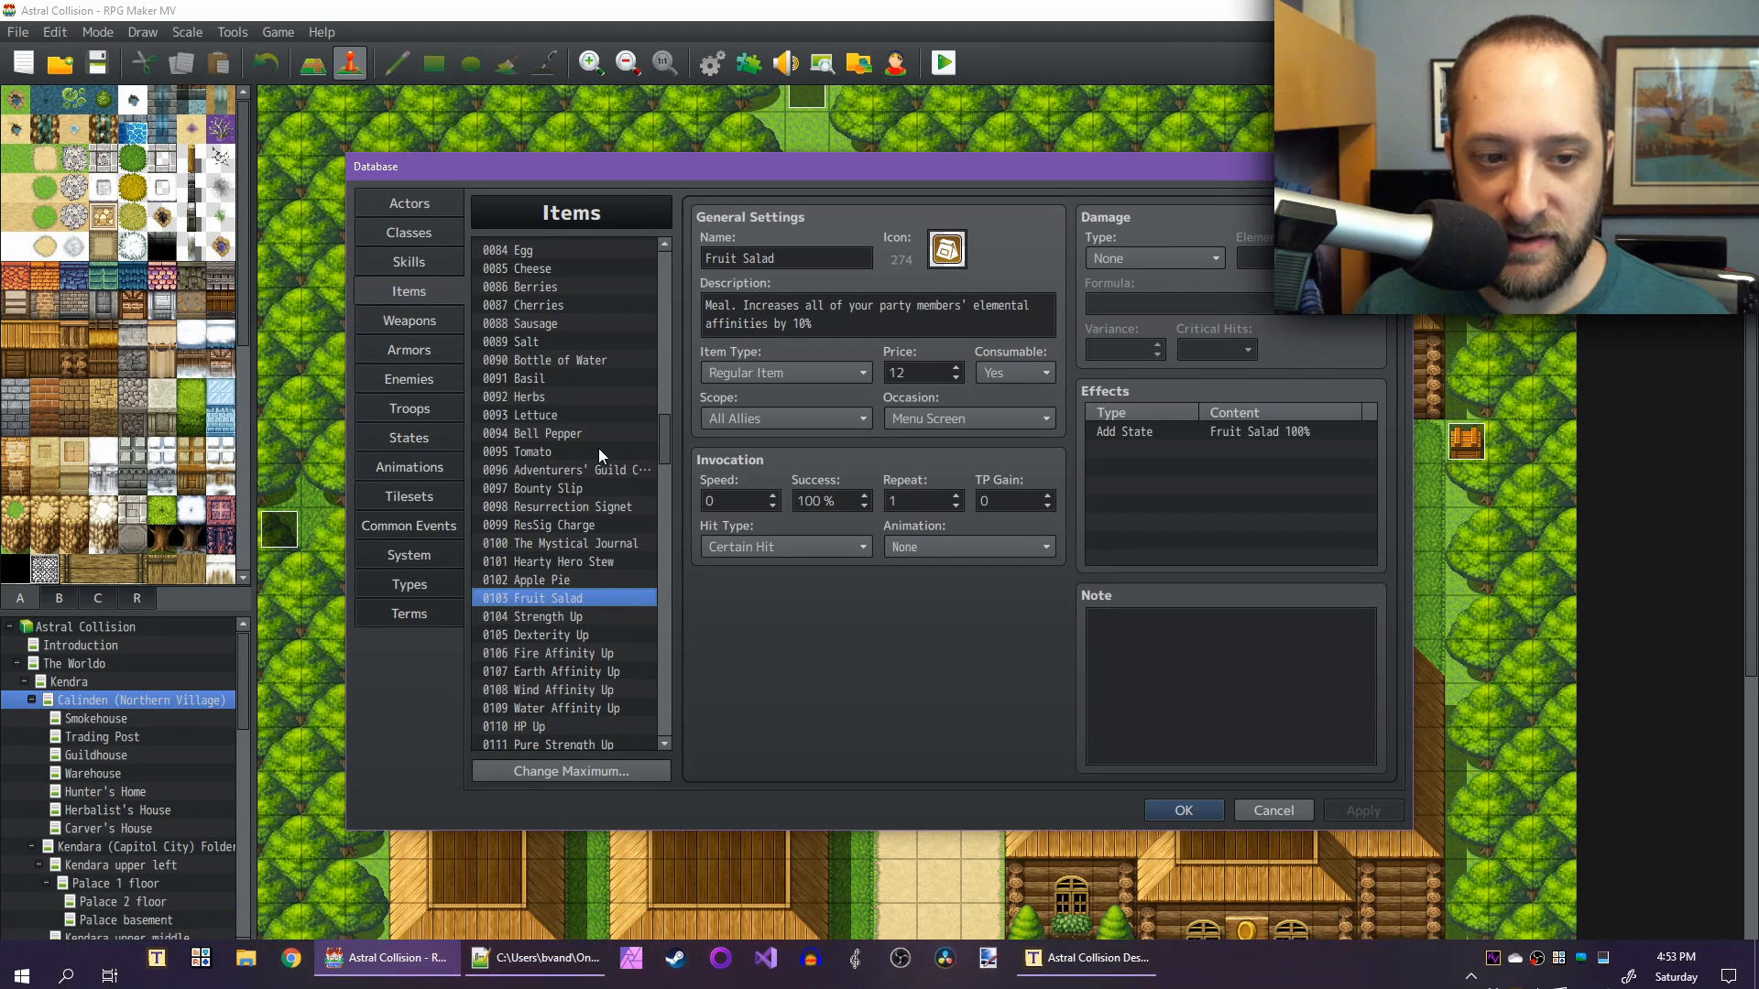
Move the Database window so it is fully in view and open the Club Sandwich entry further down the item list
scroll(601, 539, "down", 2)
scroll(603, 542, "down", 2)
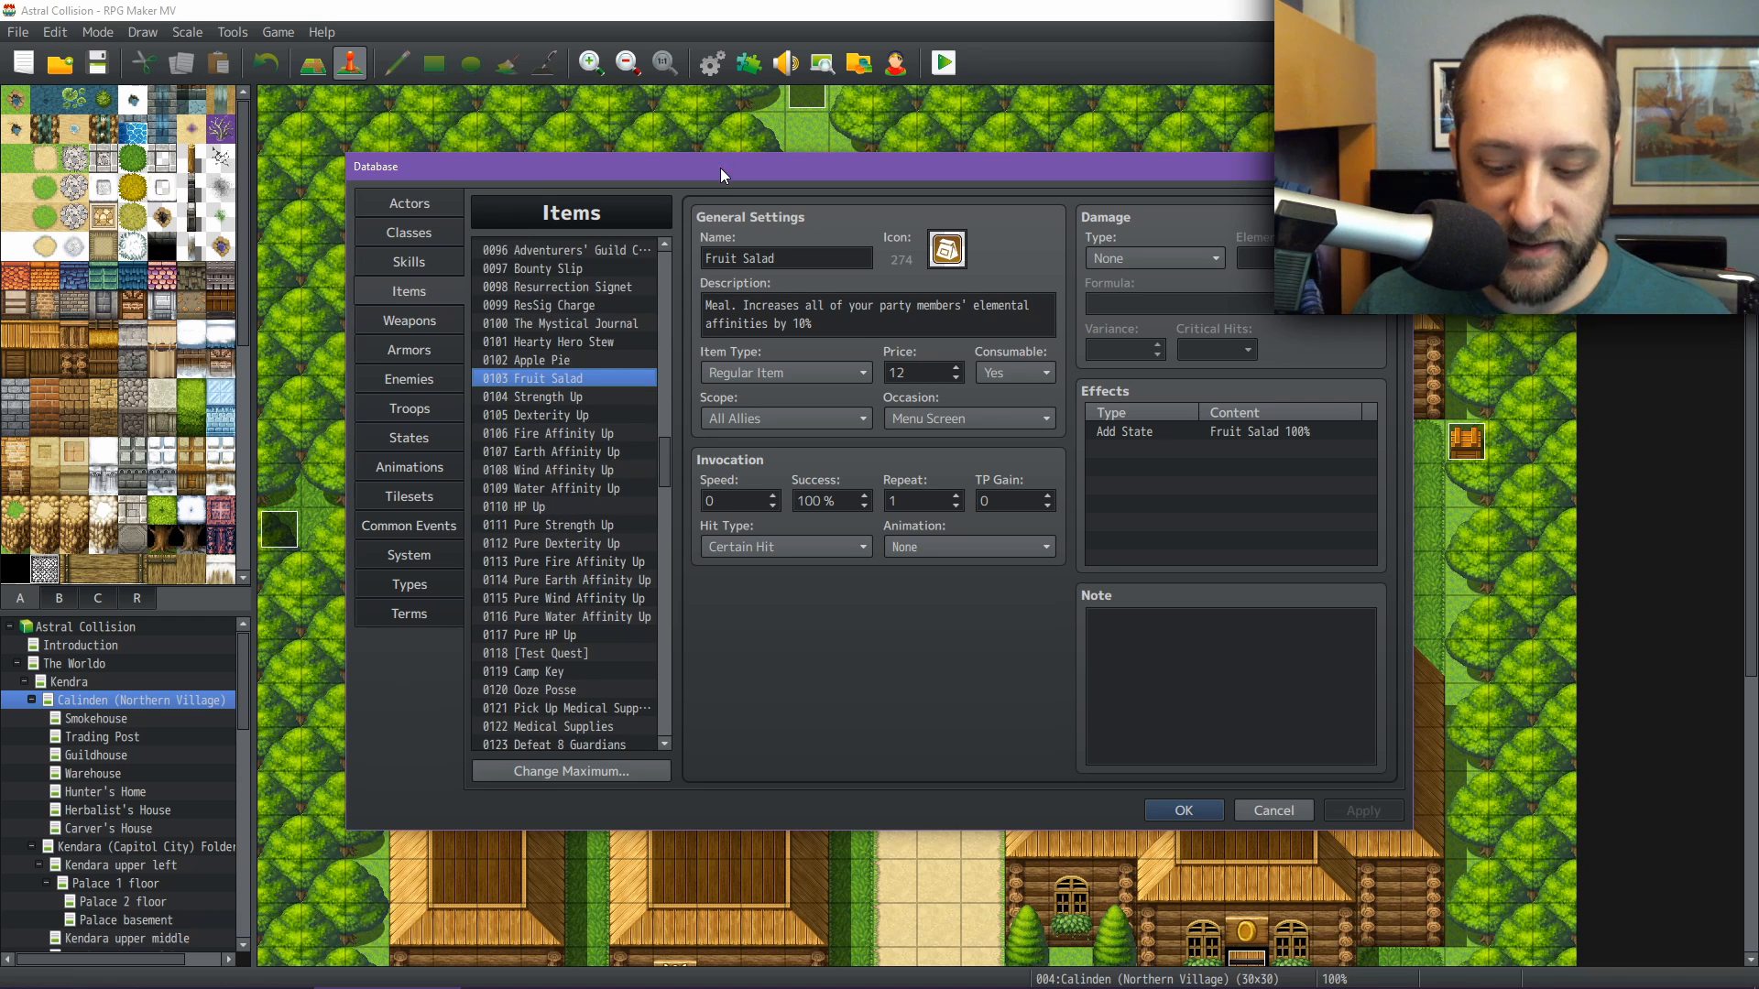
left_click_drag(720, 167, 540, 195)
scroll(369, 502, "down", 6)
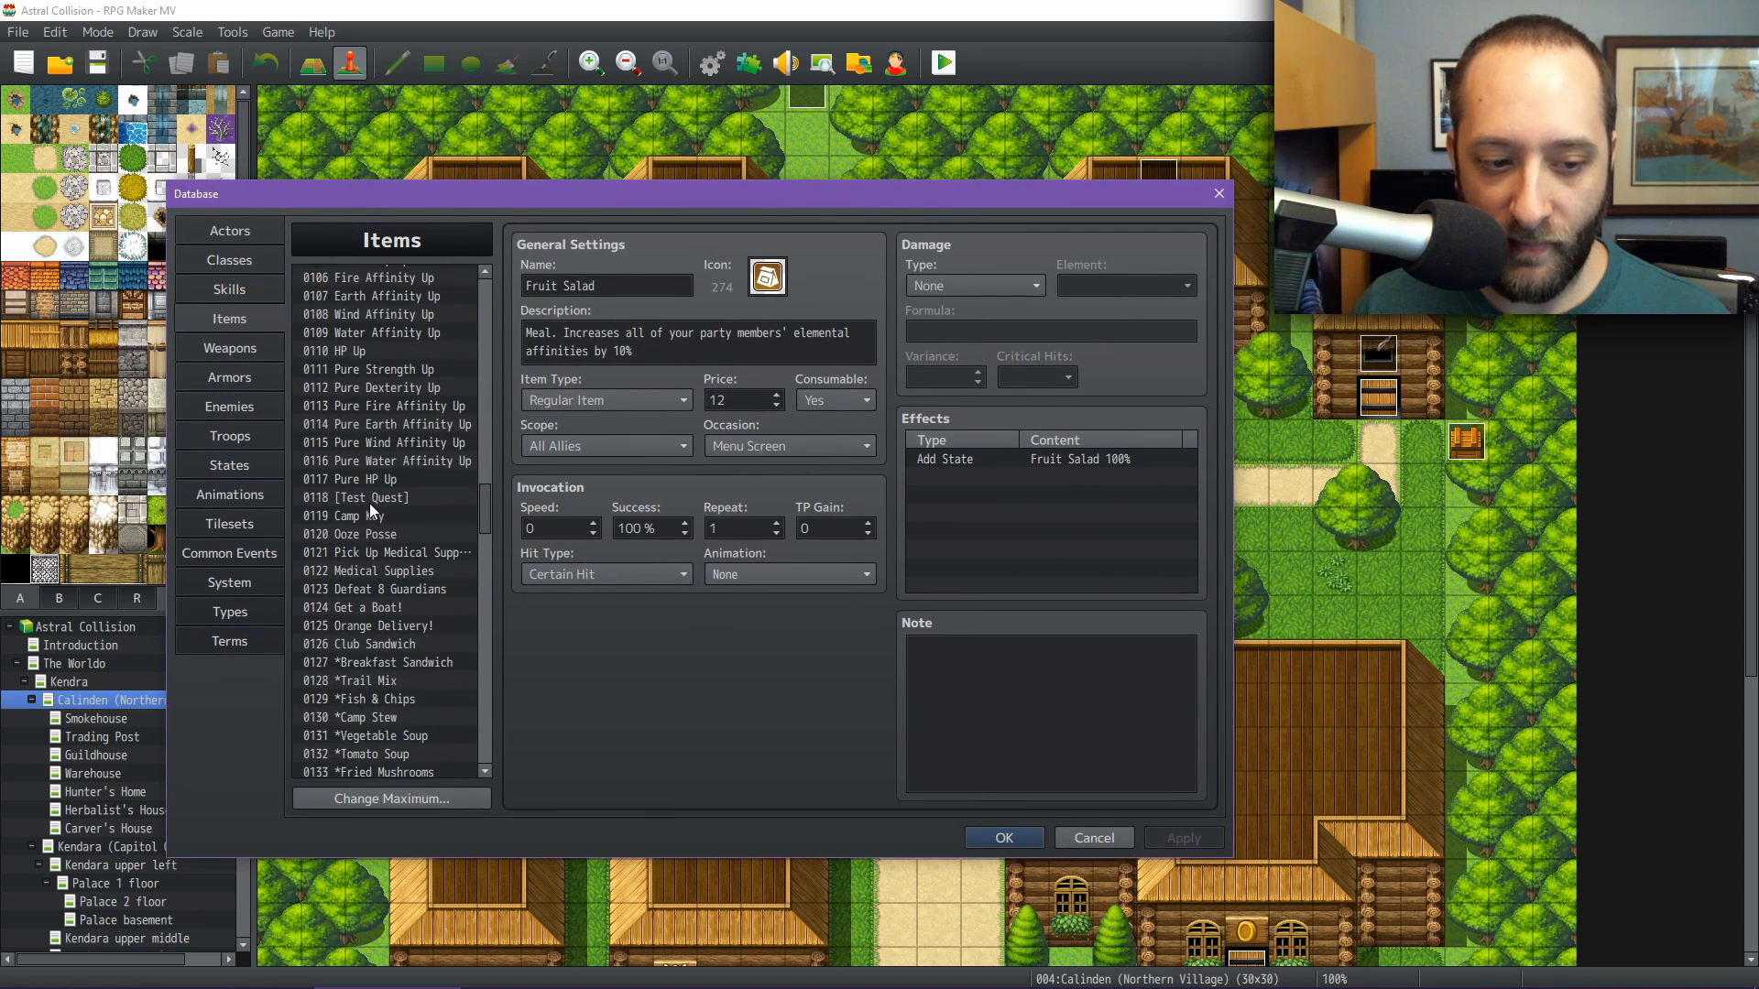
left_click(395, 515)
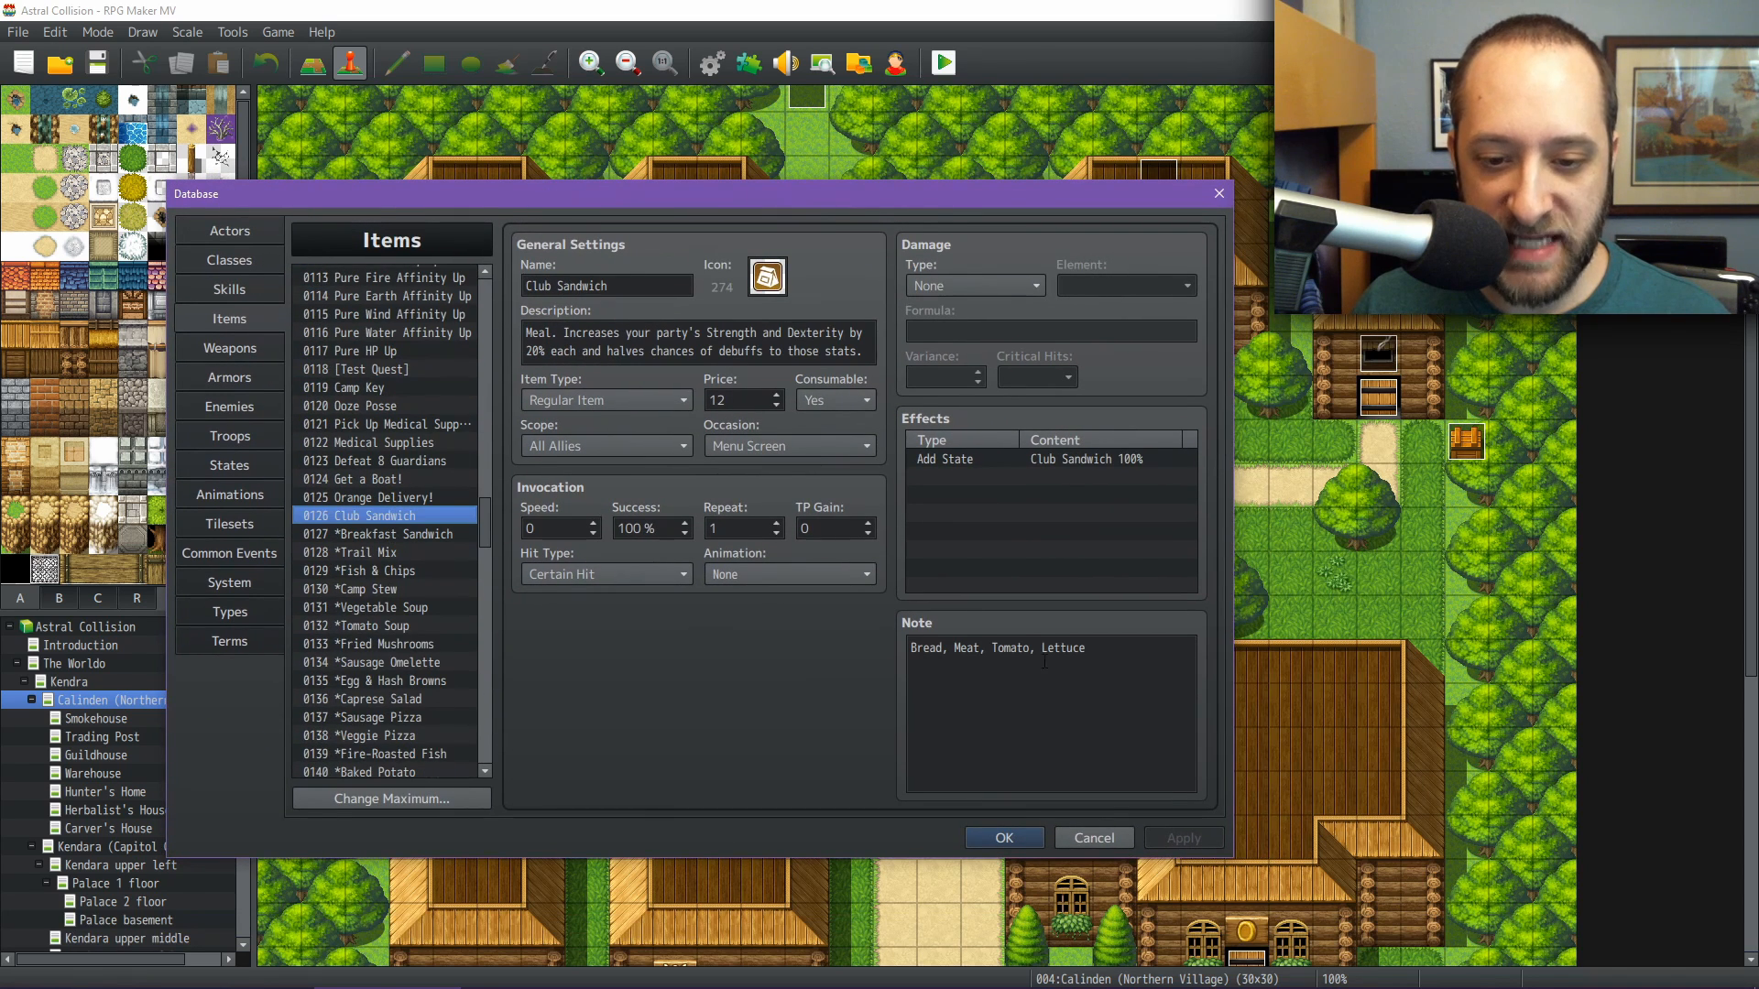
Highlight the ingredients in the Club Sandwich note to read them, and return to its entry in the item list
left_click(1182, 658)
key("ctrl+a")
left_click(1109, 658)
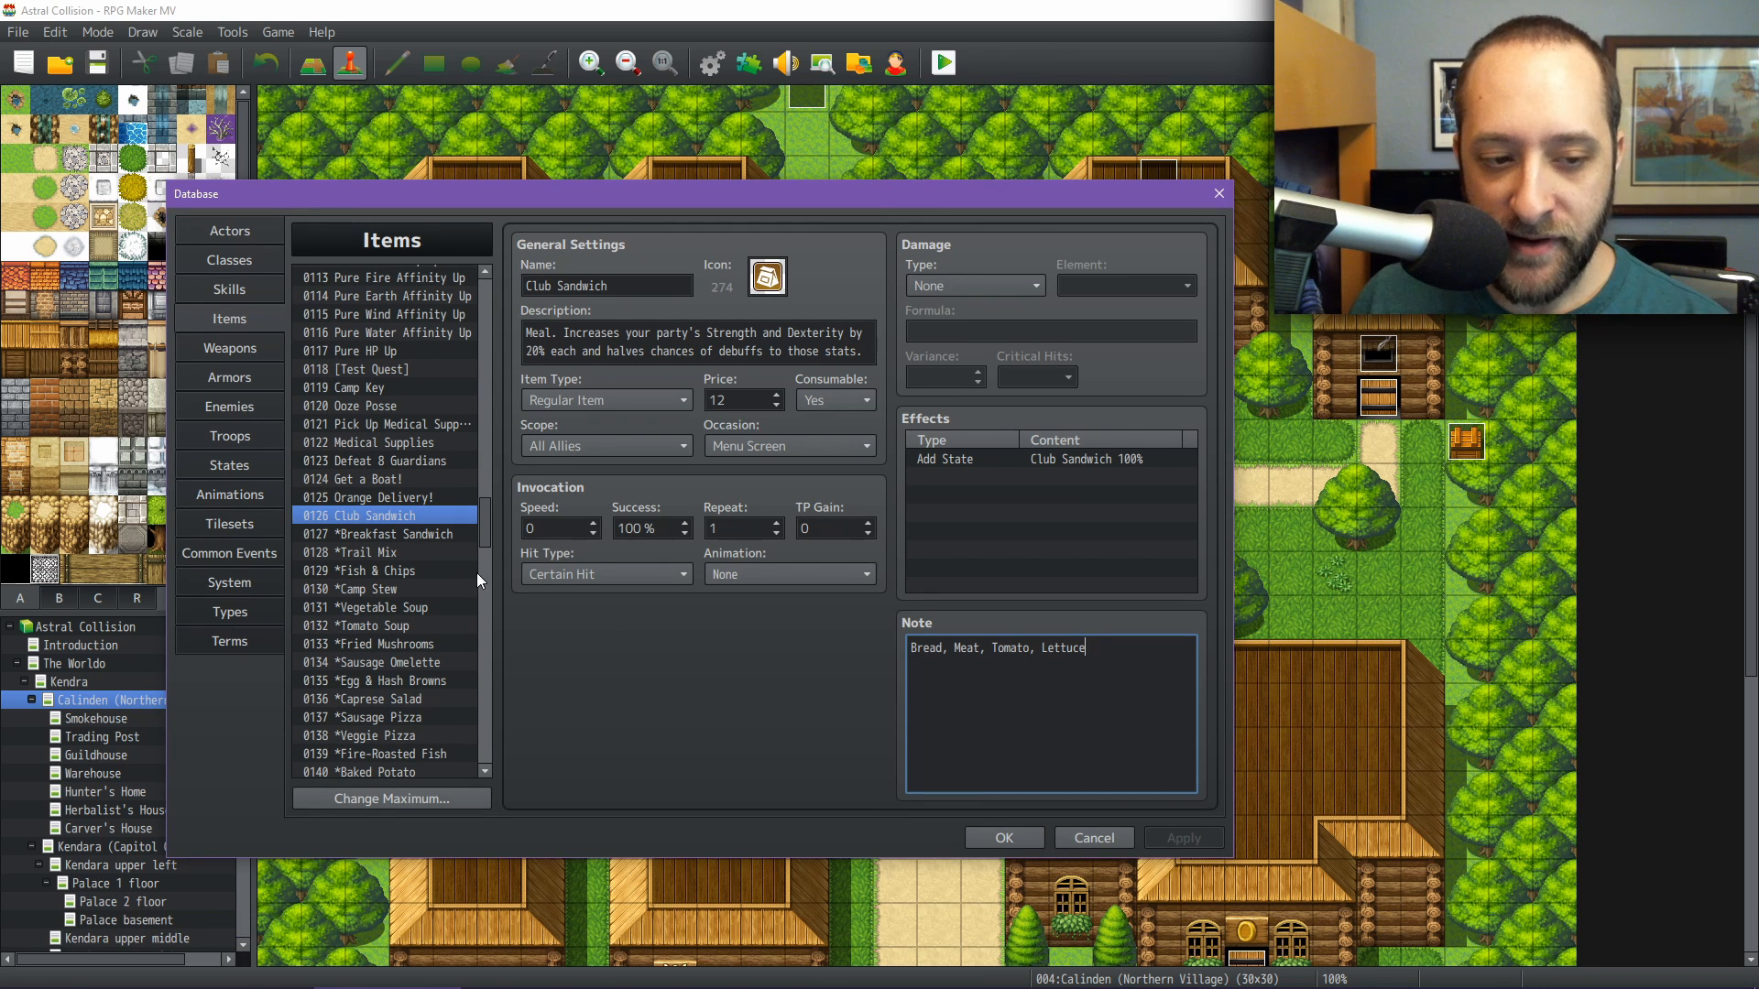
left_click(414, 515)
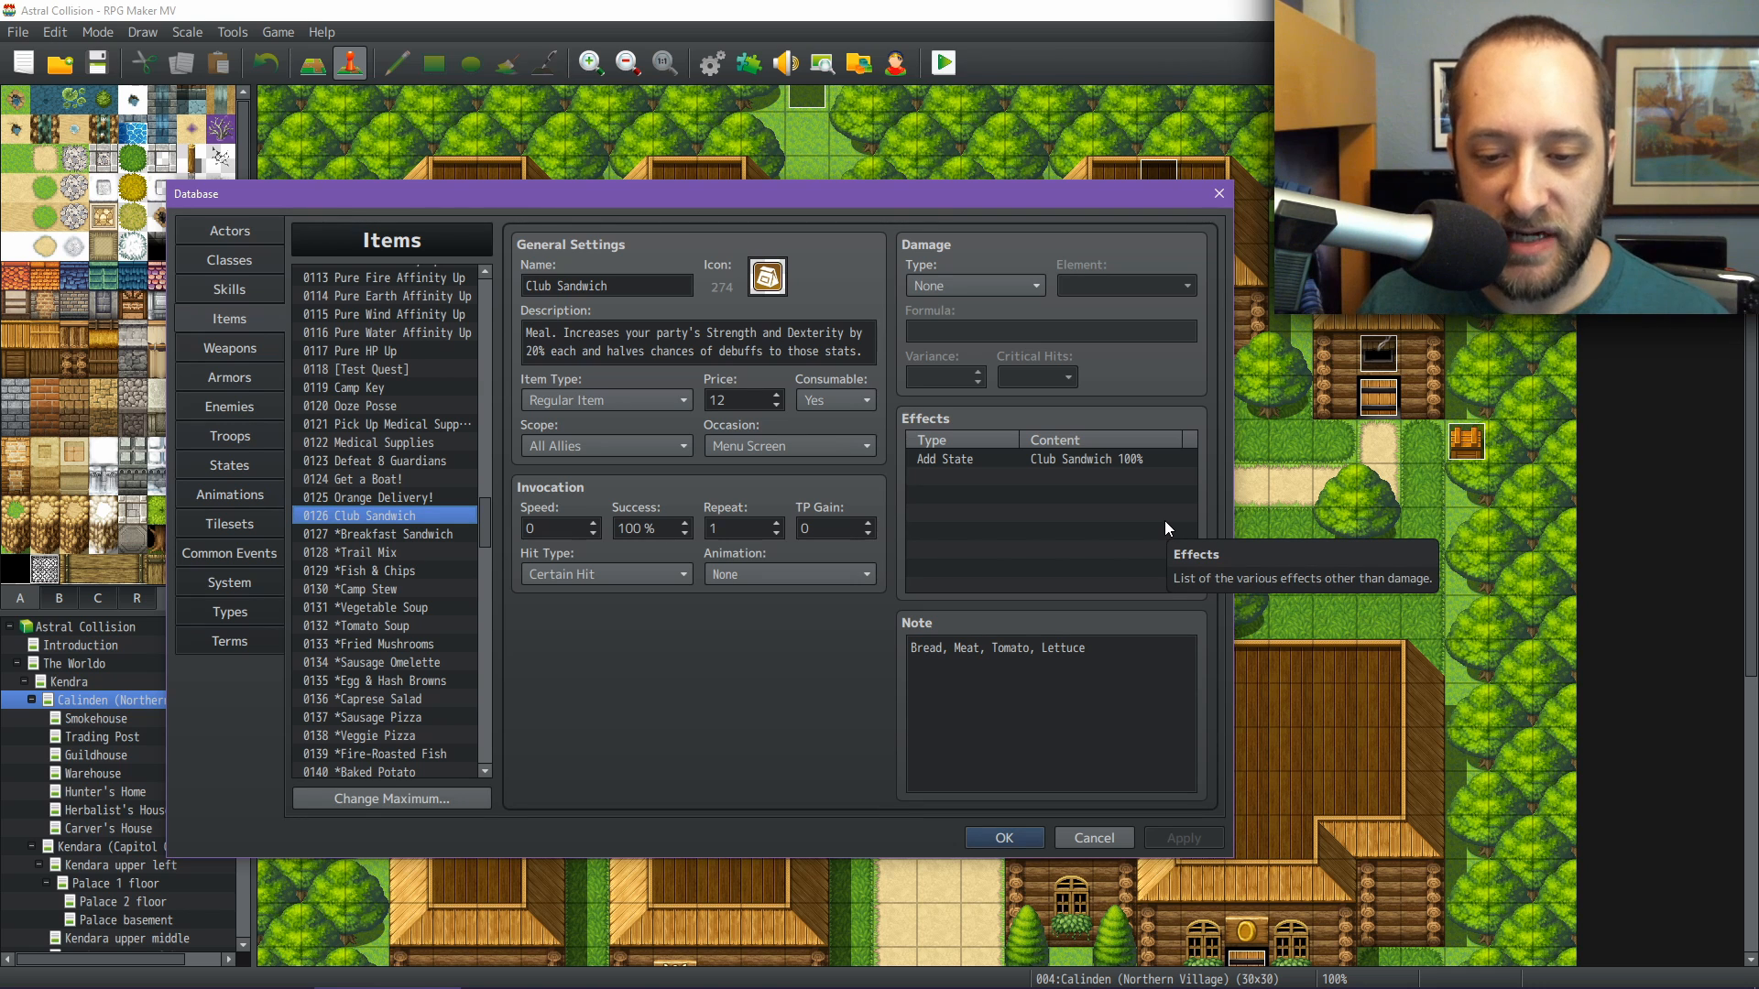
Go through the meal items one by one from Breakfast Sandwich to Fried Egg, examining the ingredients noted for each
key("Down")
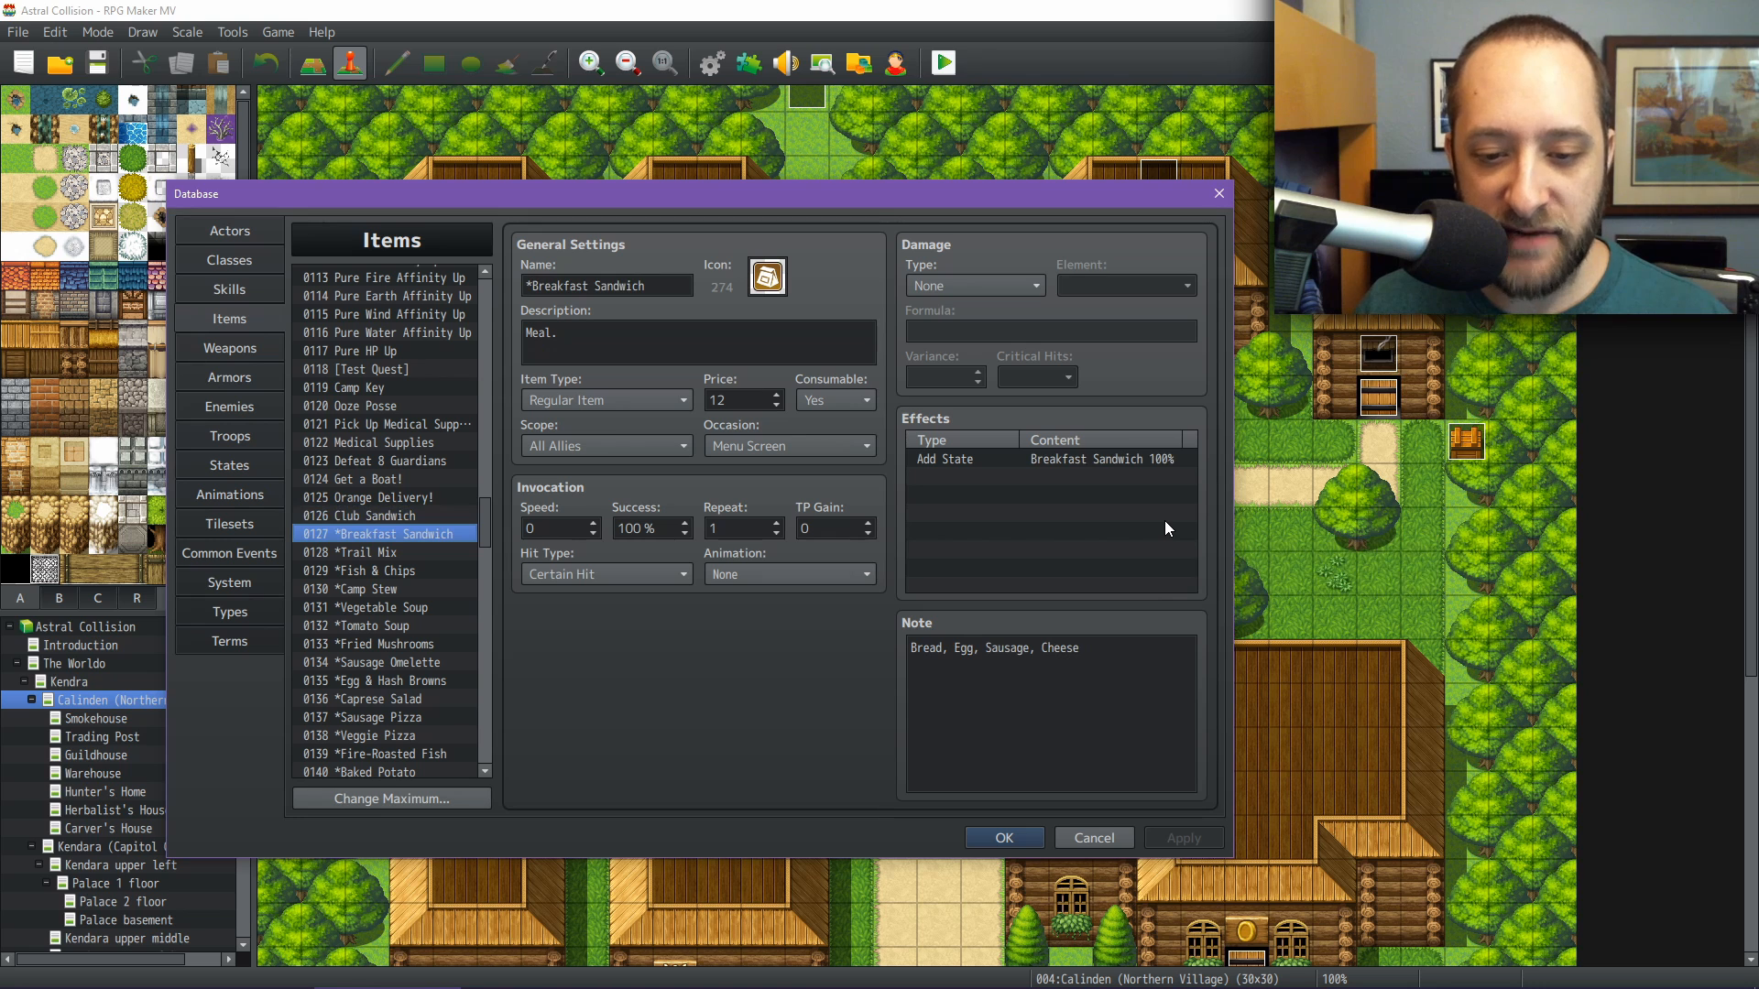
key("Down")
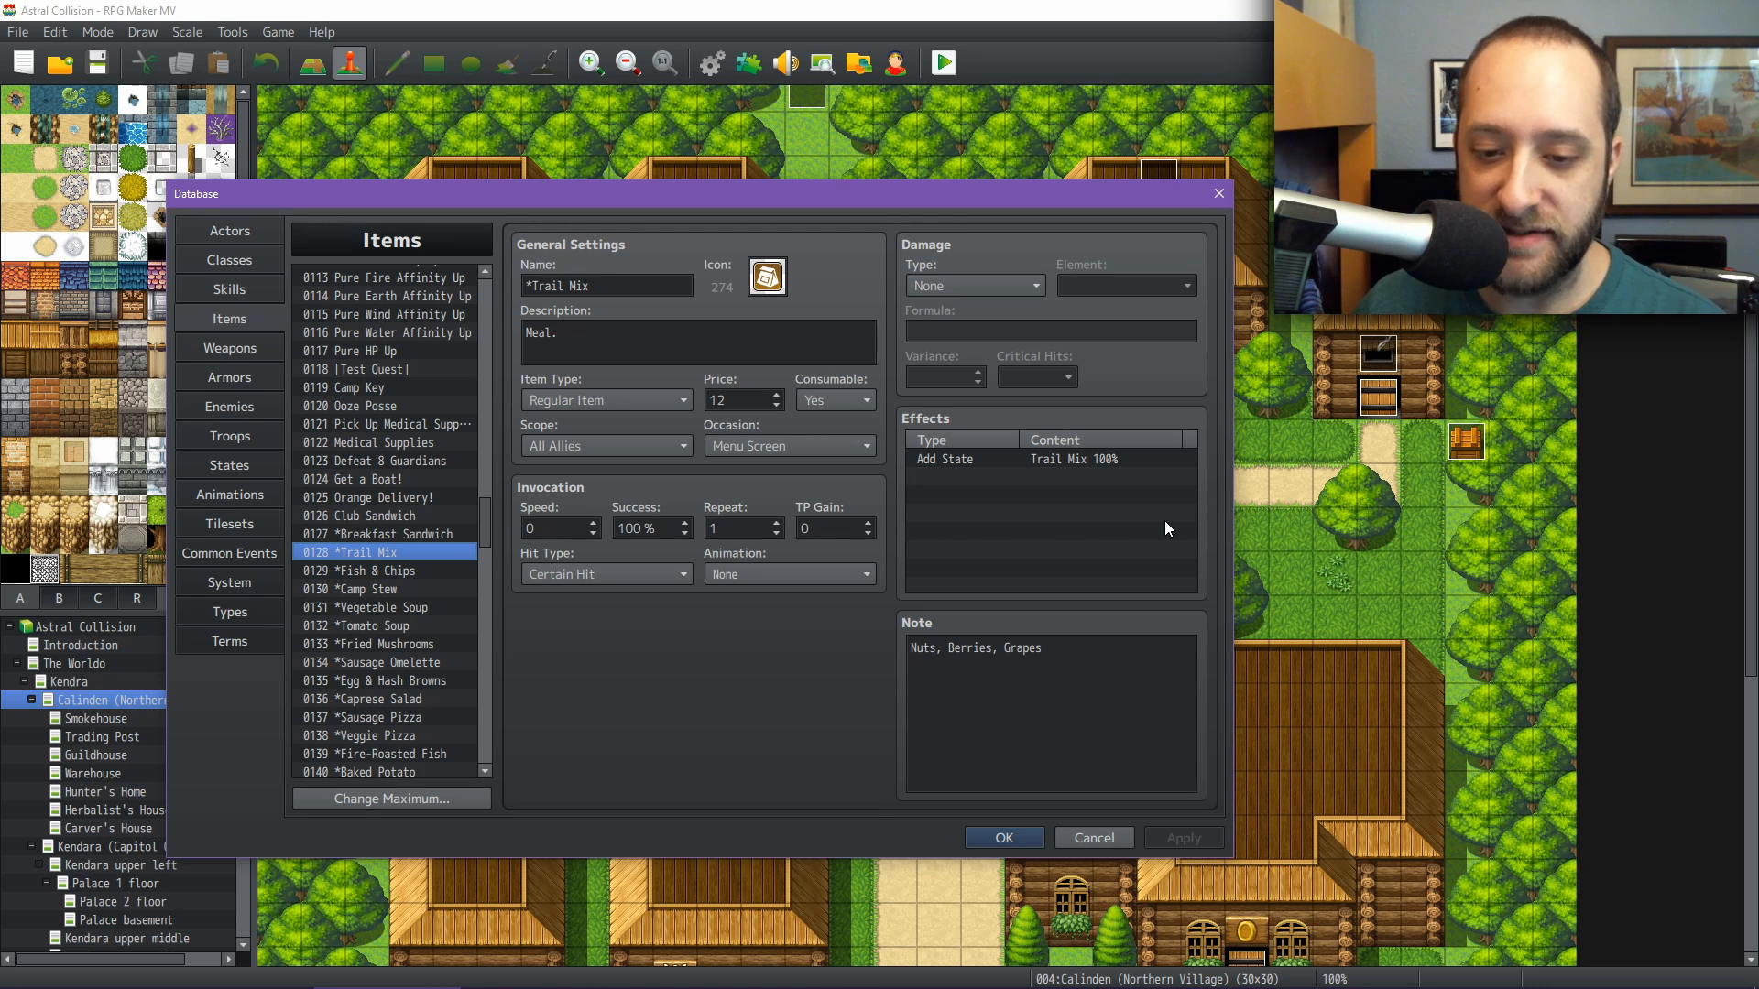
key("Down")
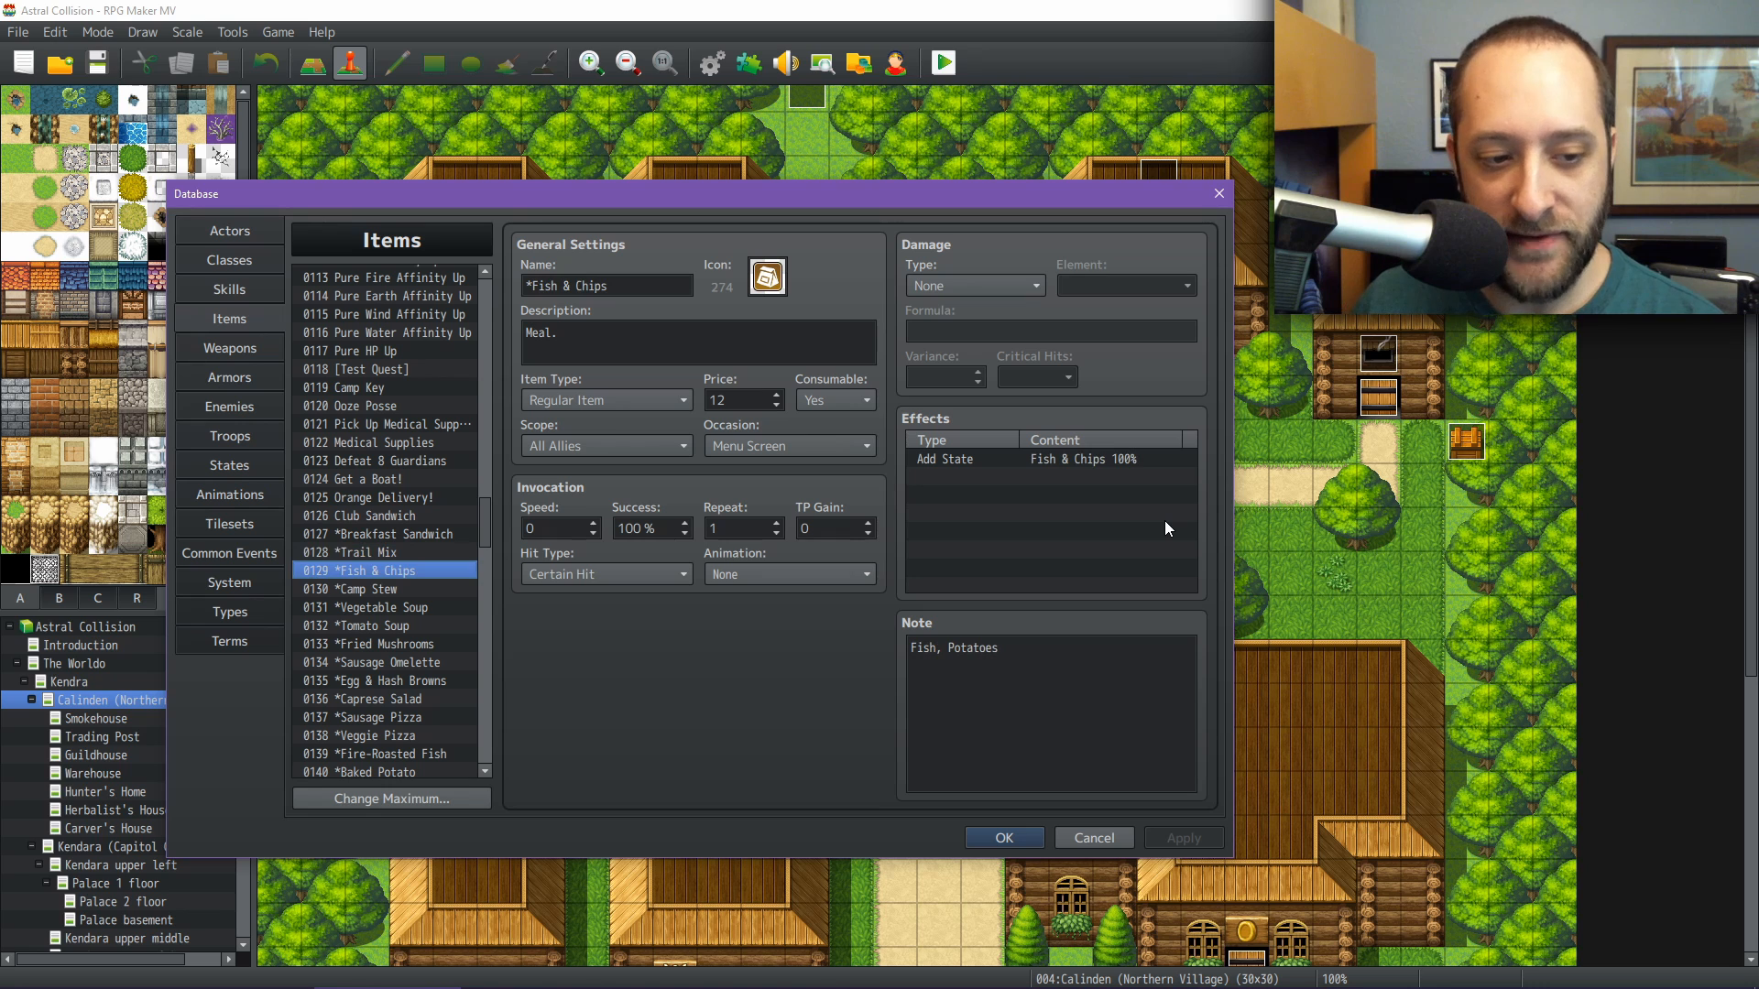
key("Down")
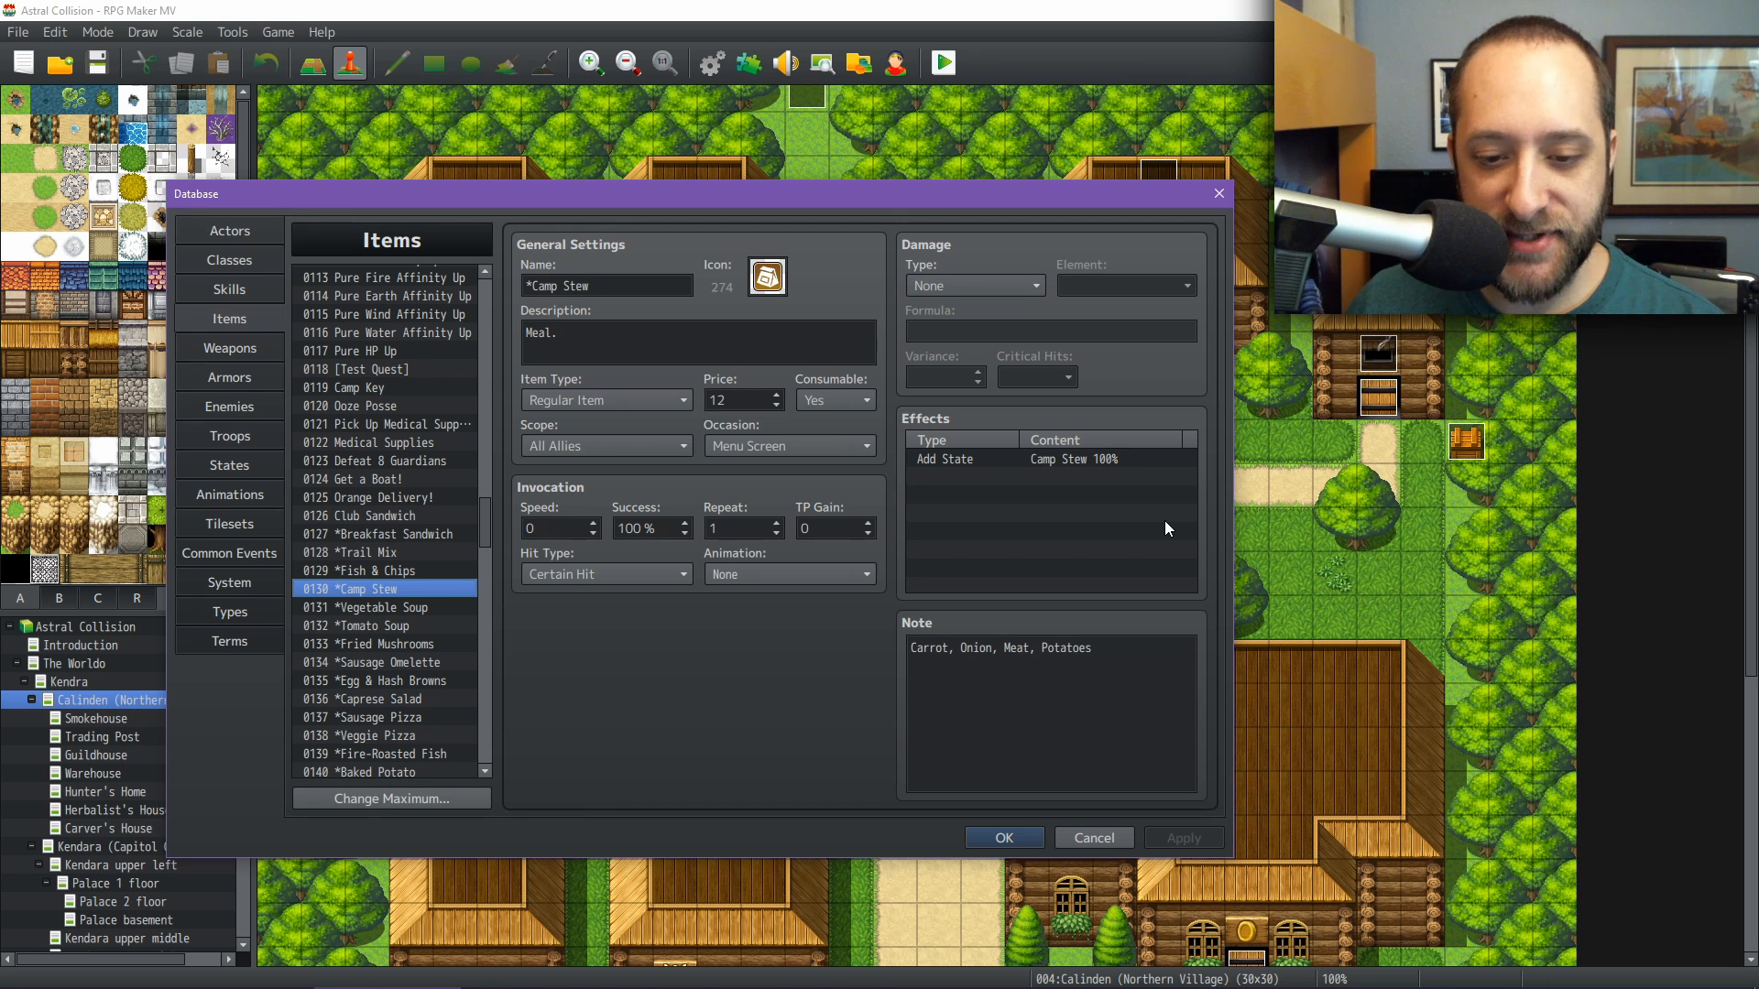
key("Down")
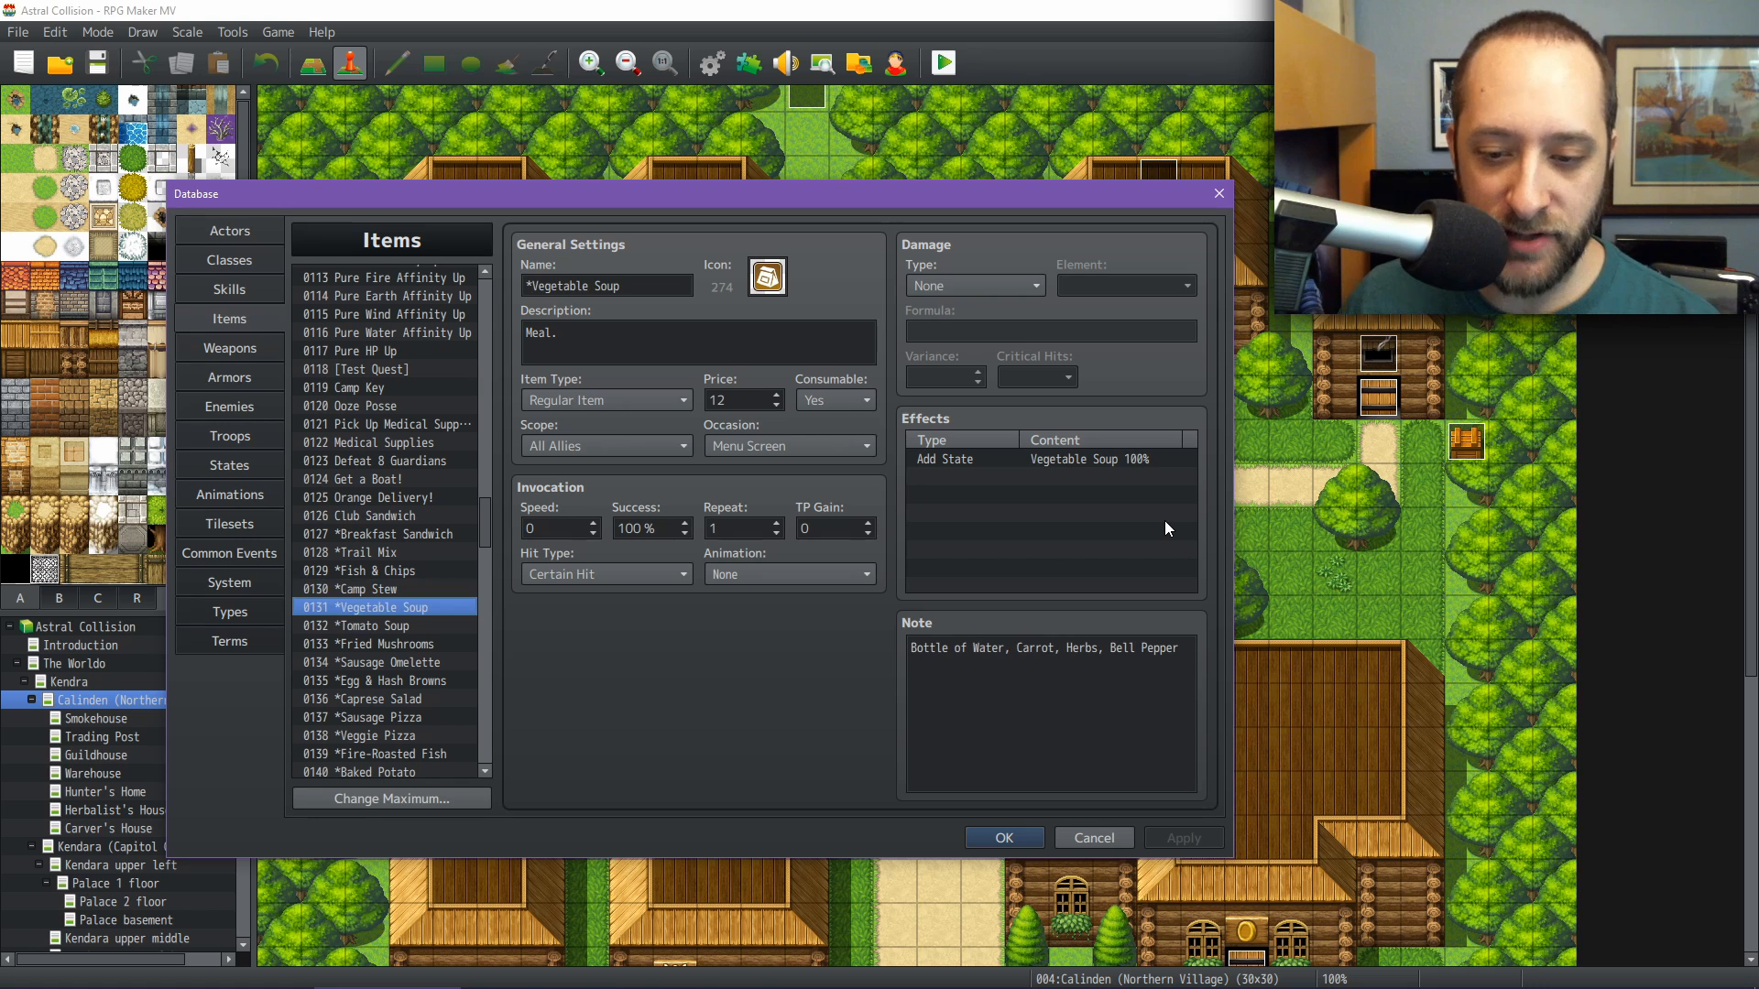
key("Down")
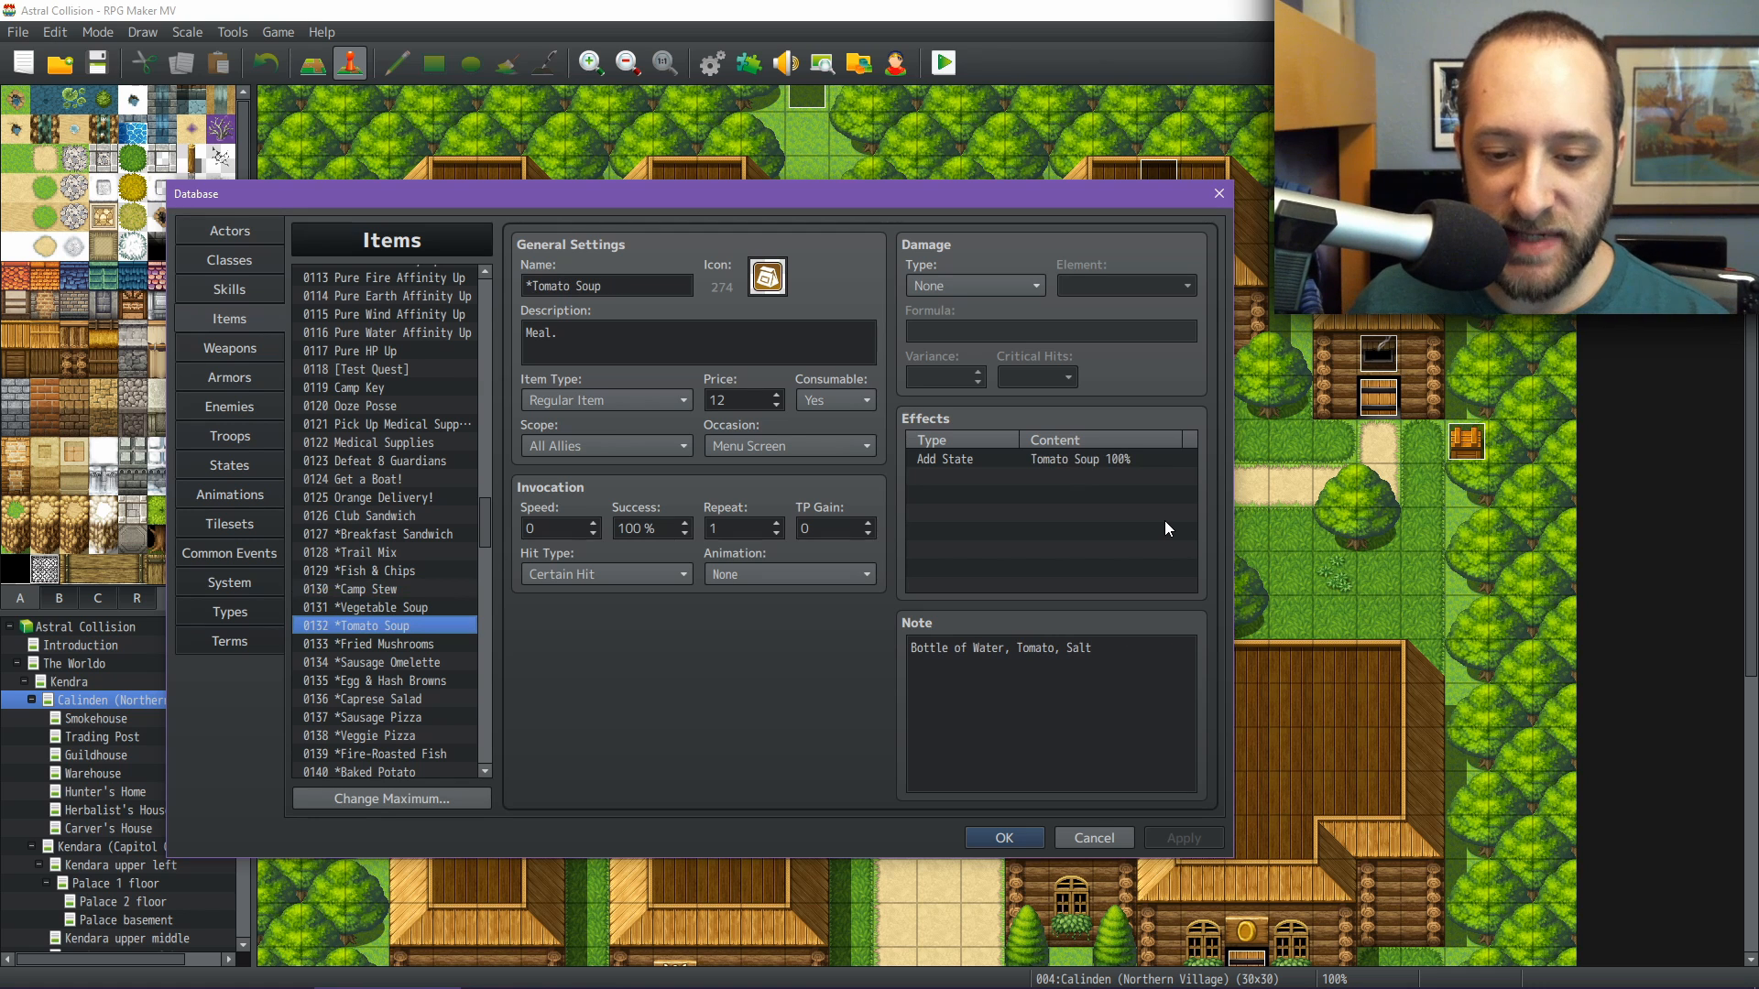
key("Down")
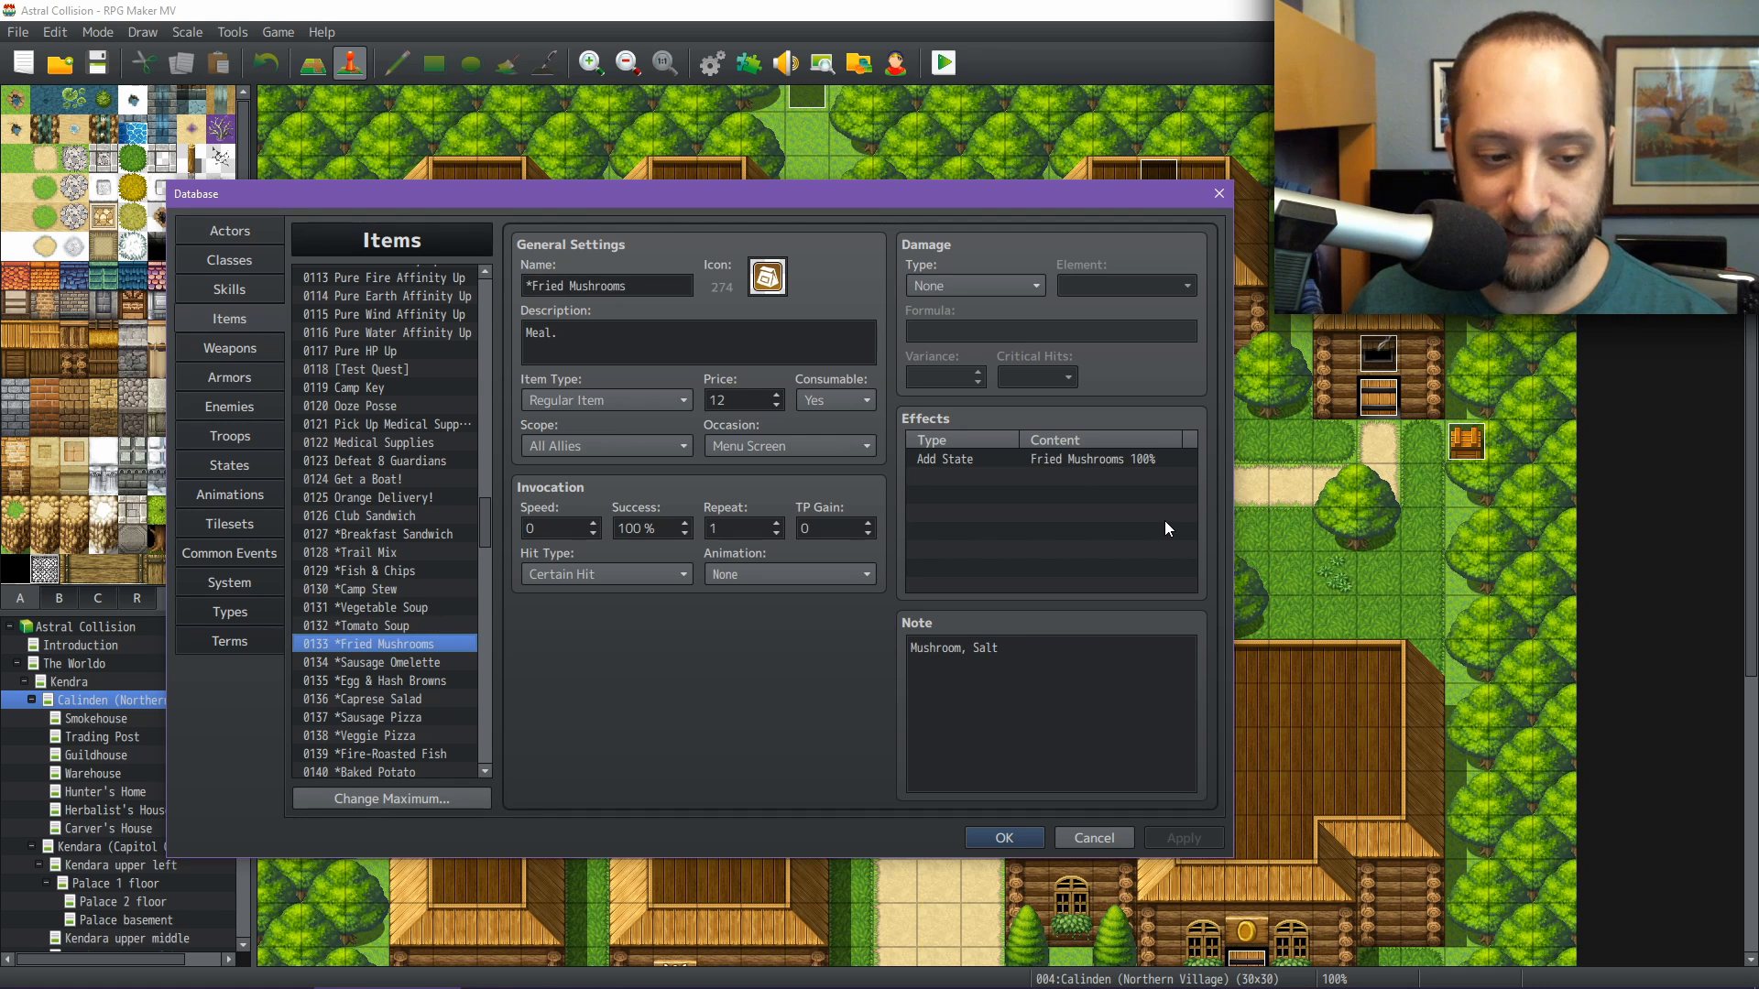
key("Down")
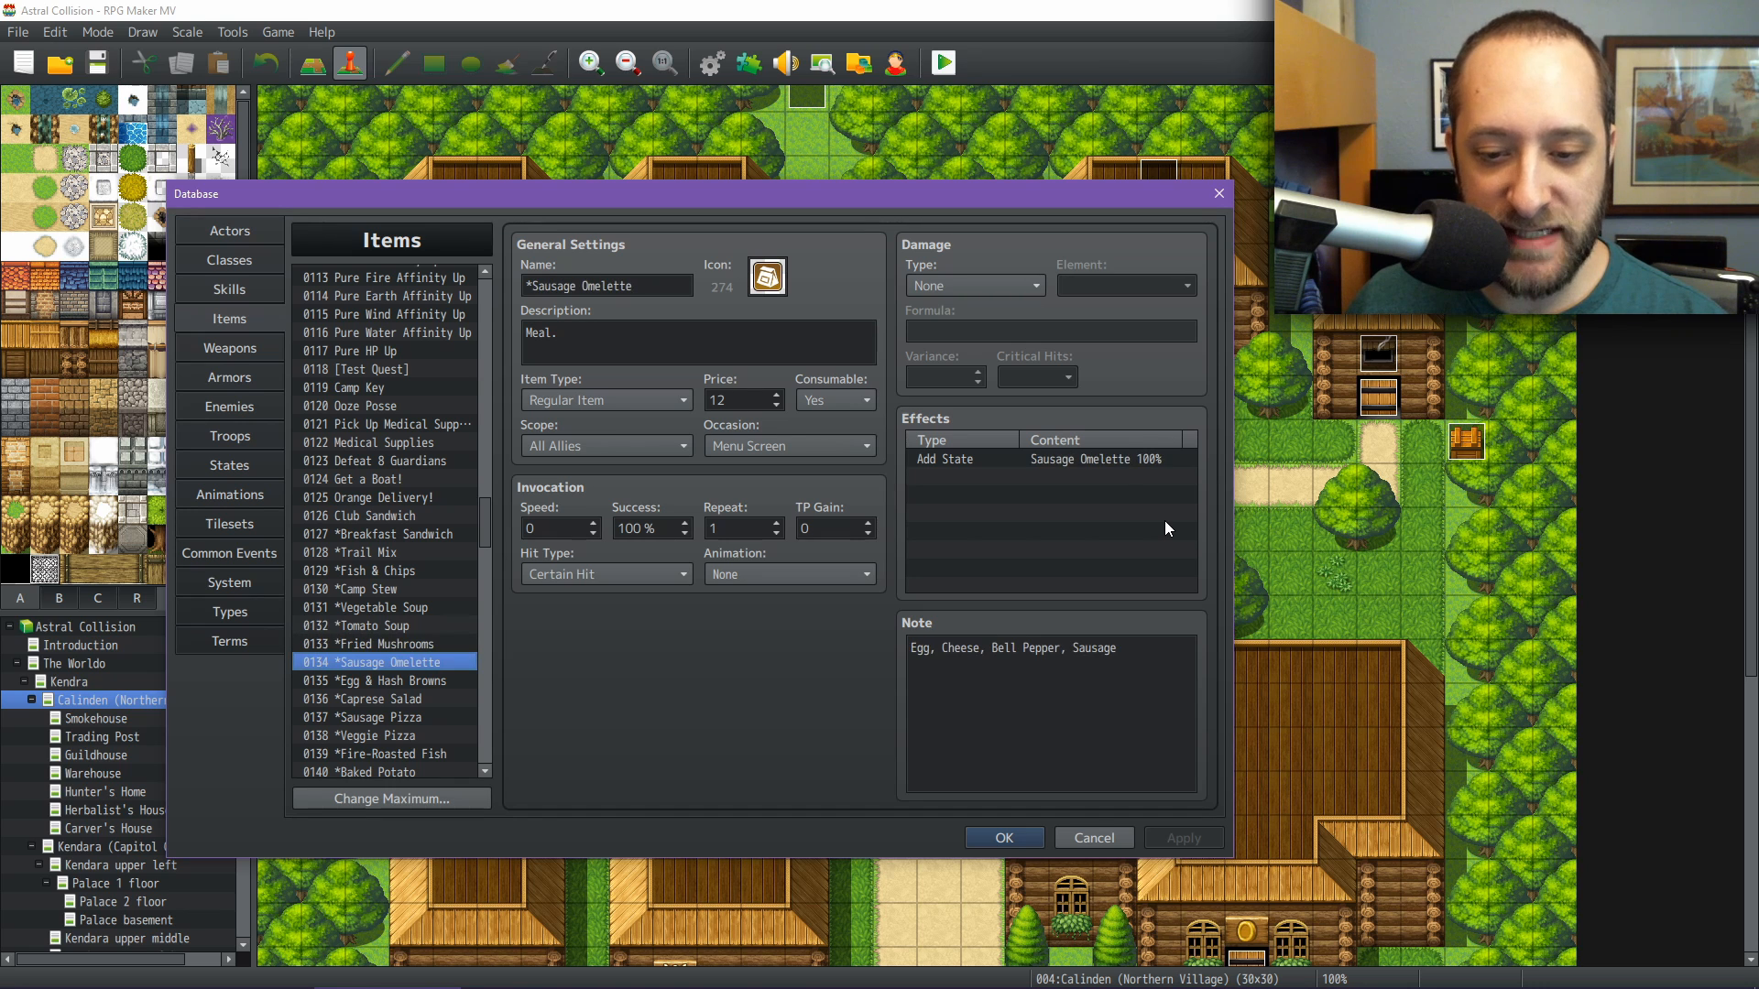
key("Down")
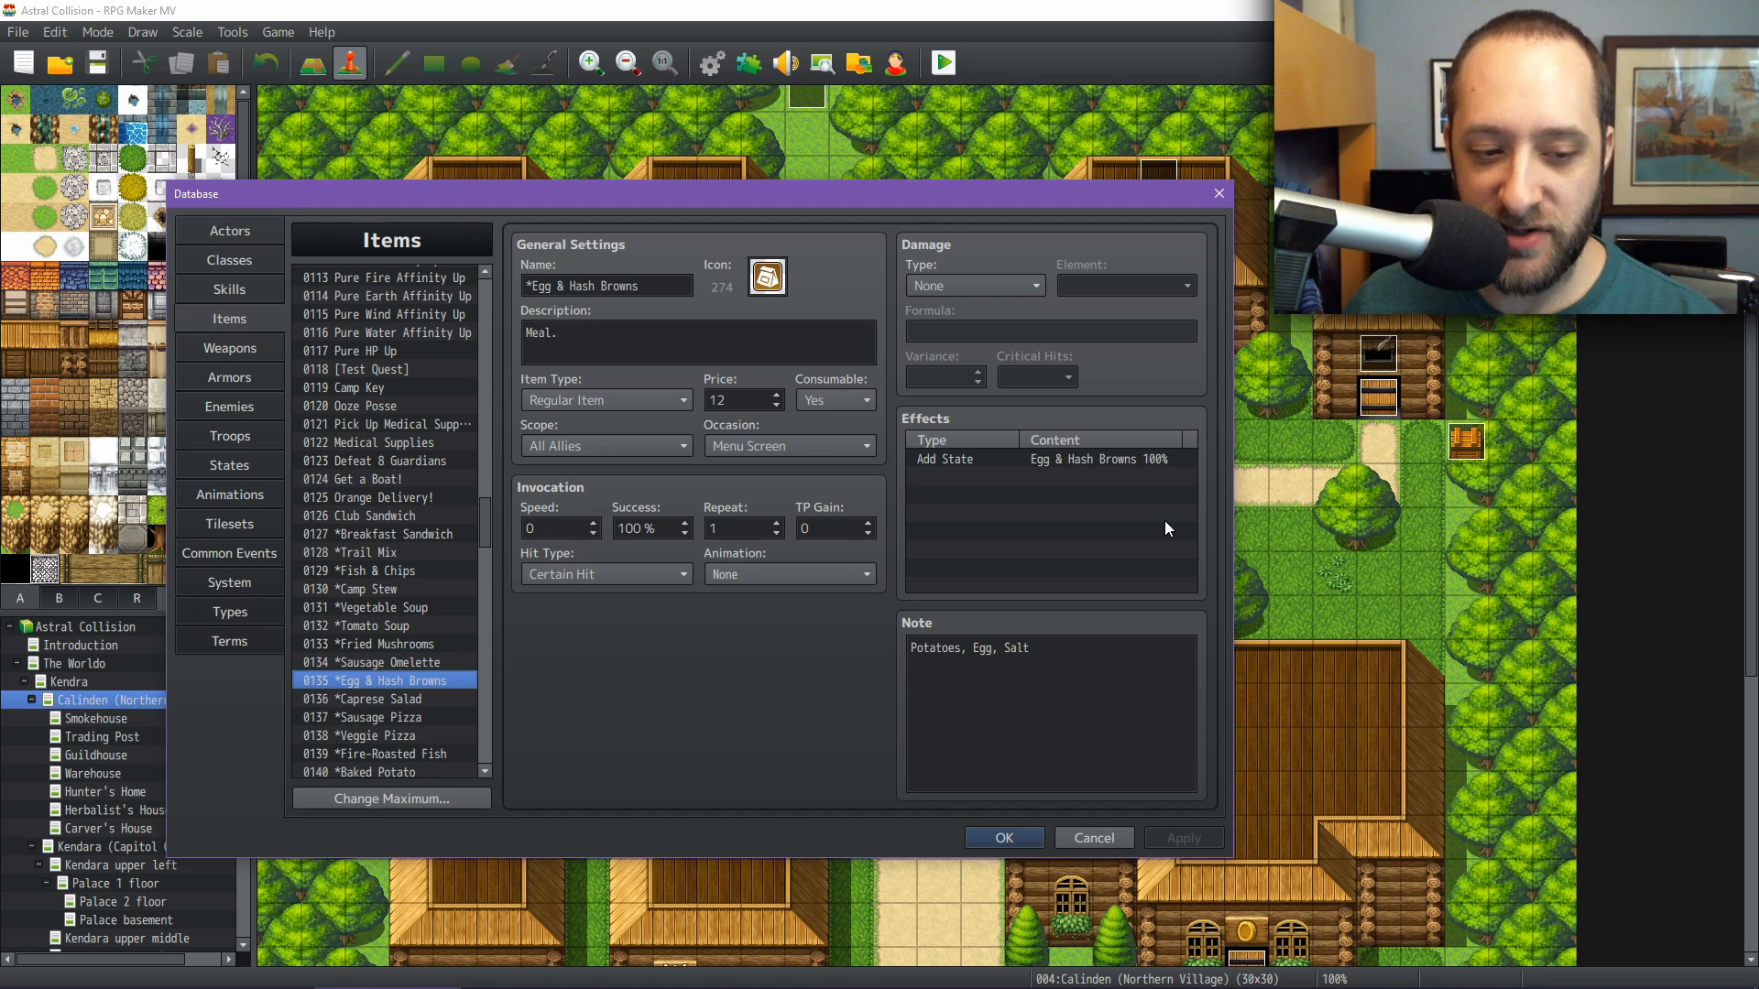
key("Down")
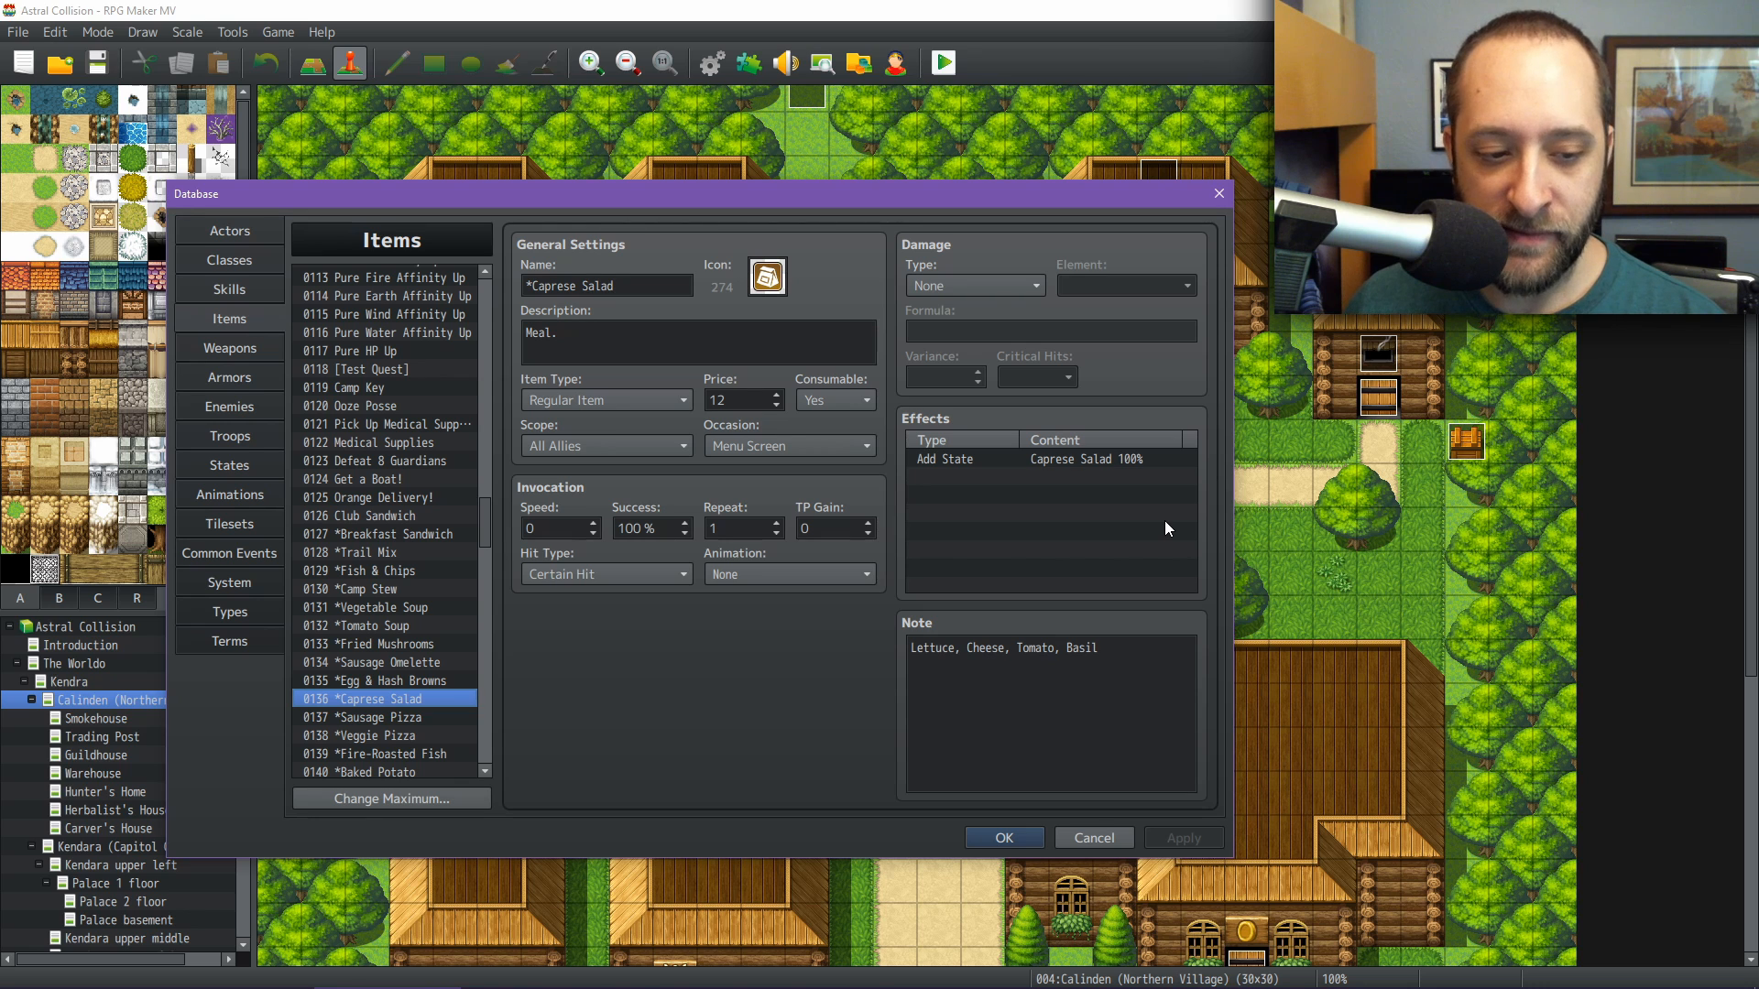
key("Down")
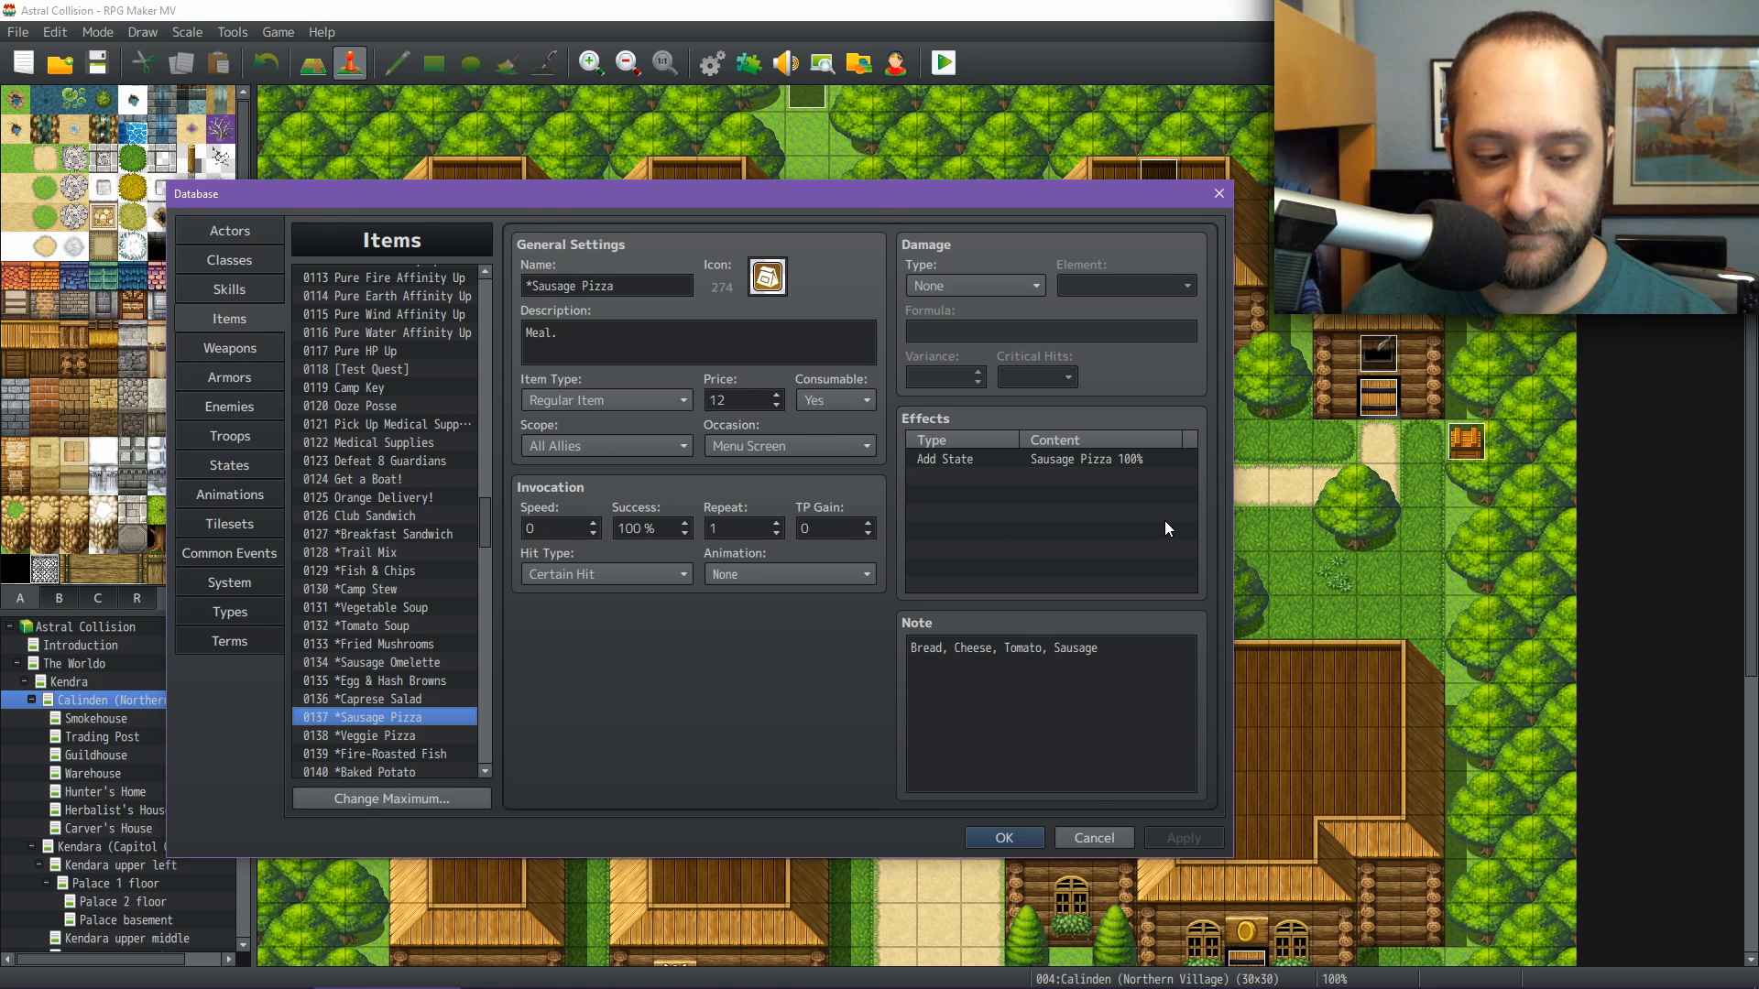
key("Down")
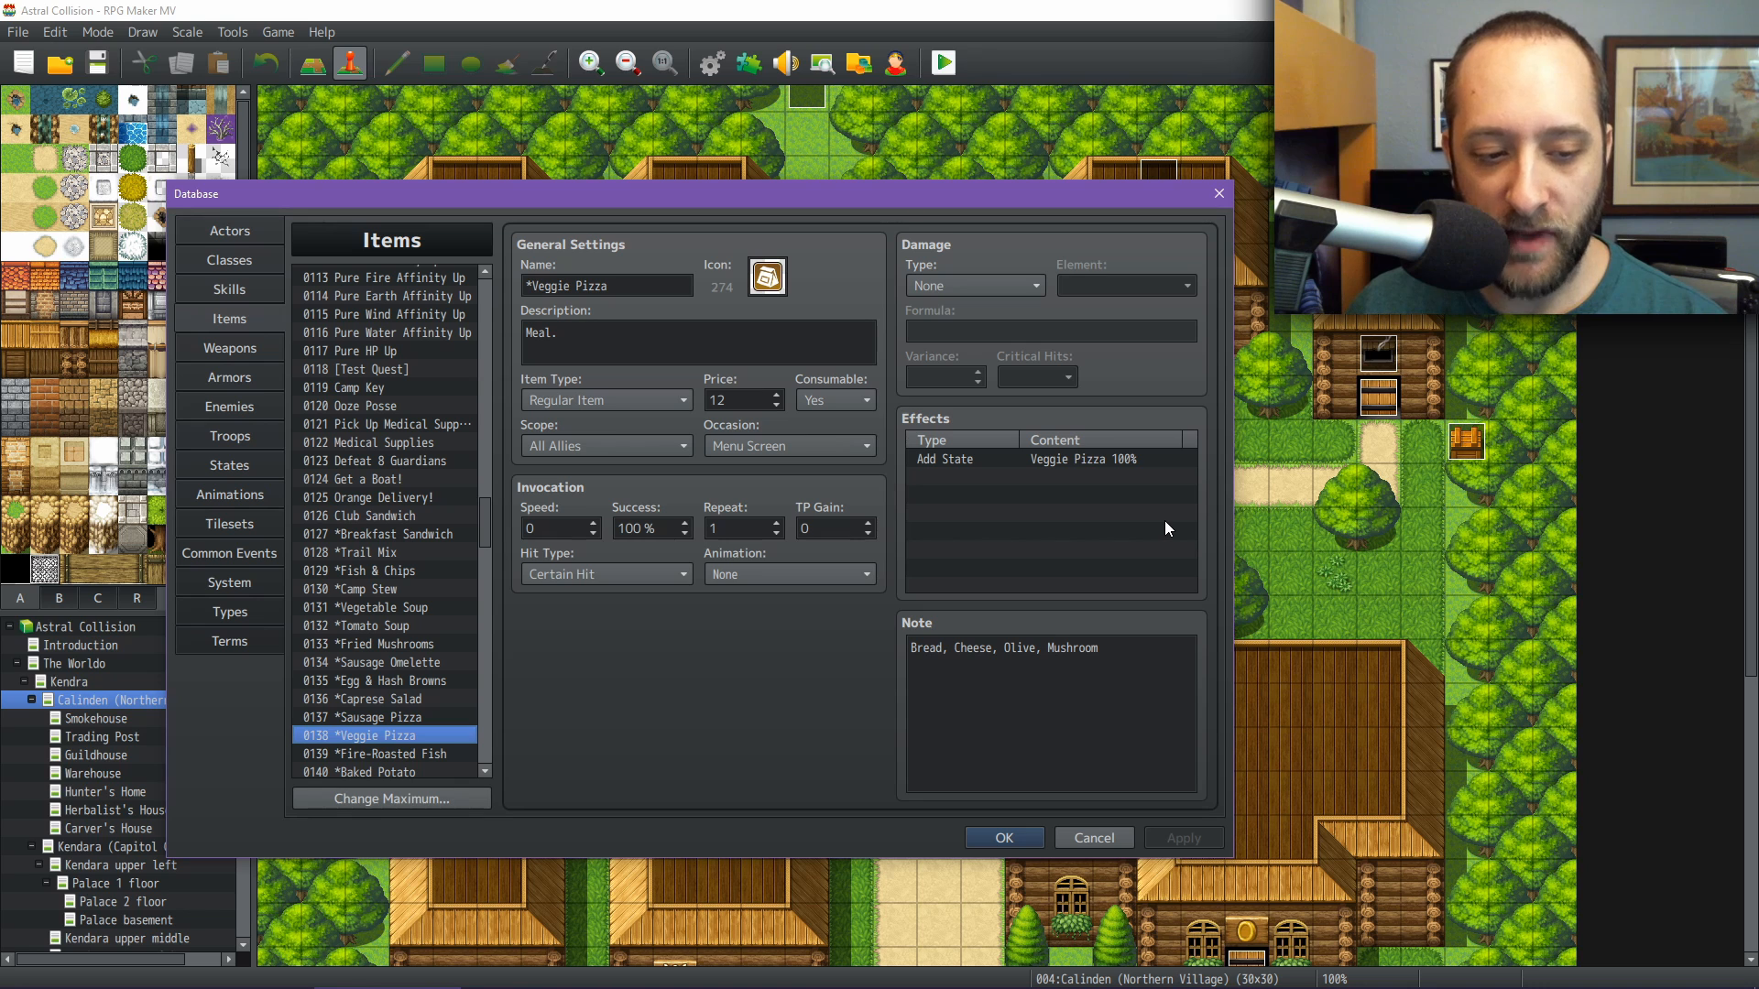
key("Down")
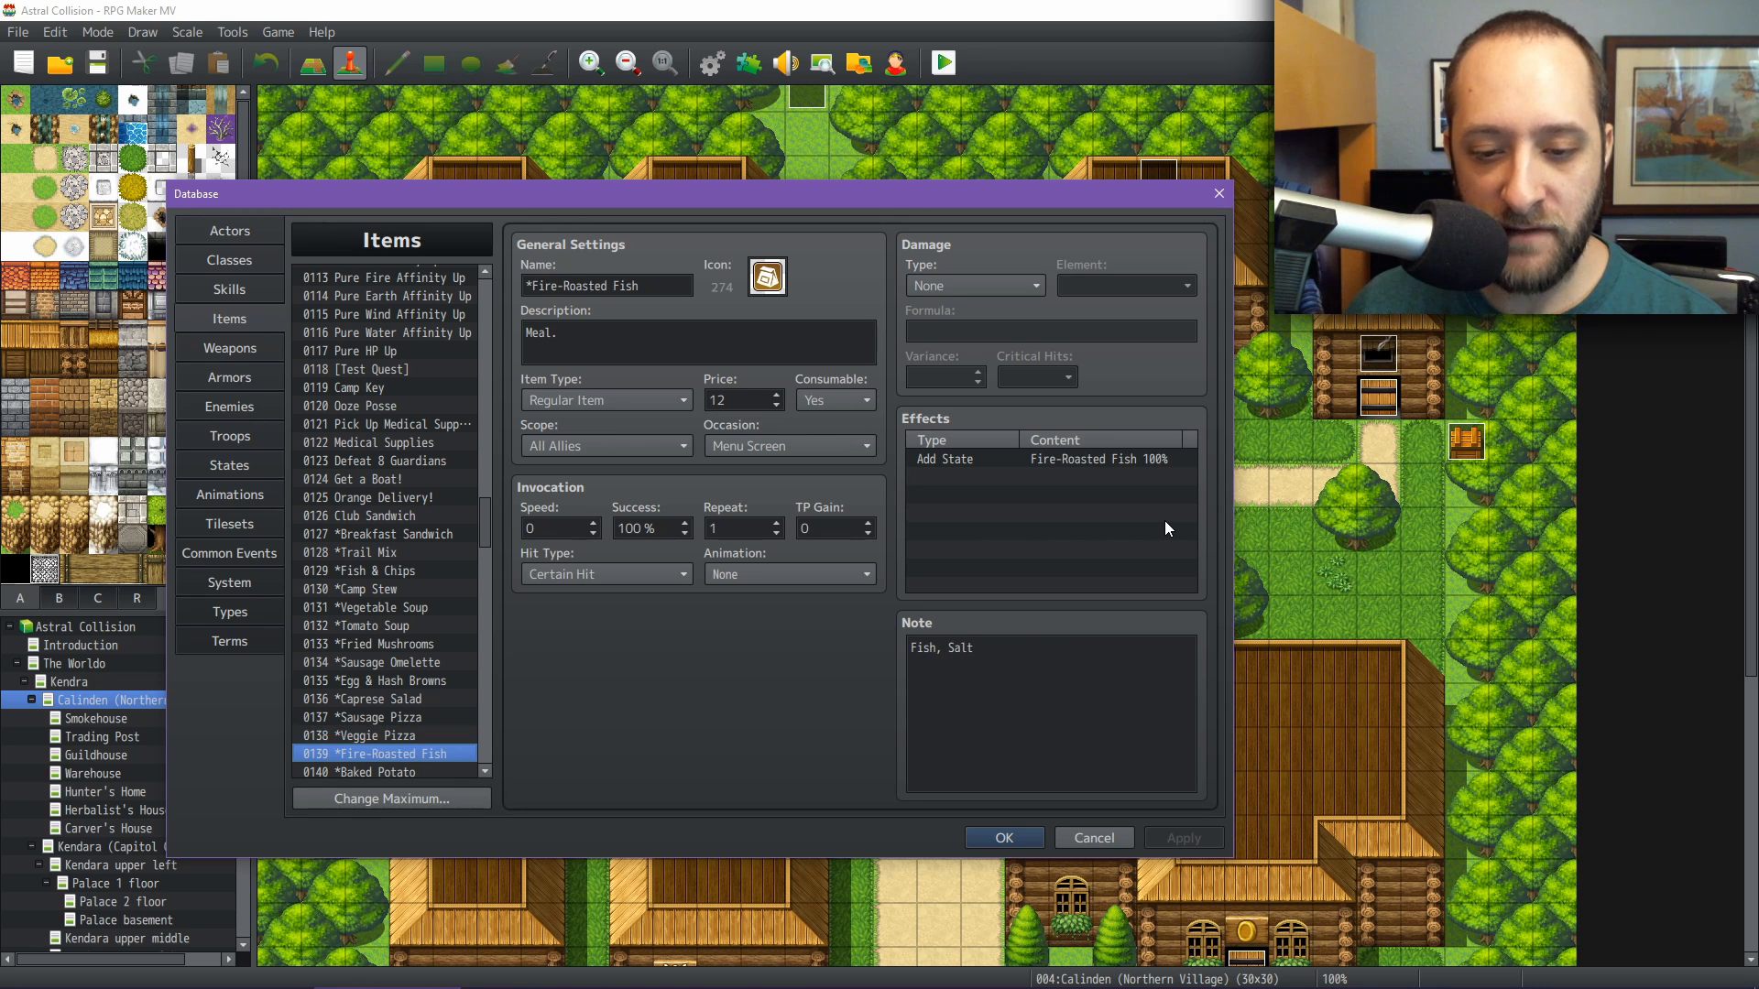
key("Down")
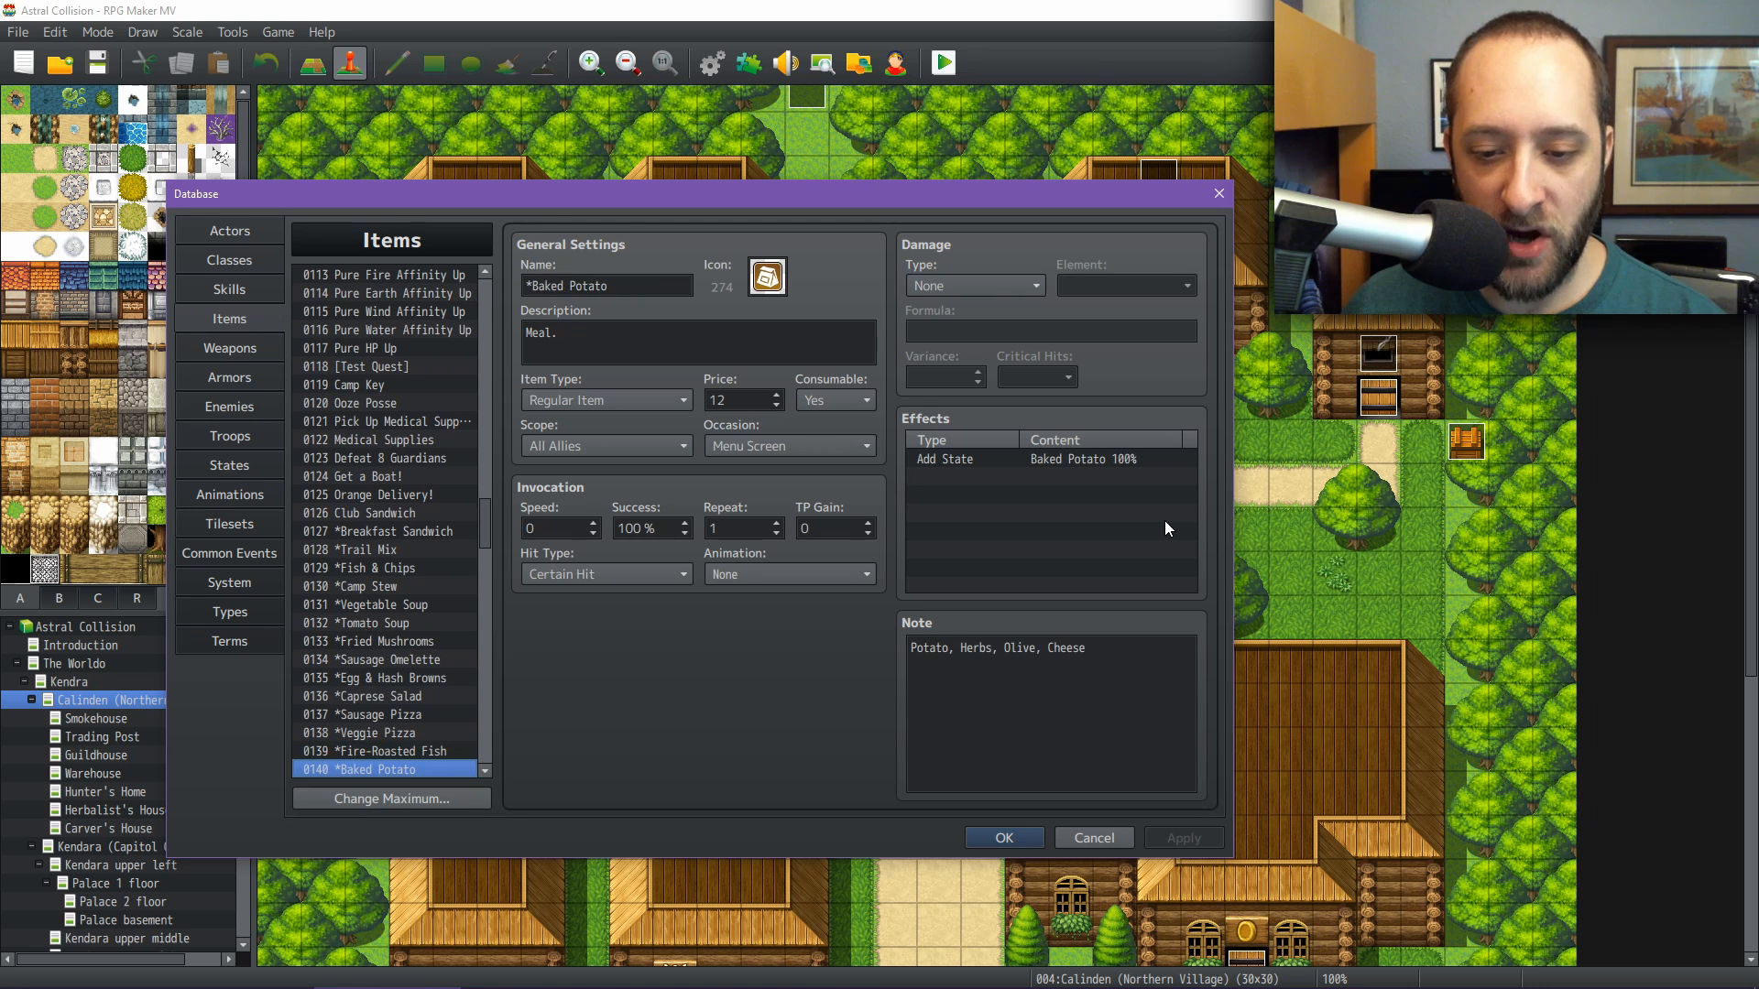
key("Down")
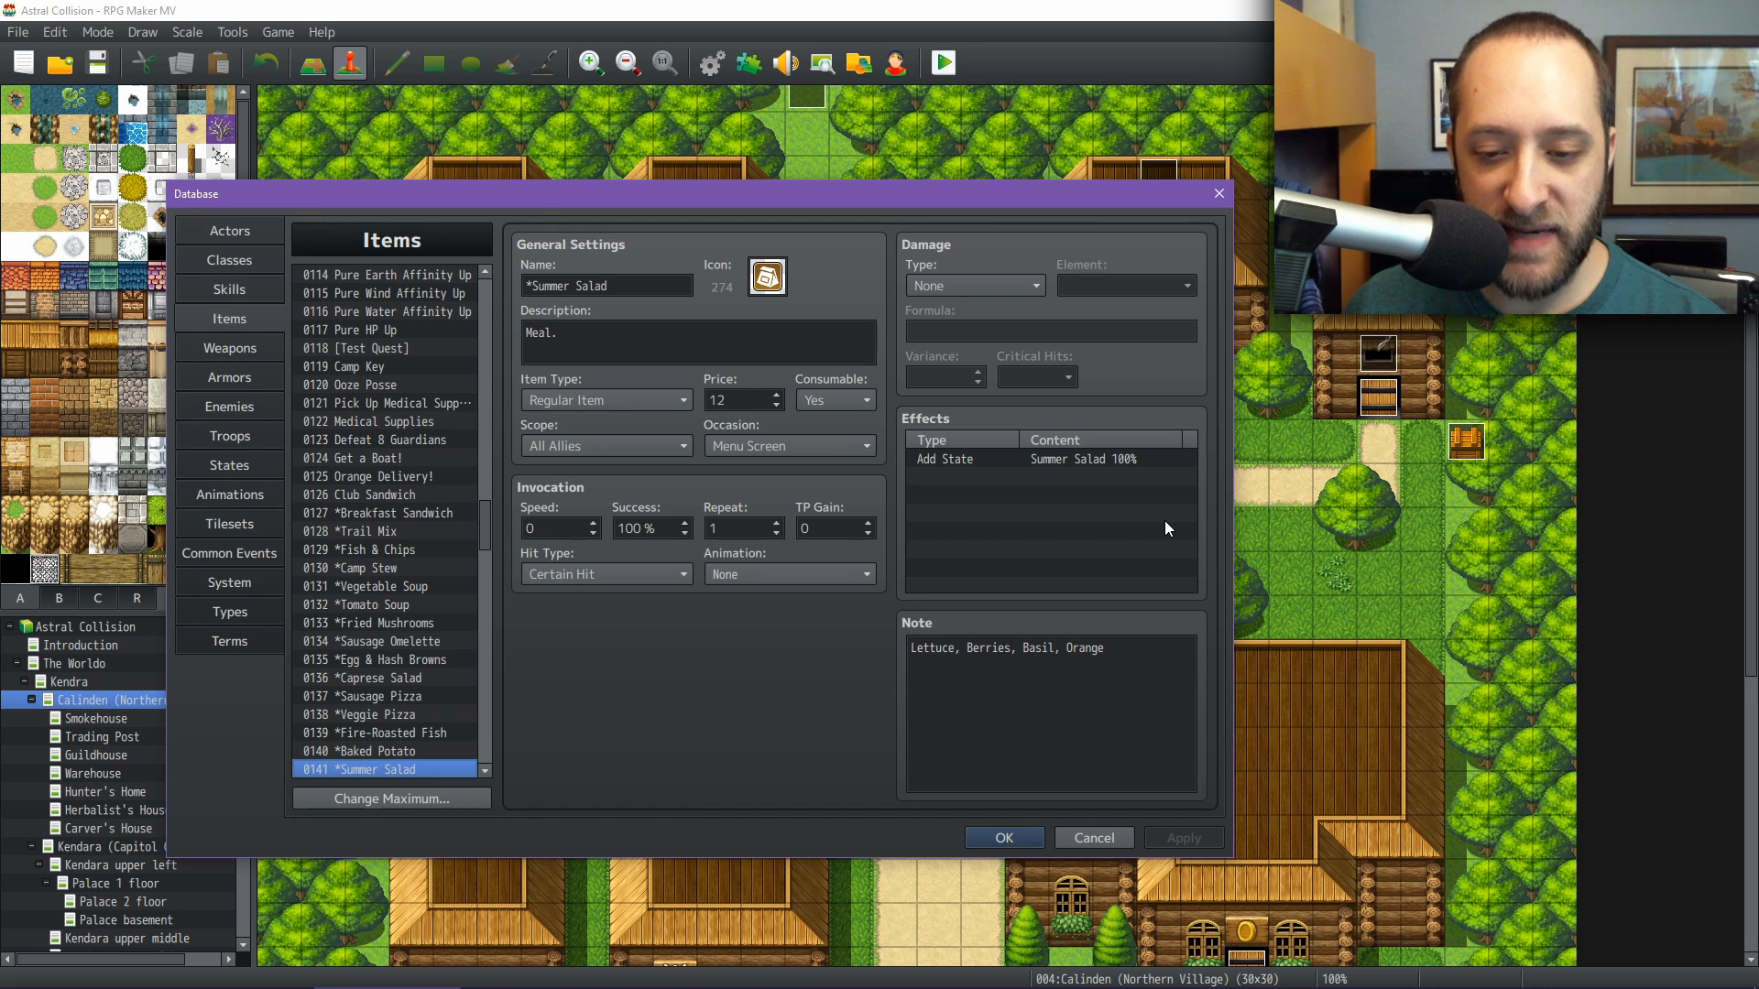
key("Down")
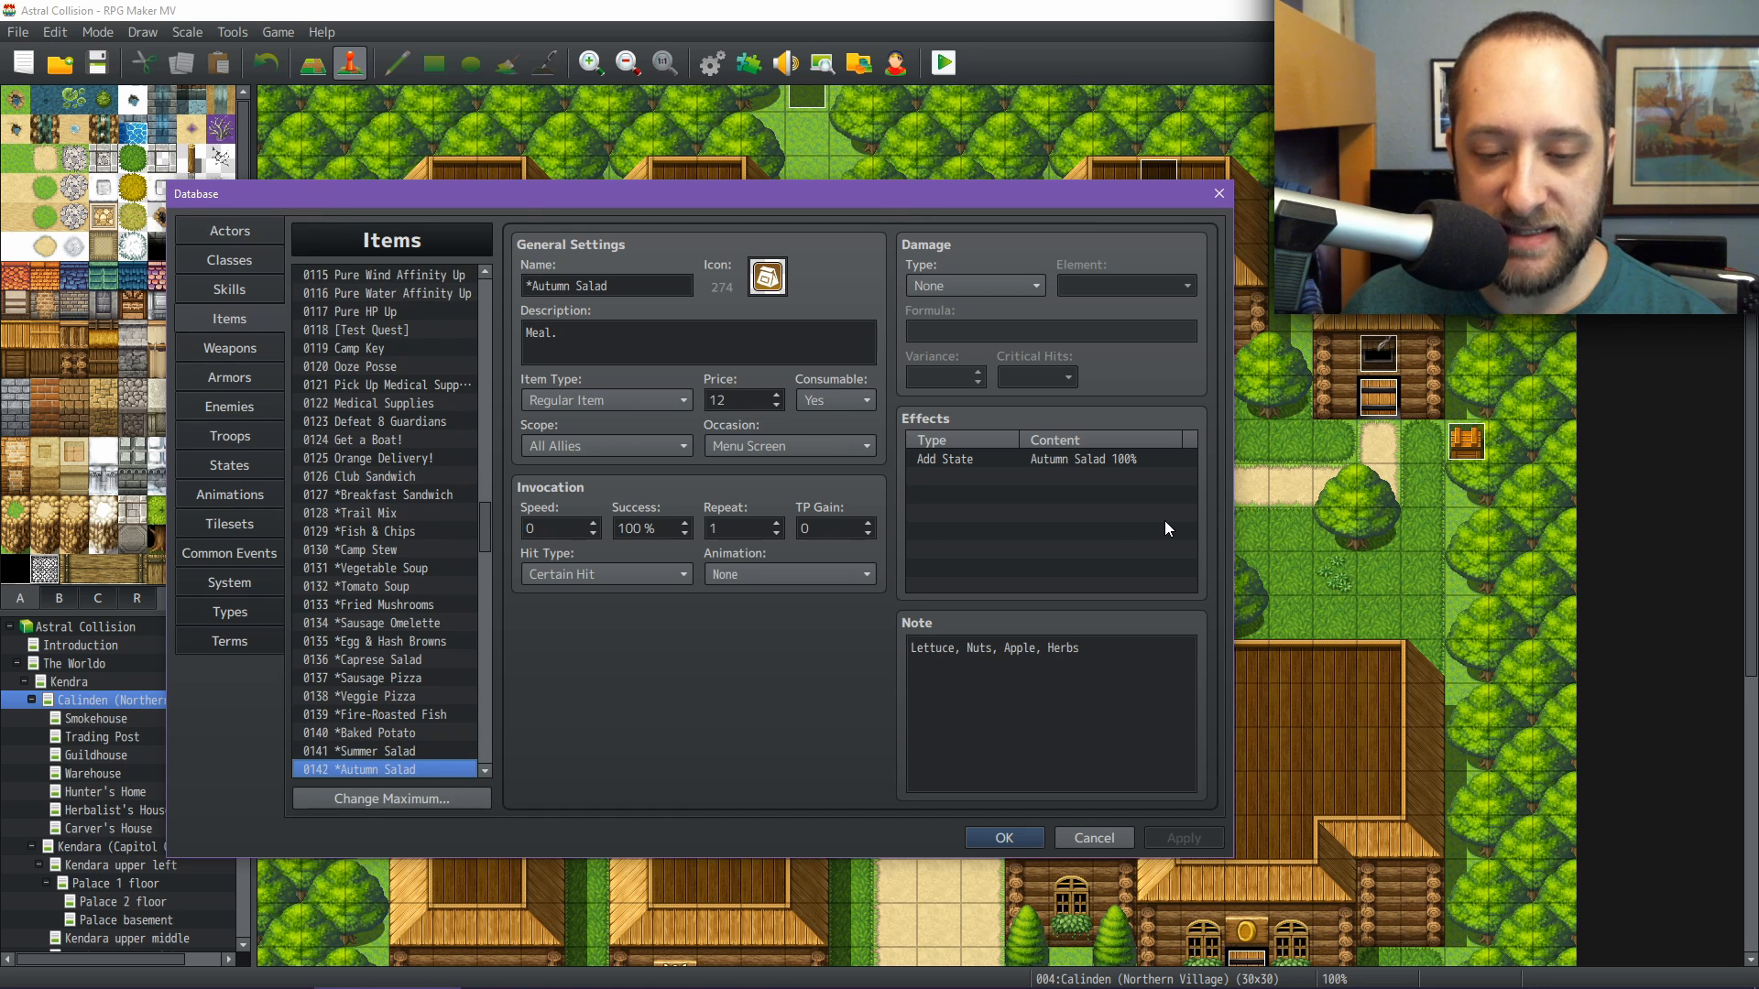
key("Down")
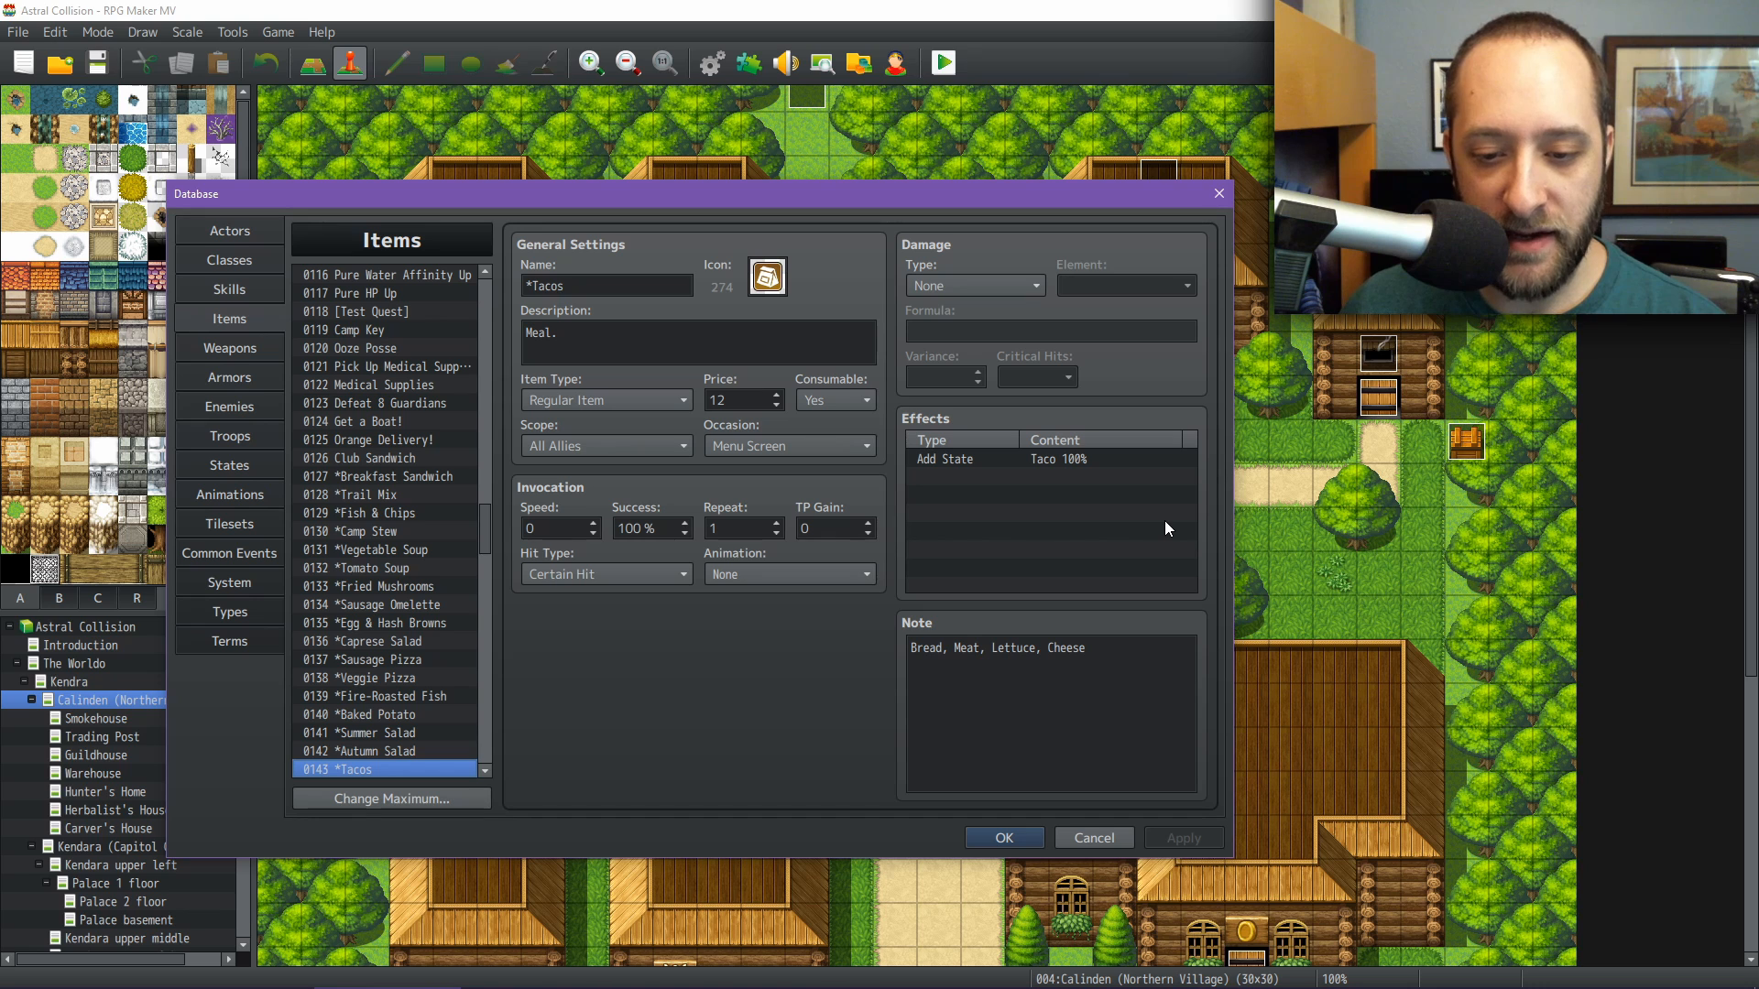
key("Down")
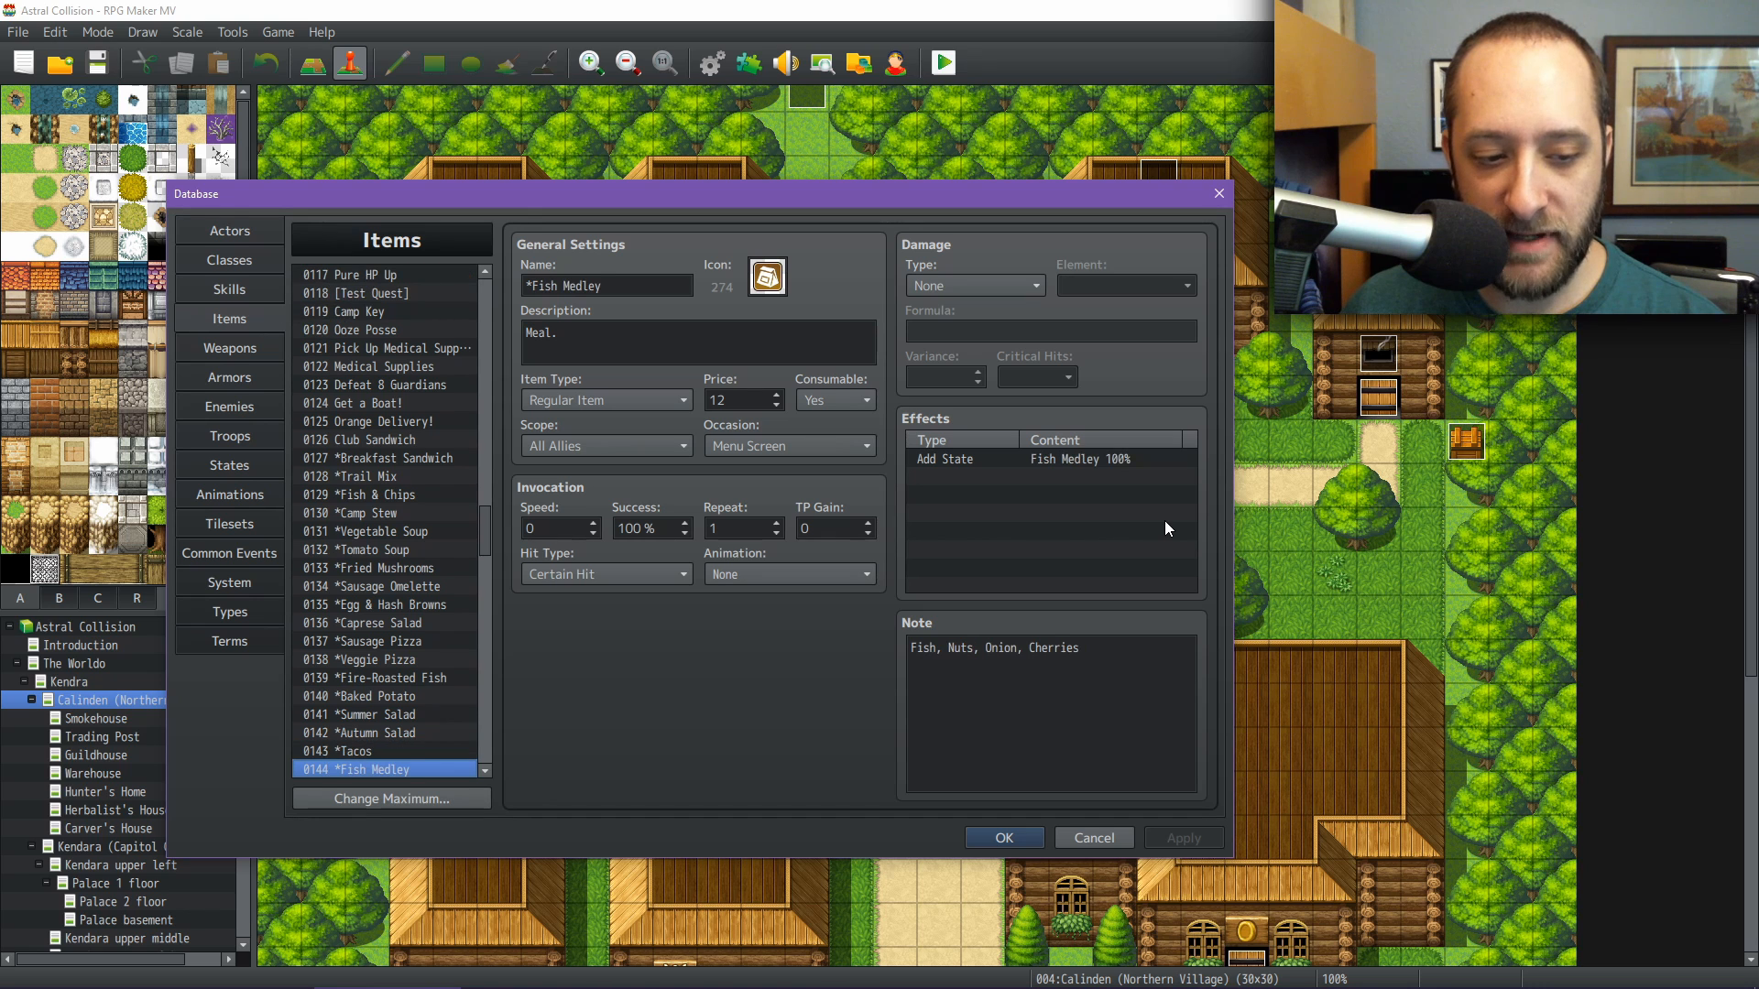
key("Up")
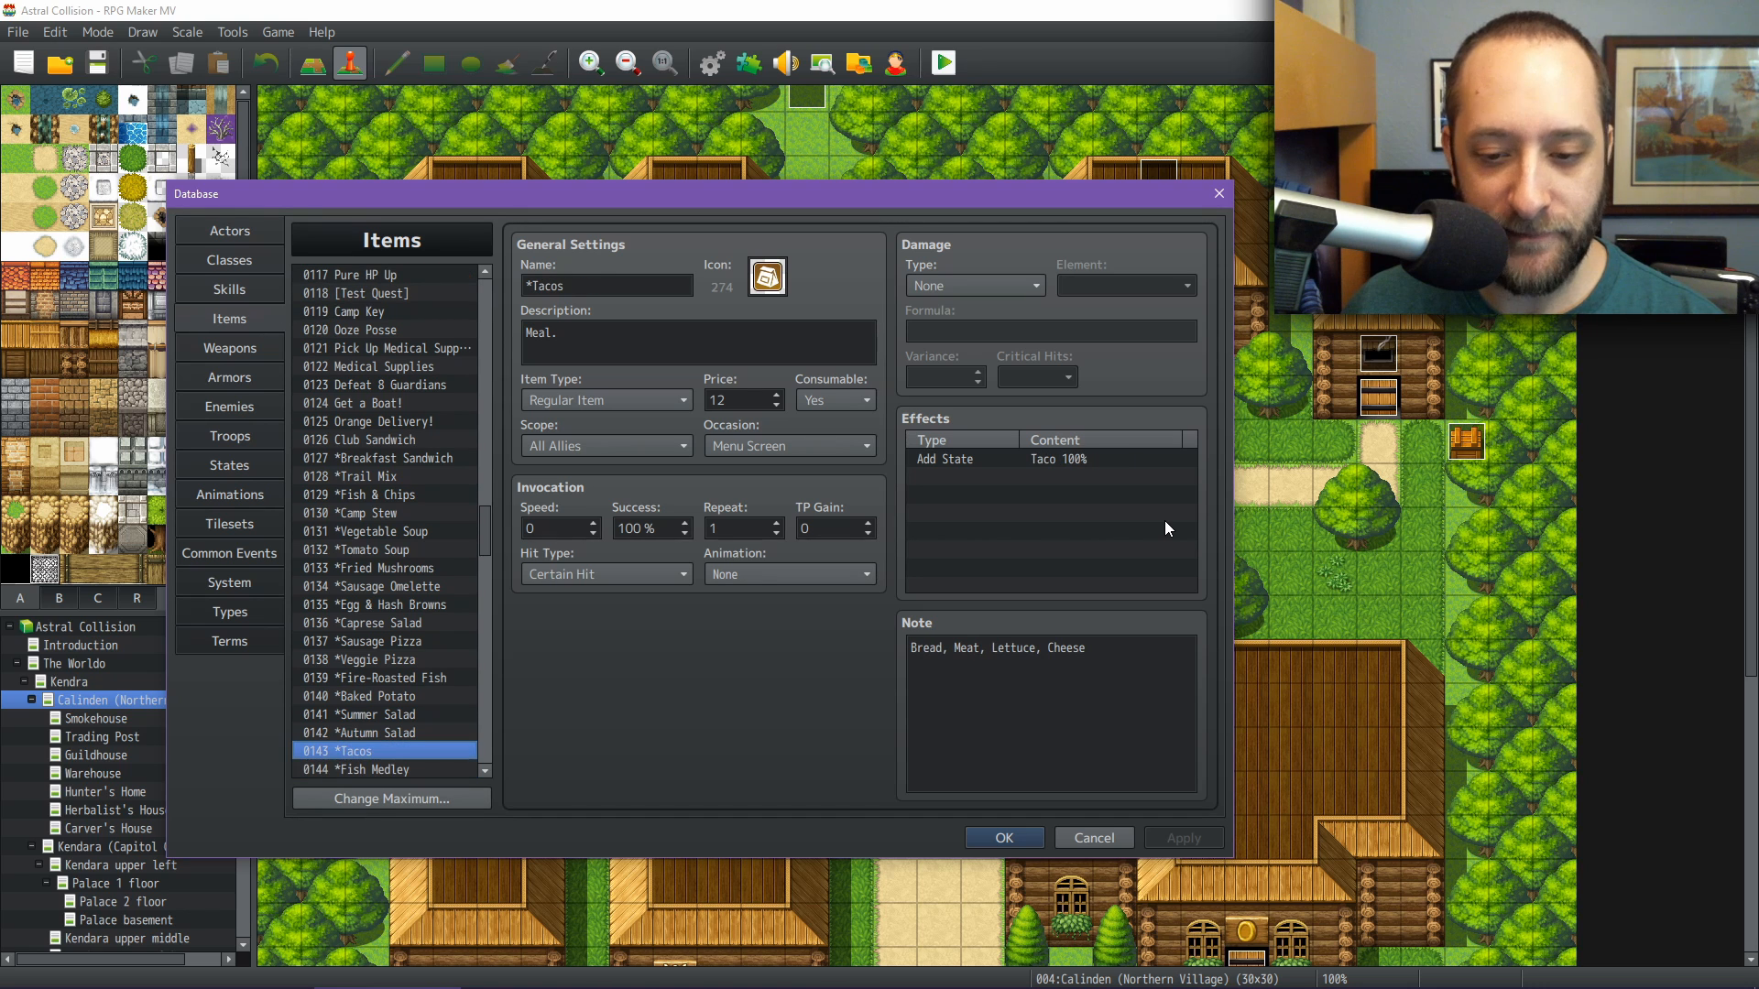
key("Down")
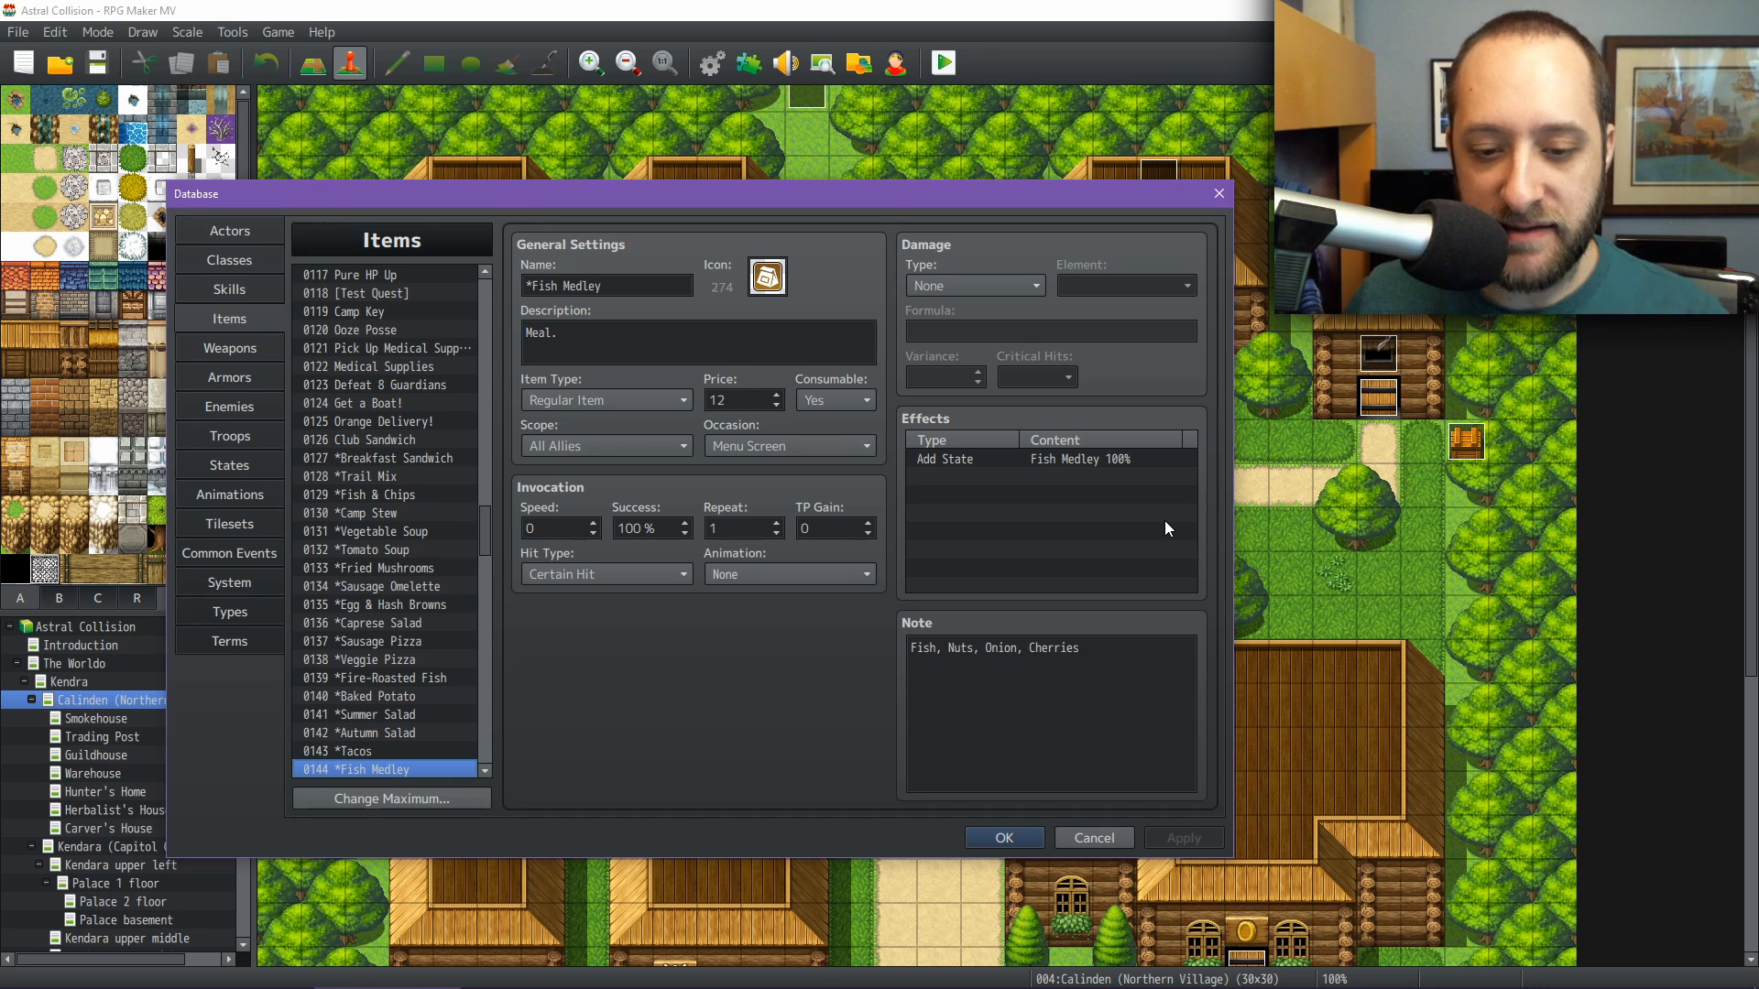
key("Down")
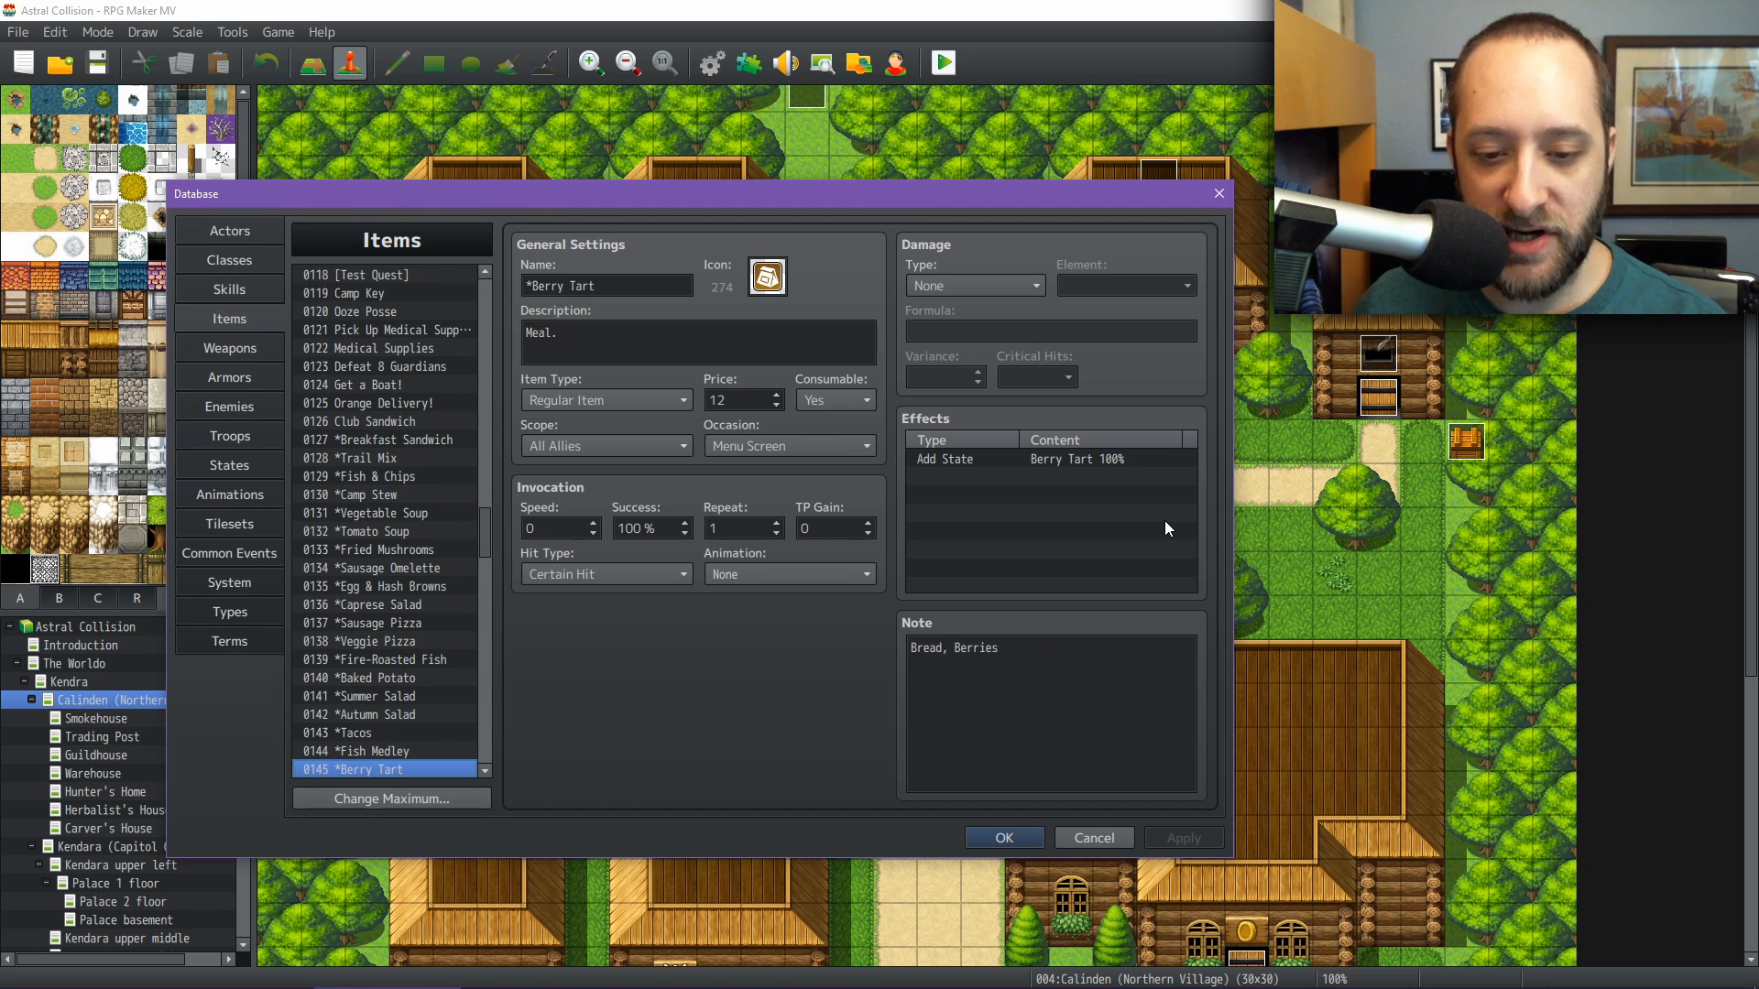
key("Down")
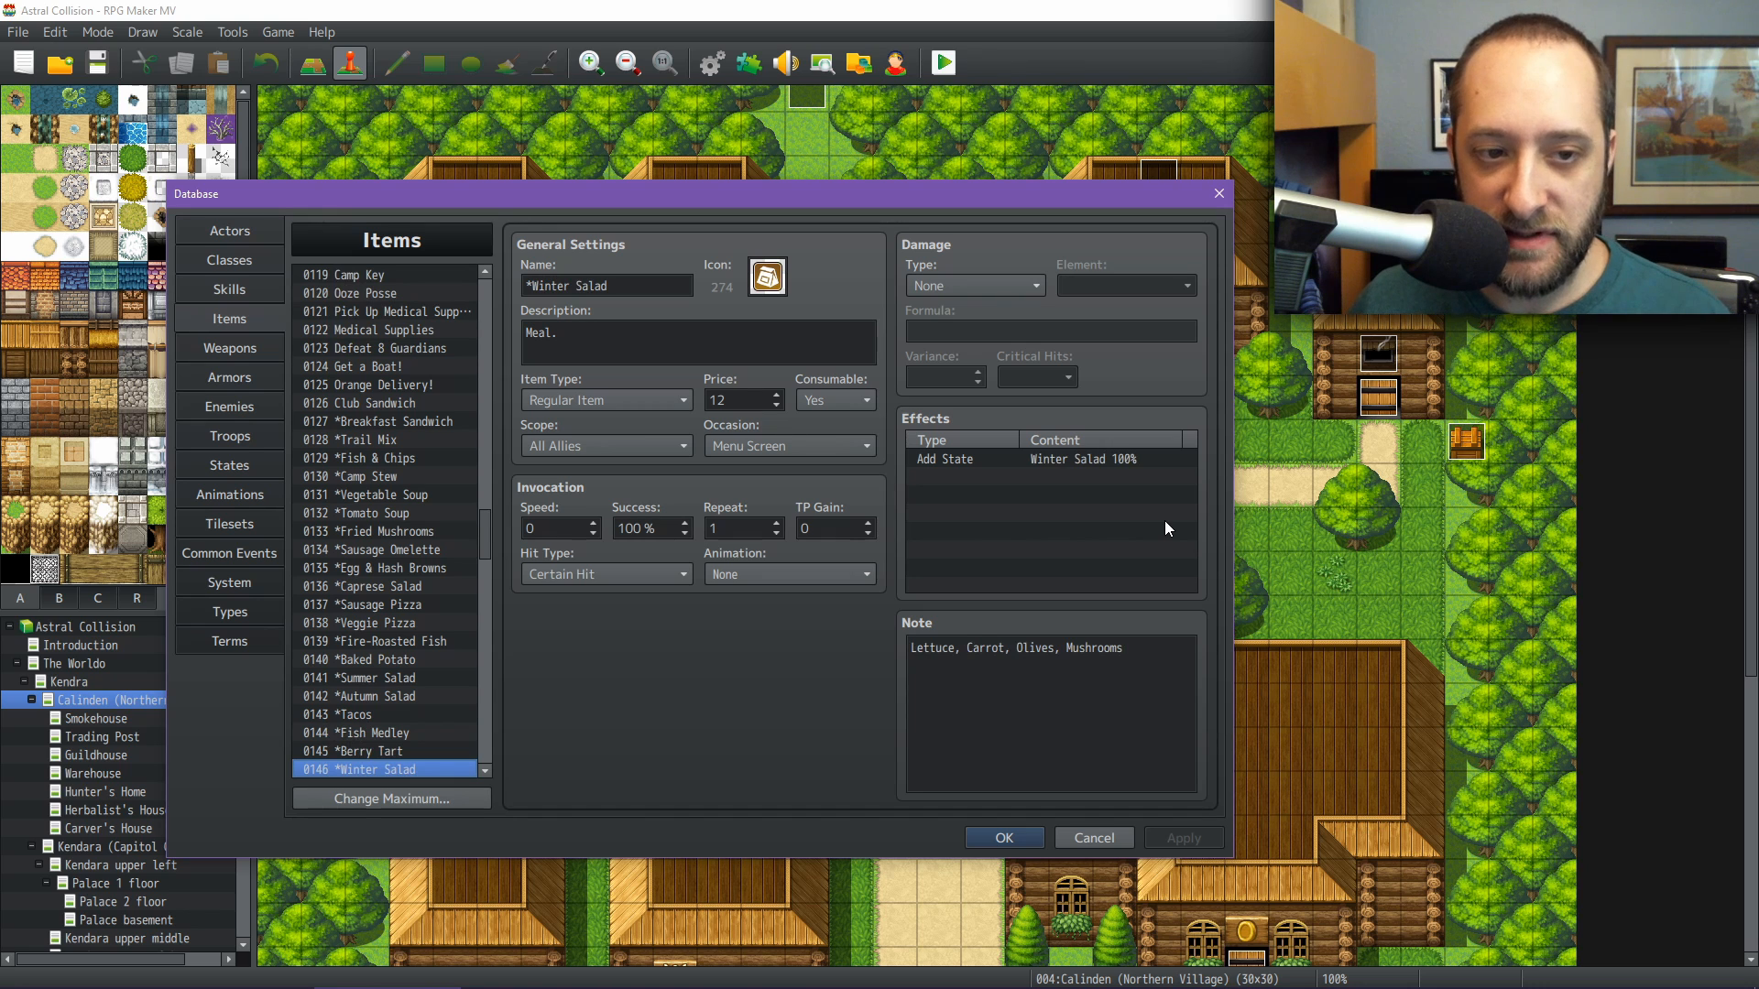
key("Down")
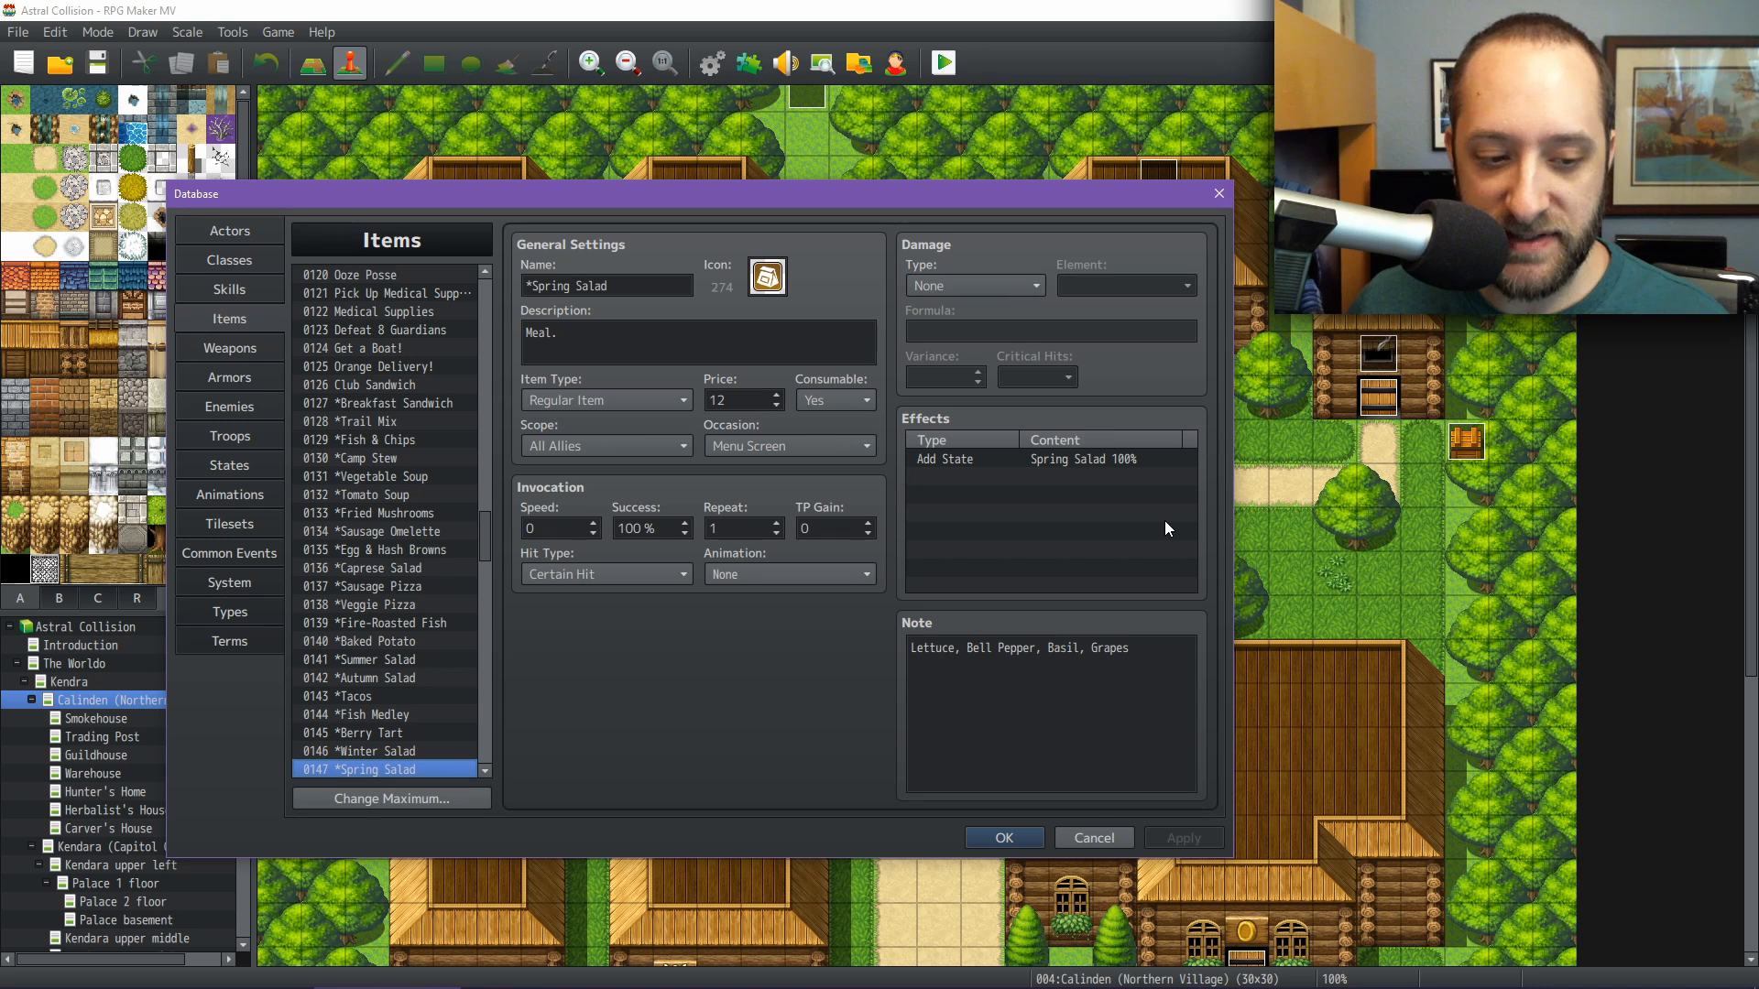
key("Down")
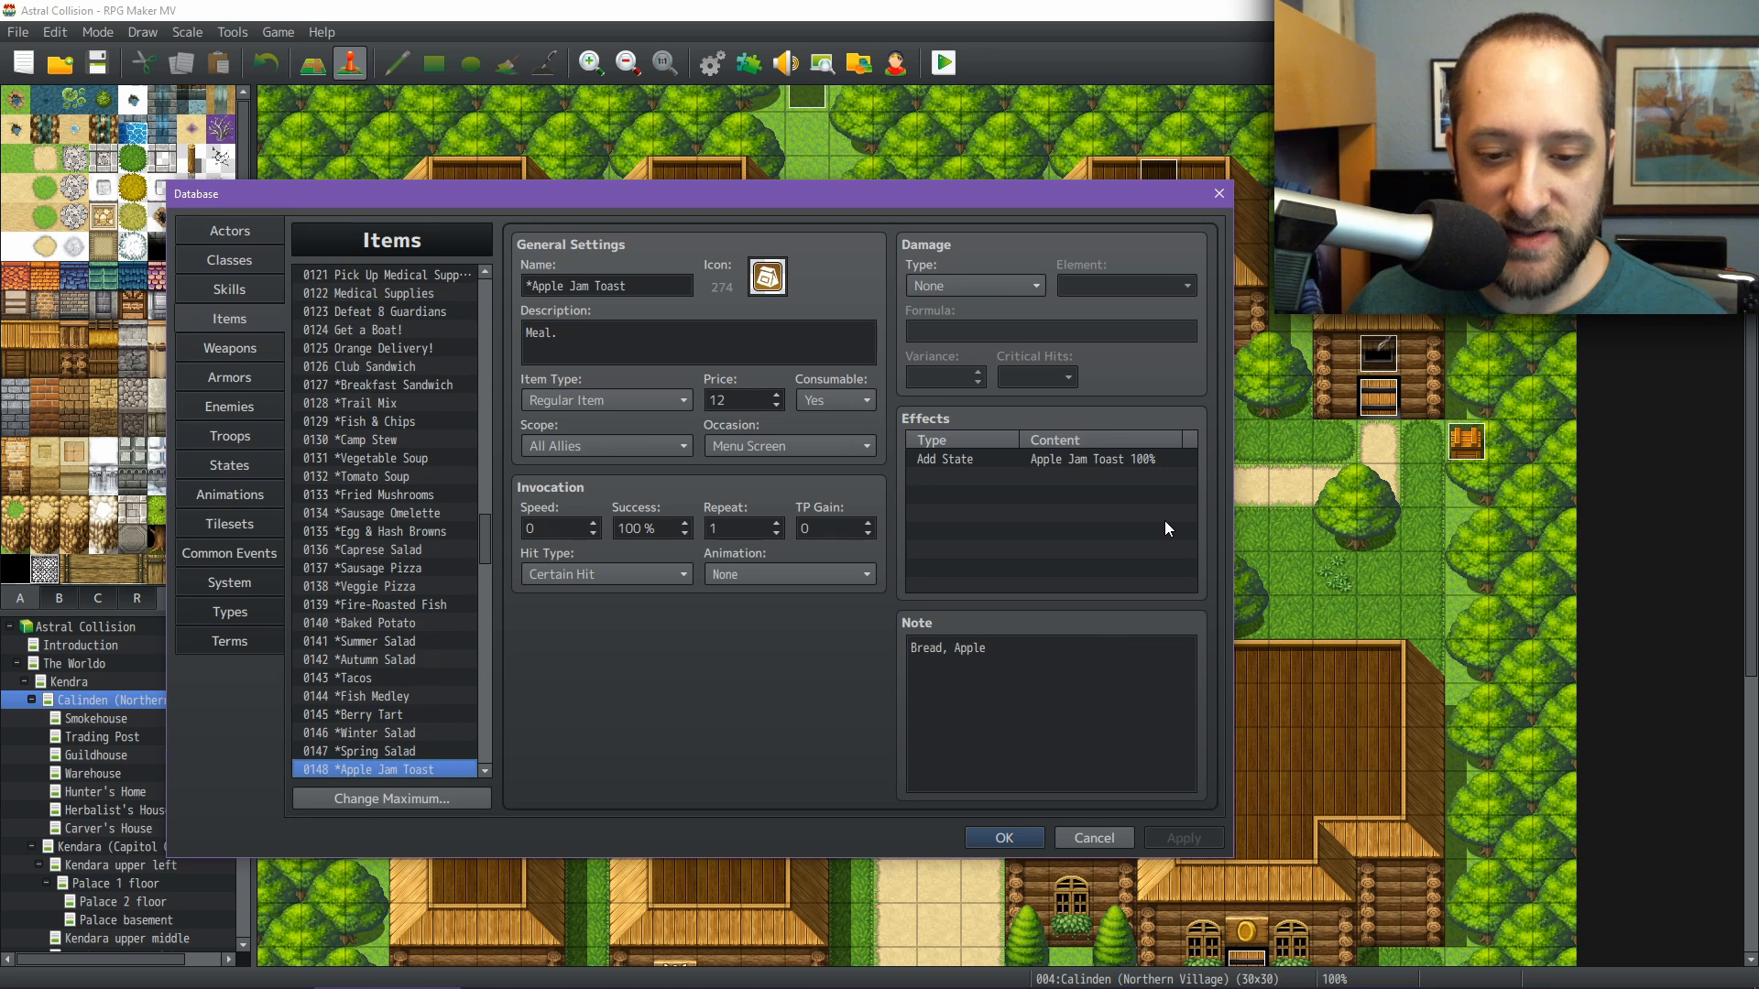
key("Down")
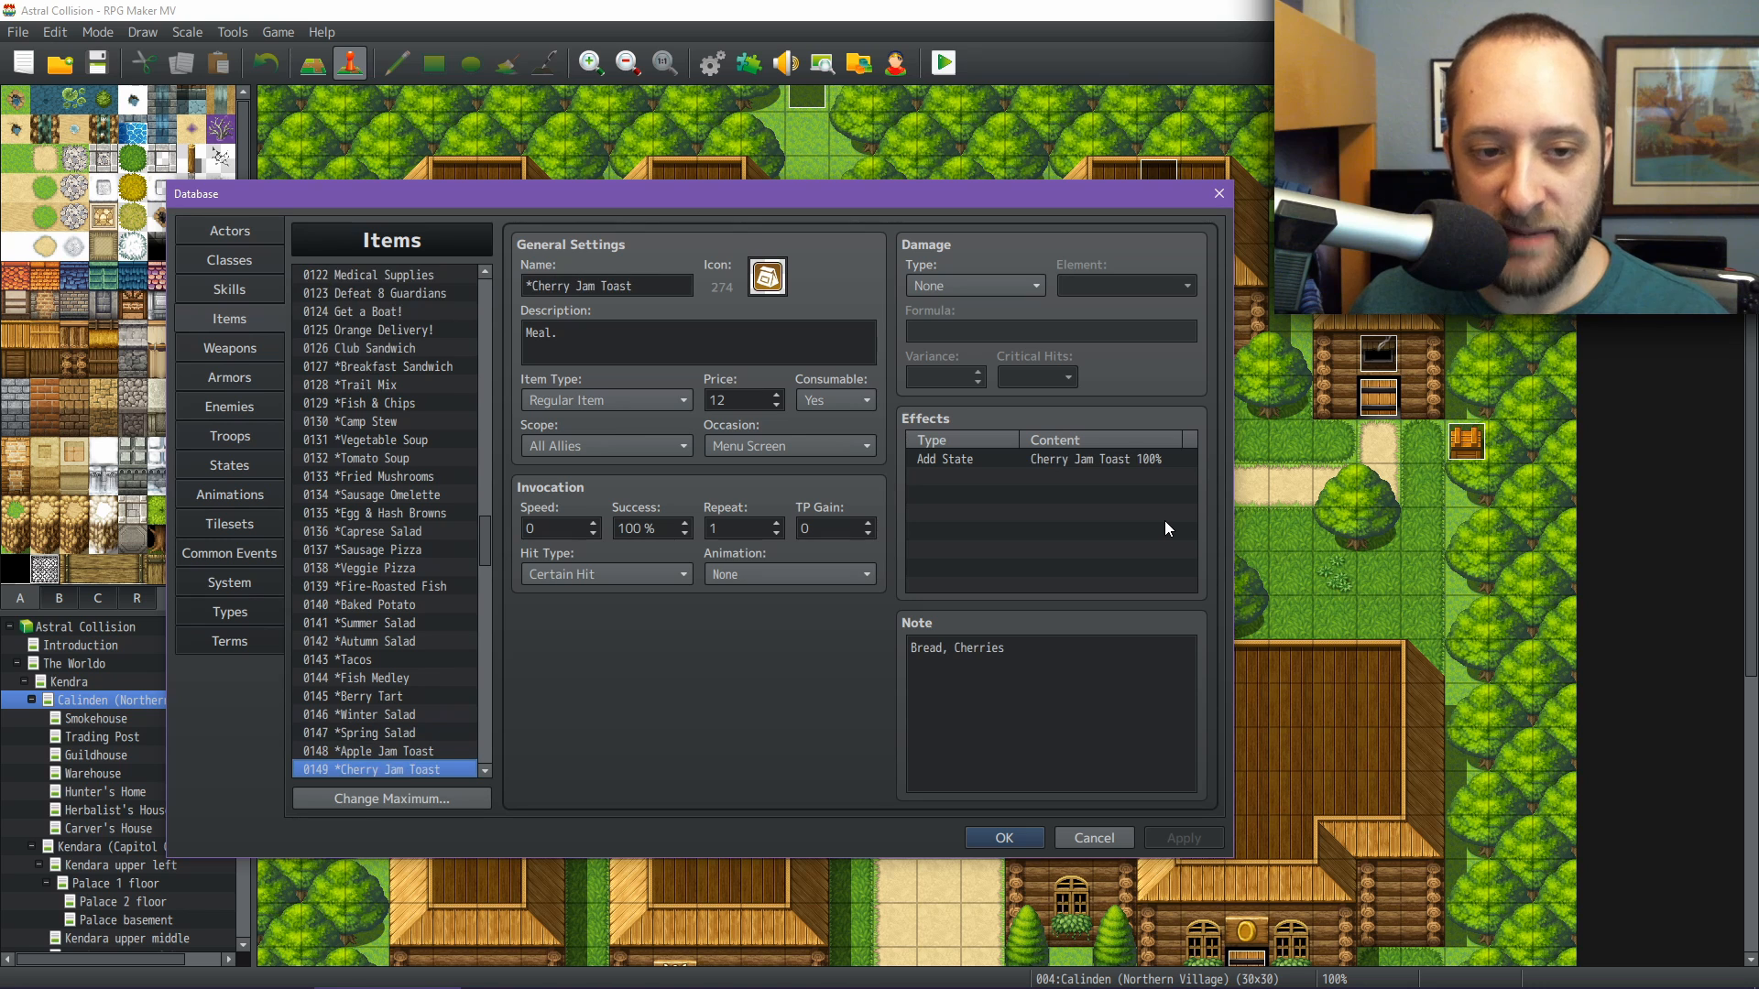
key("Down")
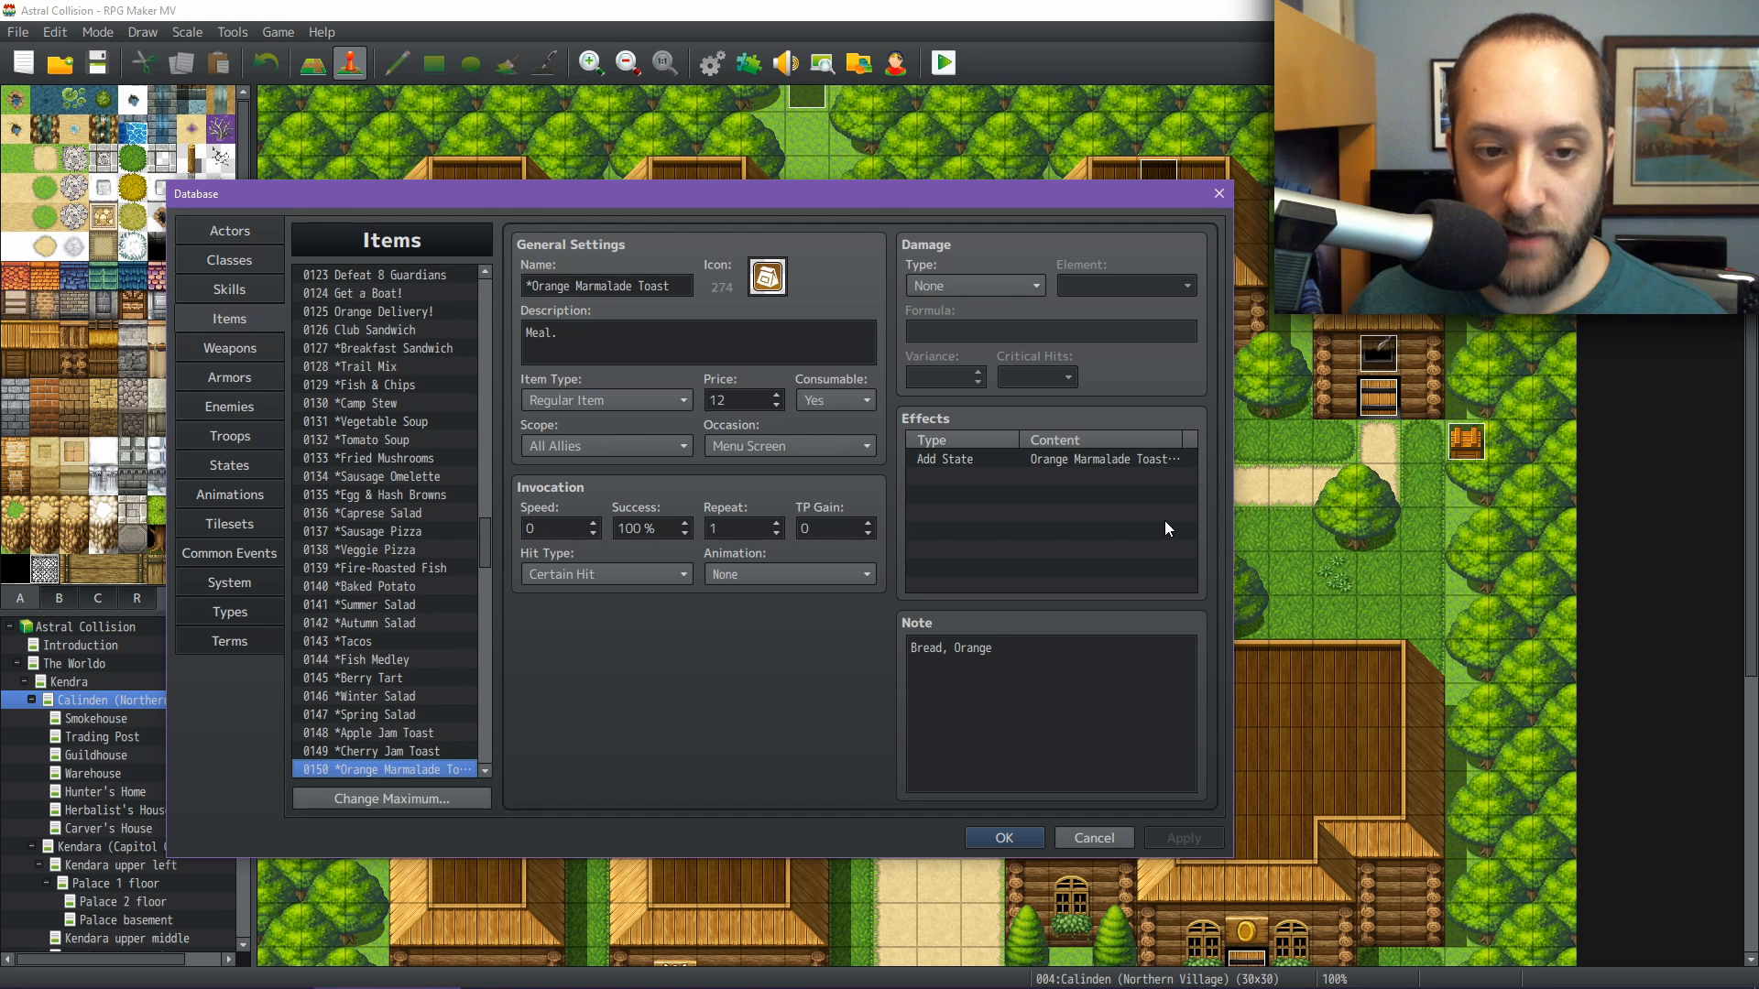
key("Down")
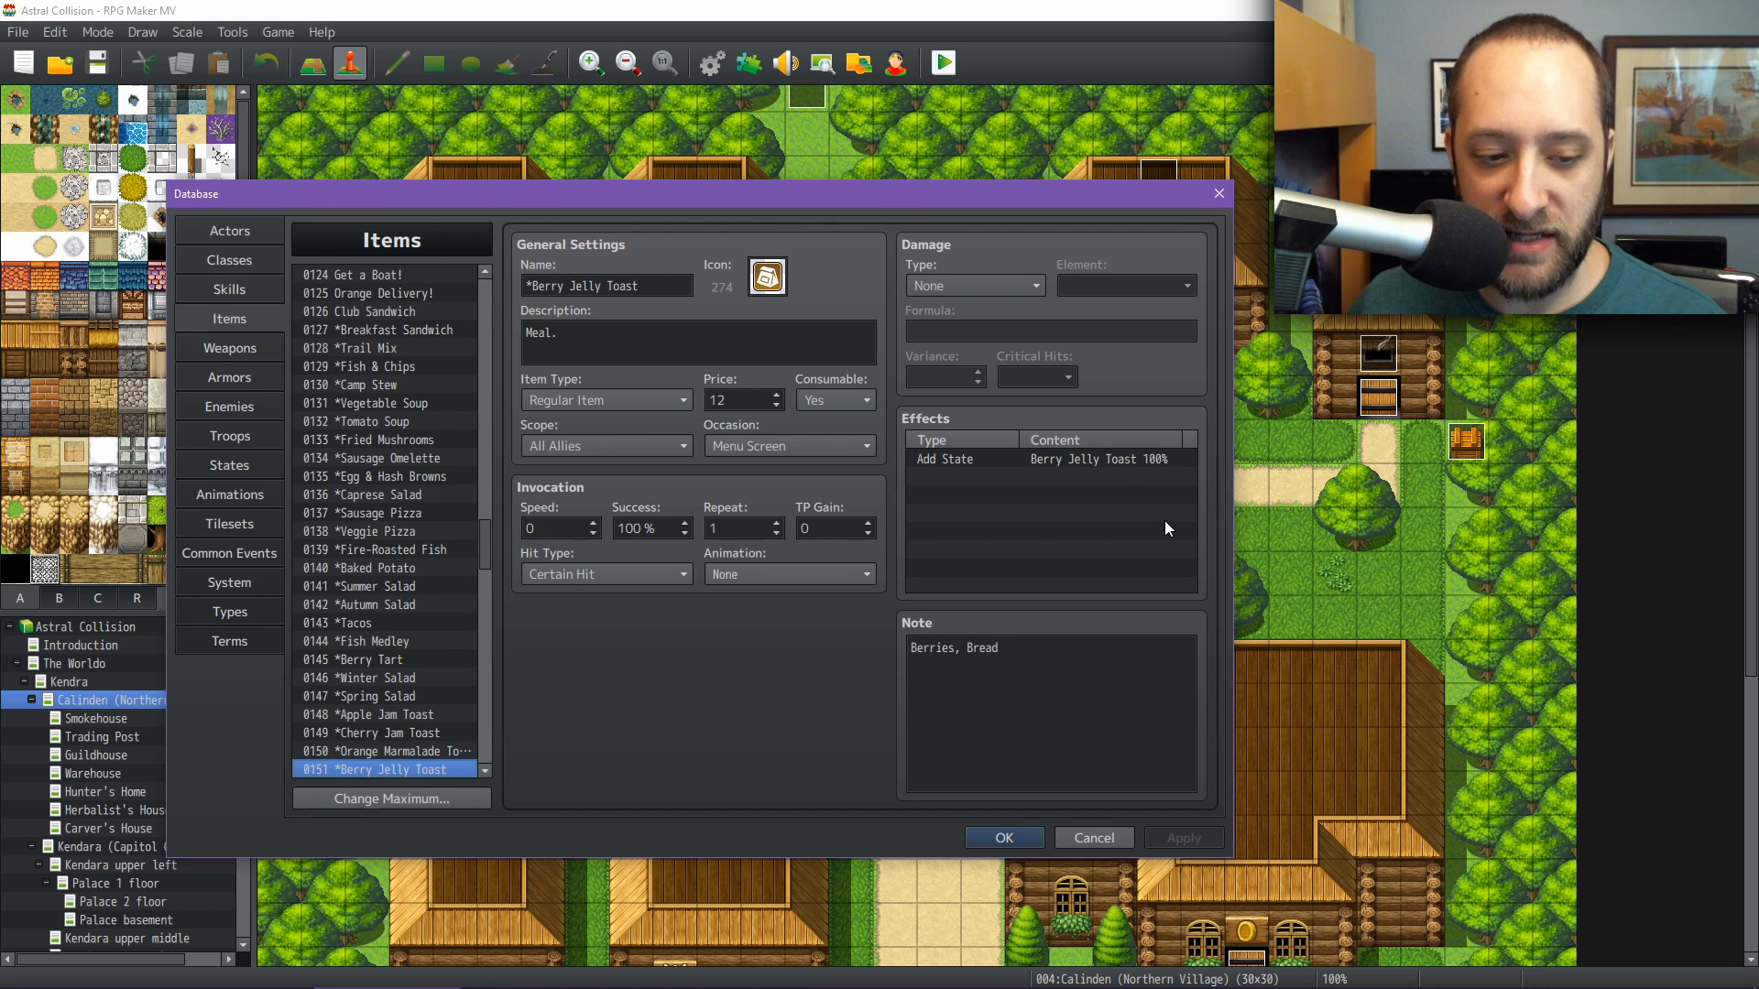
key("Down")
key("Down")
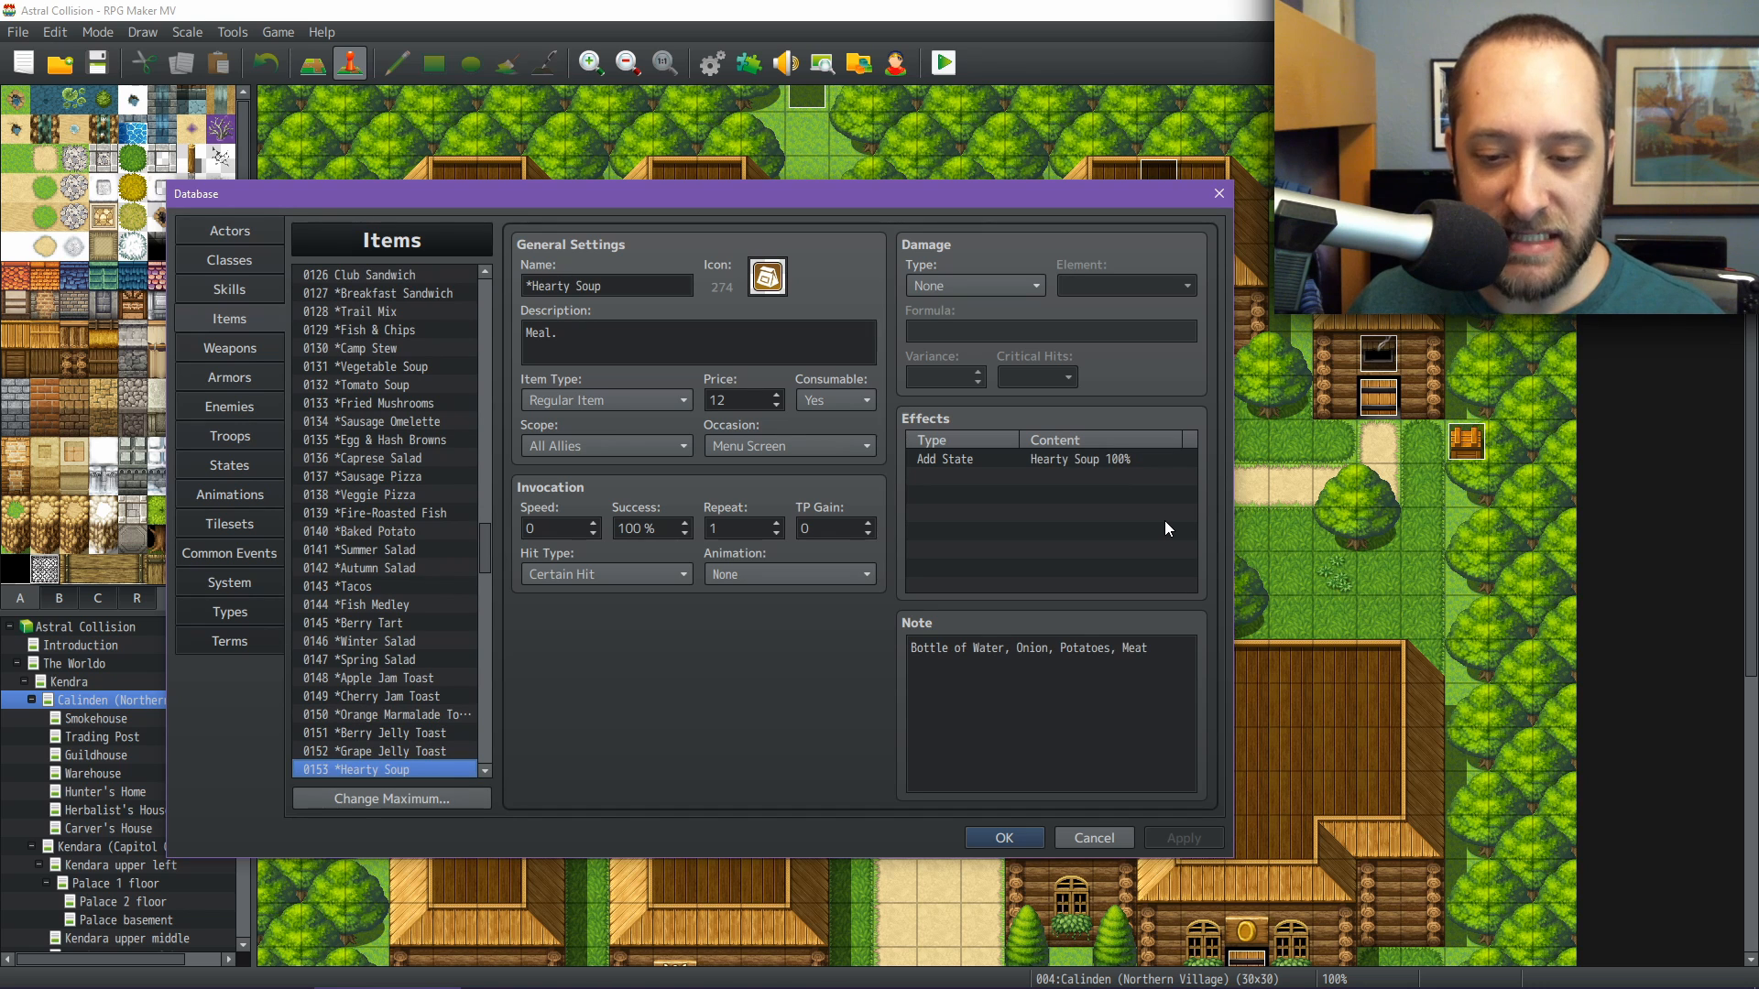
key("Down")
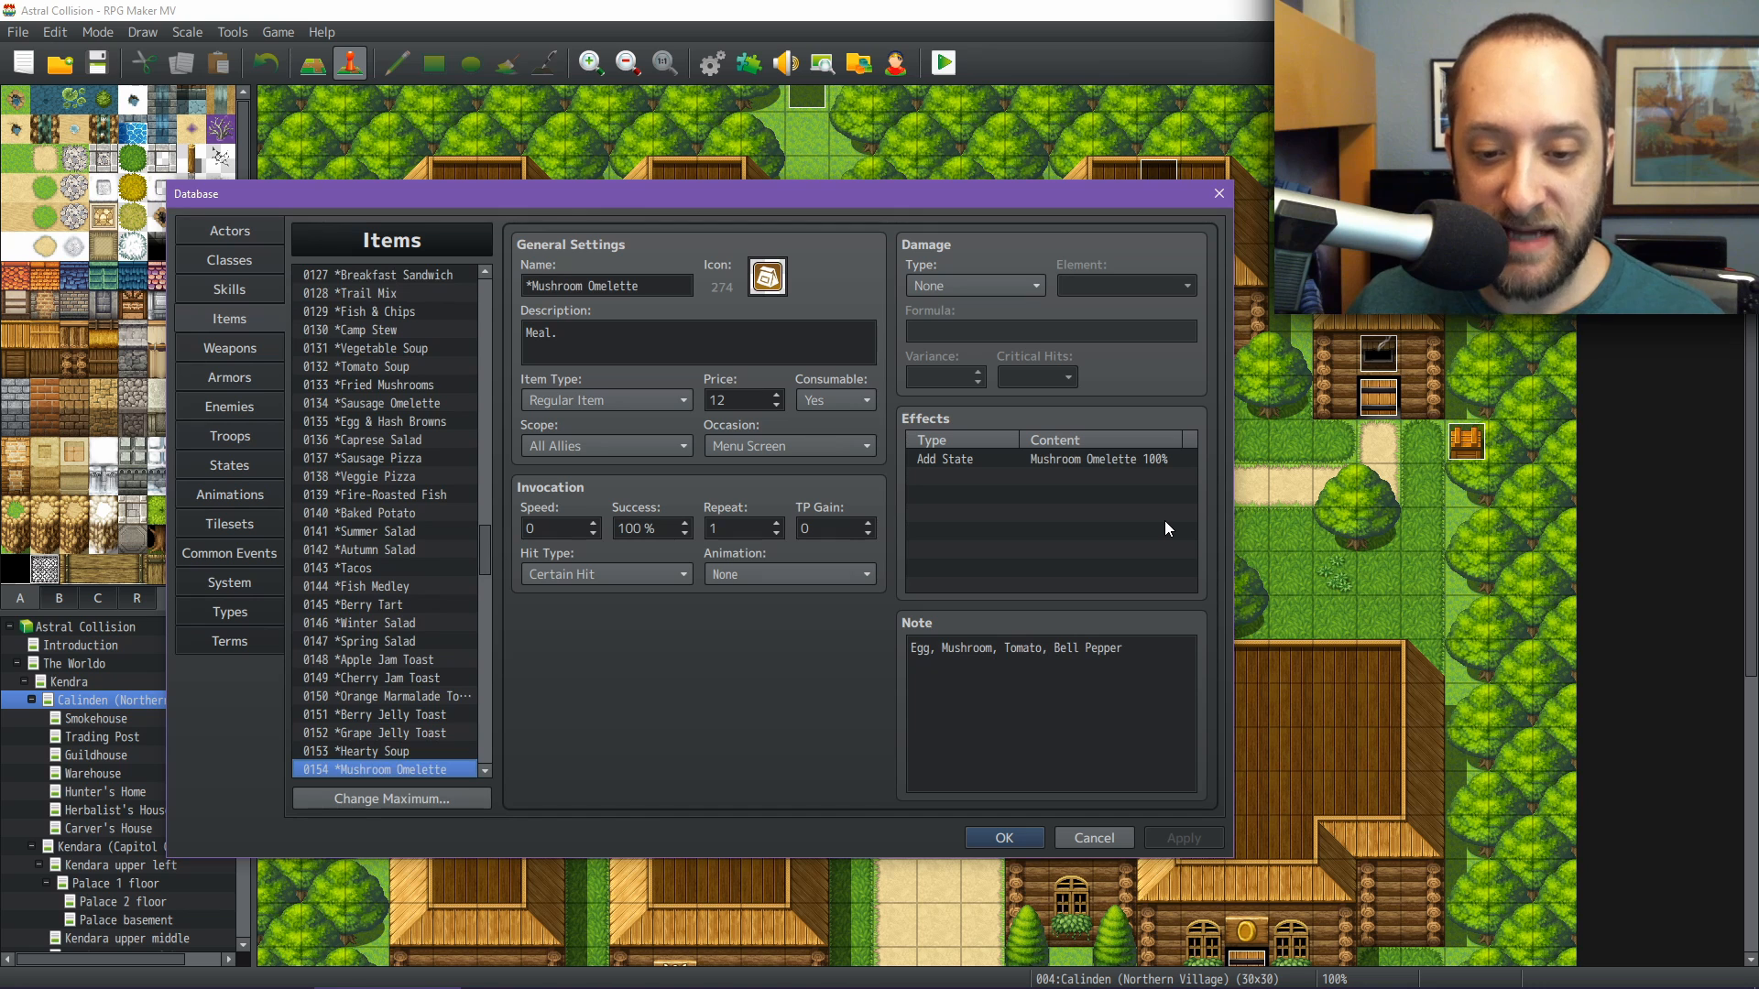
key("Down")
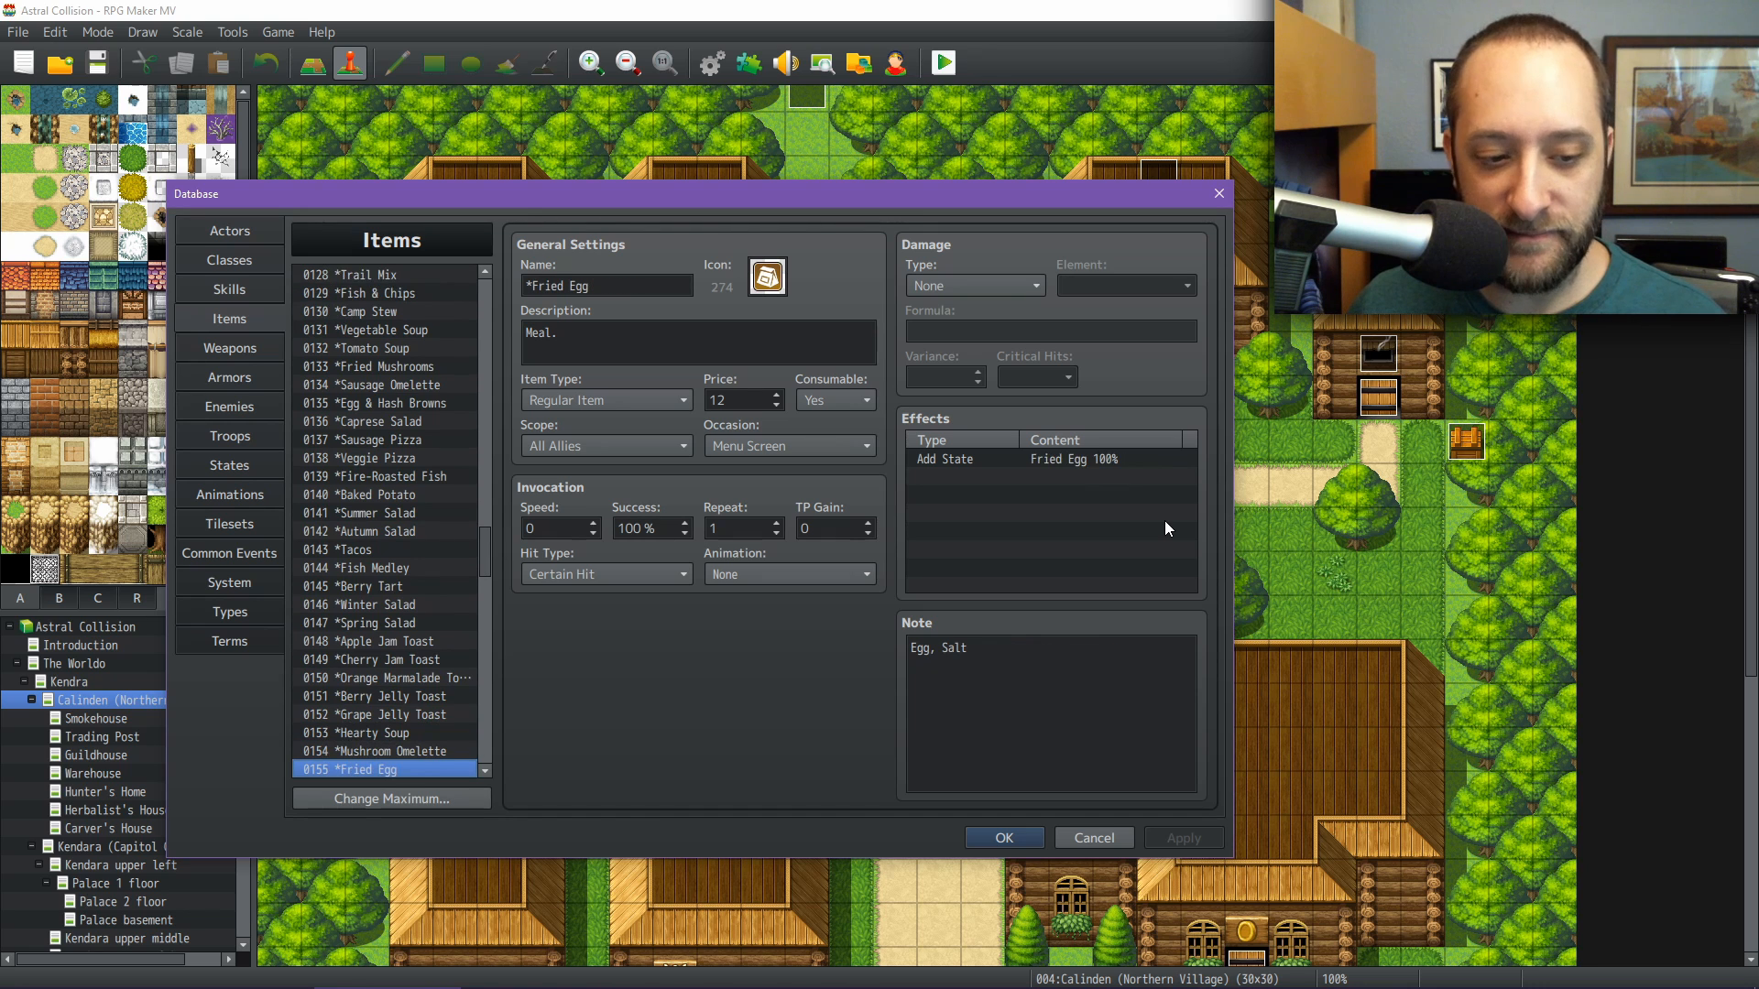
Compare the ingredients noted for Fried Egg, Fancy Scrambled Eggs and Mushroom Melt by going back and forth between their entries
key("Down")
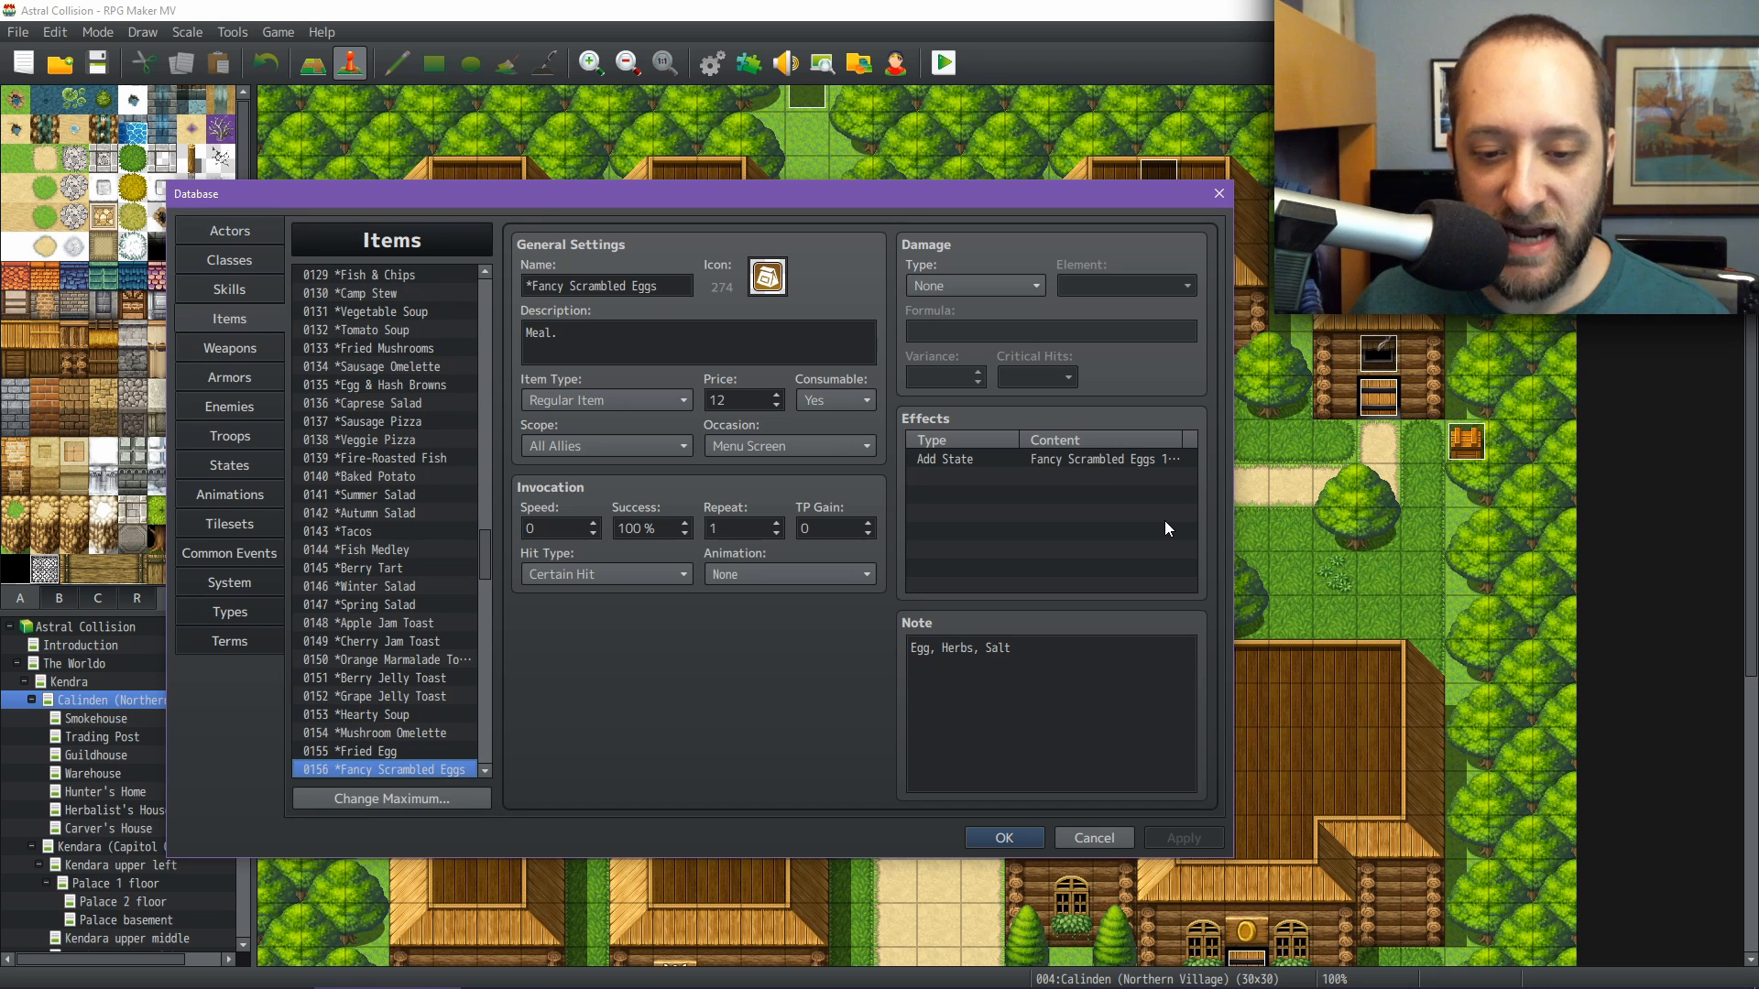
key("Down")
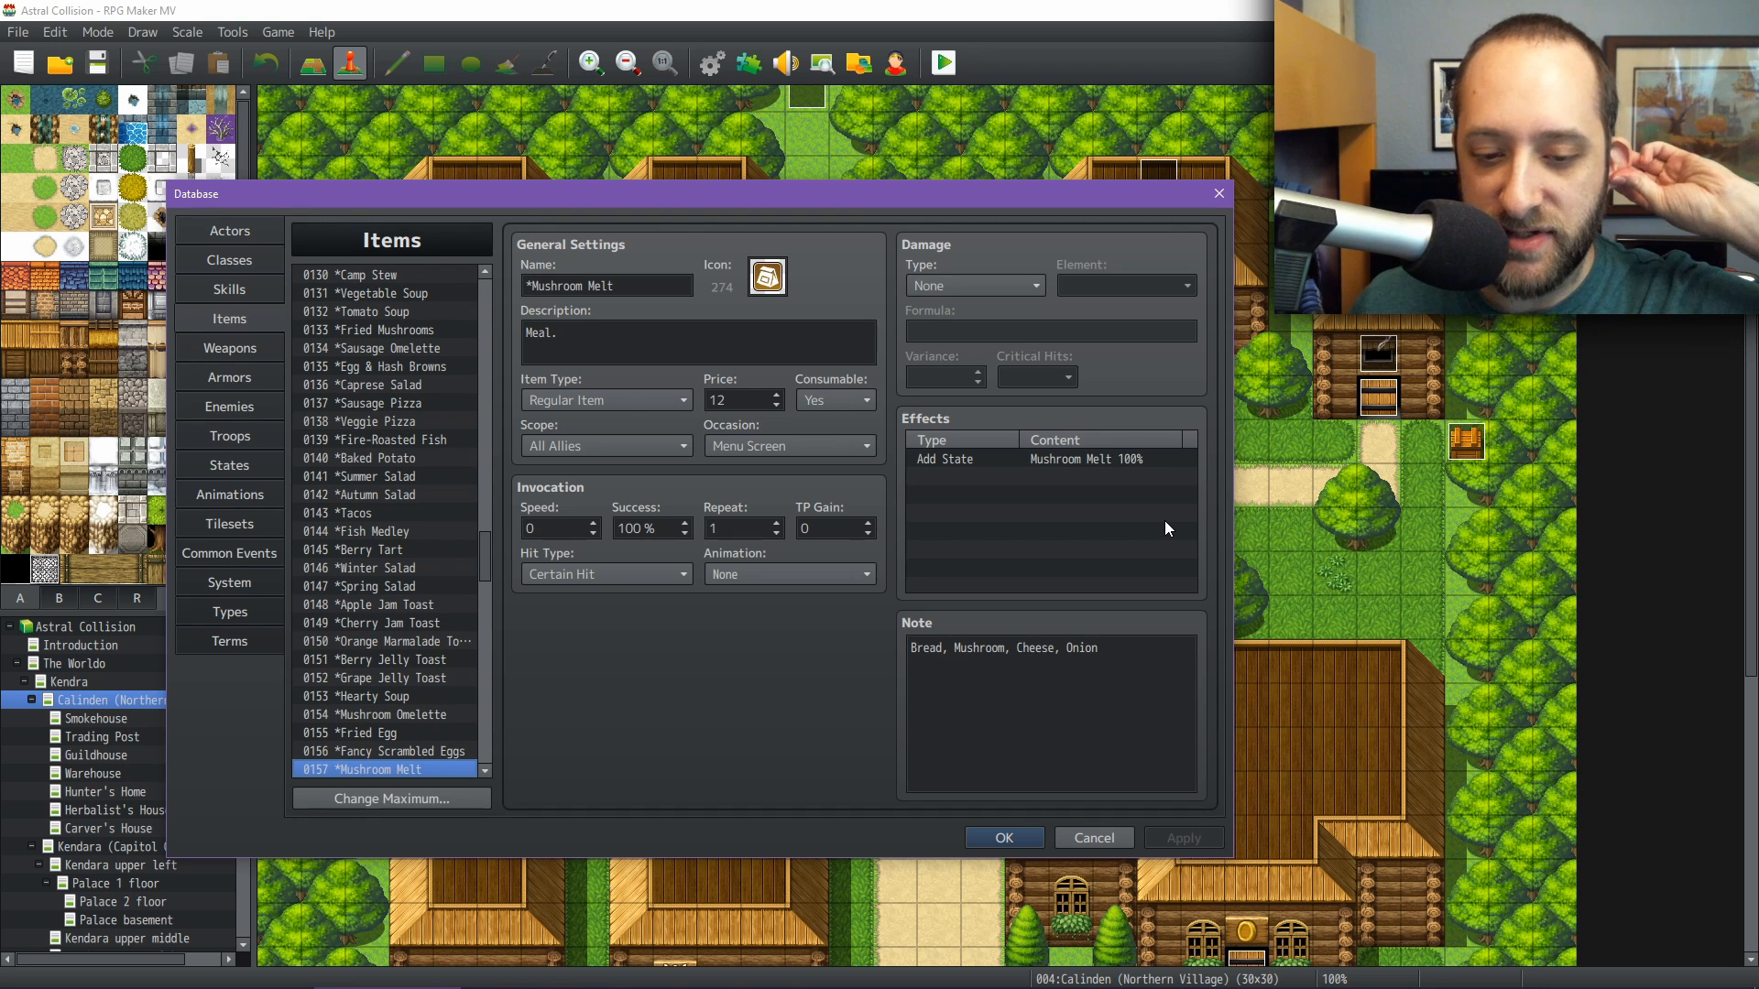
key("Up")
key("Up")
key("Down")
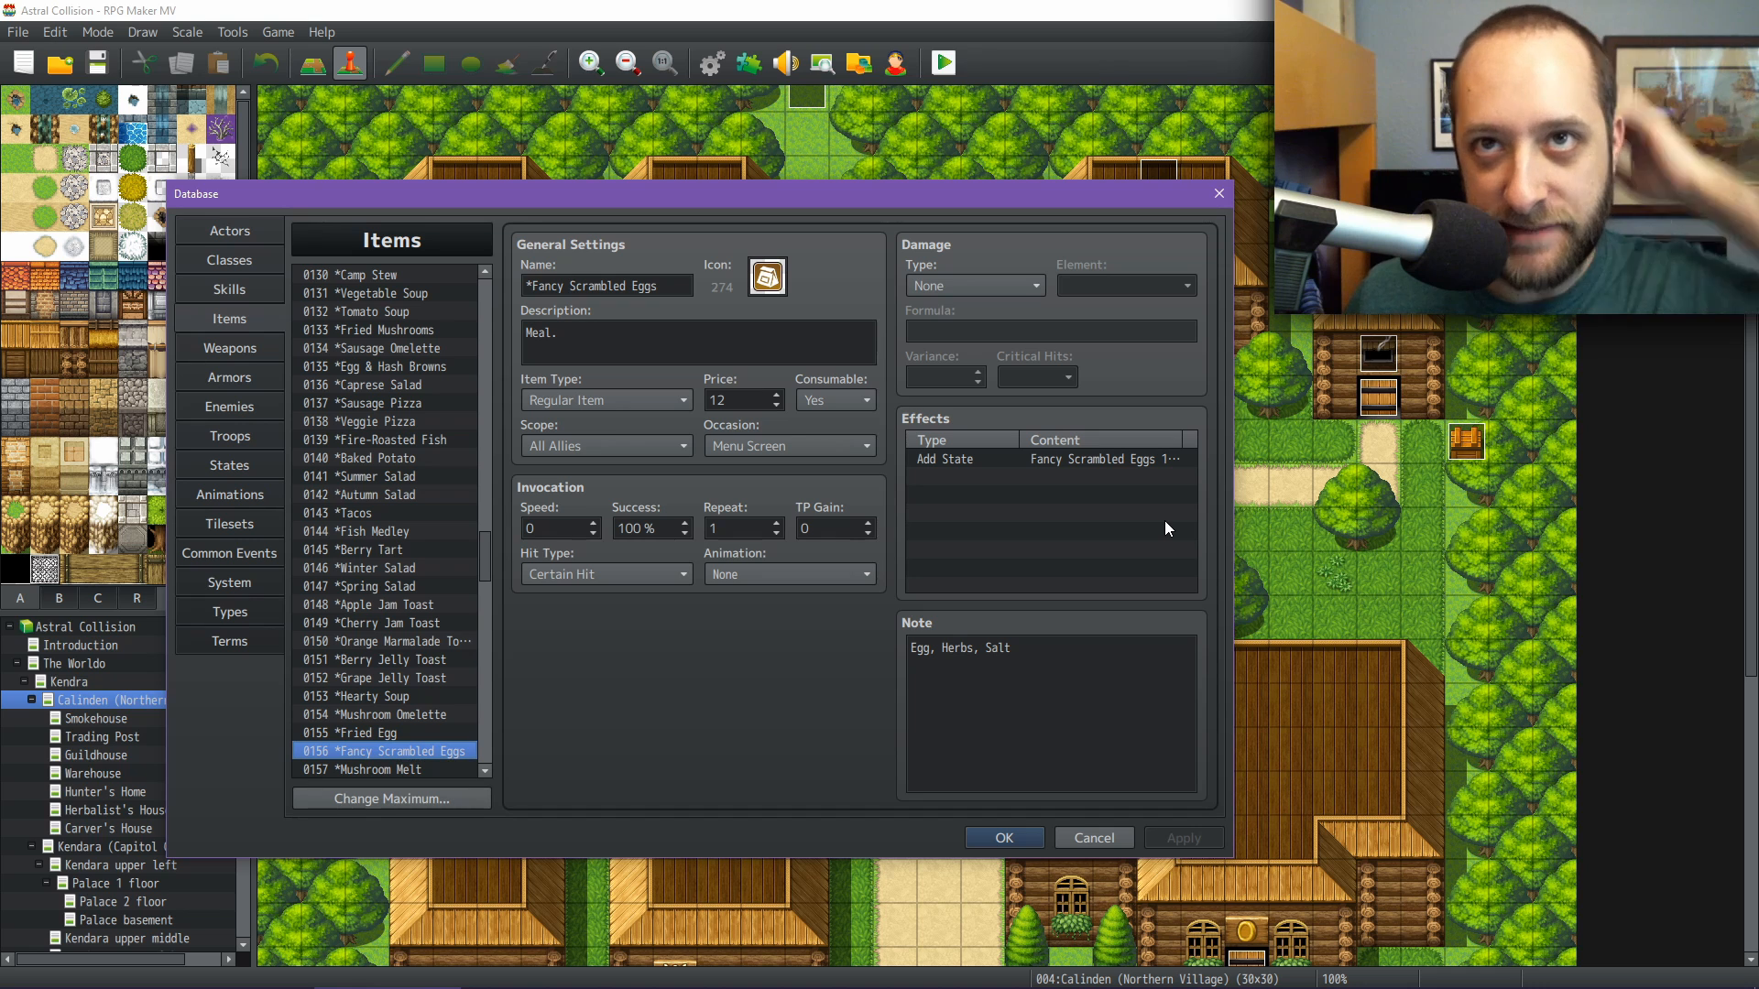
key("Up")
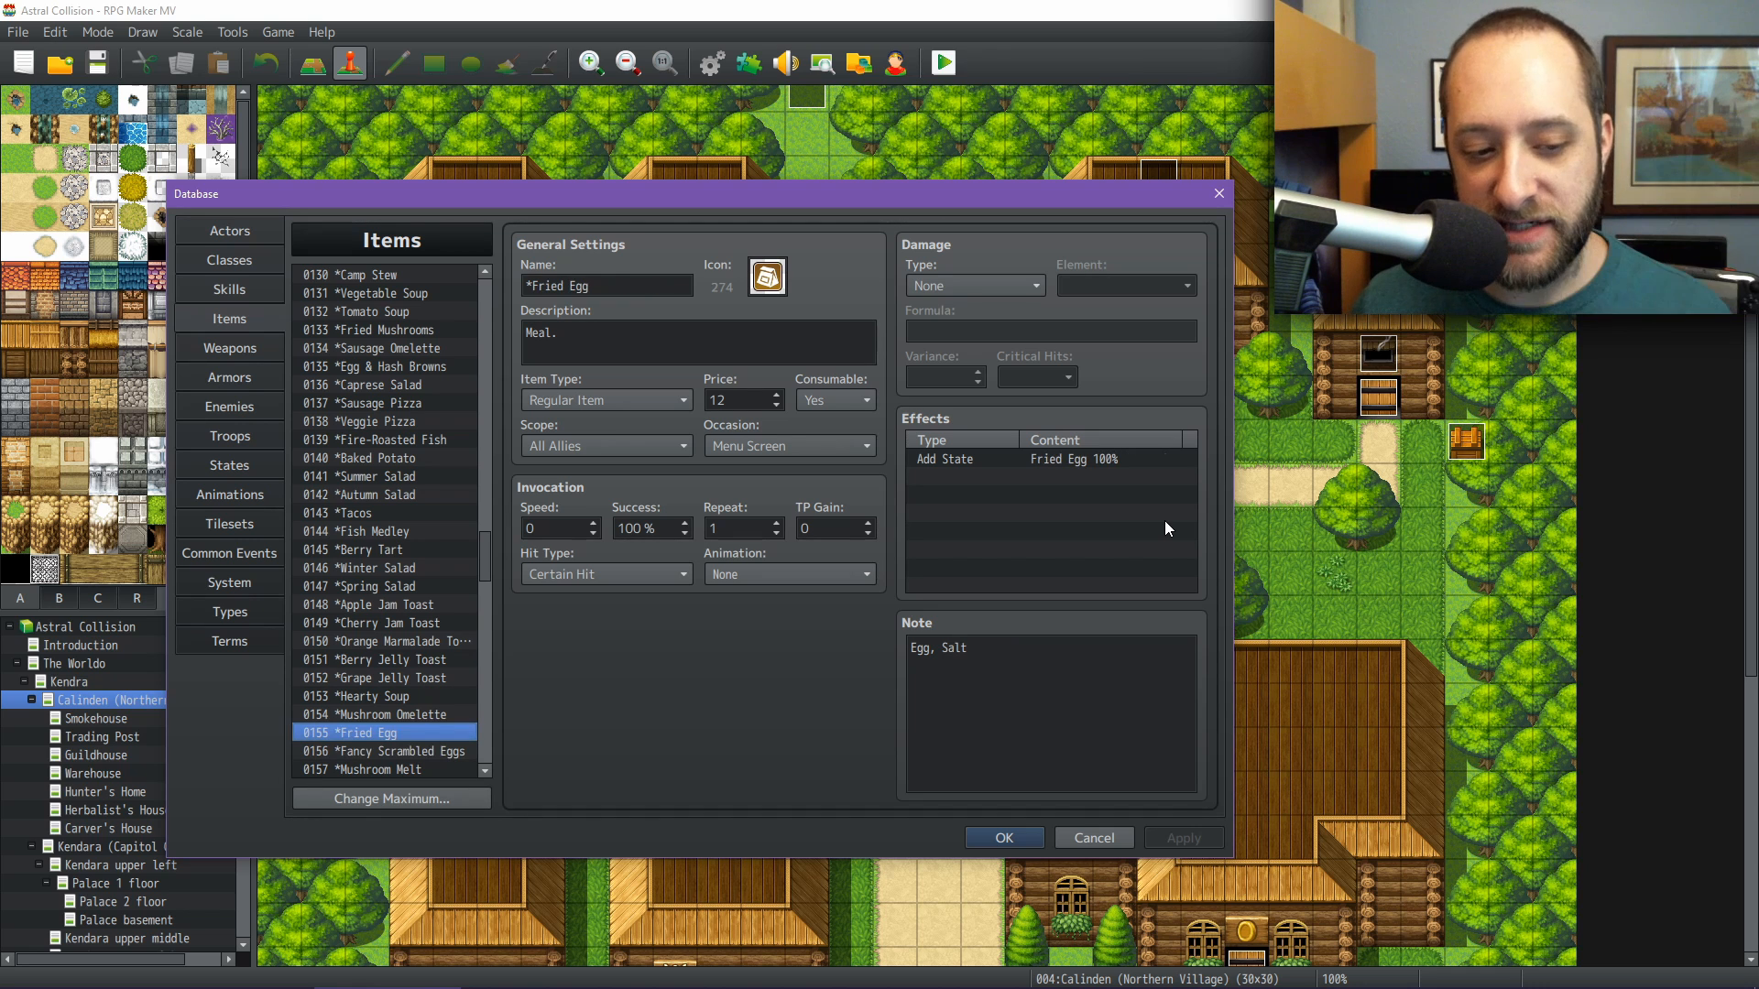
key("Down")
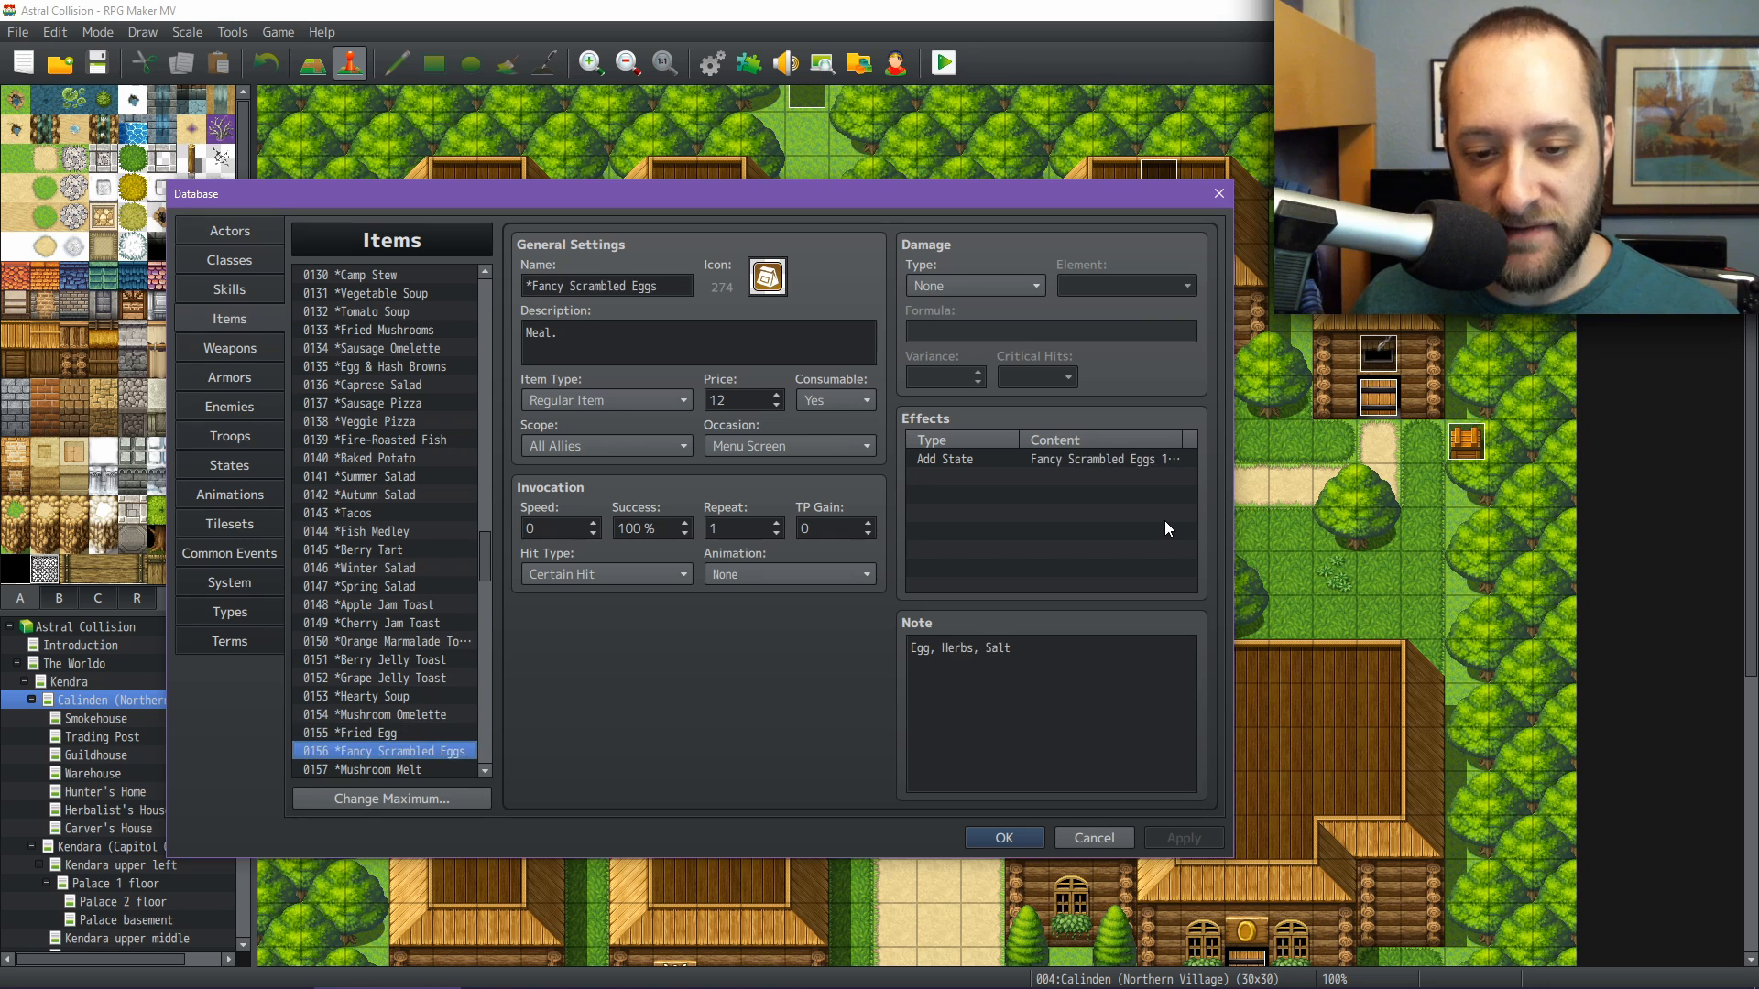
key("Up")
key("Down")
key("Up")
key("Down")
key("Down")
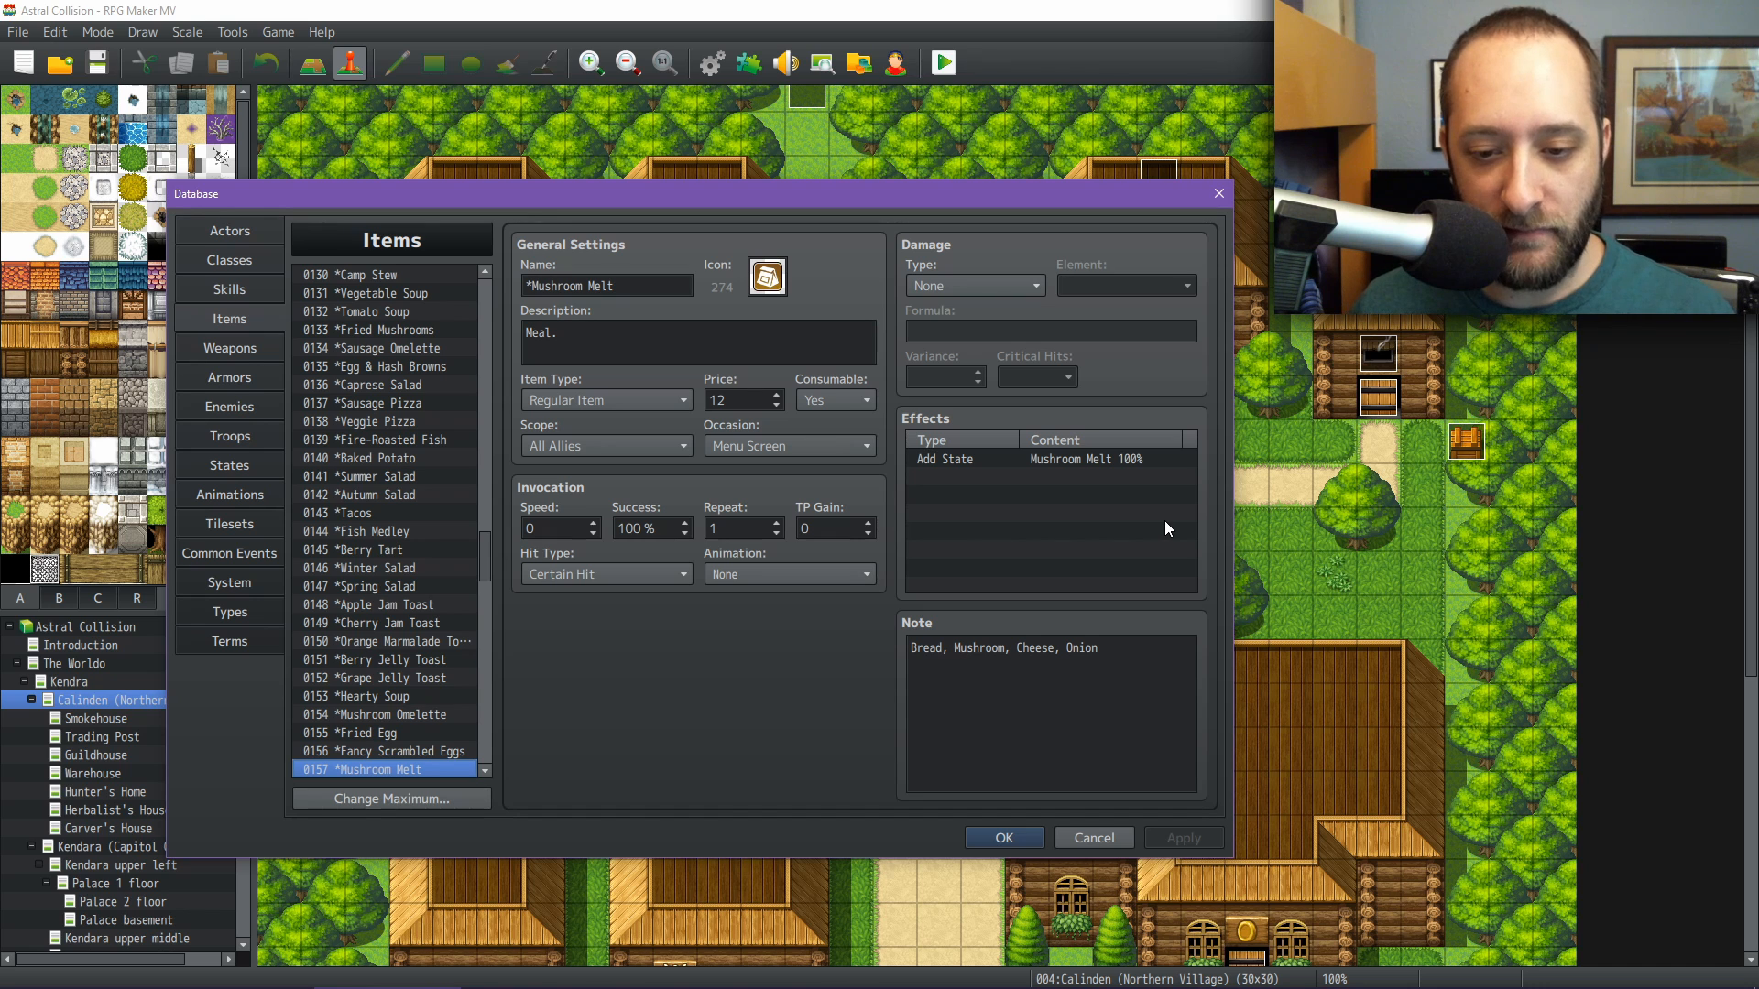
Go through the remaining meal items from Sweet & Sour Stirfry to Burger & Fries, examining each one's noted ingredients
key("Down")
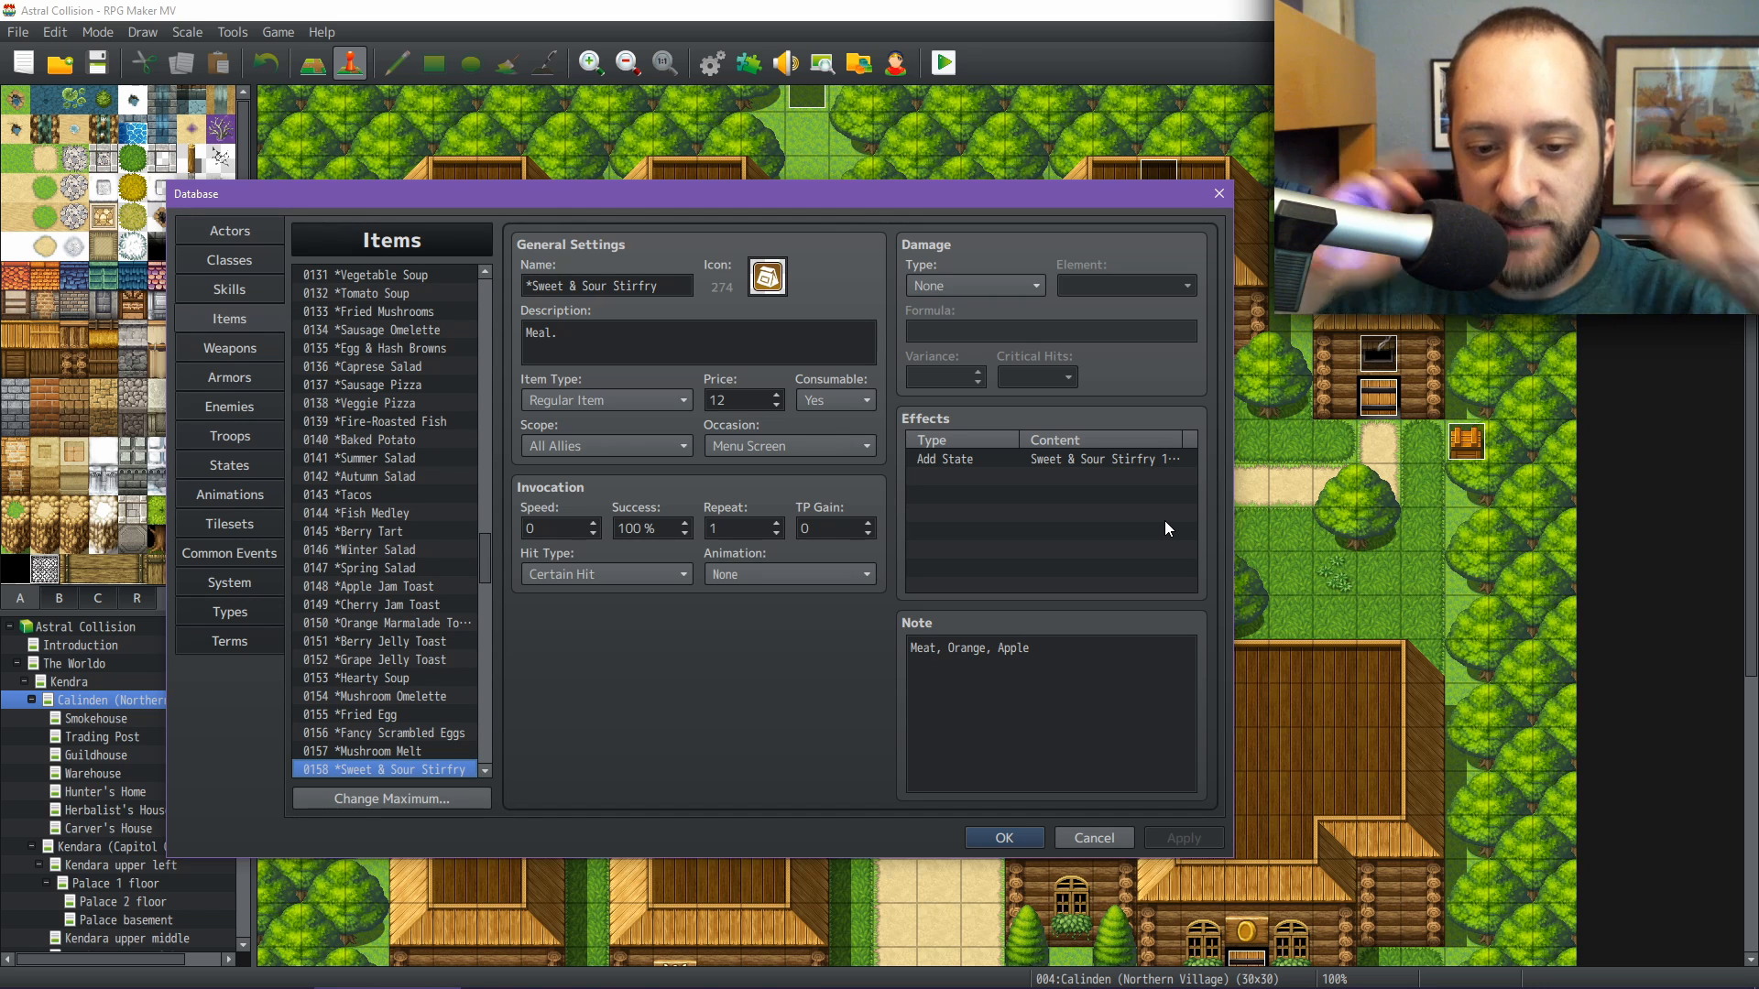
key("Down")
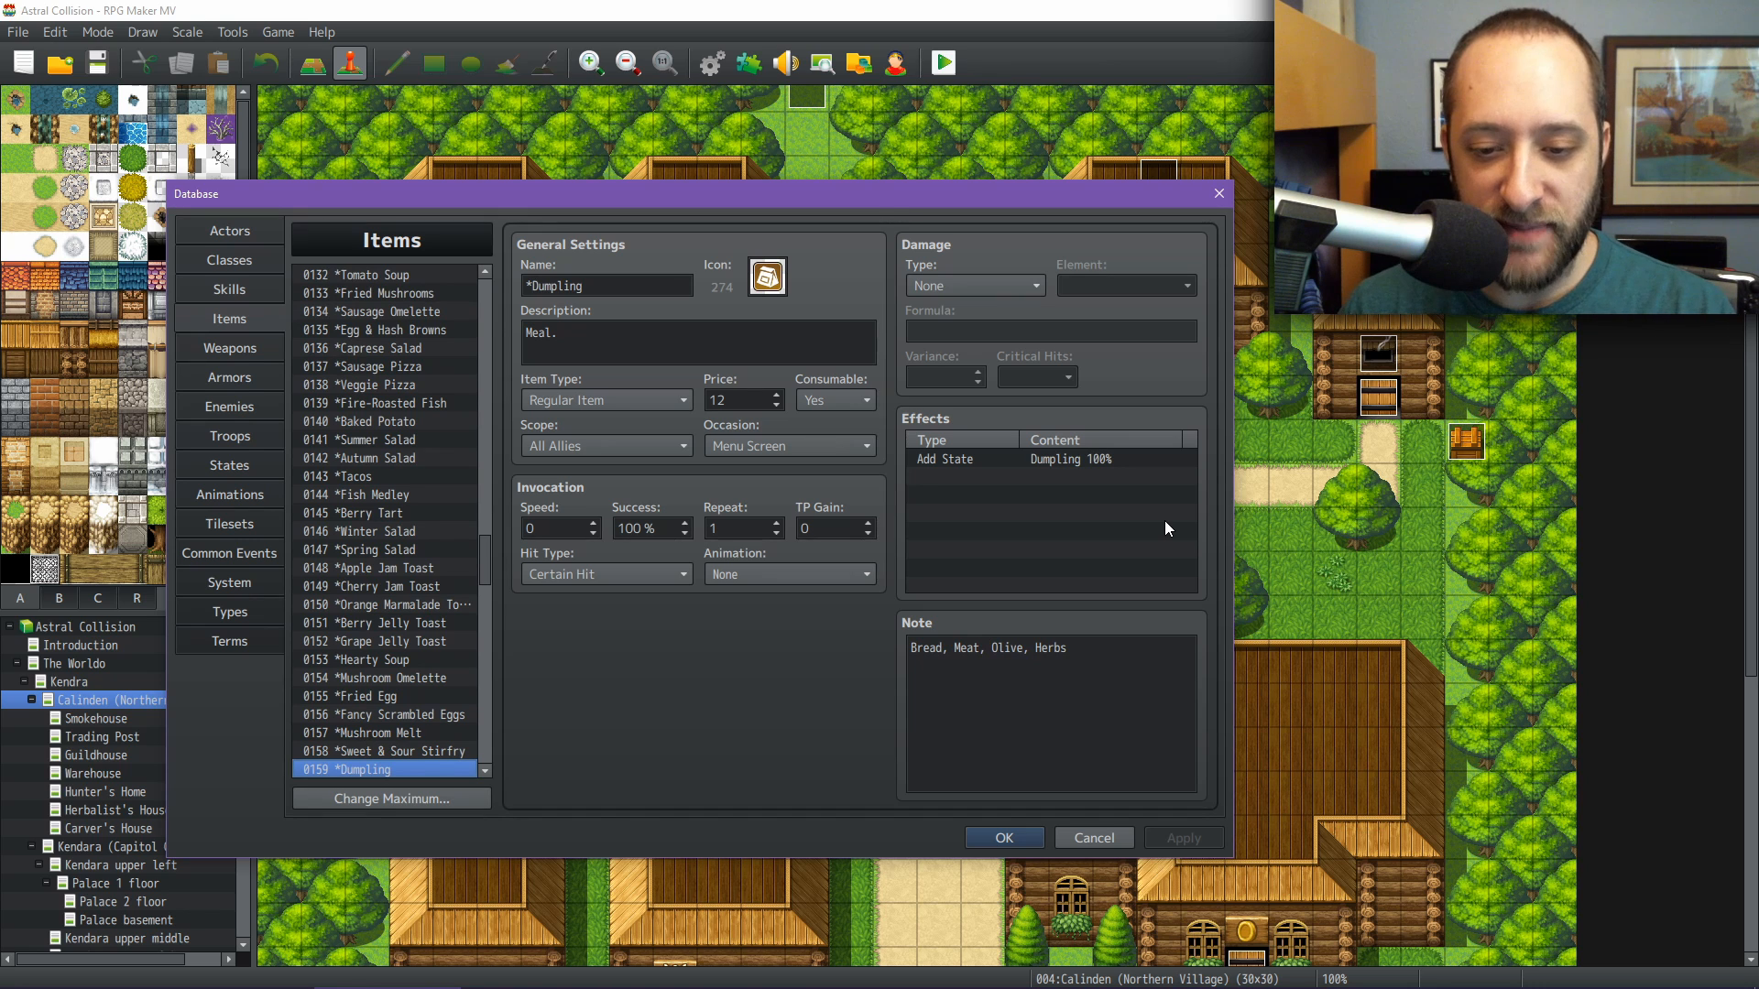
key("Down")
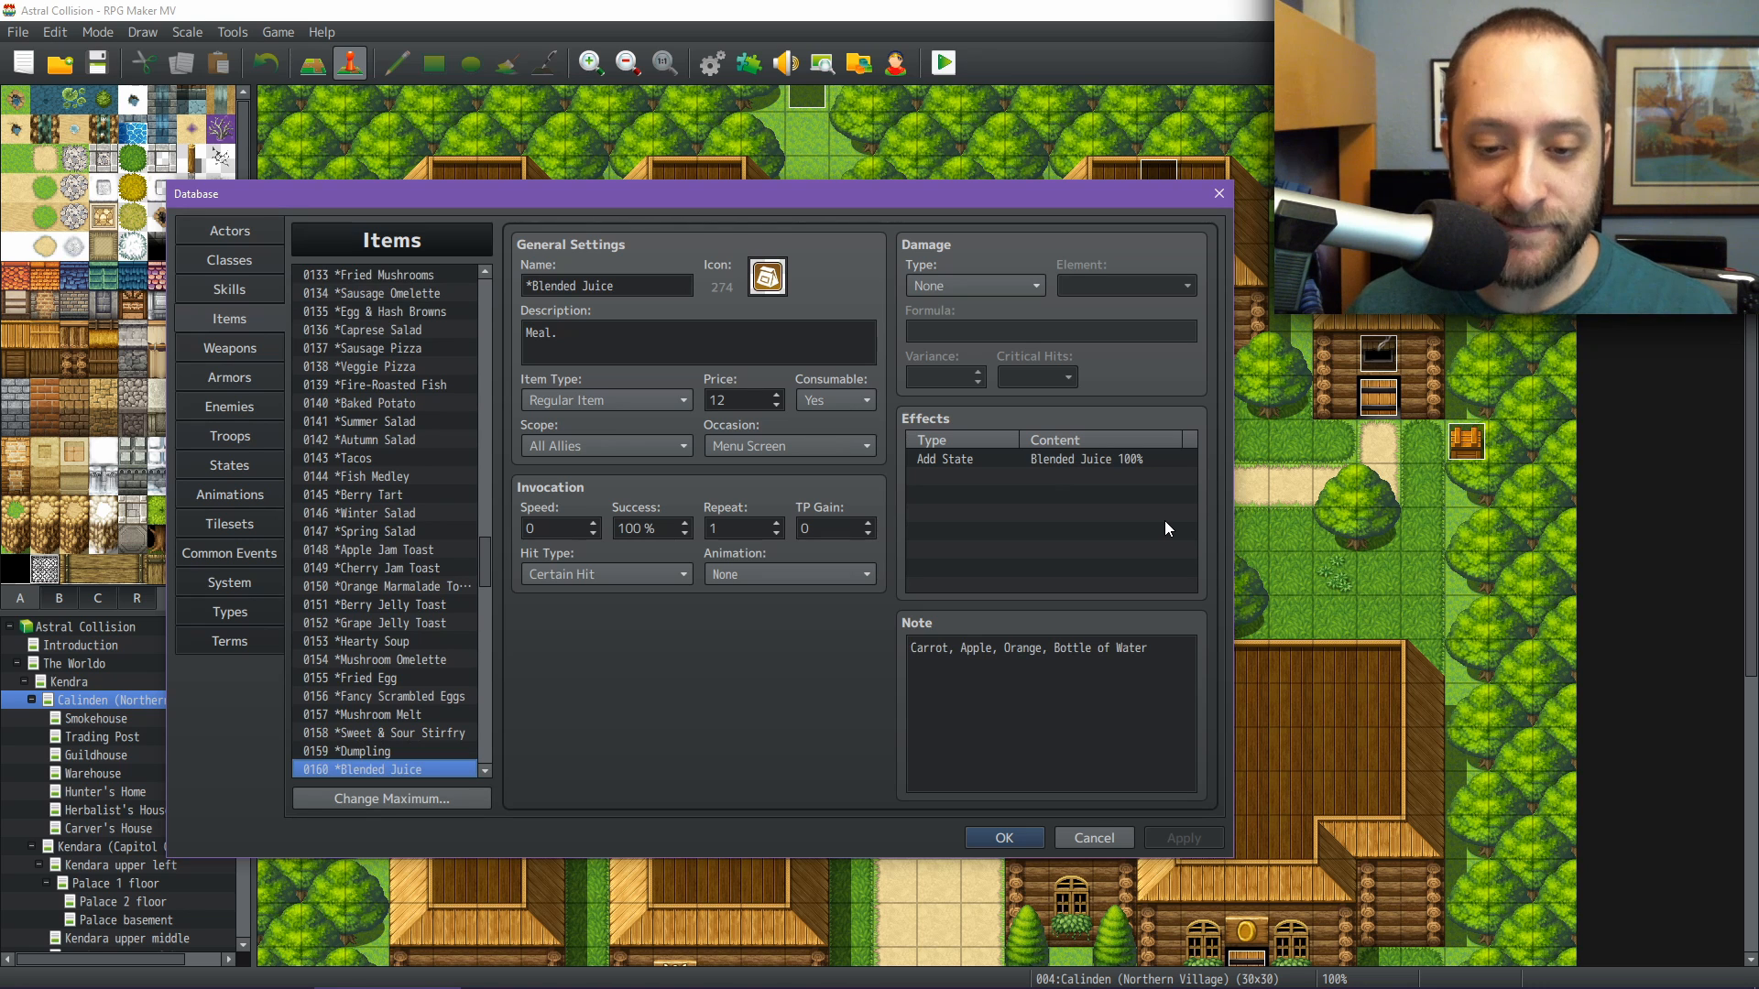
key("Down")
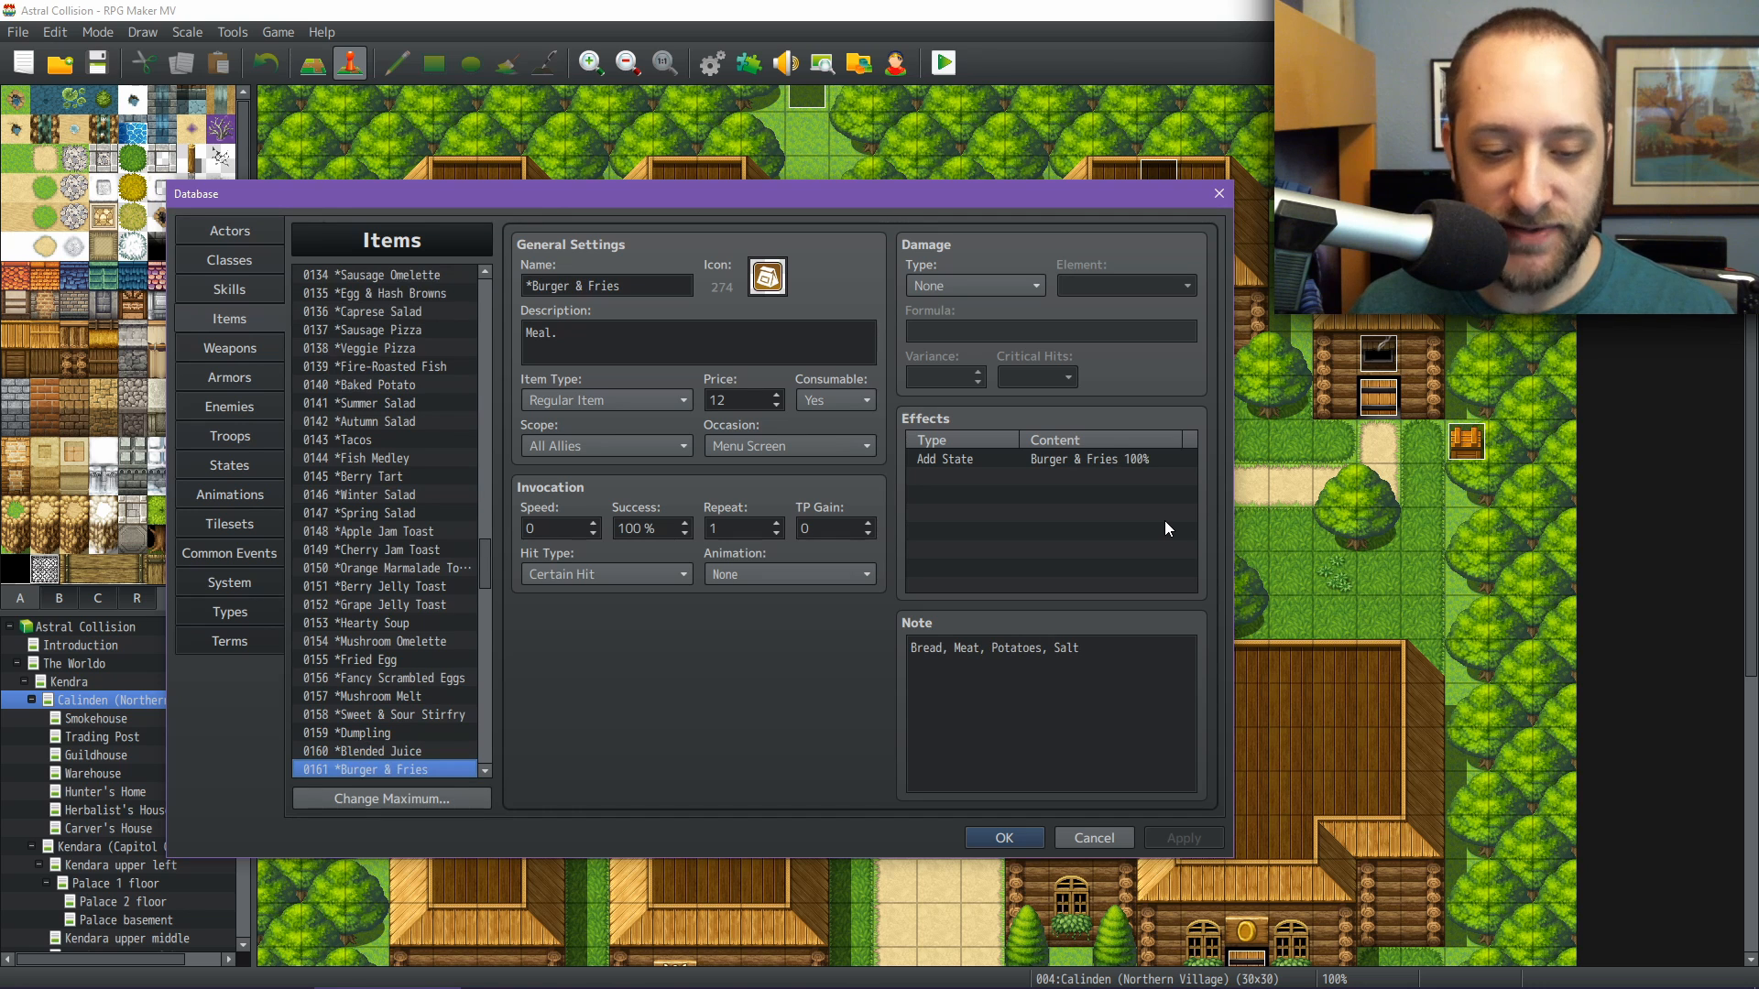
key("Down")
key("Up")
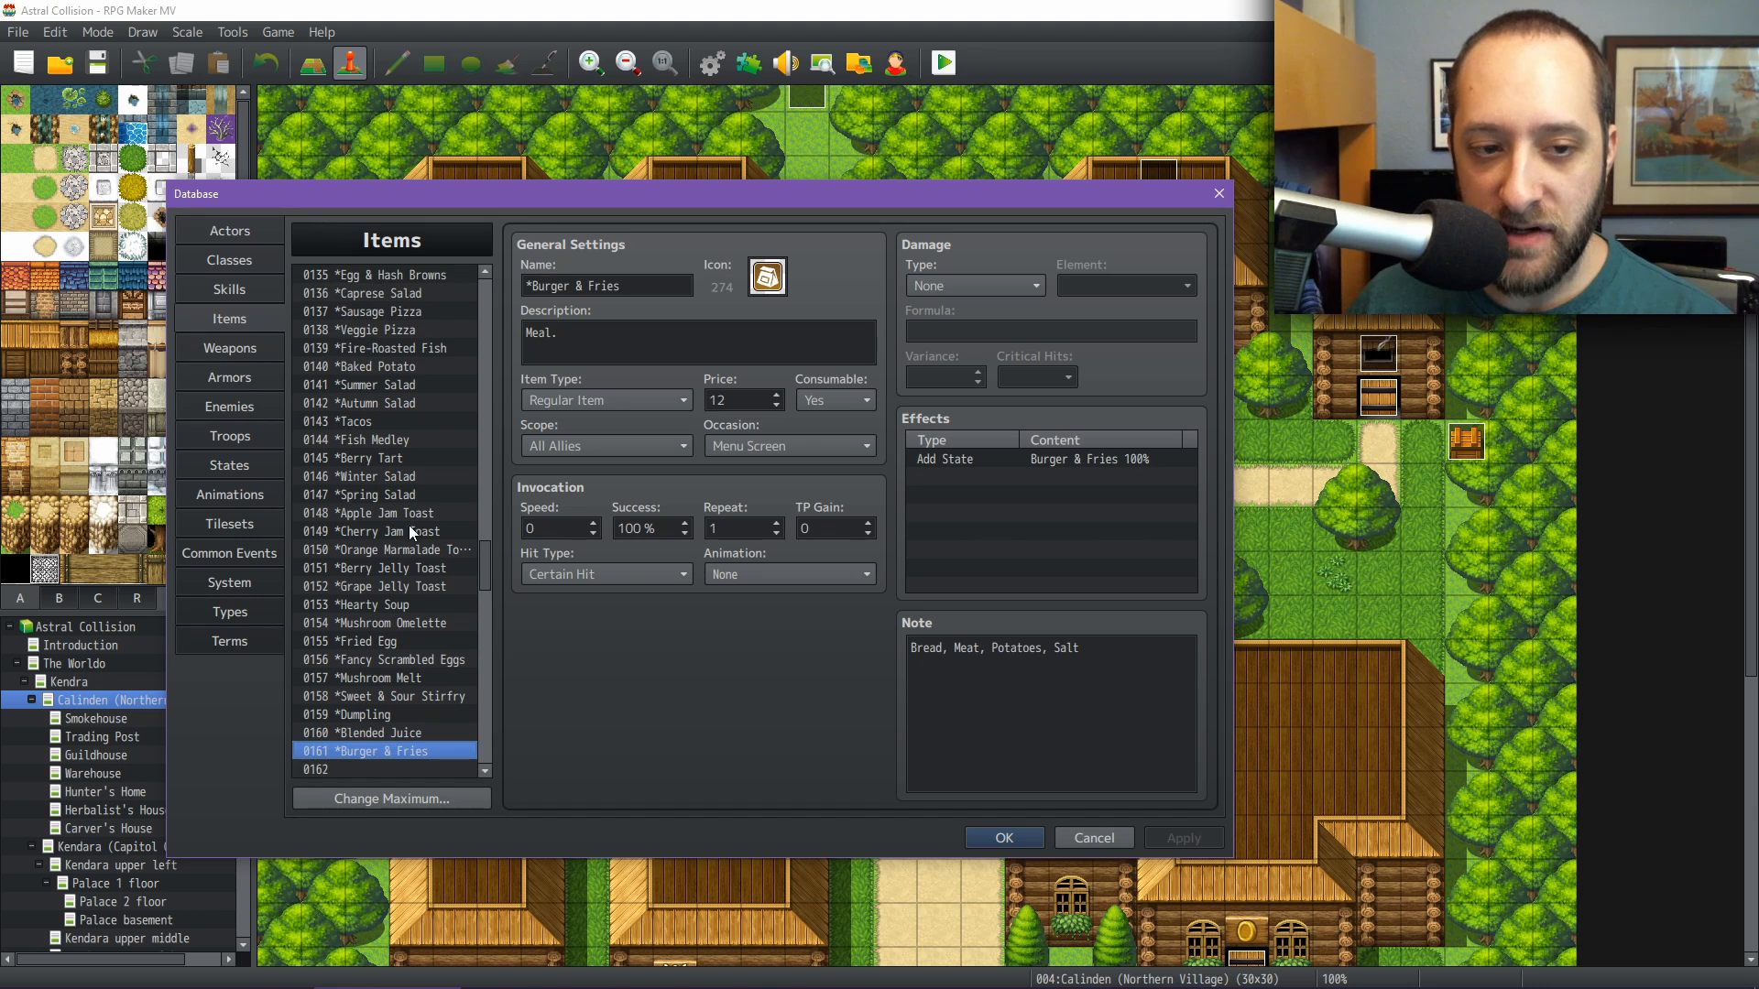
Look over the full range of meal entries in the item list and reopen the Club Sandwich item
scroll(410, 530, "up", 4)
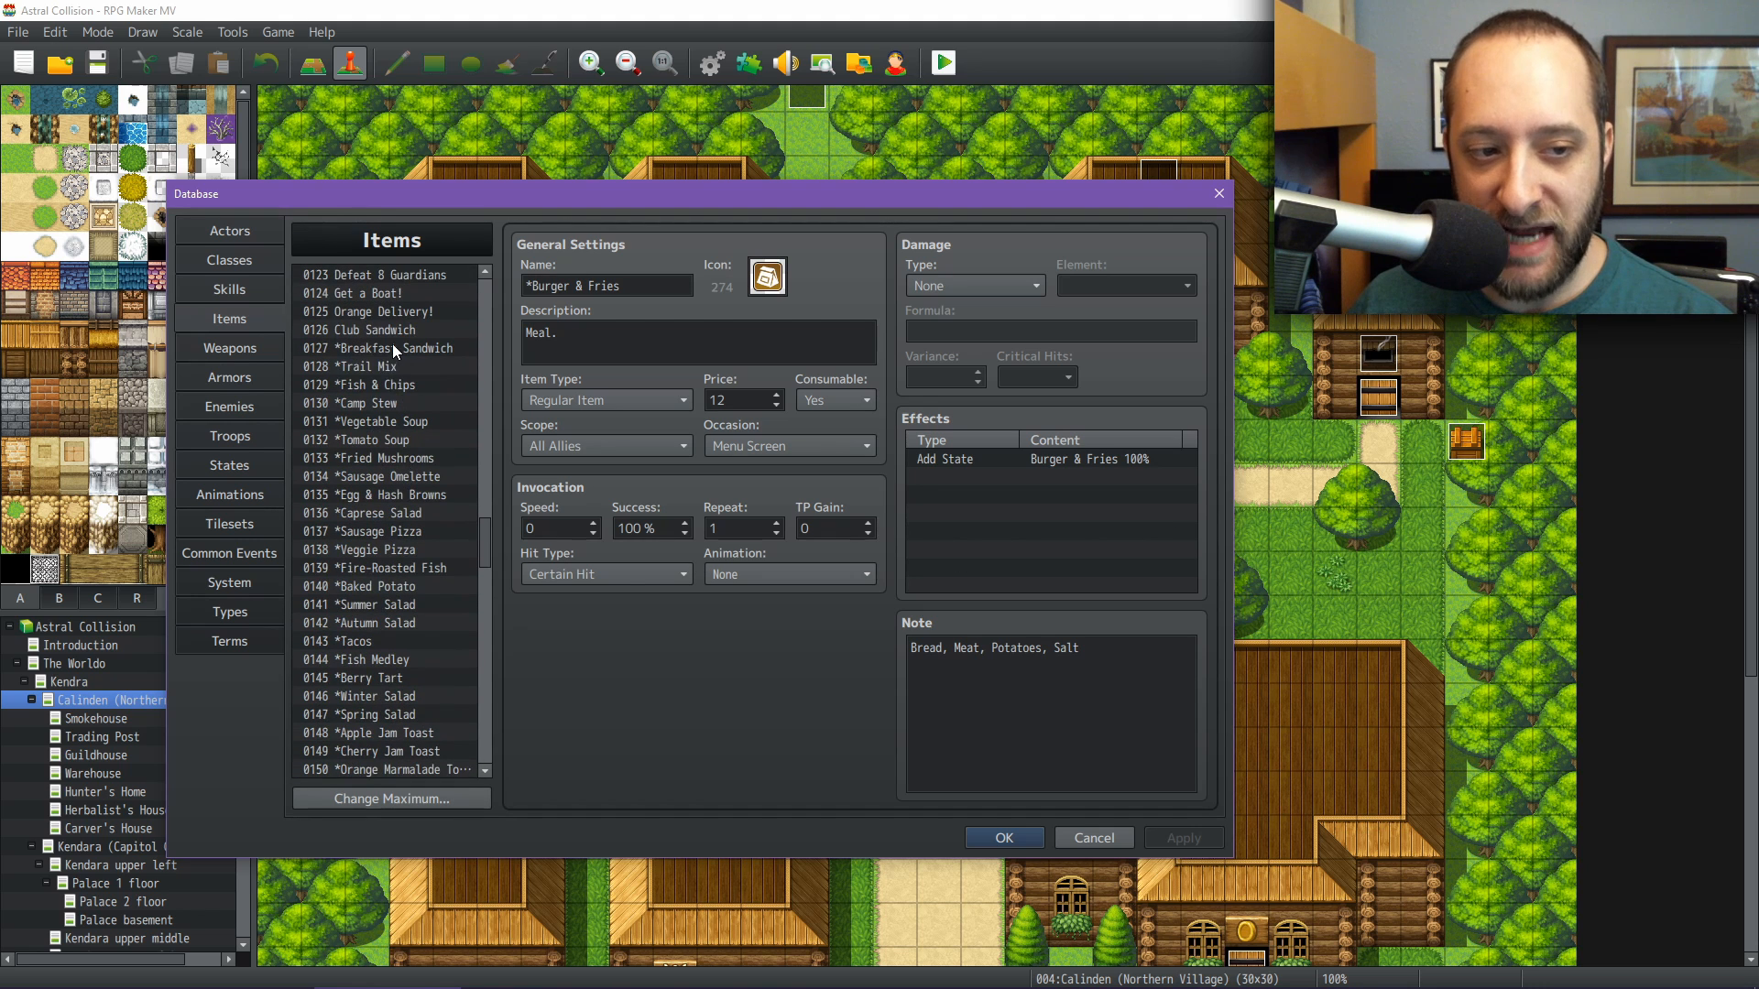
scroll(361, 497, "down", 4)
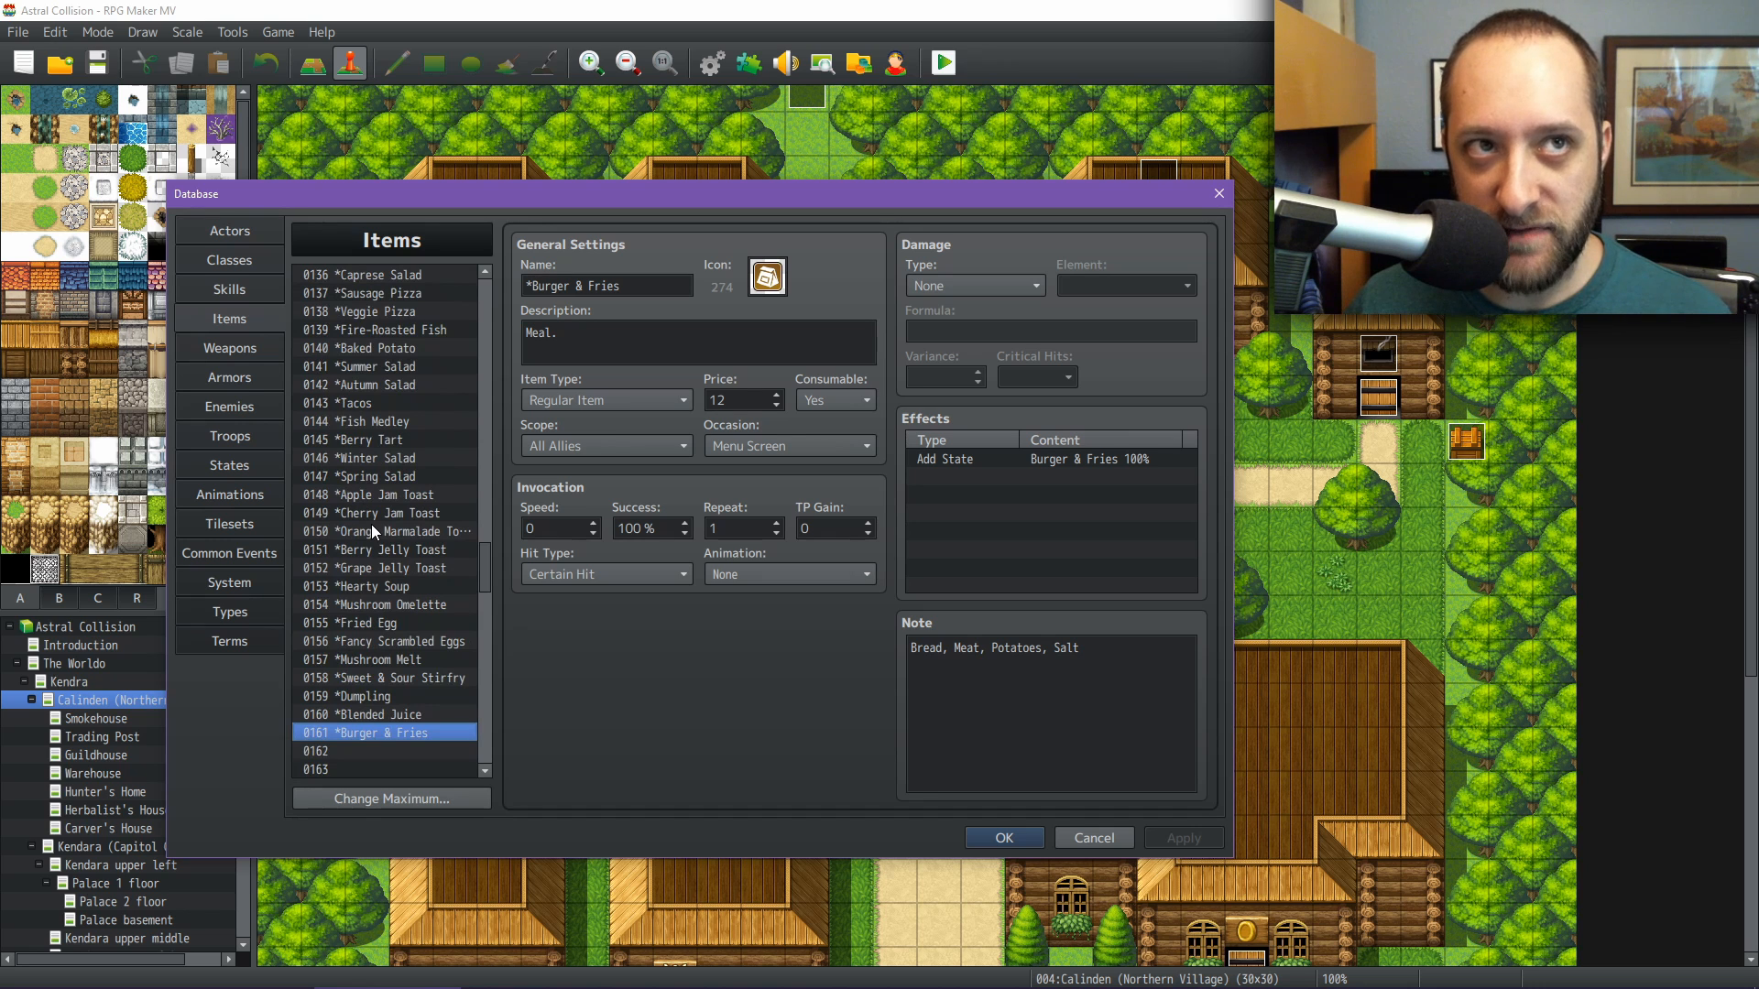
scroll(410, 553, "up", 5)
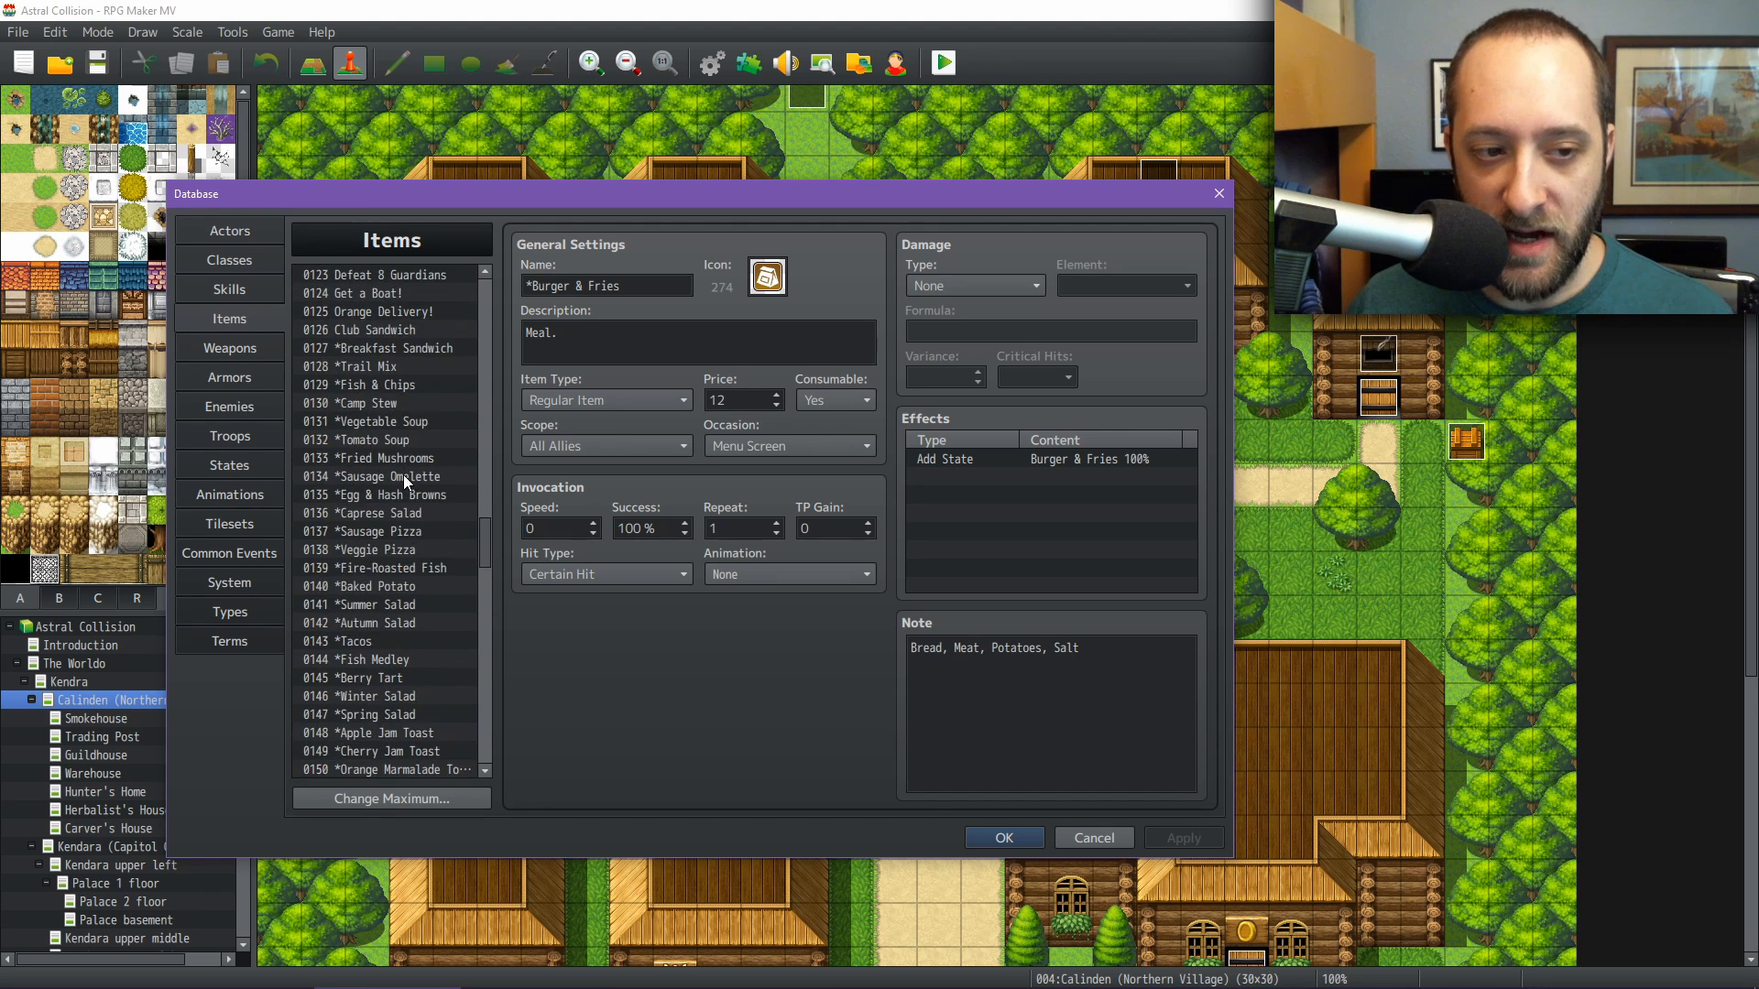
left_click(406, 384)
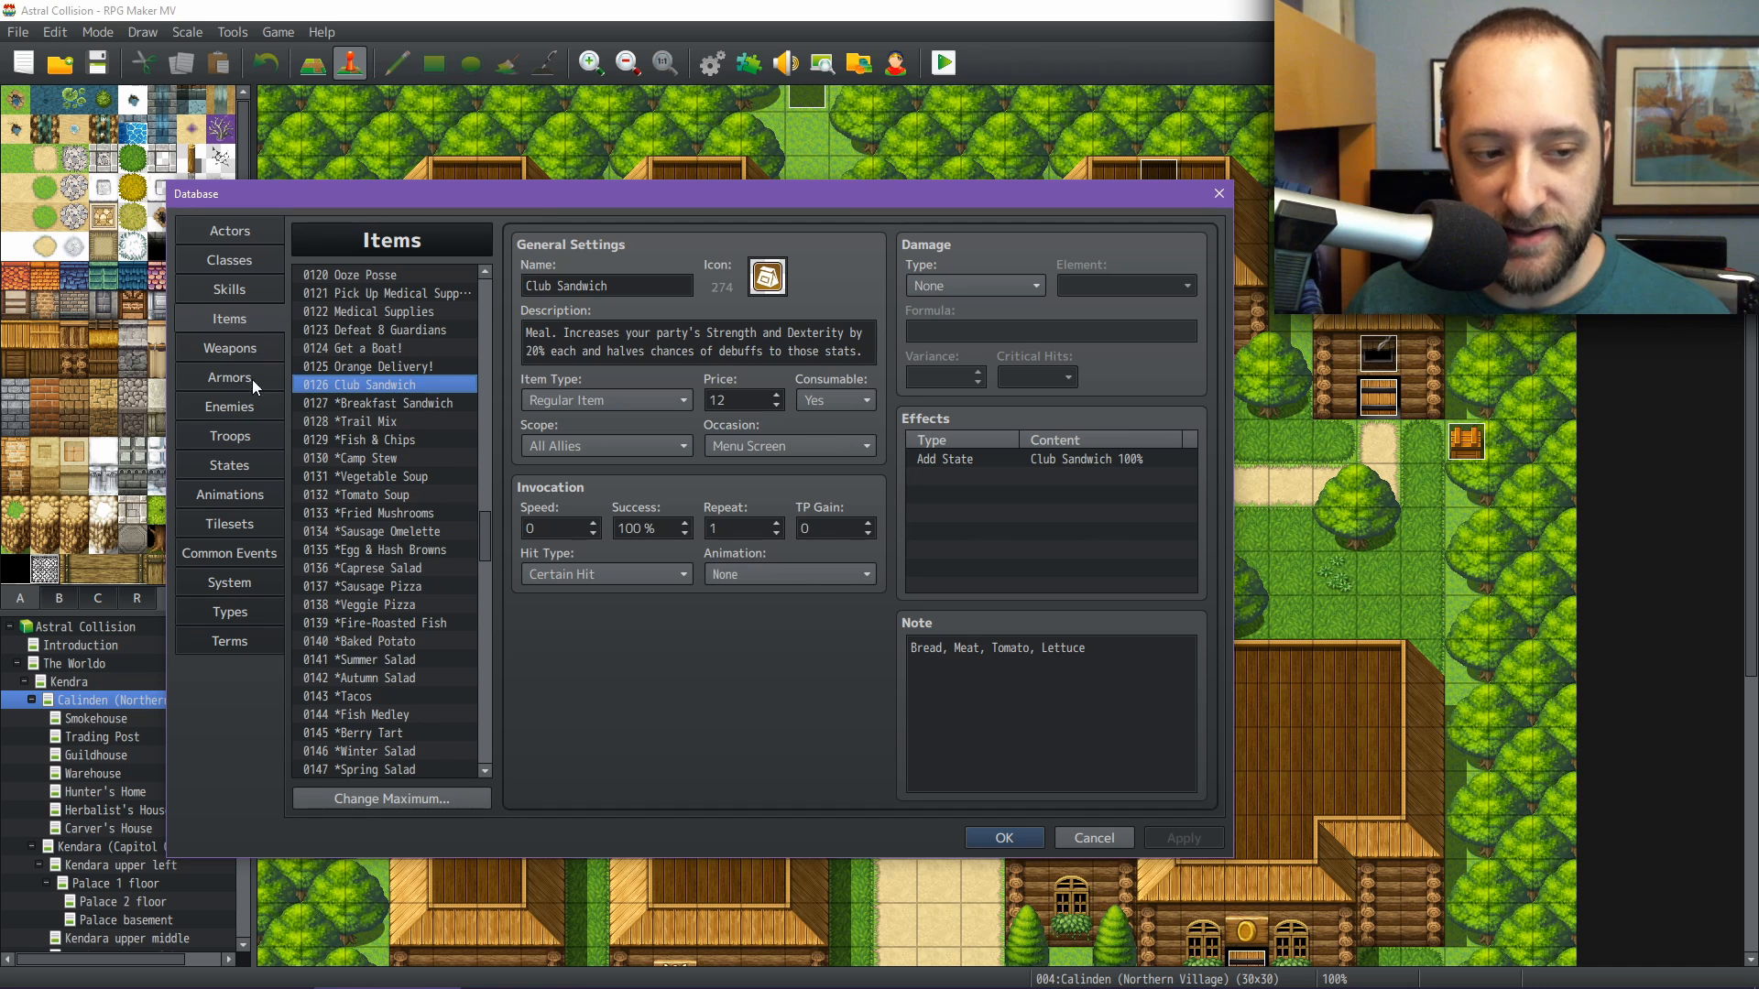
Find the Club Sandwich state in the database's States list and open it to examine its traits and removal conditions
left_click(229, 465)
scroll(437, 442, "down", 4)
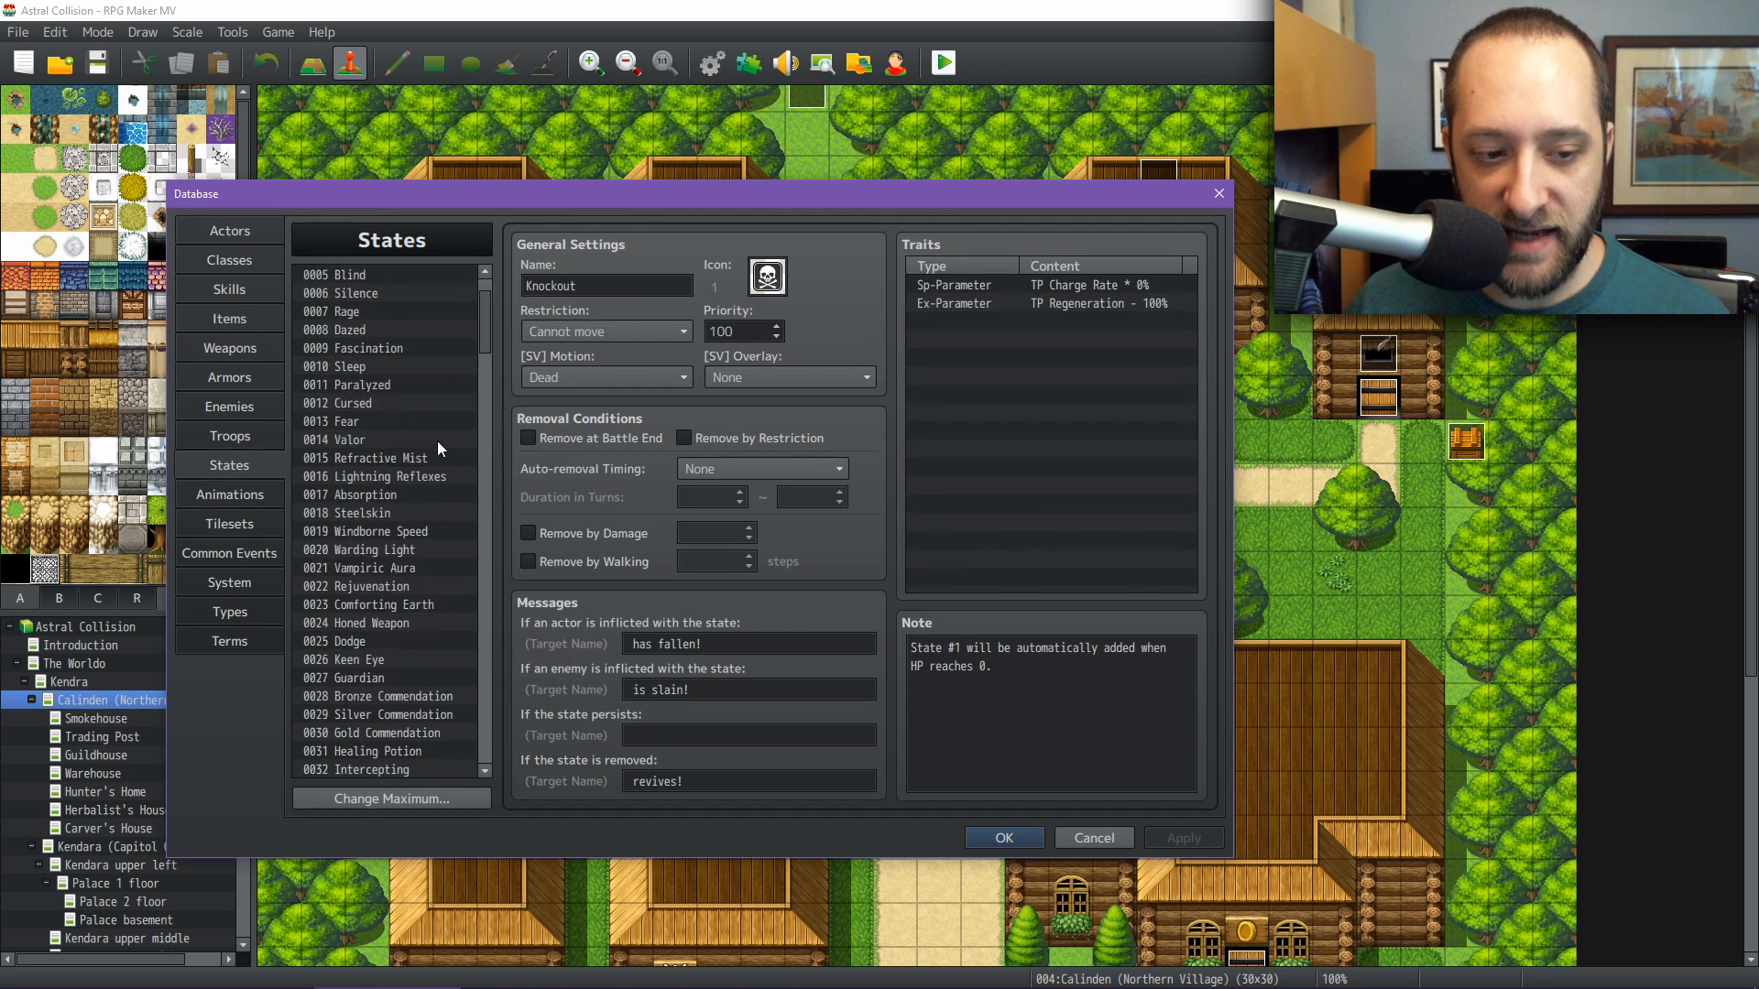
scroll(441, 496, "down", 12)
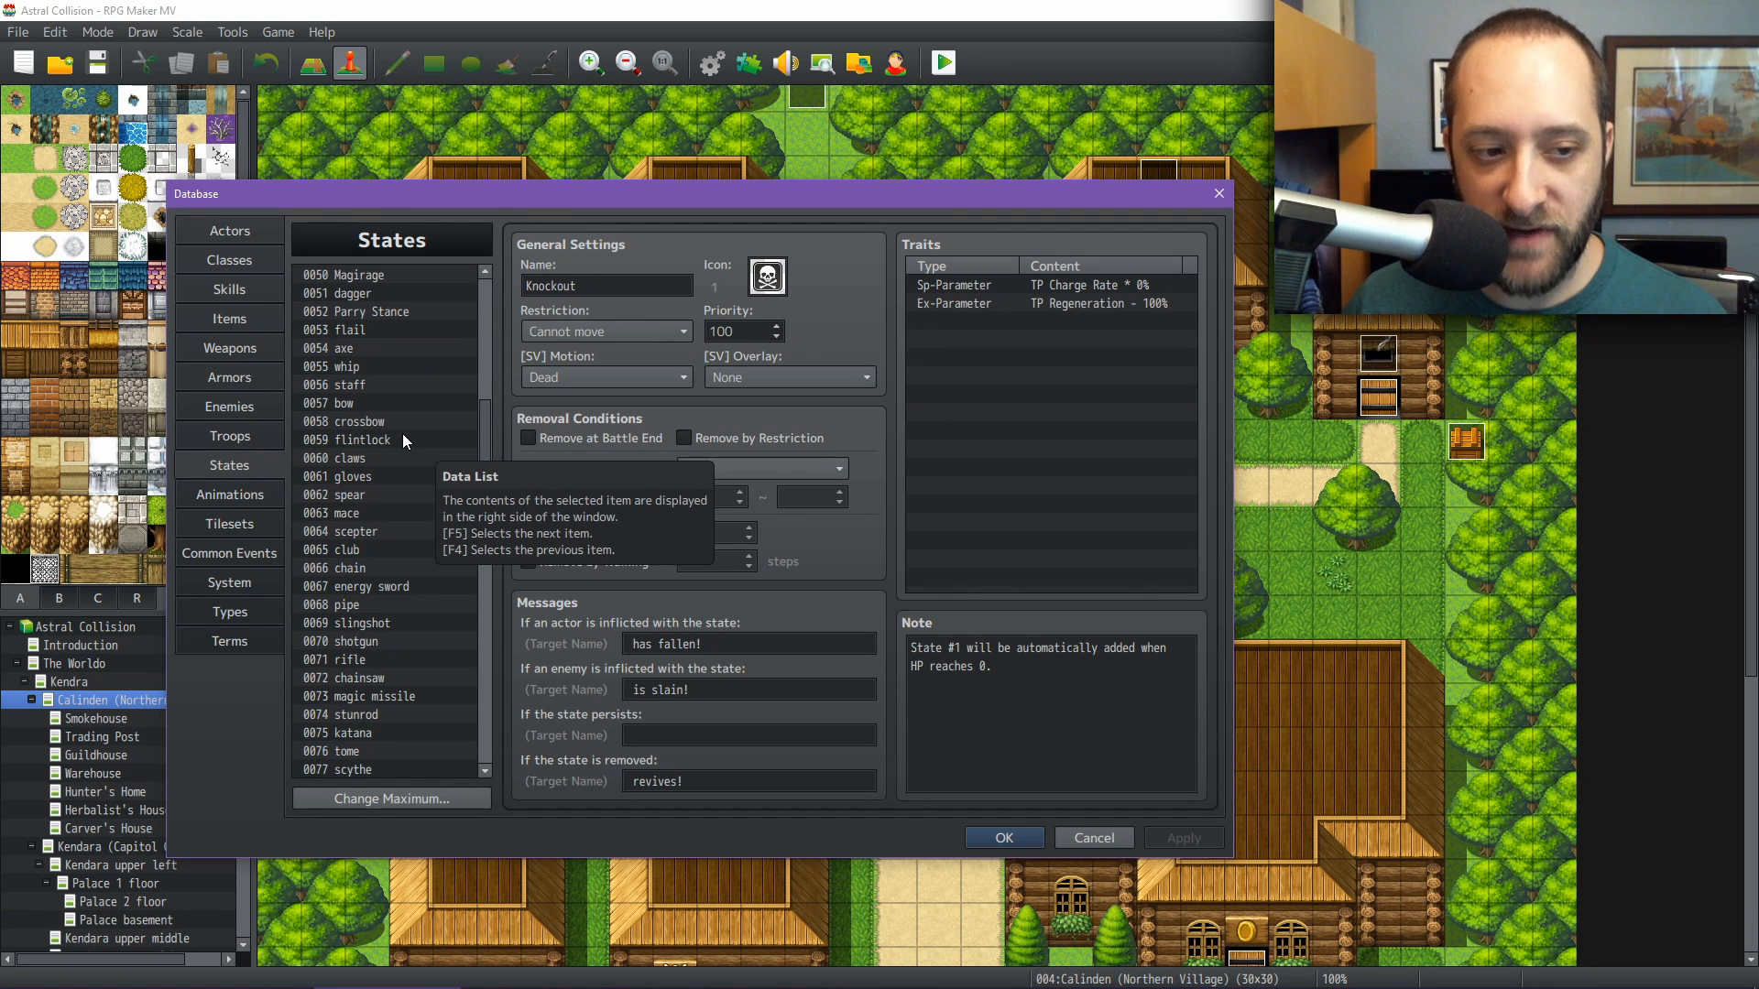
left_click(222, 320)
scroll(447, 519, "down", 3)
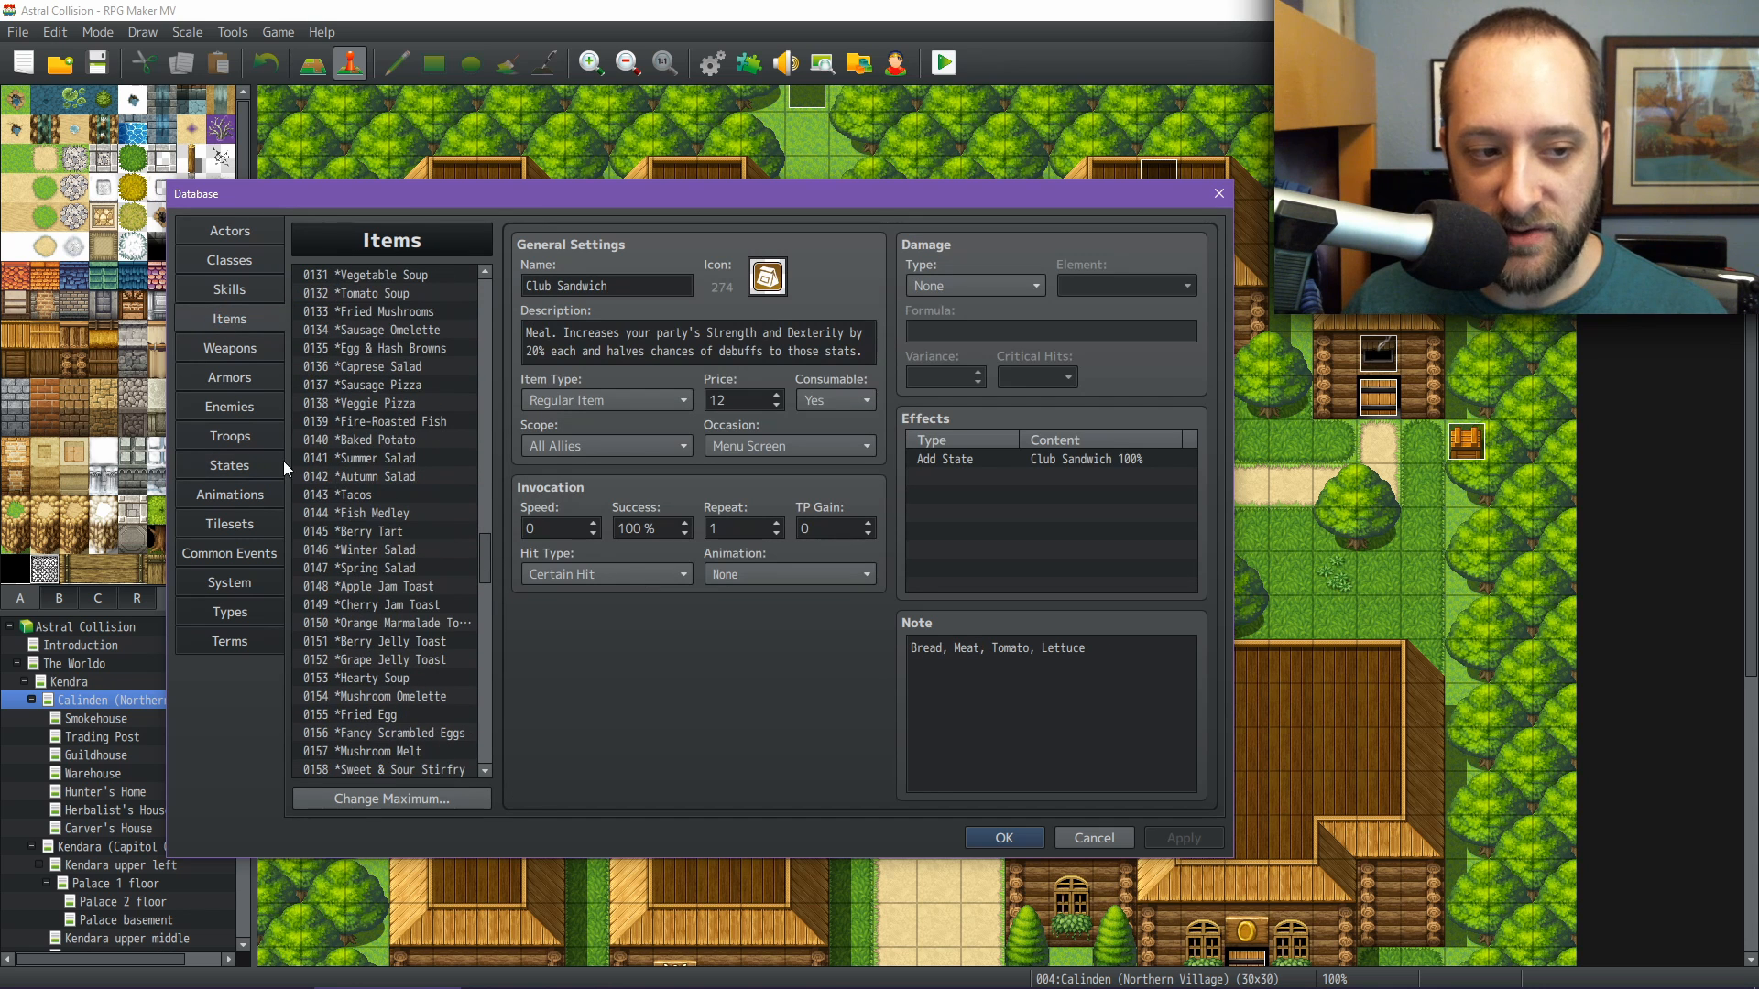
left_click(227, 464)
scroll(469, 461, "down", 2)
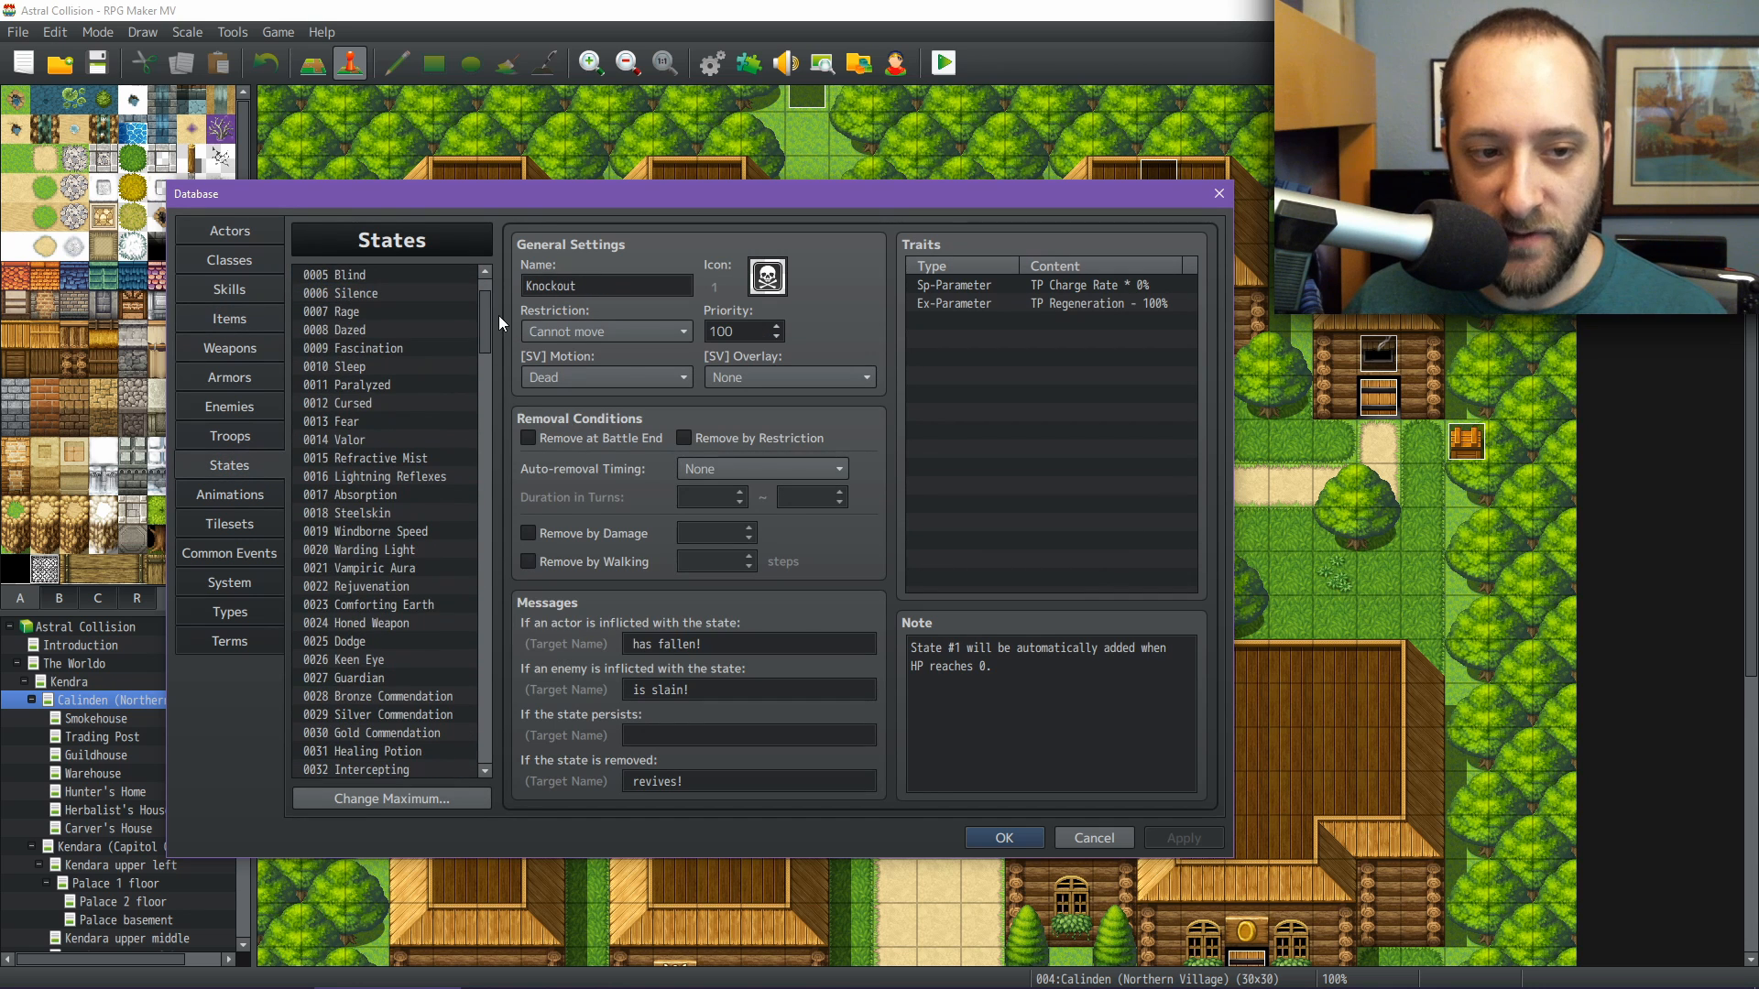
left_click_drag(488, 315, 492, 393)
scroll(492, 394, "down", 20)
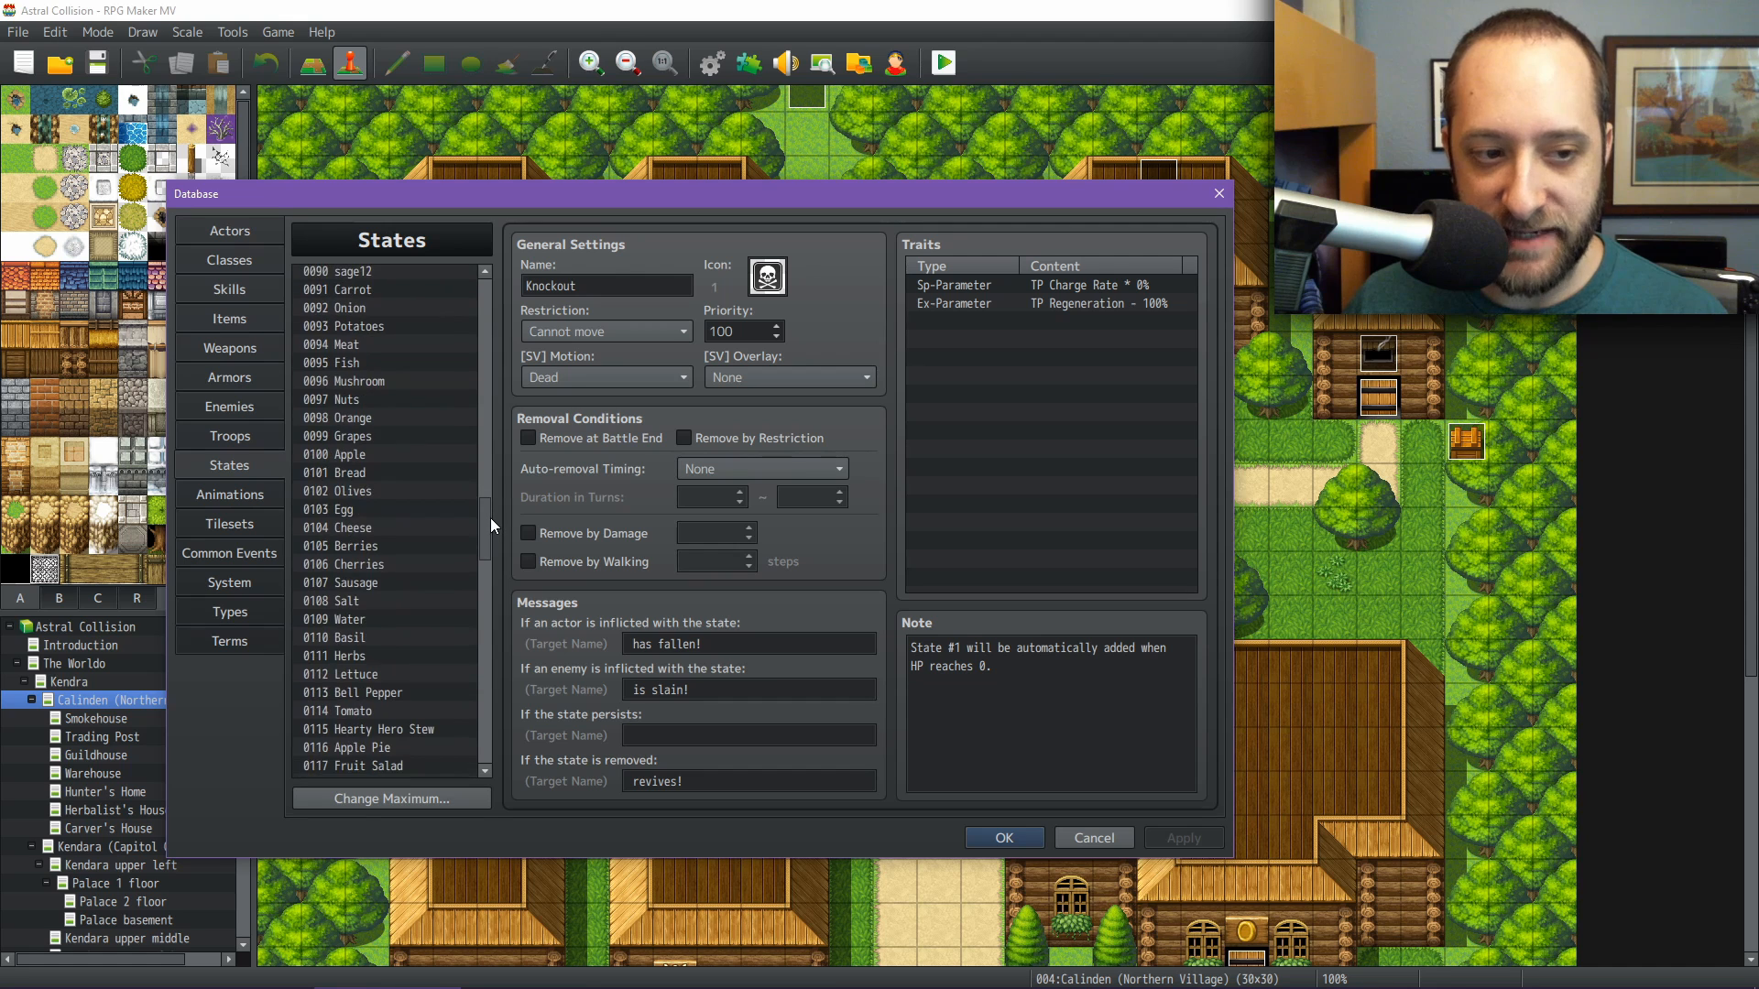
scroll(491, 519, "down", 8)
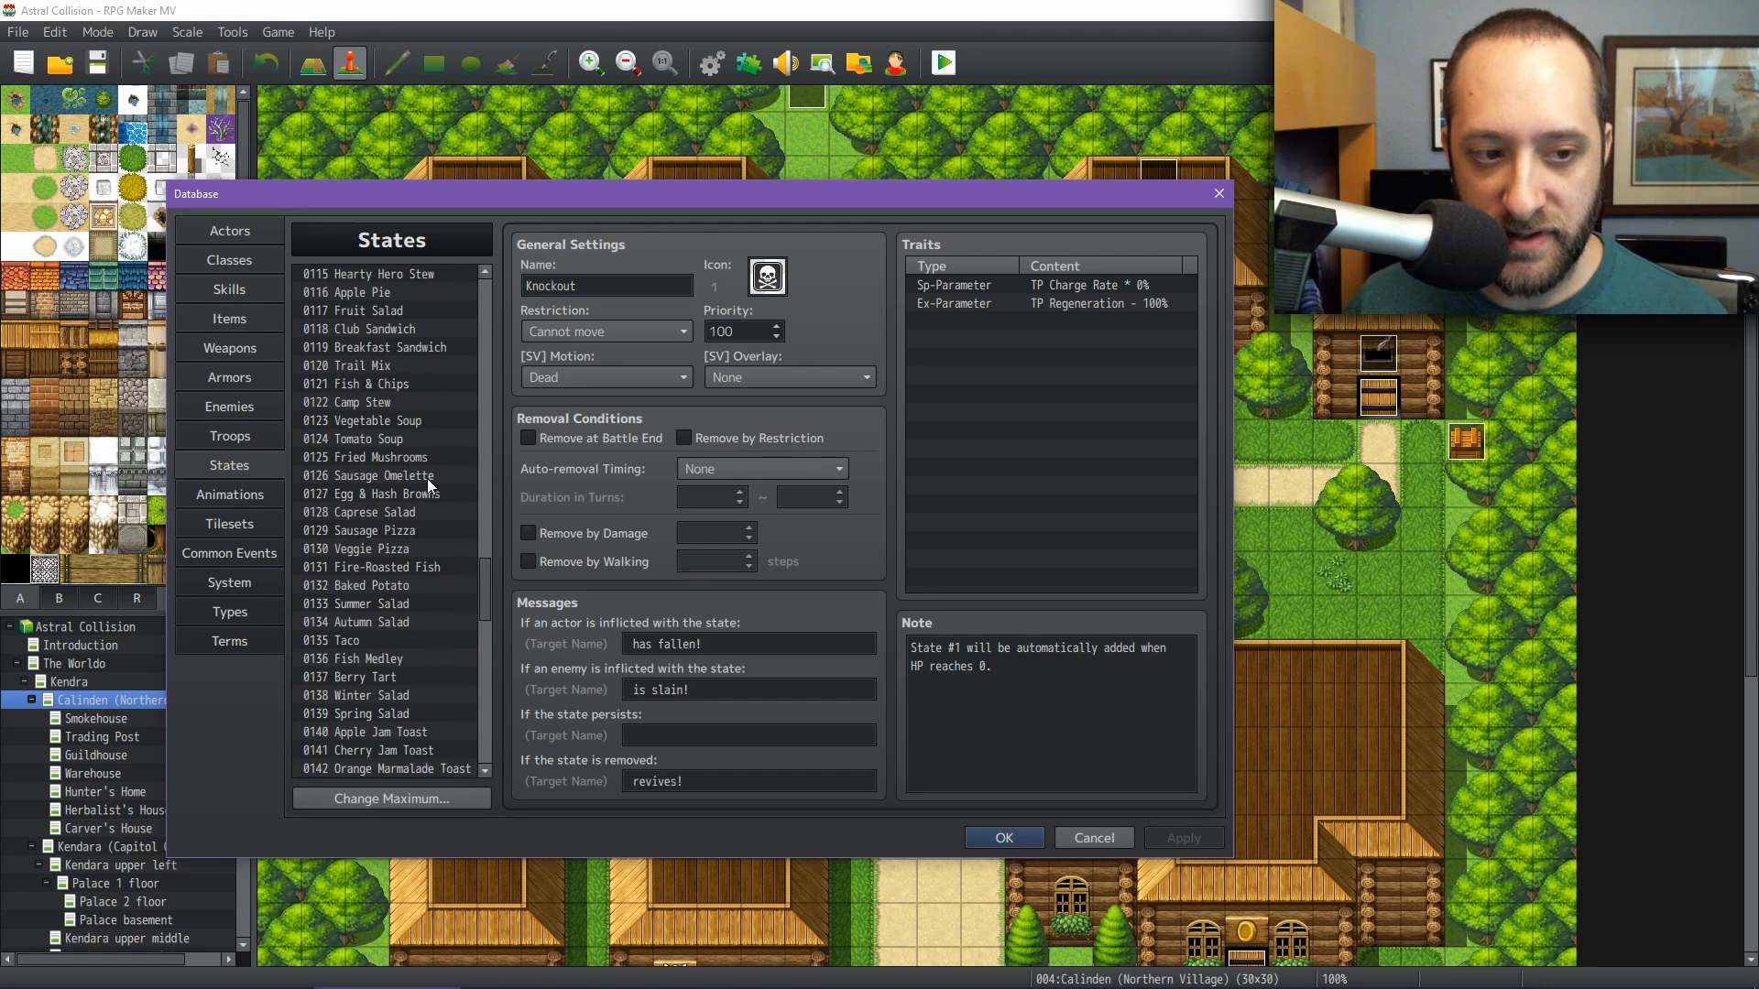
left_click(386, 330)
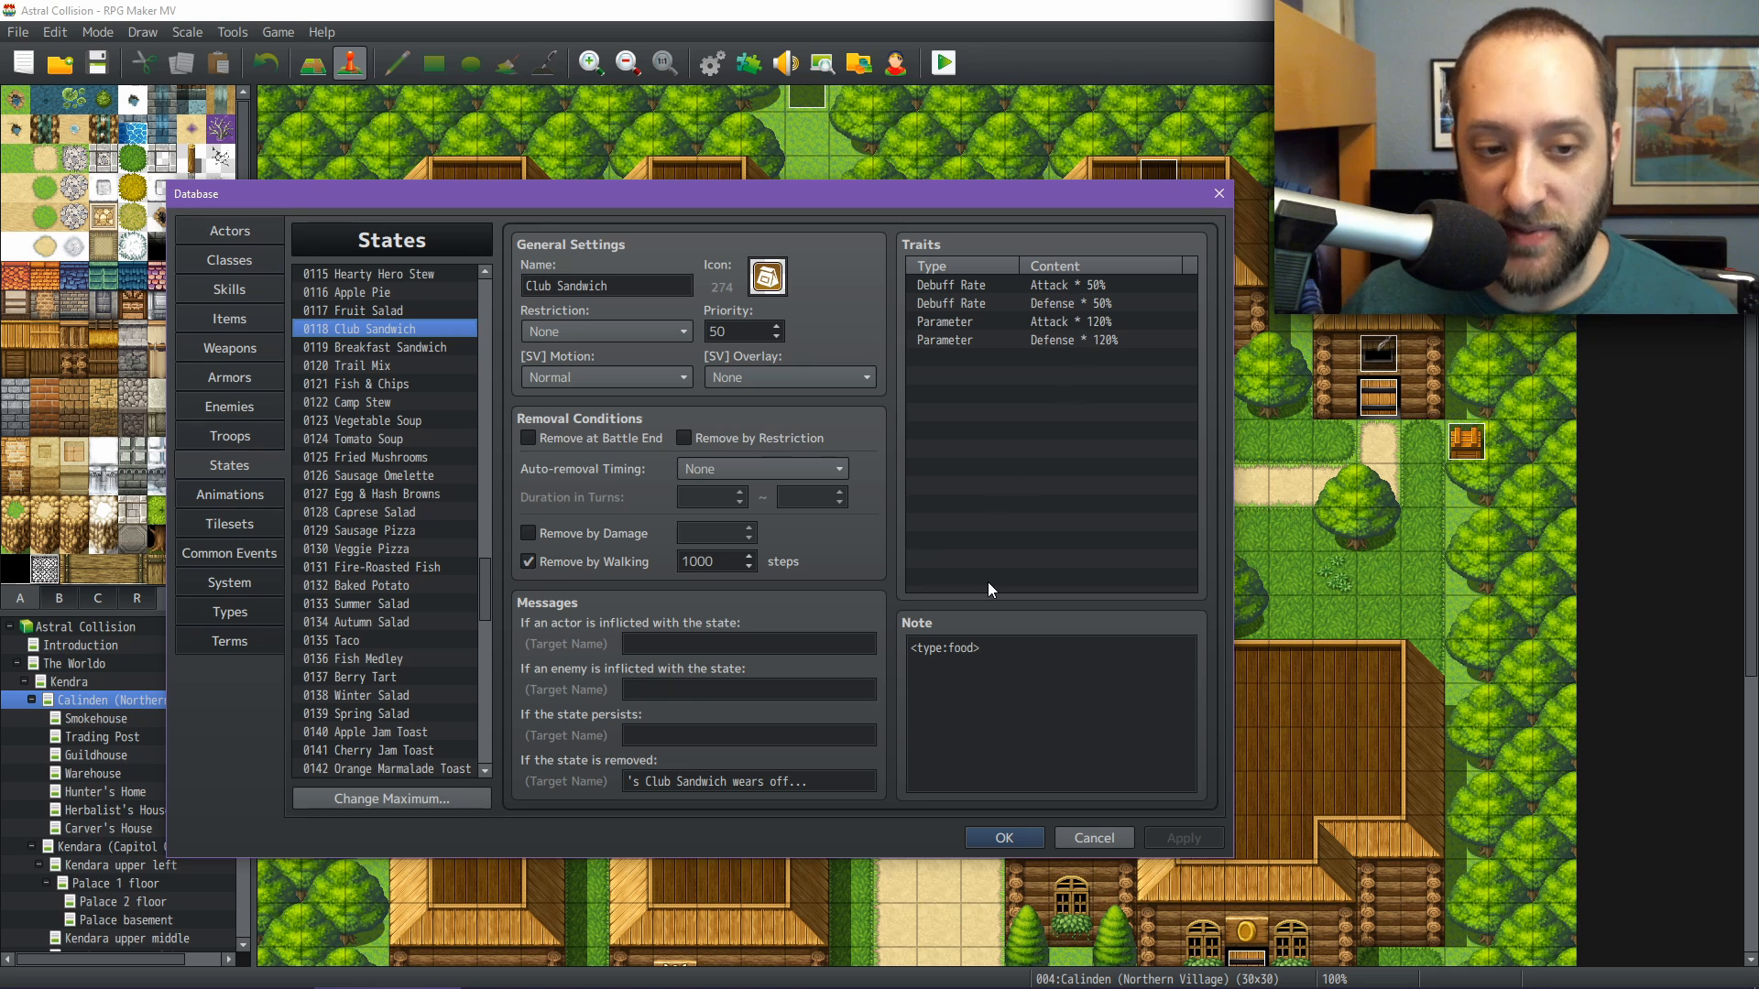
Return to the items and check the Fish & Chips, Tomato Soup, Fire-Roasted Fish, Fish Medley and Caprese Salad entries
left_click(227, 317)
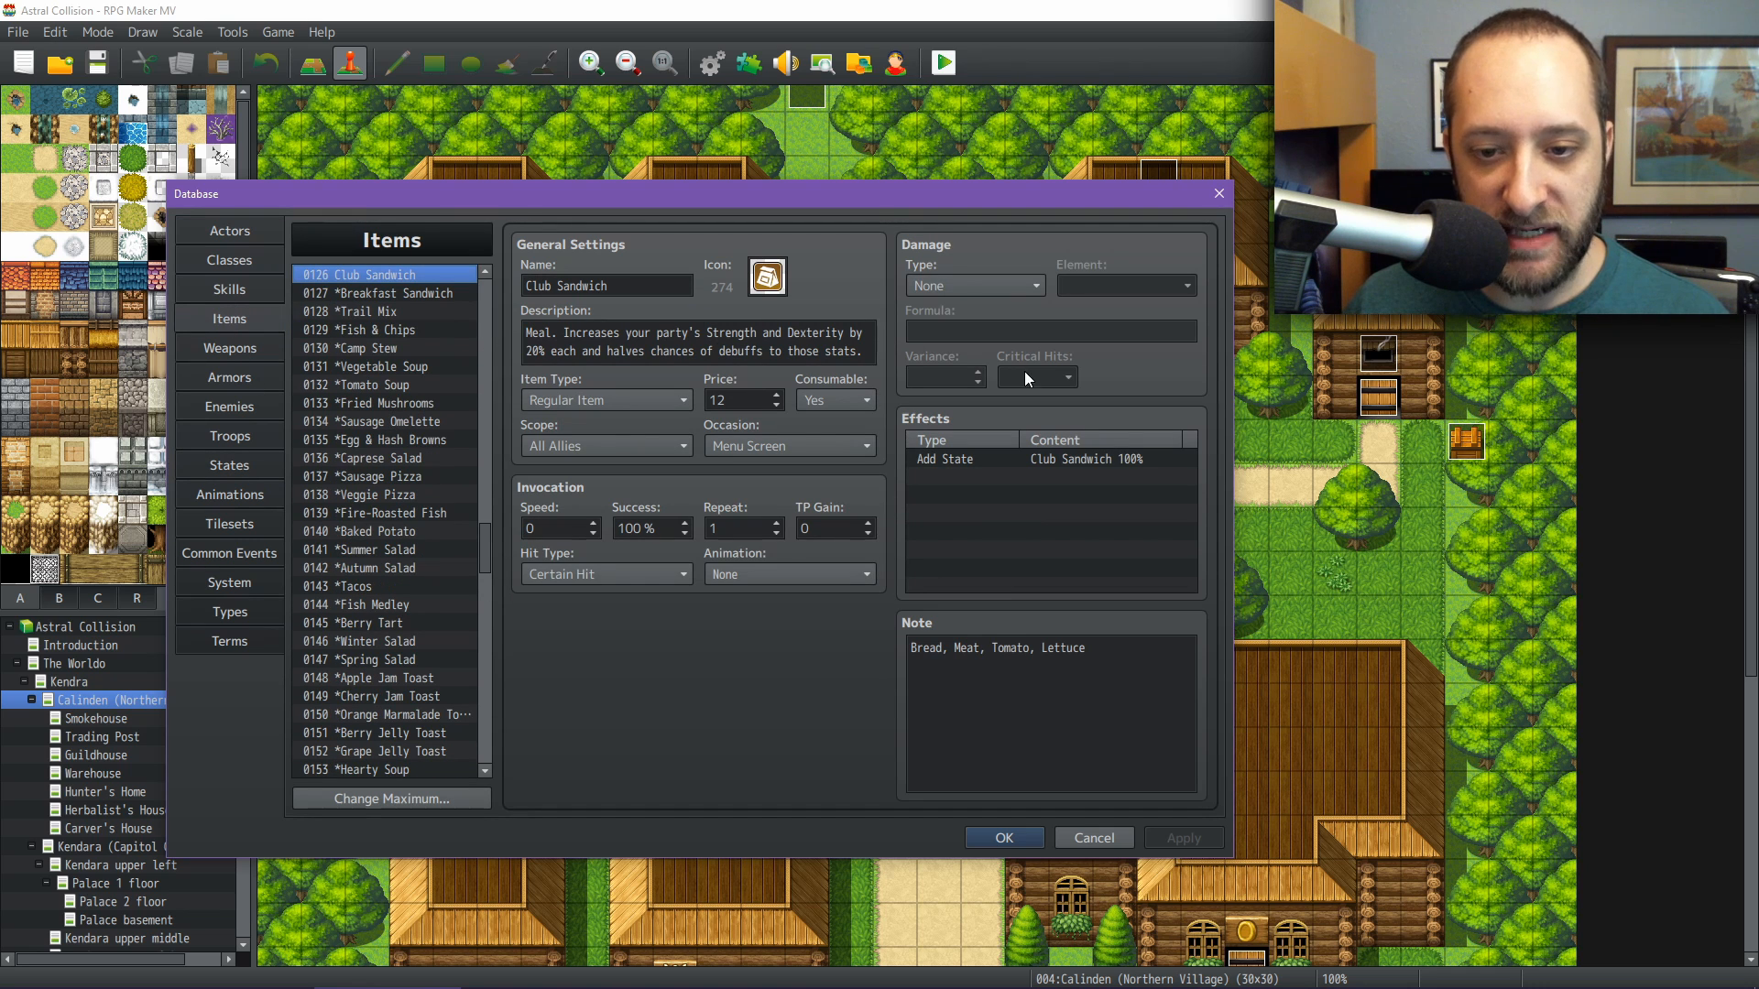
left_click(393, 332)
left_click(380, 385)
left_click(394, 513)
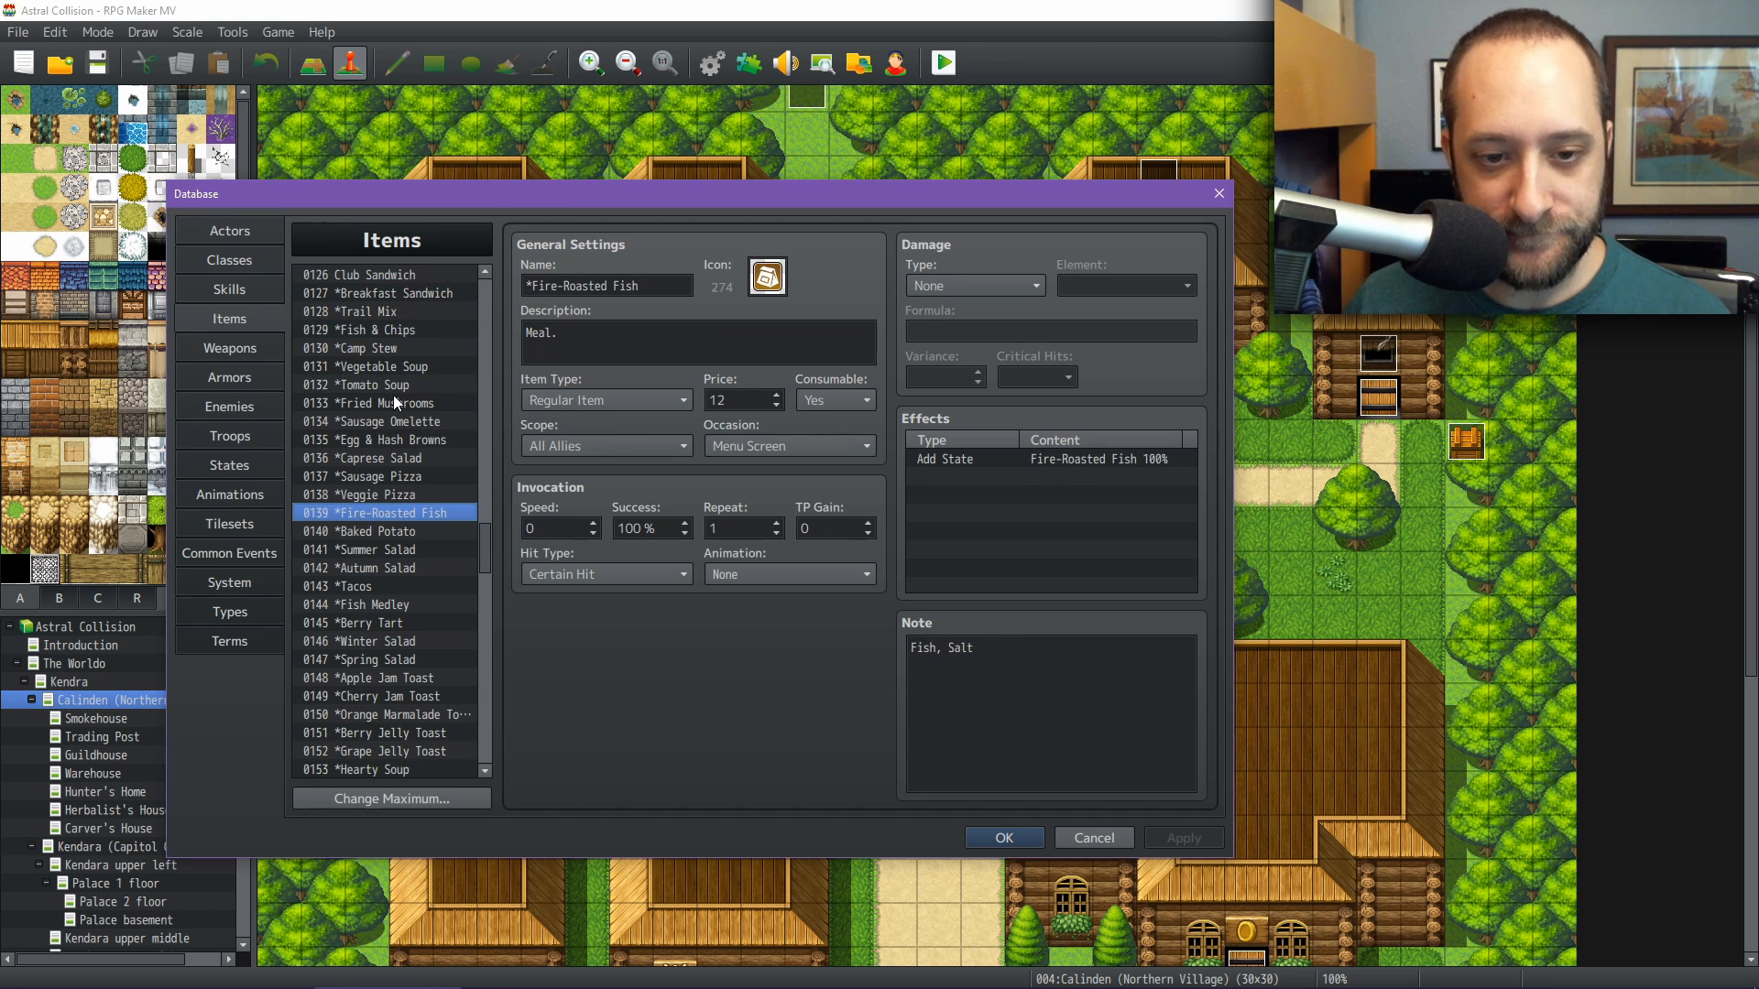
left_click(383, 601)
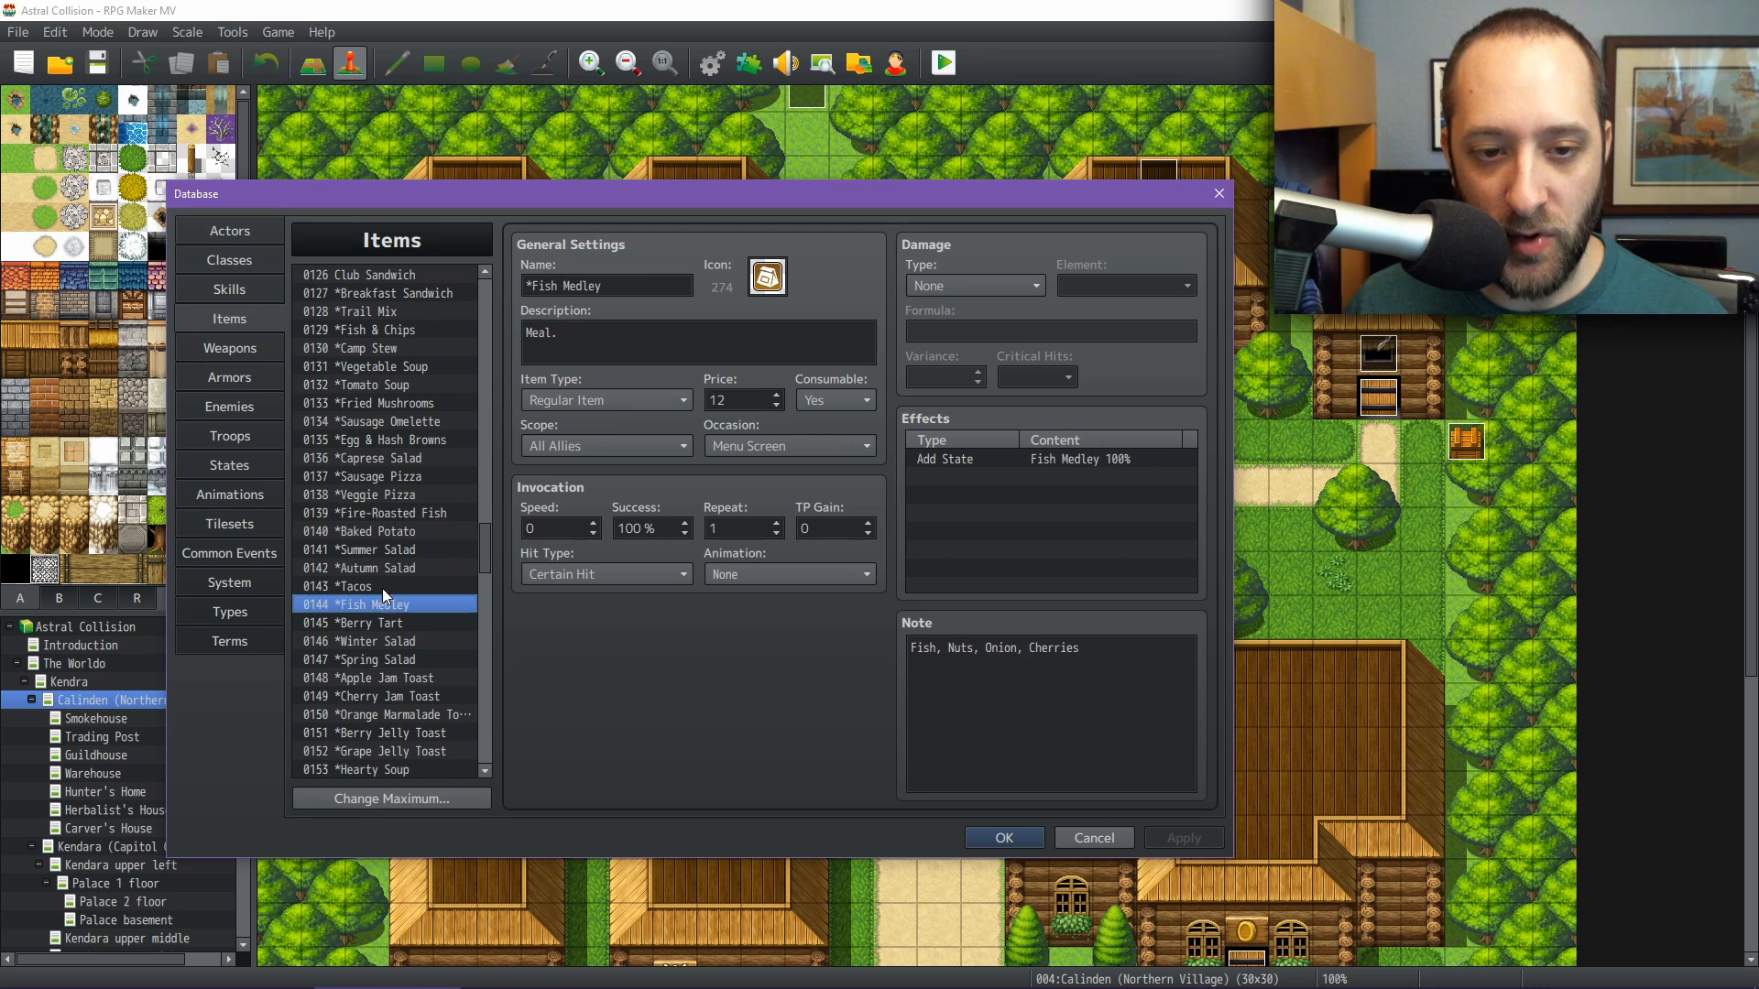
left_click(371, 455)
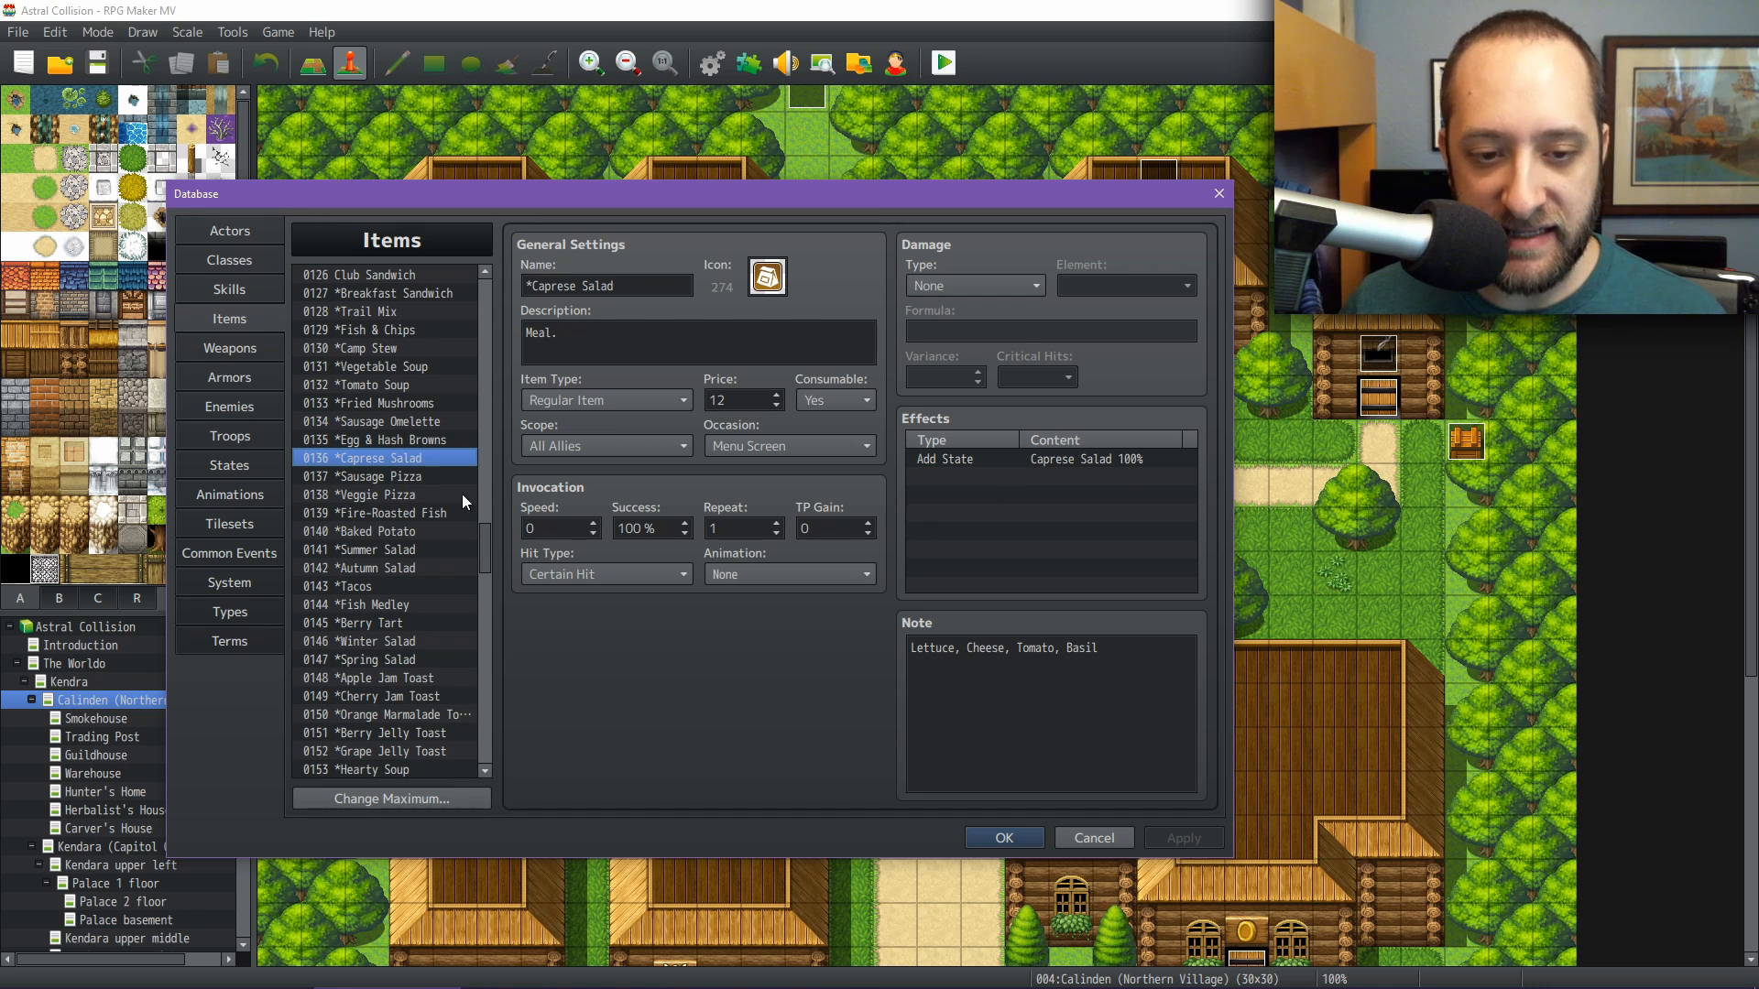
scroll(376, 634, "down", 4)
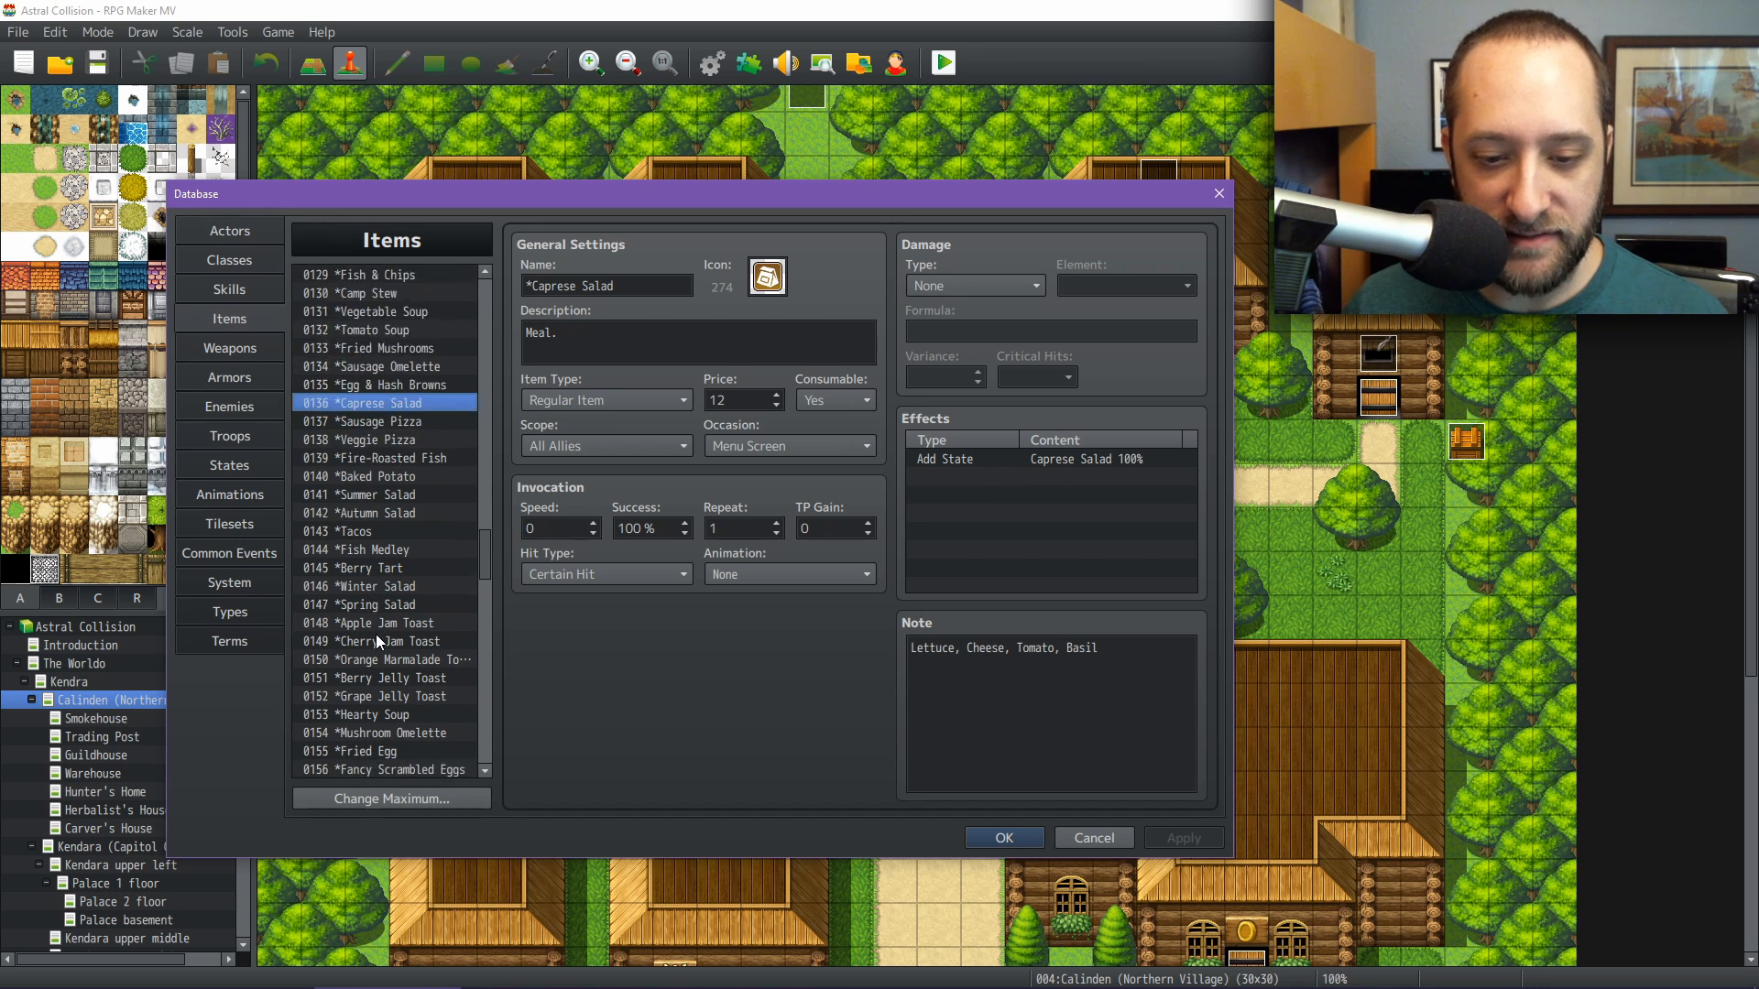
Accept and close the database, and save the project
left_click(1004, 838)
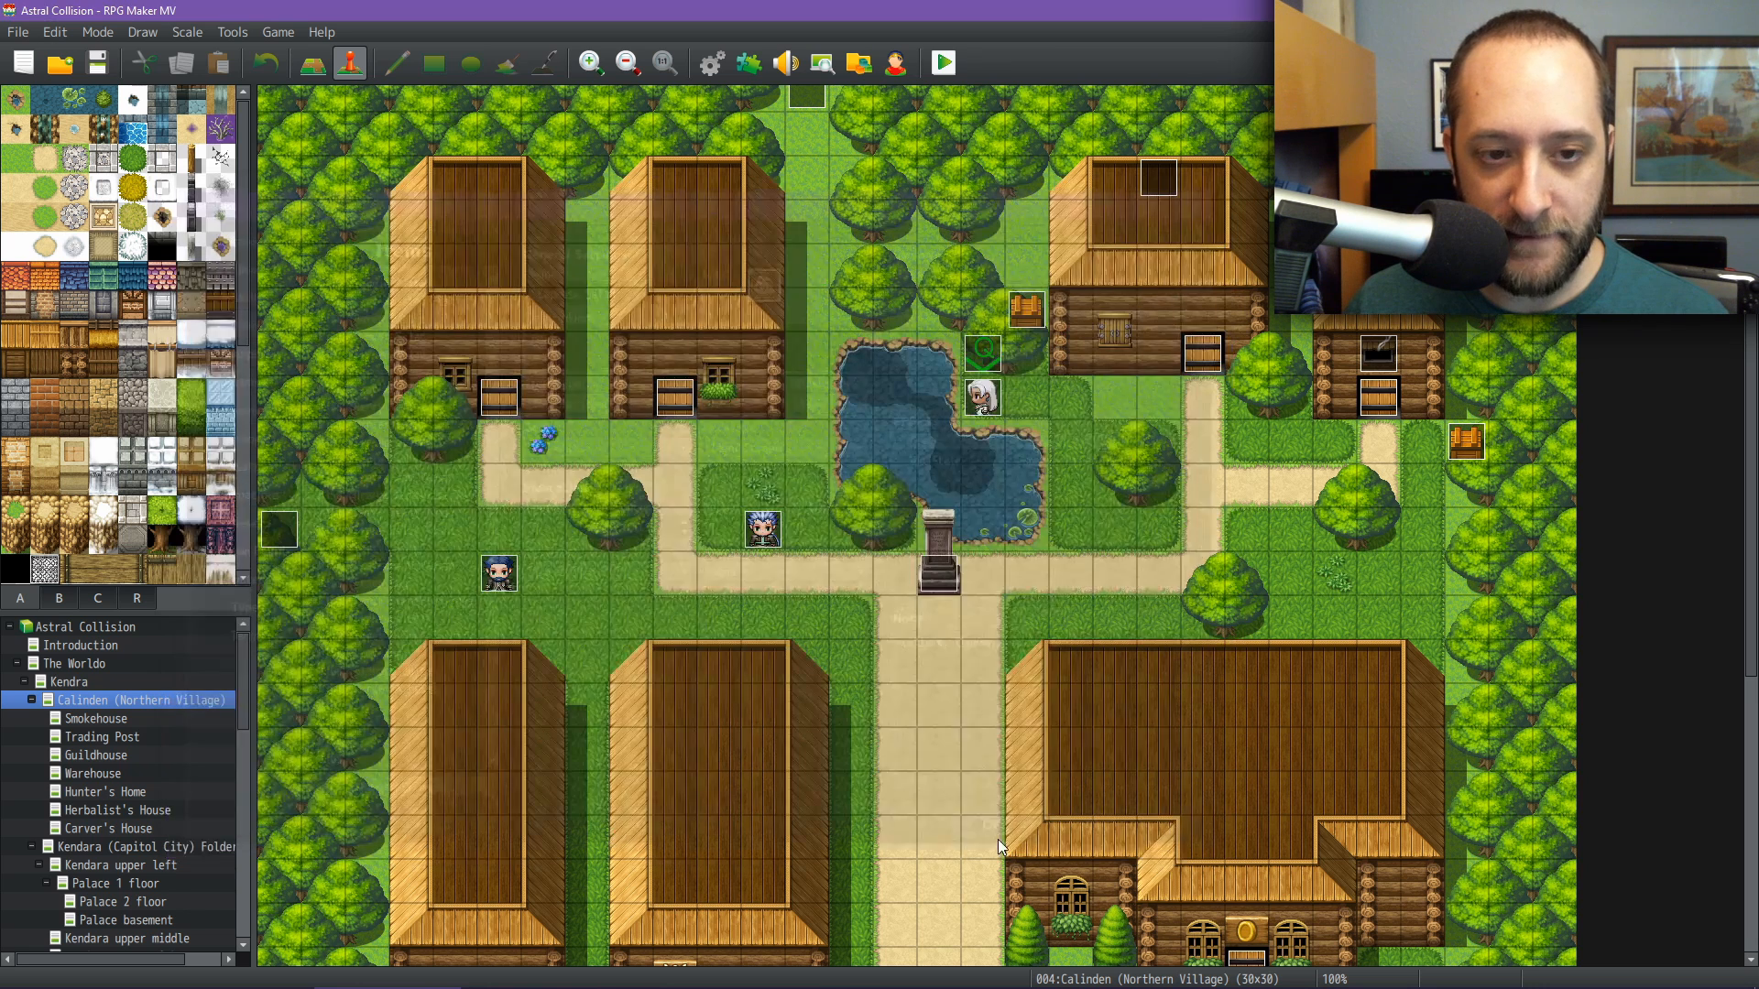
left_click(96, 62)
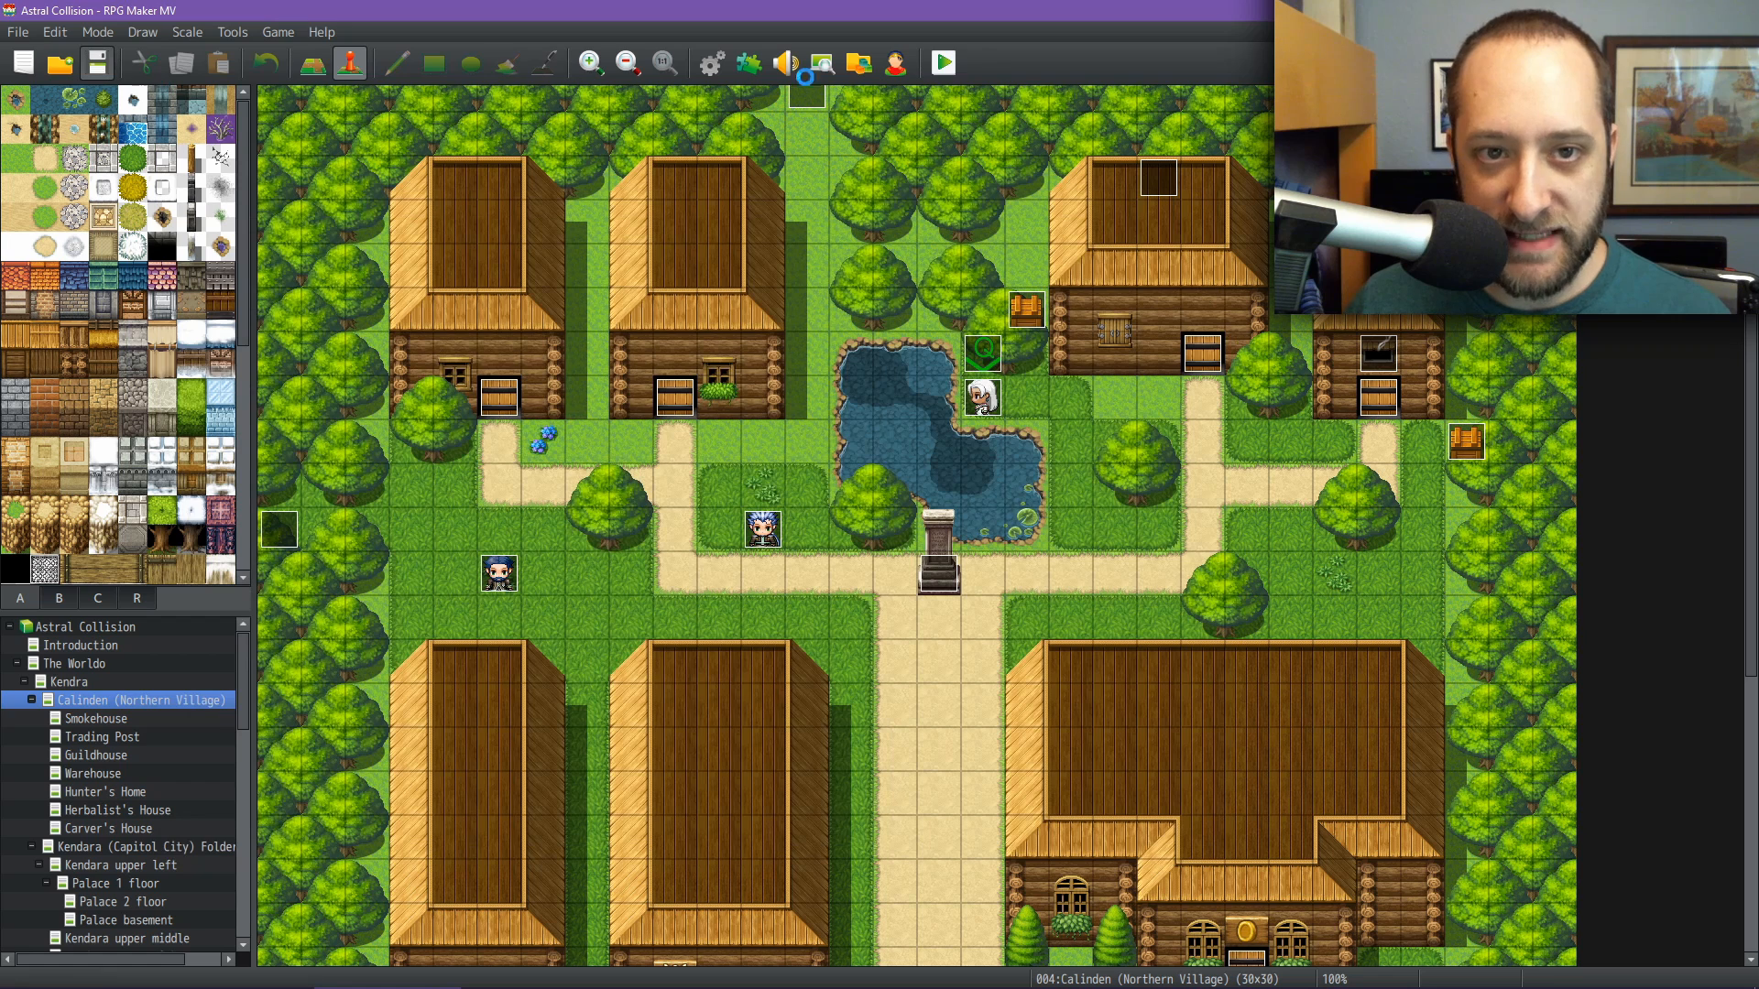
Open the UsedRecipes list of the Cooking station in the CraftingStations parameter of the Sientir_Crafting plugin
left_click(748, 62)
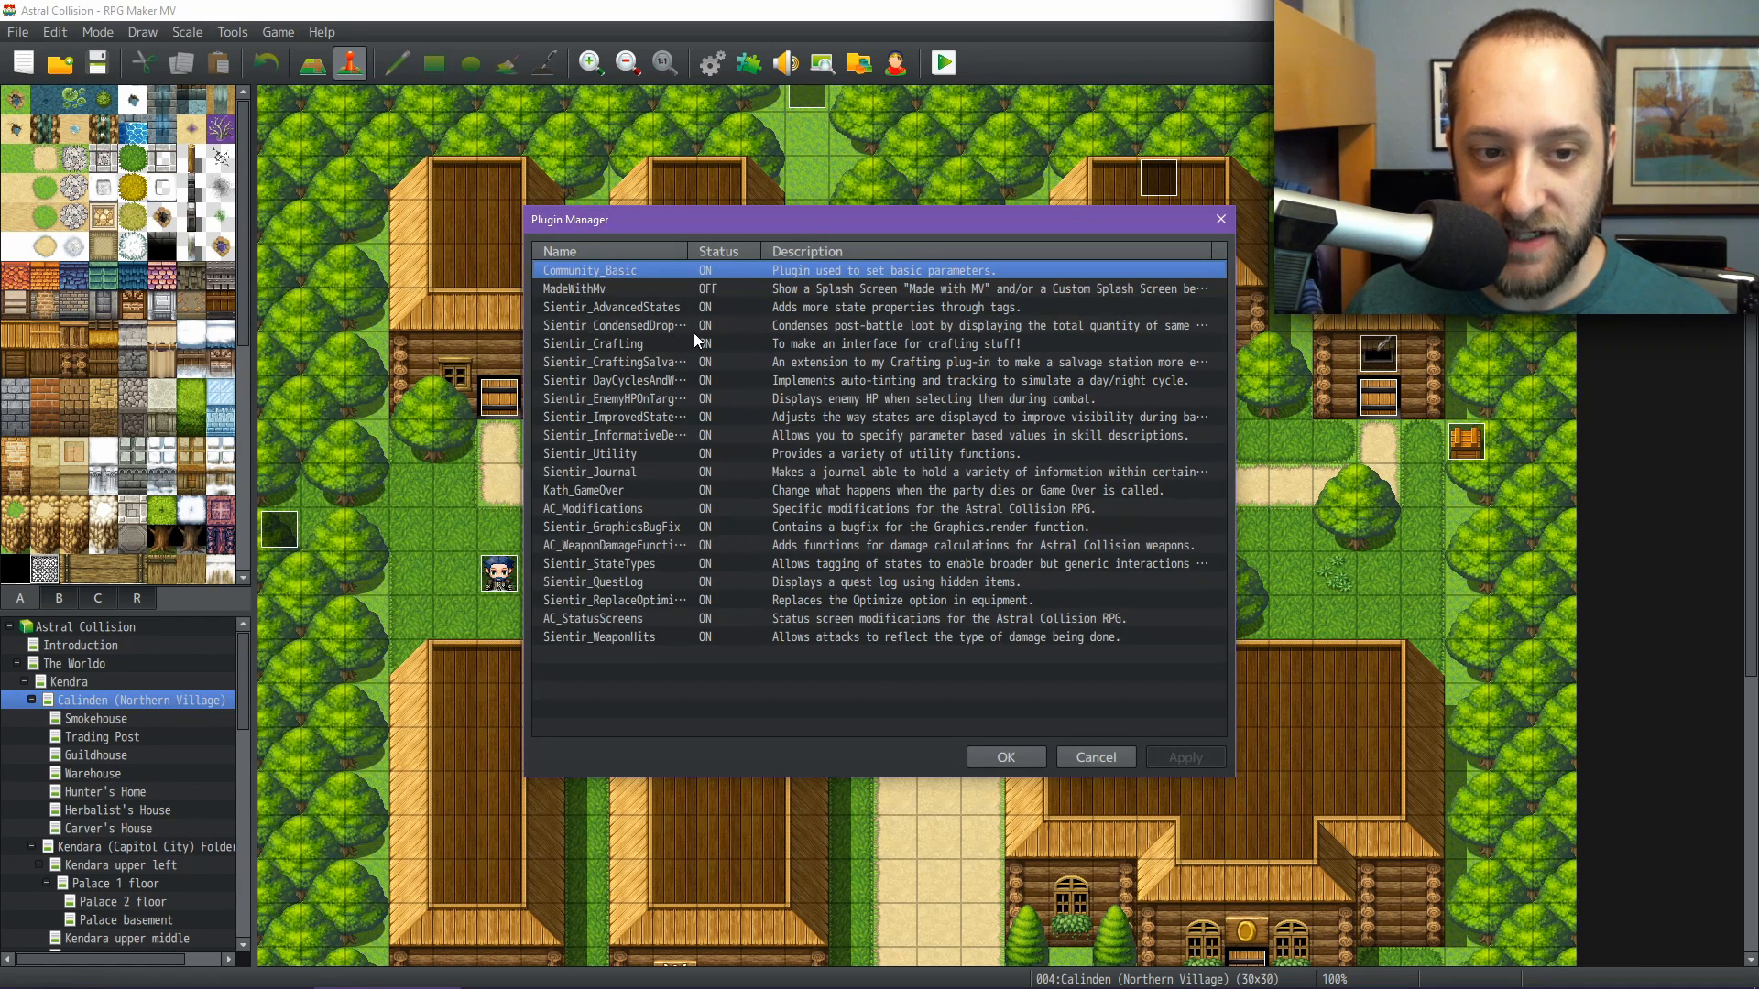
double_click(665, 341)
left_click(1031, 301)
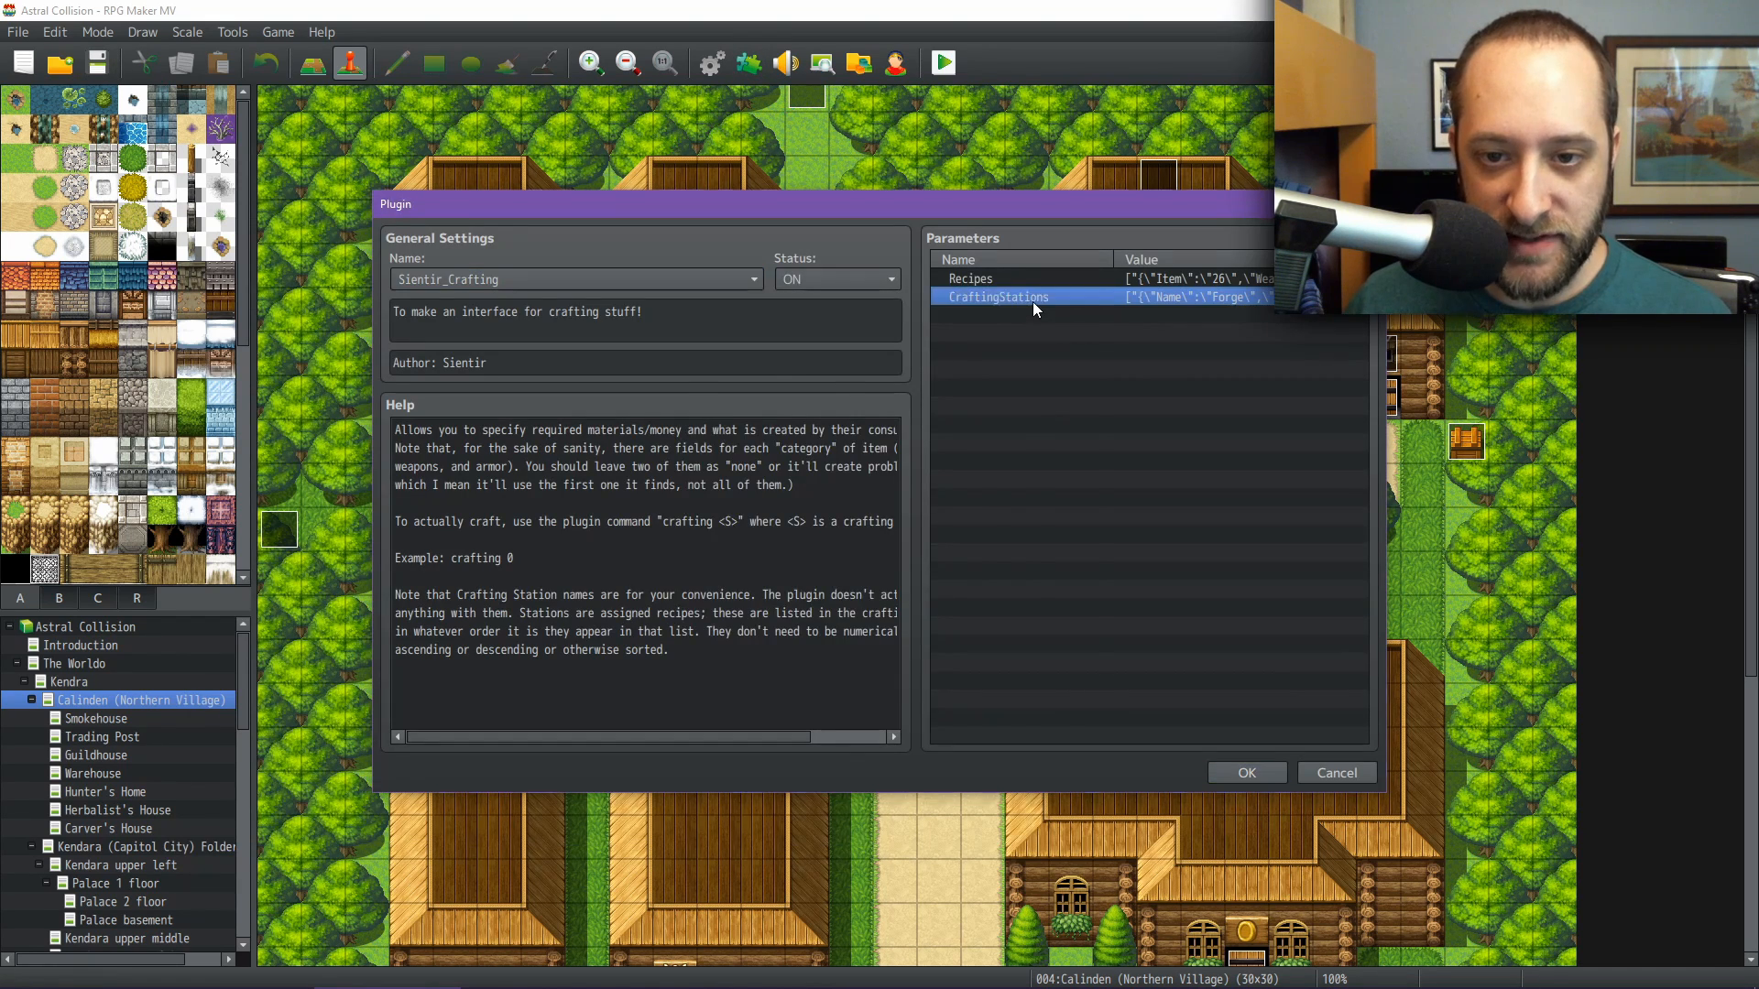
double_click(1031, 301)
double_click(841, 458)
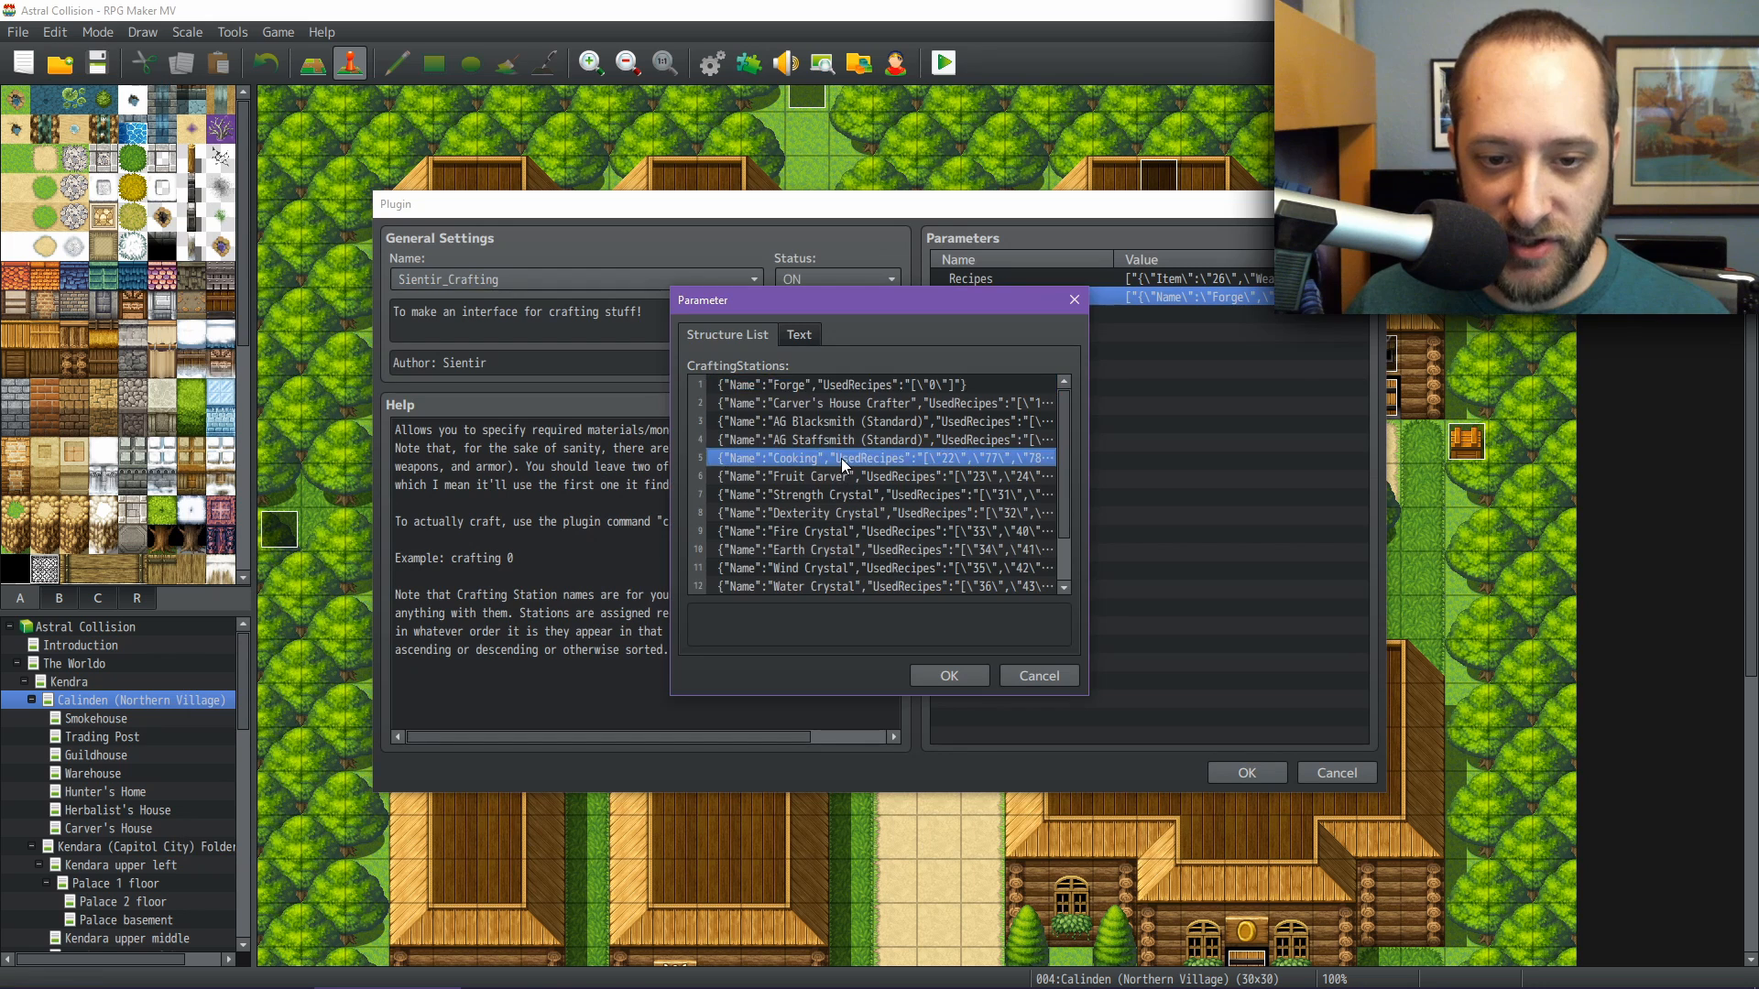
double_click(860, 422)
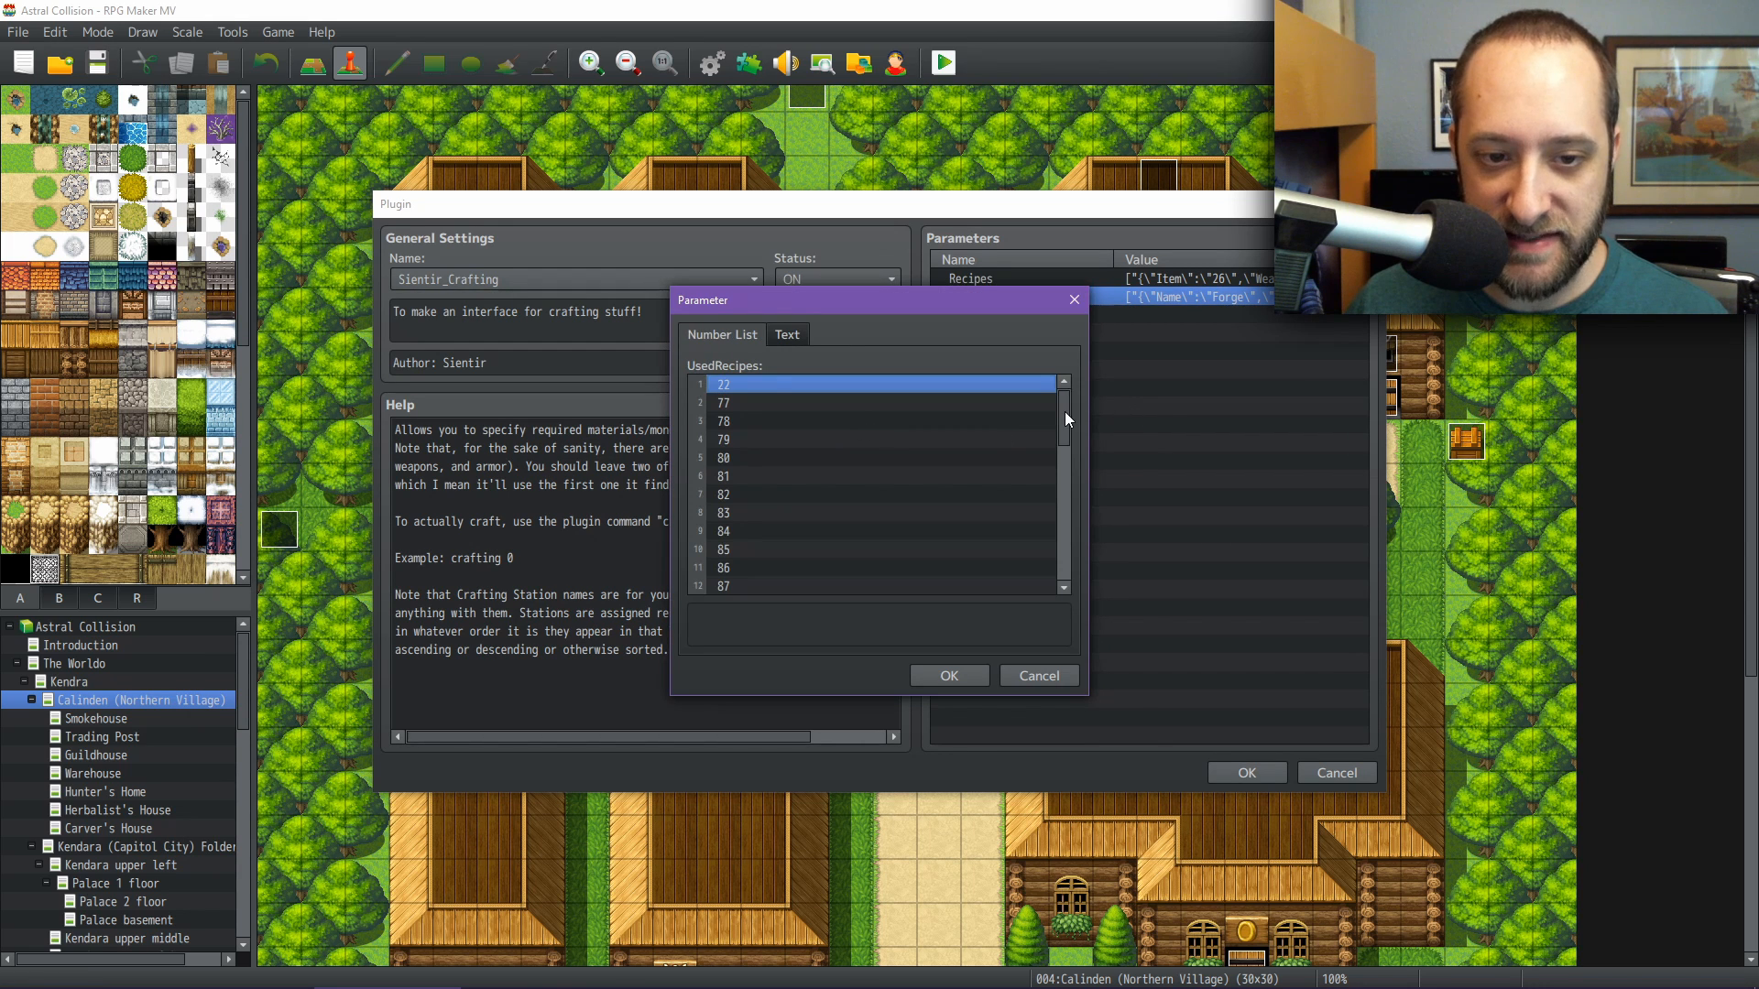
Examine the recipe numbers assigned to the Cooking station, and accept back to the CraftingStations list
mouse_move(1065, 417)
left_mouse_down()
mouse_move(1048, 609)
mouse_move(1046, 414)
left_mouse_up()
left_click(1046, 386)
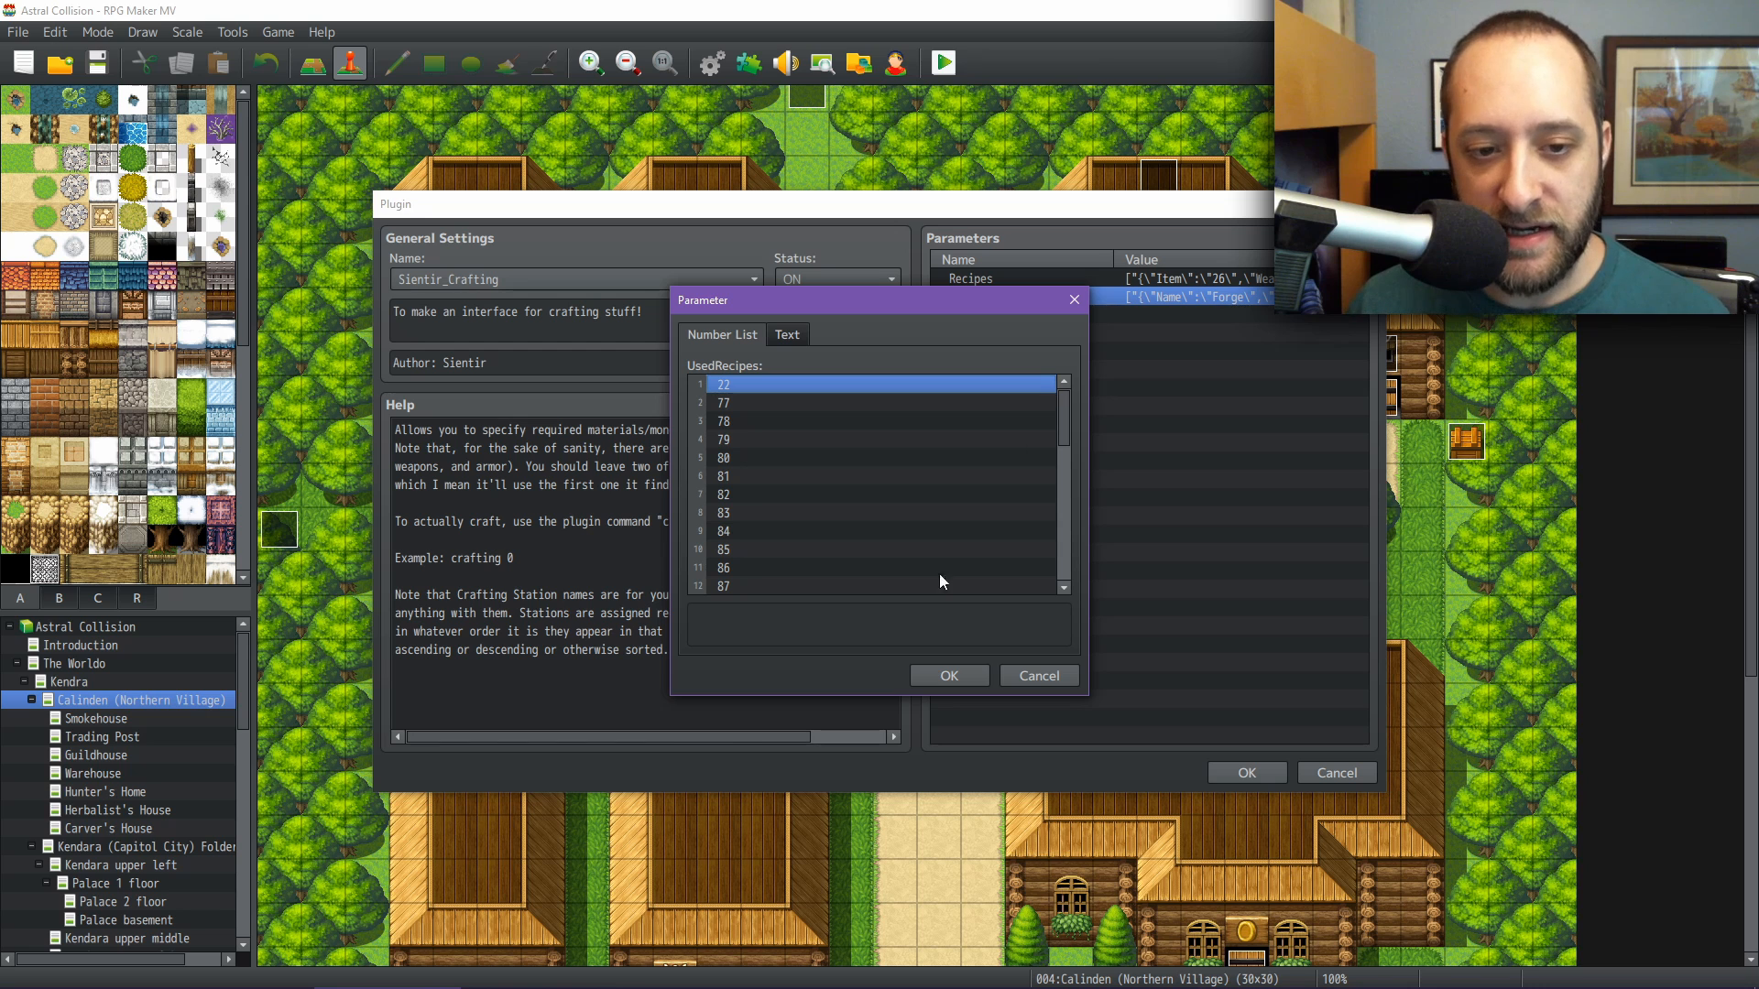
left_click(937, 679)
left_click(931, 674)
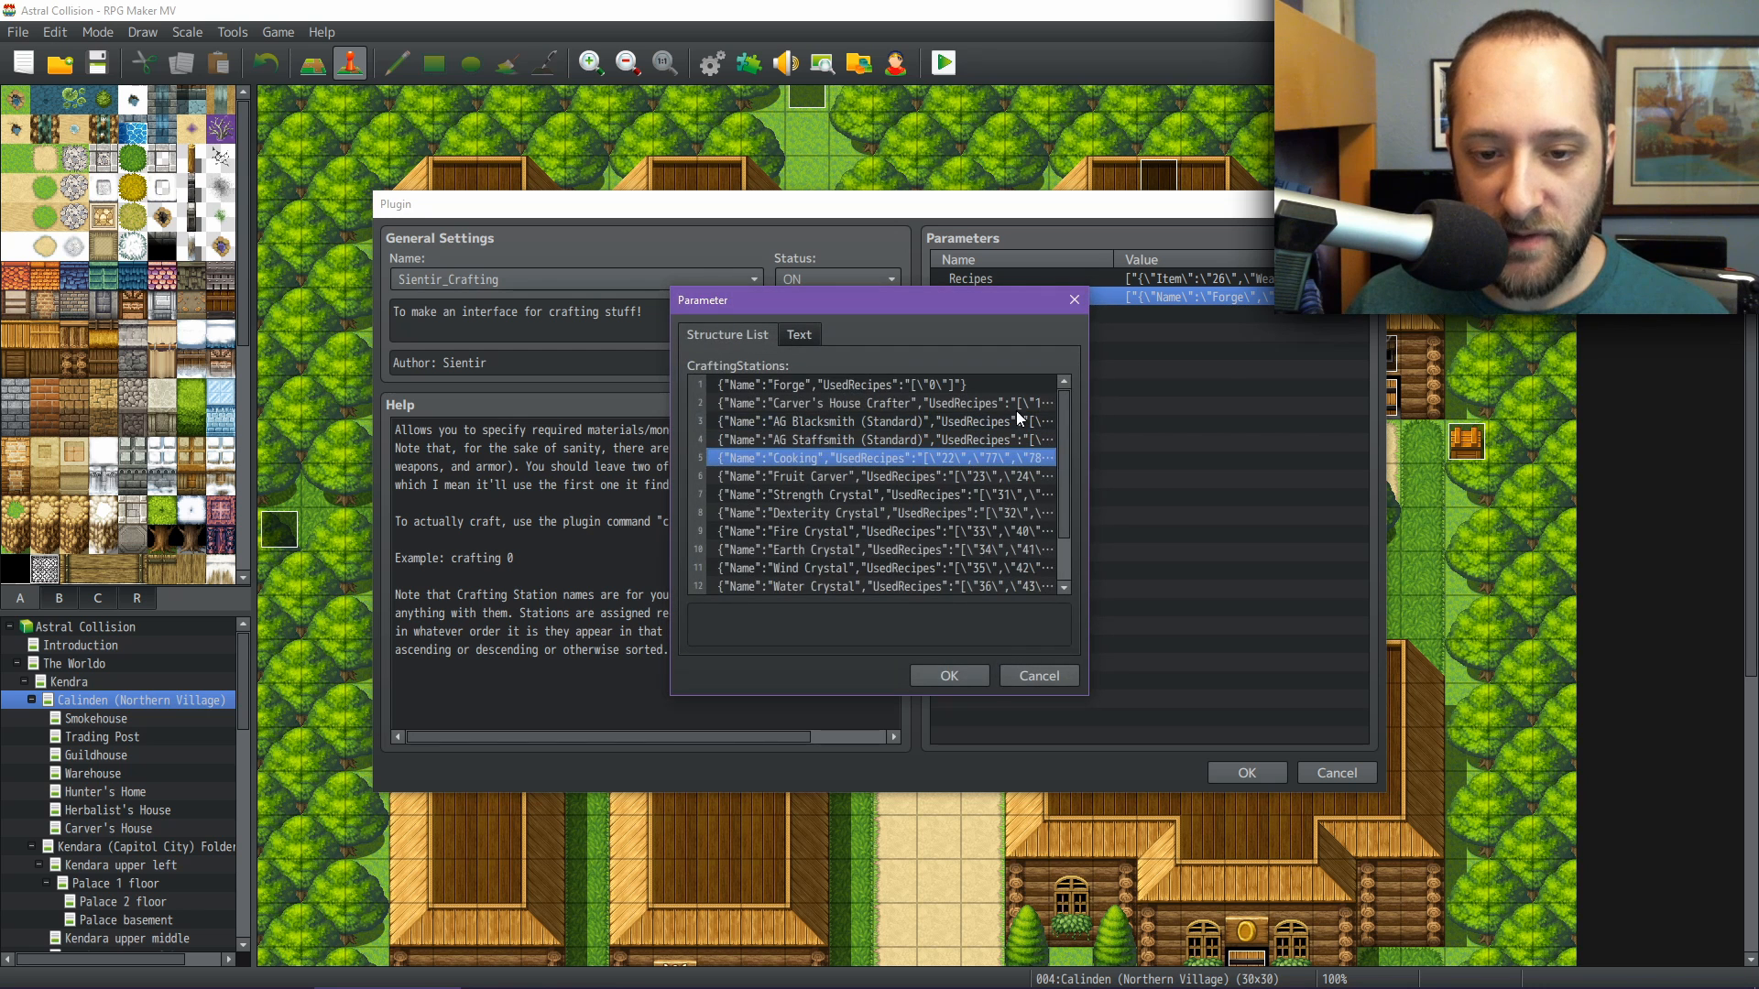
Accept the CraftingStations list and open entry 78, the recipe for item 126, in the Recipes parameter
left_click(947, 676)
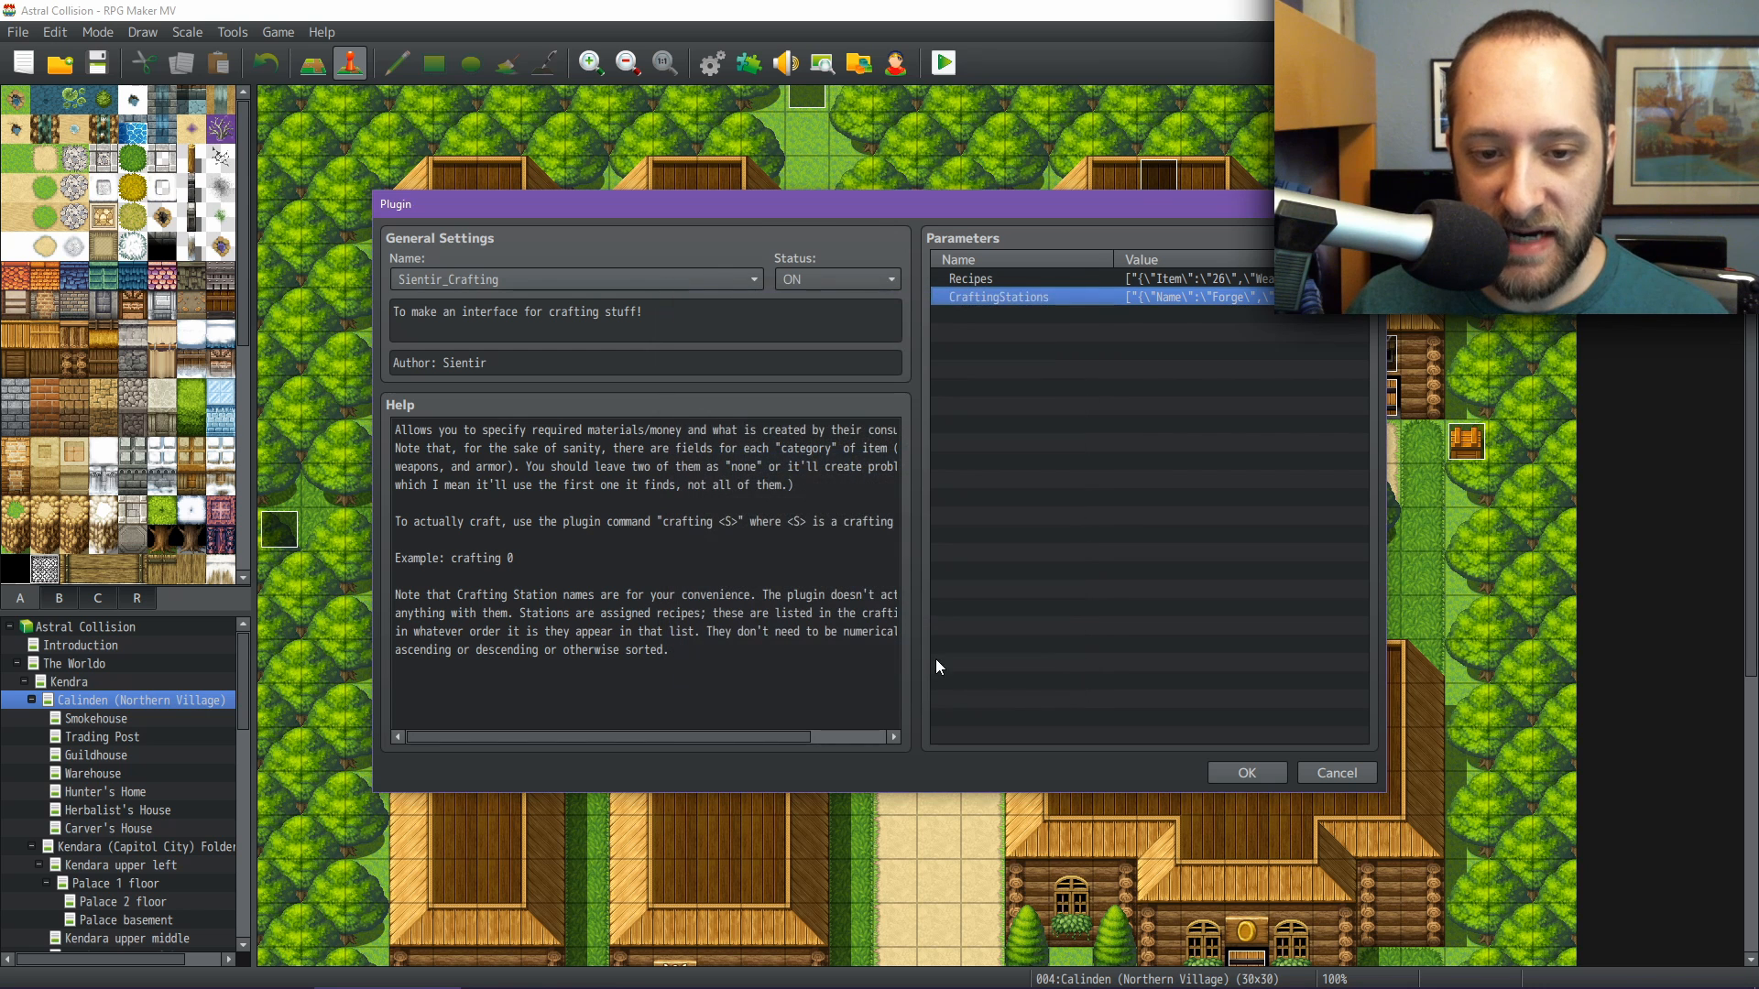
double_click(1105, 277)
left_click_drag(1067, 399, 1036, 516)
left_click(868, 529)
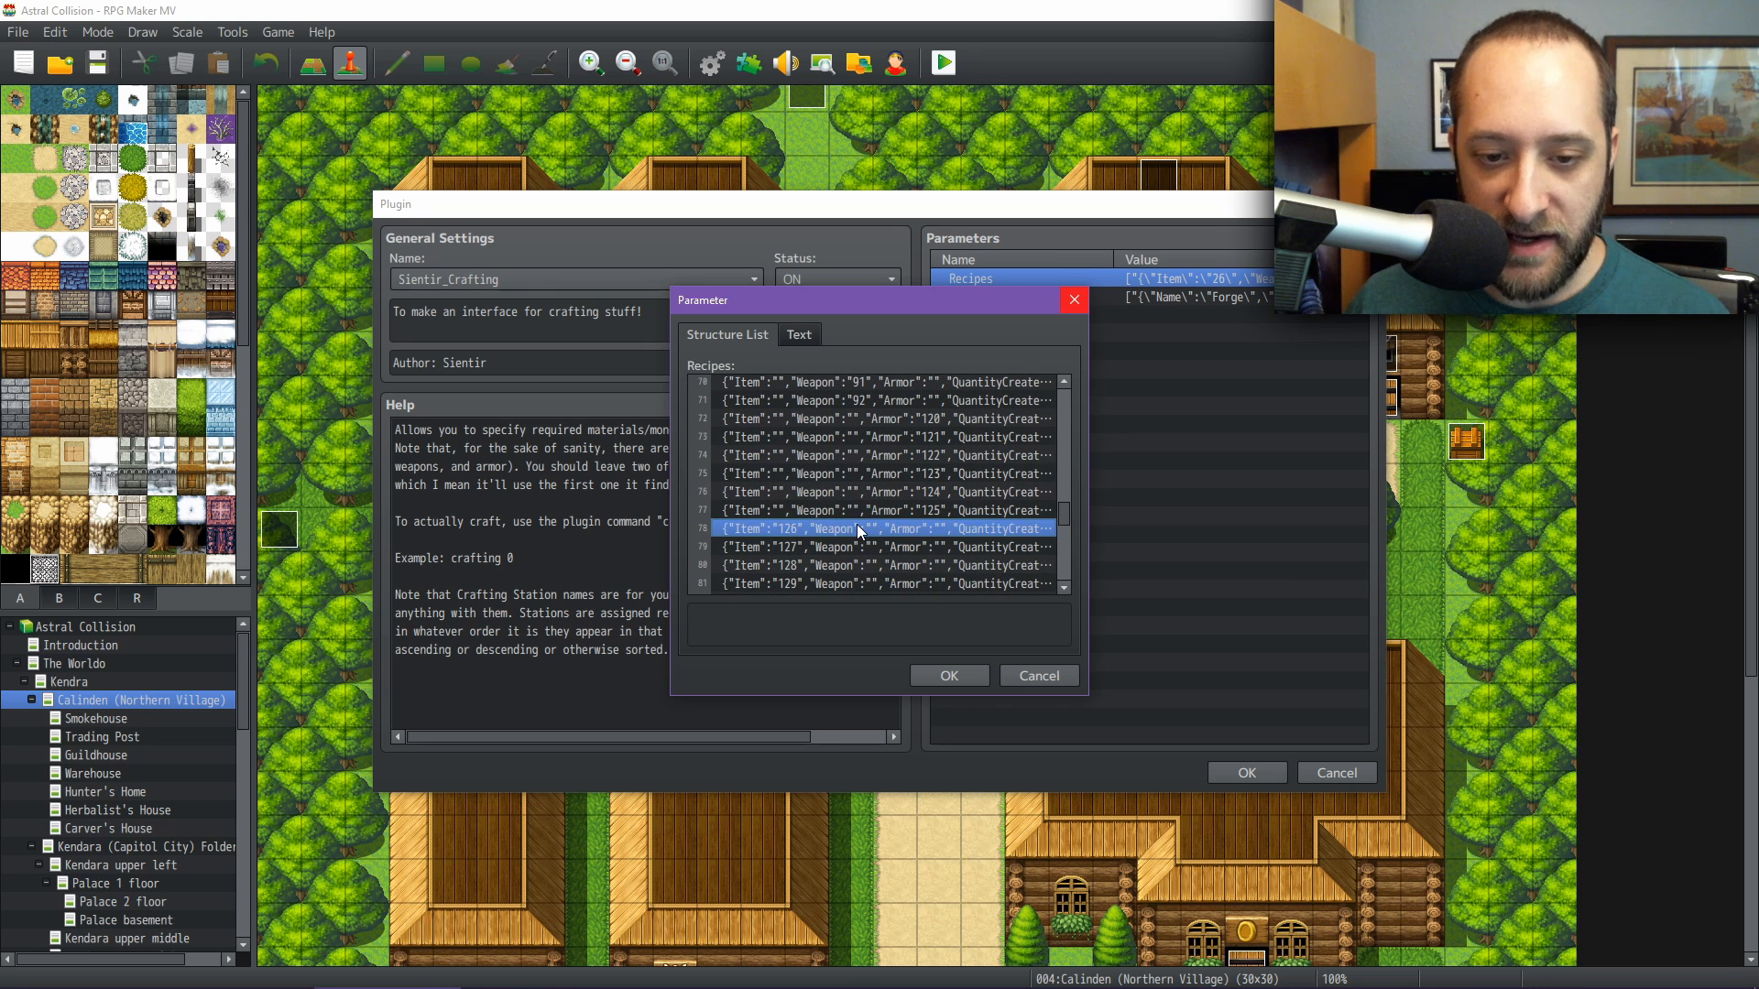
double_click(856, 529)
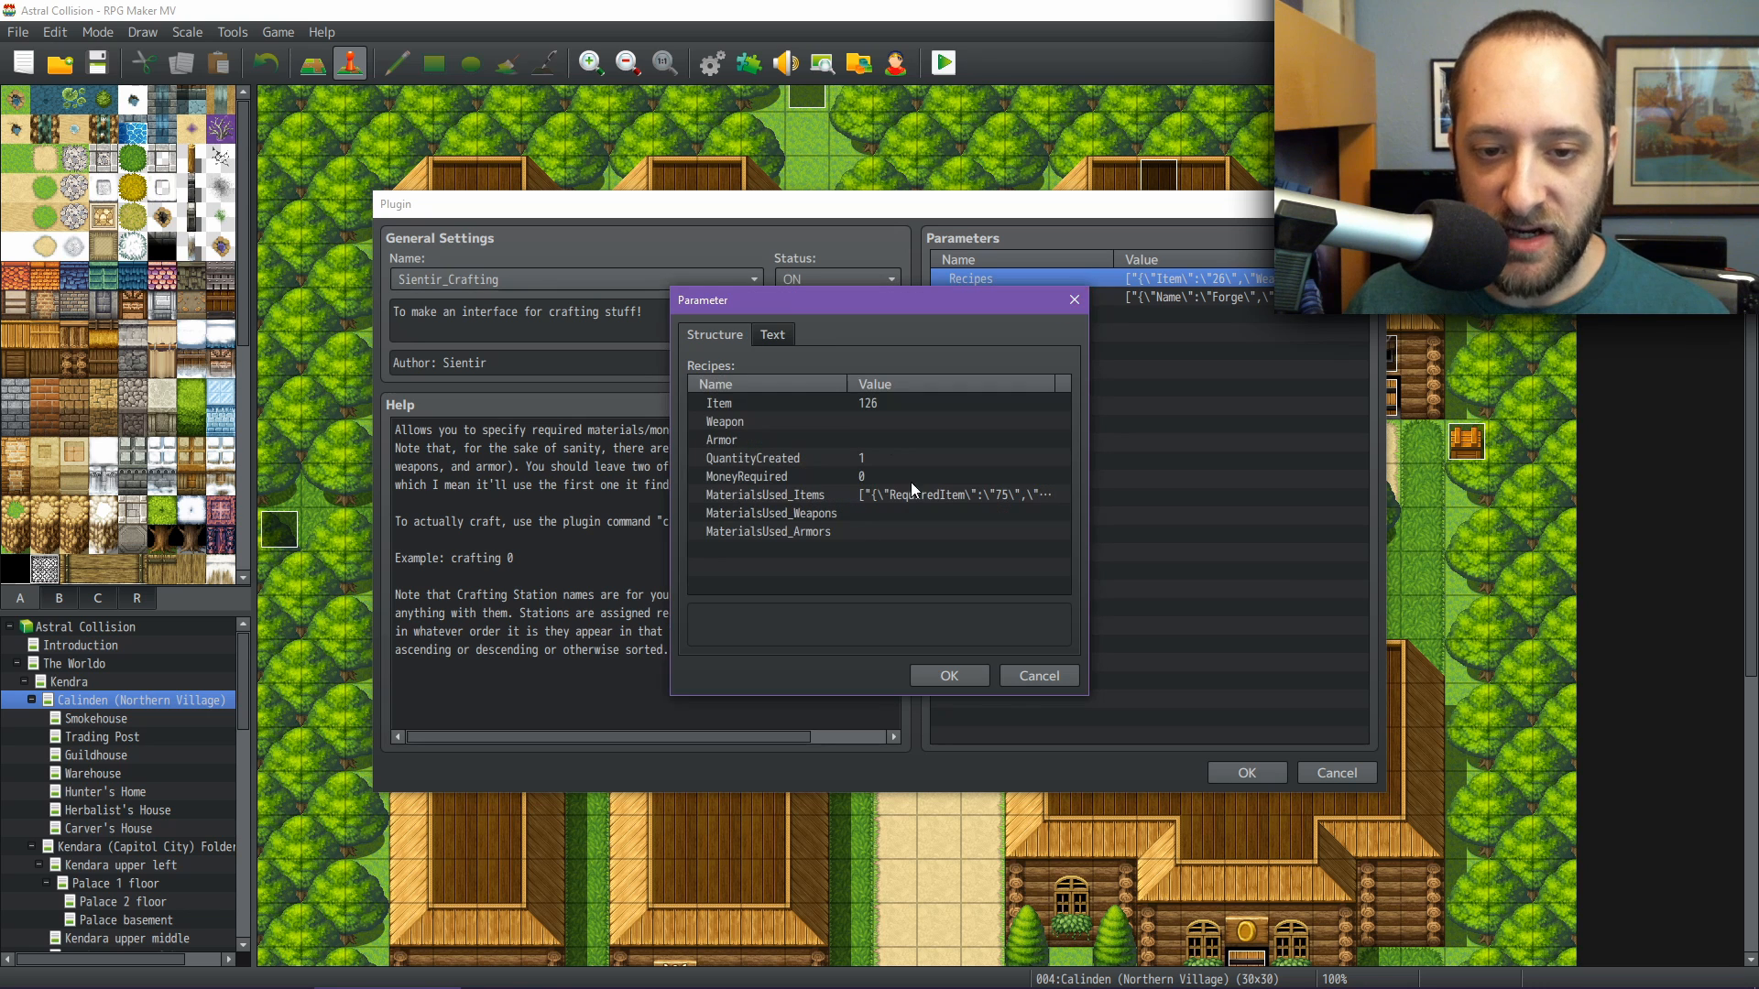
Check which item the recipe creates, and cancel without changing it
double_click(902, 400)
scroll(983, 480, "down", 1)
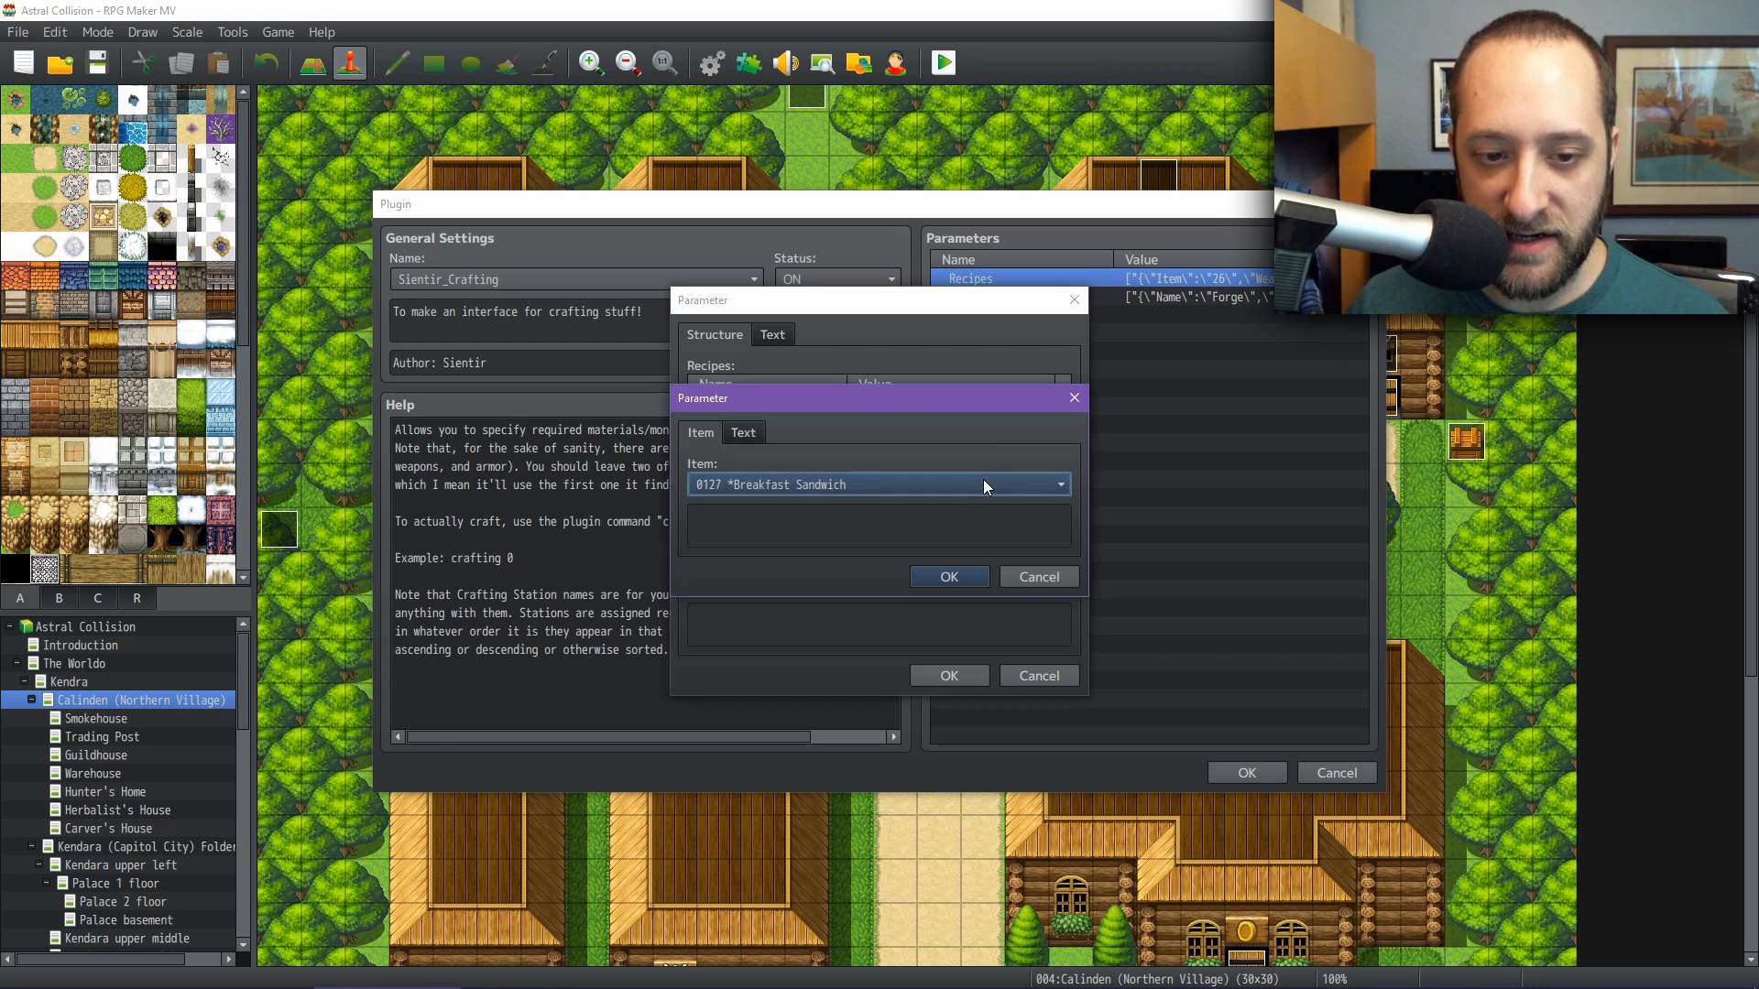
scroll(982, 480, "up", 1)
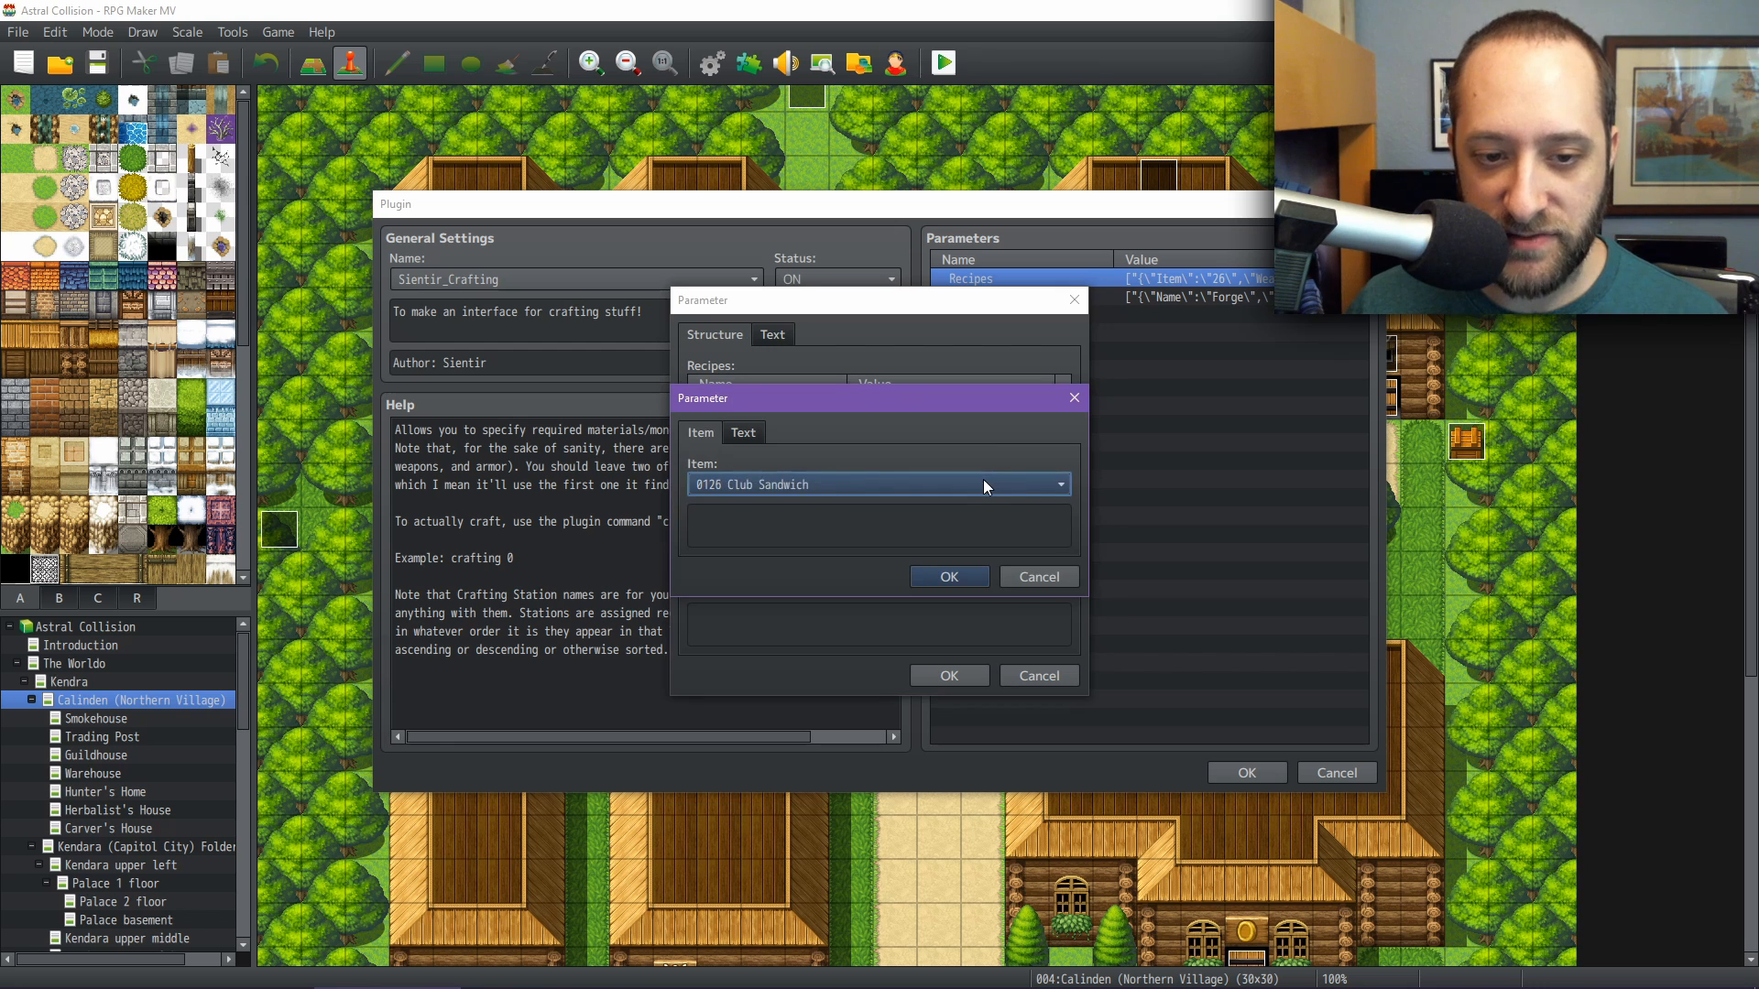
left_click(1039, 577)
Examine the recipe's MaterialsUsed_Items list and its first required item, and return to the Recipes list without changes
double_click(883, 493)
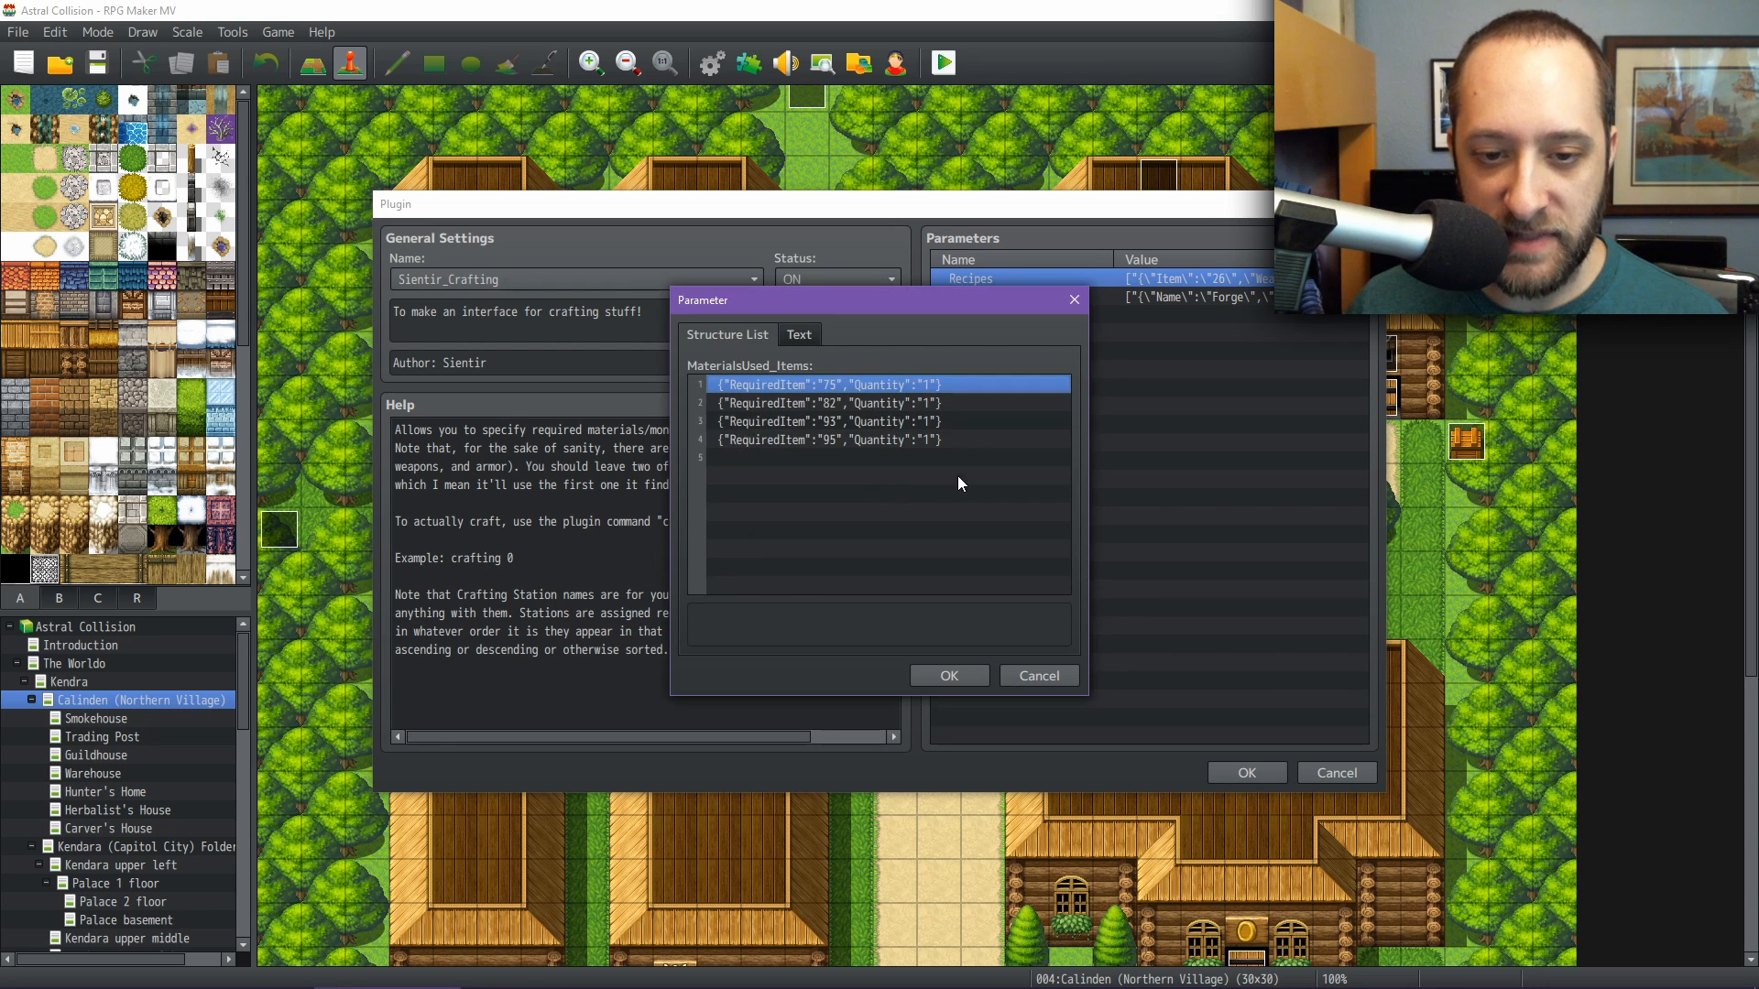
double_click(944, 382)
double_click(923, 403)
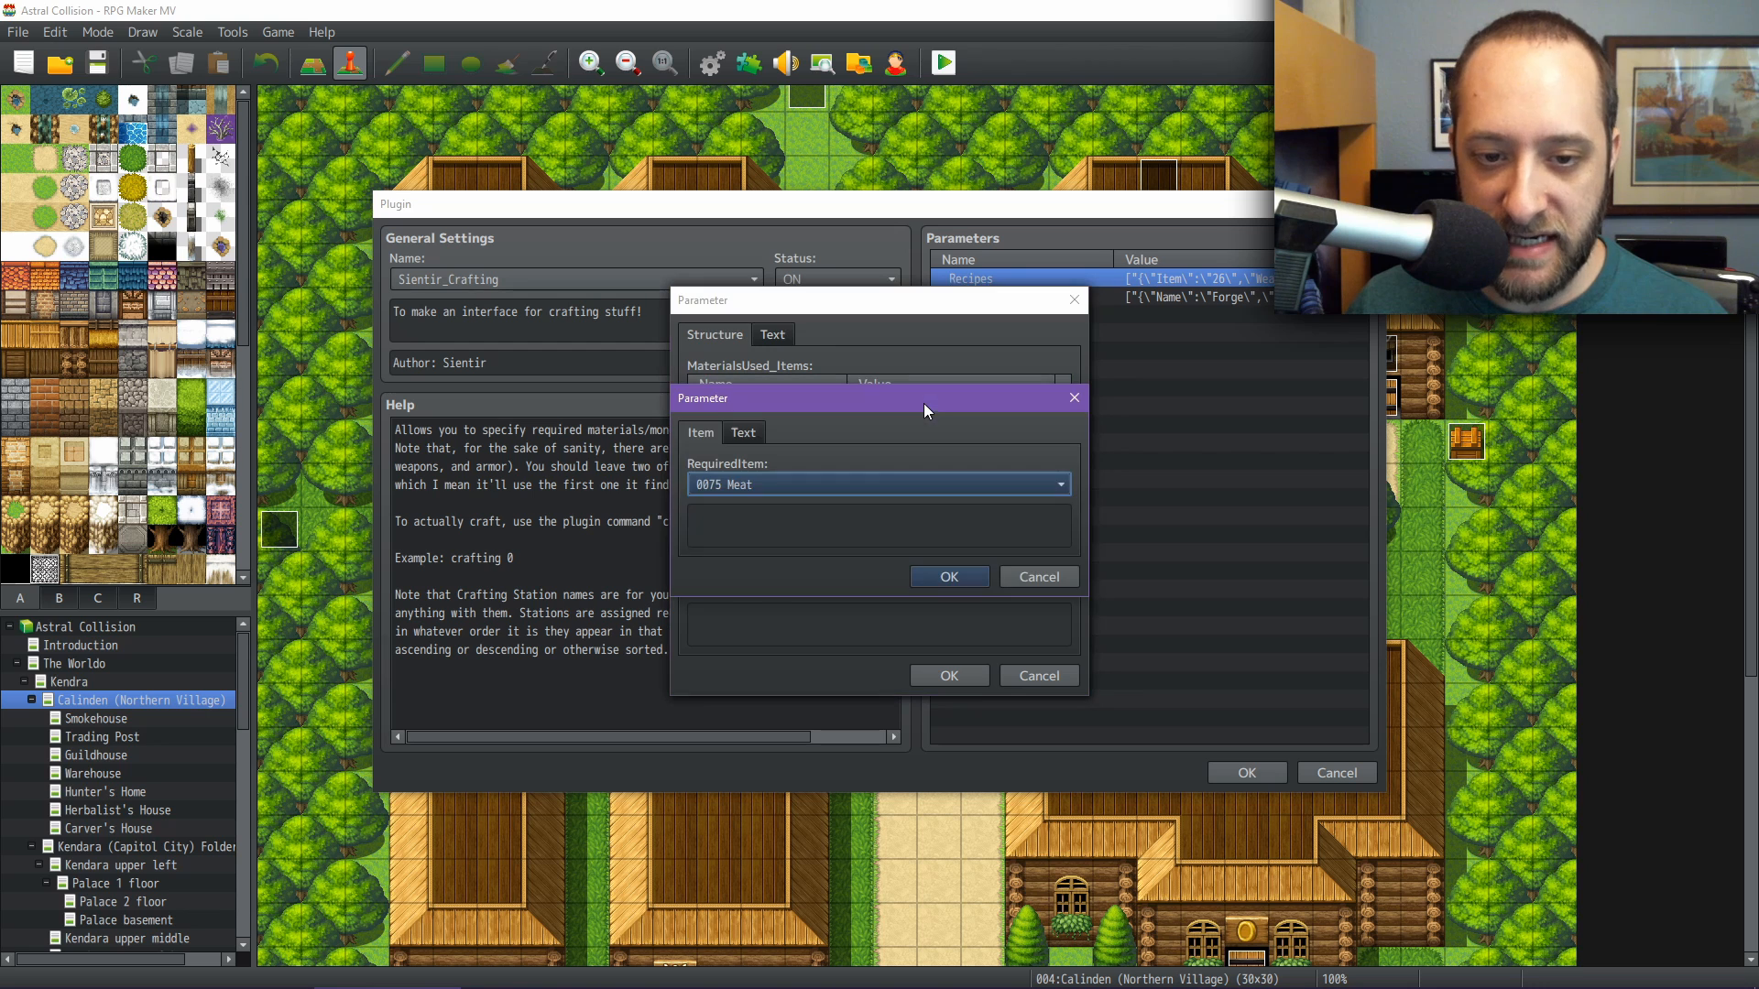
left_click(1044, 577)
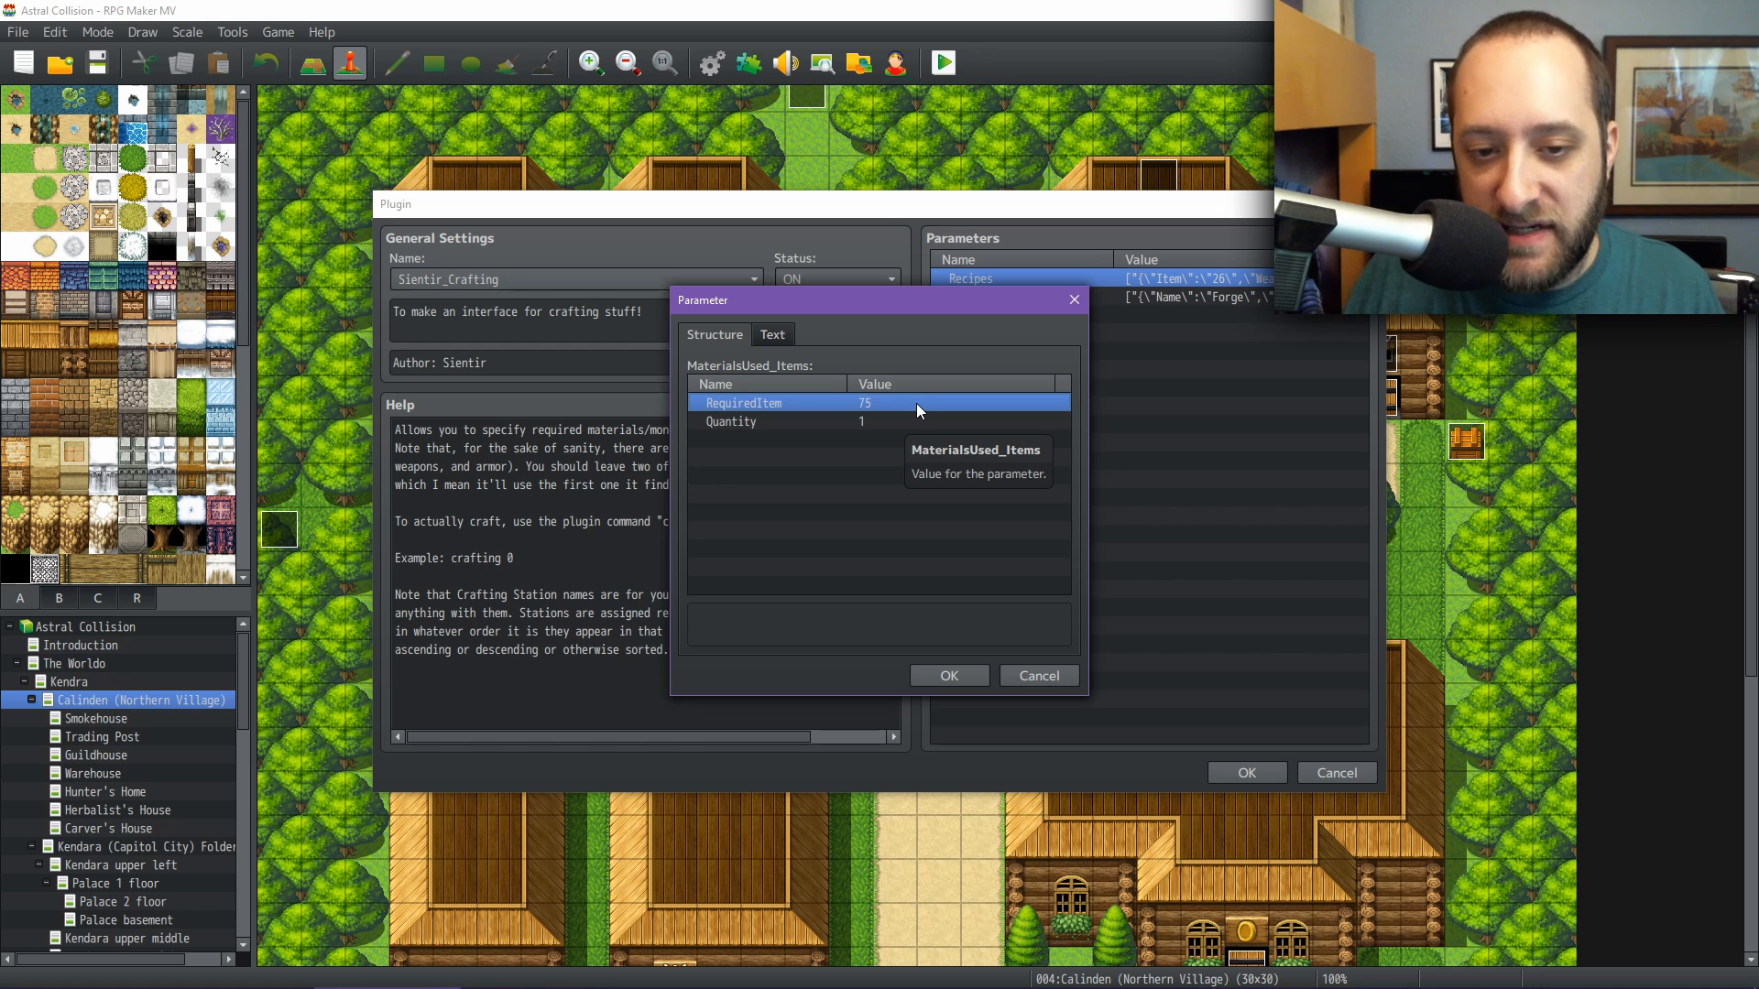
double_click(917, 404)
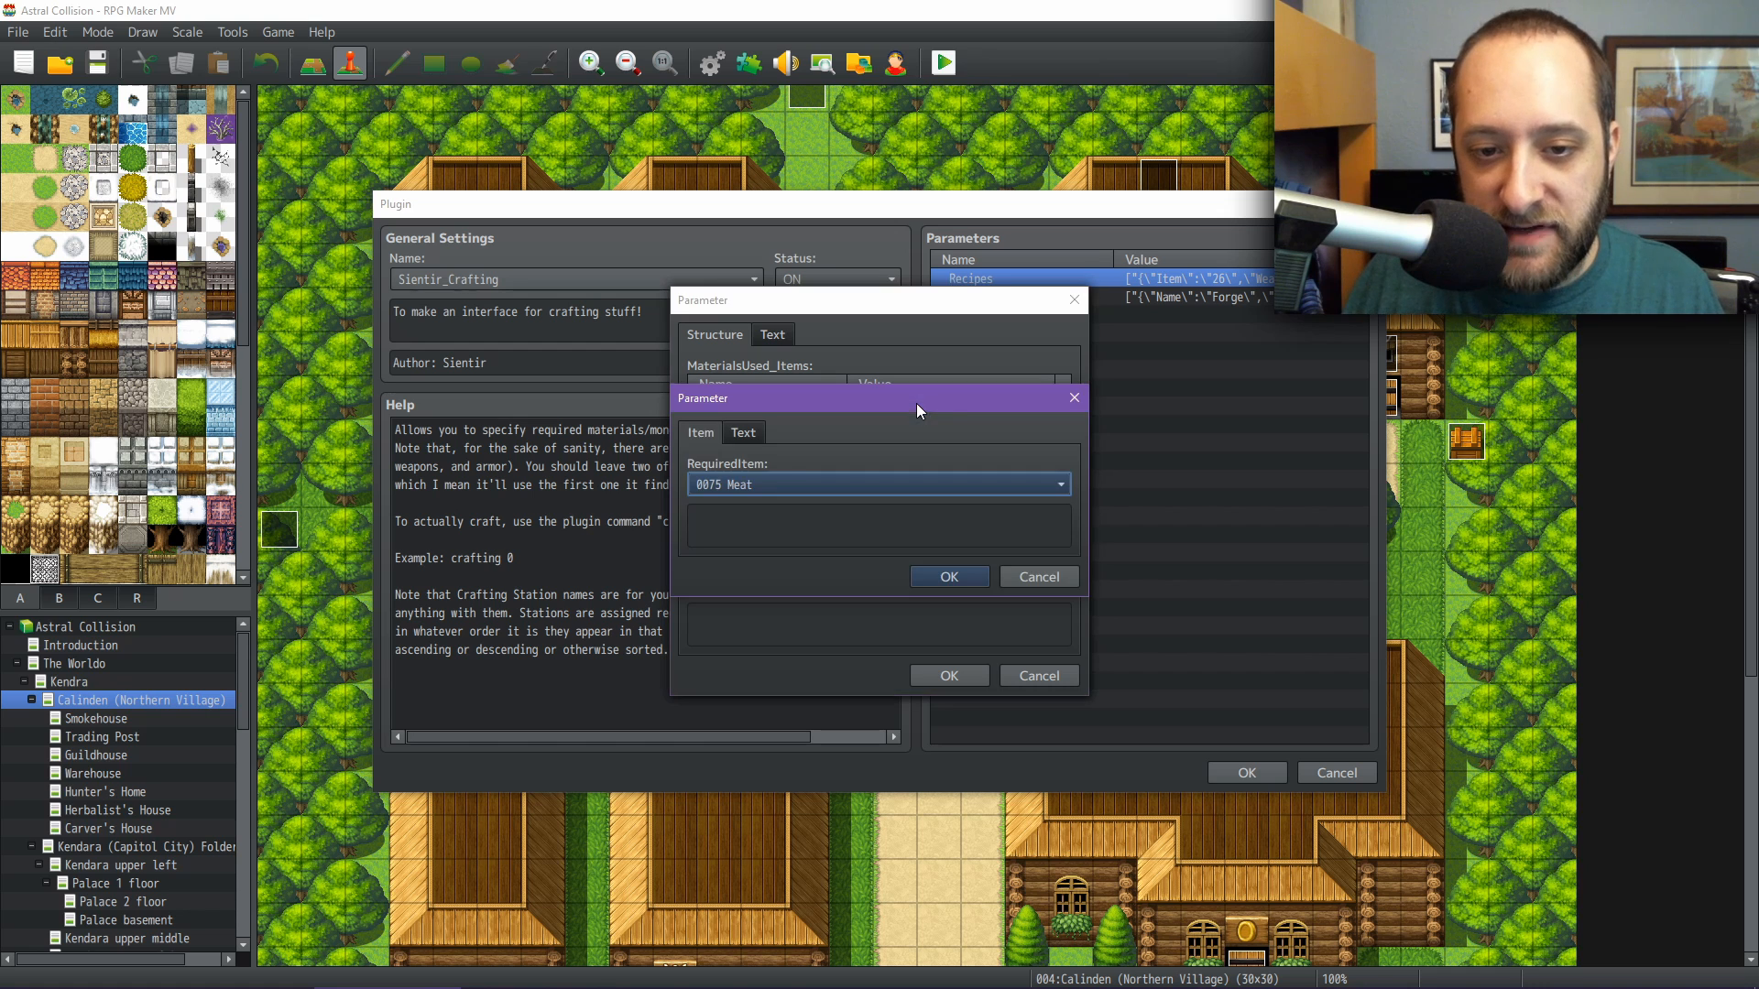
left_click(1051, 579)
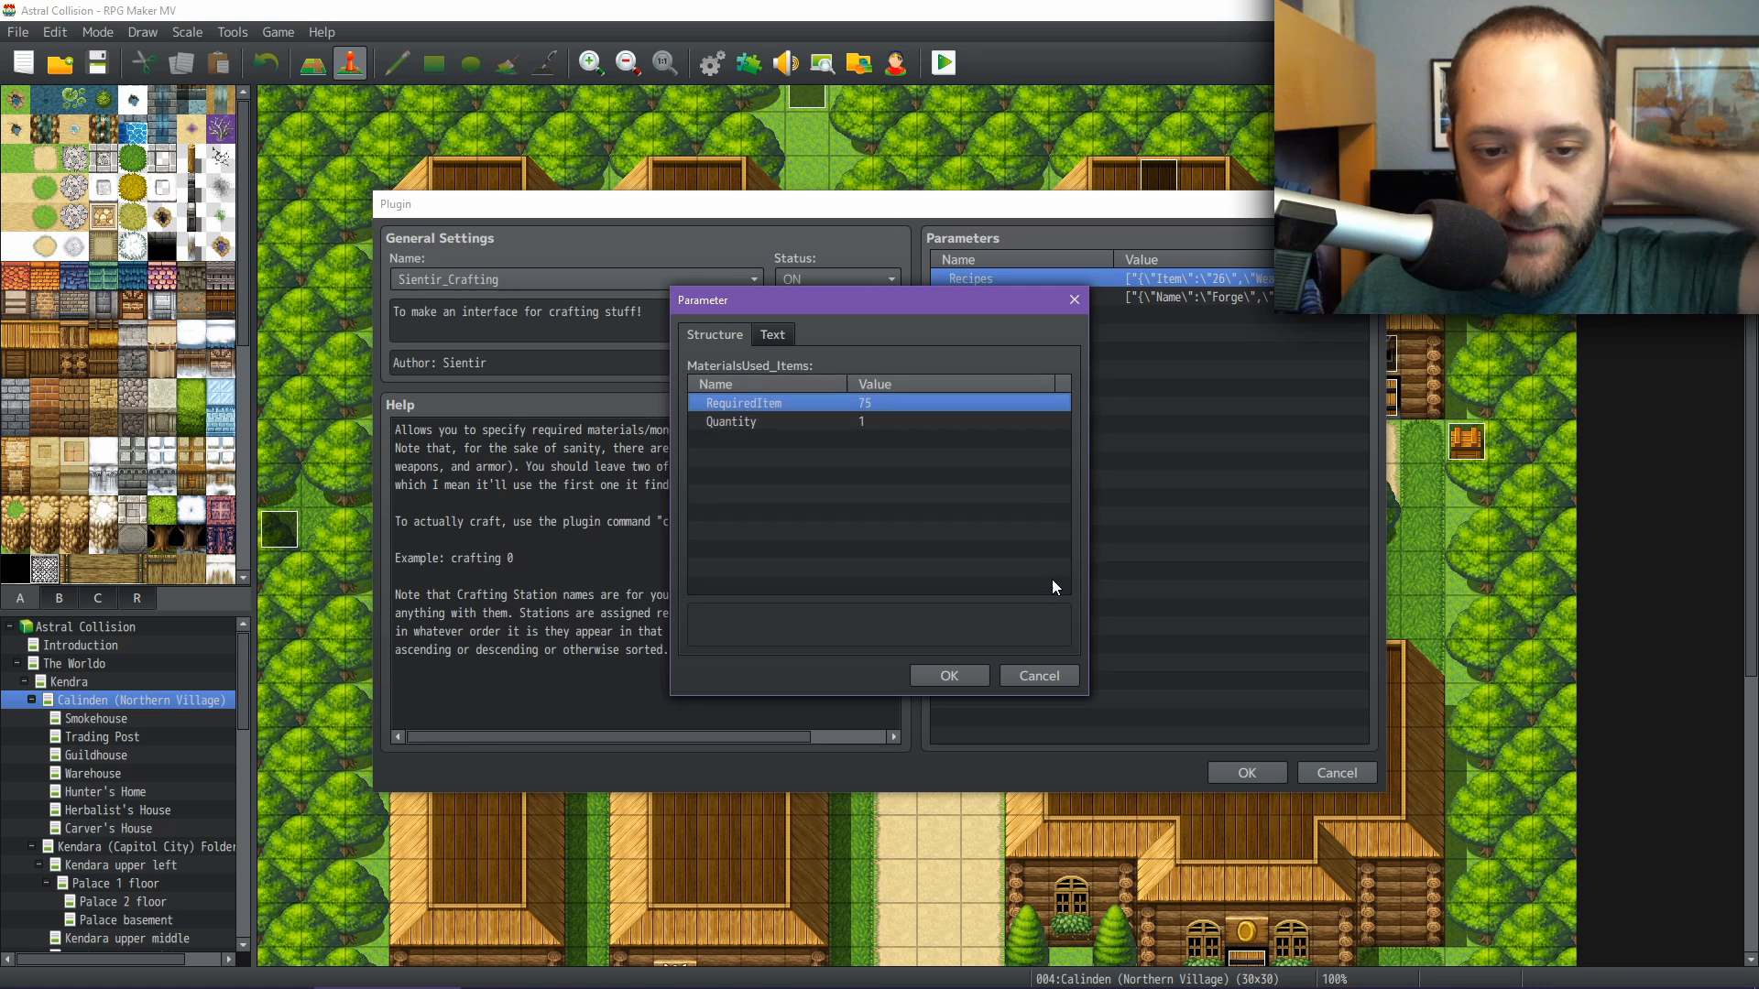
left_click(935, 423)
left_click(1036, 675)
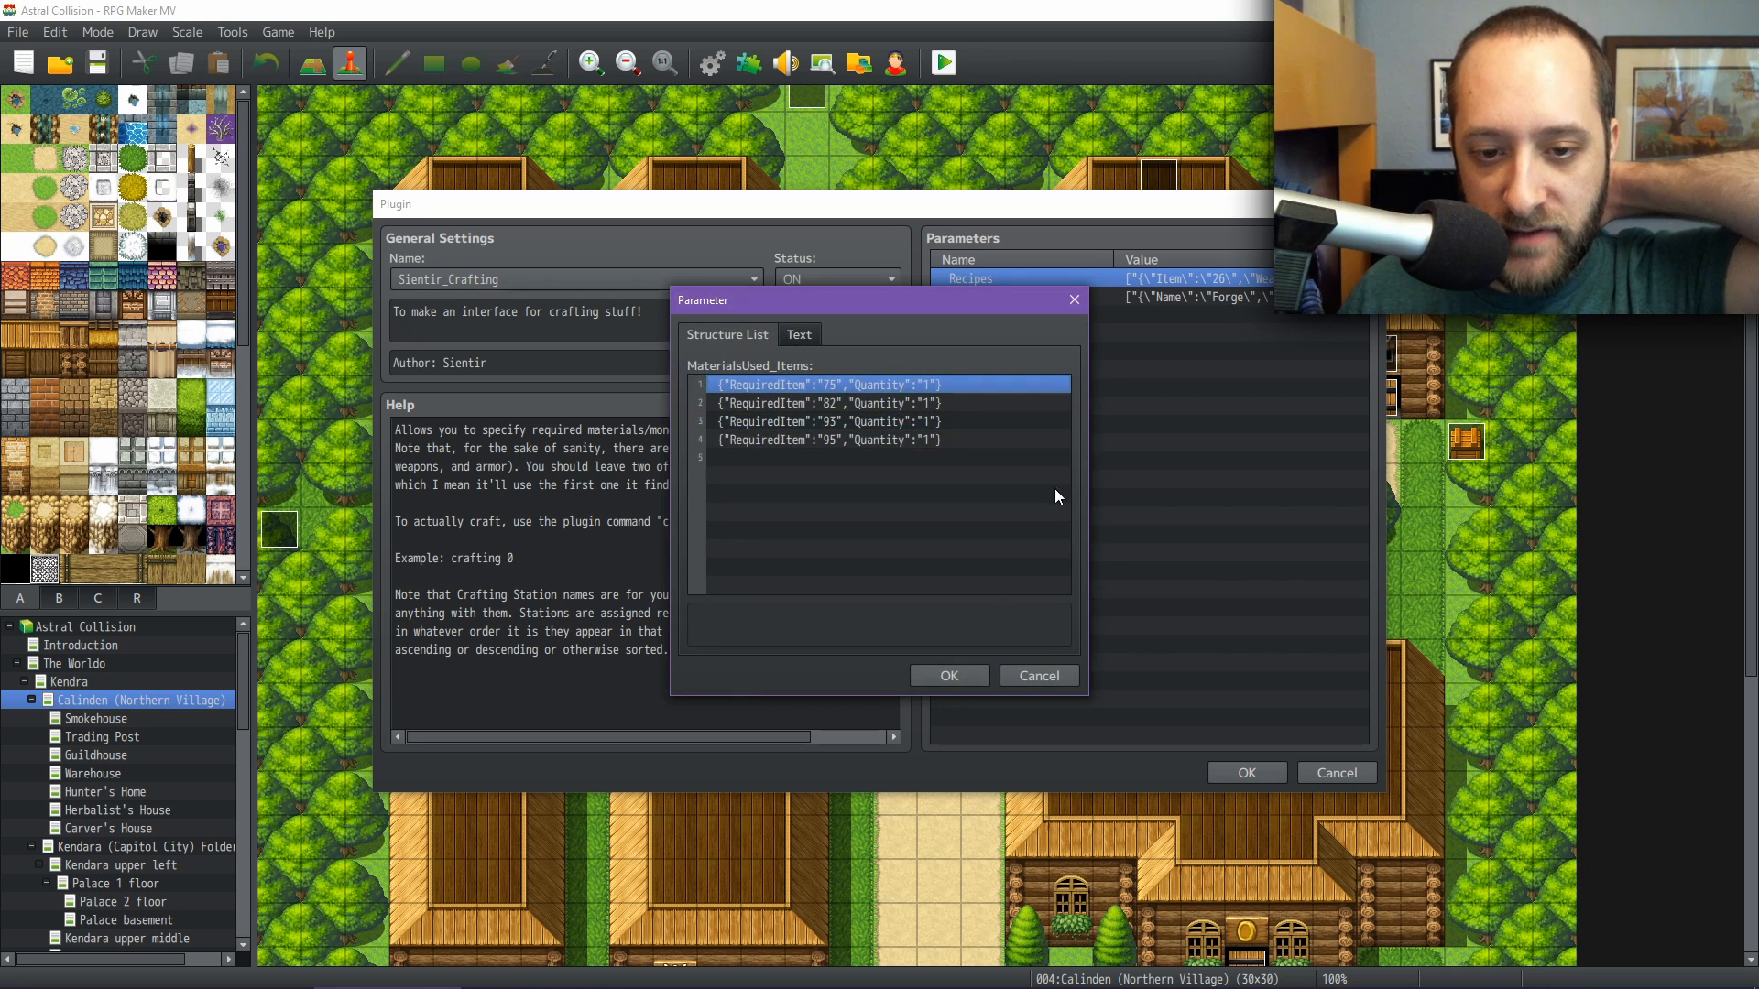
left_click(952, 678)
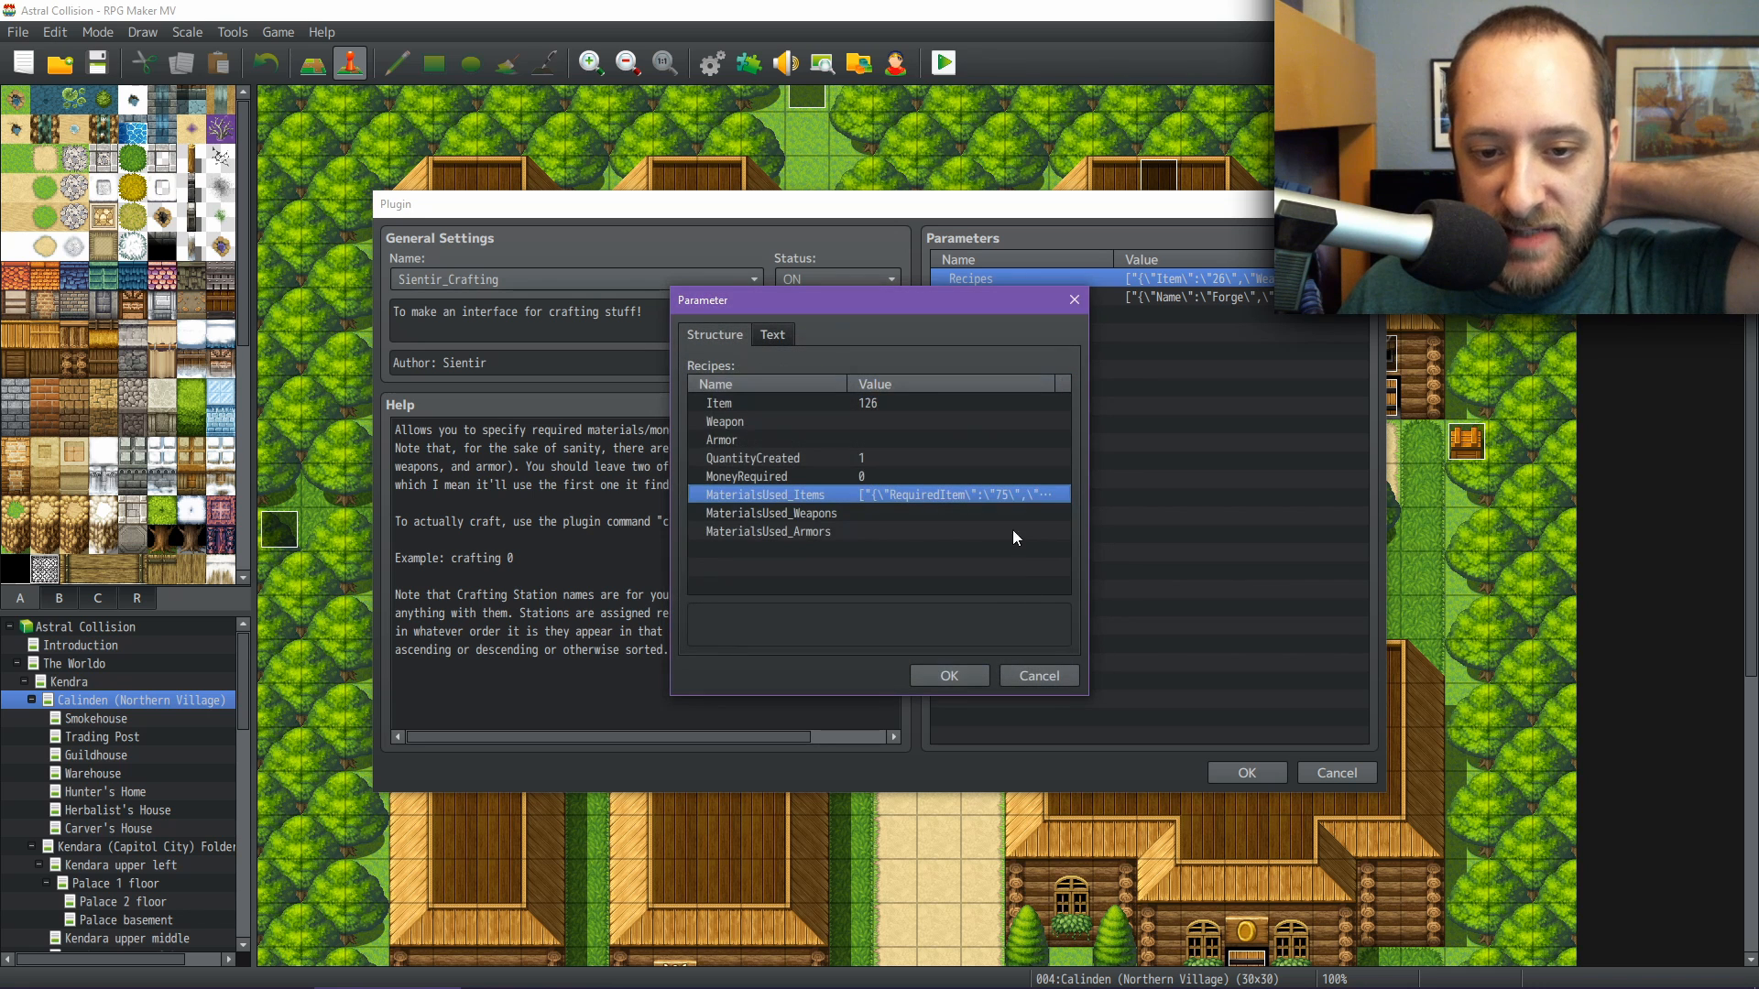
left_click(1025, 672)
Look through the Recipes list down to its last entries, and cancel out of the plugin settings and Plugin Manager
scroll(936, 504, "down", 8)
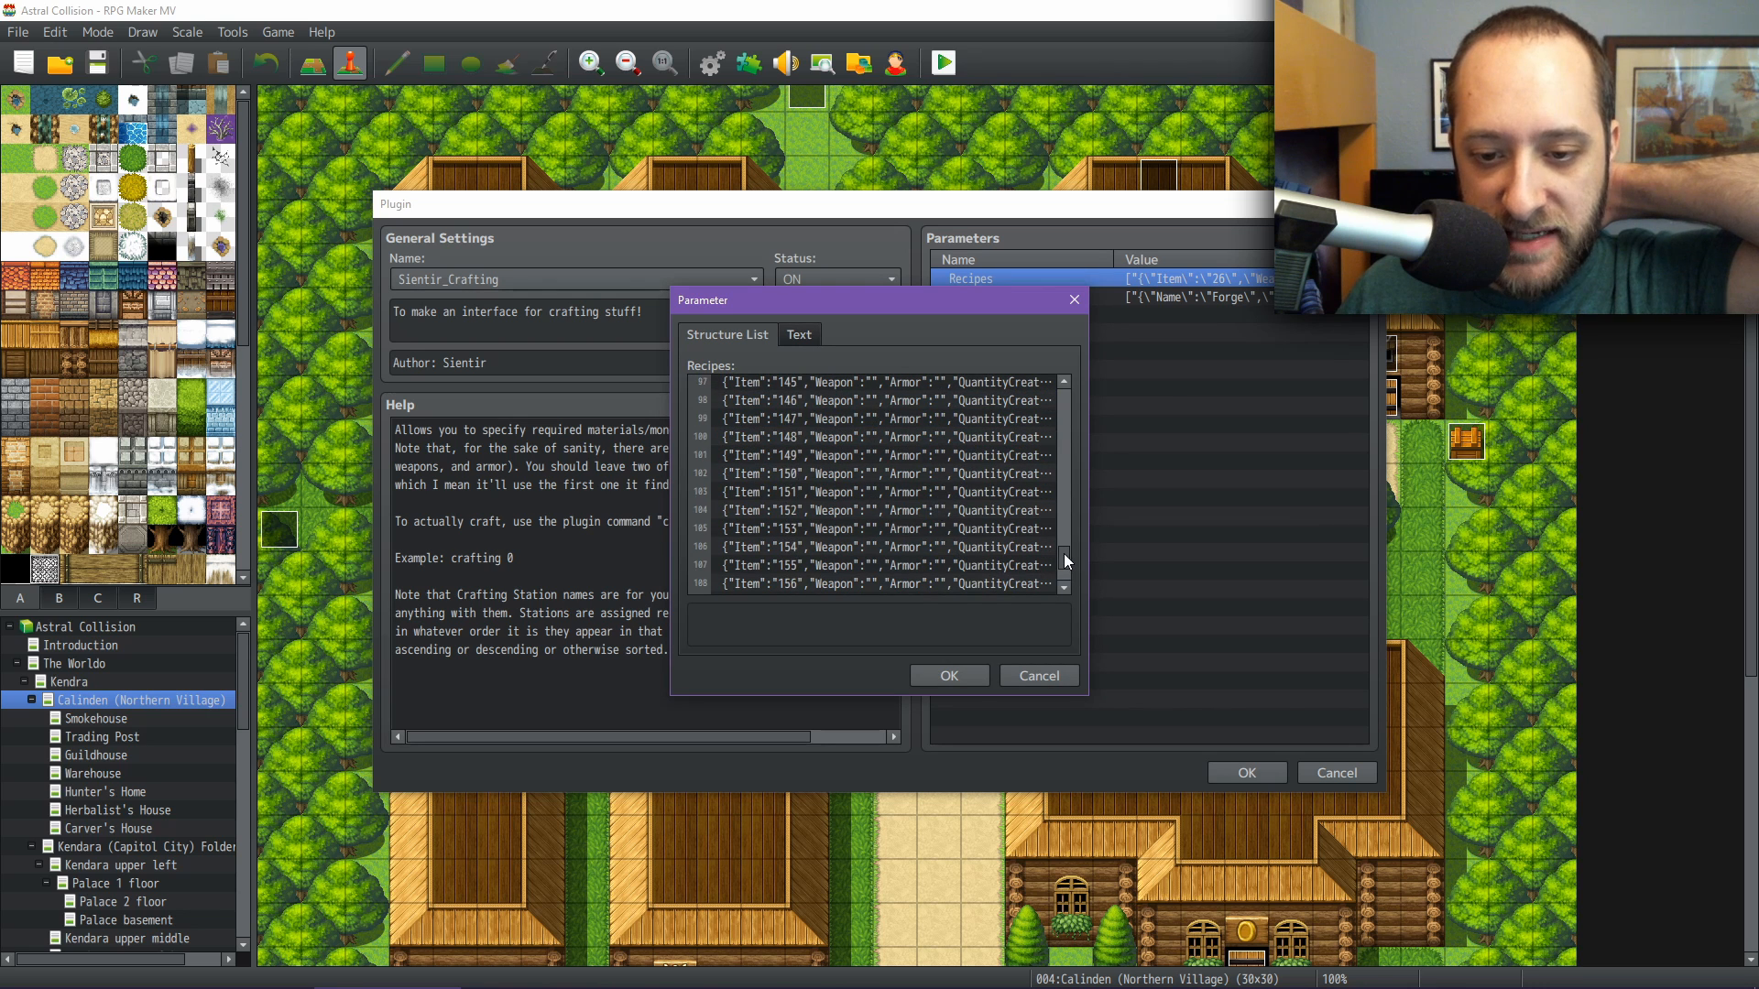
left_click_drag(1066, 558, 1066, 601)
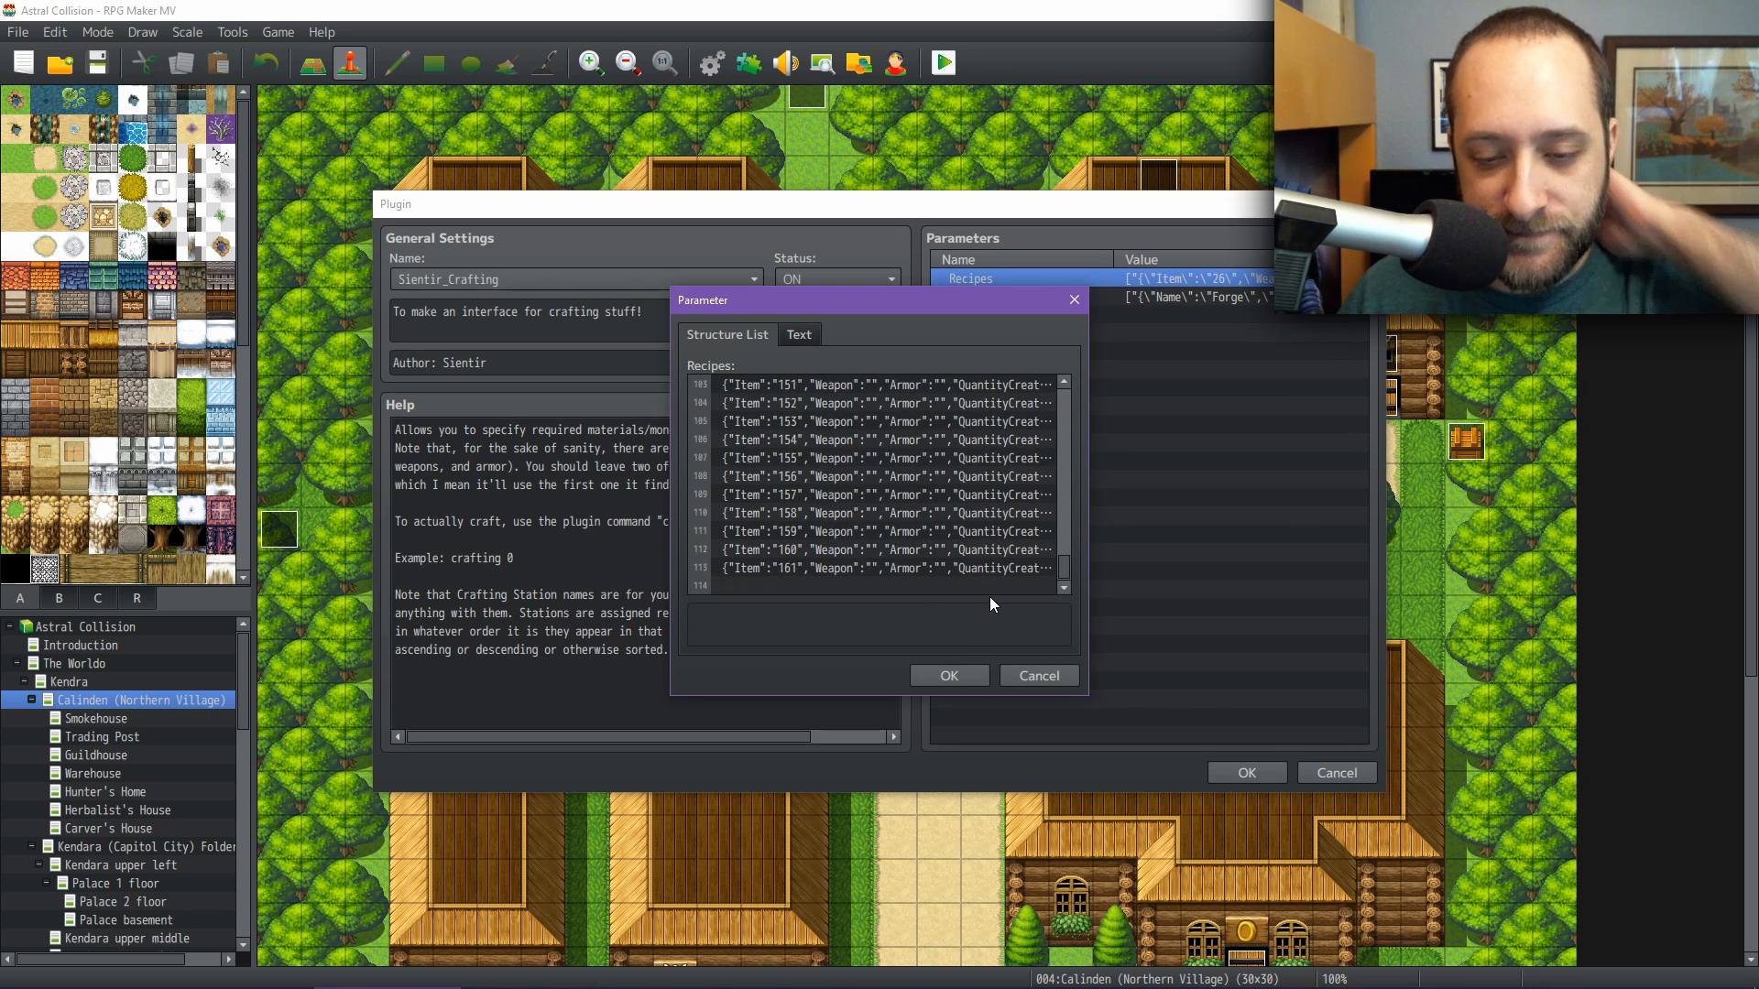
left_click(1039, 677)
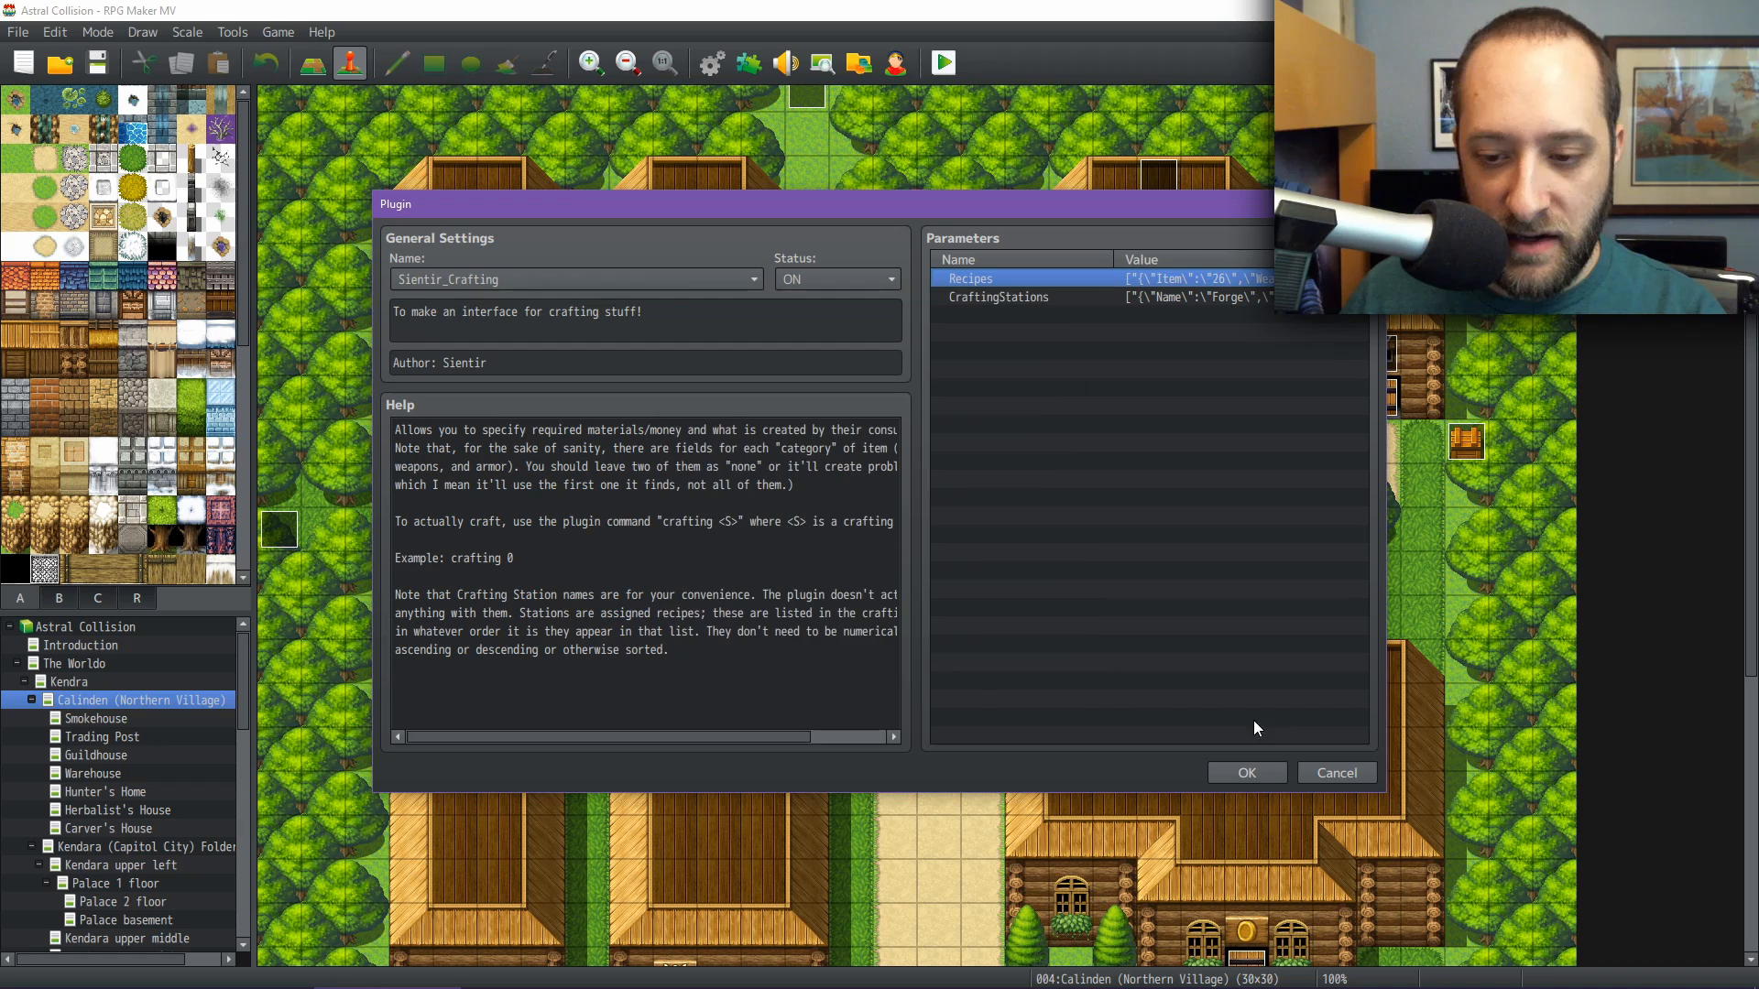
left_click(1337, 772)
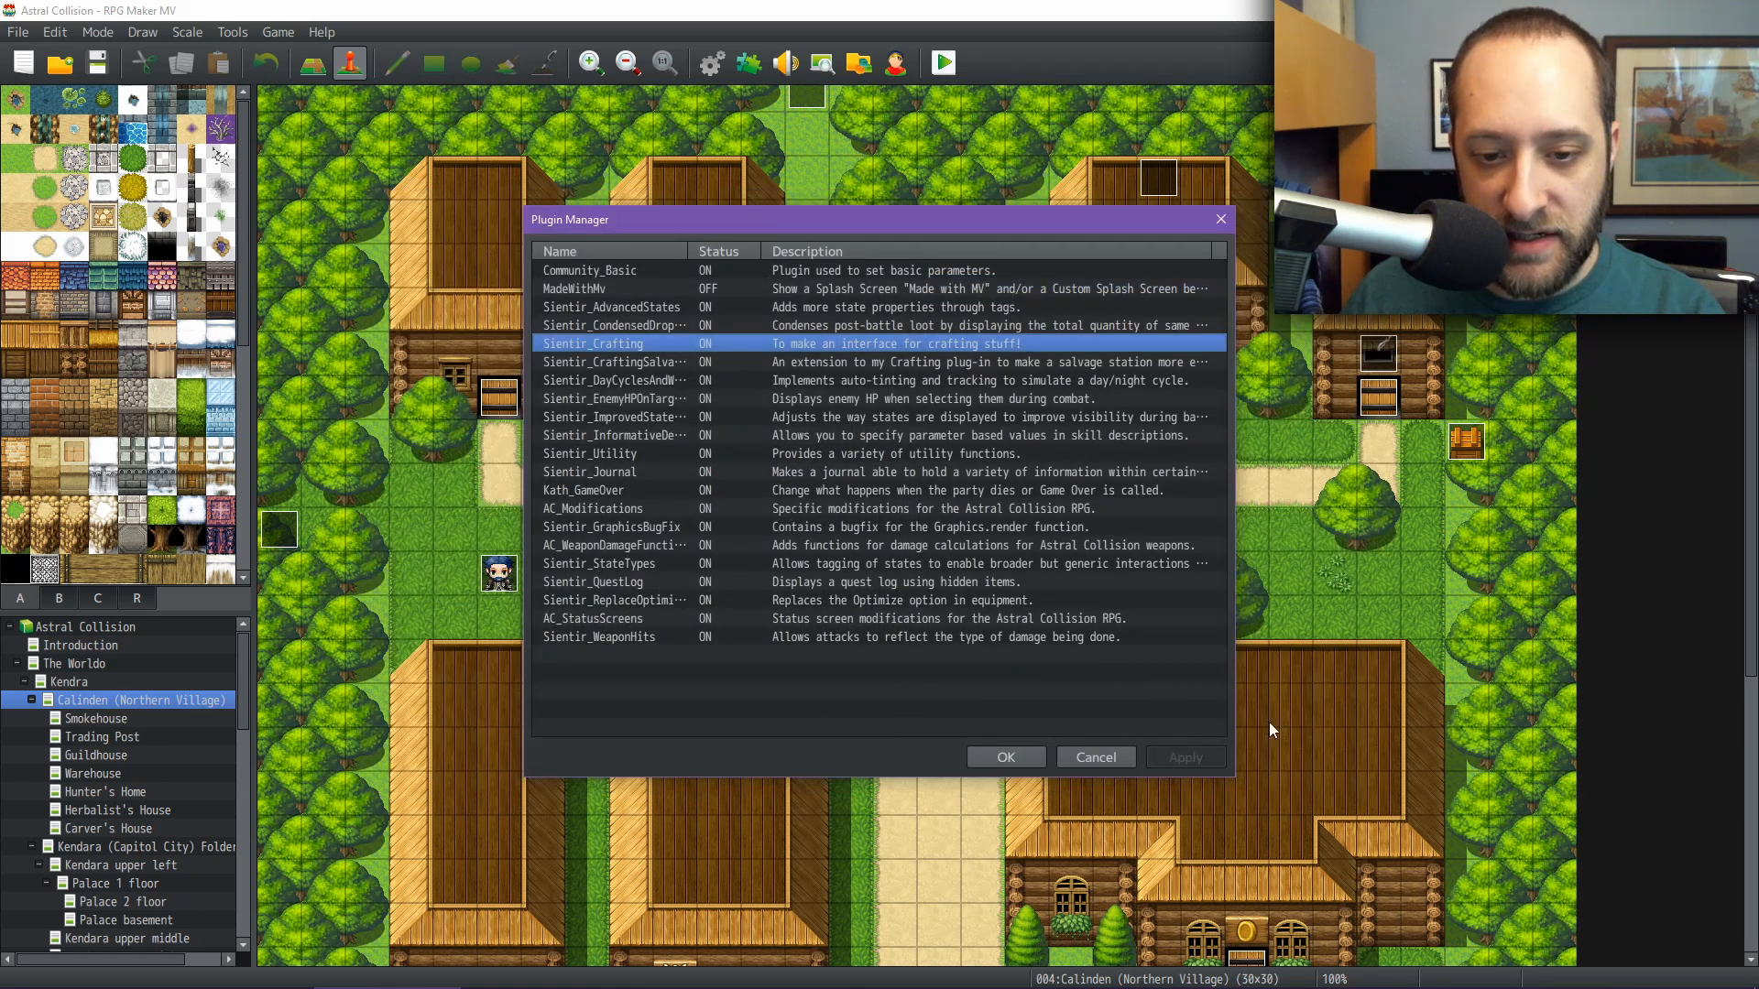
left_click(1068, 753)
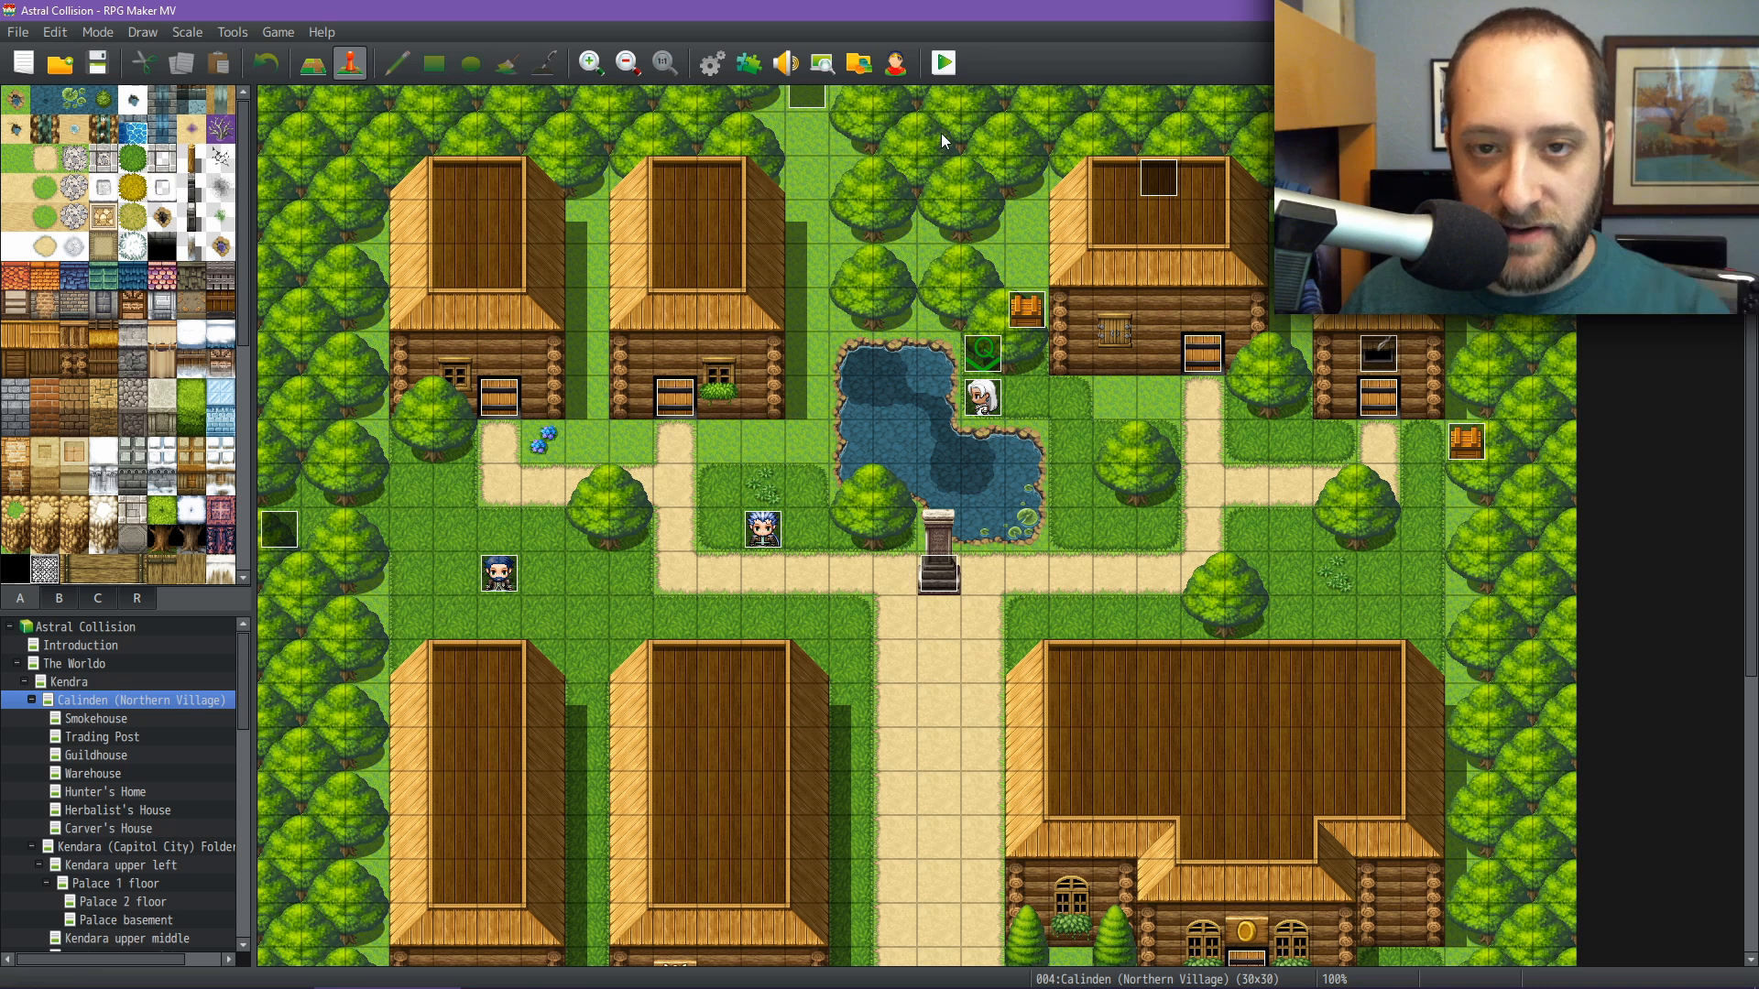
Start a playtest of the game, load File 17 and open the party menu
left_click(942, 64)
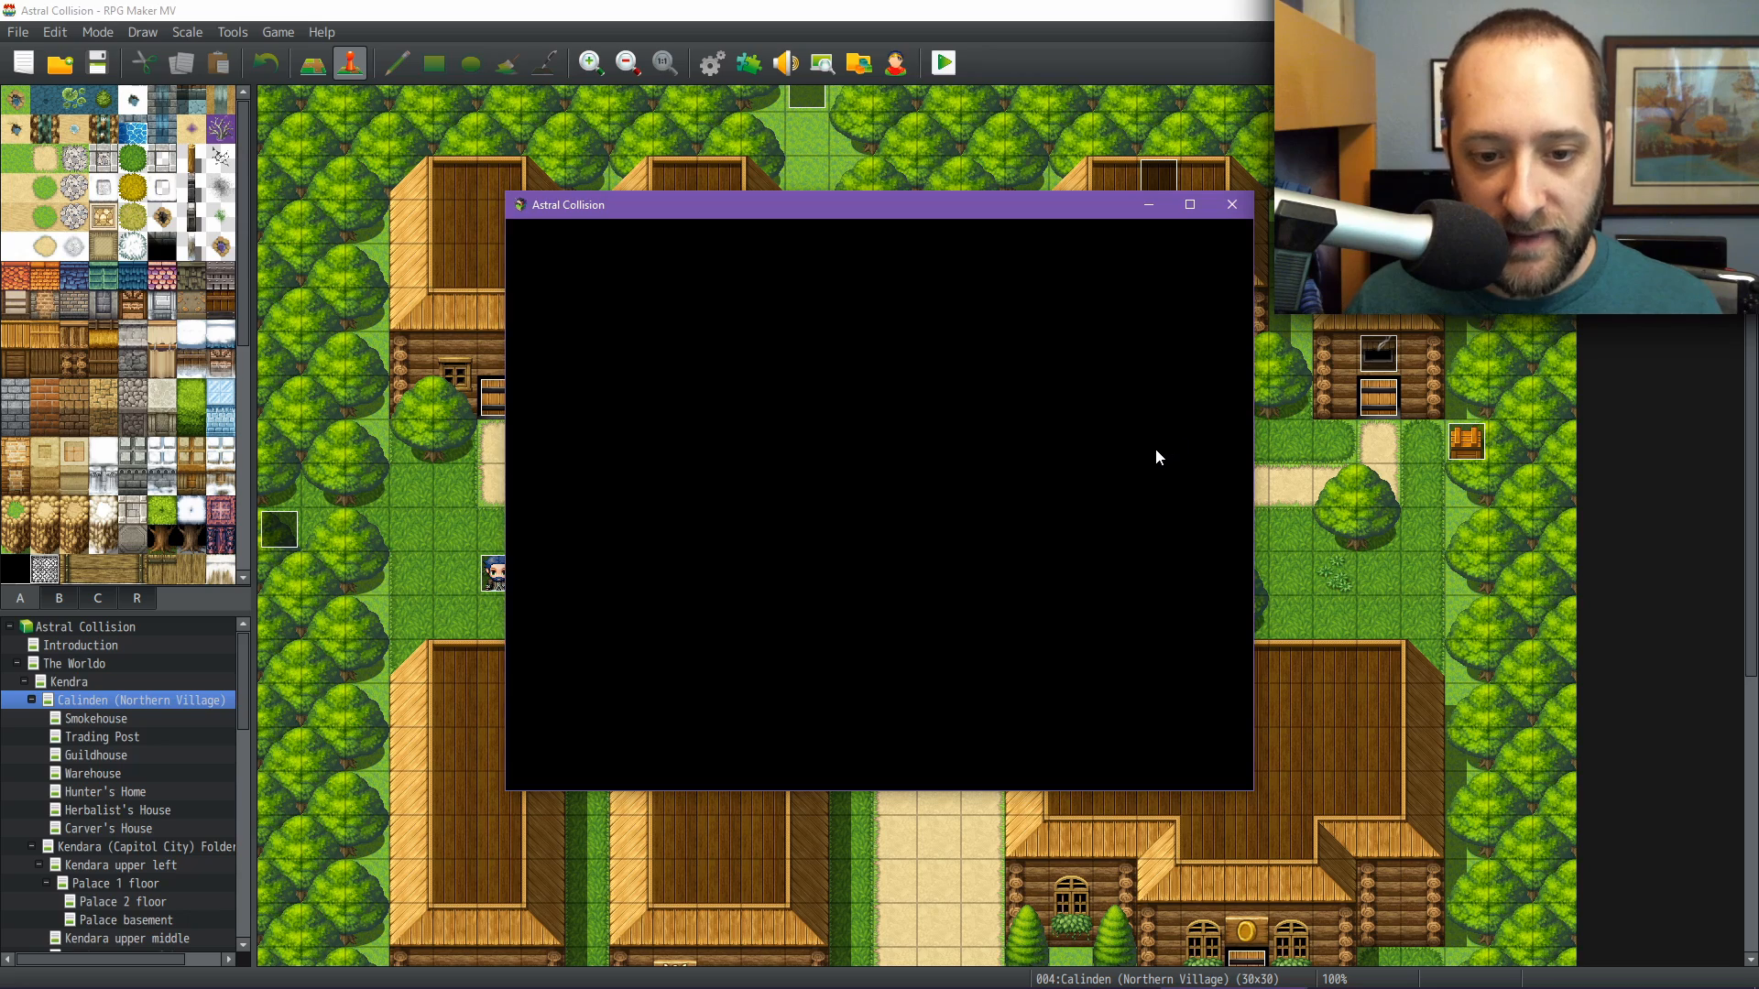
key("Return")
key("Return")
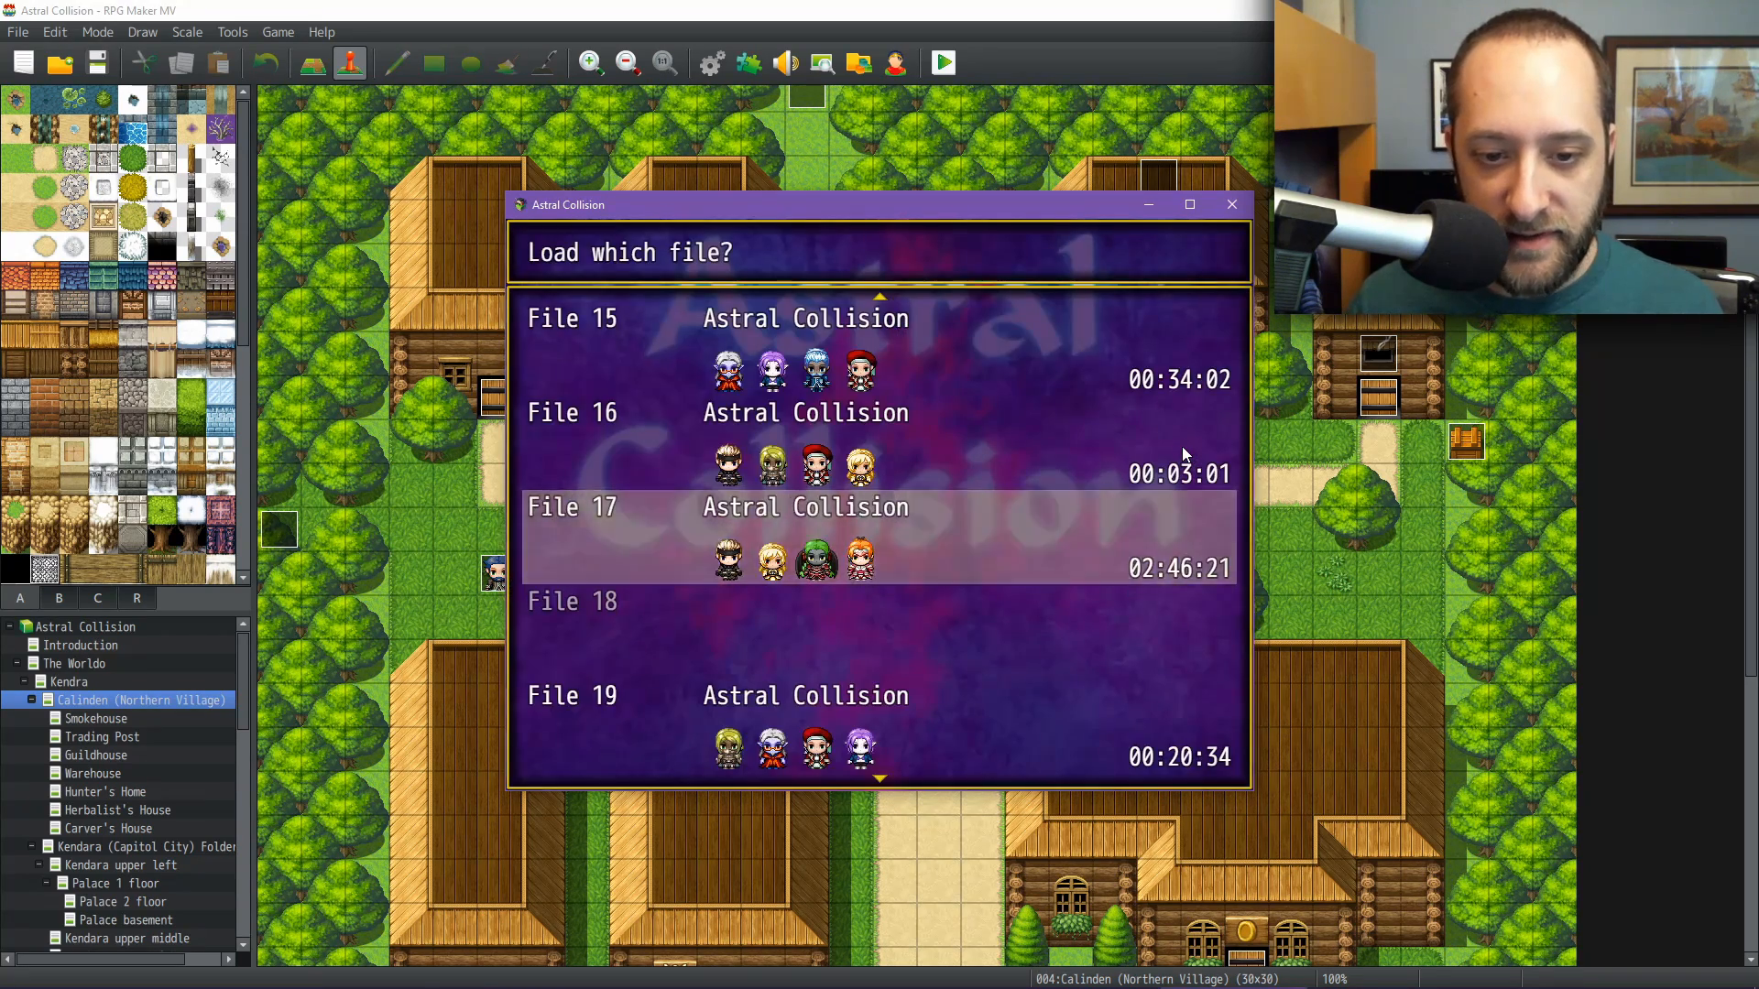
key("Escape")
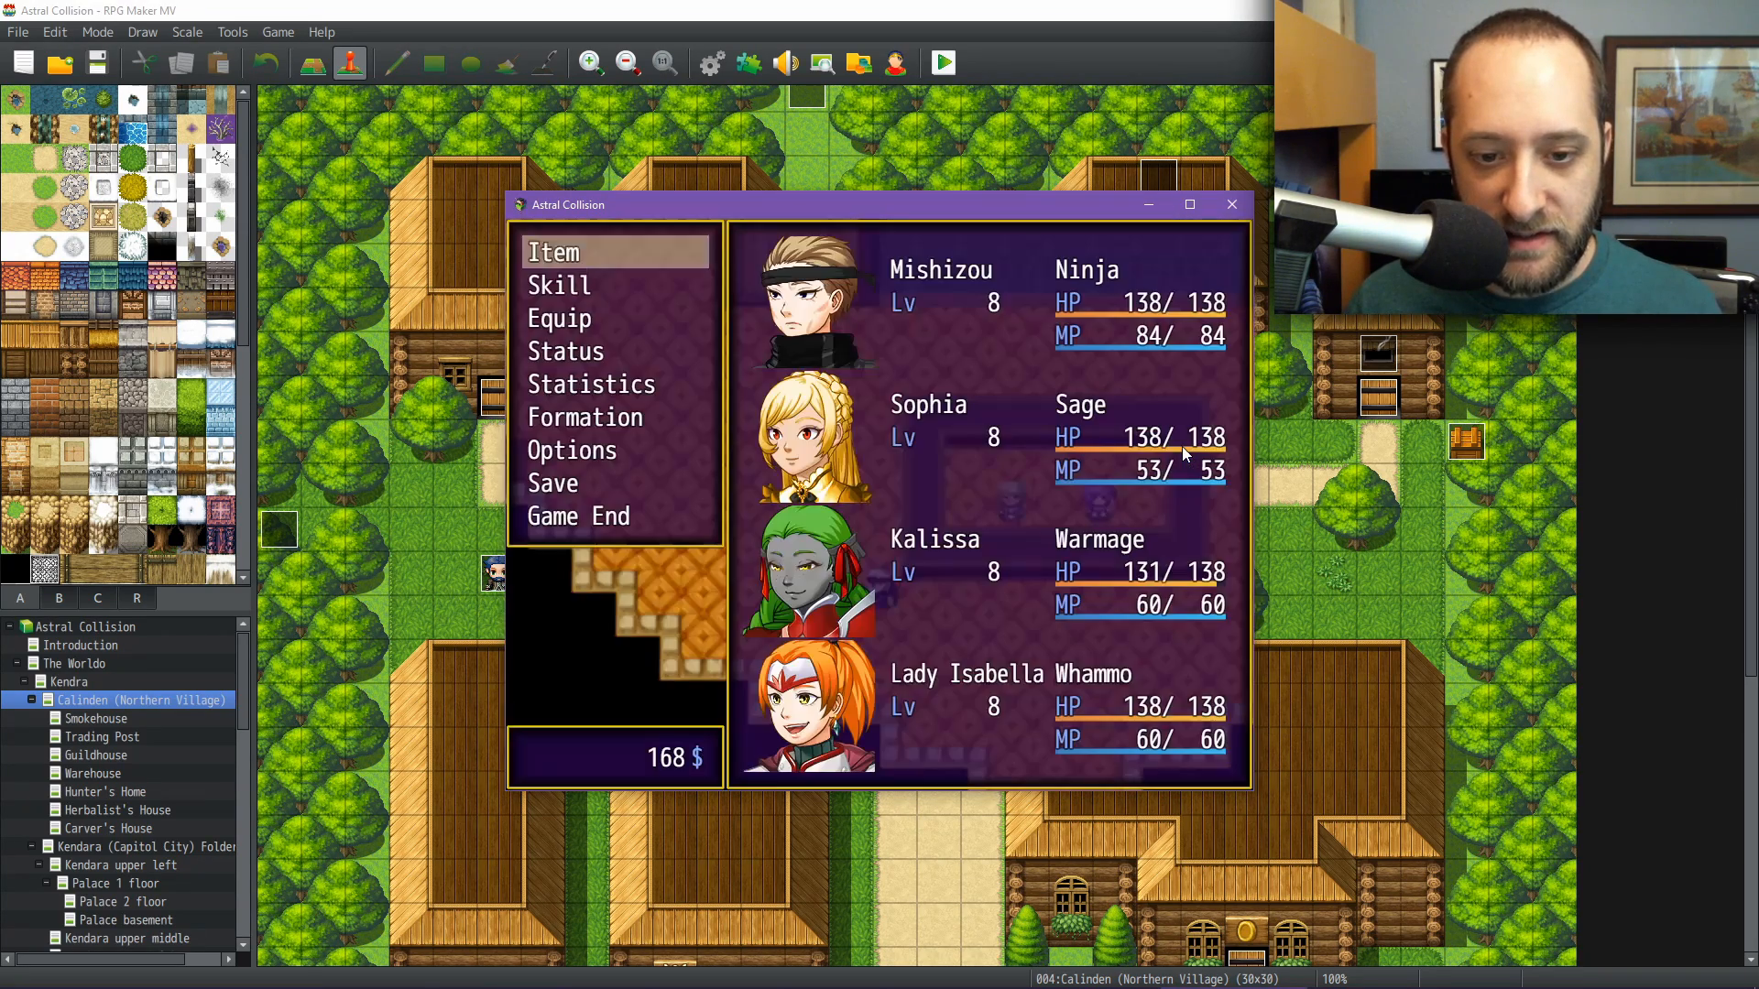
Use the Adventurer's Kit from the key items to open its cooking recipes
key("Return")
key("Left")
key("Return")
key("Down")
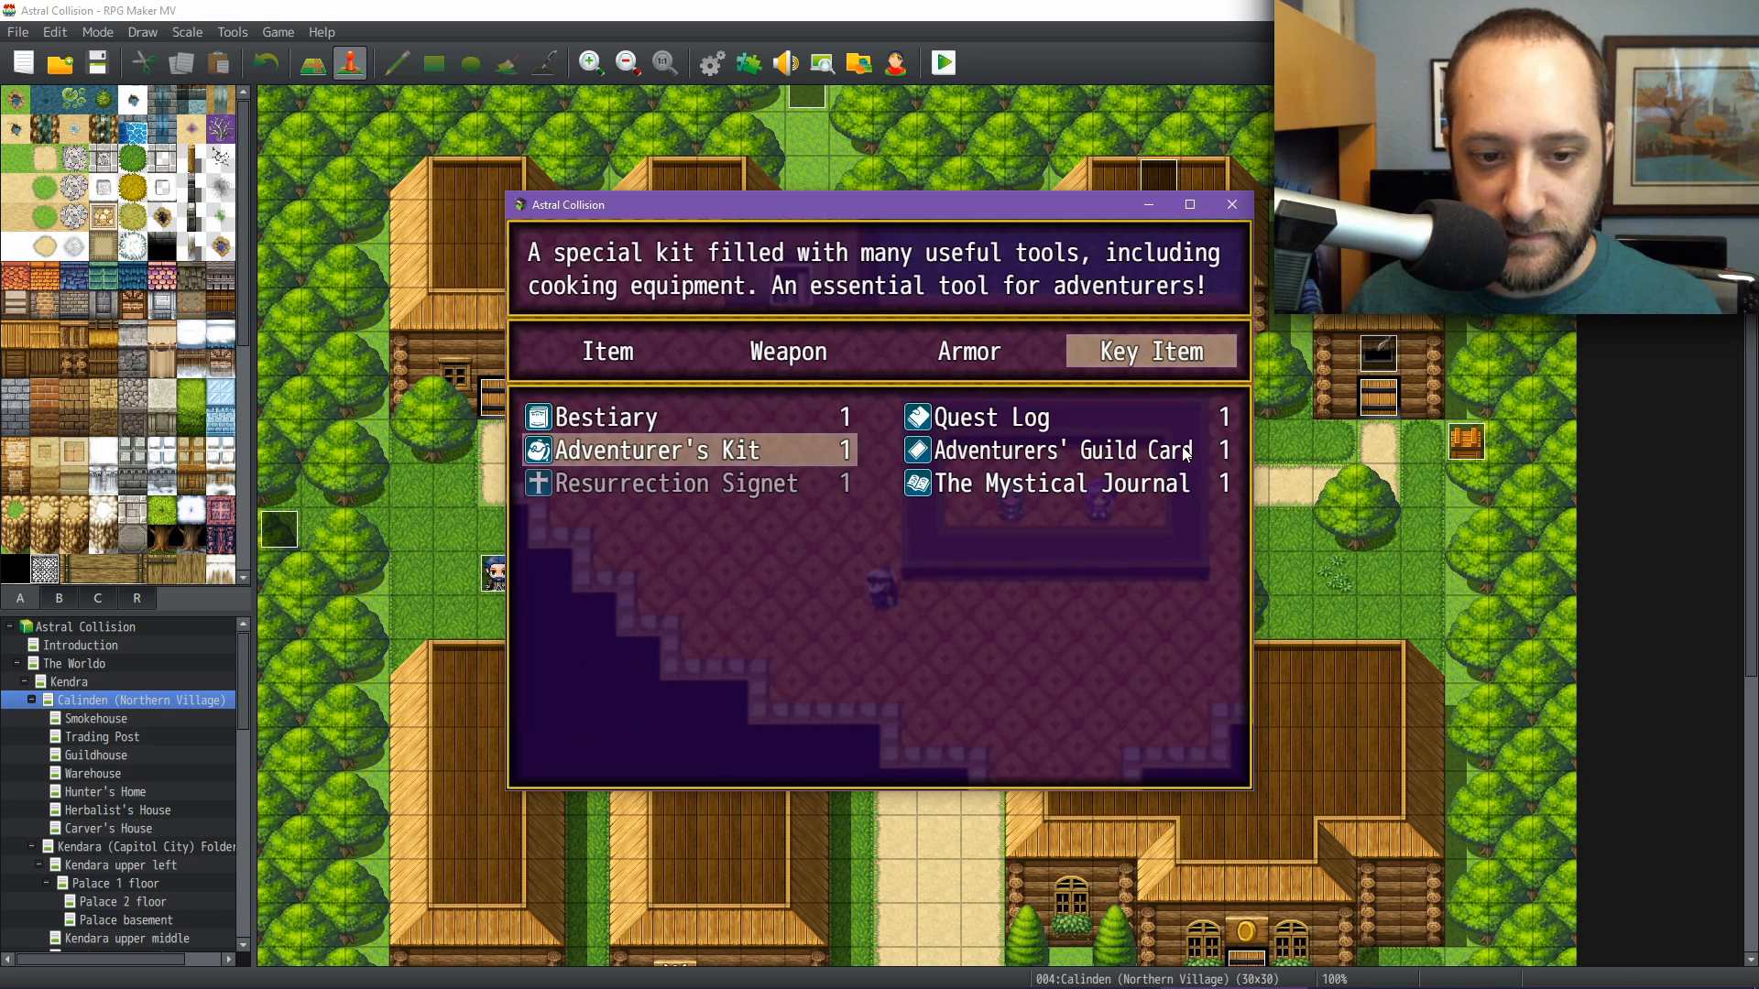
key("Return")
key("Return")
key("Return")
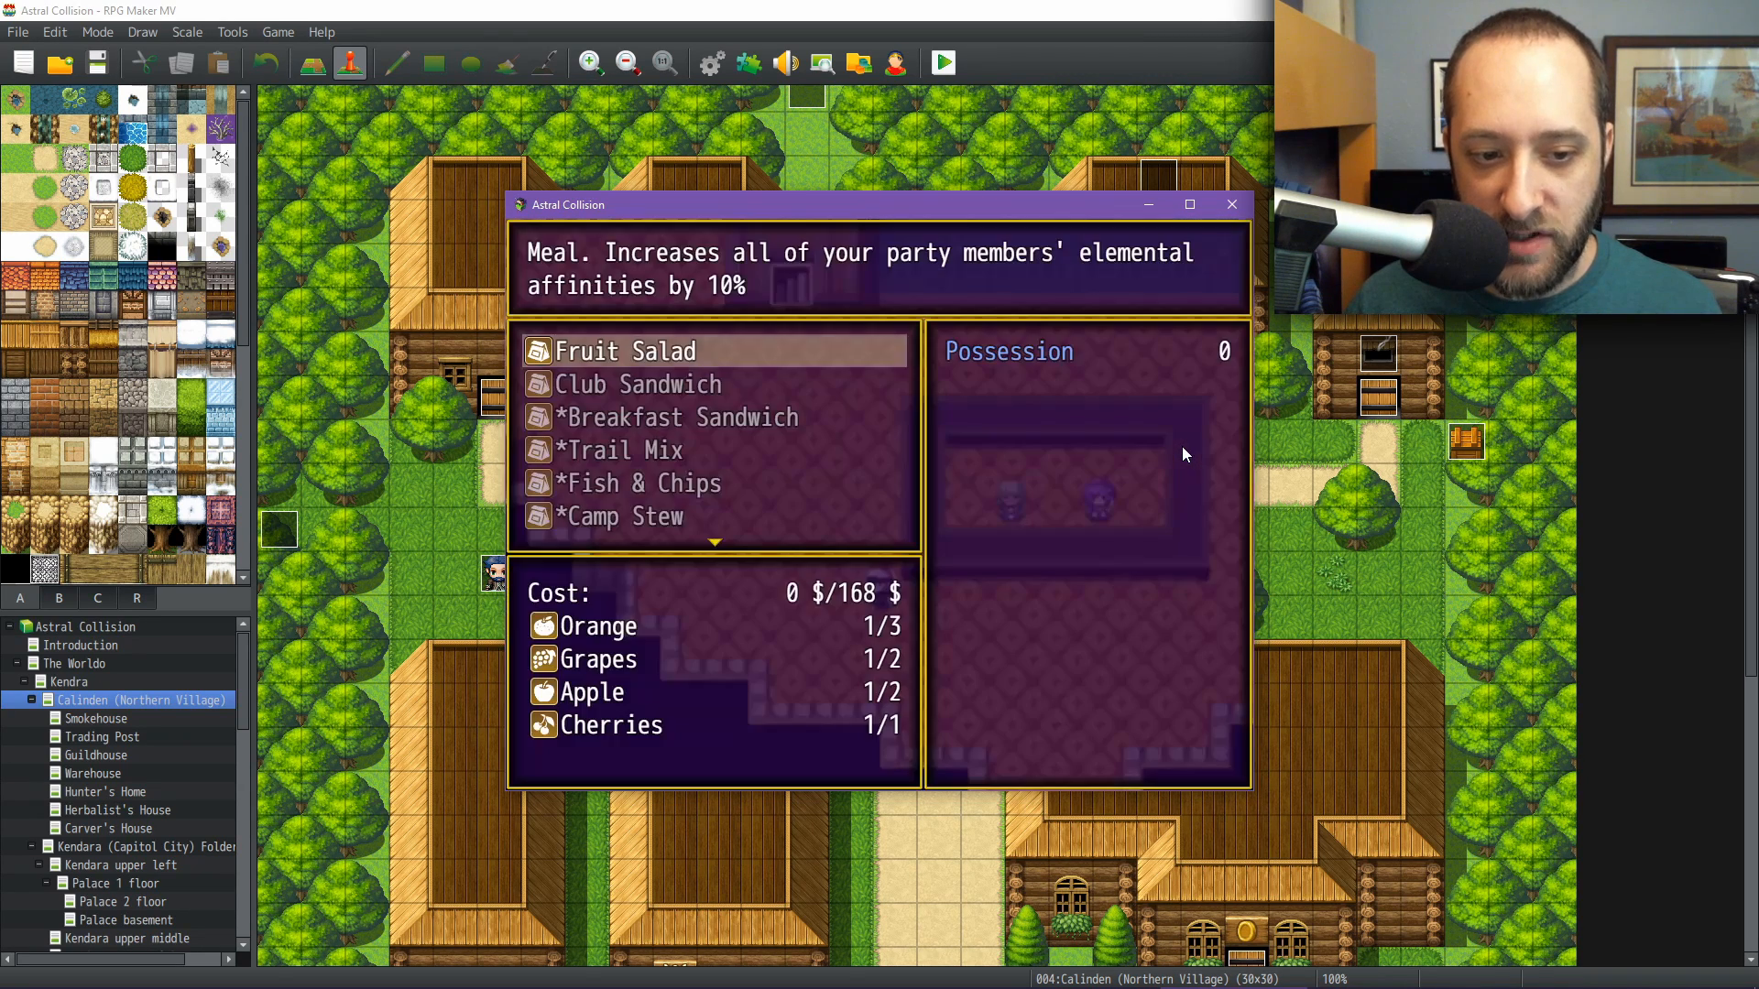
Examine the ingredient costs of the meals from Fruit Salad through Camp Stew
key("Down")
key("Up")
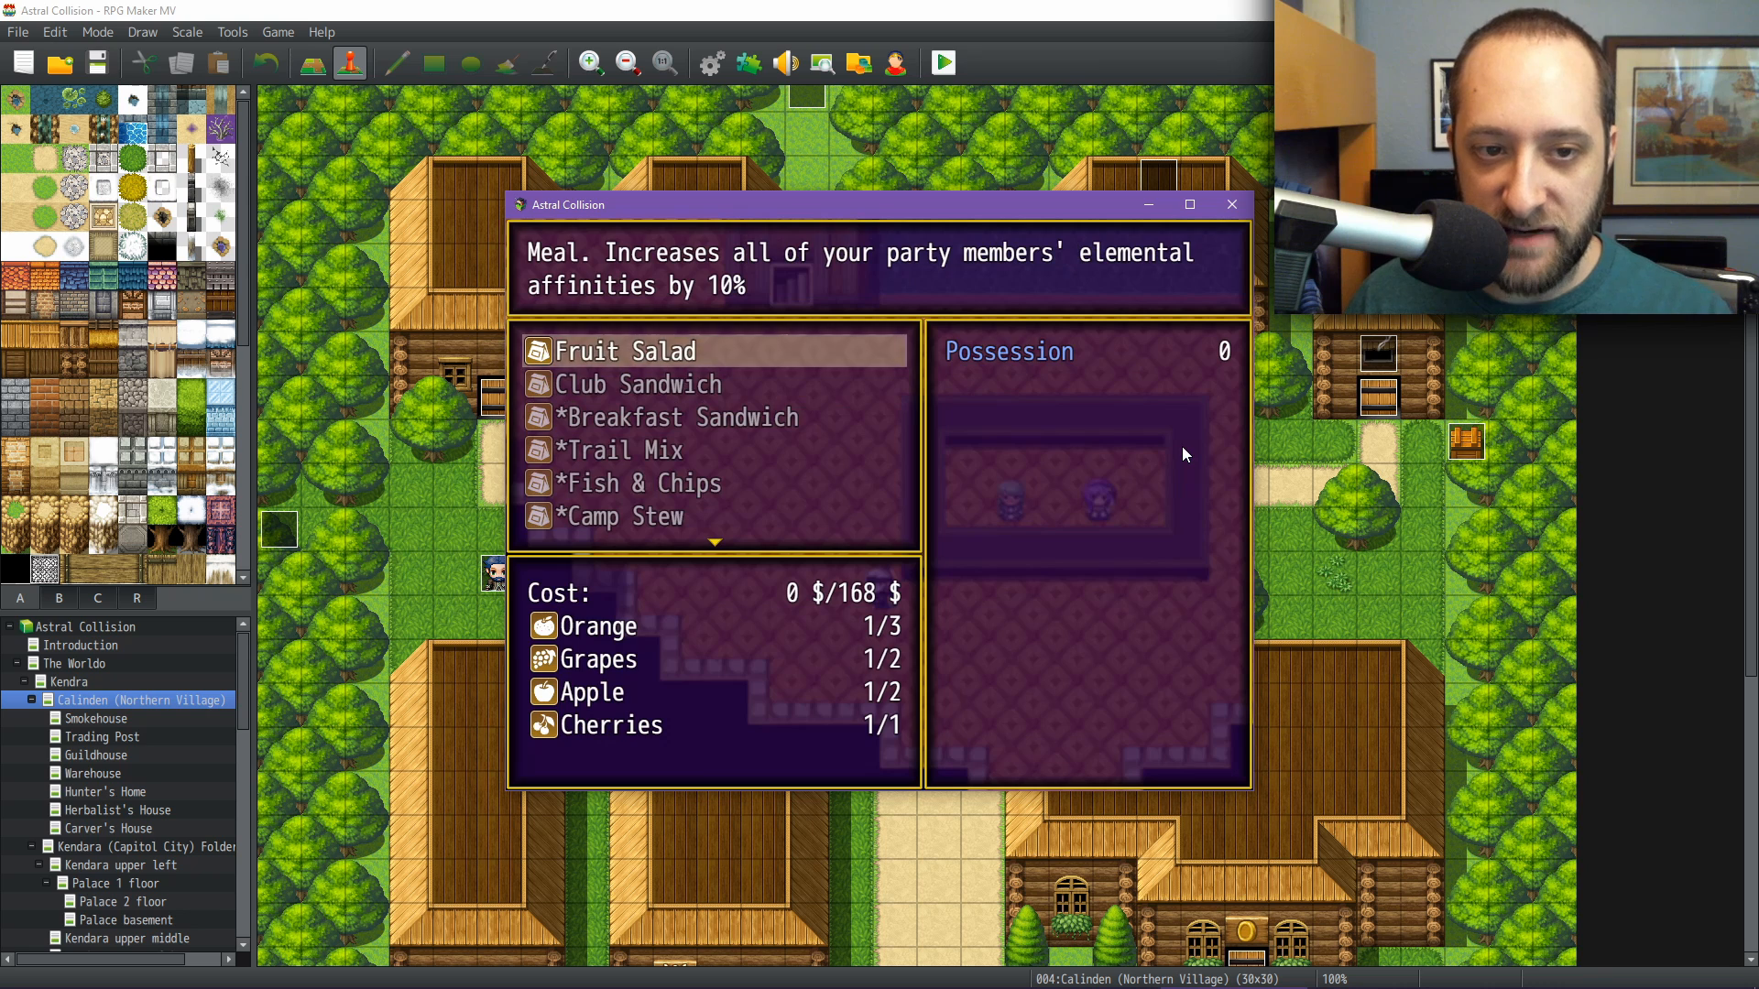
key("Down")
key("Down")
key("Down")
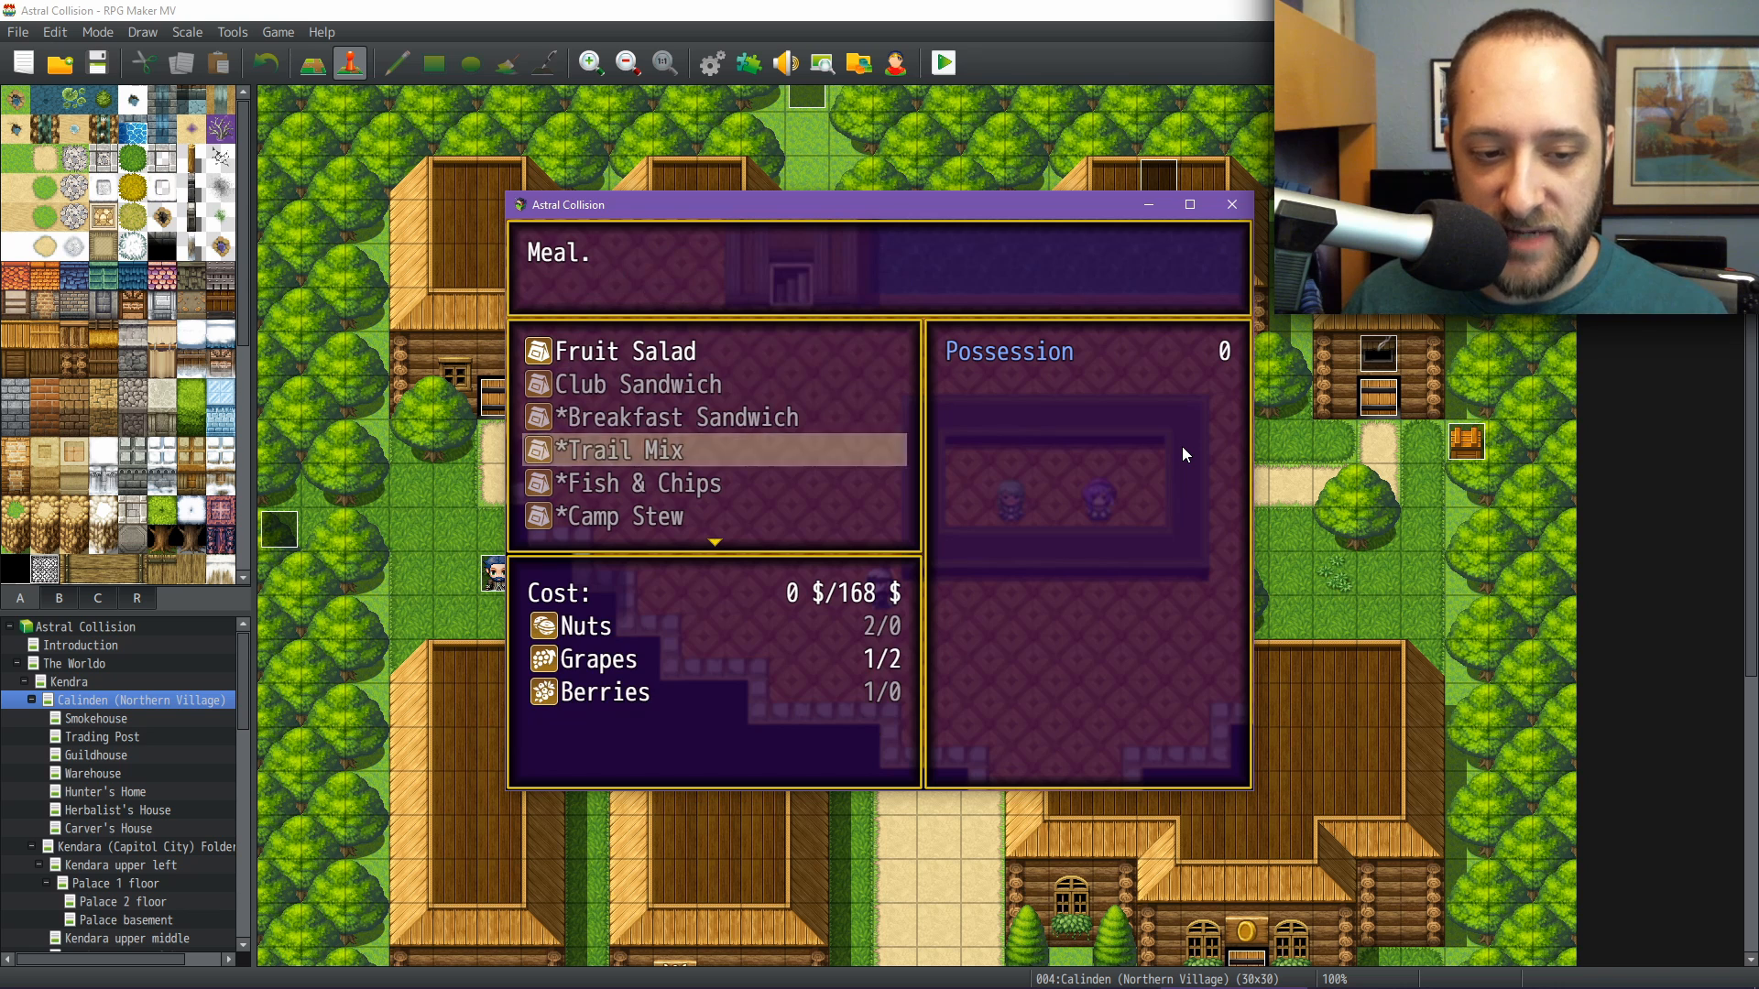
key("Down")
key("Down")
key("Up")
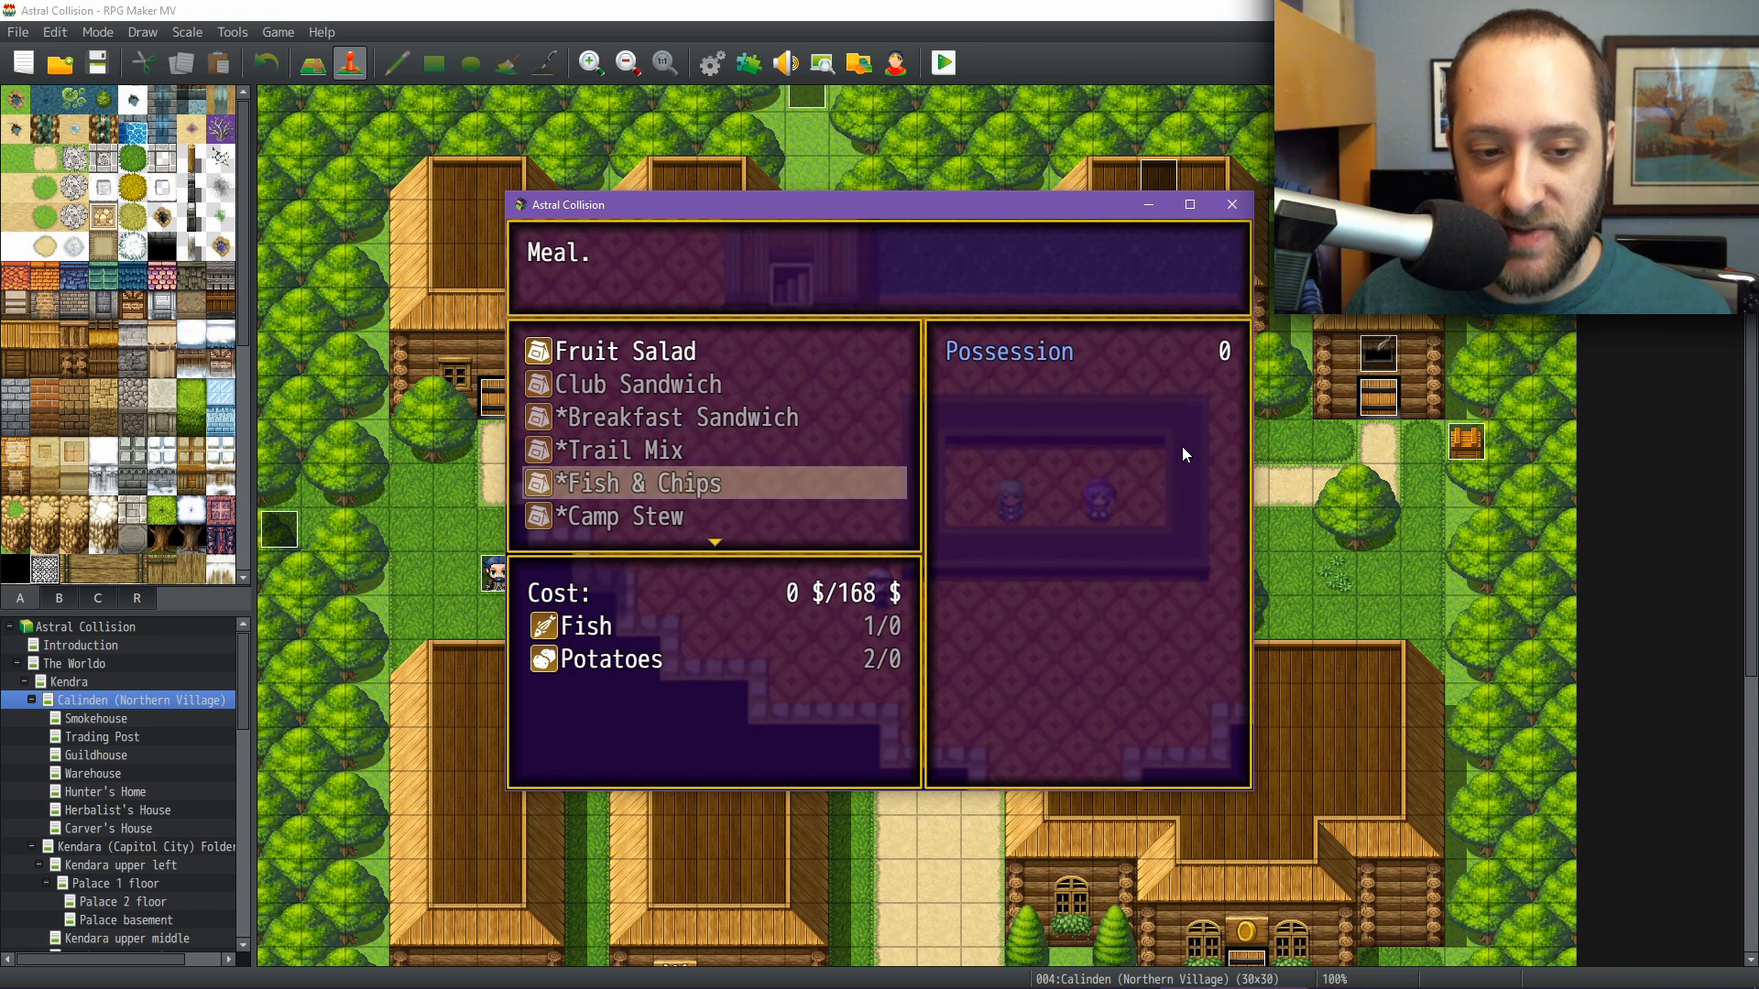
key("Down")
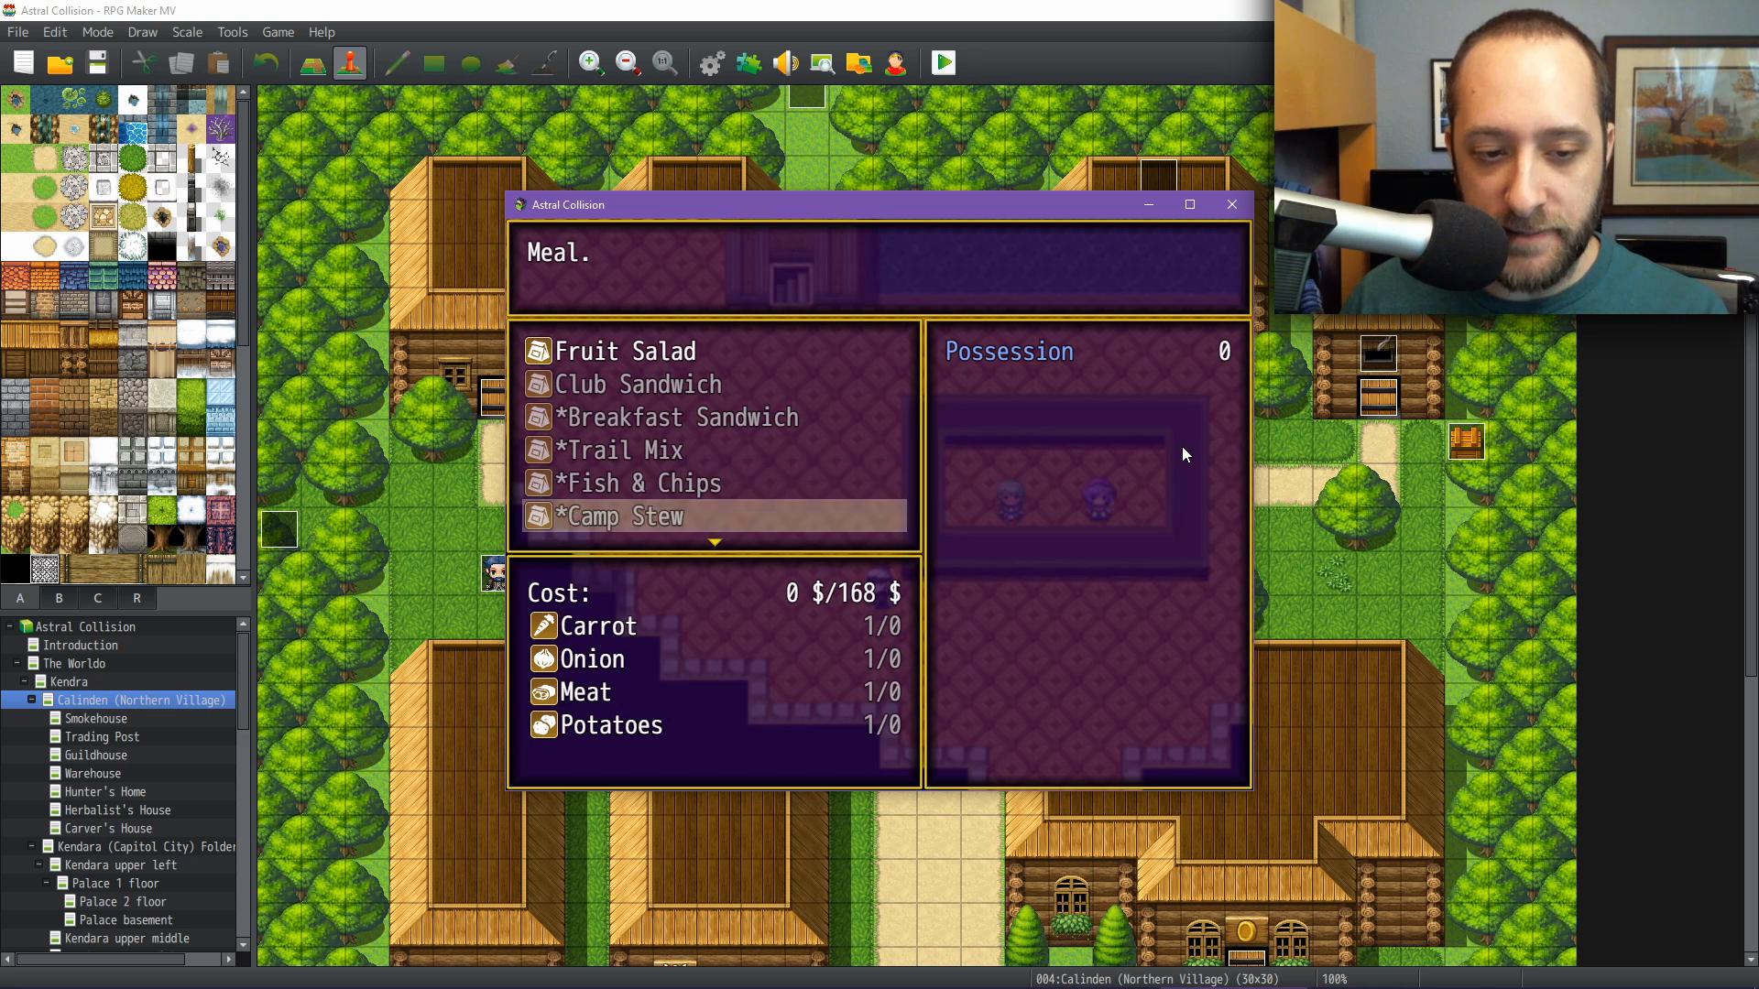
Examine the ingredient costs of the meals from Vegetable Soup through Caprese Salad
key("Down")
key("Down")
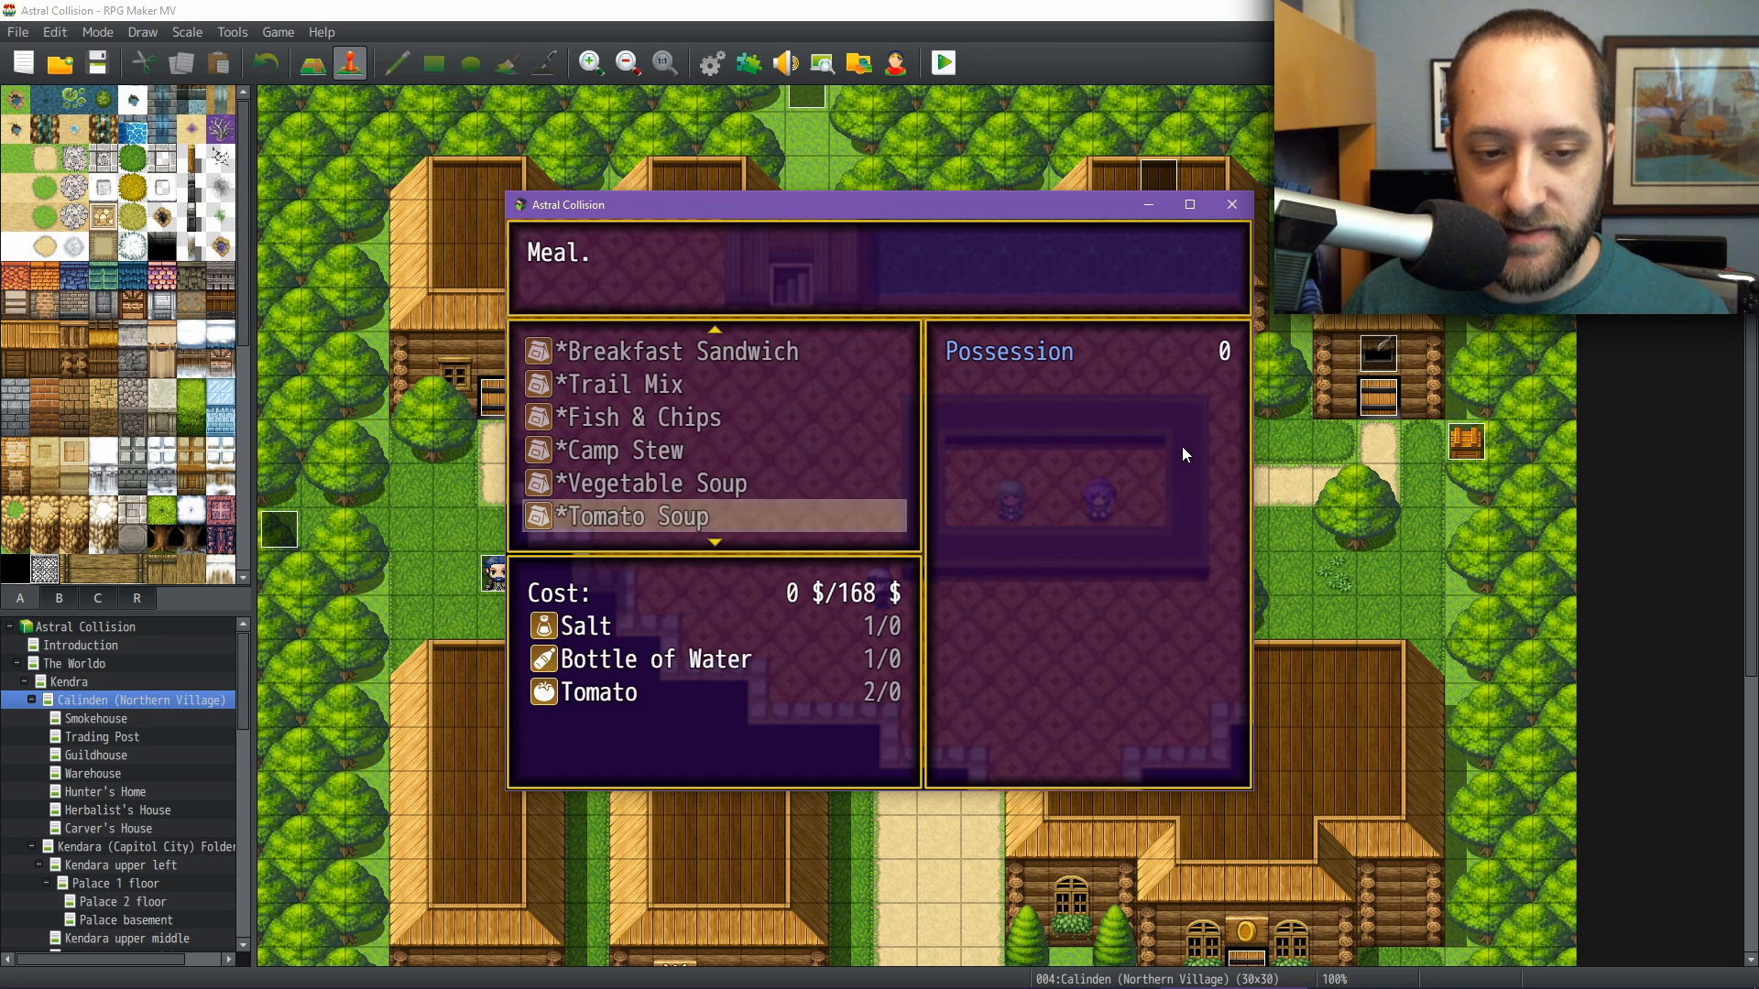
key("Down")
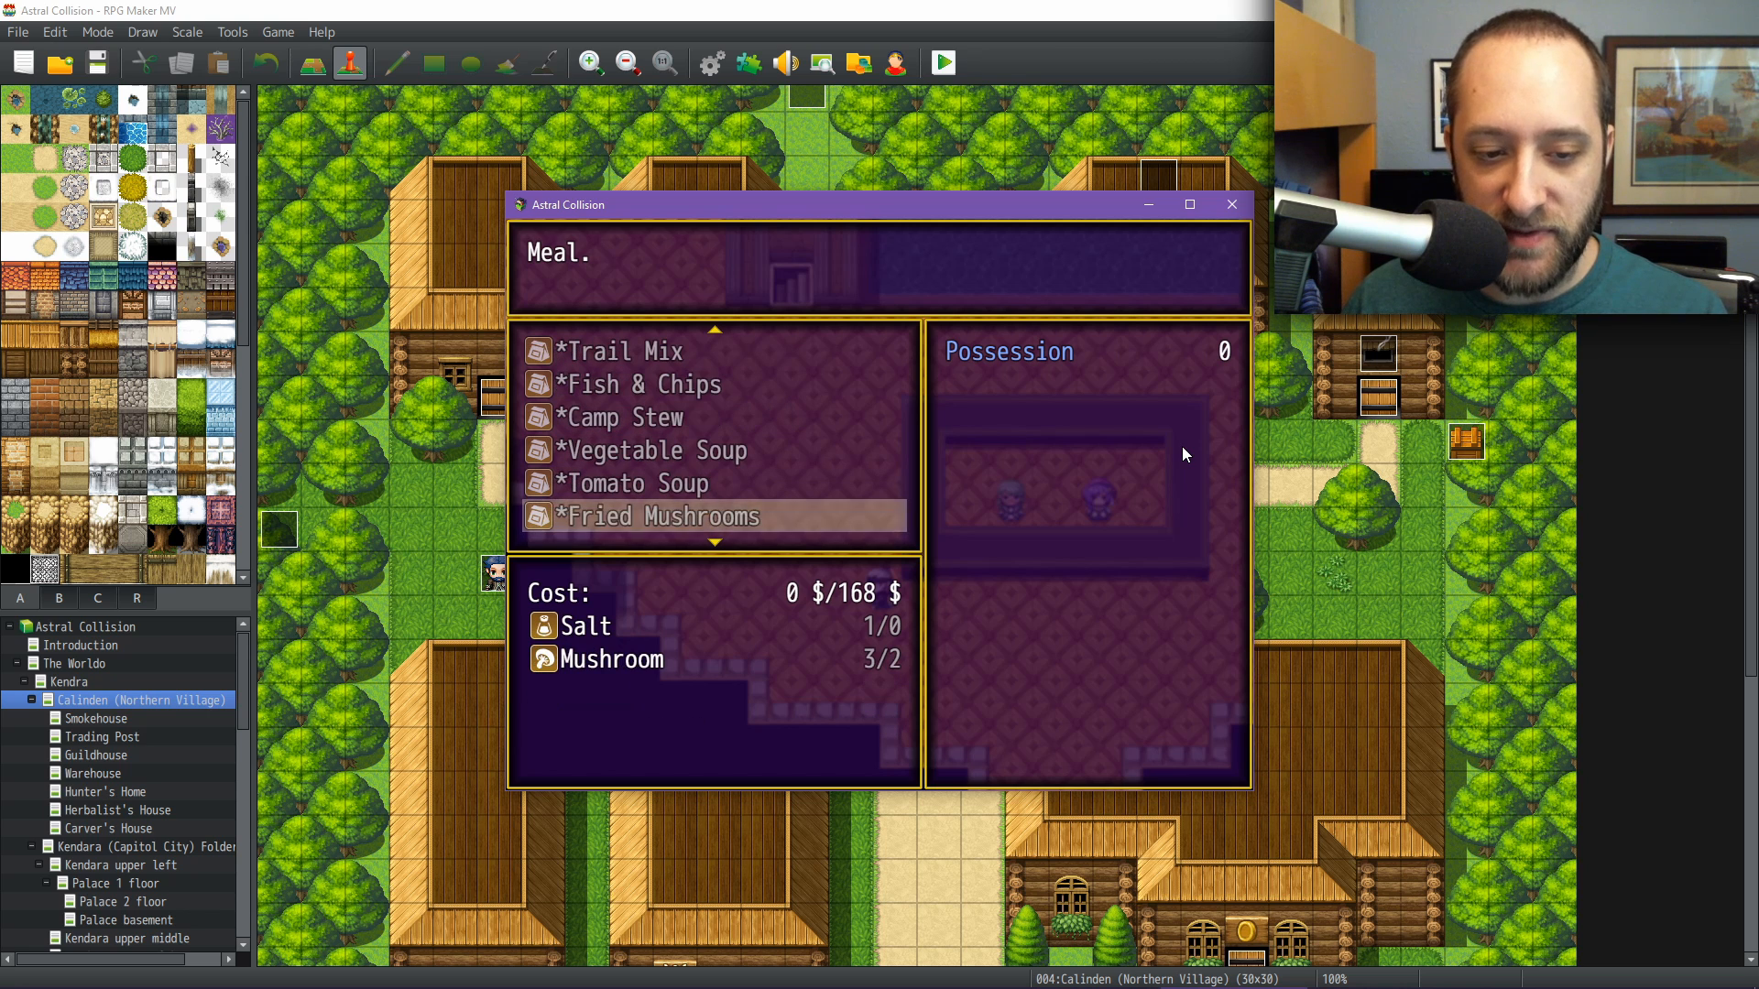
key("Down")
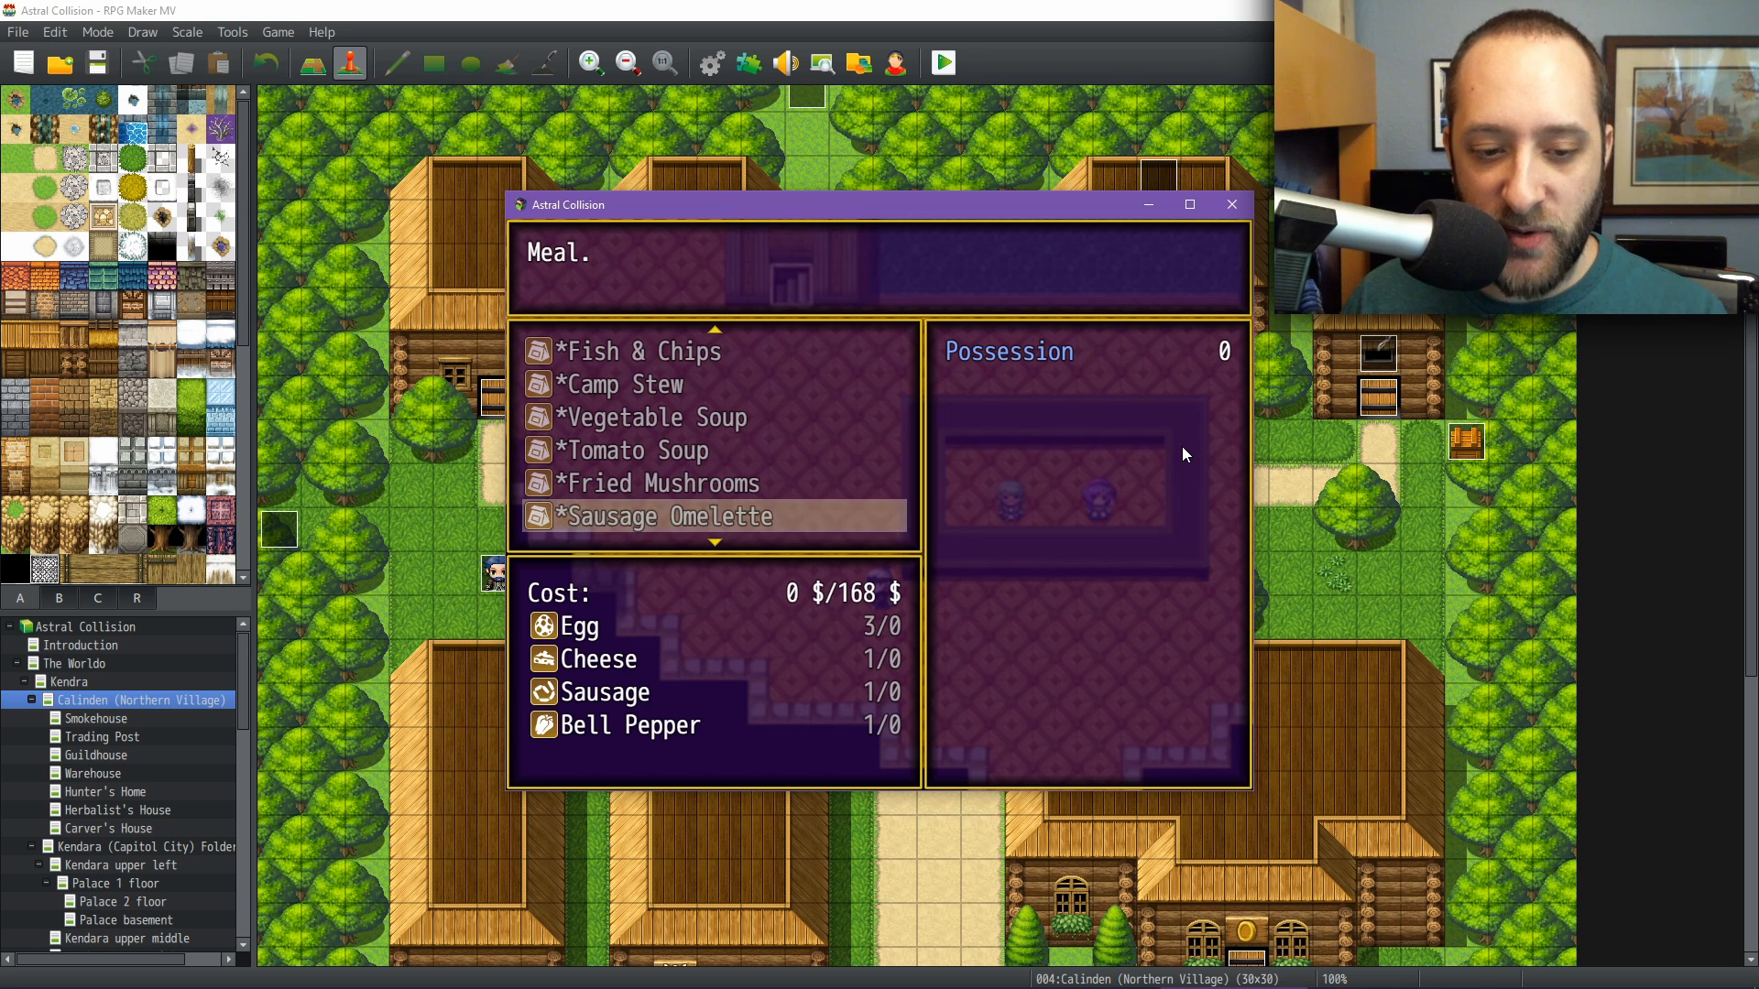
key("Down")
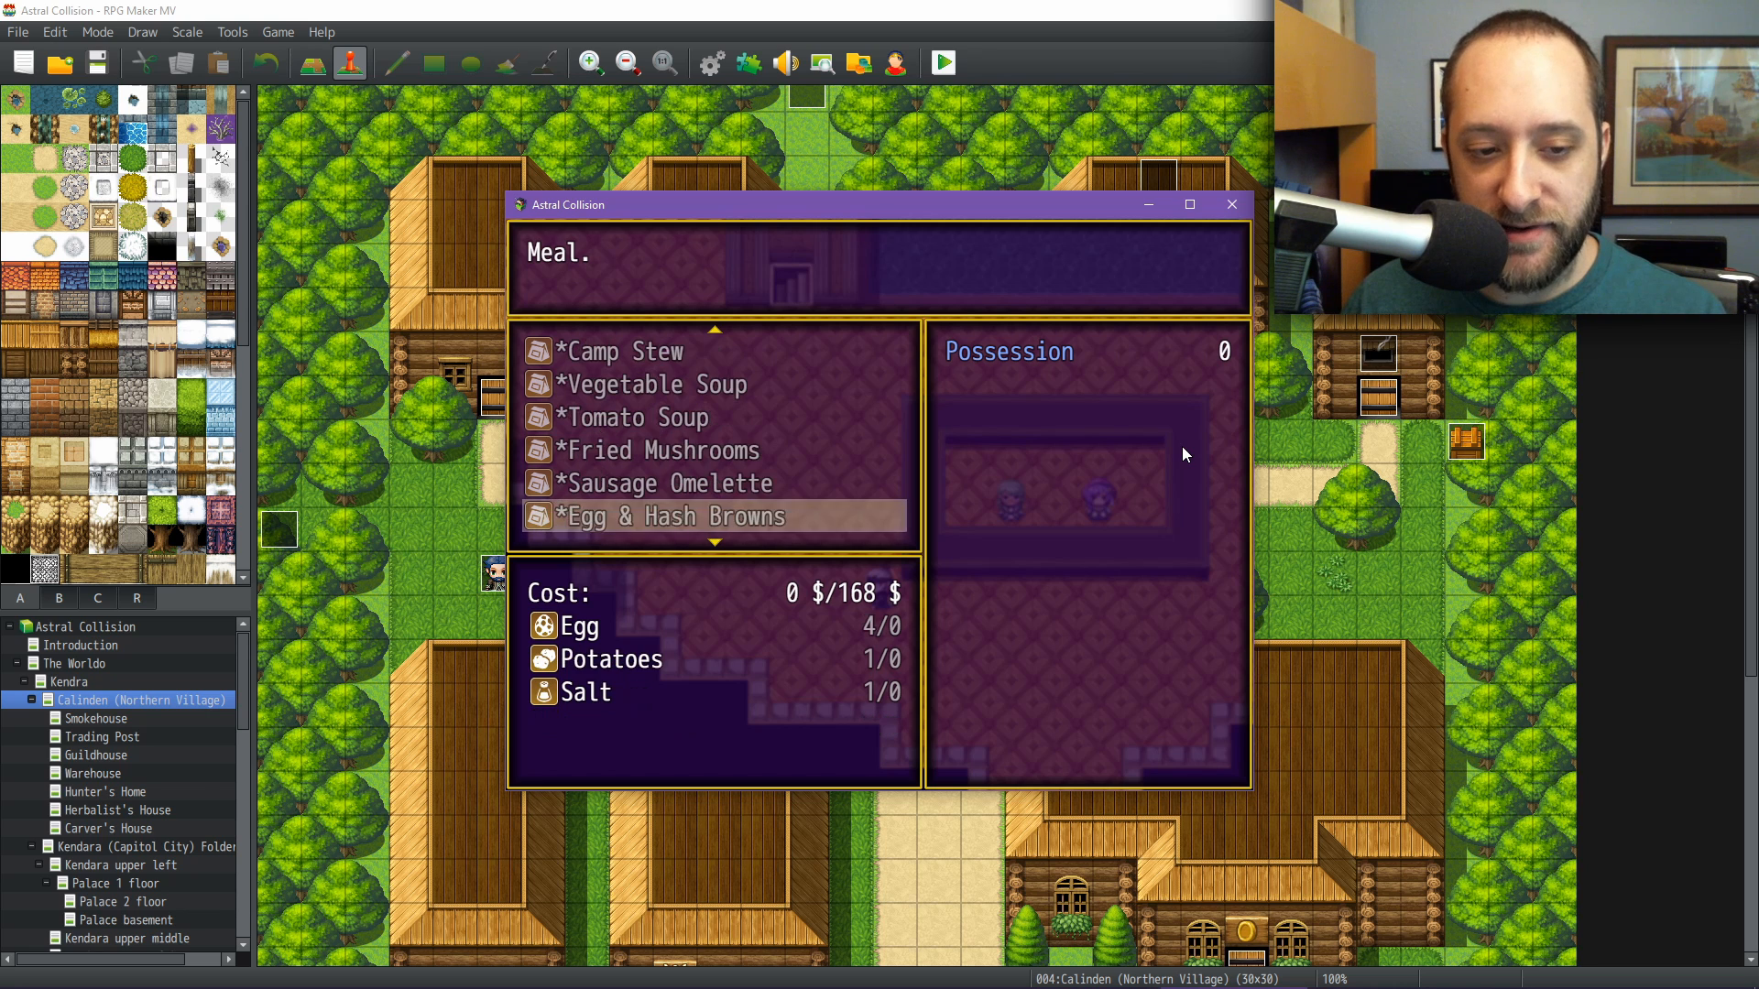
key("Down")
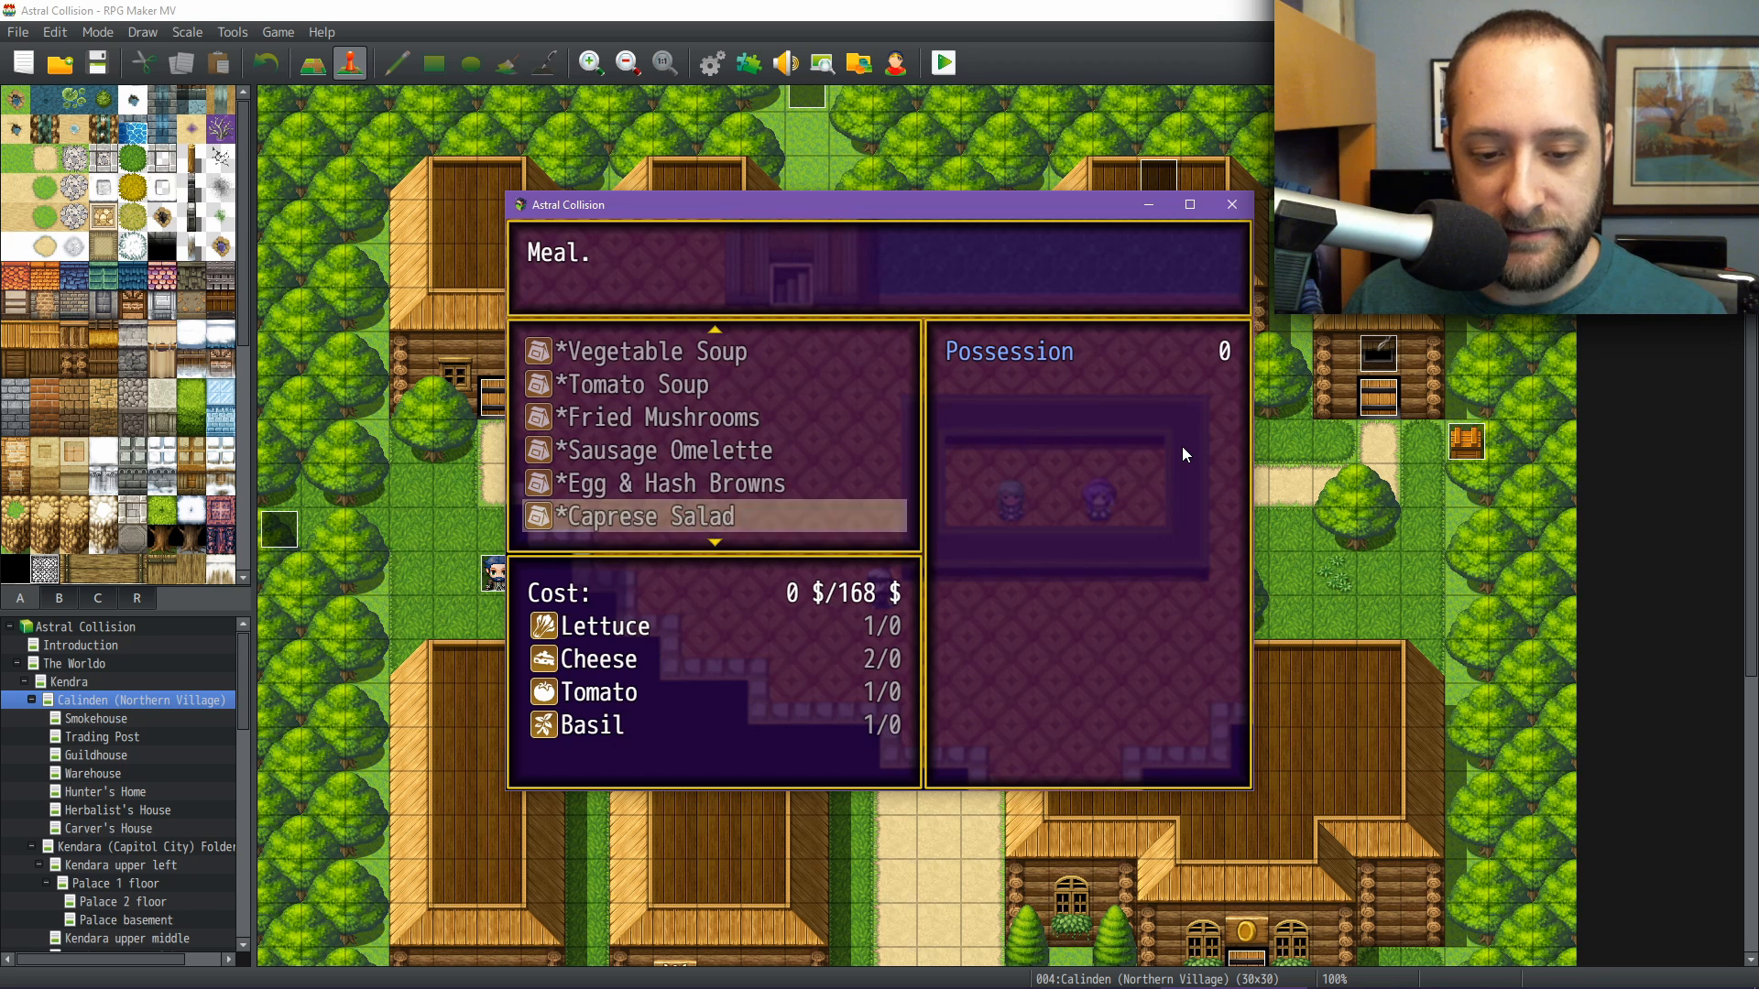
Compare the ingredients of Sausage Pizza and Veggie Pizza, and continue examining the meal costs through Summer Salad
key("Down")
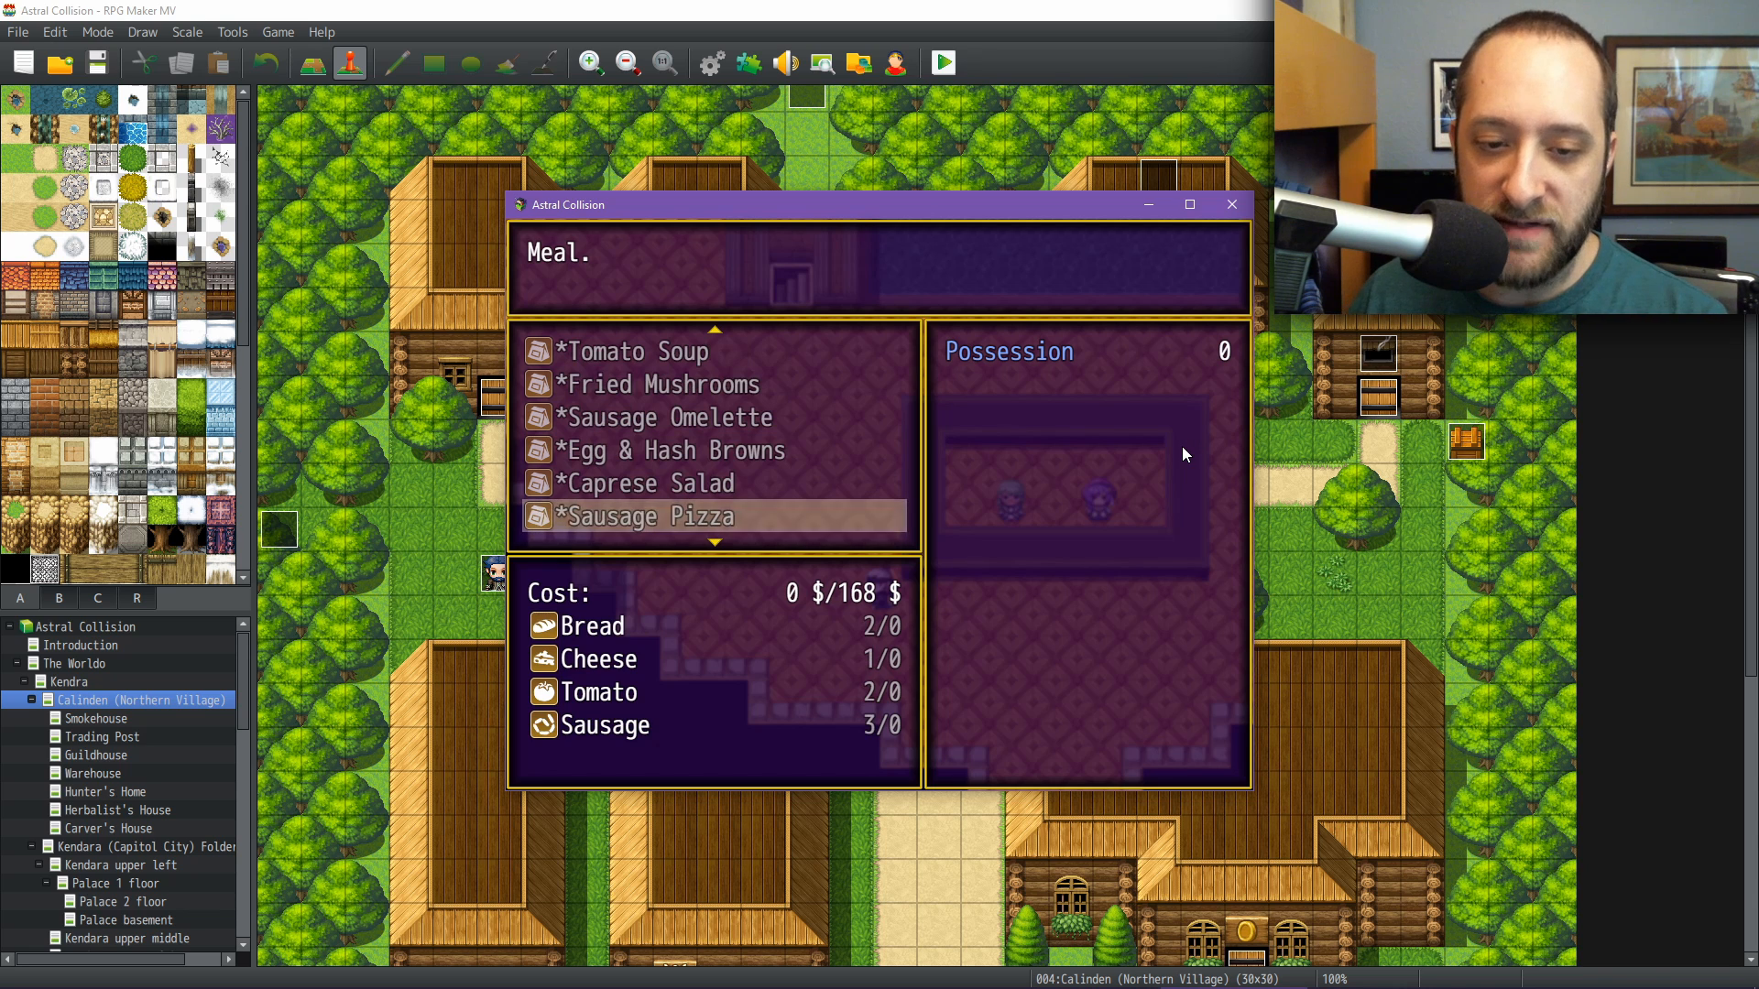
key("Down")
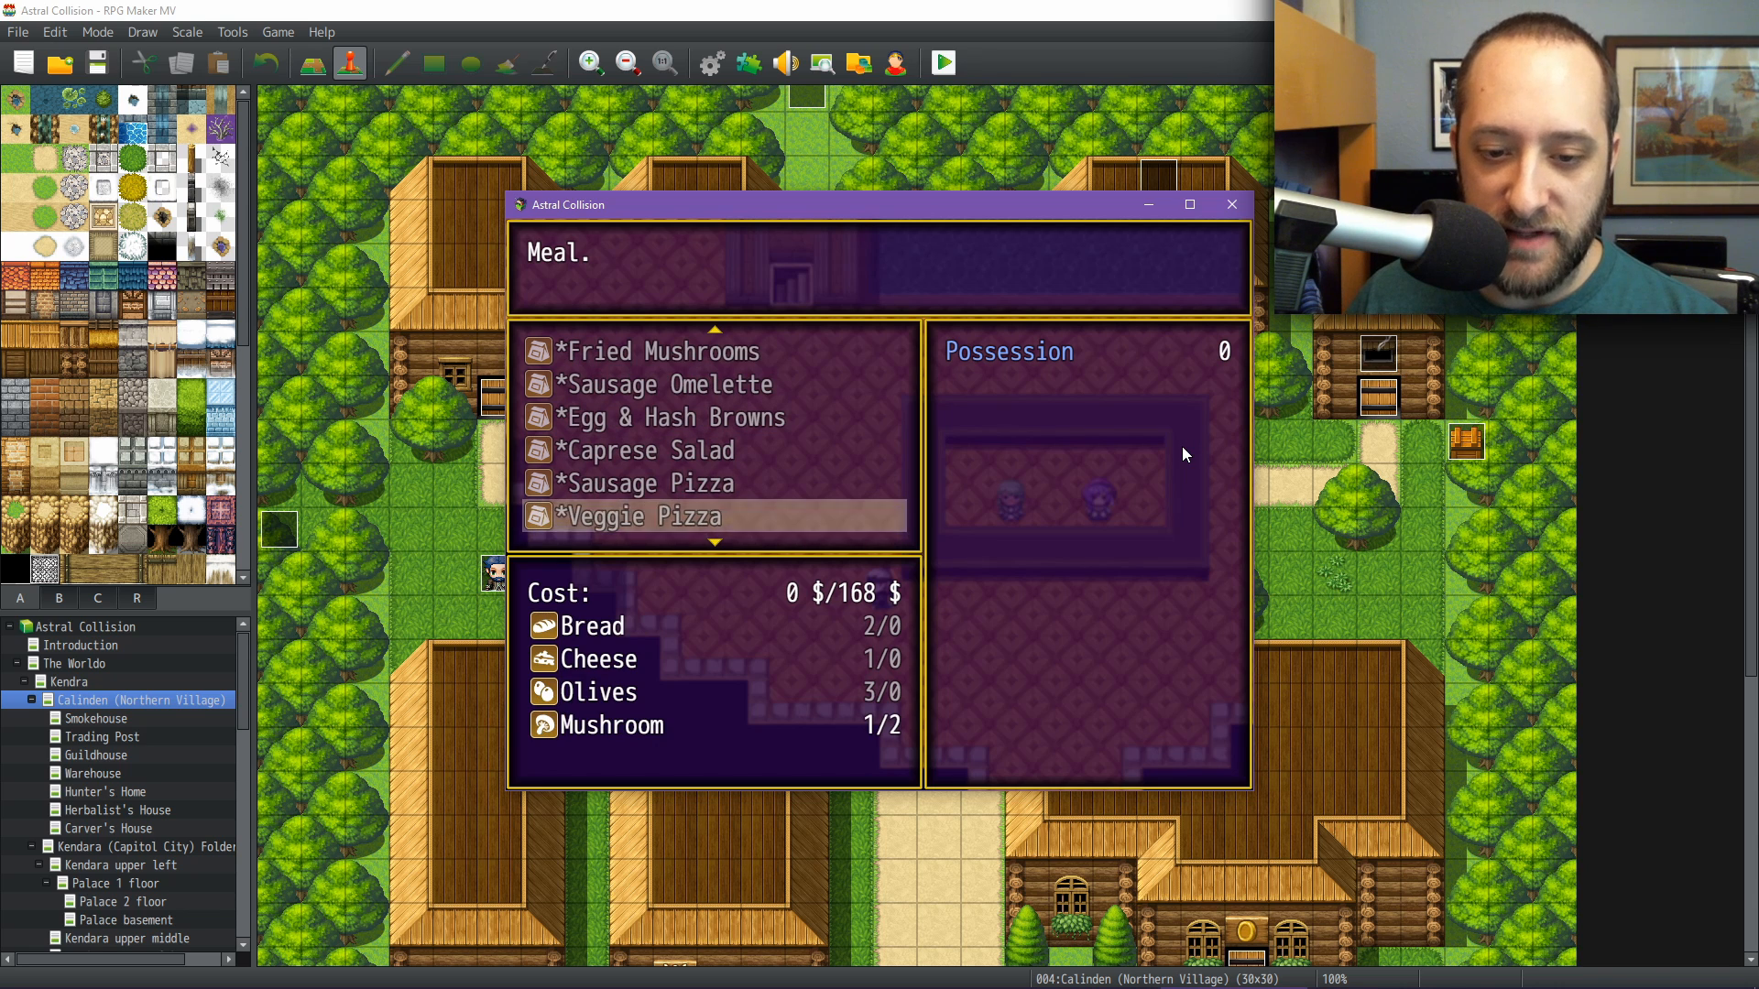
key("Up")
key("Down")
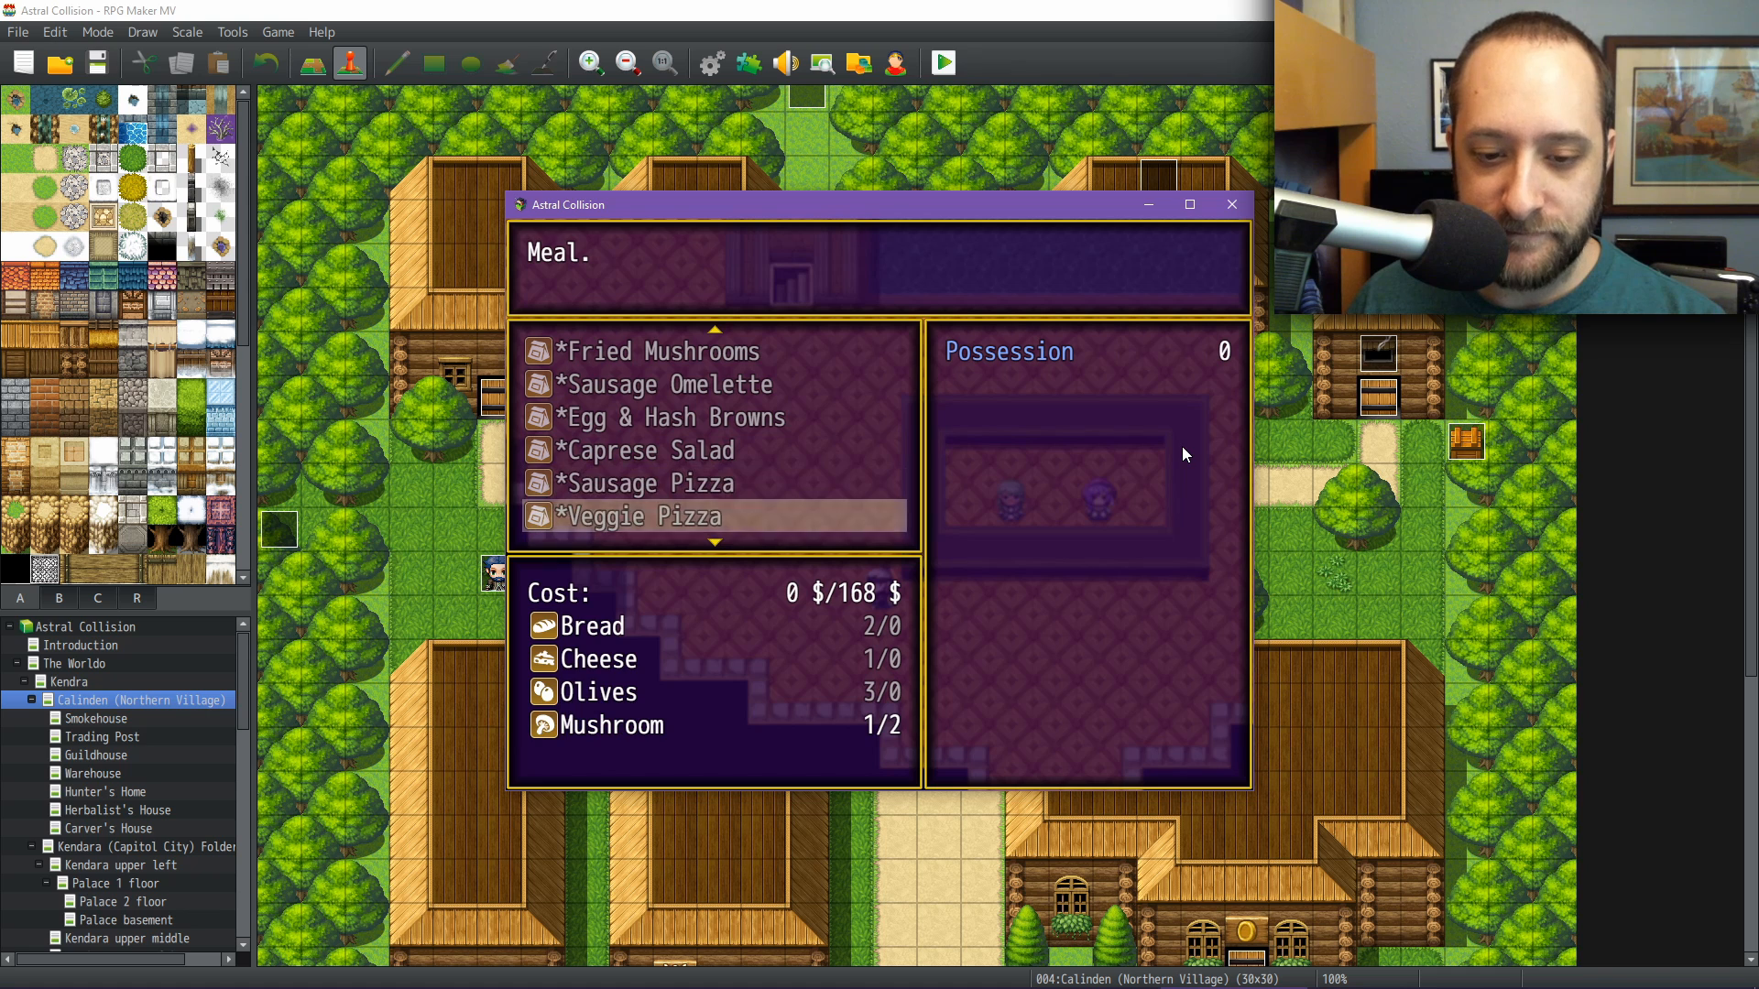
key("Down")
key("Down")
key("Down")
key("Down")
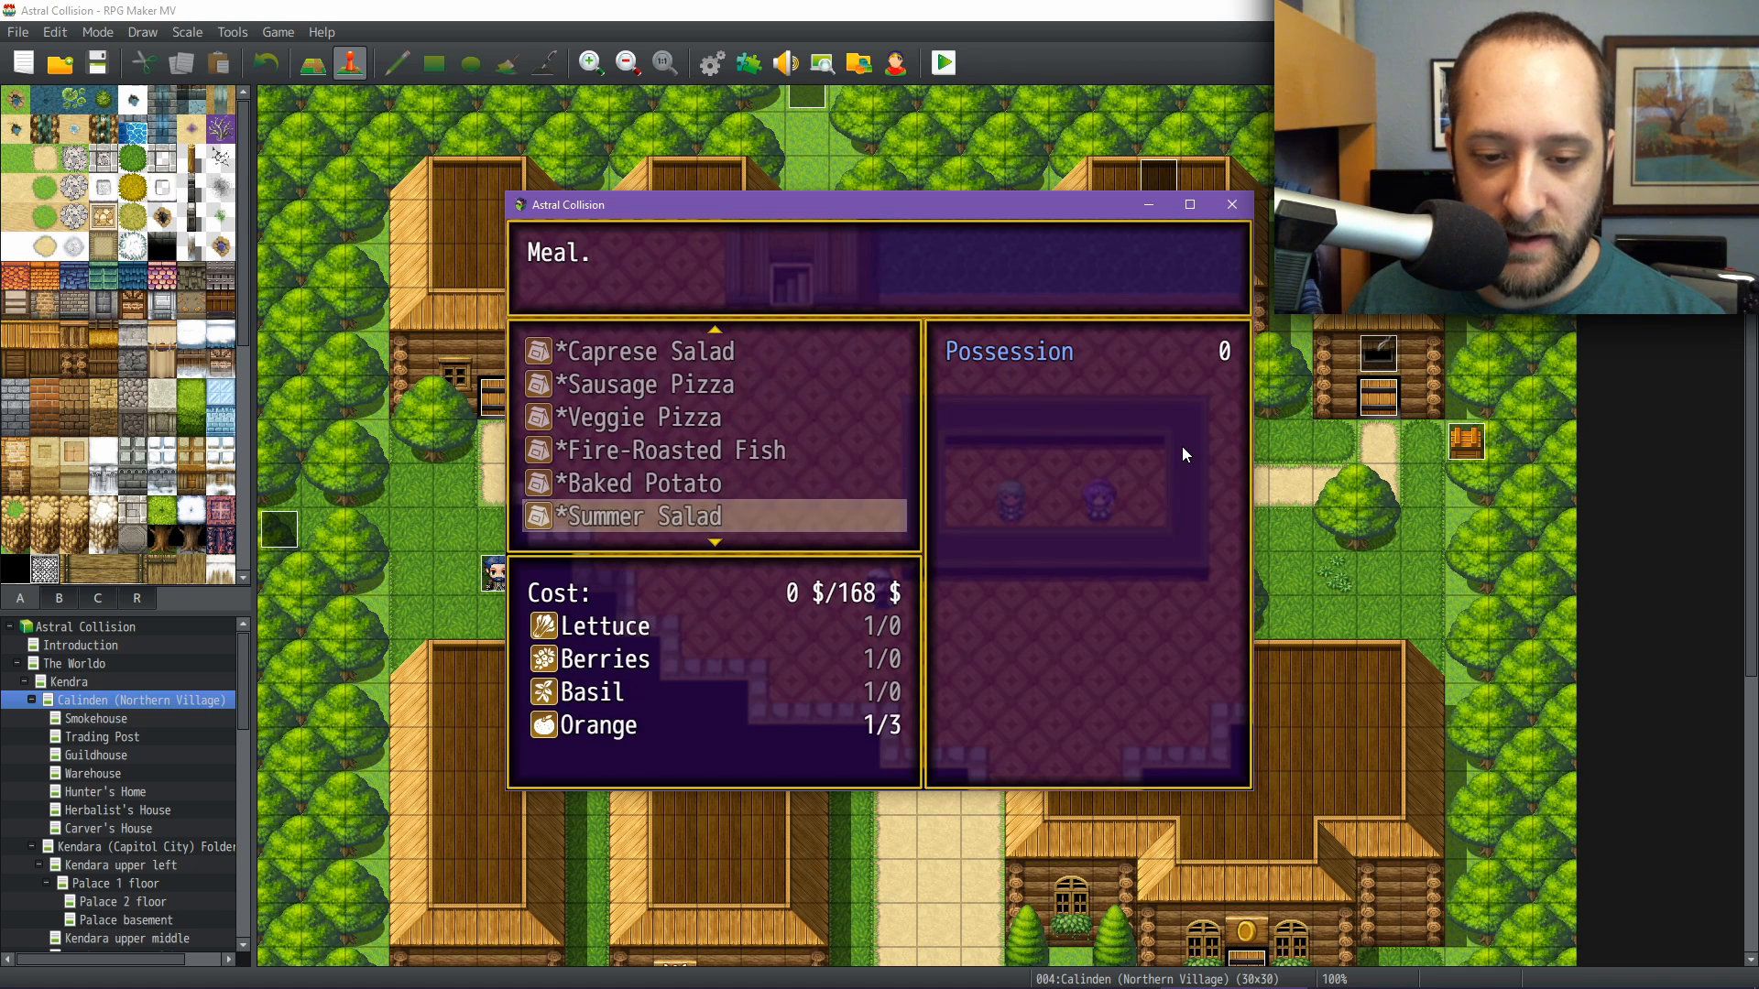
Examine the ingredient costs of the meals from Autumn Salad through Cherry Jam Toast
key("Down")
key("Down")
key("Down")
key("Down")
key("Down")
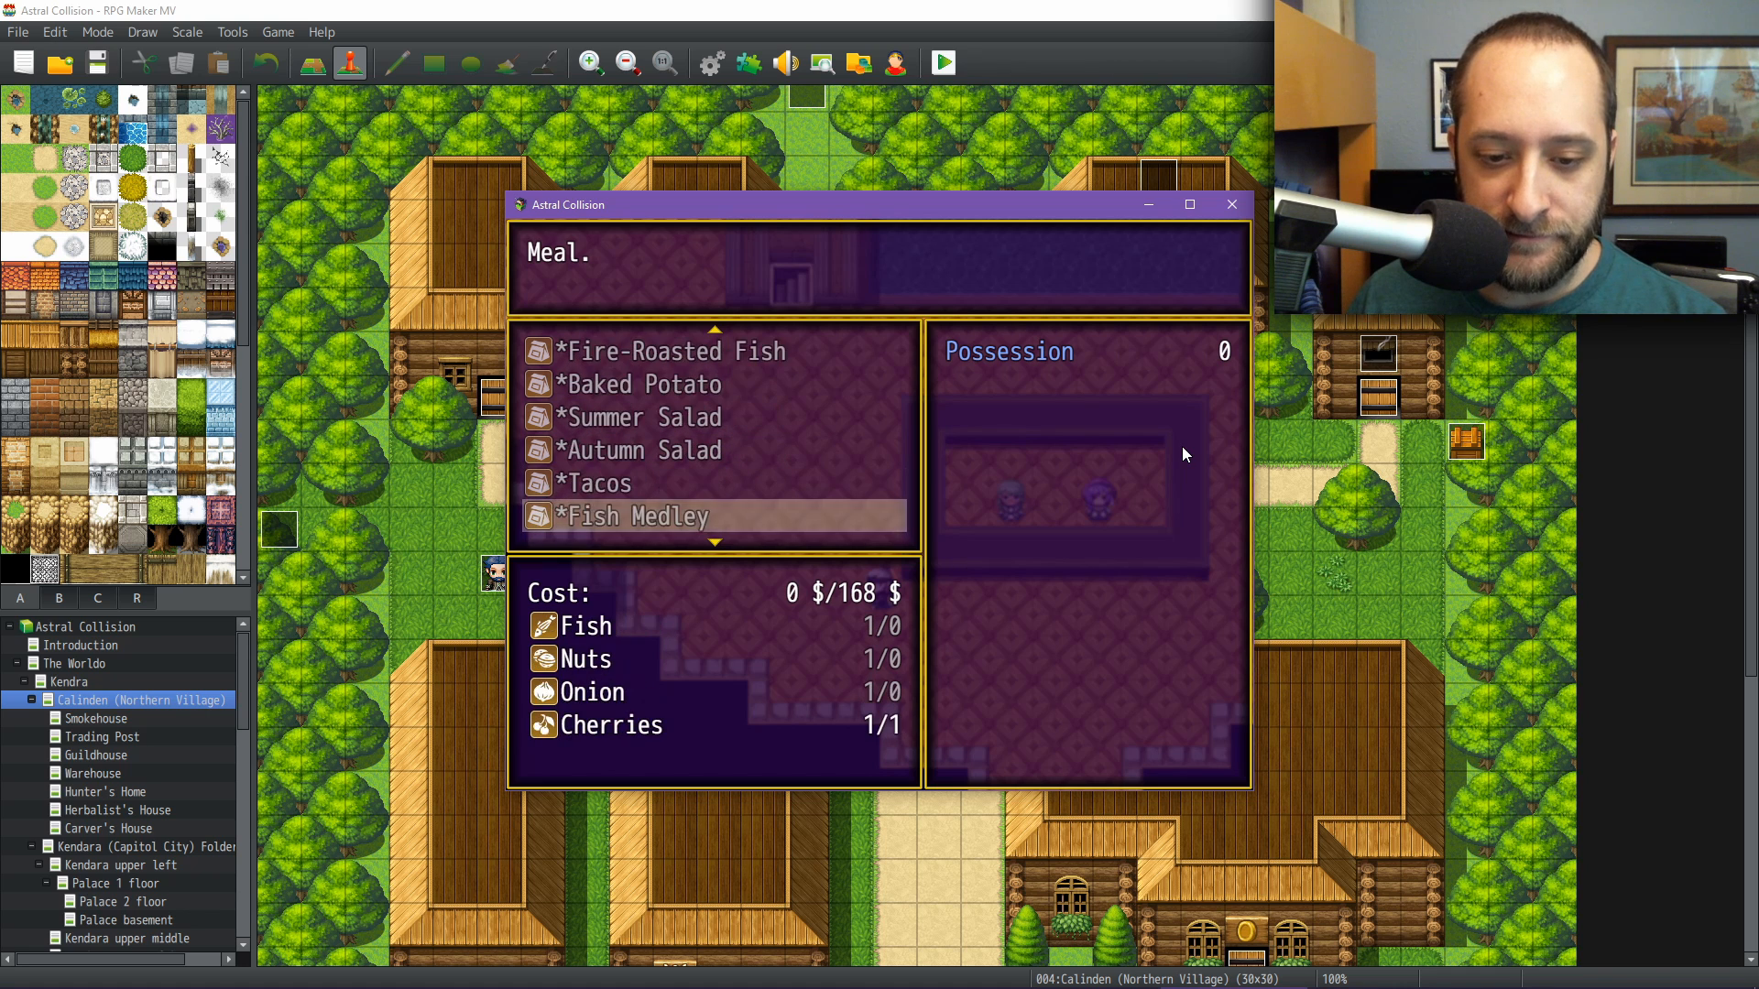
key("Down")
key("Down")
key("Down")
key("Down")
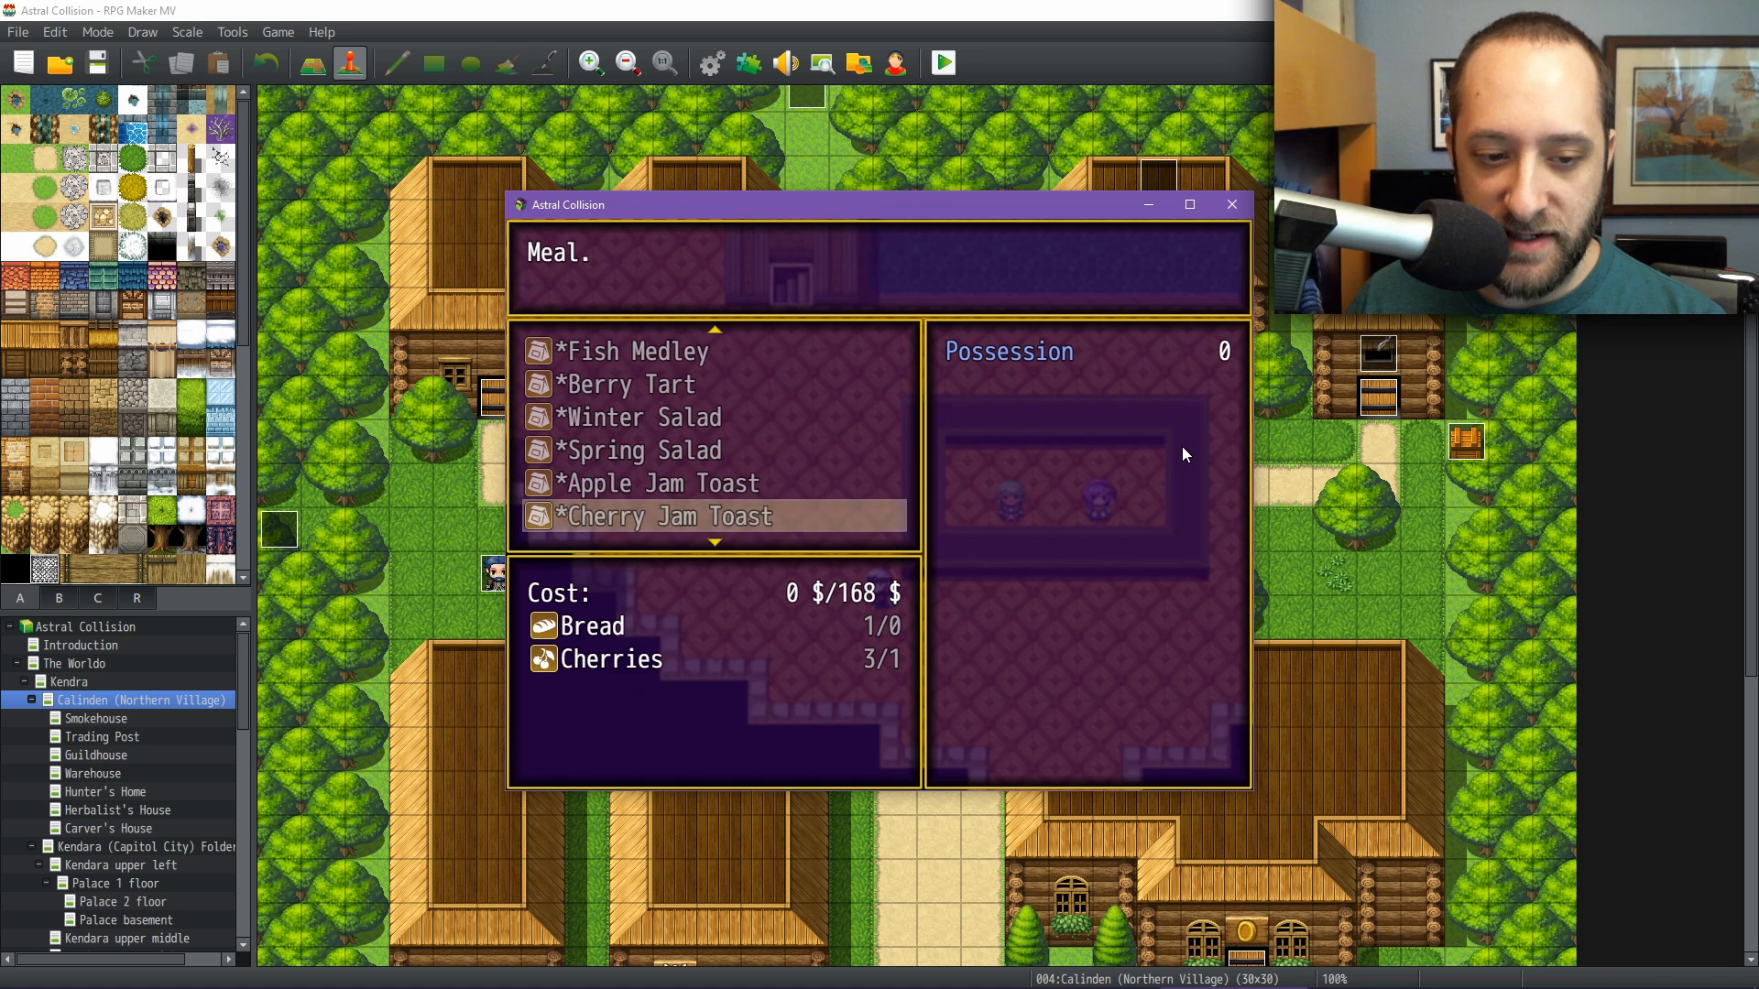
Examine the ingredient costs from Orange Marmalade Toast through Mushroom Melt and on to the end of the recipe list
key("Down")
key("Down")
key("Down")
key("Down")
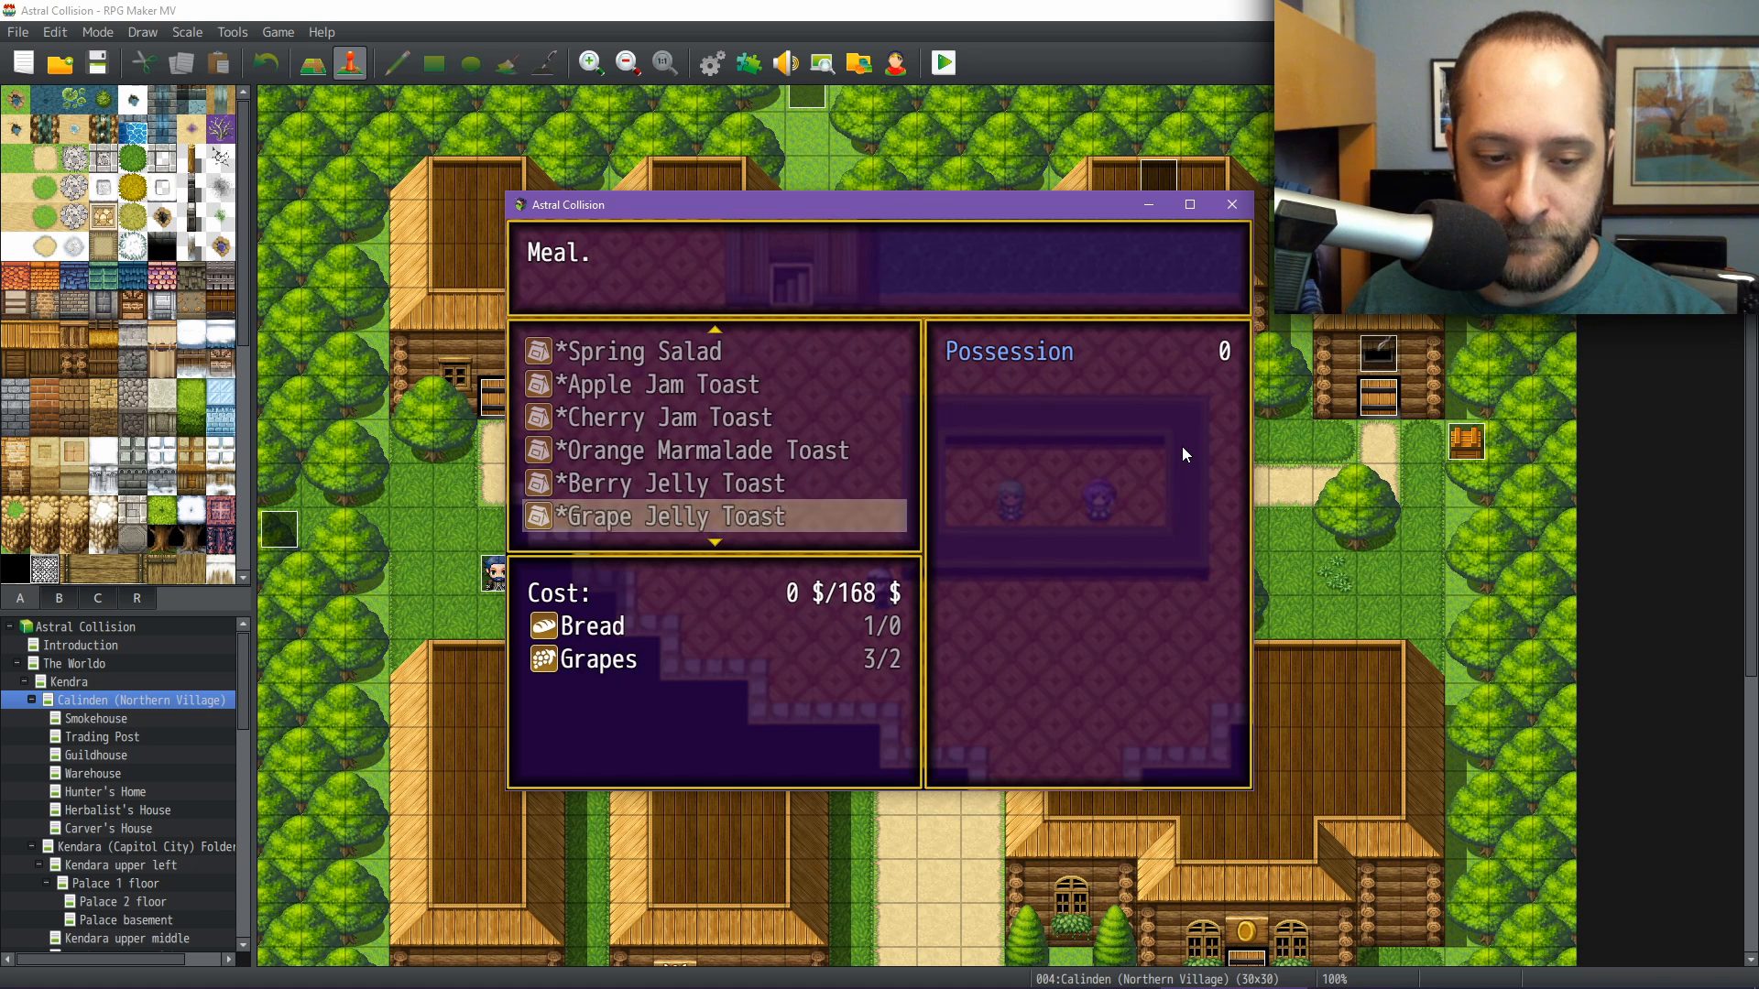
key("Down")
key("Down")
key("Down")
key("Down")
key("Down")
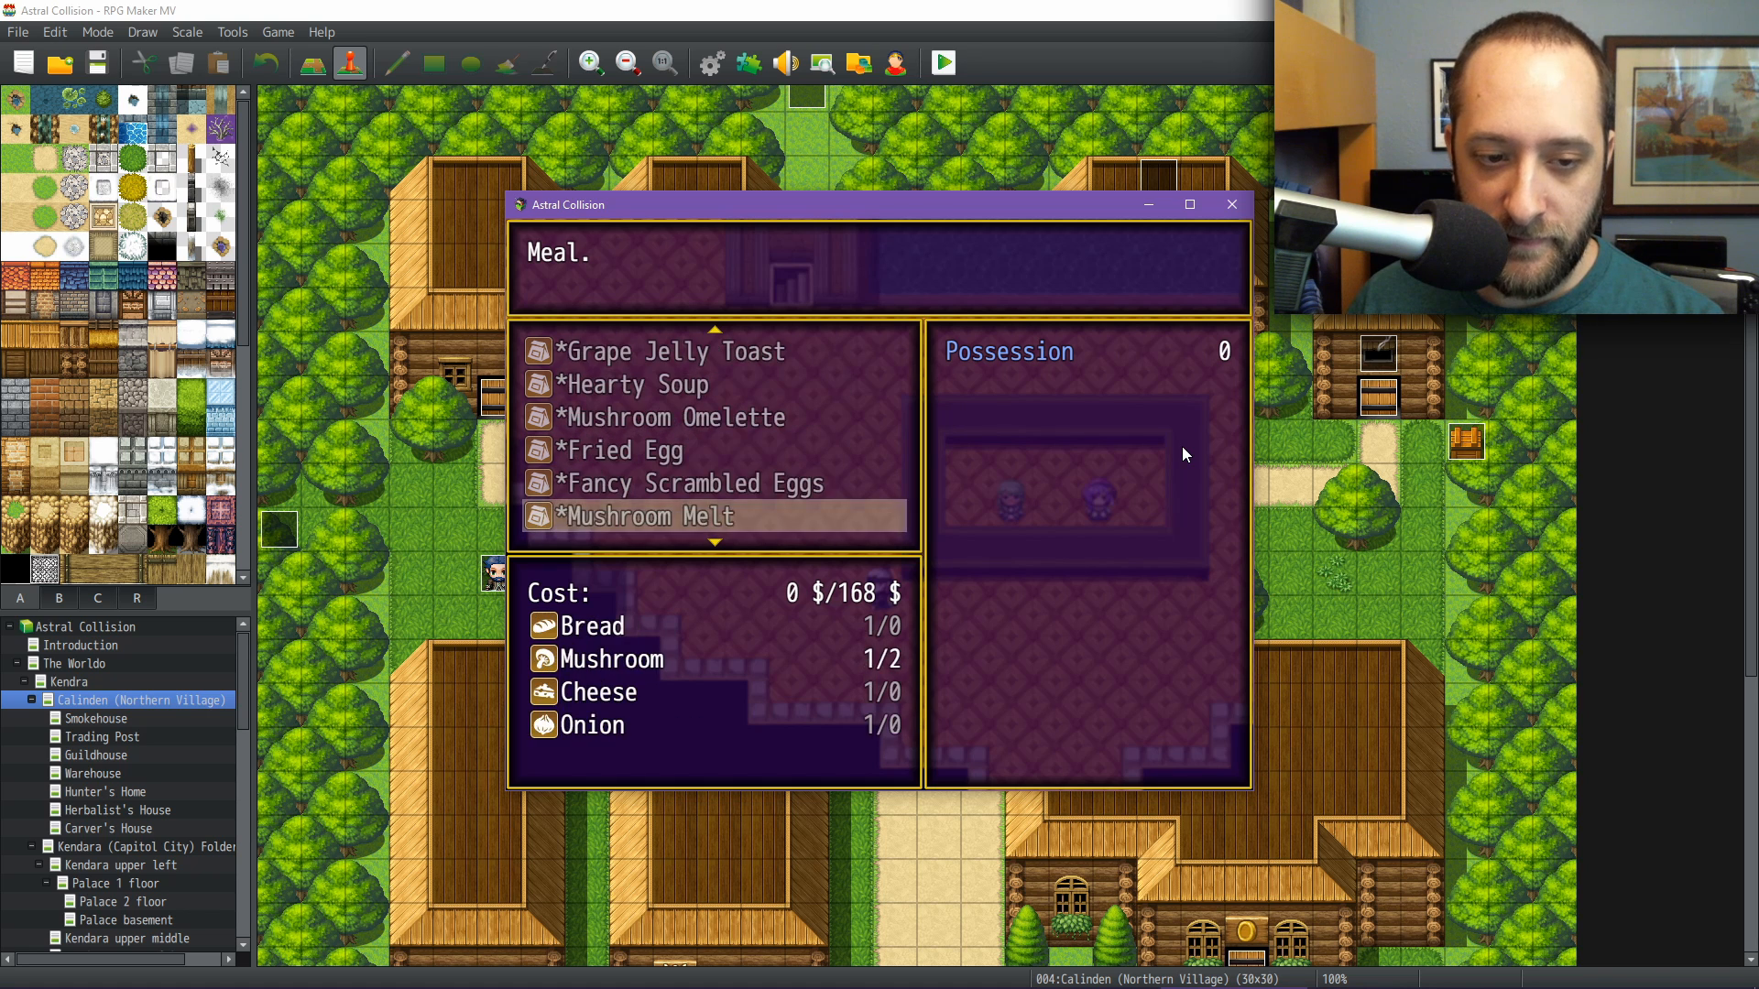
key("Down")
key("Down")
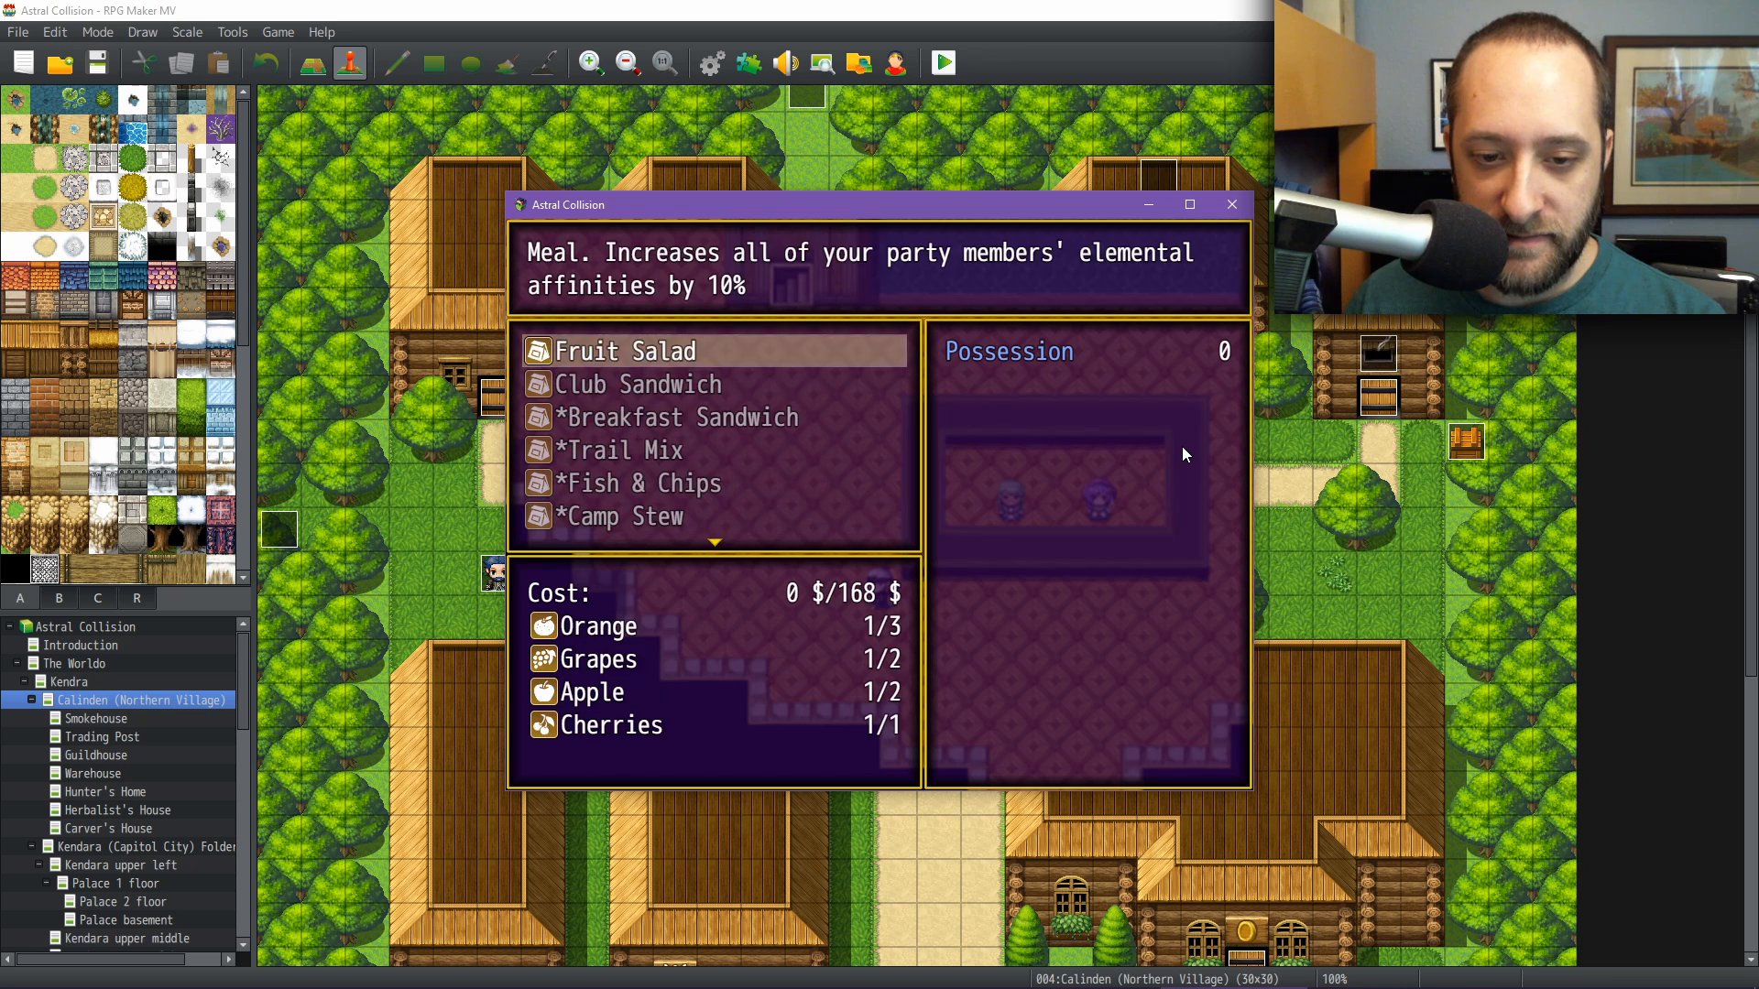
key("Up")
key("Down")
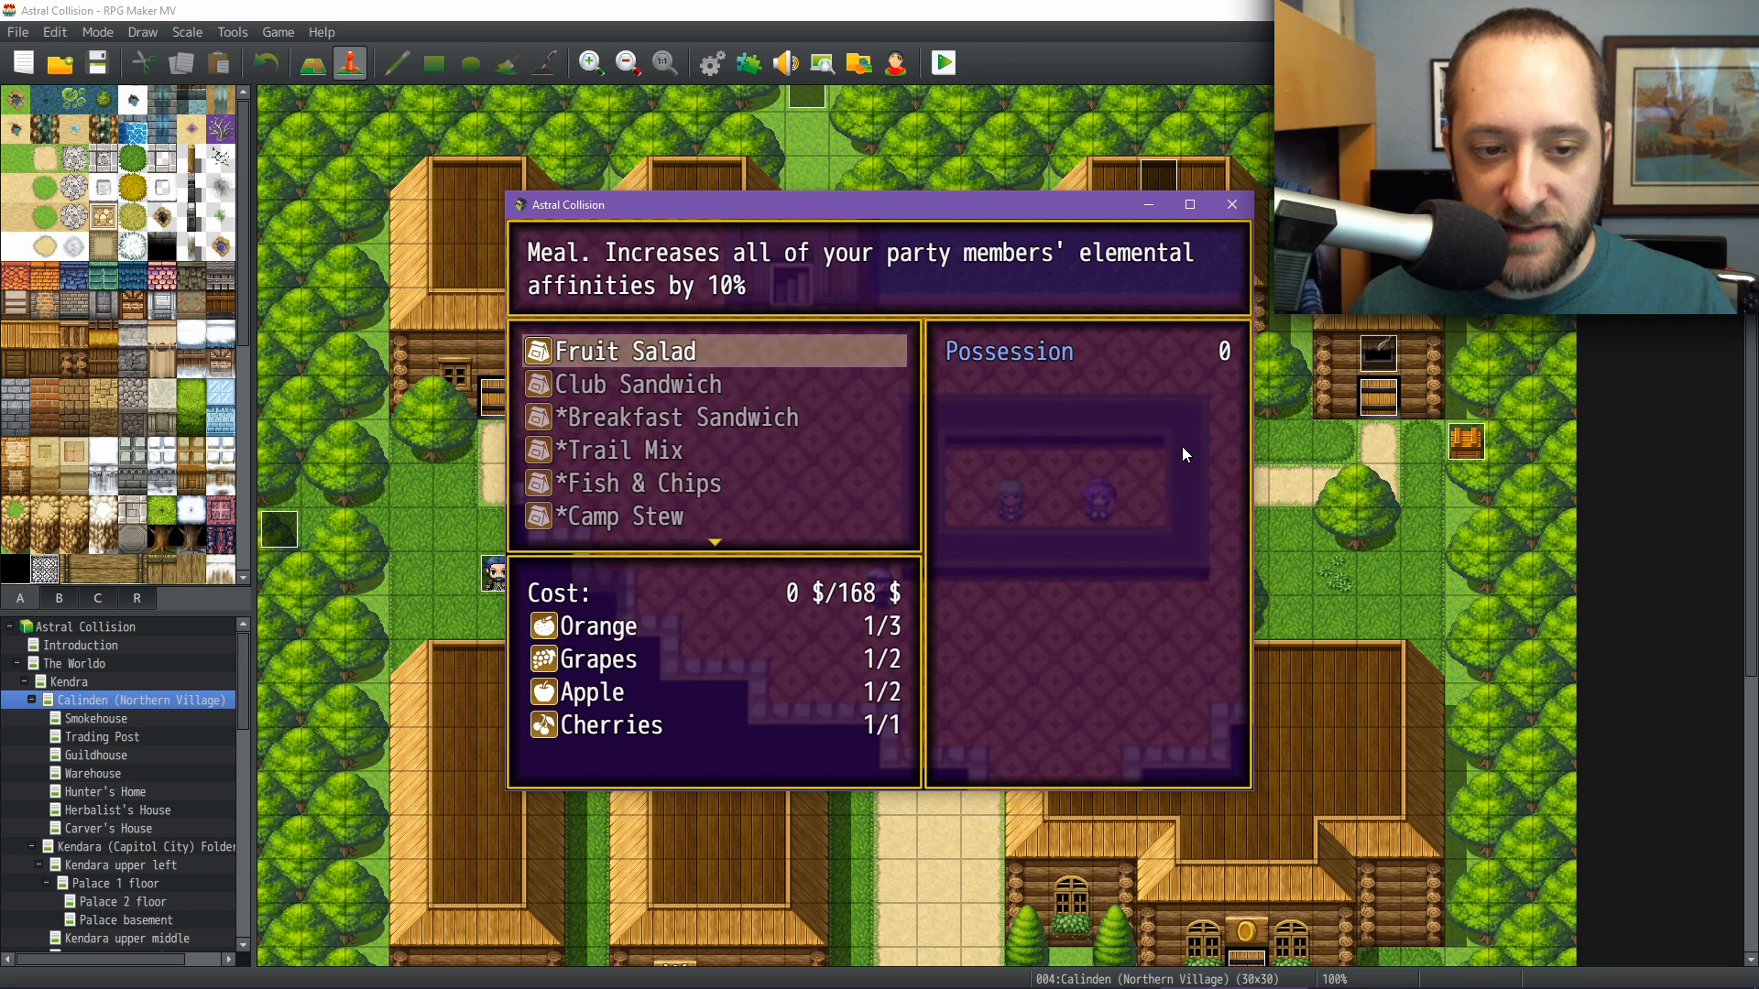
Go back through the recipes from the end of the list to recheck the ingredients of Winter Salad
key("Up")
key("Up")
key("Up")
key("Up")
key("Up")
key("Up")
key("Up")
key("Up")
key("Up")
key("Up")
key("Up")
key("Up")
key("Up")
key("Up")
key("Up")
key("Up")
key("Up")
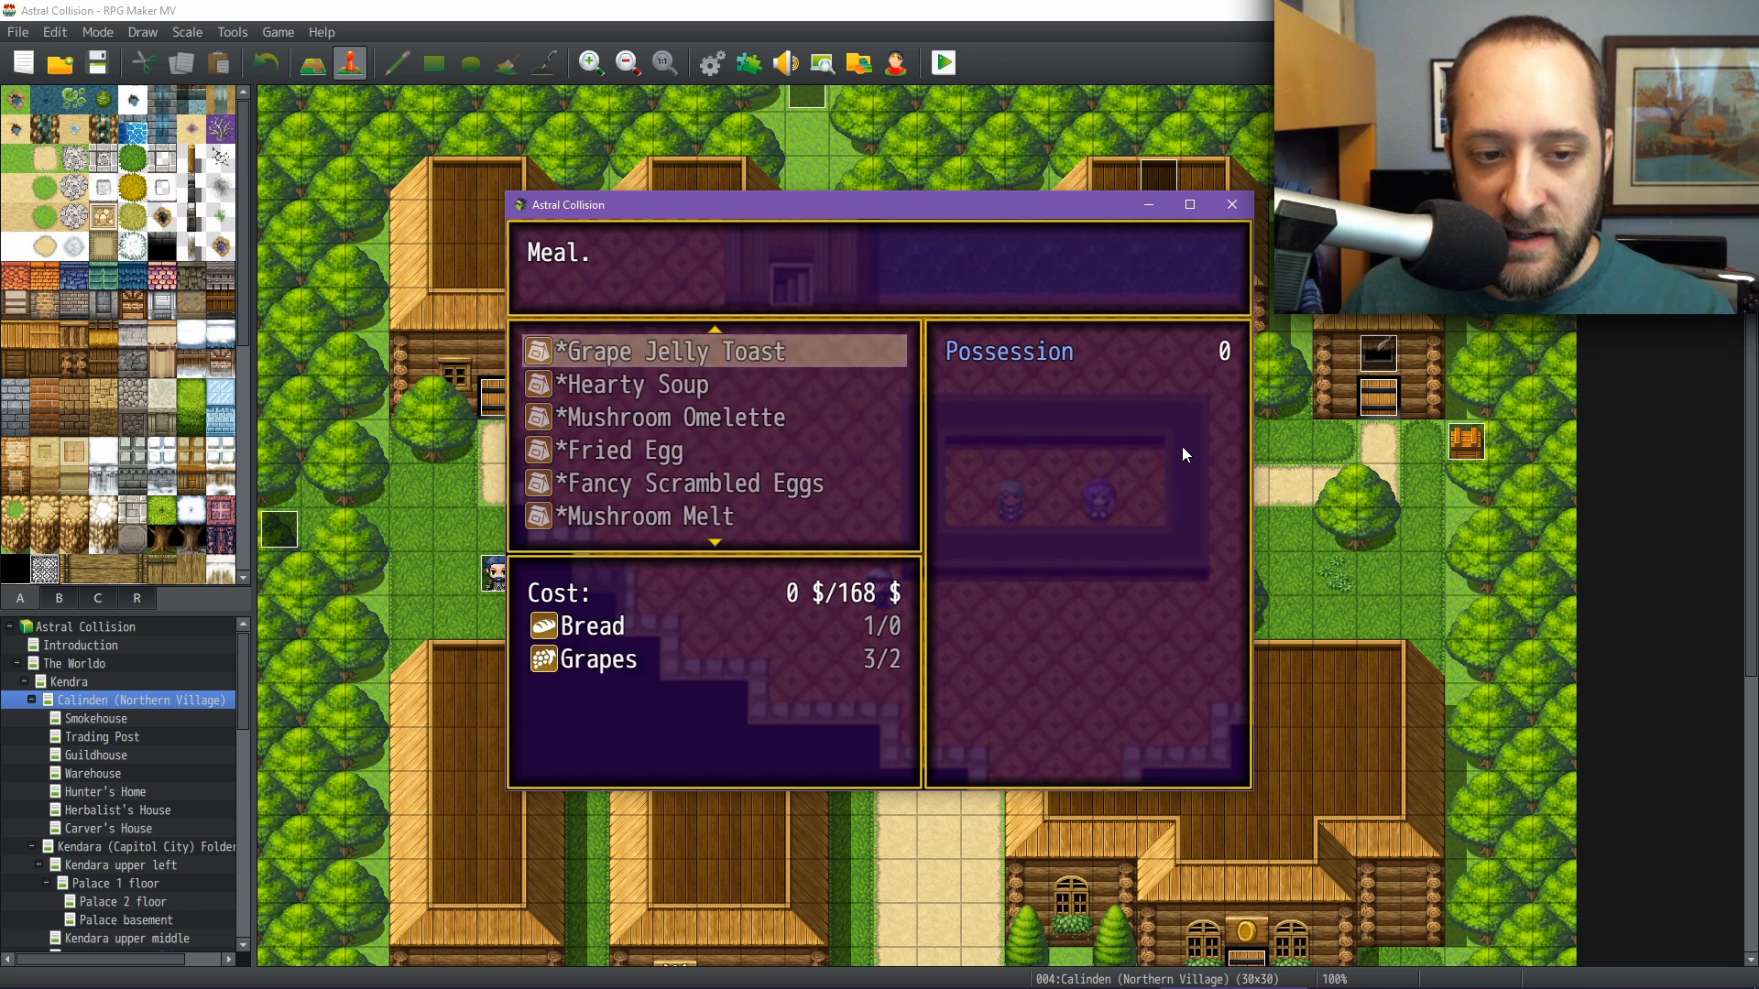
key("Up")
key("Down")
key("Down")
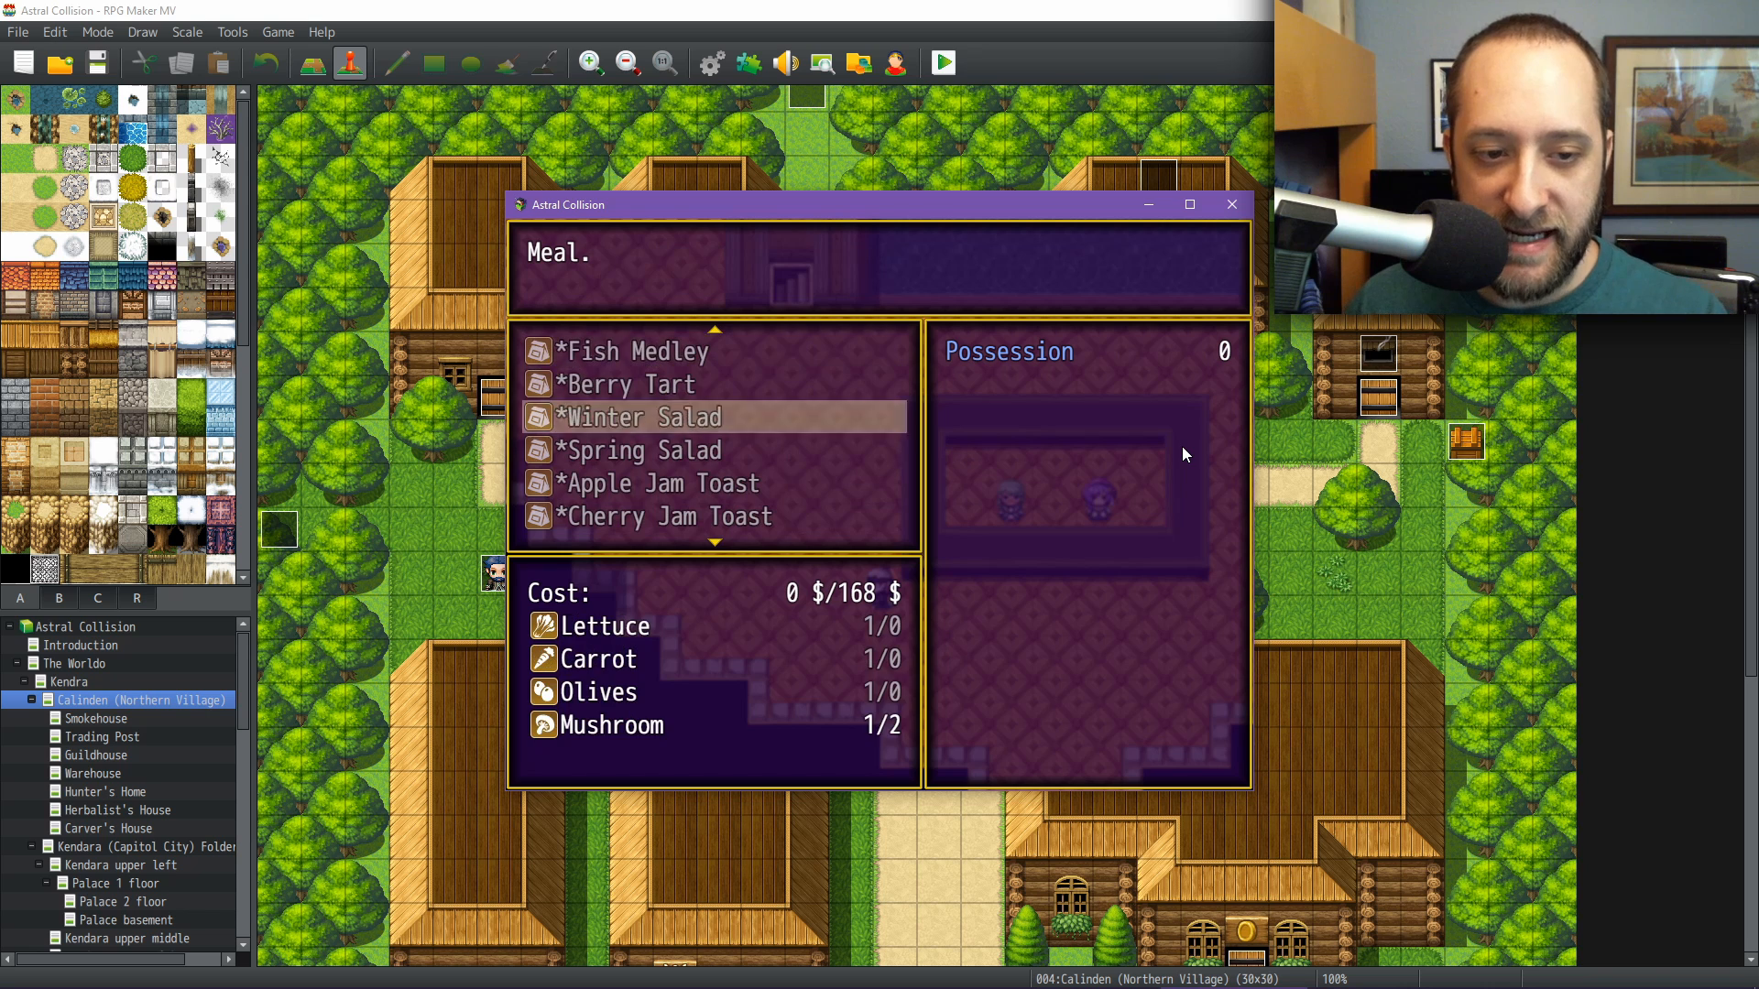
key("Down")
key("Up")
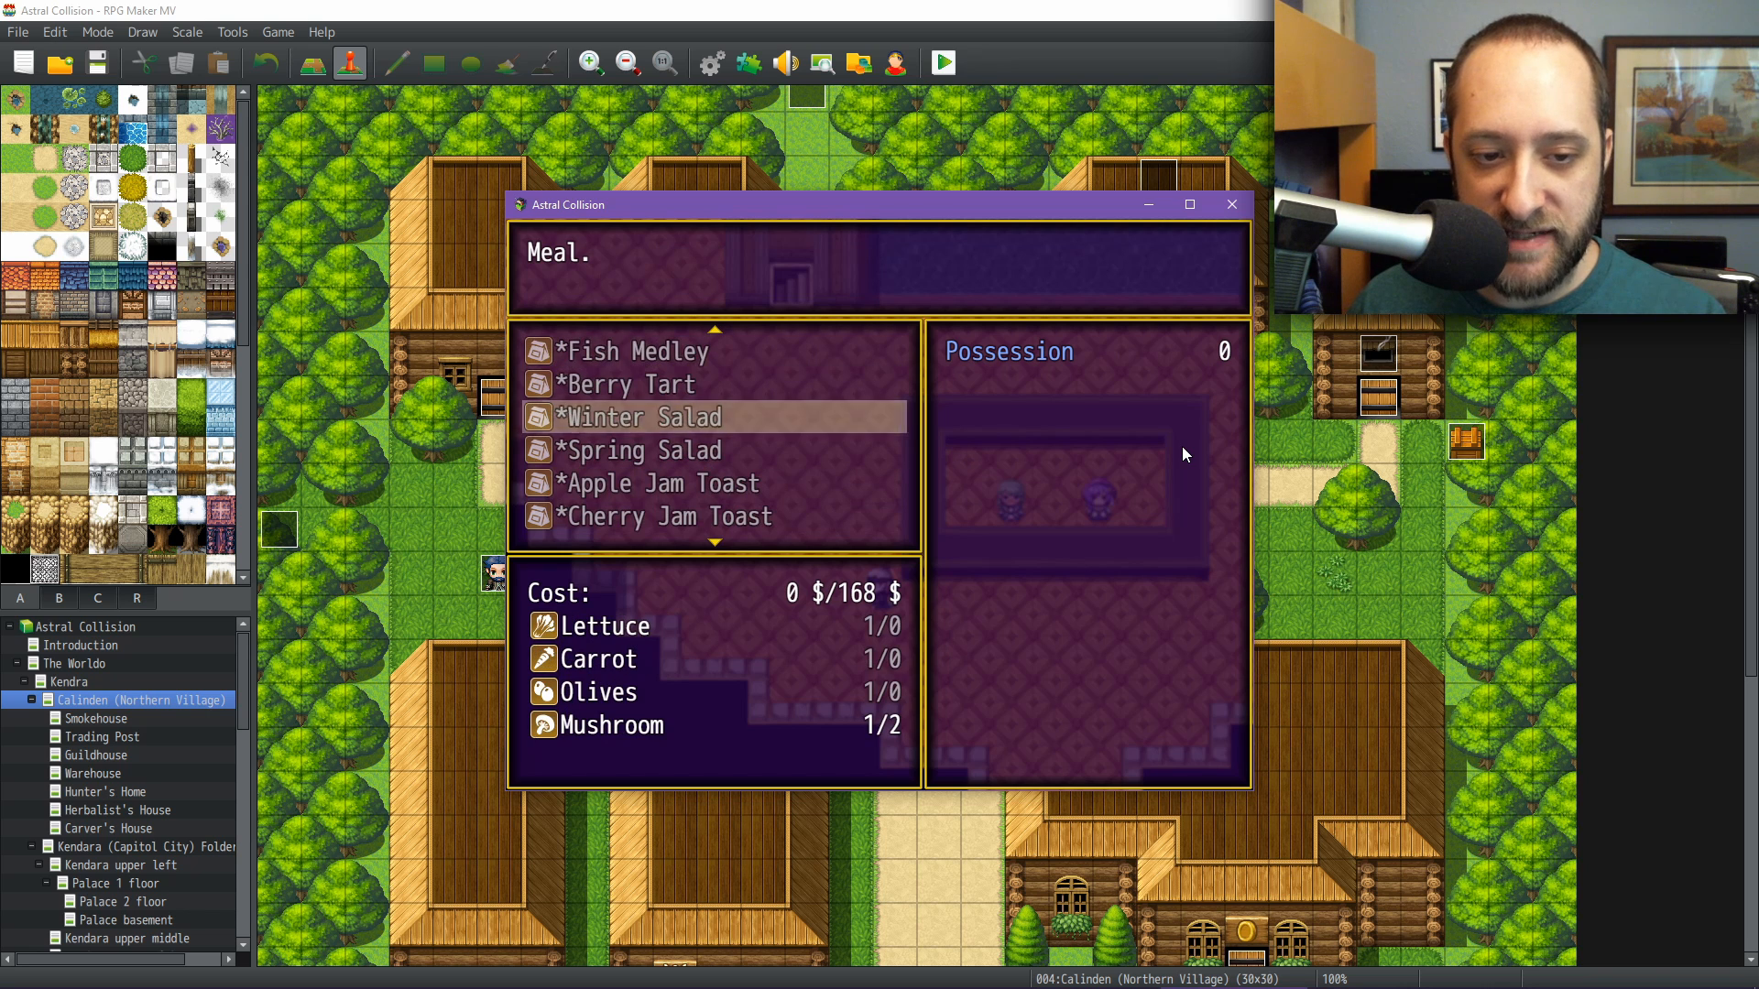
Review the meal costs from Spring Salad to the end of the list, and continue from its start to Club Sandwich
key("Down")
key("Down")
key("Down")
key("Down")
key("Down")
key("Down")
key("Down")
key("Down")
key("Down")
key("Down")
key("Down")
key("Down")
key("Down")
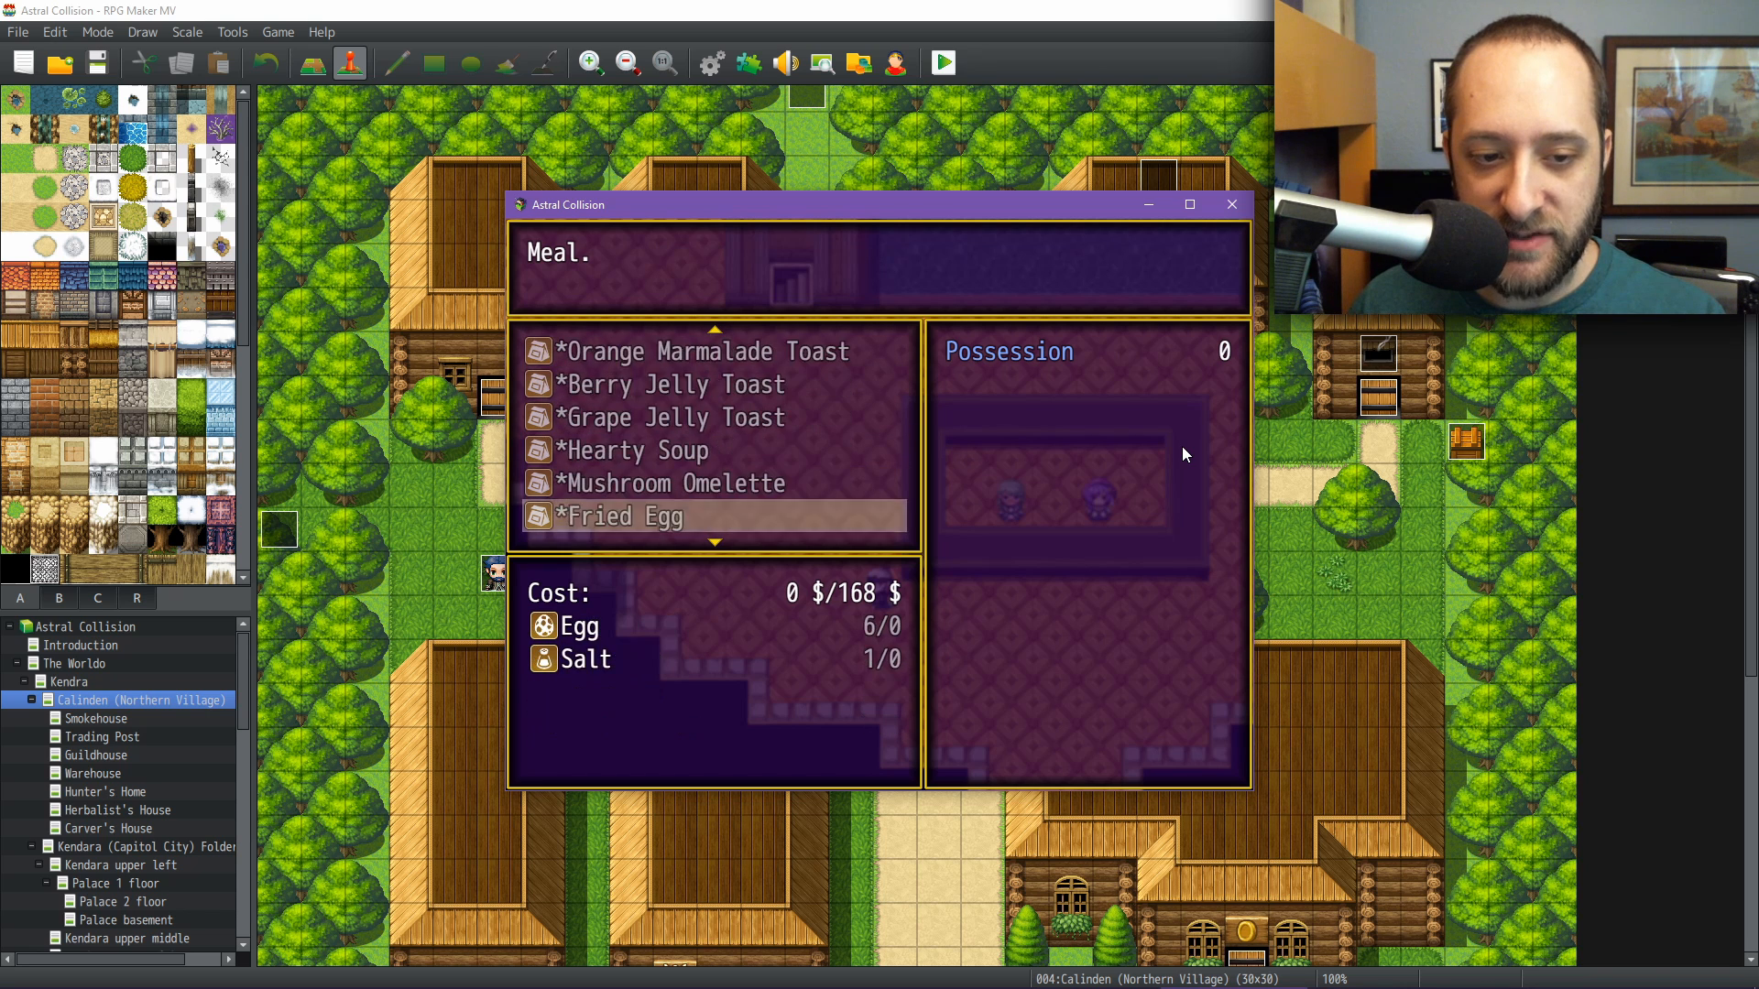
key("Down")
key("Down")
key("Down")
key("Down")
key("Down")
key("Down")
key("Down")
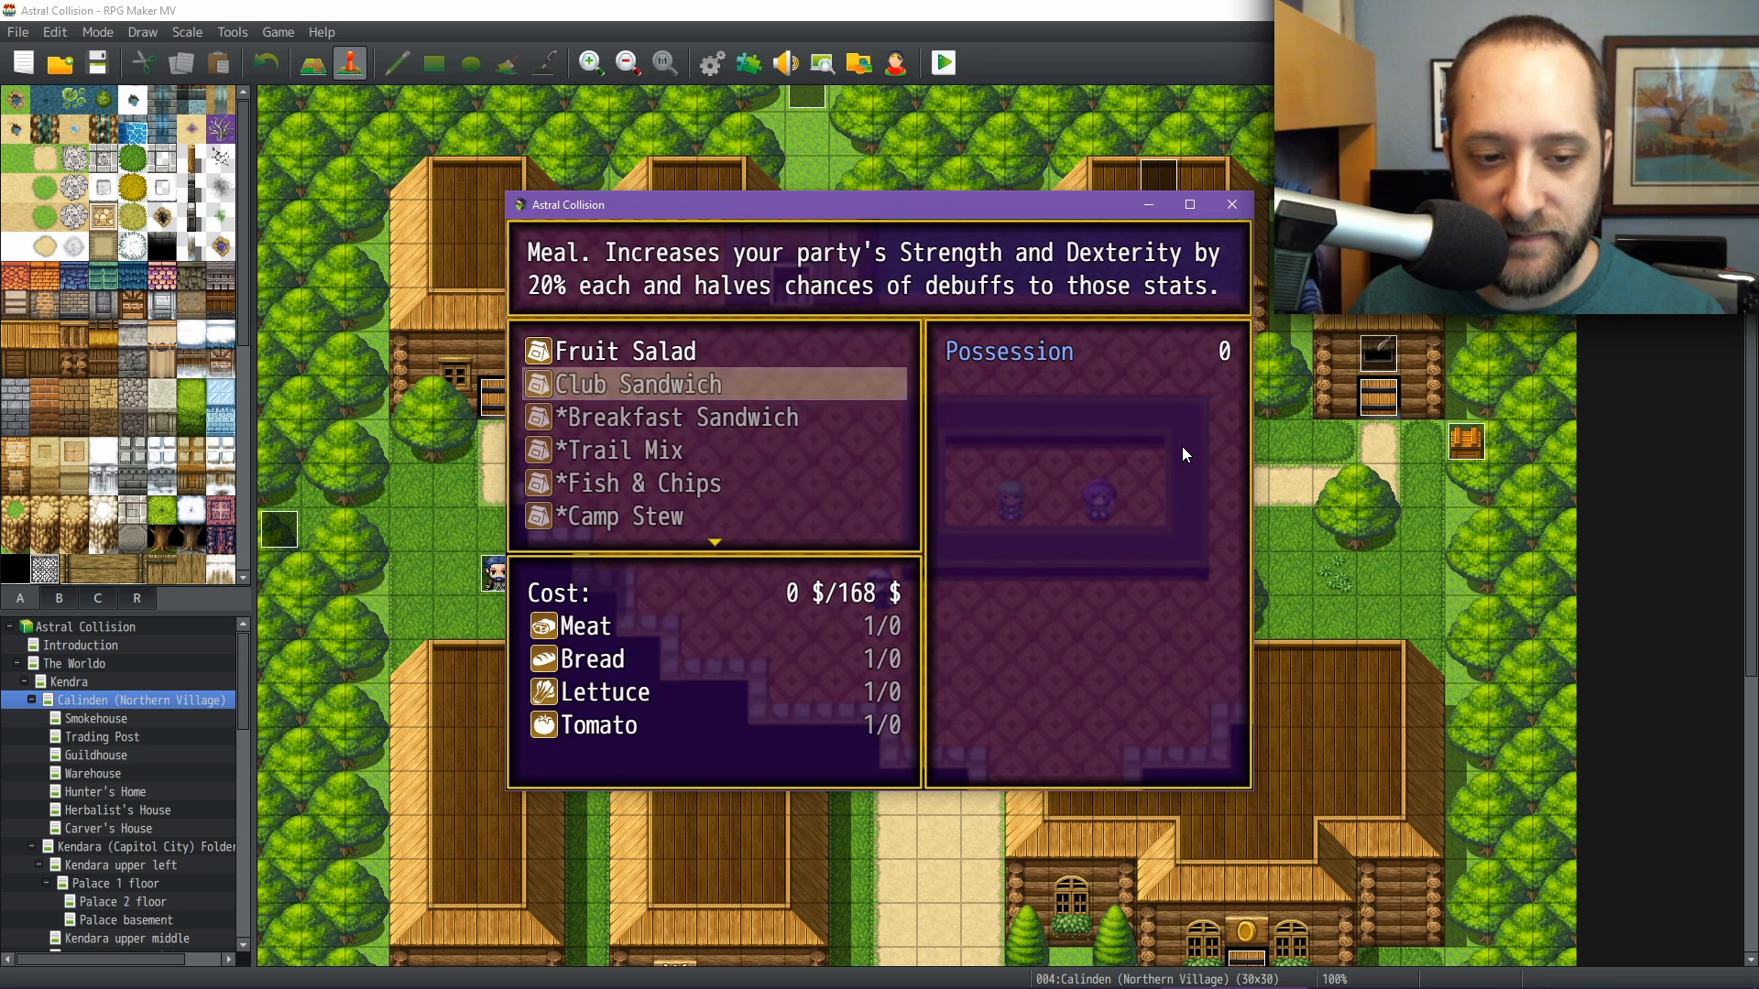
Review the recipe costs from Breakfast Sandwich through Apple Jam Toast, and return to the ingredients of Autumn Salad
key("Down")
key("Down")
key("Down")
key("Down")
key("Down")
key("Down")
key("Down")
key("Down")
key("Down")
key("Down")
key("Down")
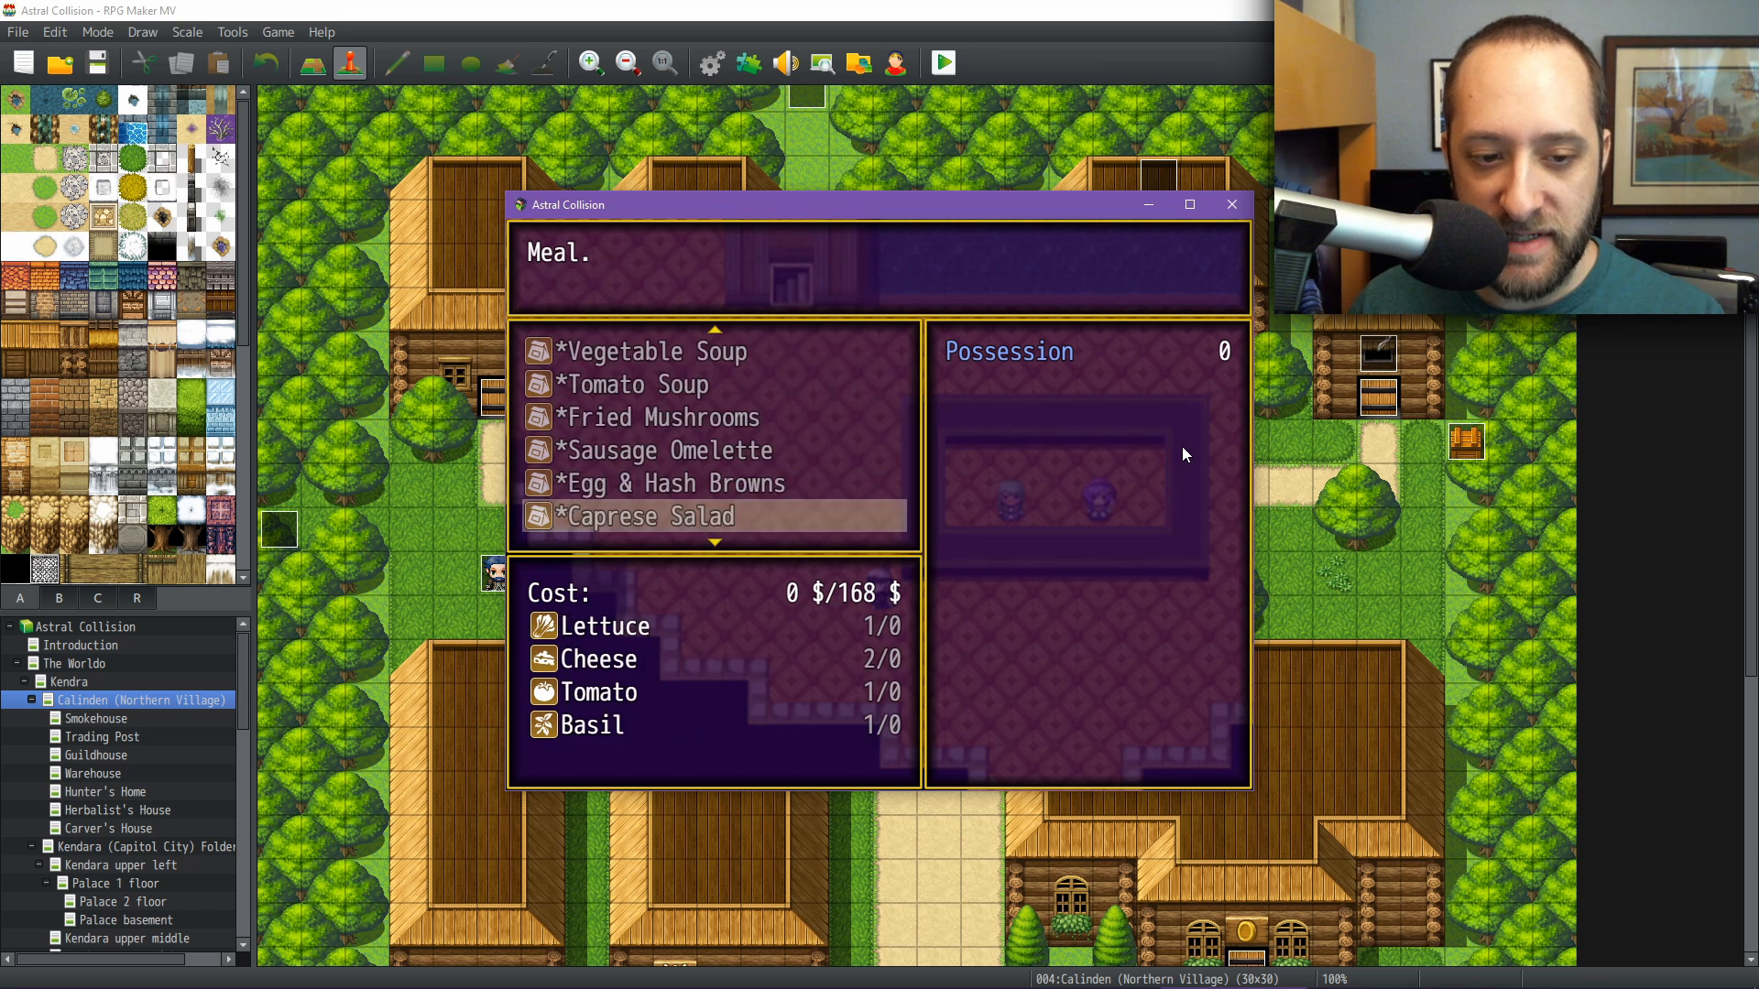
key("Down")
key("Down")
key("Down")
key("Down")
key("Down")
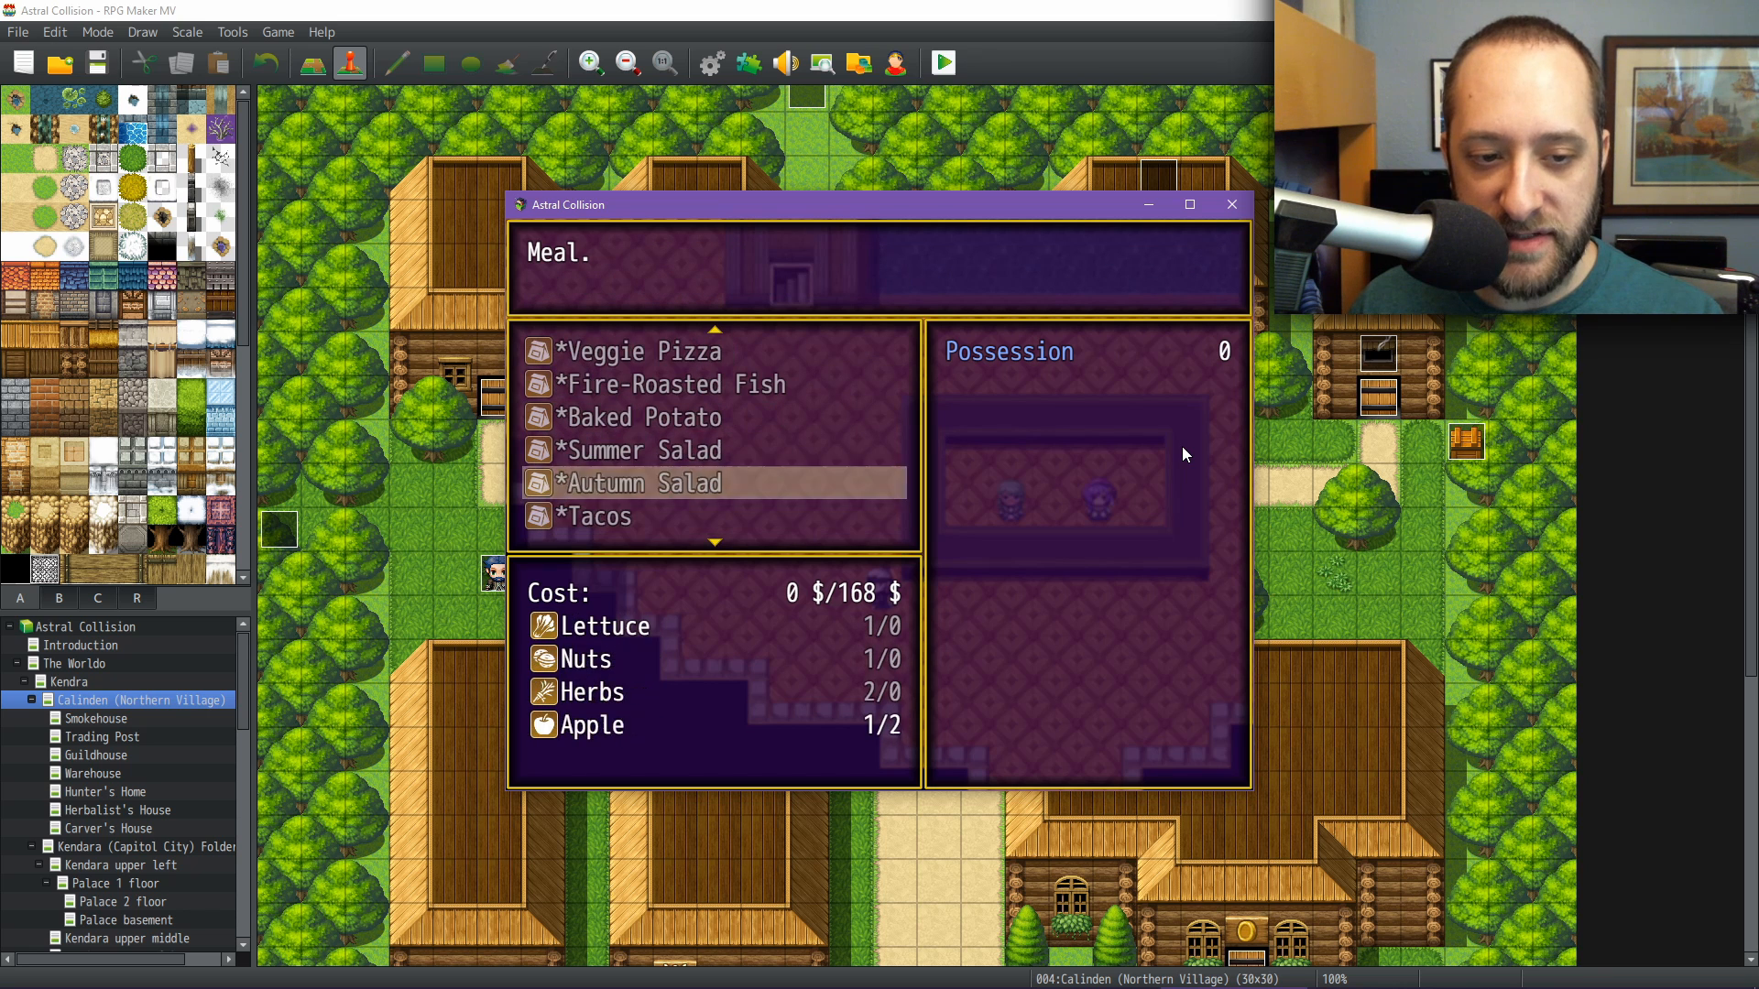
key("Down")
key("Down")
key("Down")
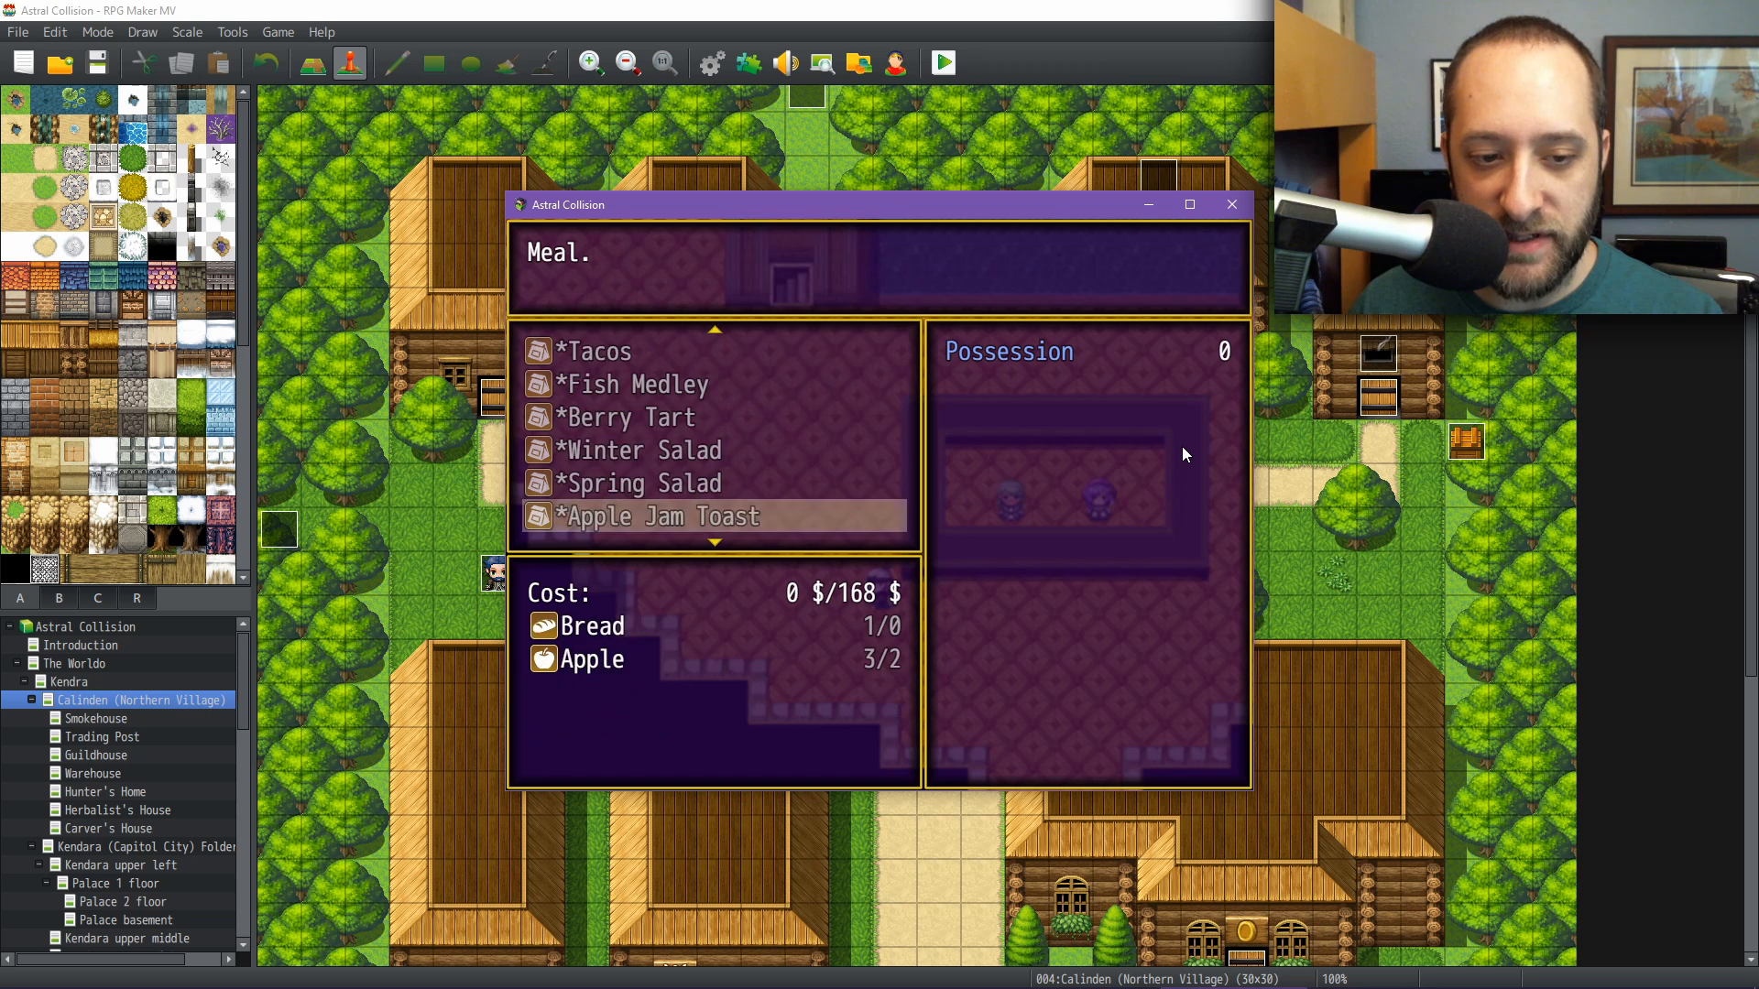
key("Up")
key("Up")
key("Up")
key("Up")
key("Up")
key("Up")
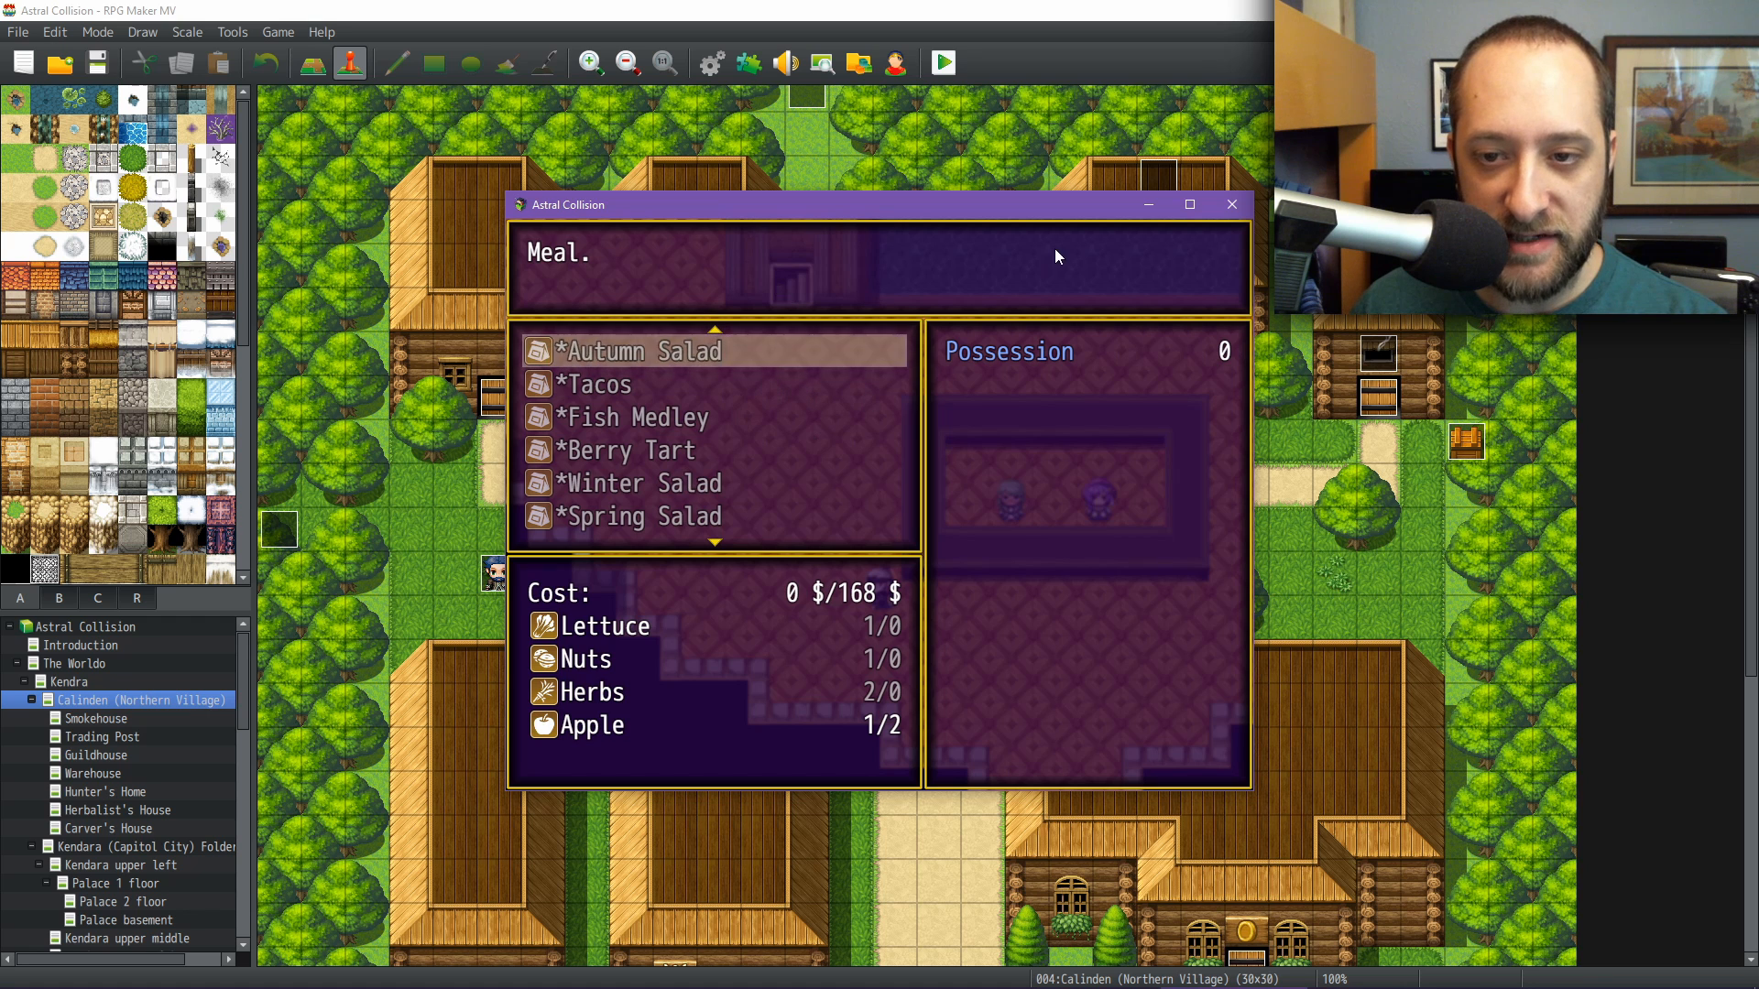
Exit the cooking recipes and close the playtest
right_click(1102, 337)
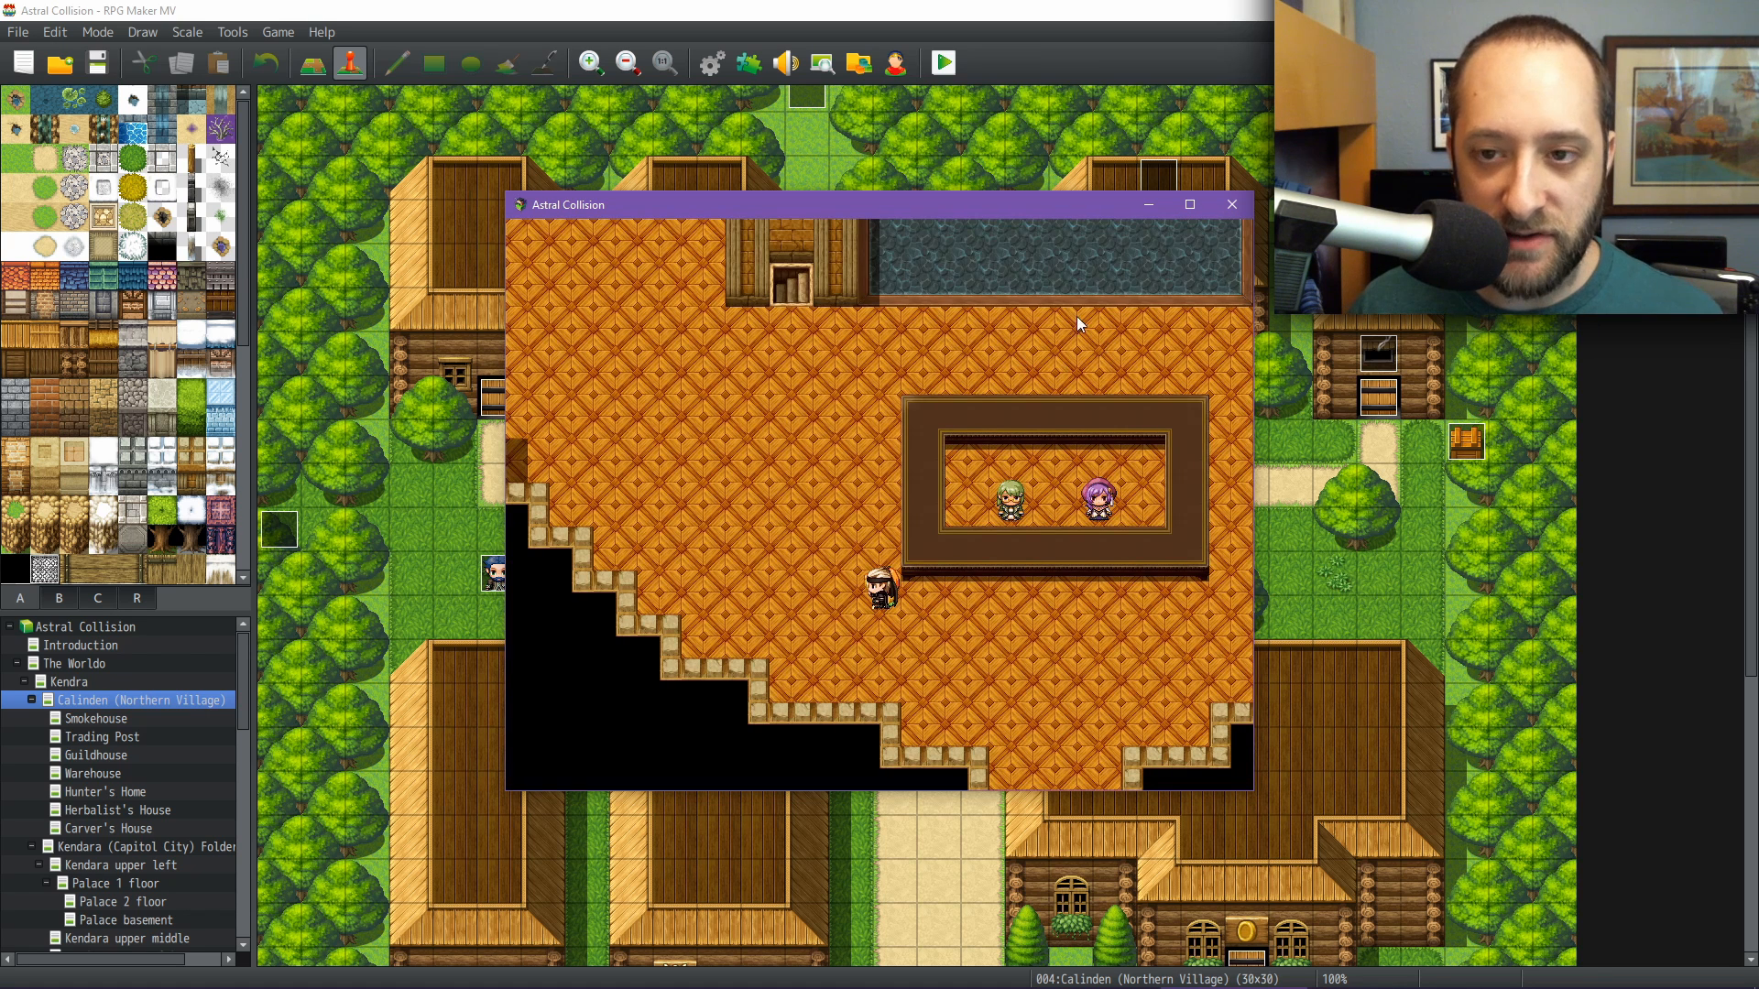
left_click(1231, 204)
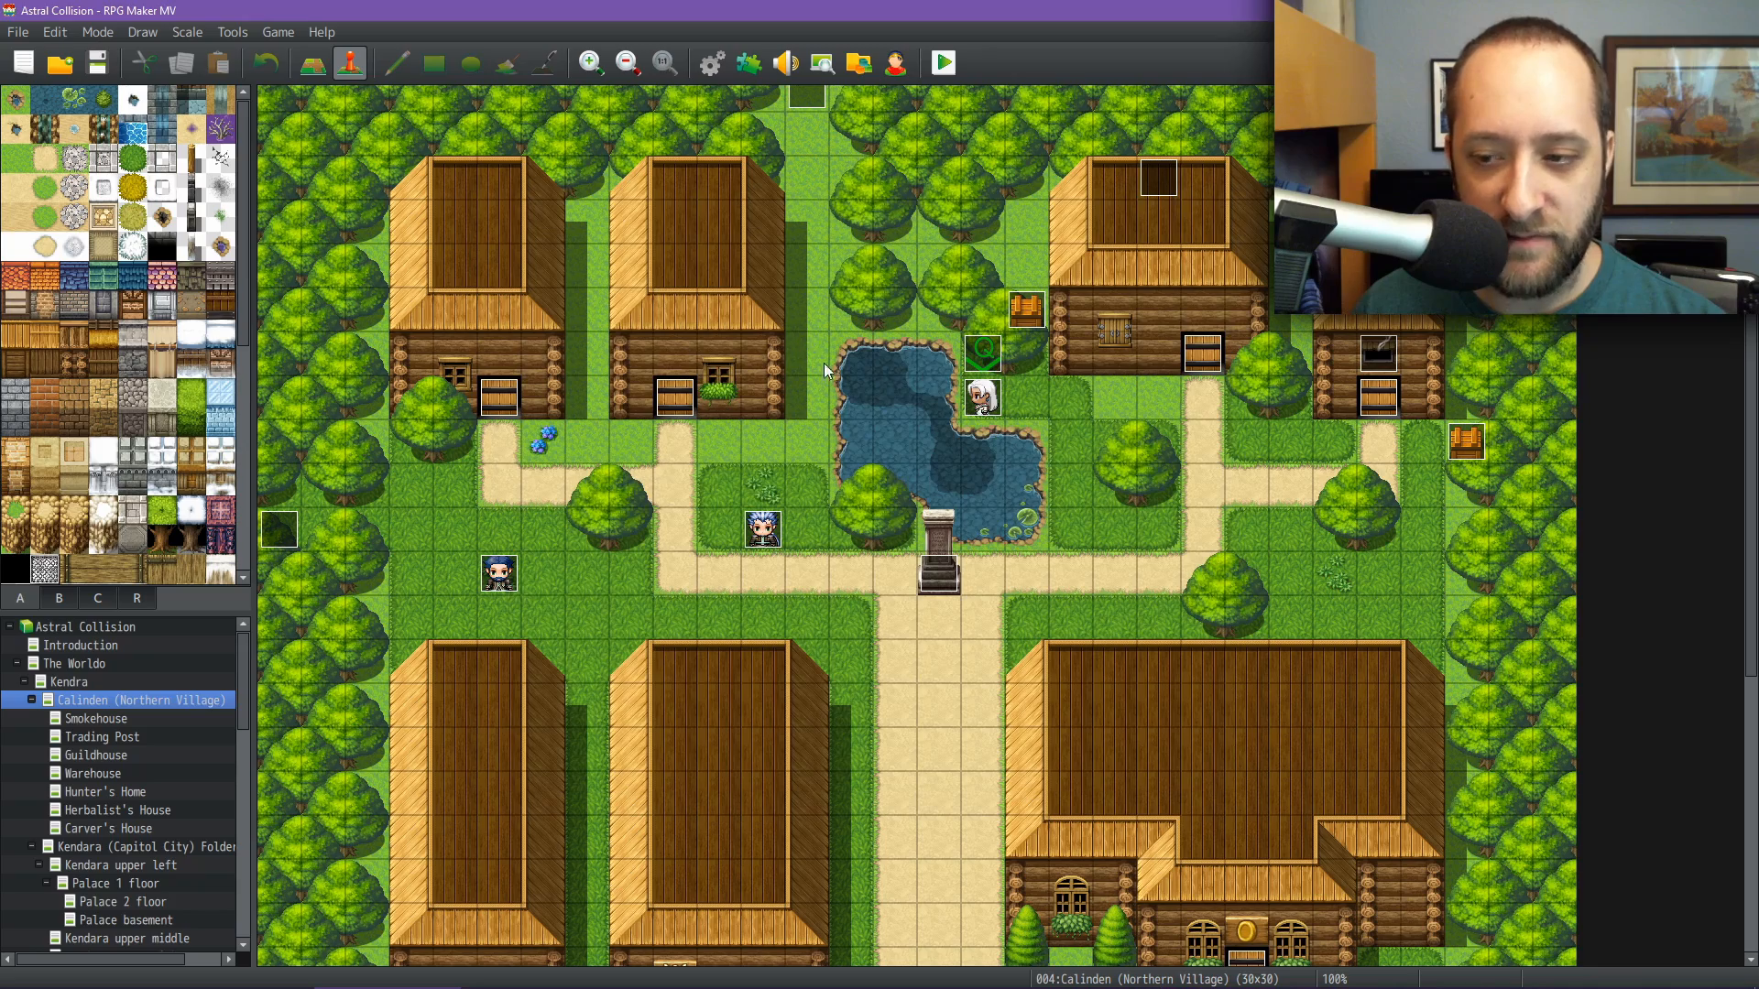
Open the Warehouse map under Calinden and the Quest Guy event on it for editing
middle_click_drag(822, 373, 729, 420)
middle_click_drag(727, 537, 727, 480)
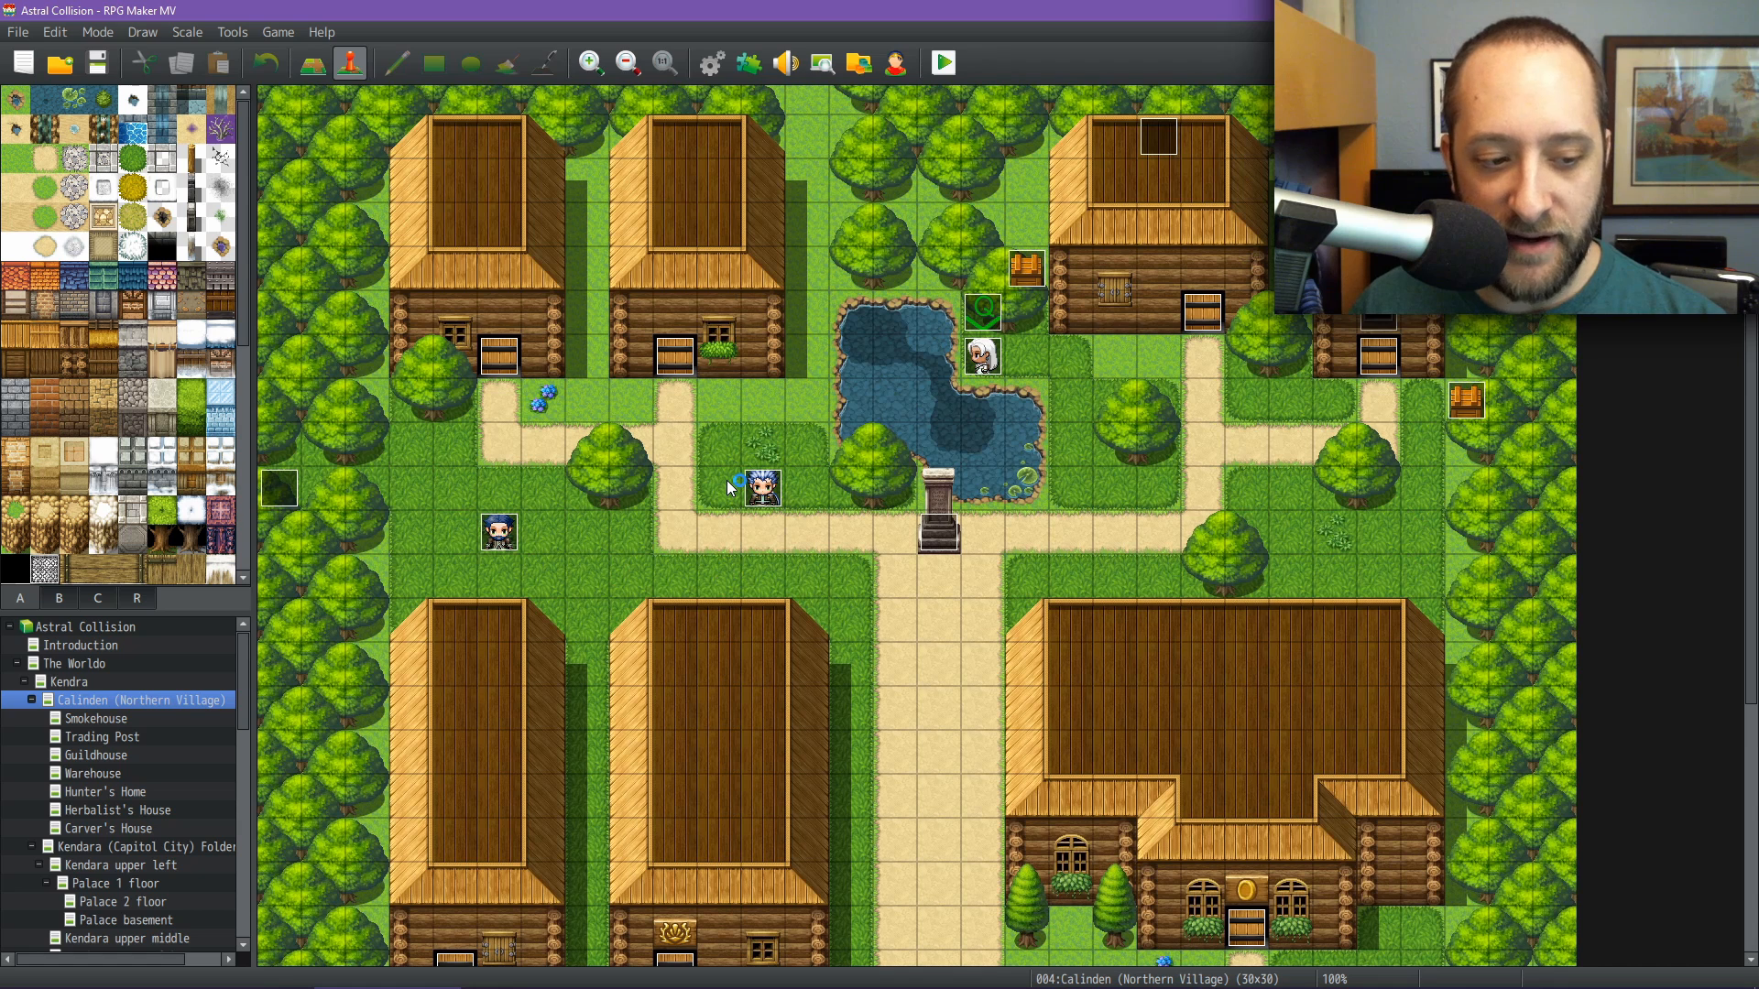
middle_click_drag(825, 475, 751, 414)
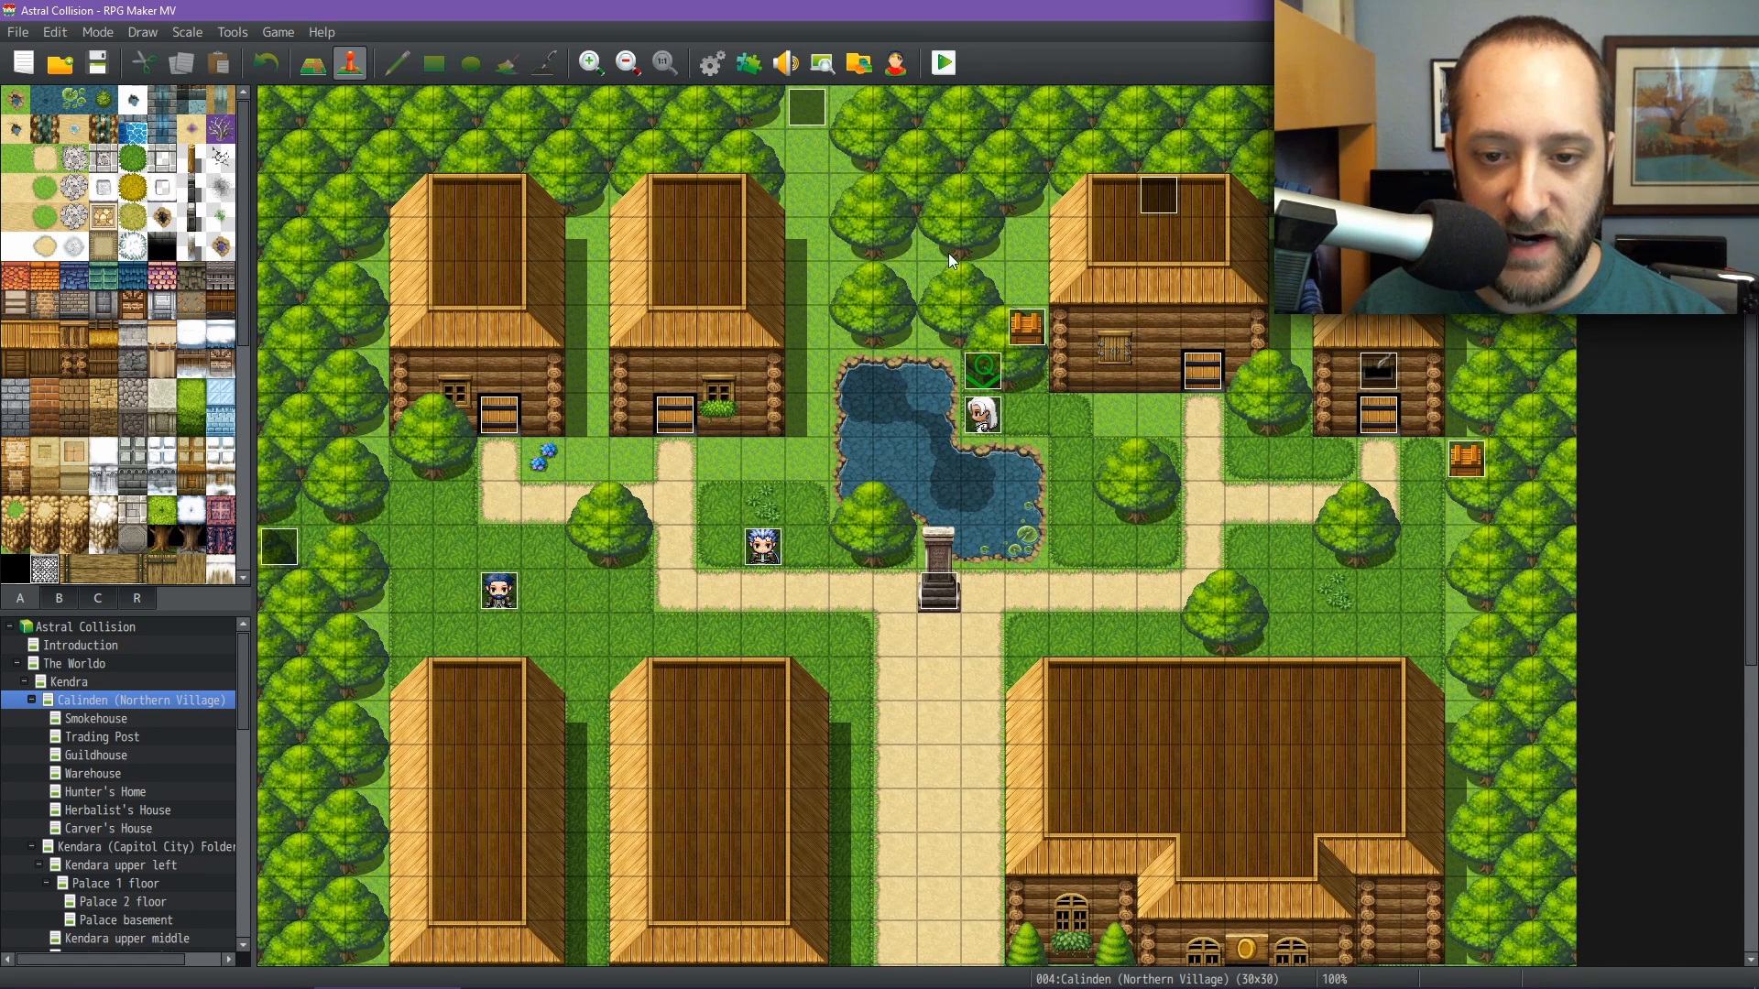
middle_click_drag(877, 425, 850, 480)
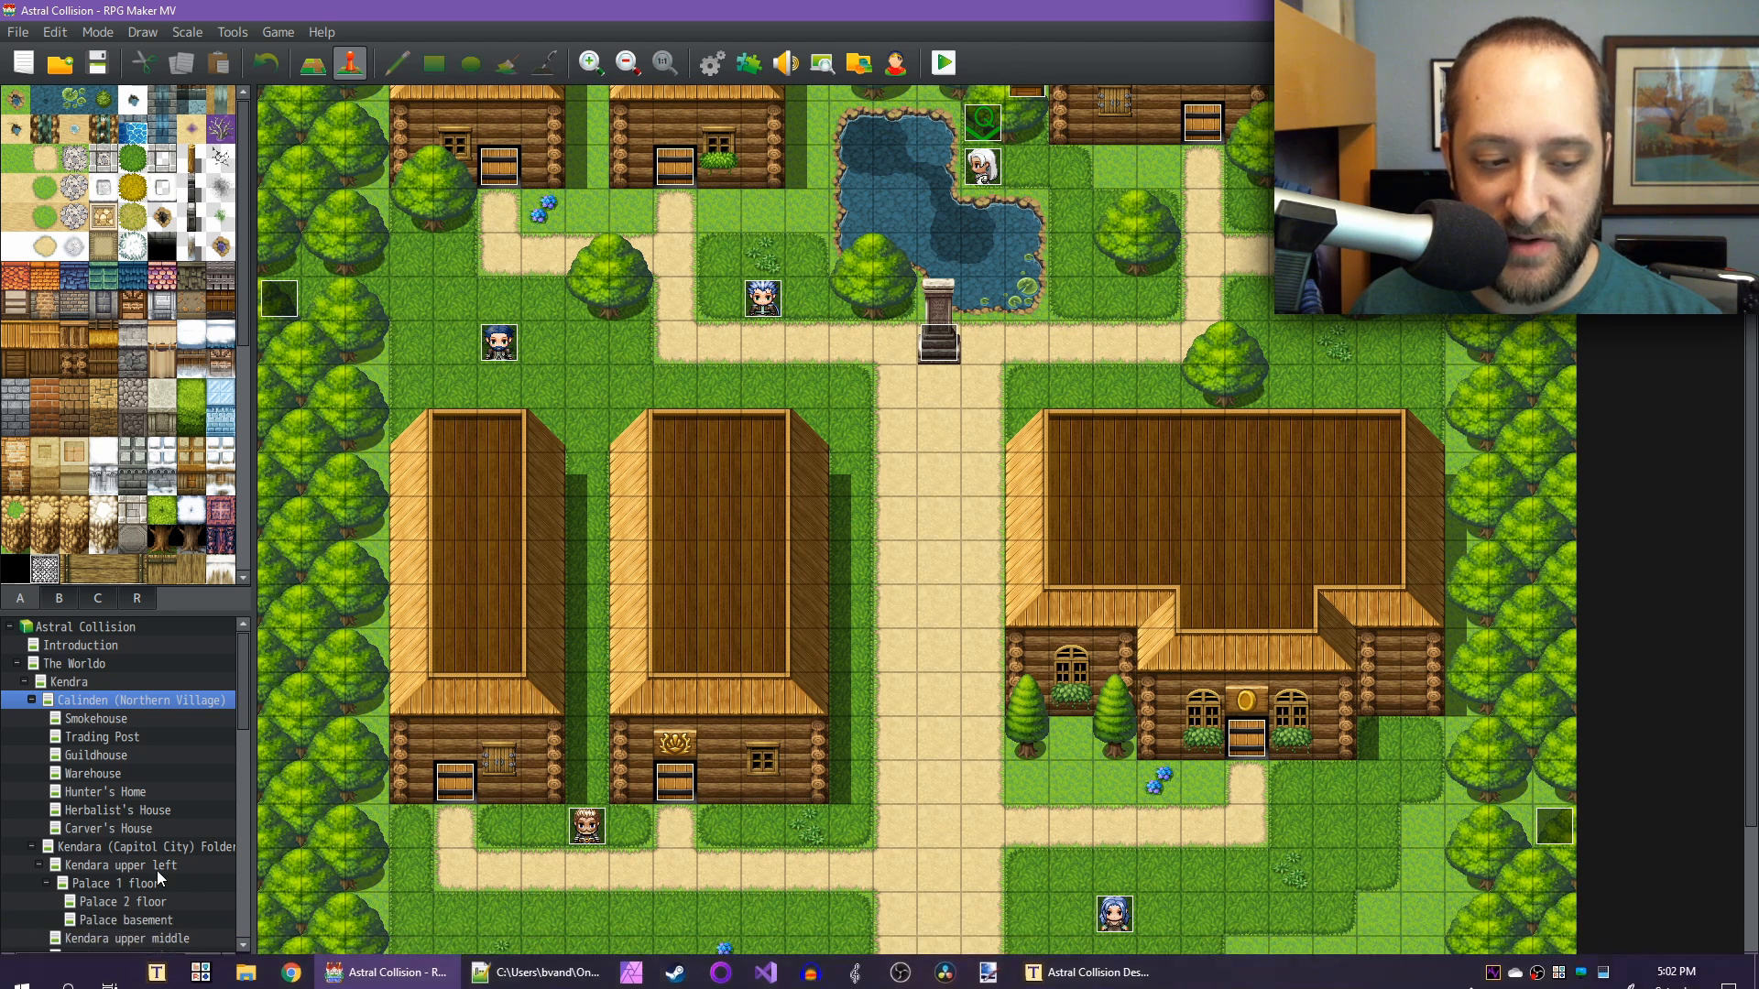
left_click(107, 775)
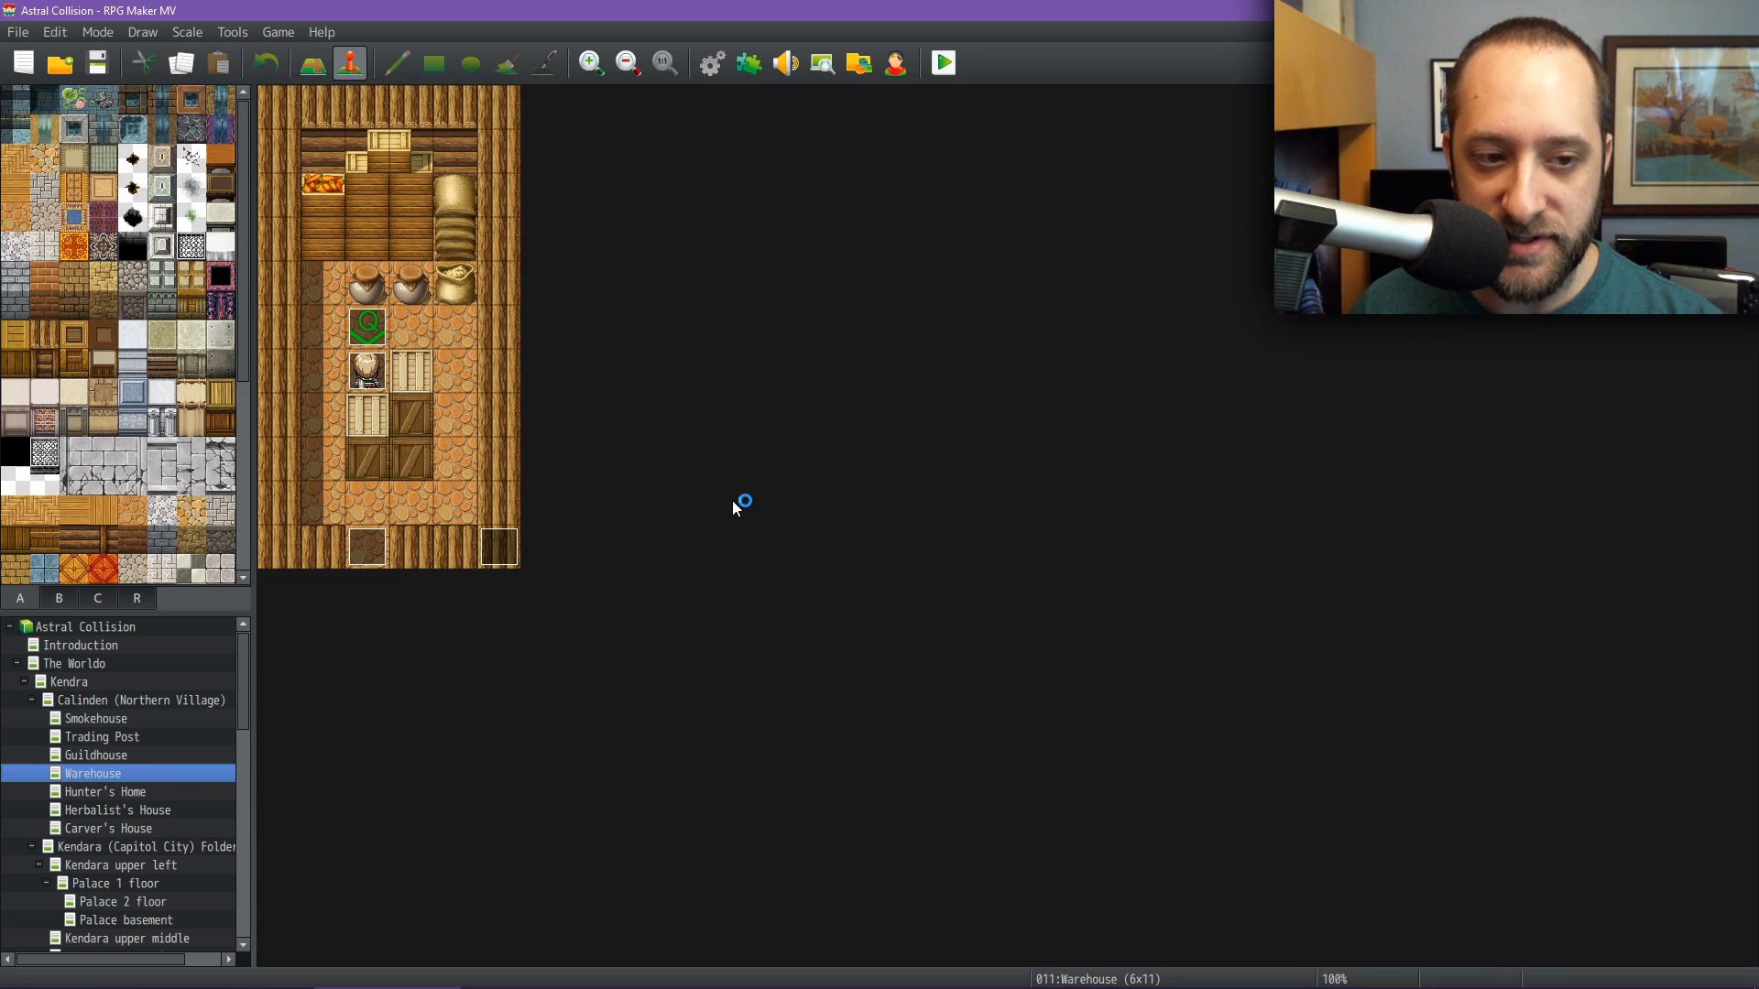
left_click(374, 378)
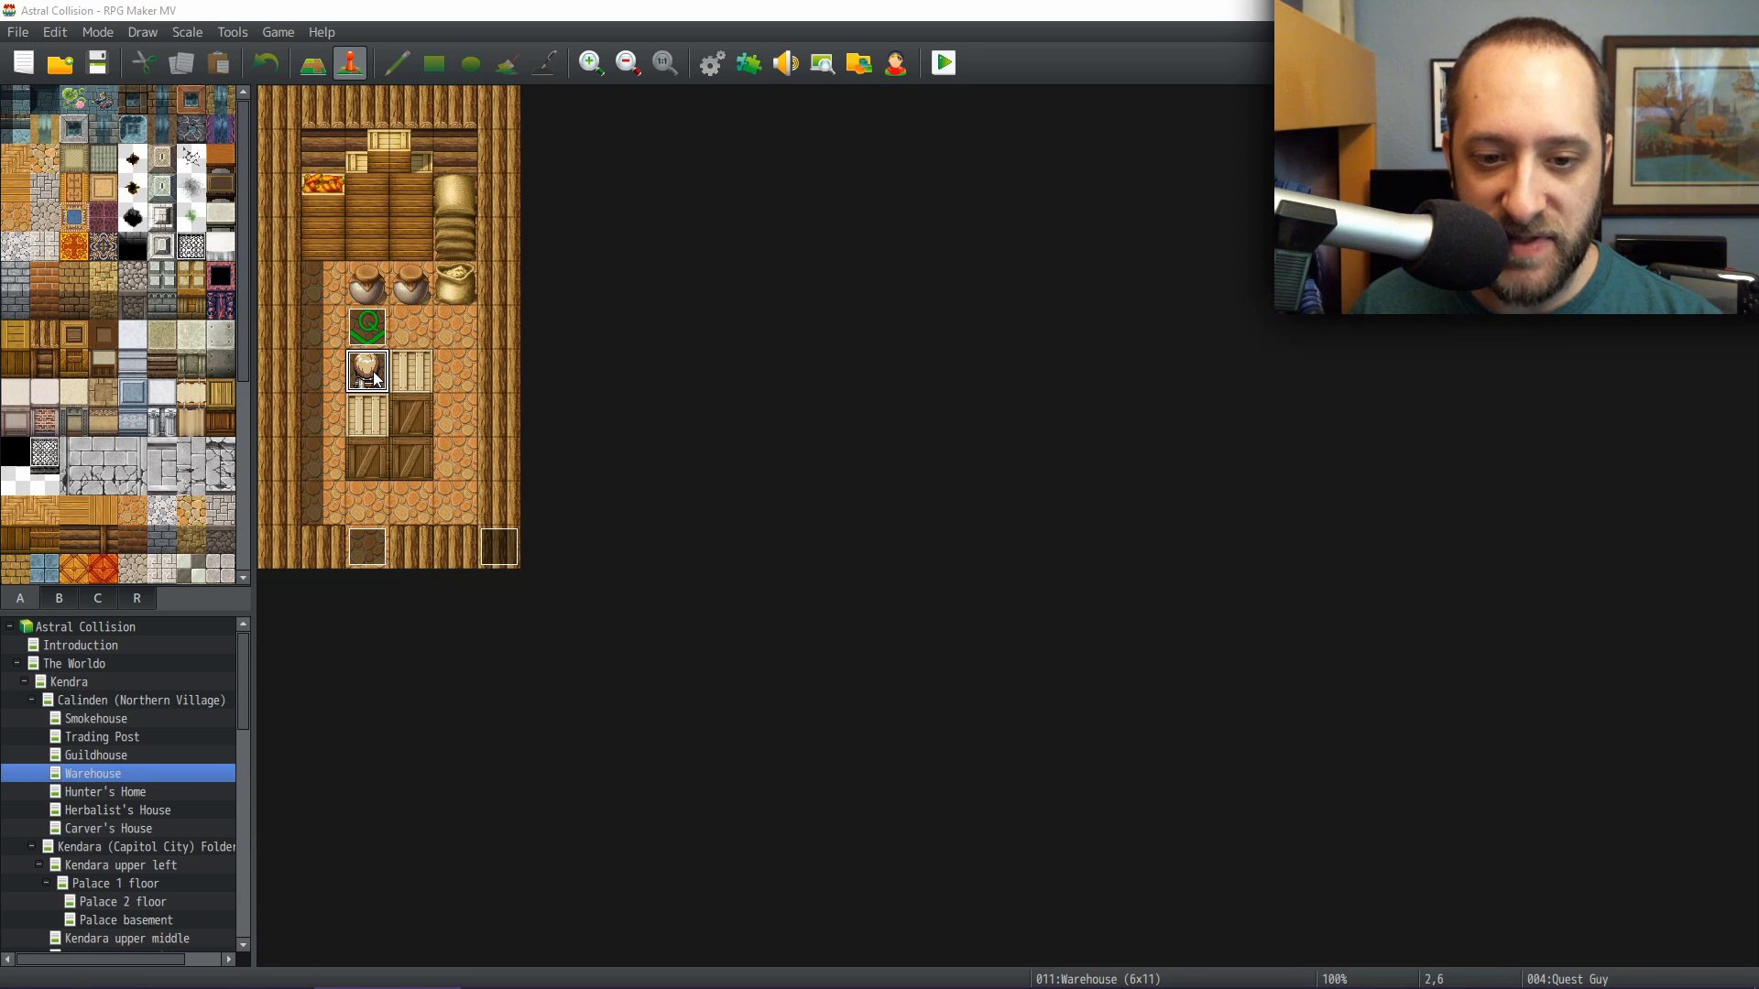
double_click(375, 378)
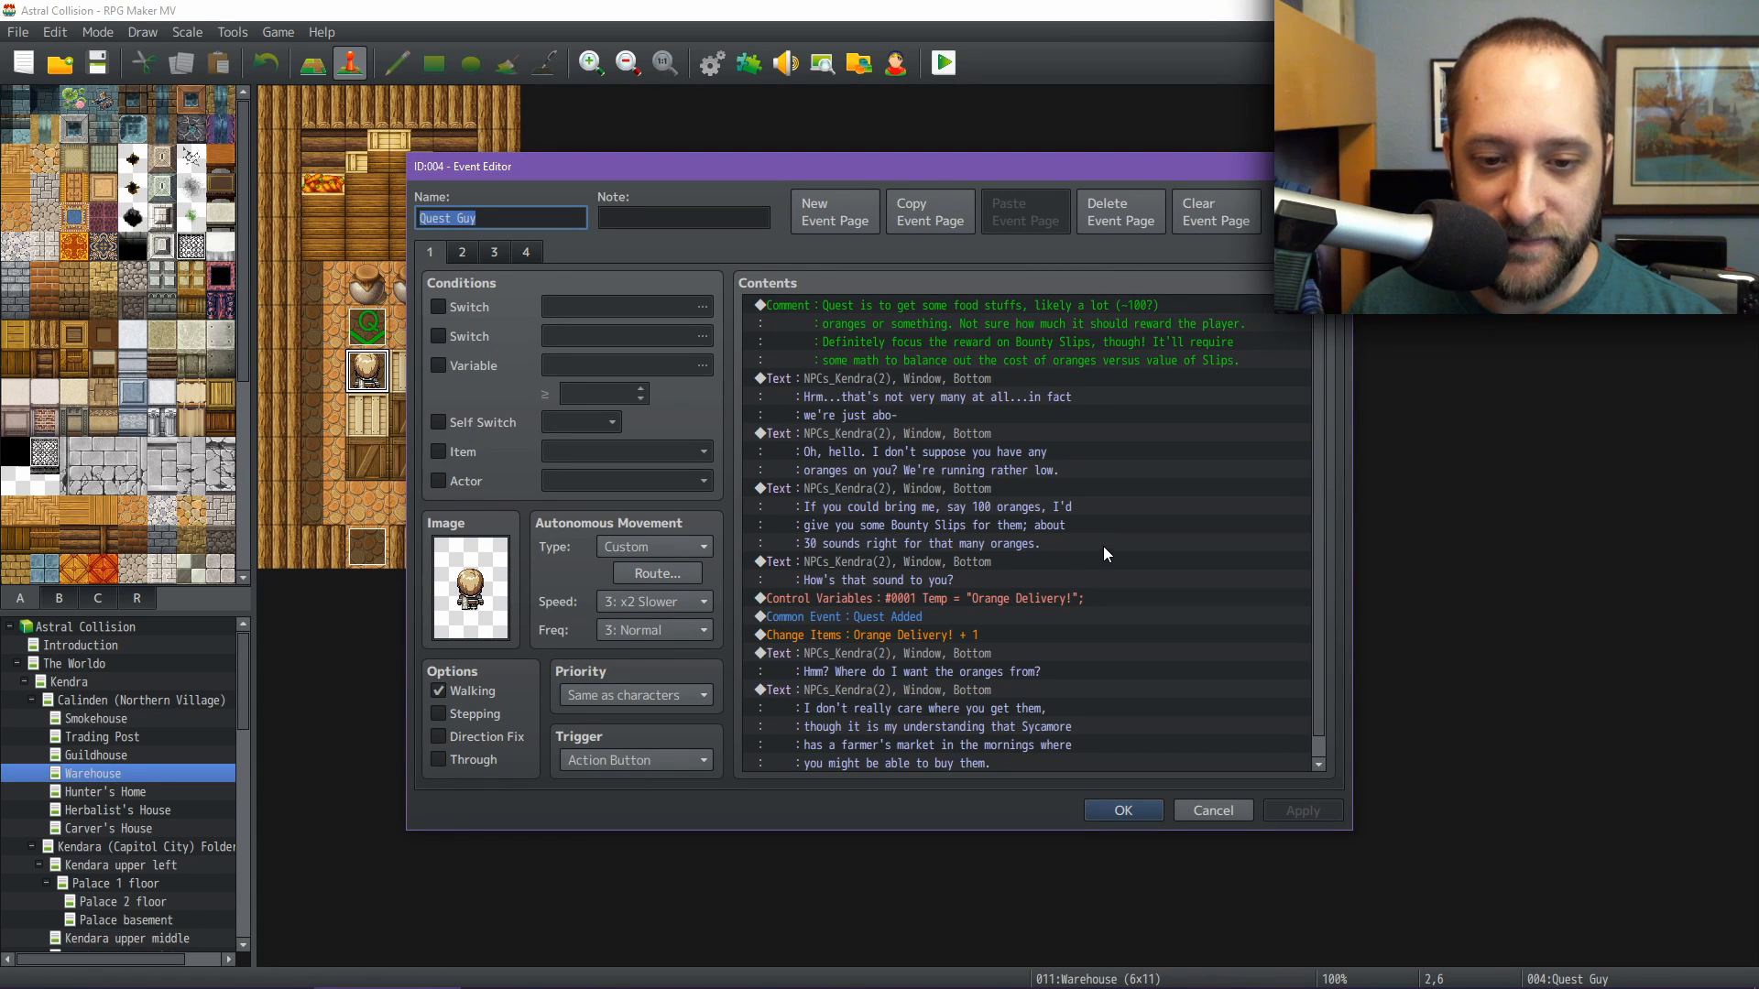
Examine the Quest Guy event's pages for the orange delivery dialogue, conditions and rewards, and close the event
scroll(1037, 546, "down", 1)
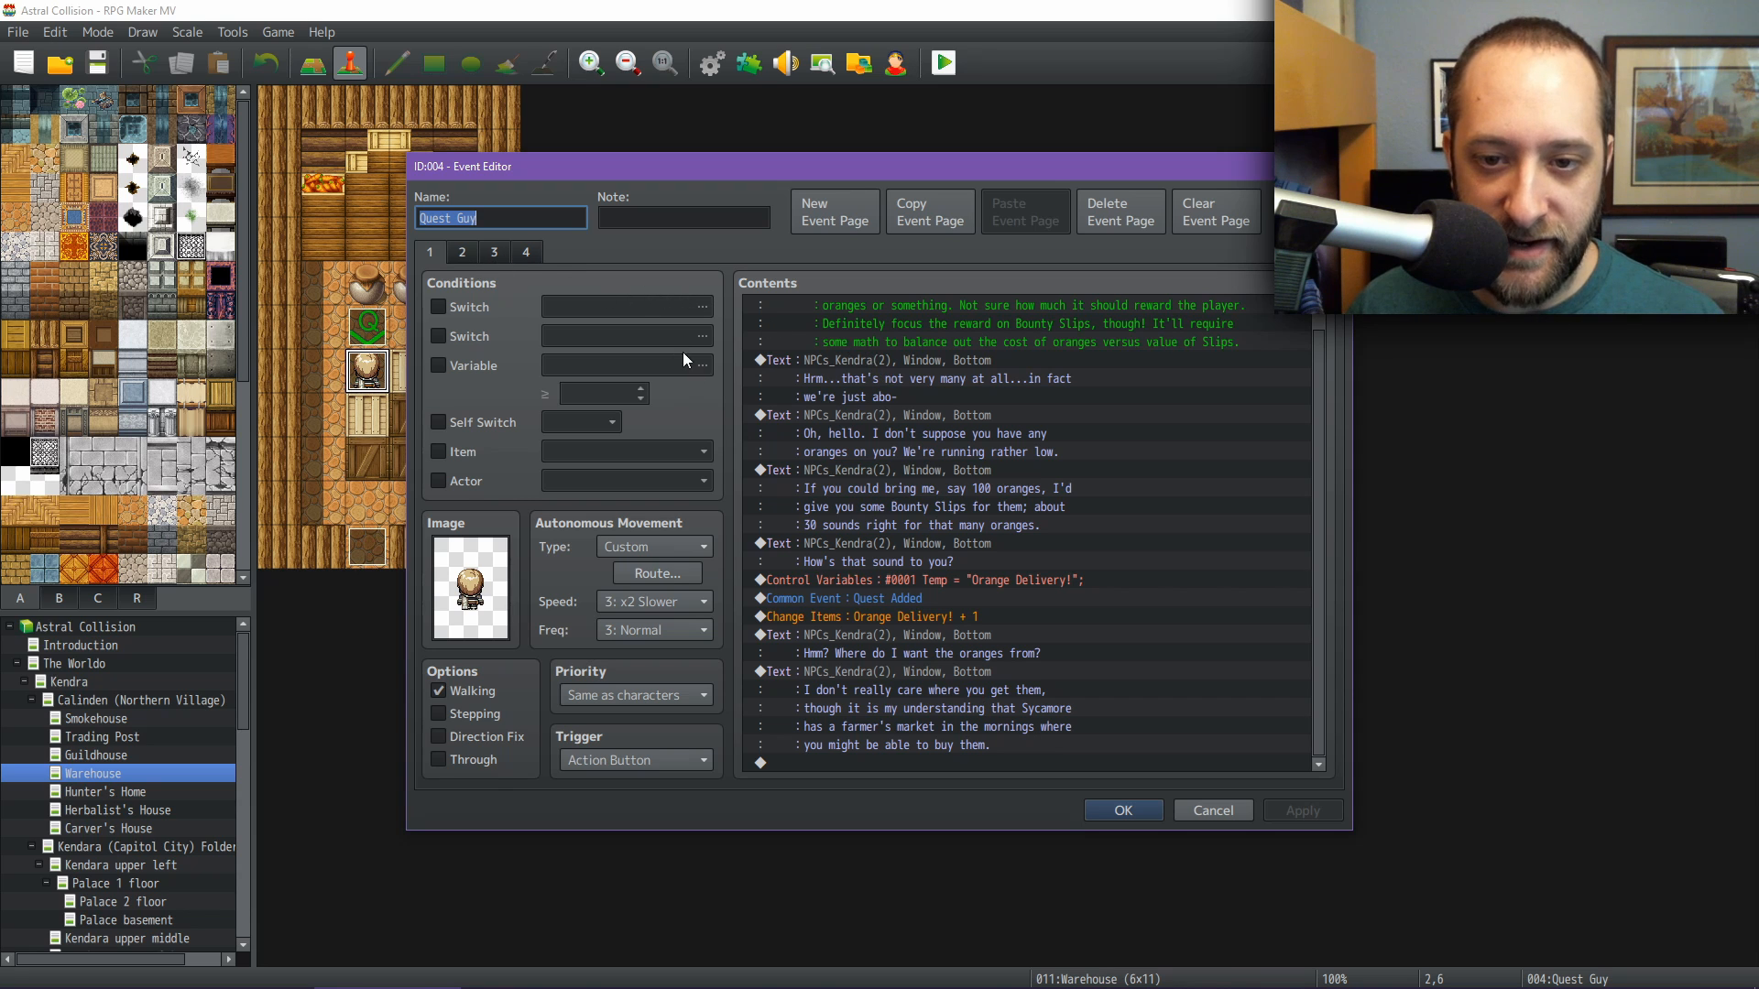
left_click(506, 258)
left_click(526, 256)
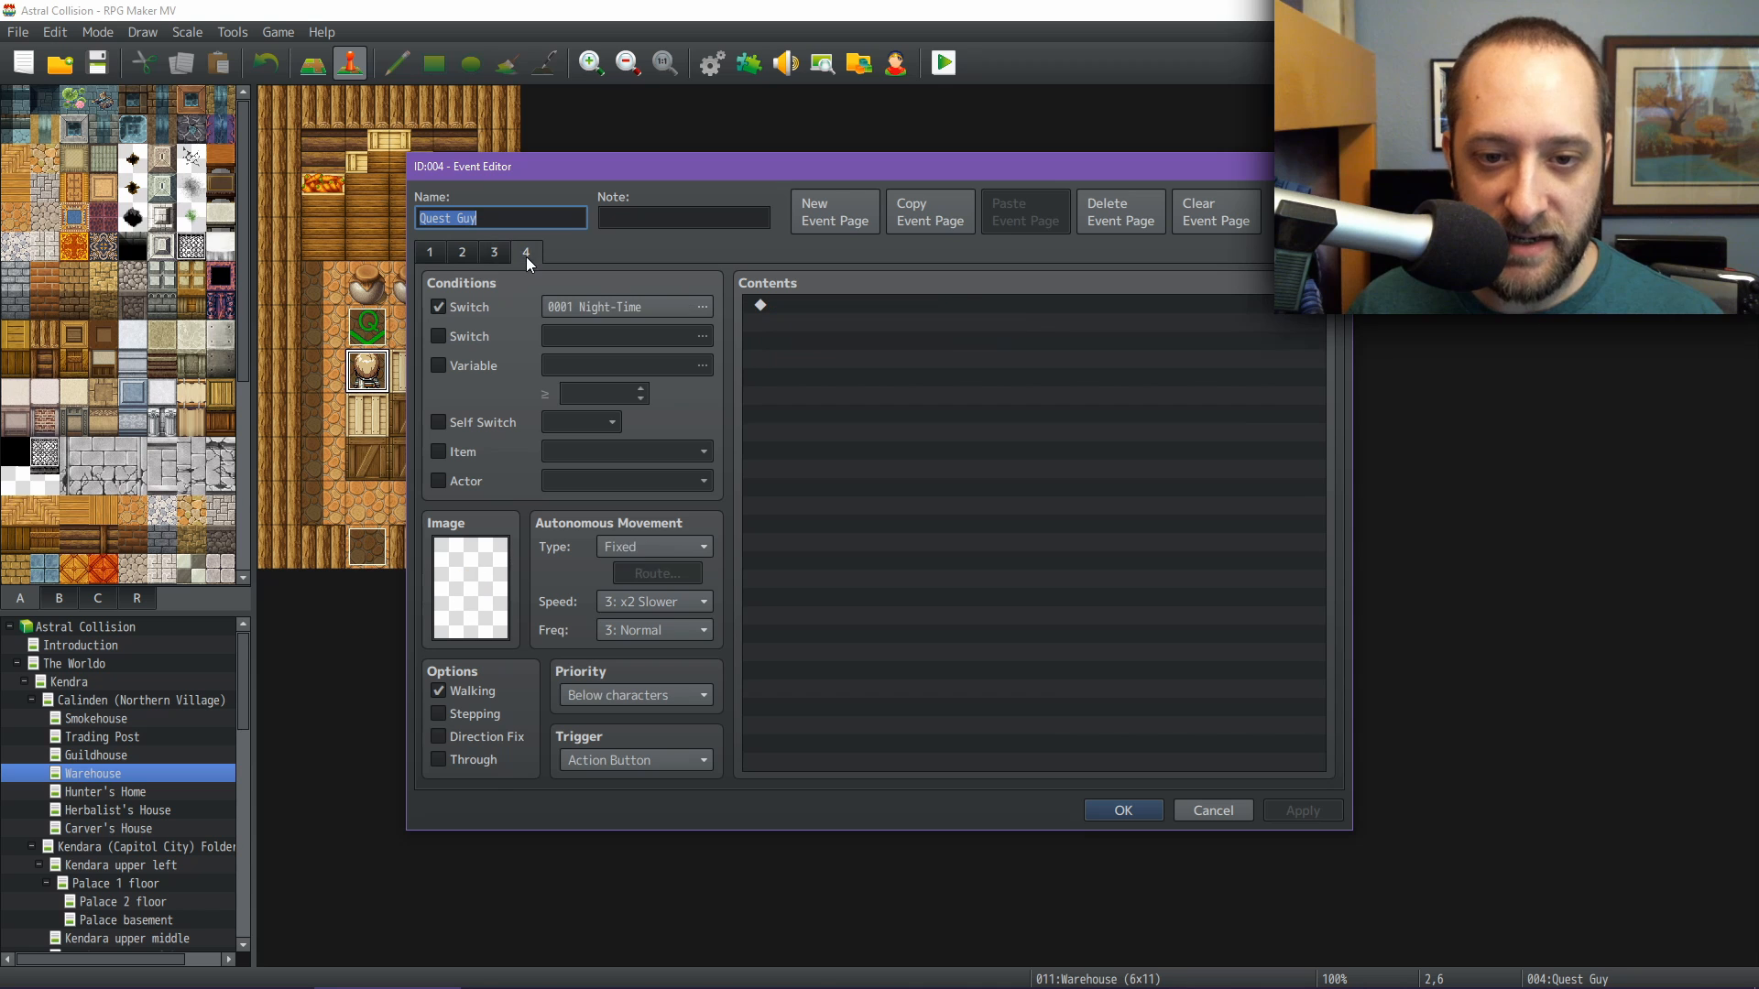
left_click(461, 255)
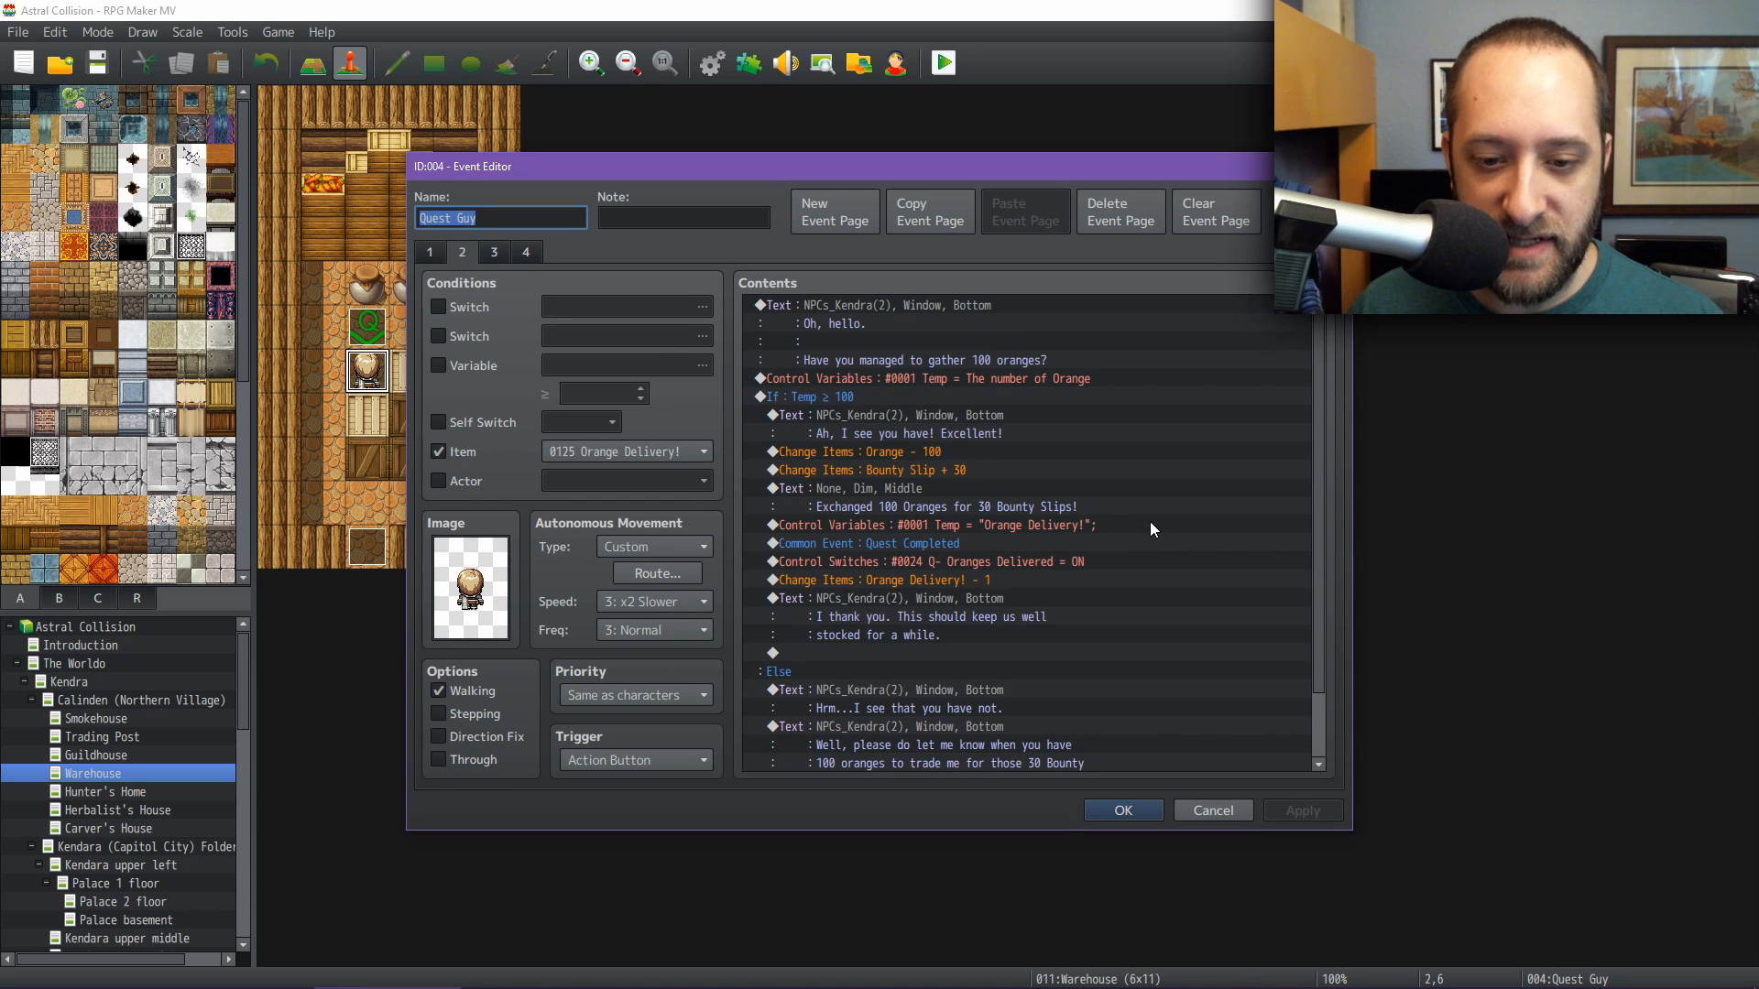
scroll(1151, 529, "down", 2)
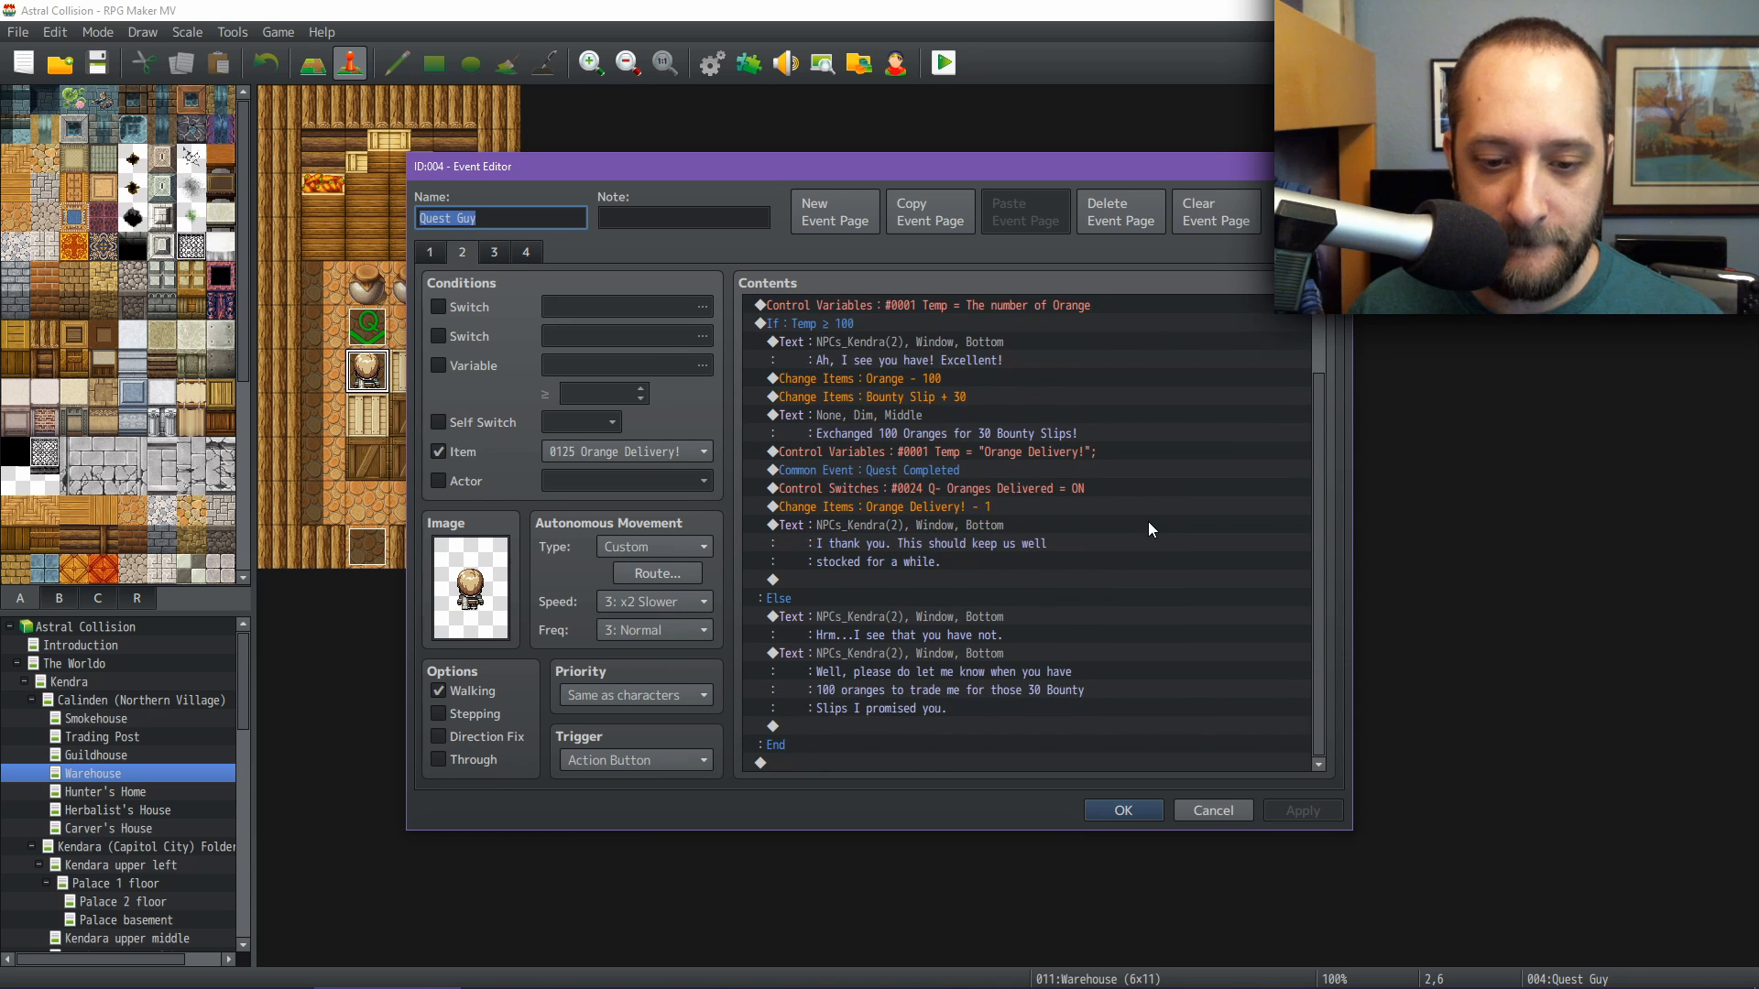
scroll(1150, 529, "up", 2)
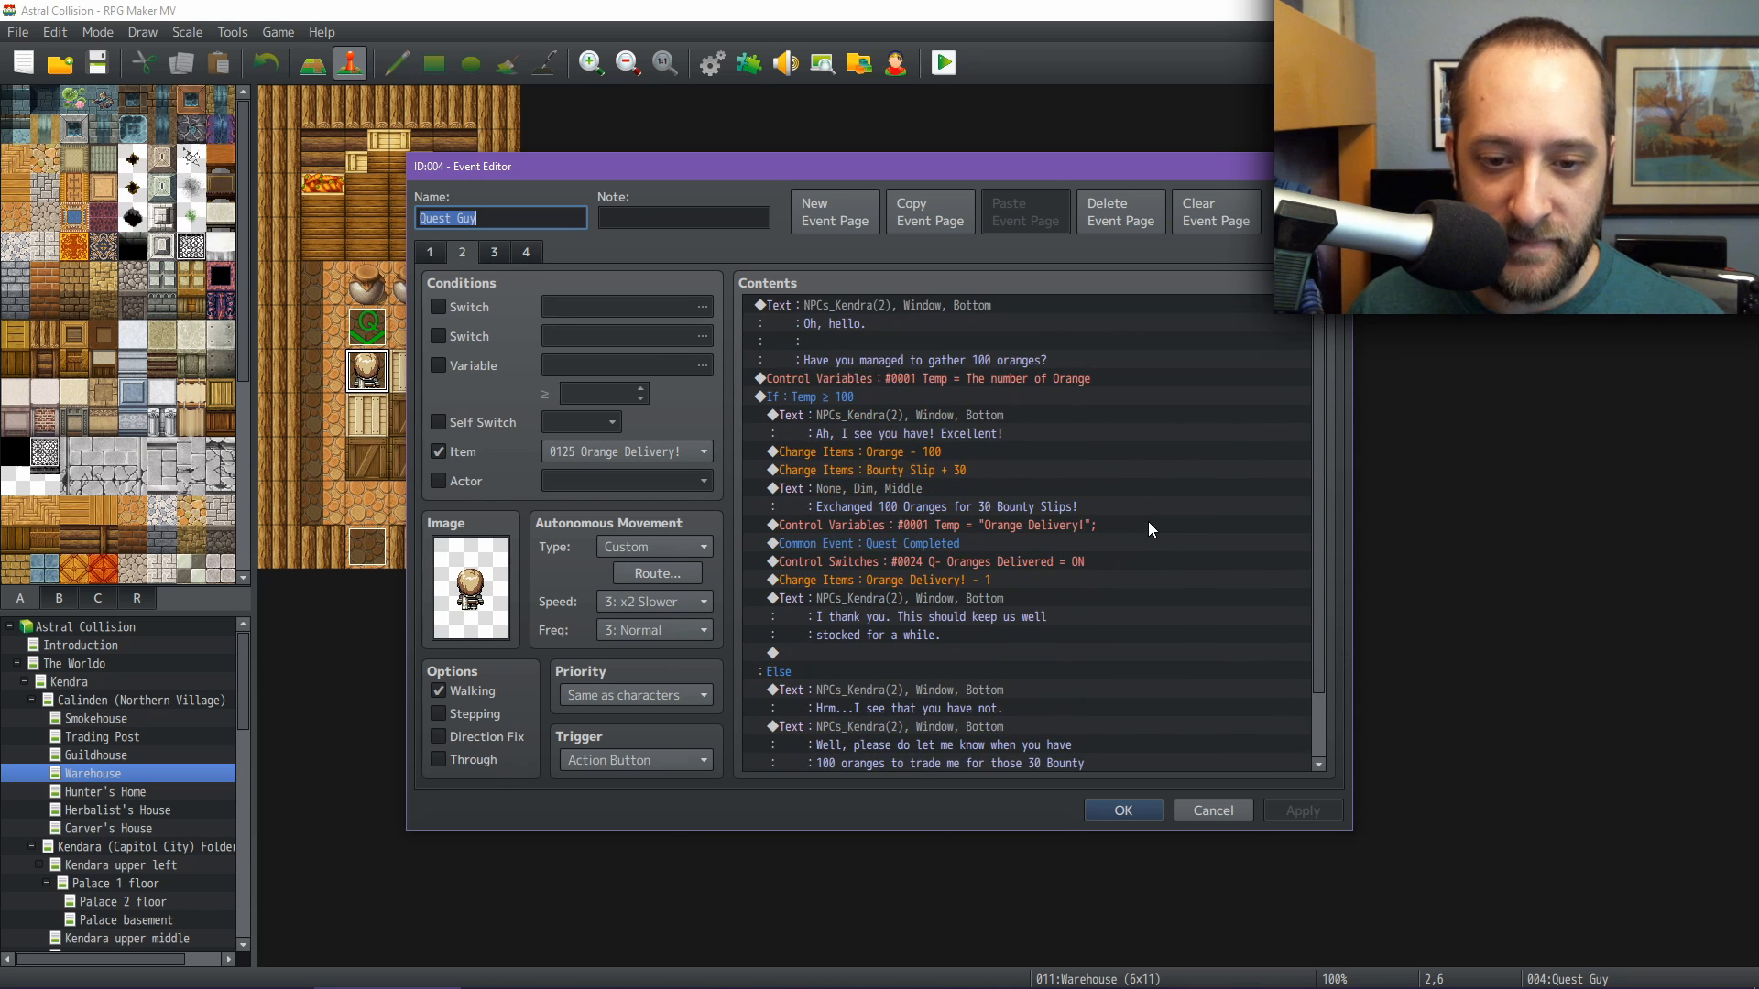
left_click(1141, 810)
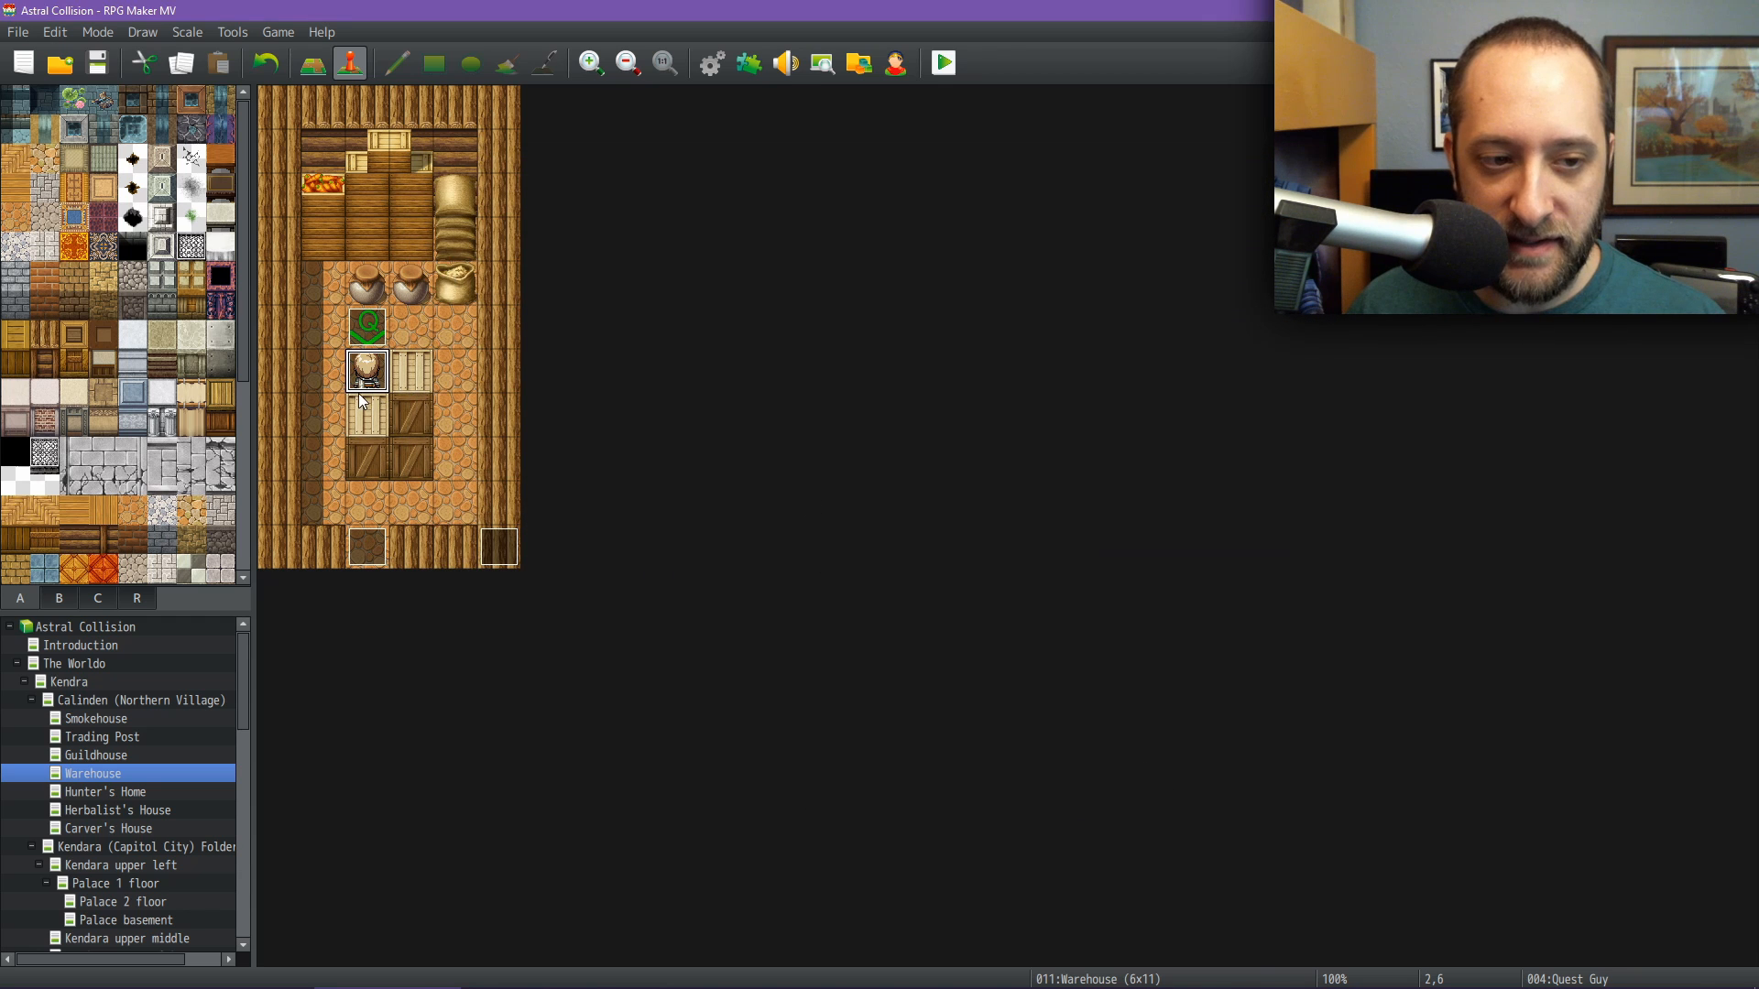
Recheck the Orange Delivery! item removal on page 2 of the Quest Guy event, close the event and save the project
double_click(368, 371)
left_click(463, 253)
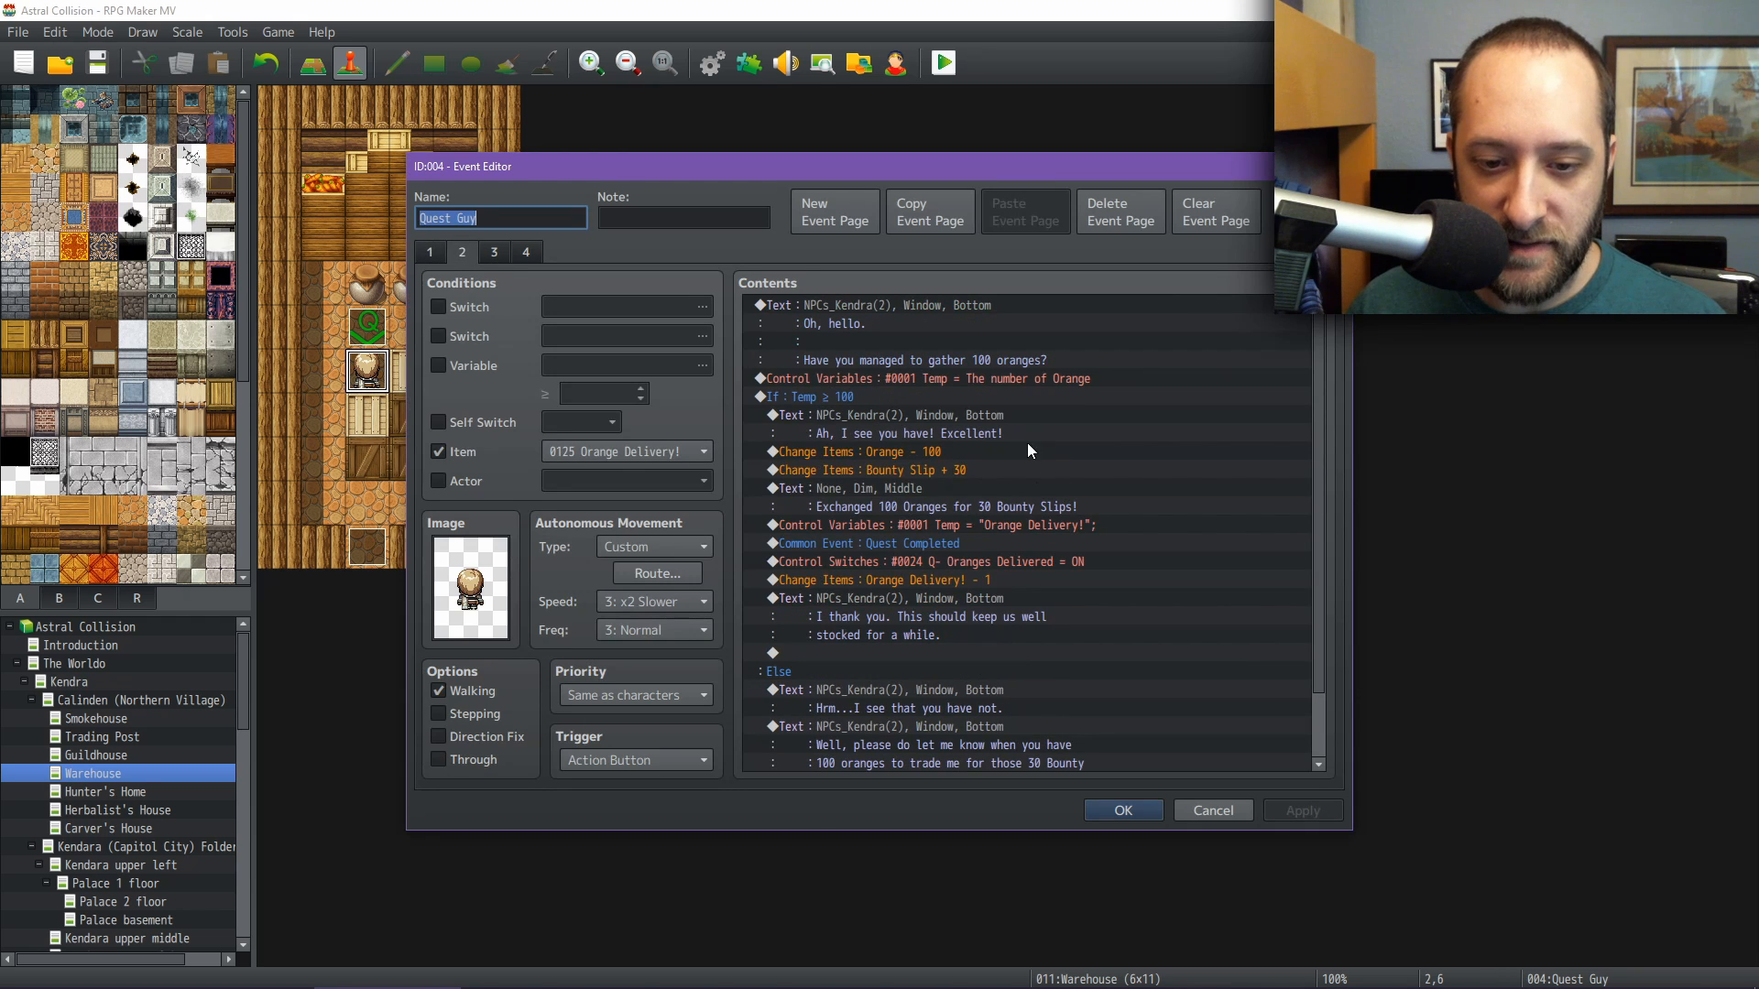
left_click(865, 577)
scroll(1121, 574, "down", 2)
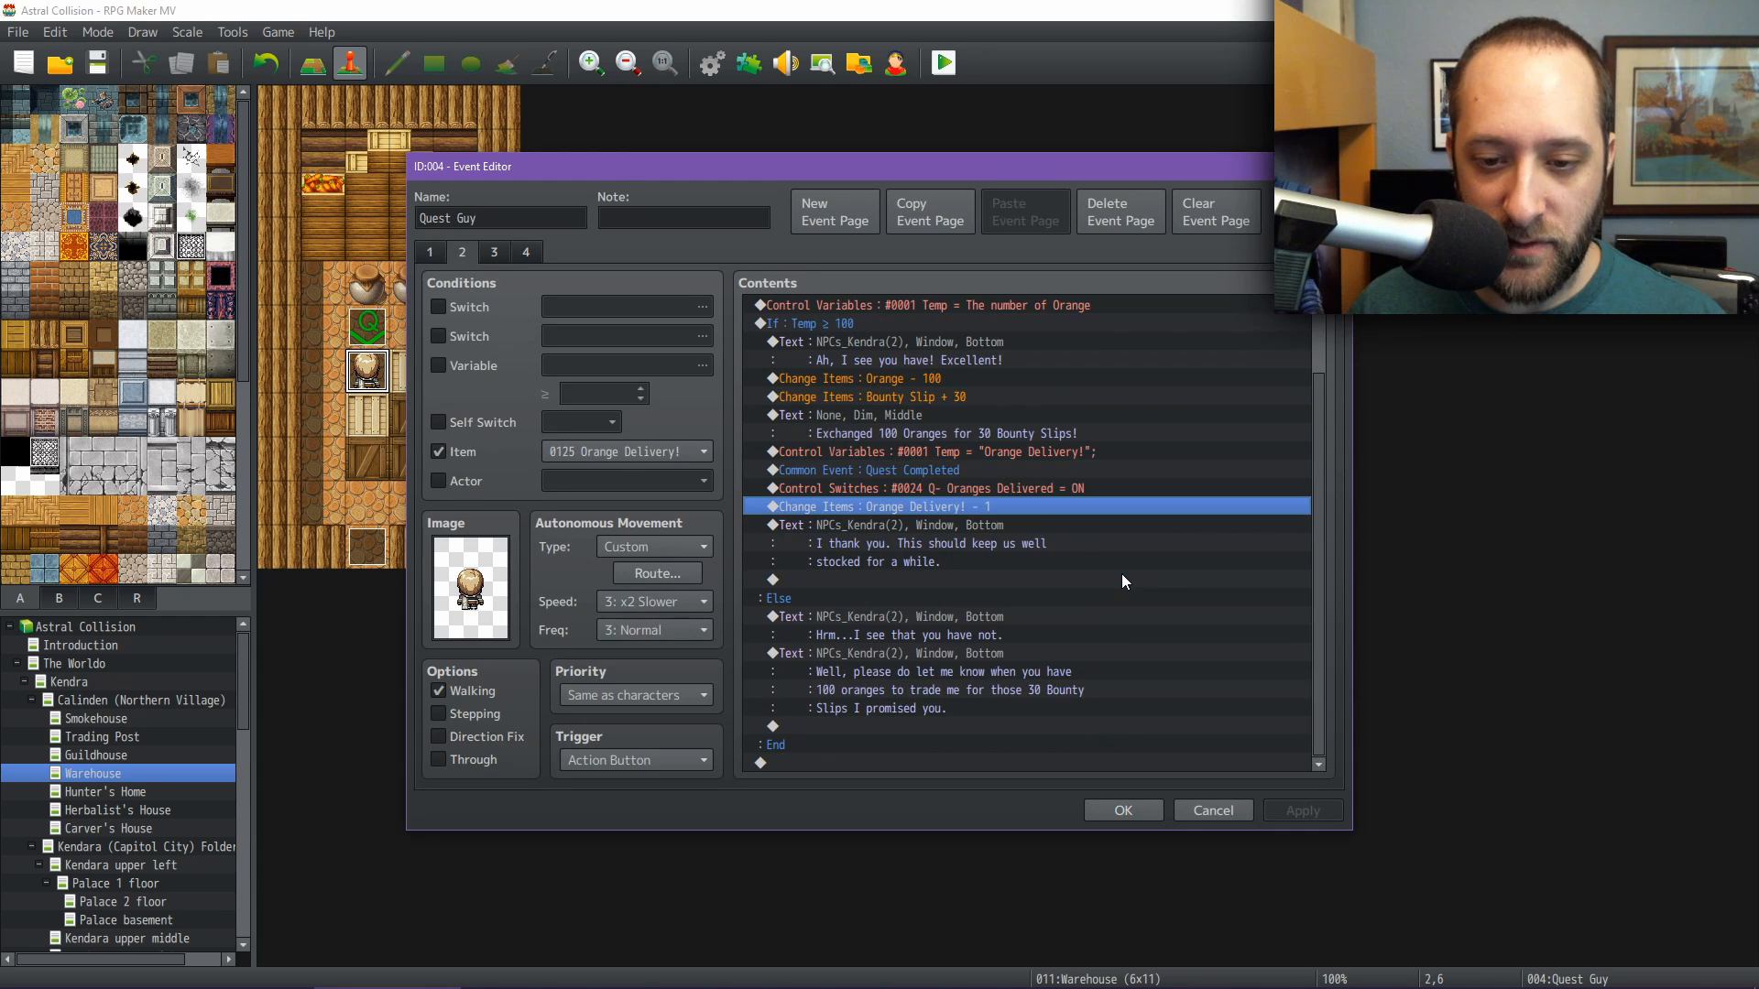
left_click(1123, 810)
key("ctrl+s")
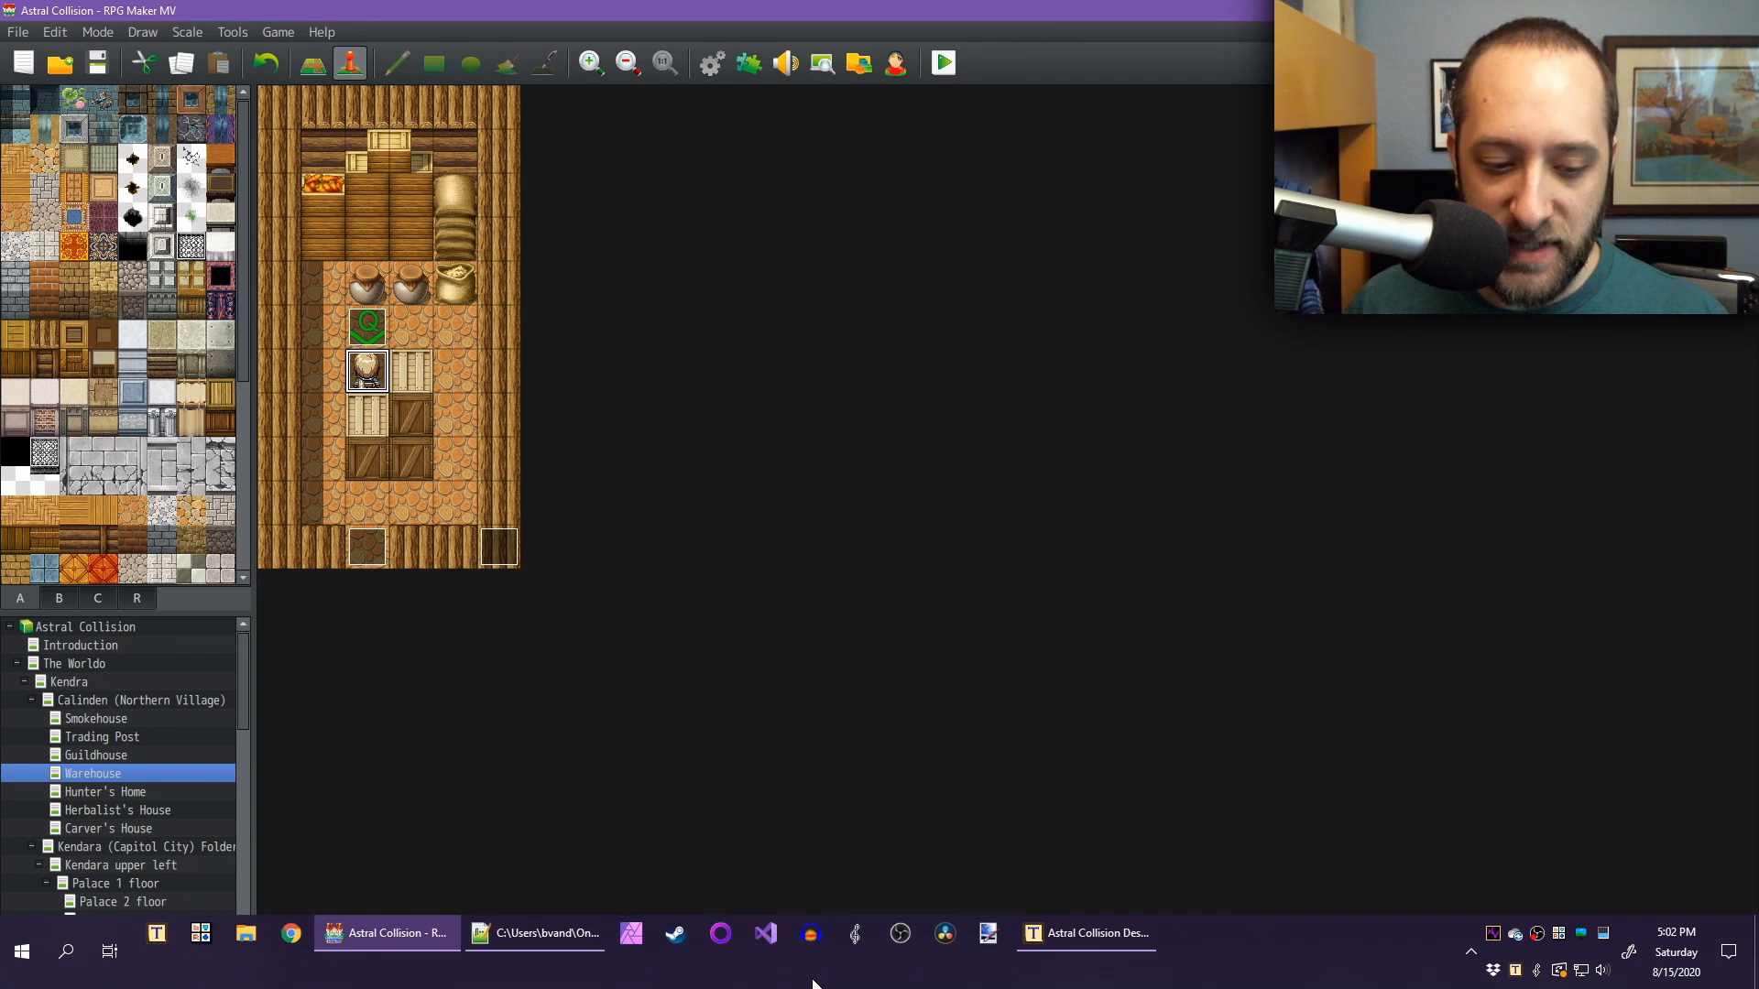
Switch to the Astral Collision Design Documents and open the Quest Planning document at the Silver Chain heading
left_click(1112, 939)
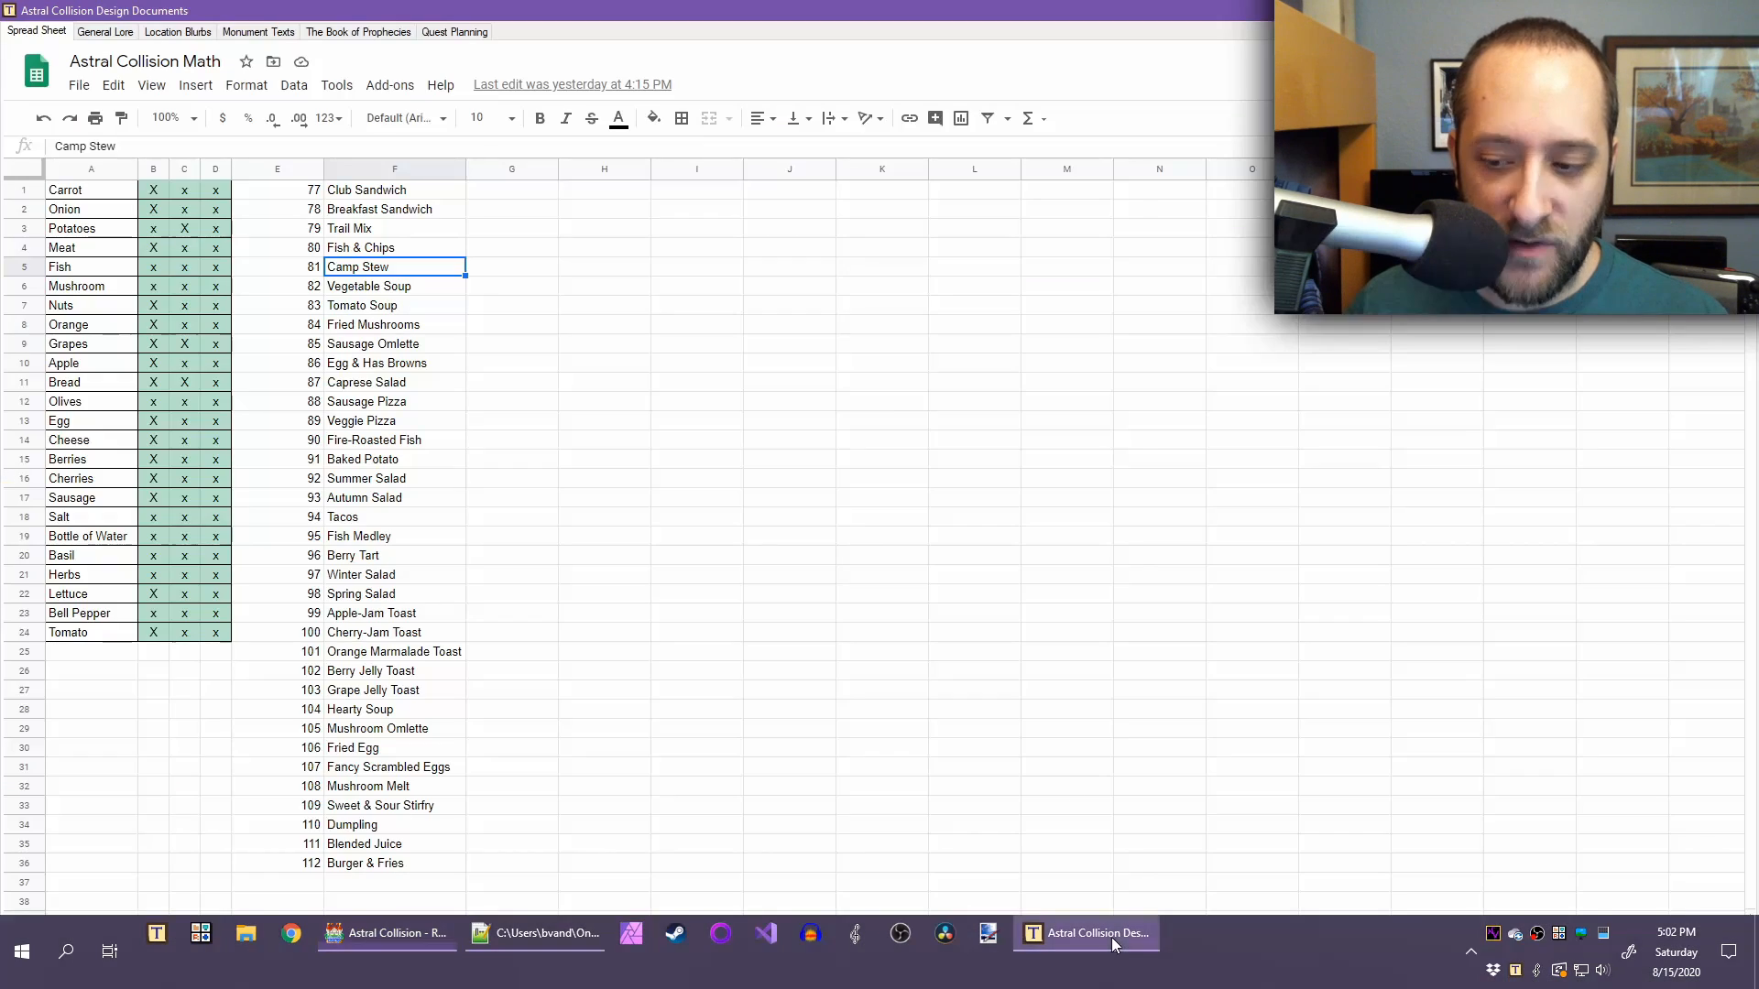
left_click(464, 37)
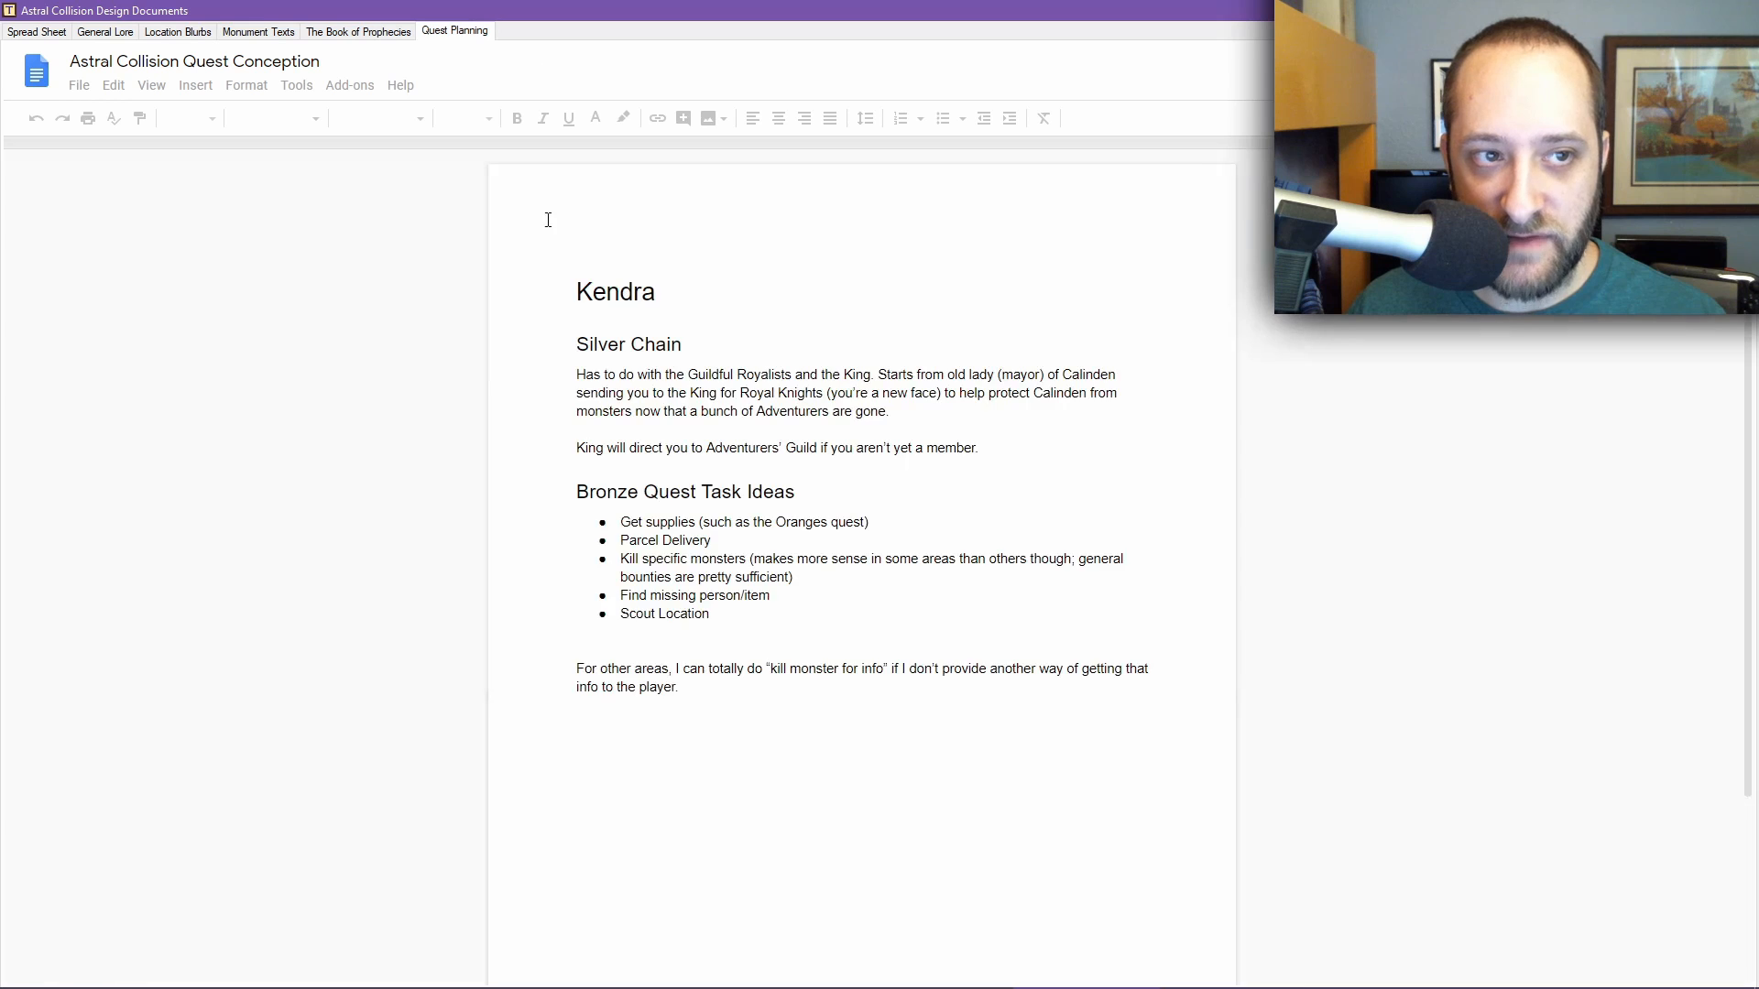
left_click(693, 344)
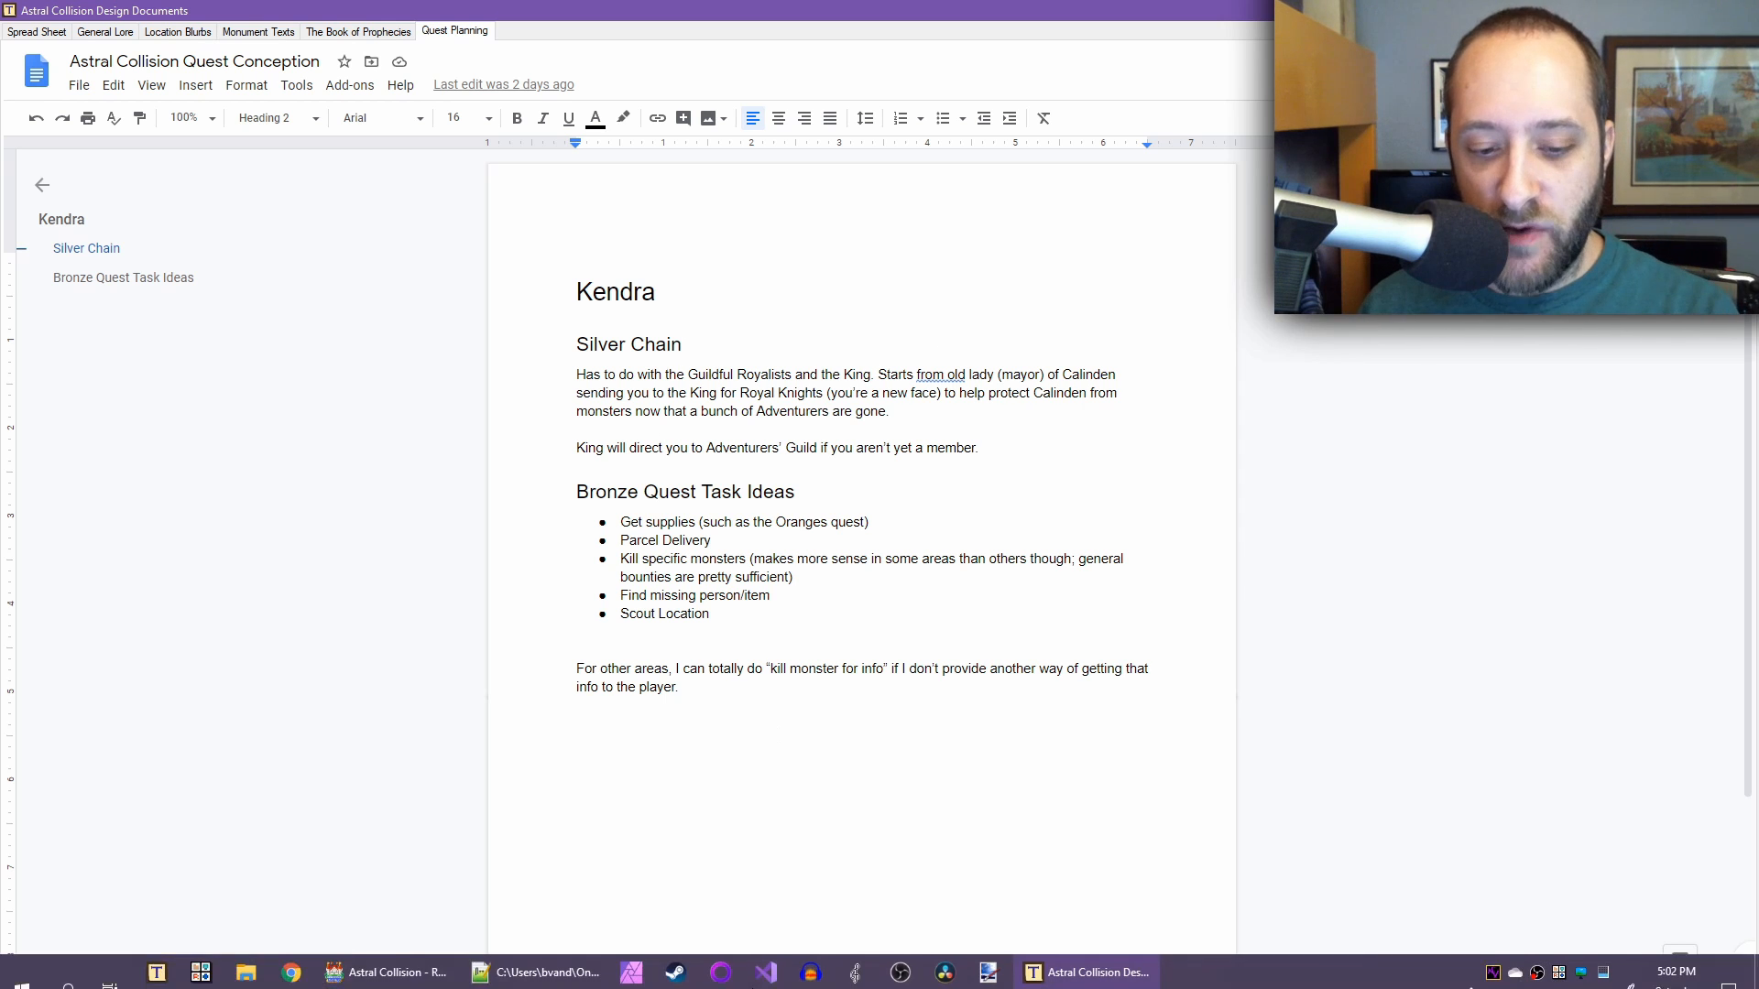
Switch to RPG Maker MV, compare the gold, silver and bronze star icons in the Caprese Salad icon picker, and cancel out of the database
left_click(388, 937)
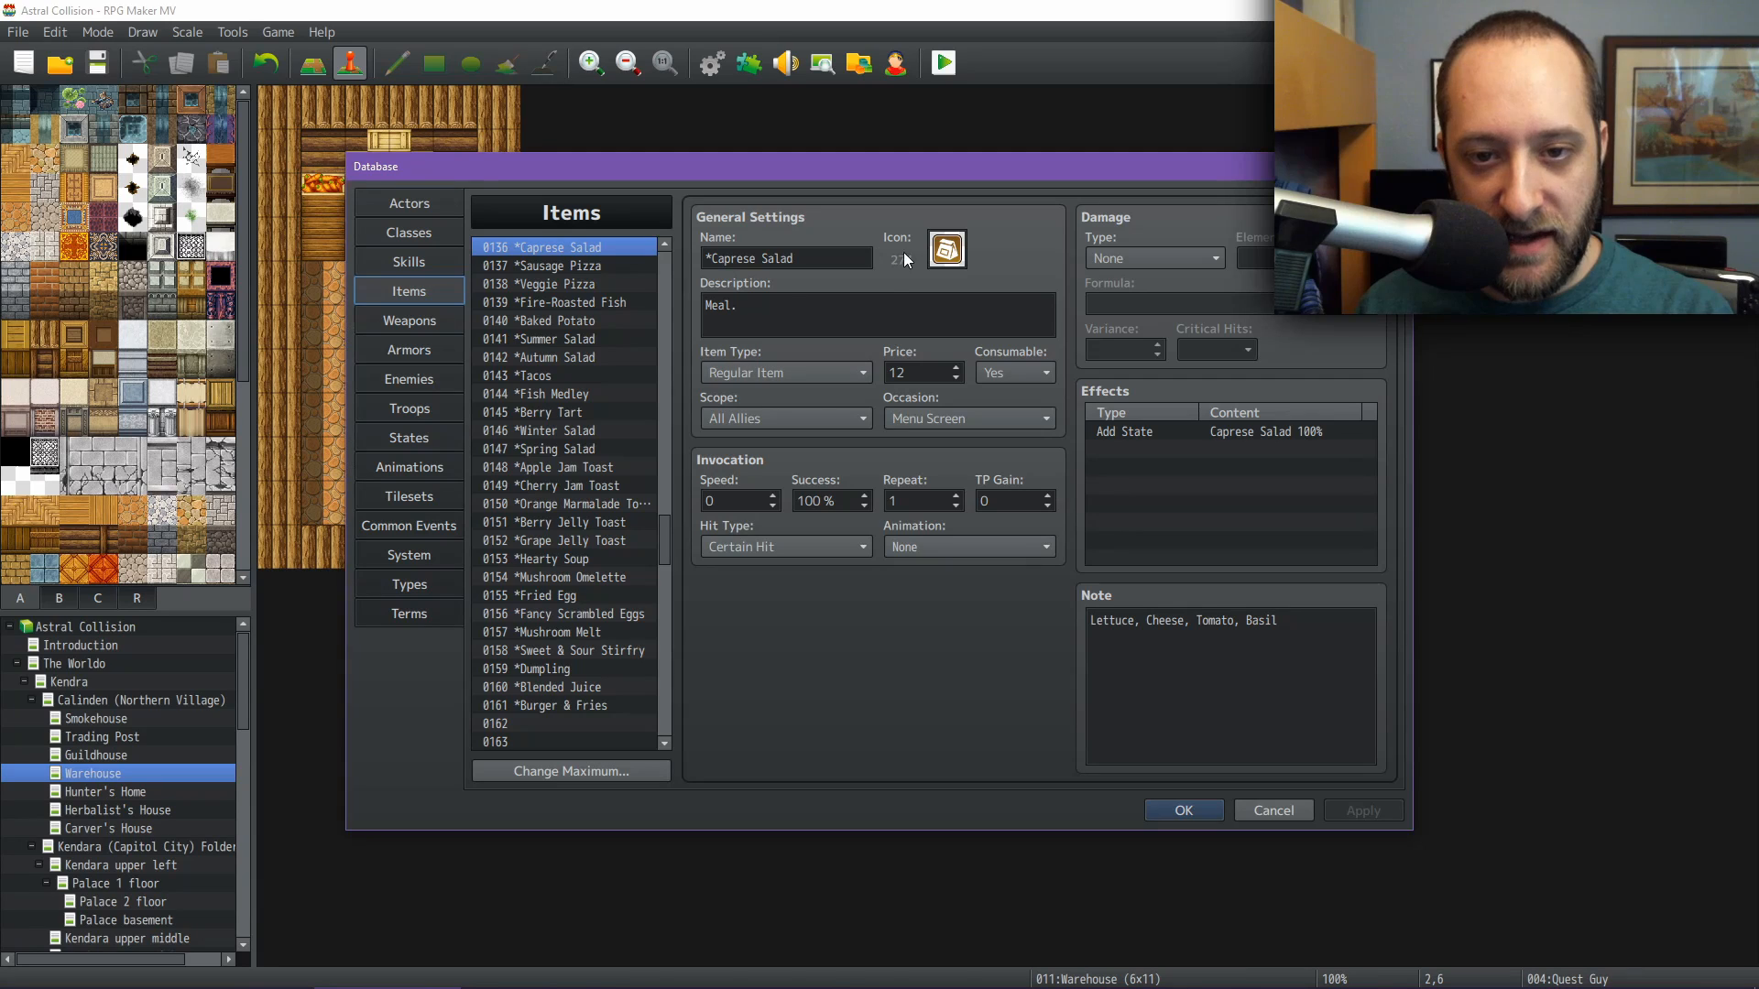
double_click(949, 260)
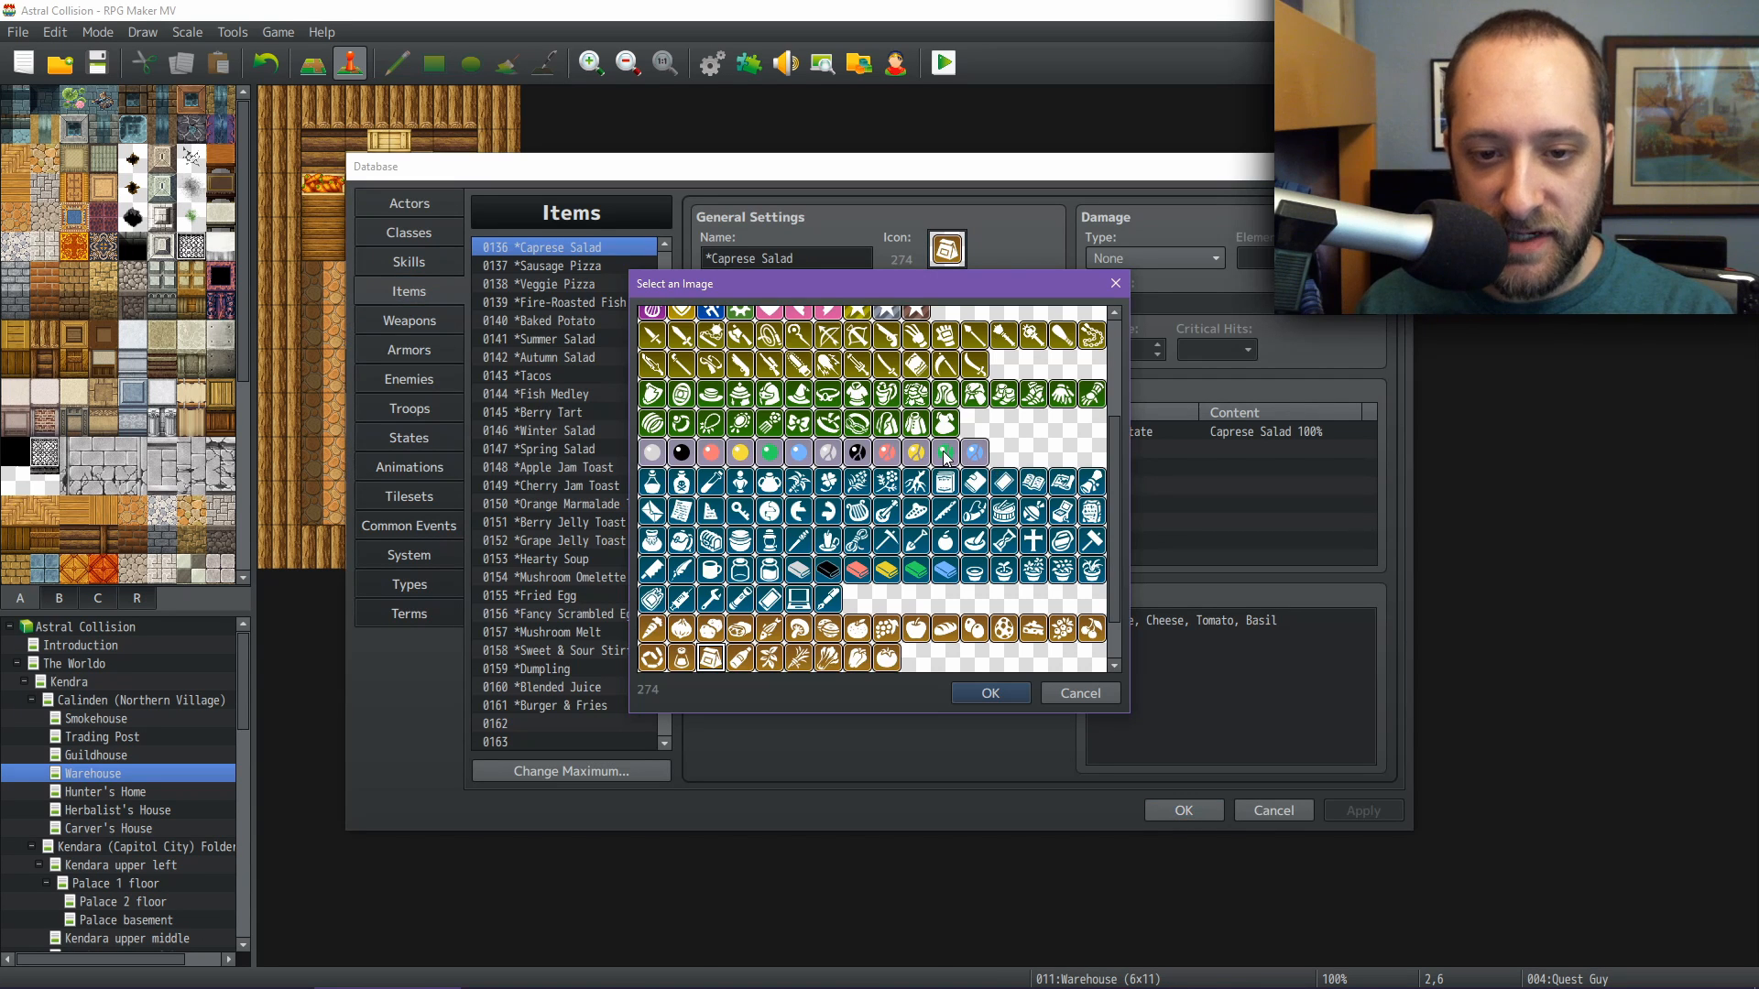
scroll(861, 414, "up", 5)
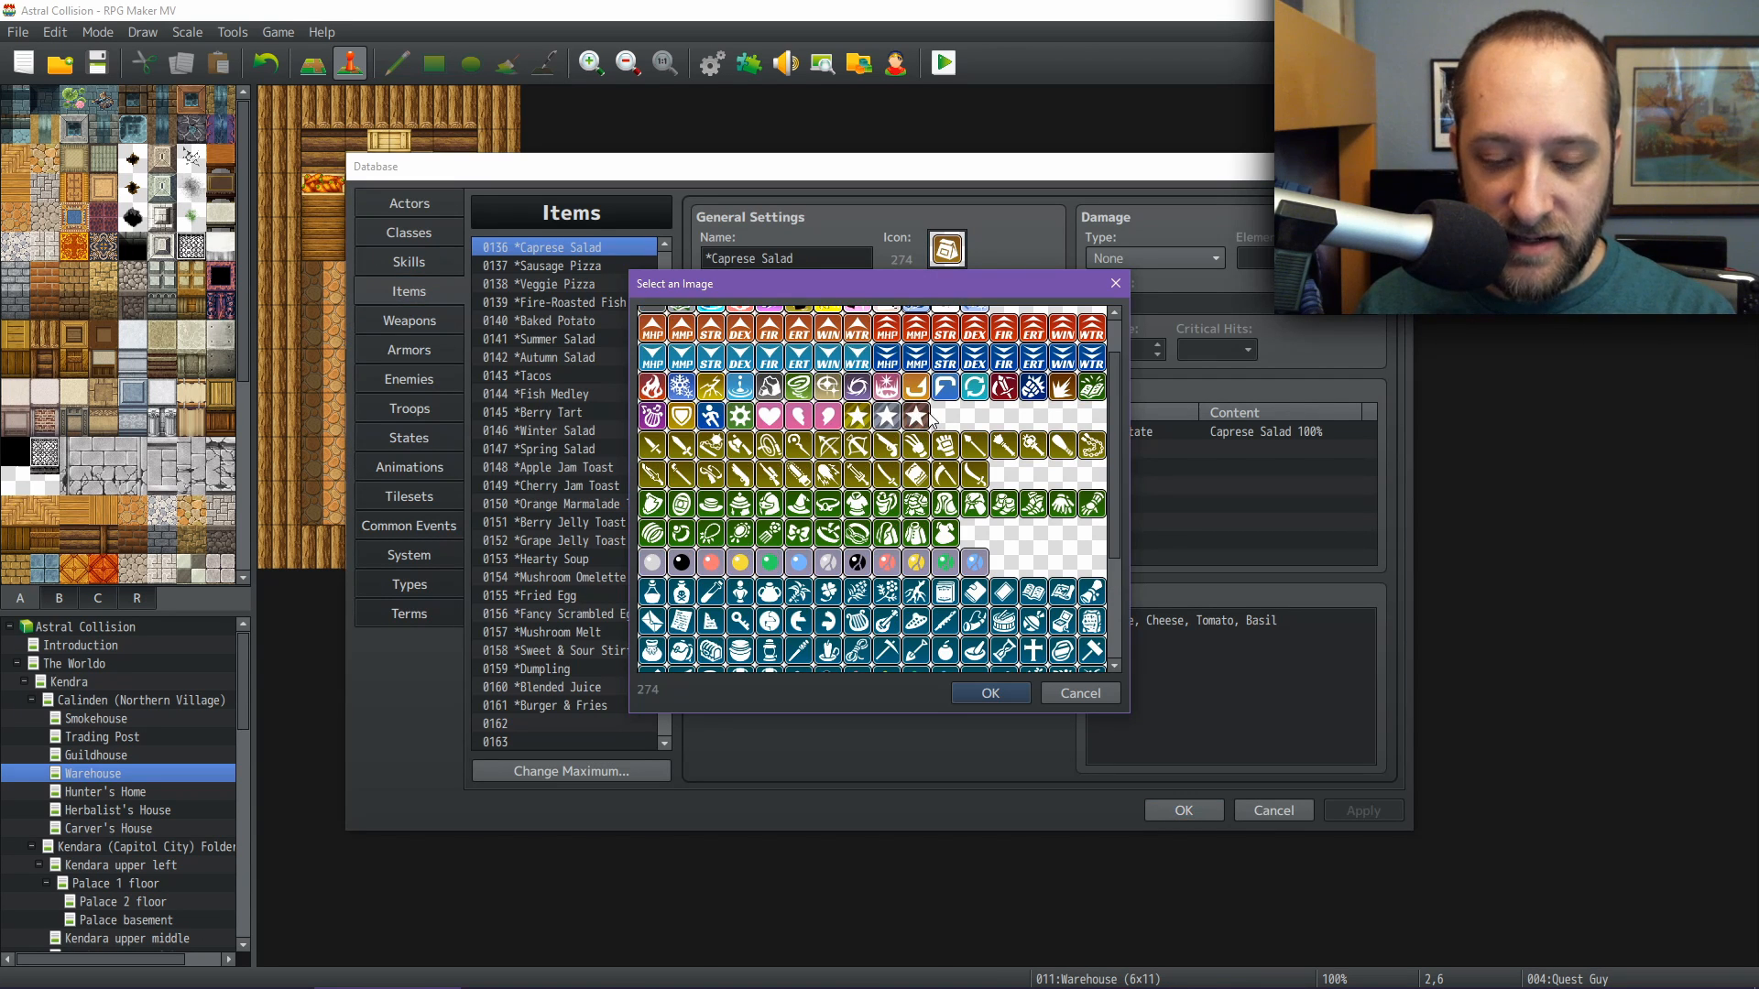
left_click(886, 417)
left_click(915, 418)
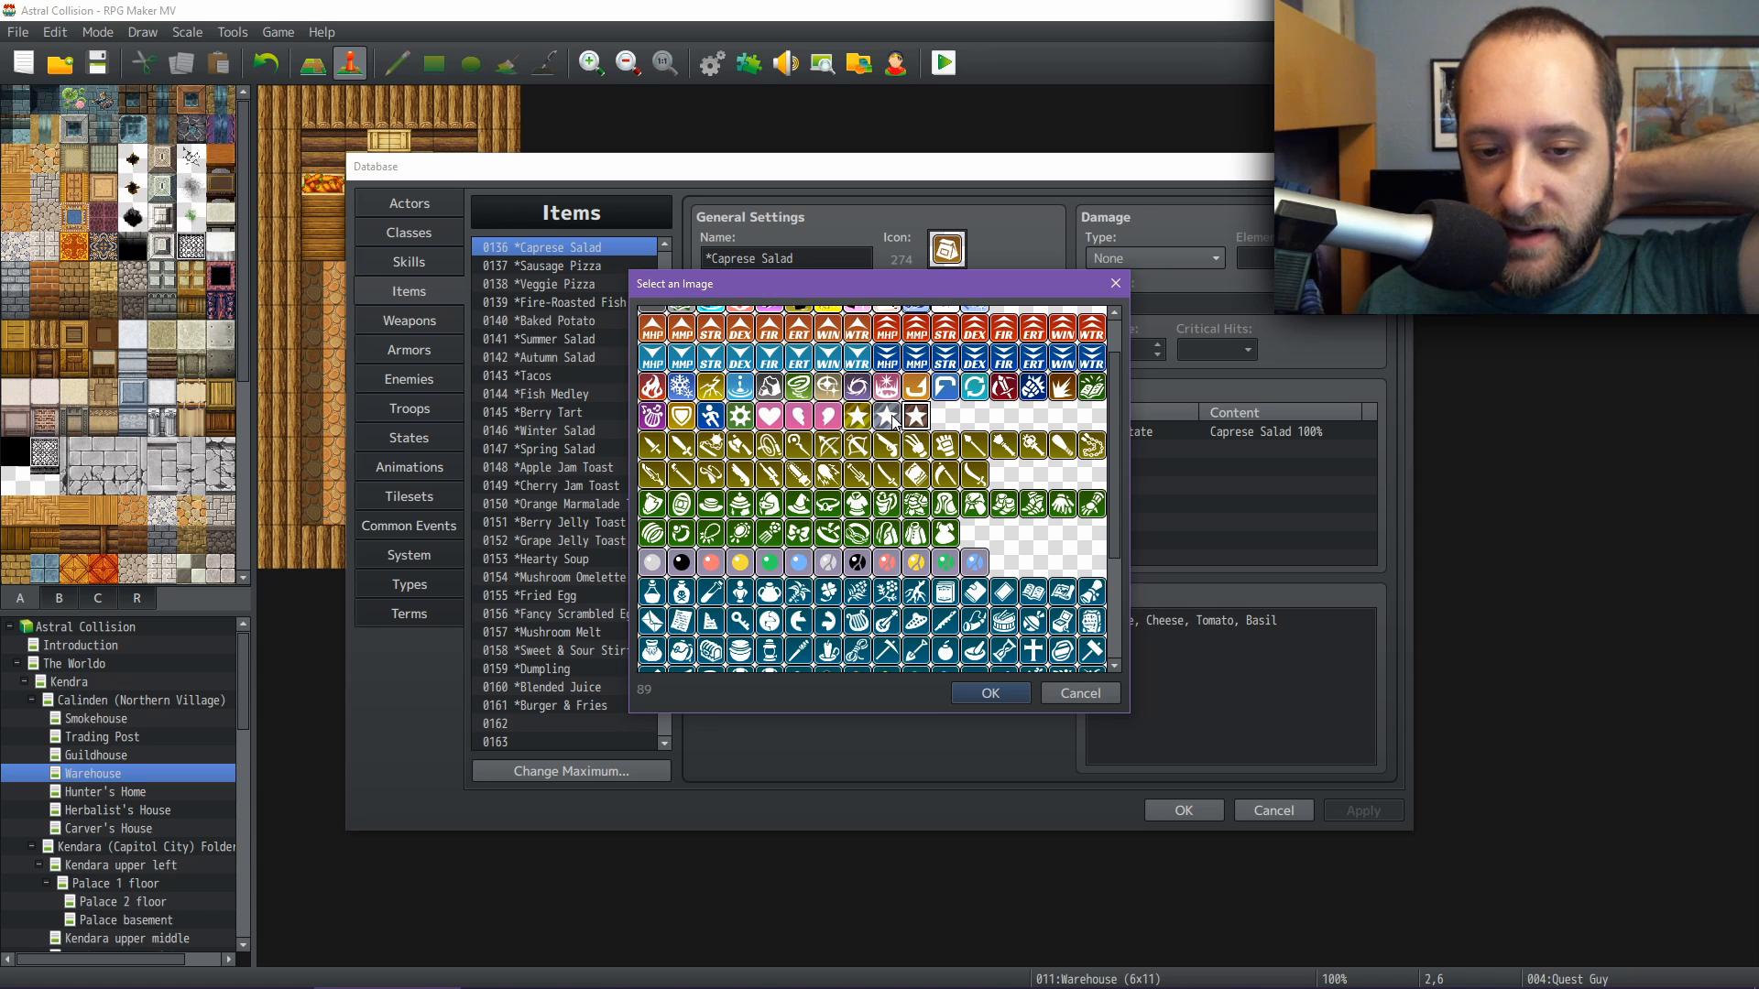
left_click(857, 418)
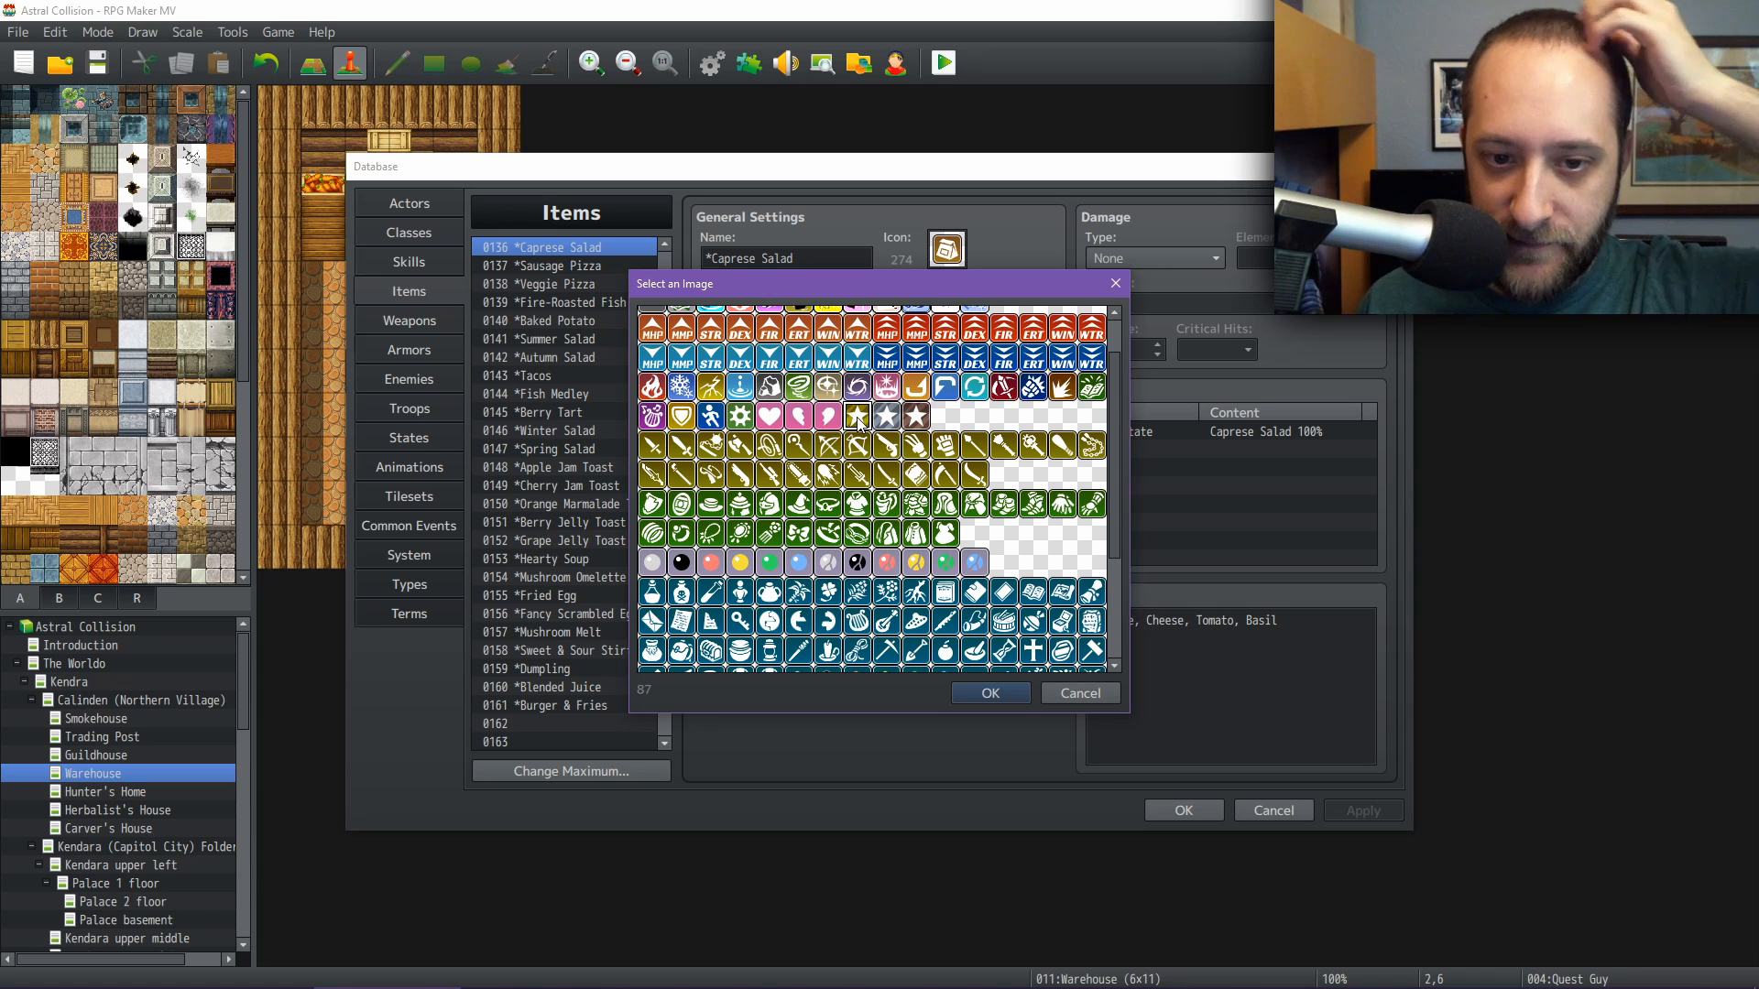
left_click(926, 418)
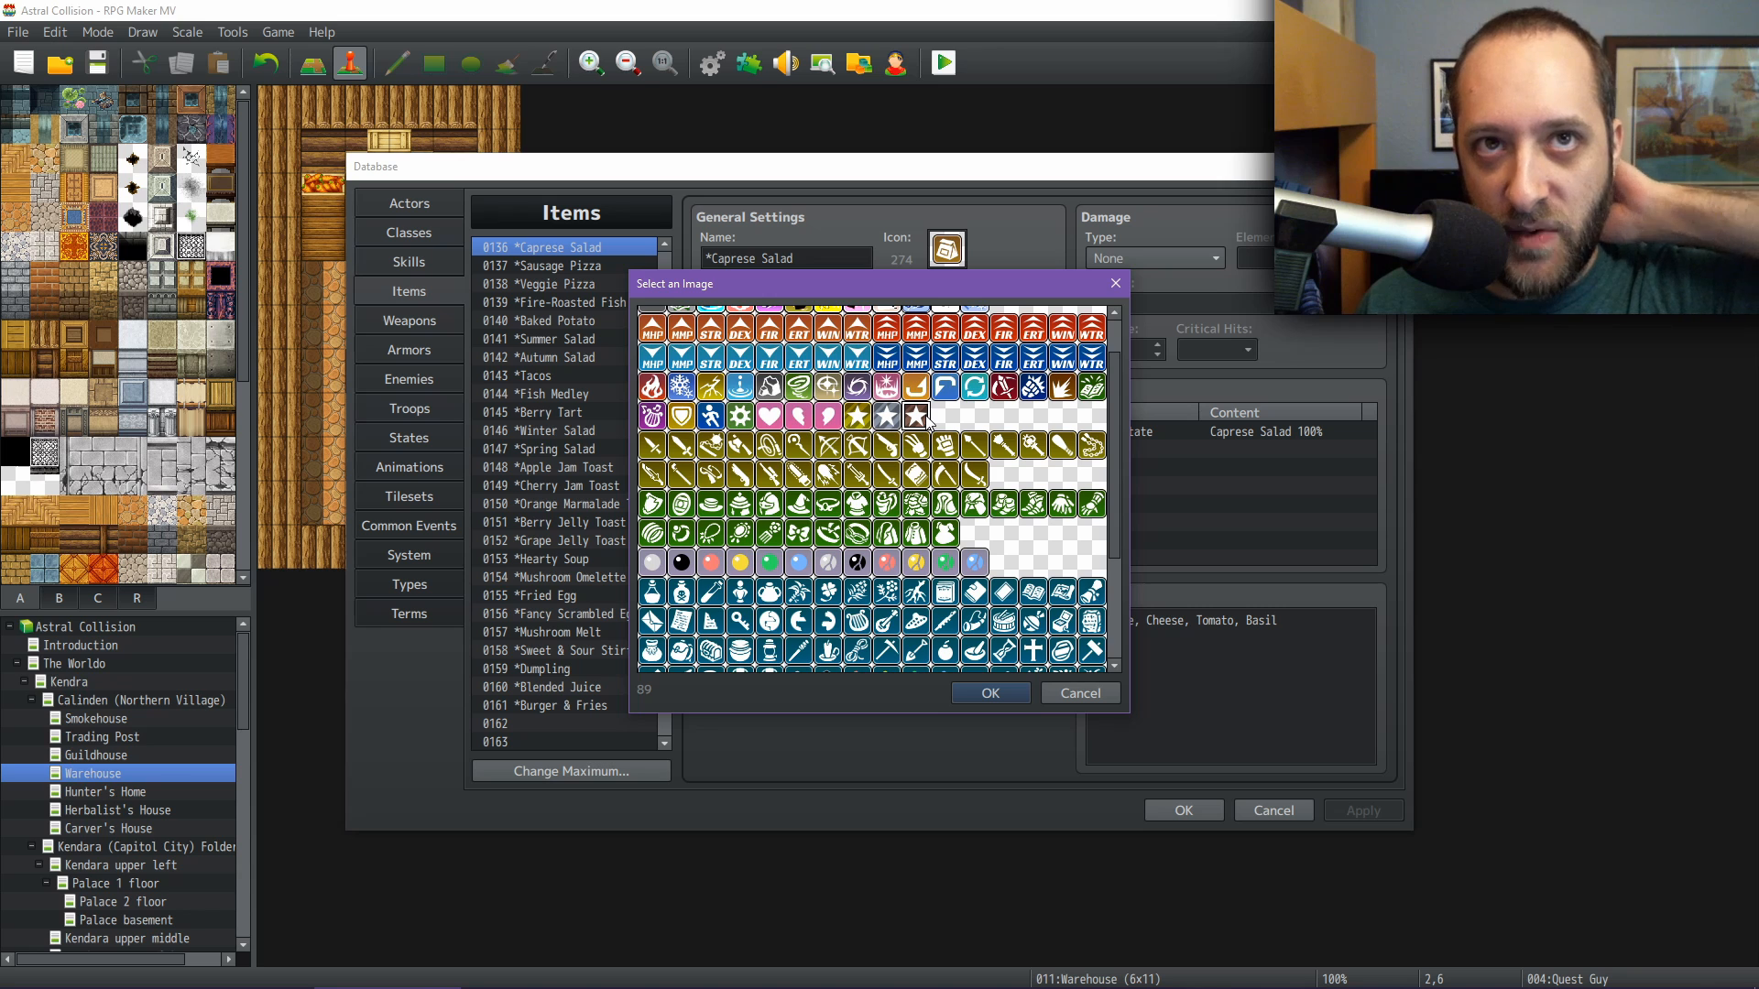
left_click(895, 423)
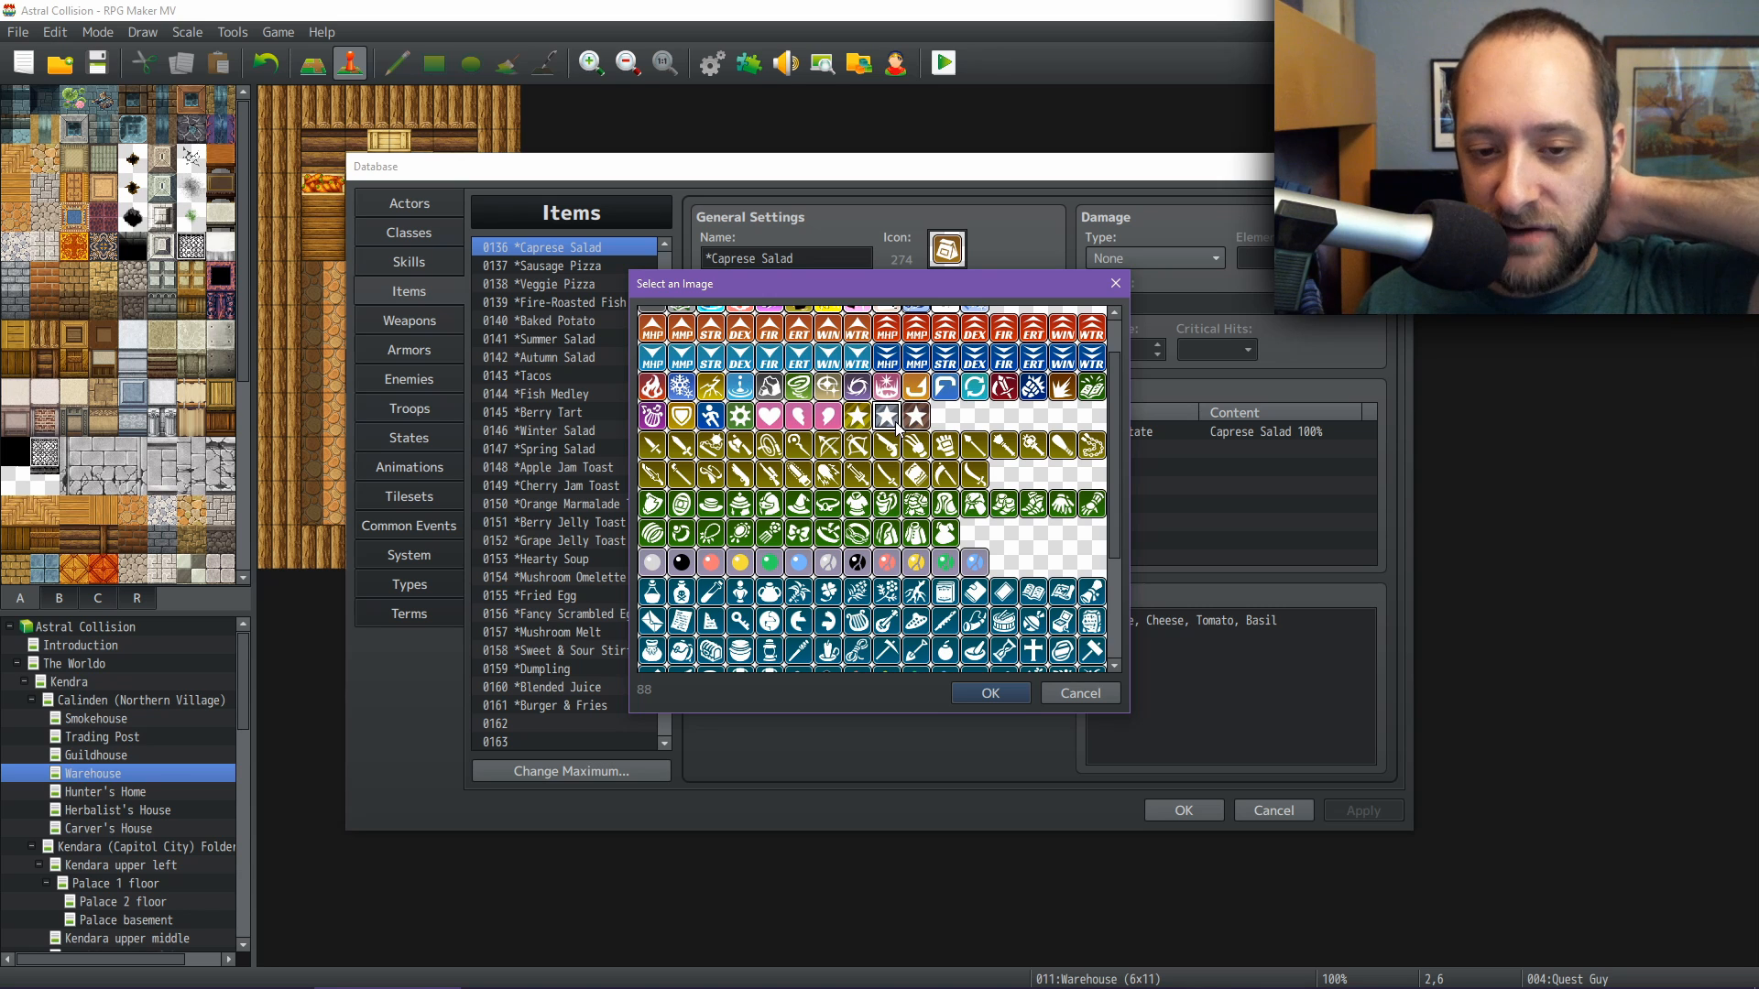
left_click(1103, 690)
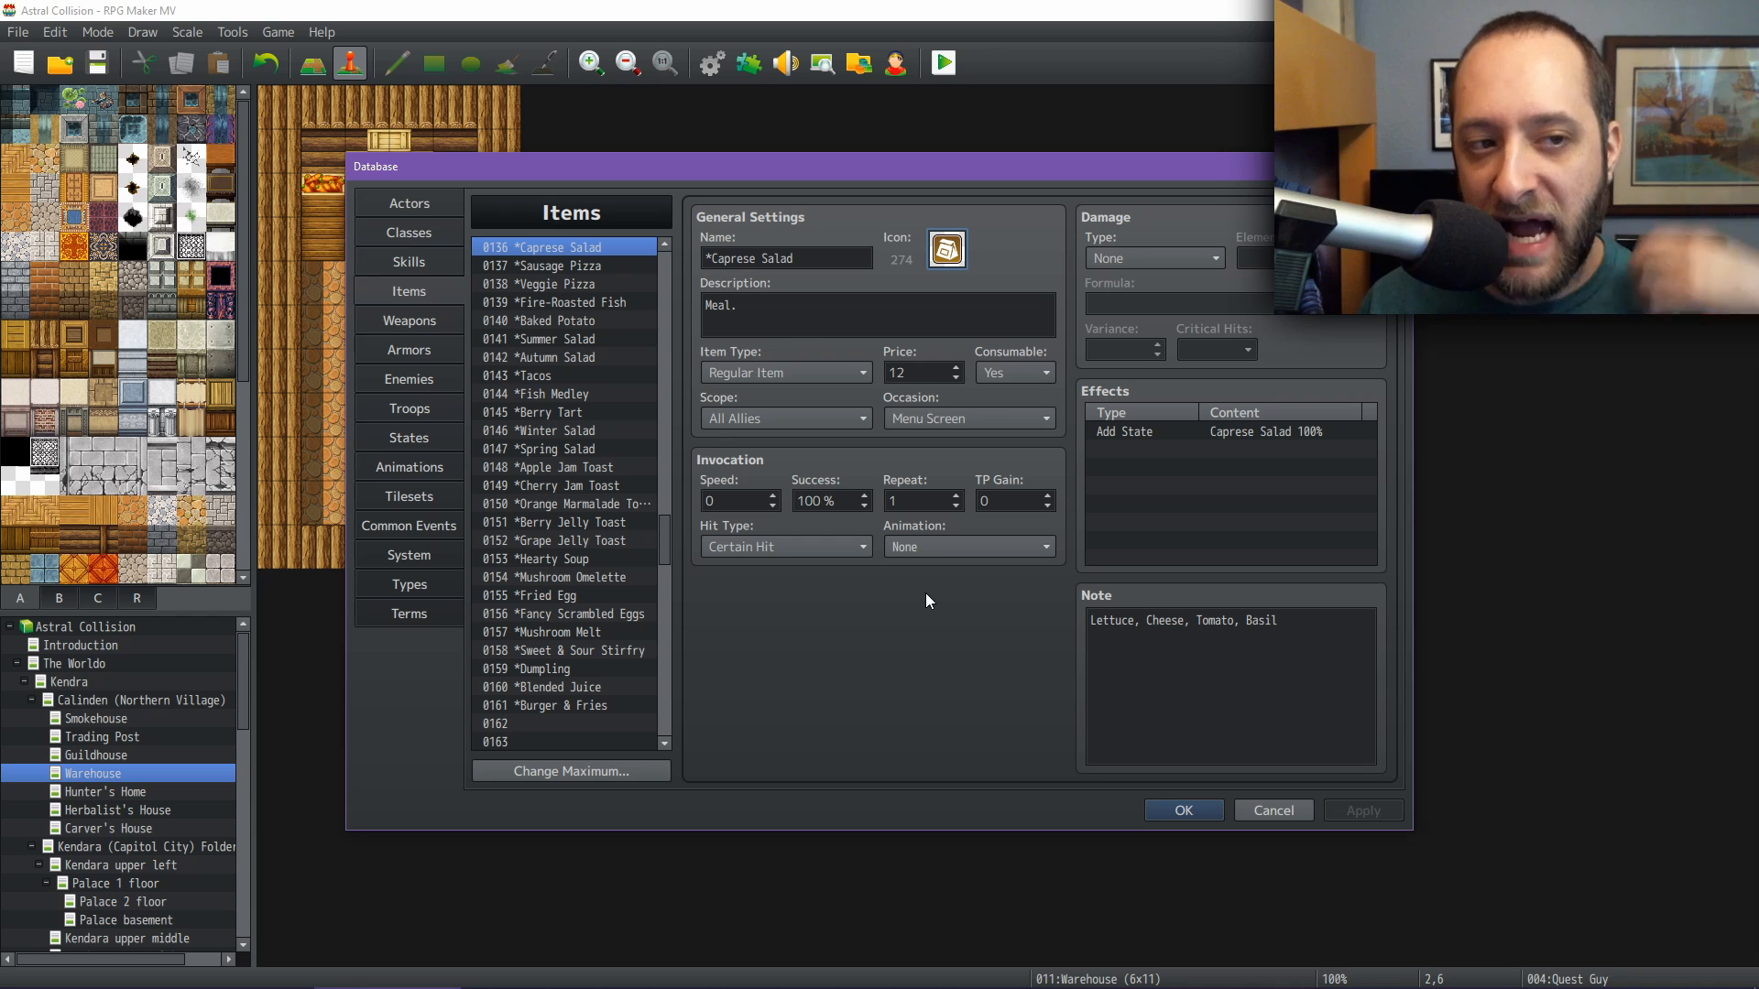
left_click(1274, 811)
Switch to the Quest Planning document and review the Silver Chain note on the Guildful Royalists and the King
mouse_move(865, 985)
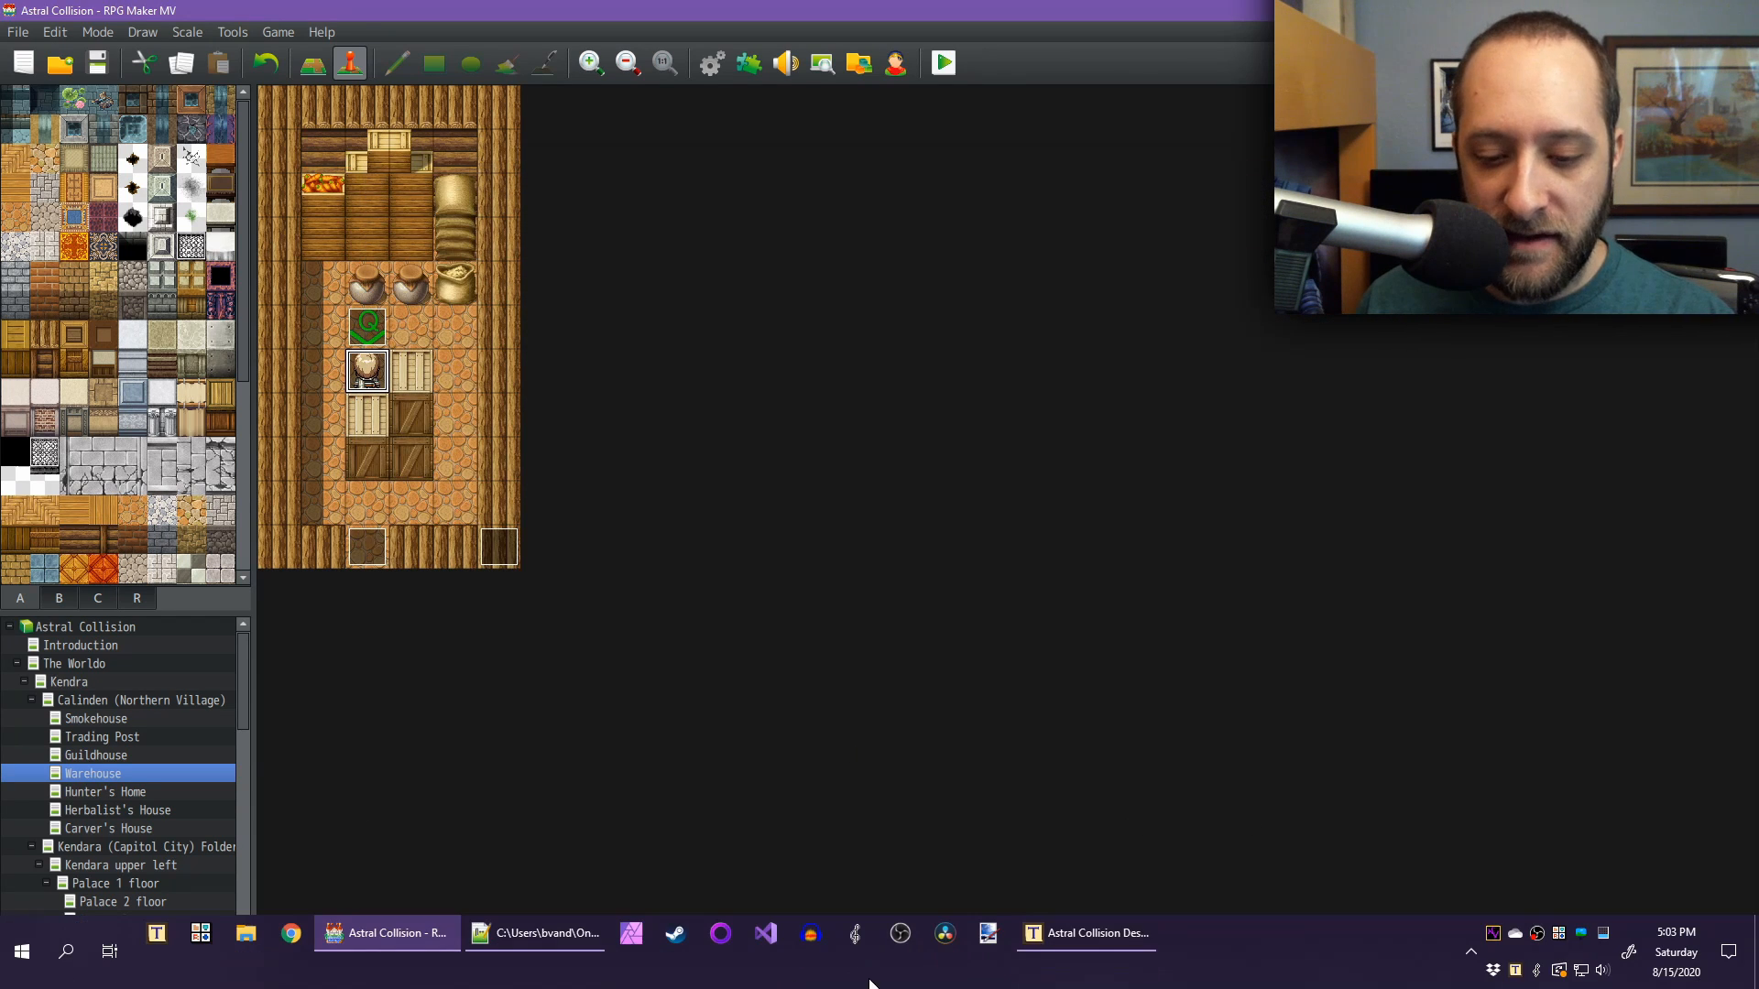
left_click(1081, 939)
left_click_drag(710, 348, 576, 347)
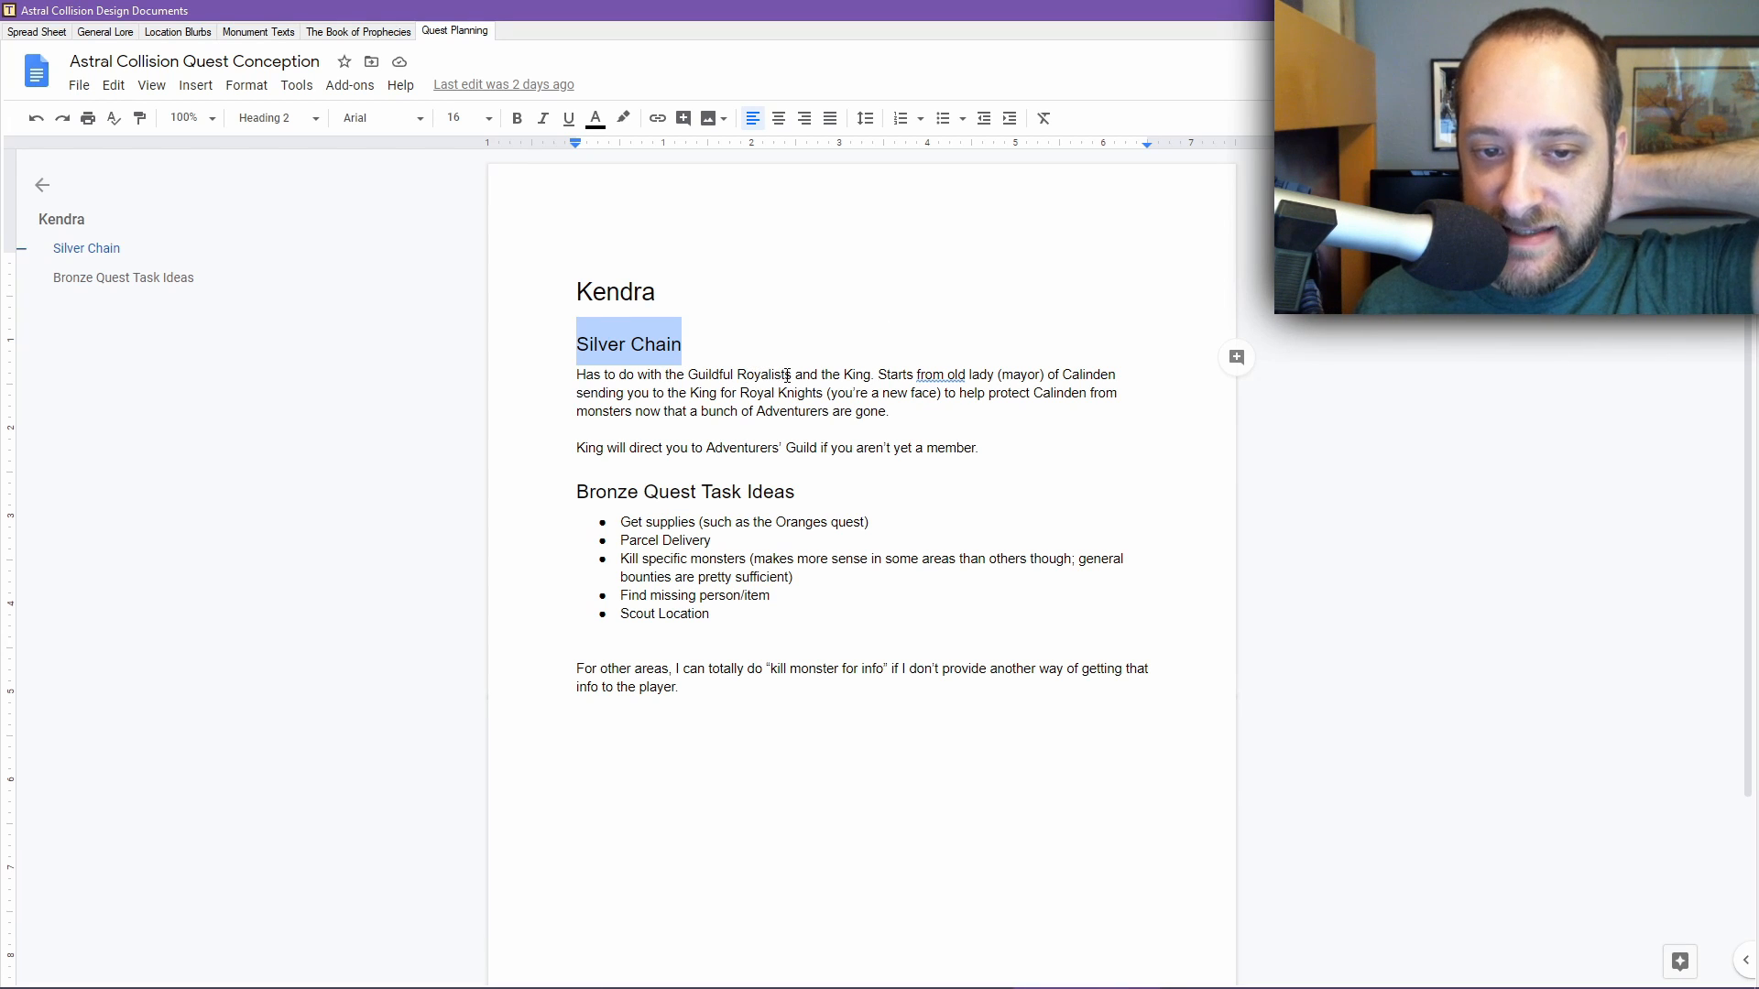
left_click_drag(792, 375, 688, 375)
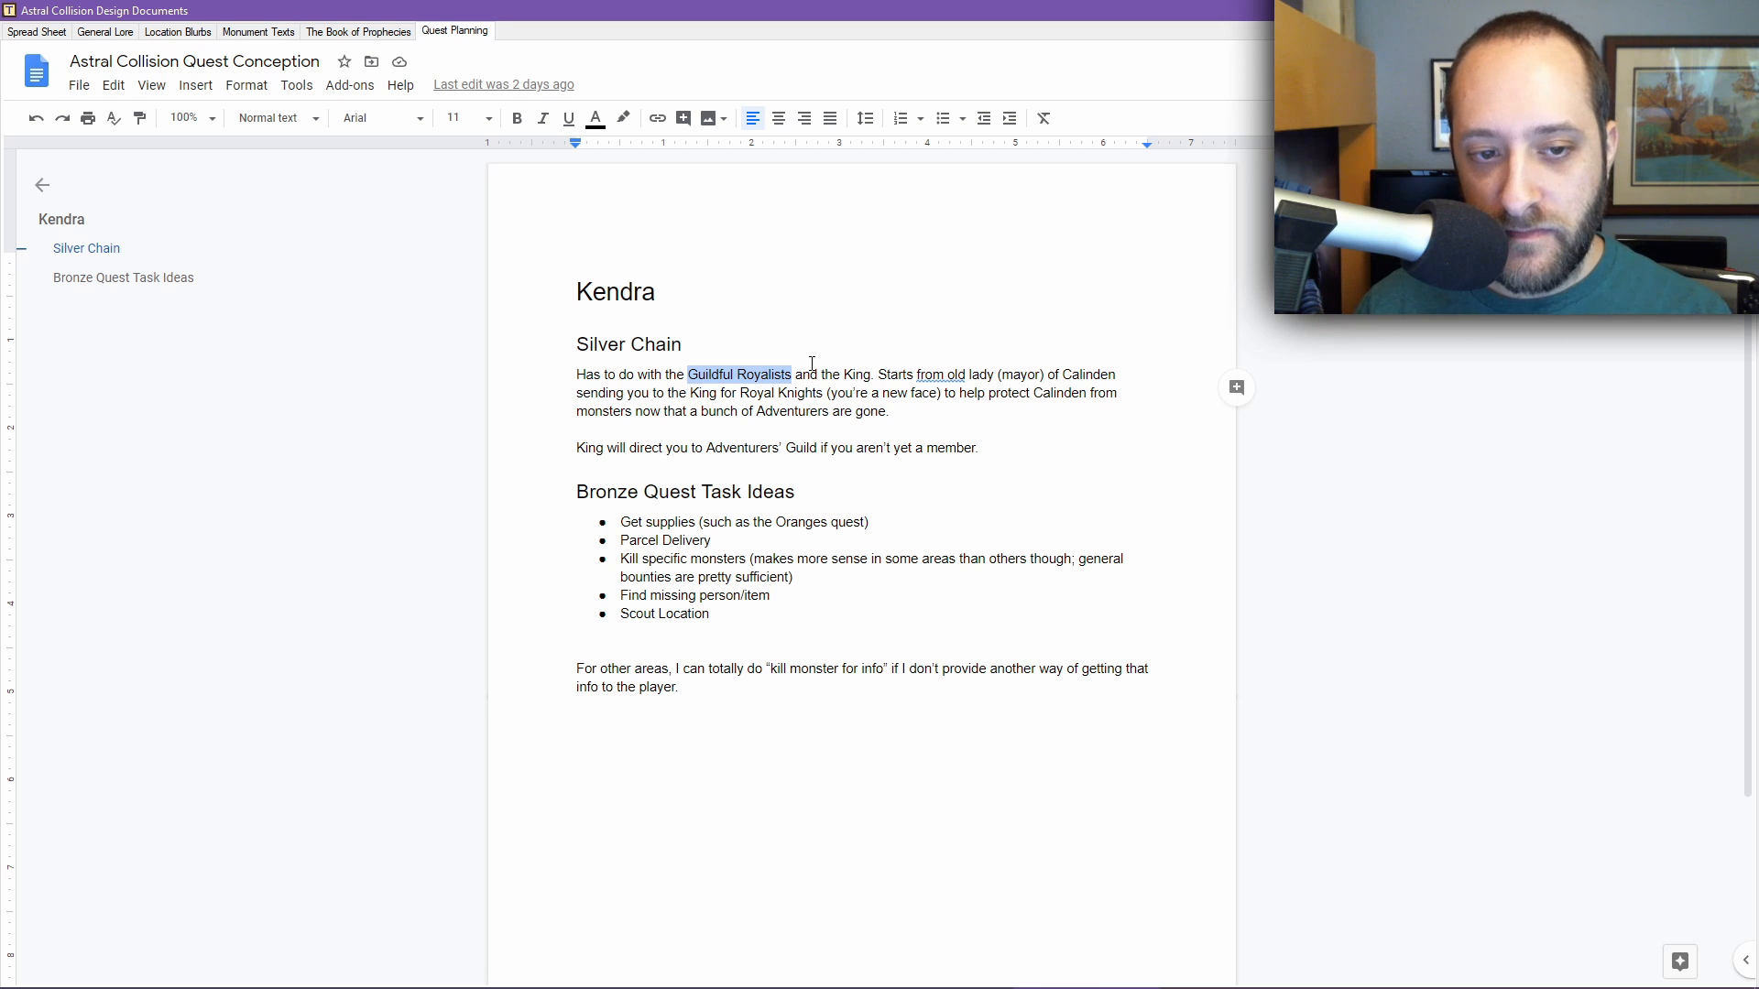
double_click(857, 376)
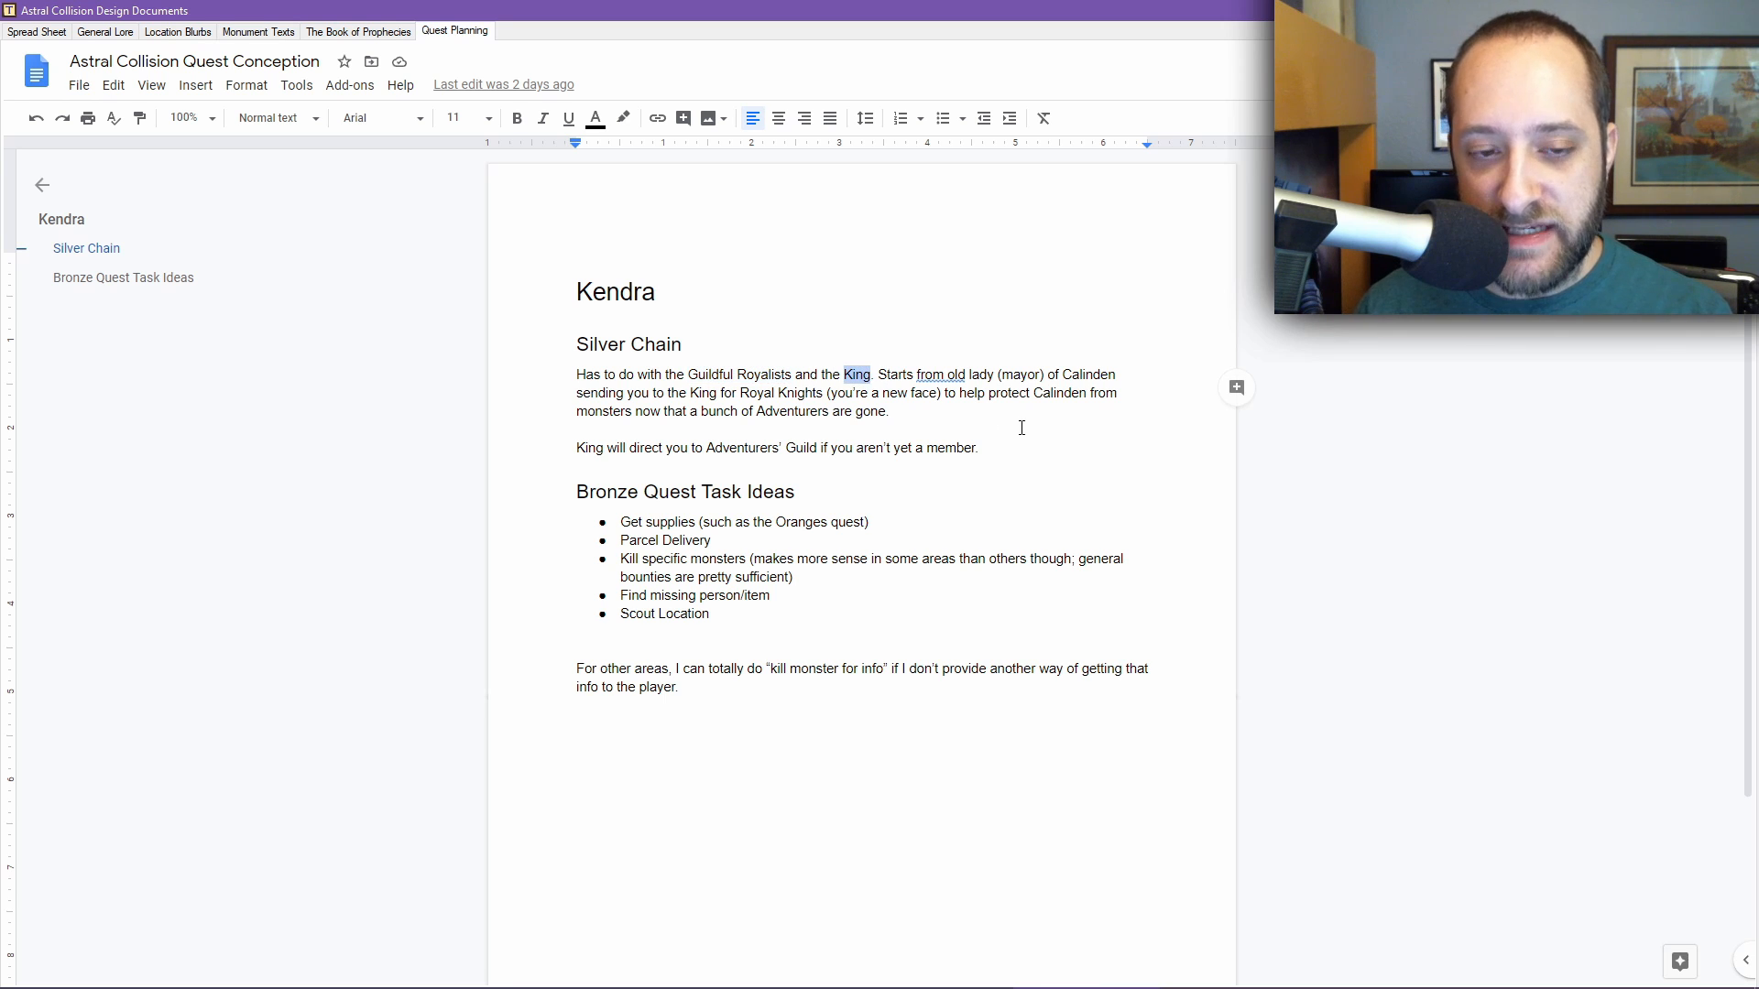
left_click_drag(688, 375, 792, 374)
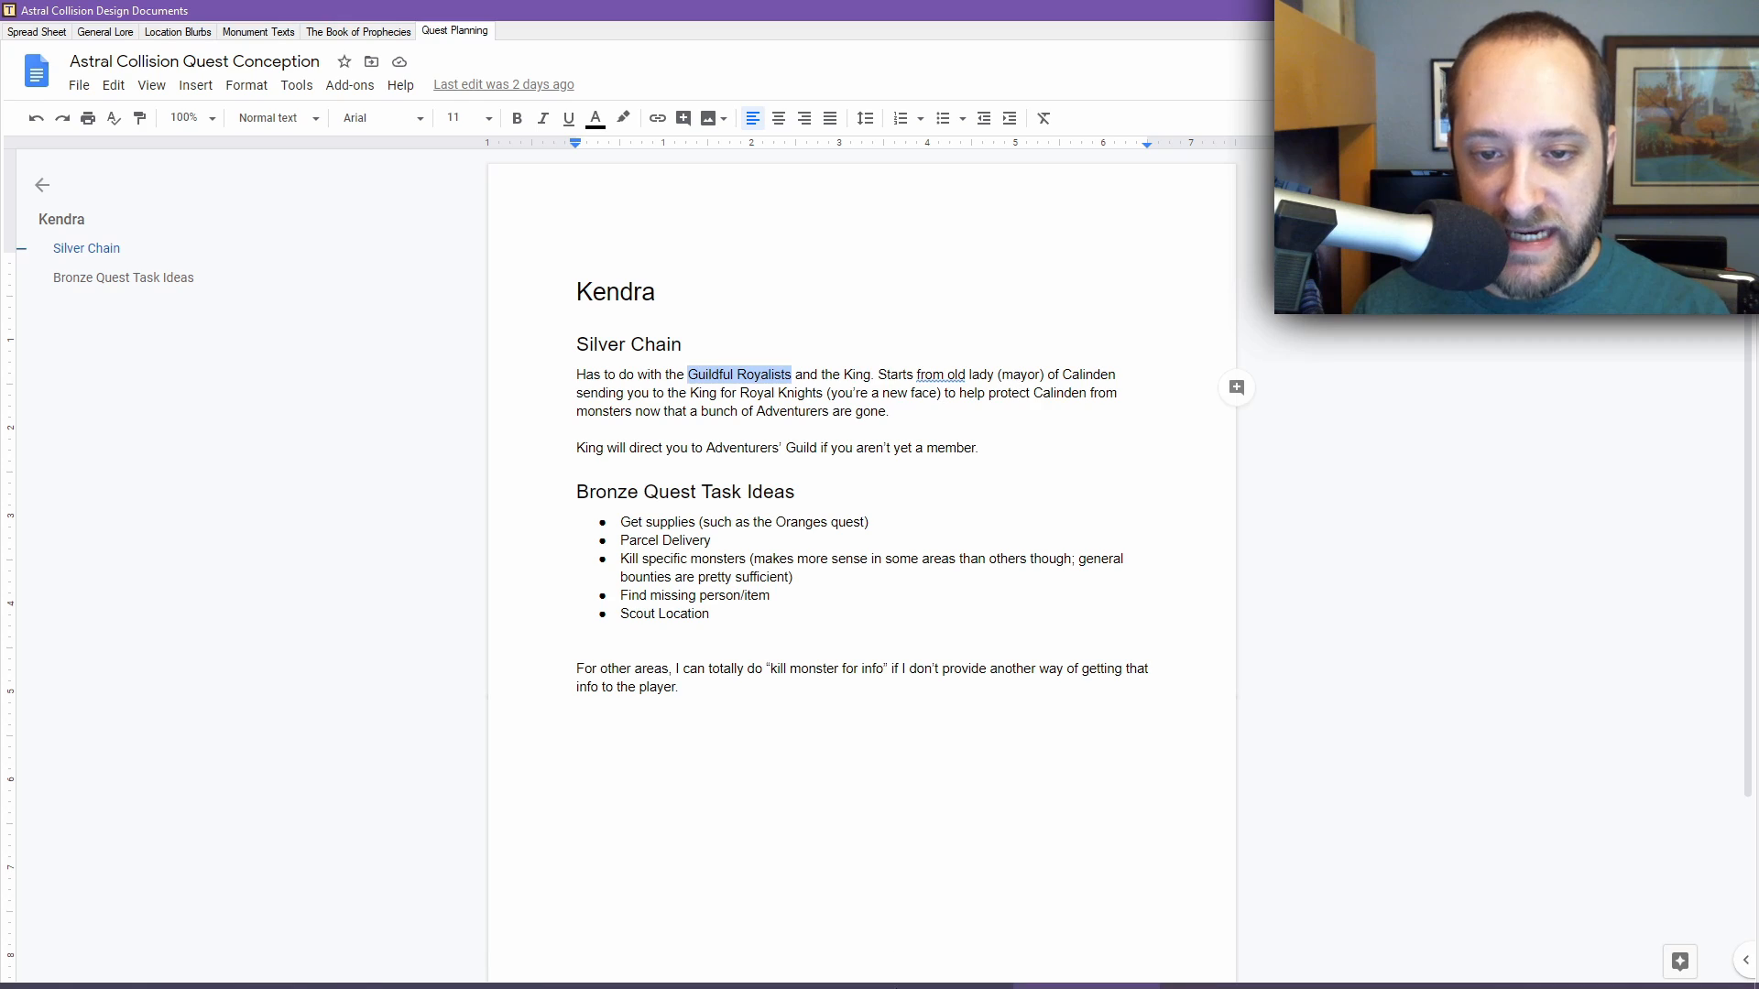
Switch to RPG Maker MV and view the pond area of the Calinden (Northern Village) map
left_click(388, 932)
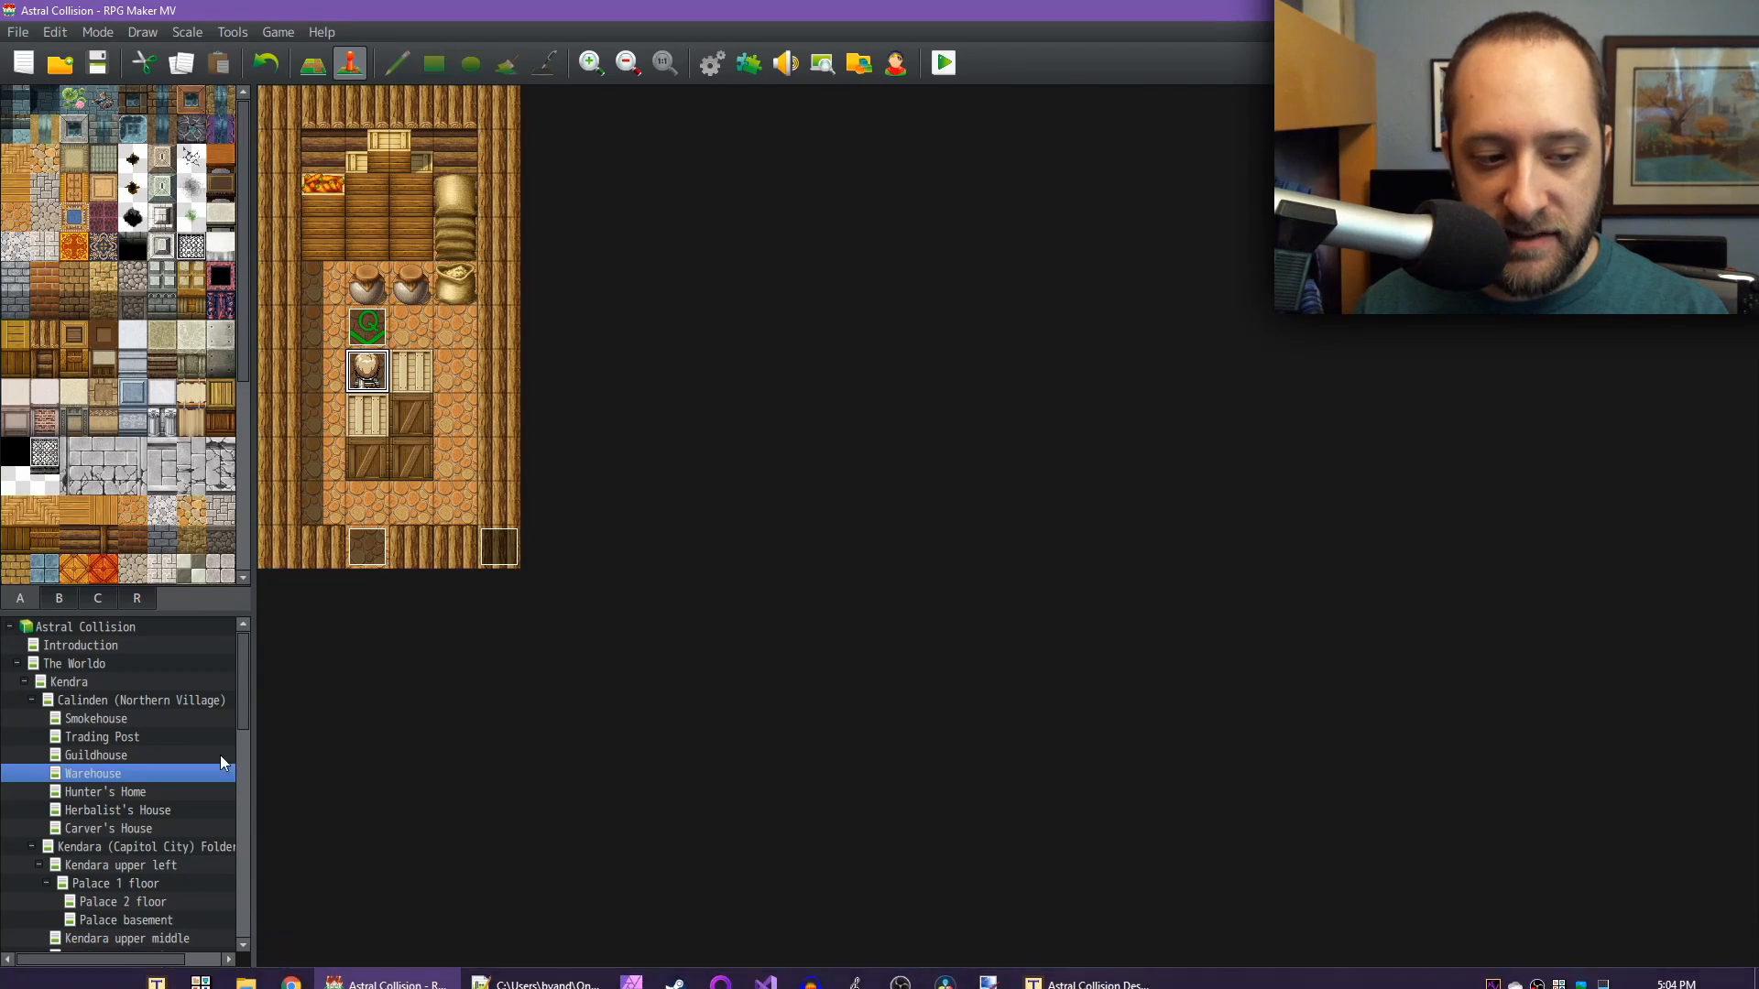
left_click(122, 700)
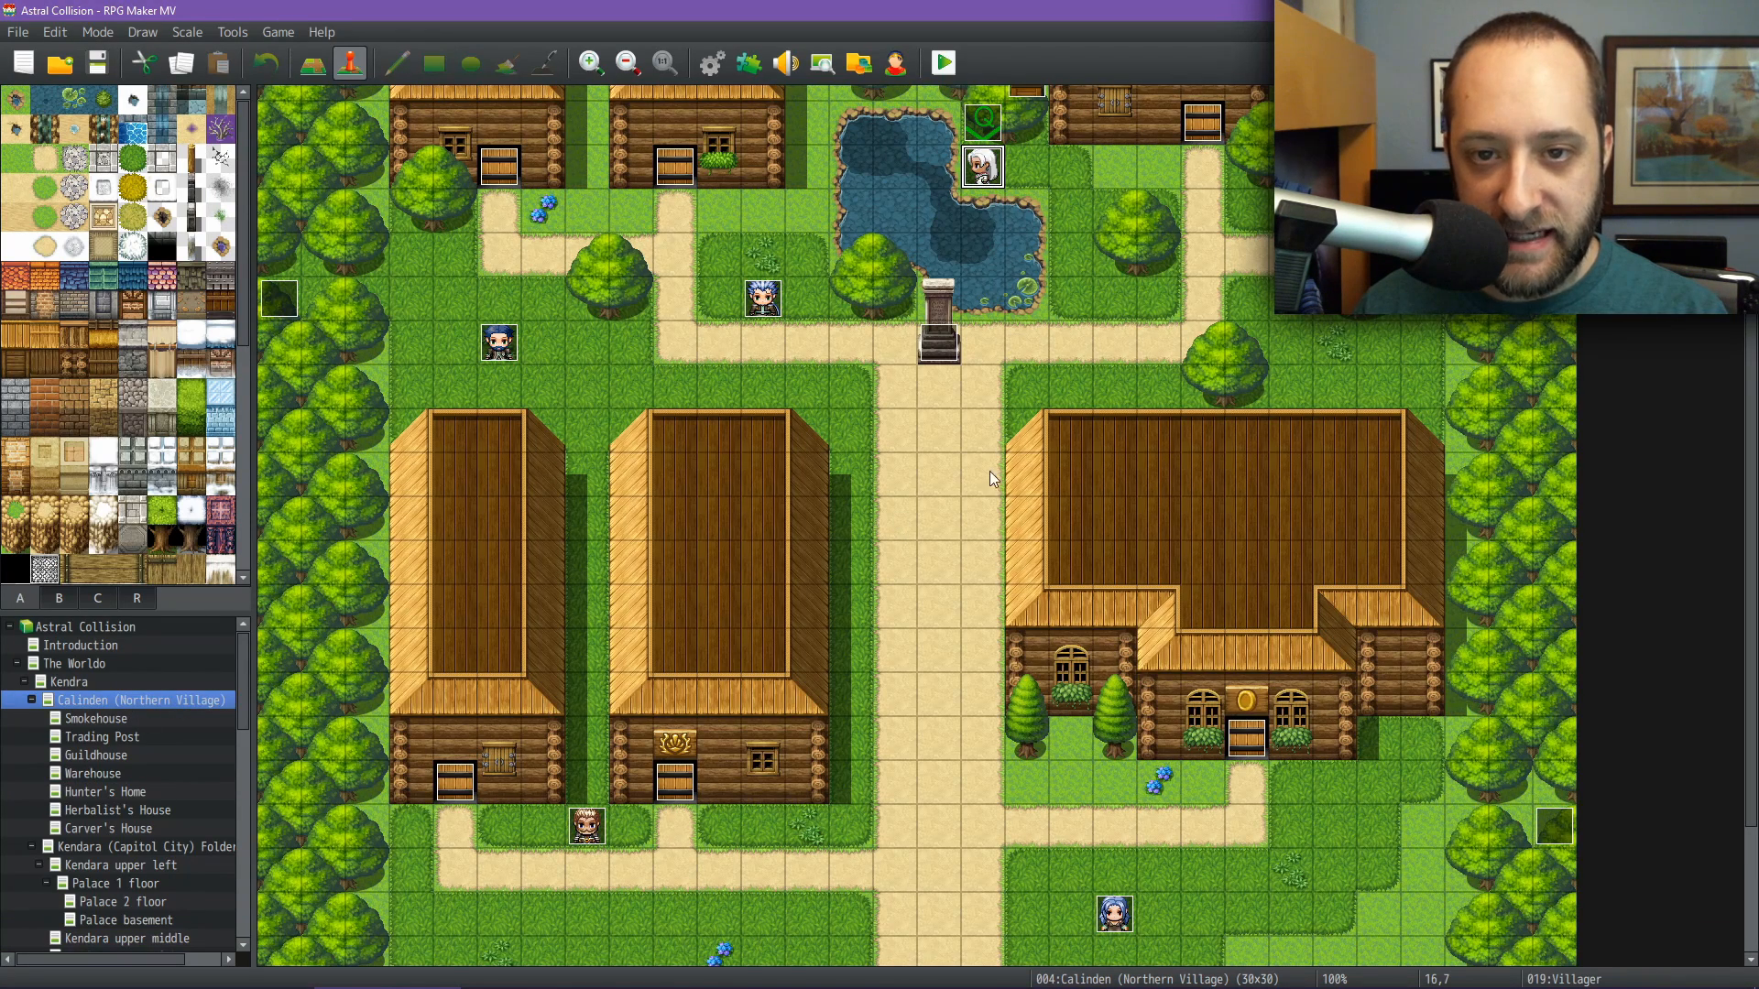
scroll(989, 467, "up", 5)
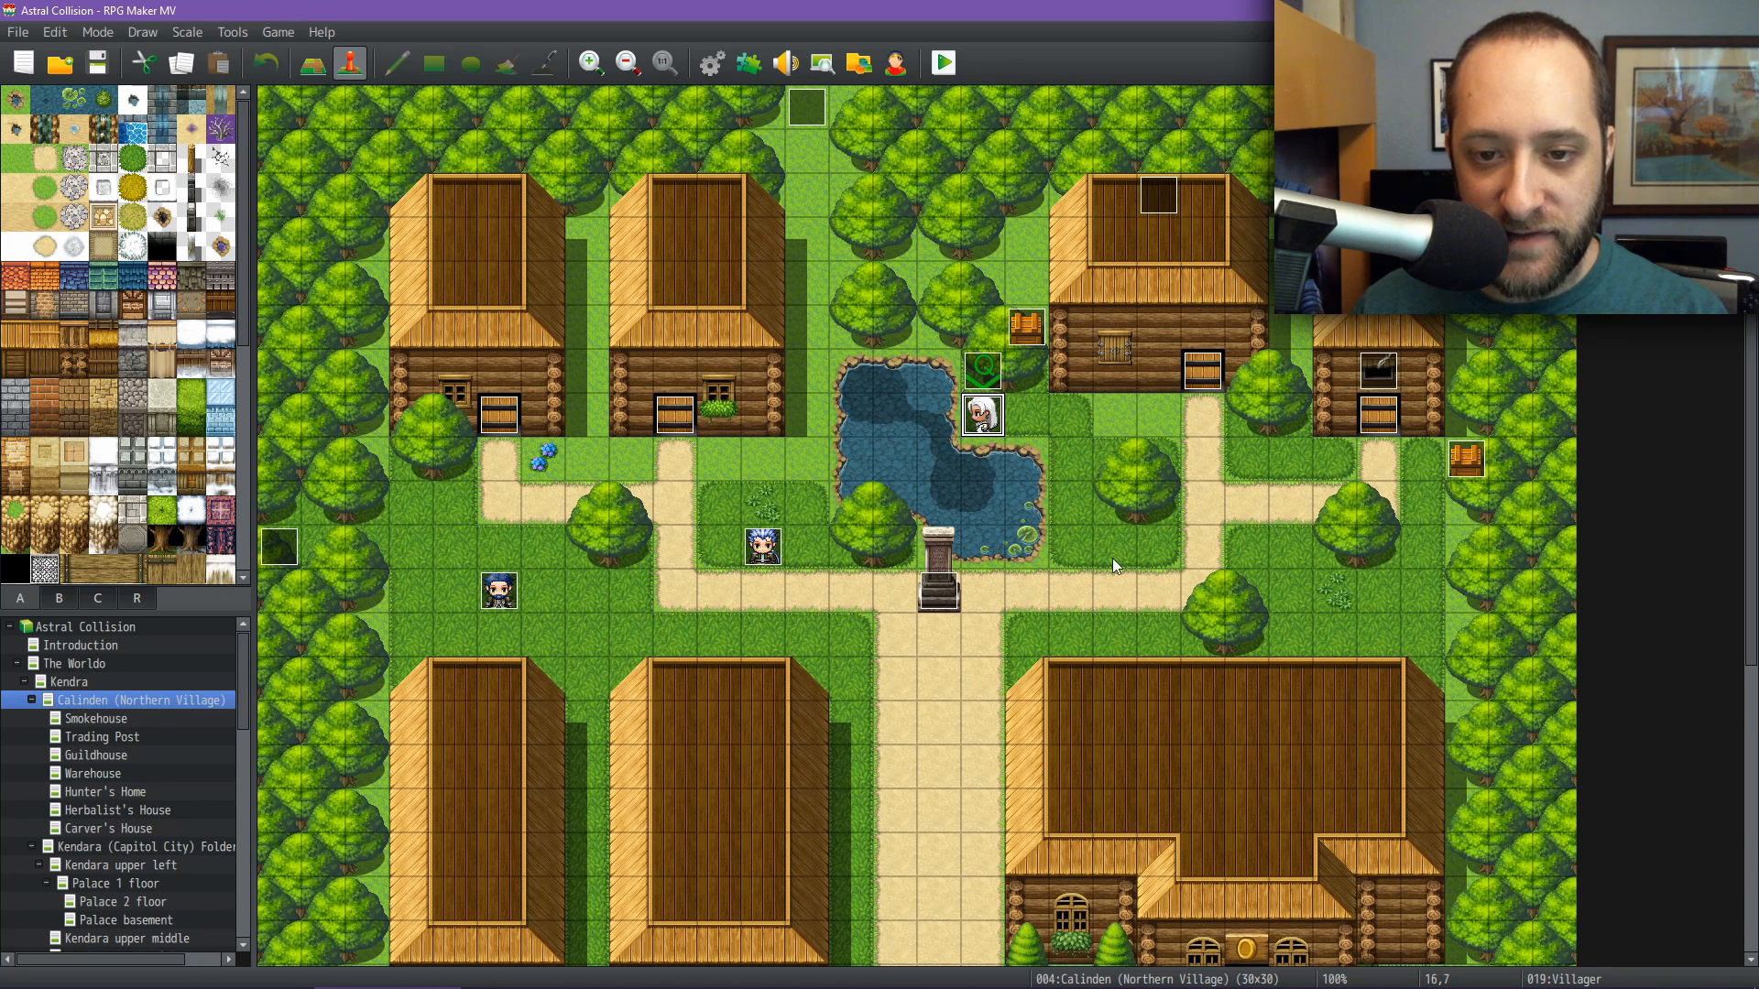
Switch back to the Quest Planning document and review the Silver Chain sentence about asking the King for Royal Knights
mouse_move(1081, 987)
left_click(1090, 954)
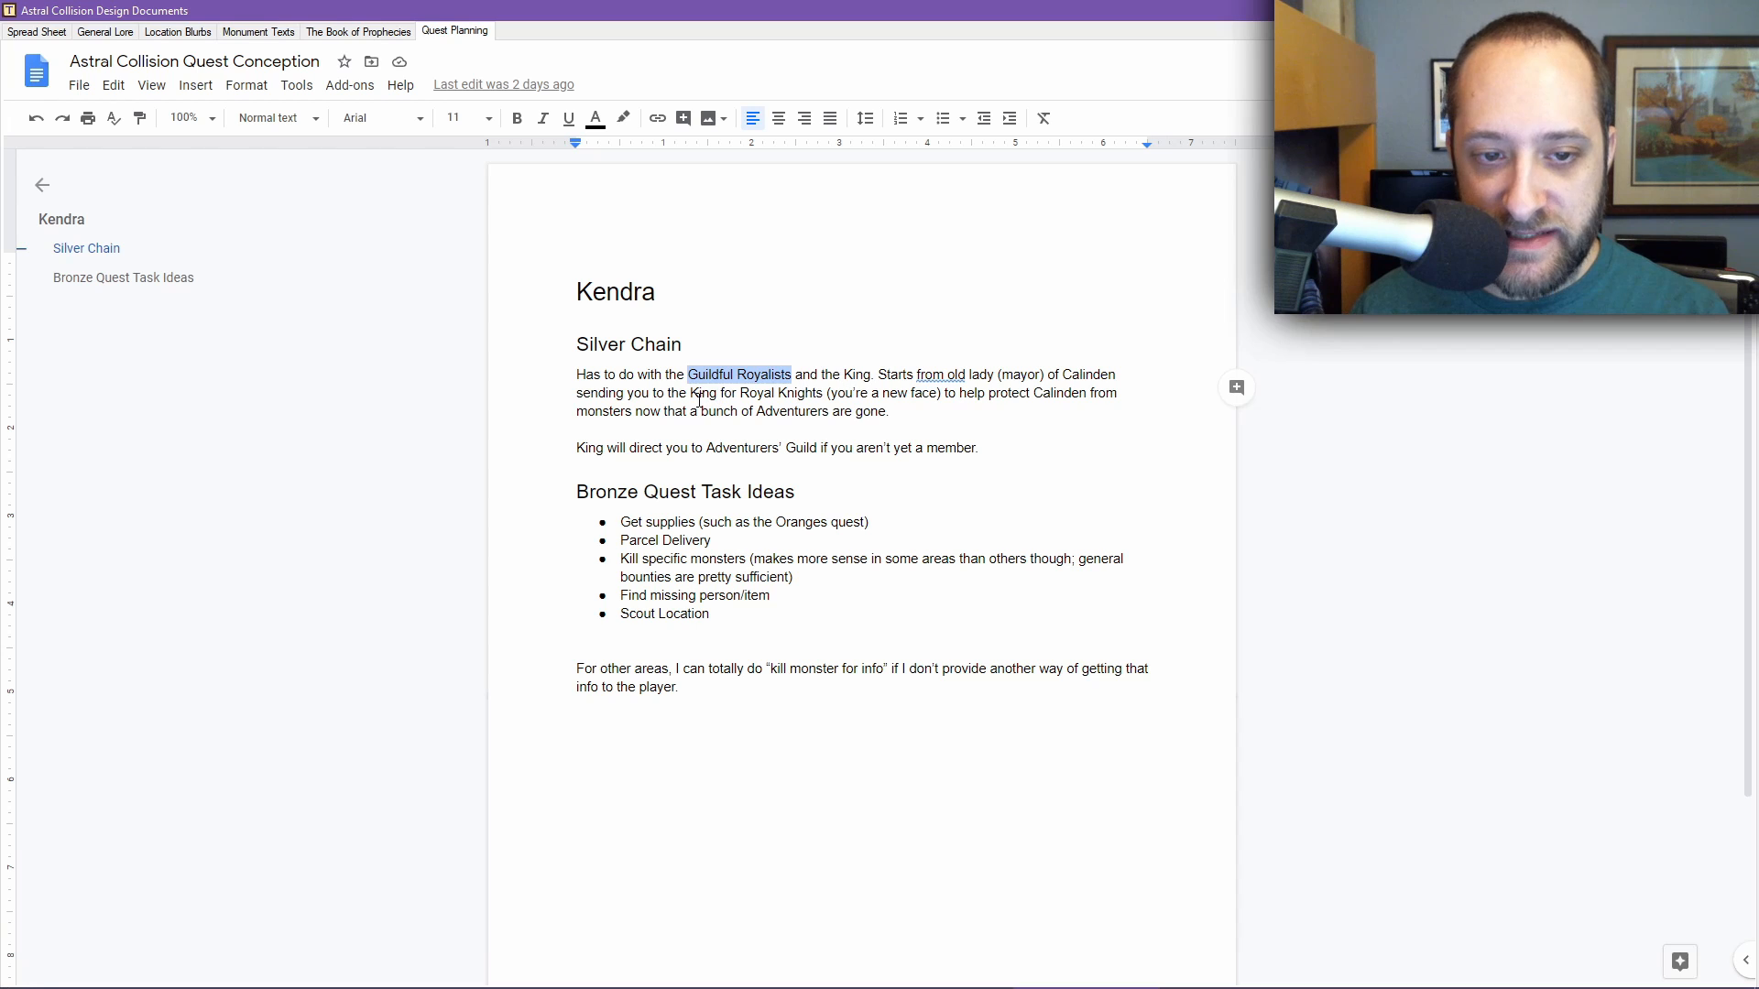
left_click_drag(688, 393, 820, 393)
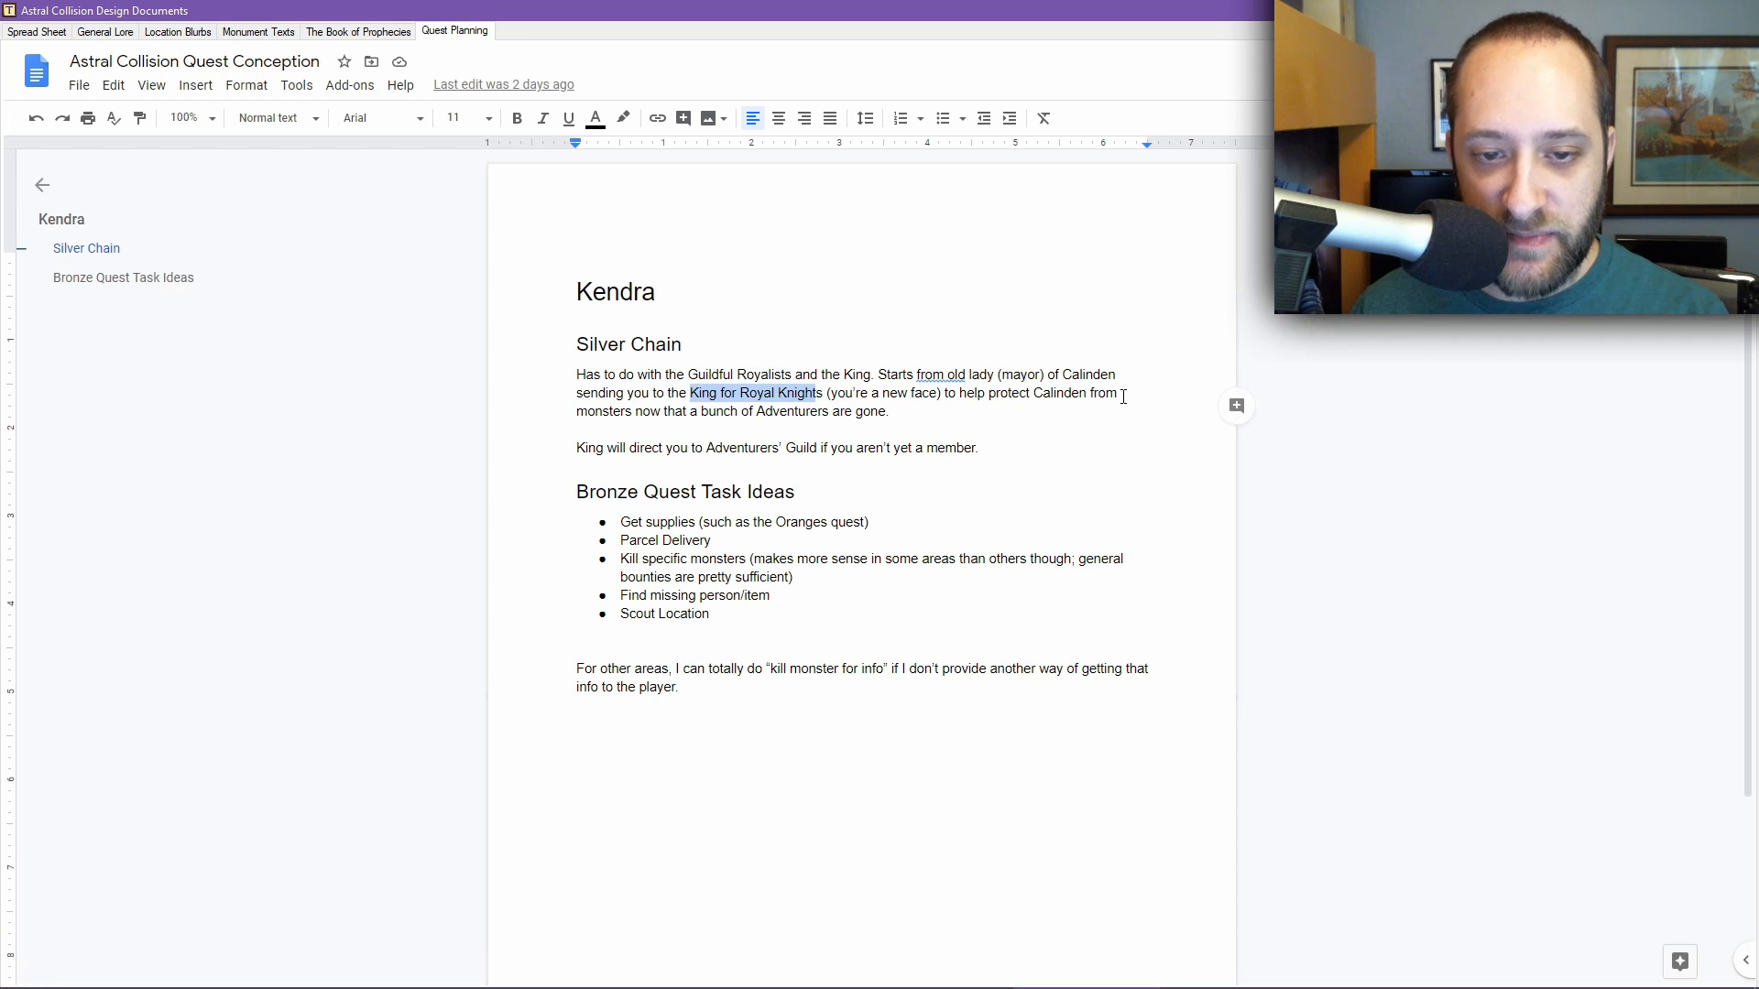
left_click(913, 407)
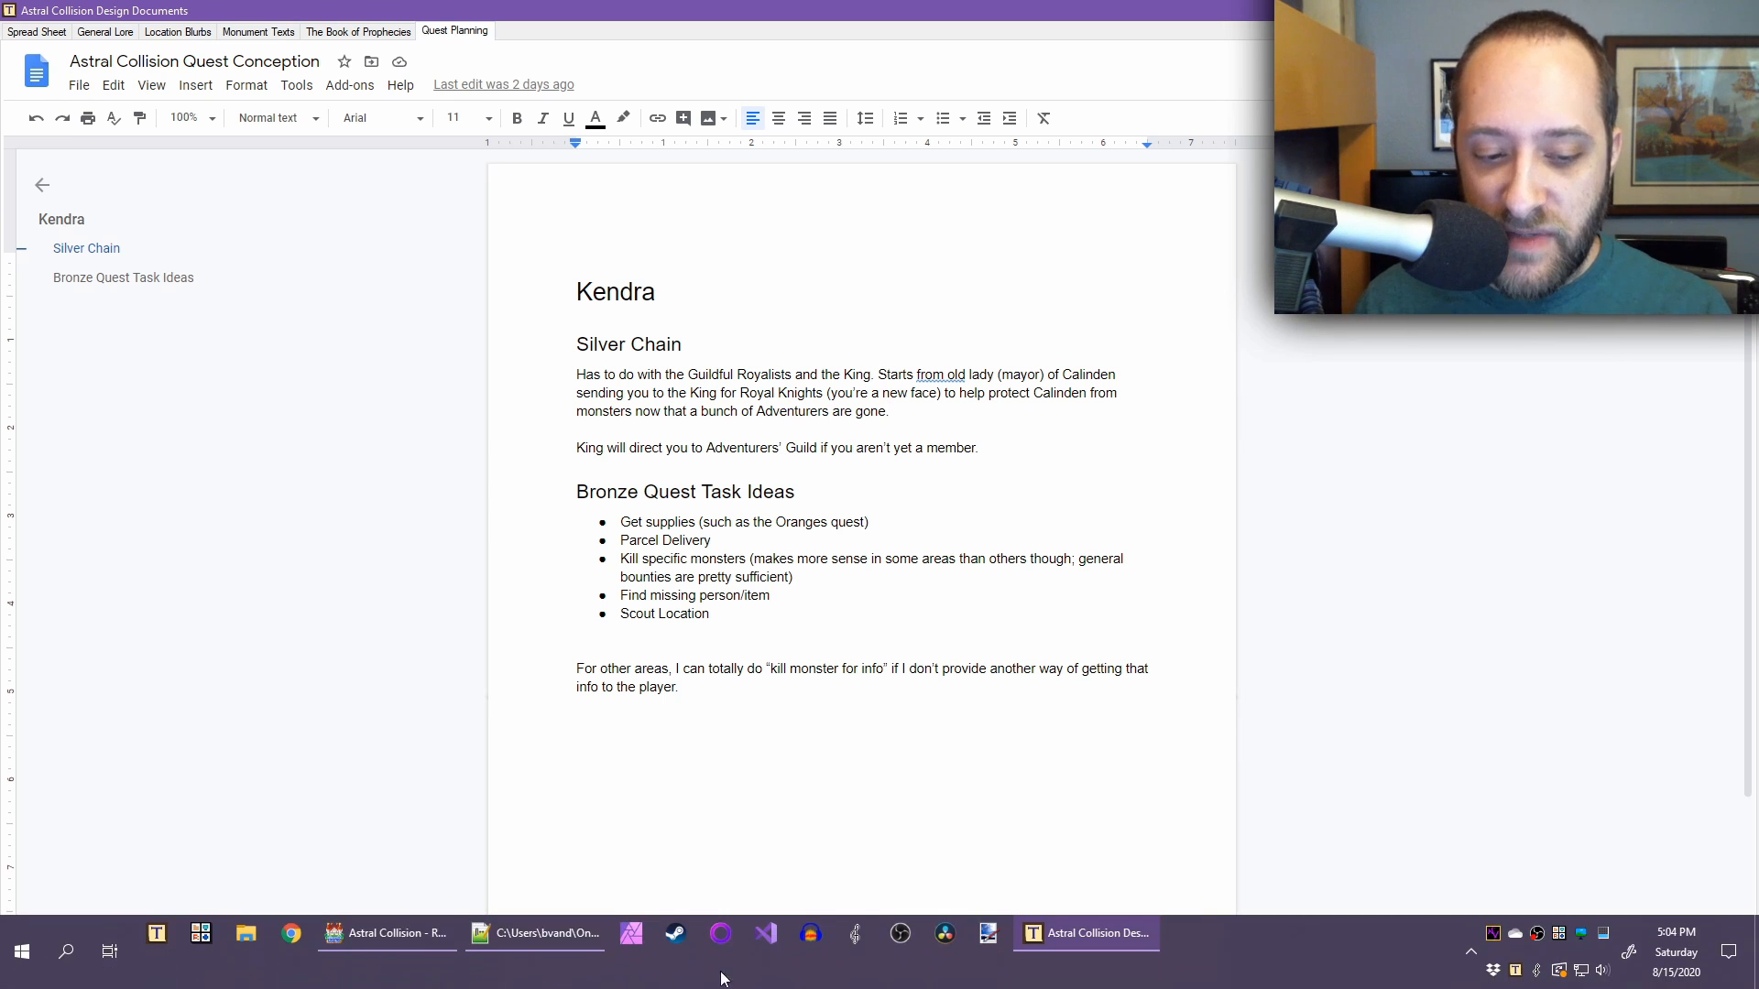
Switch to RPG Maker MV, open The Worldo map and examine the northern village and the walled capital city
left_click(423, 939)
left_click(73, 665)
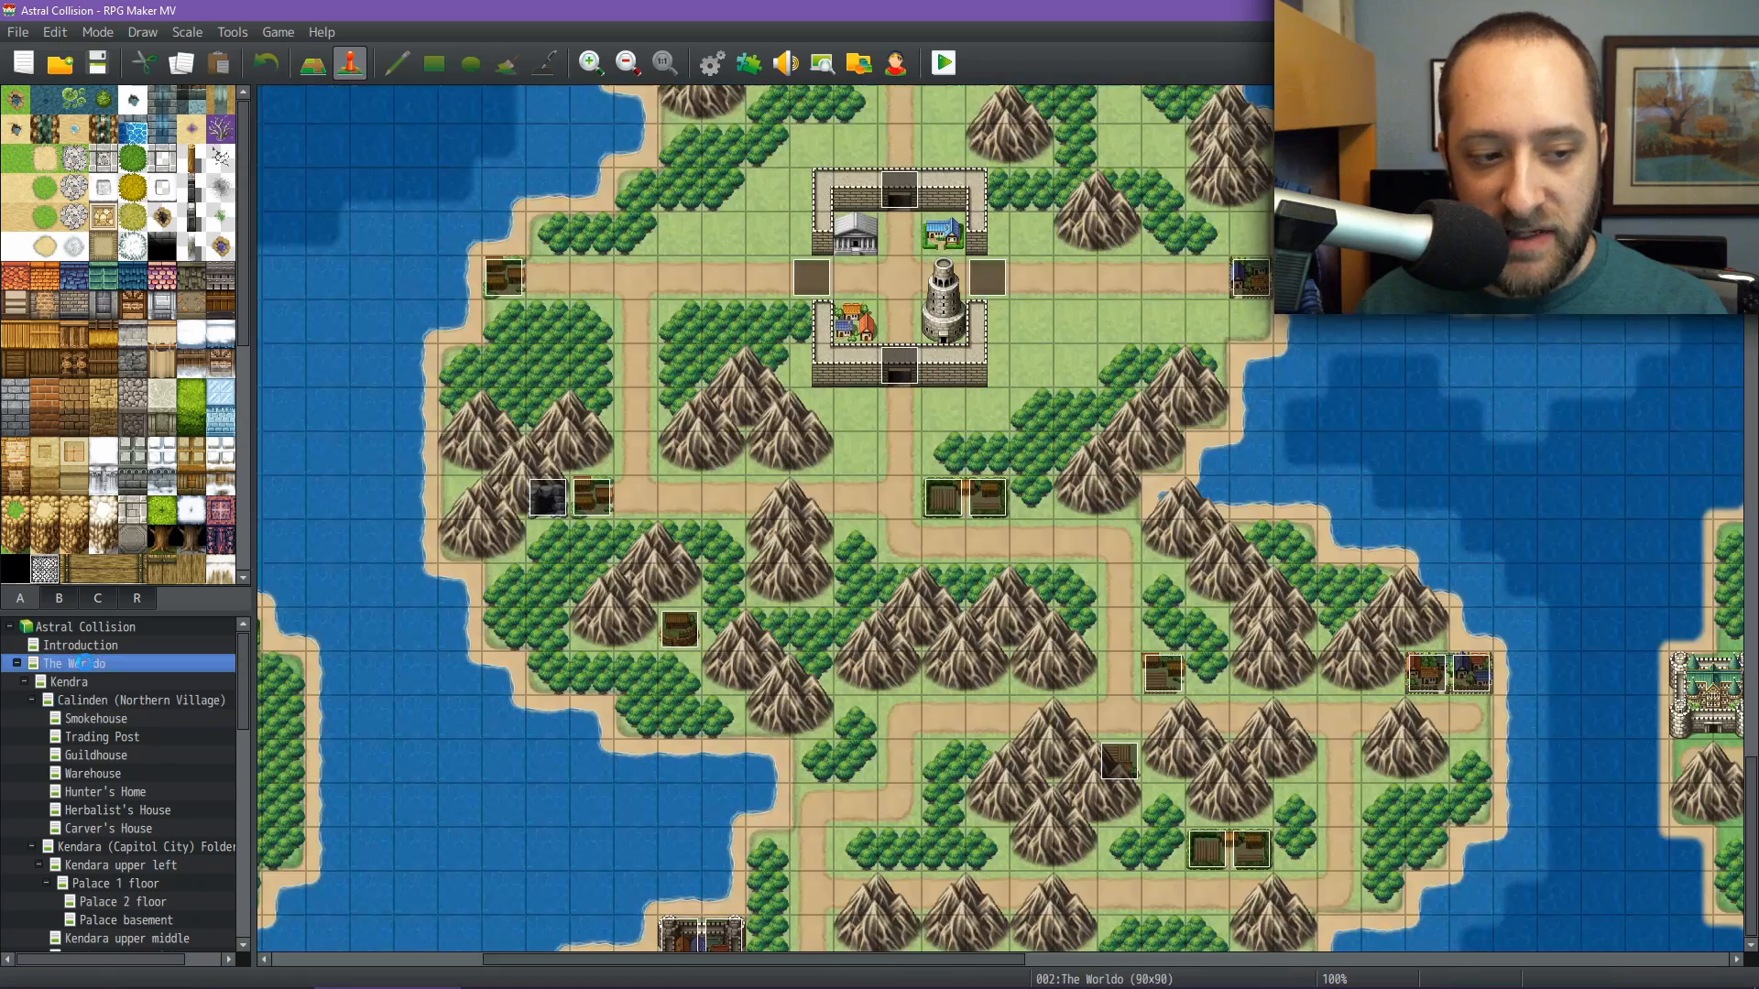
scroll(944, 195, "up", 5)
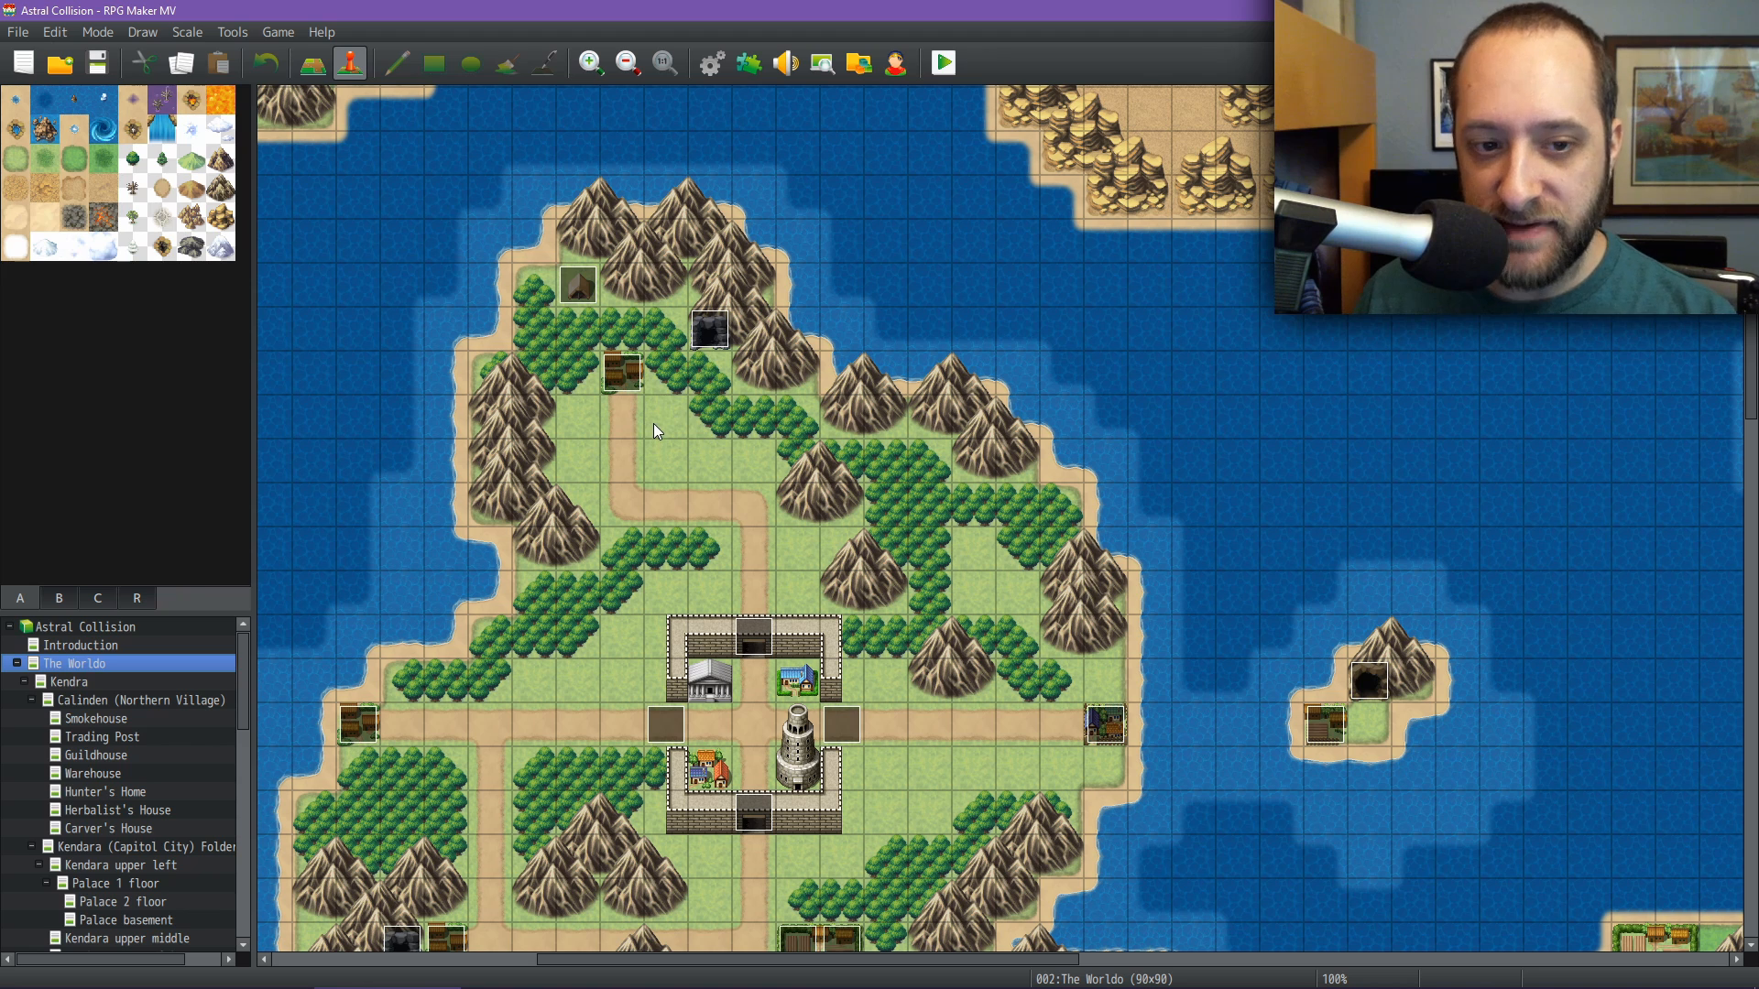
left_click(721, 692)
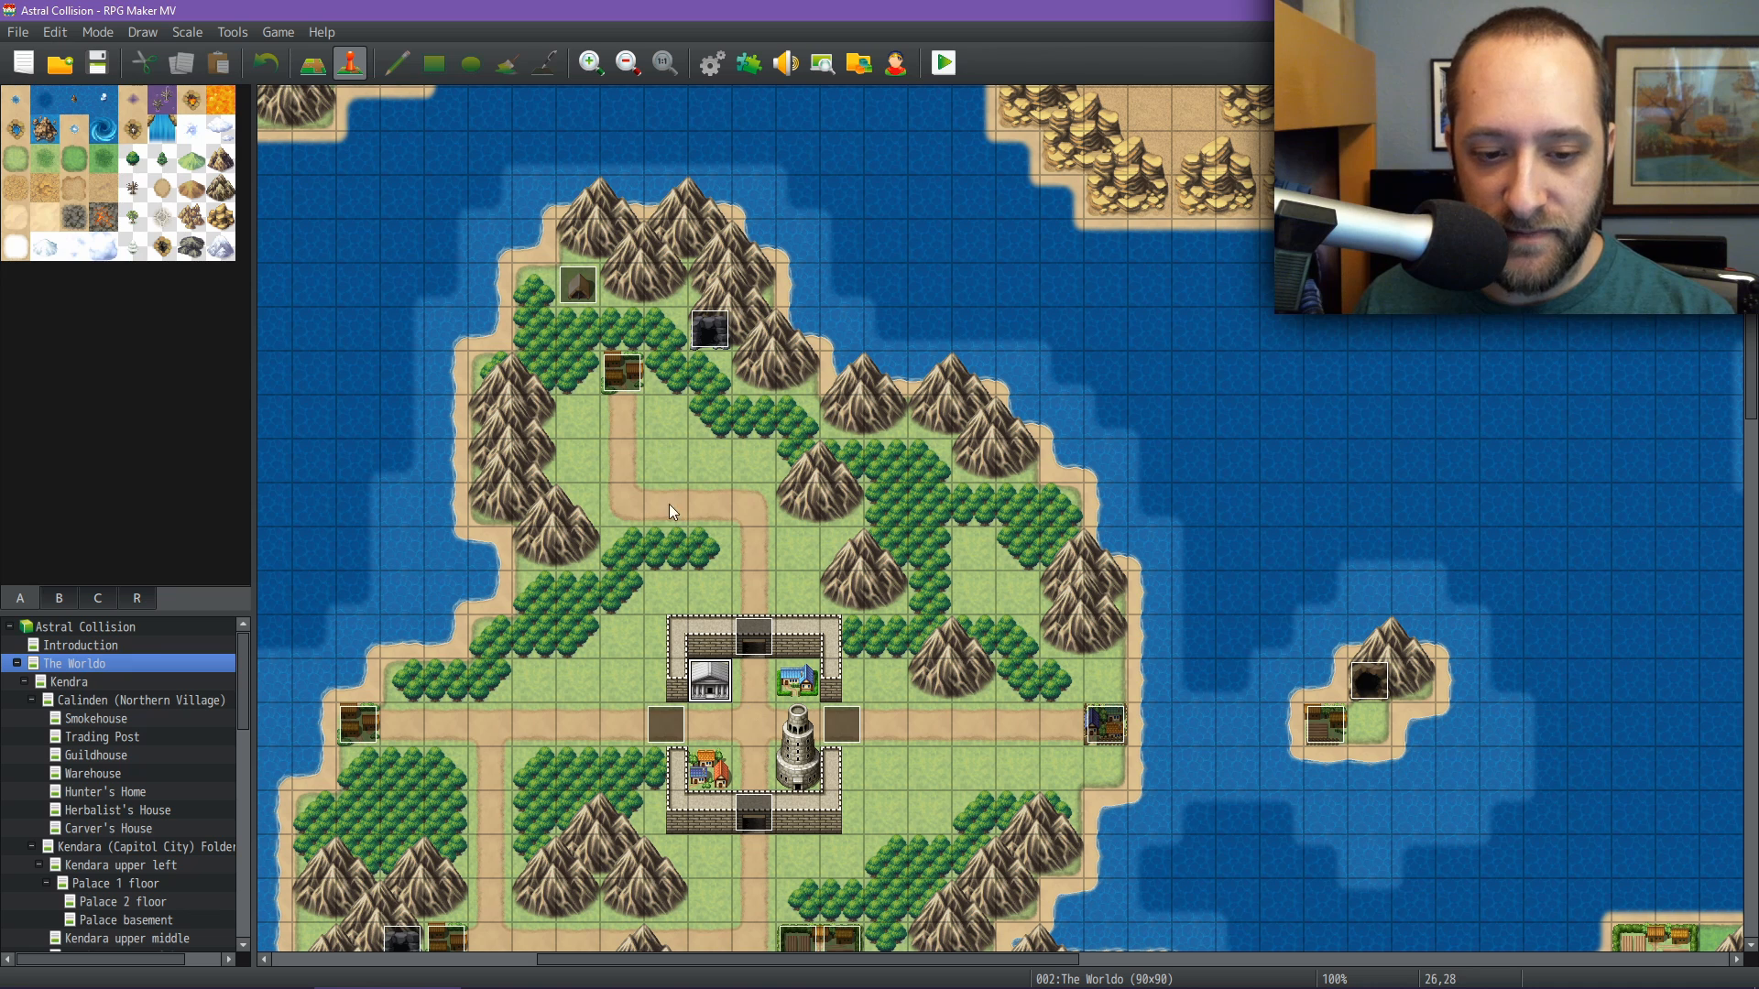
left_click(811, 783)
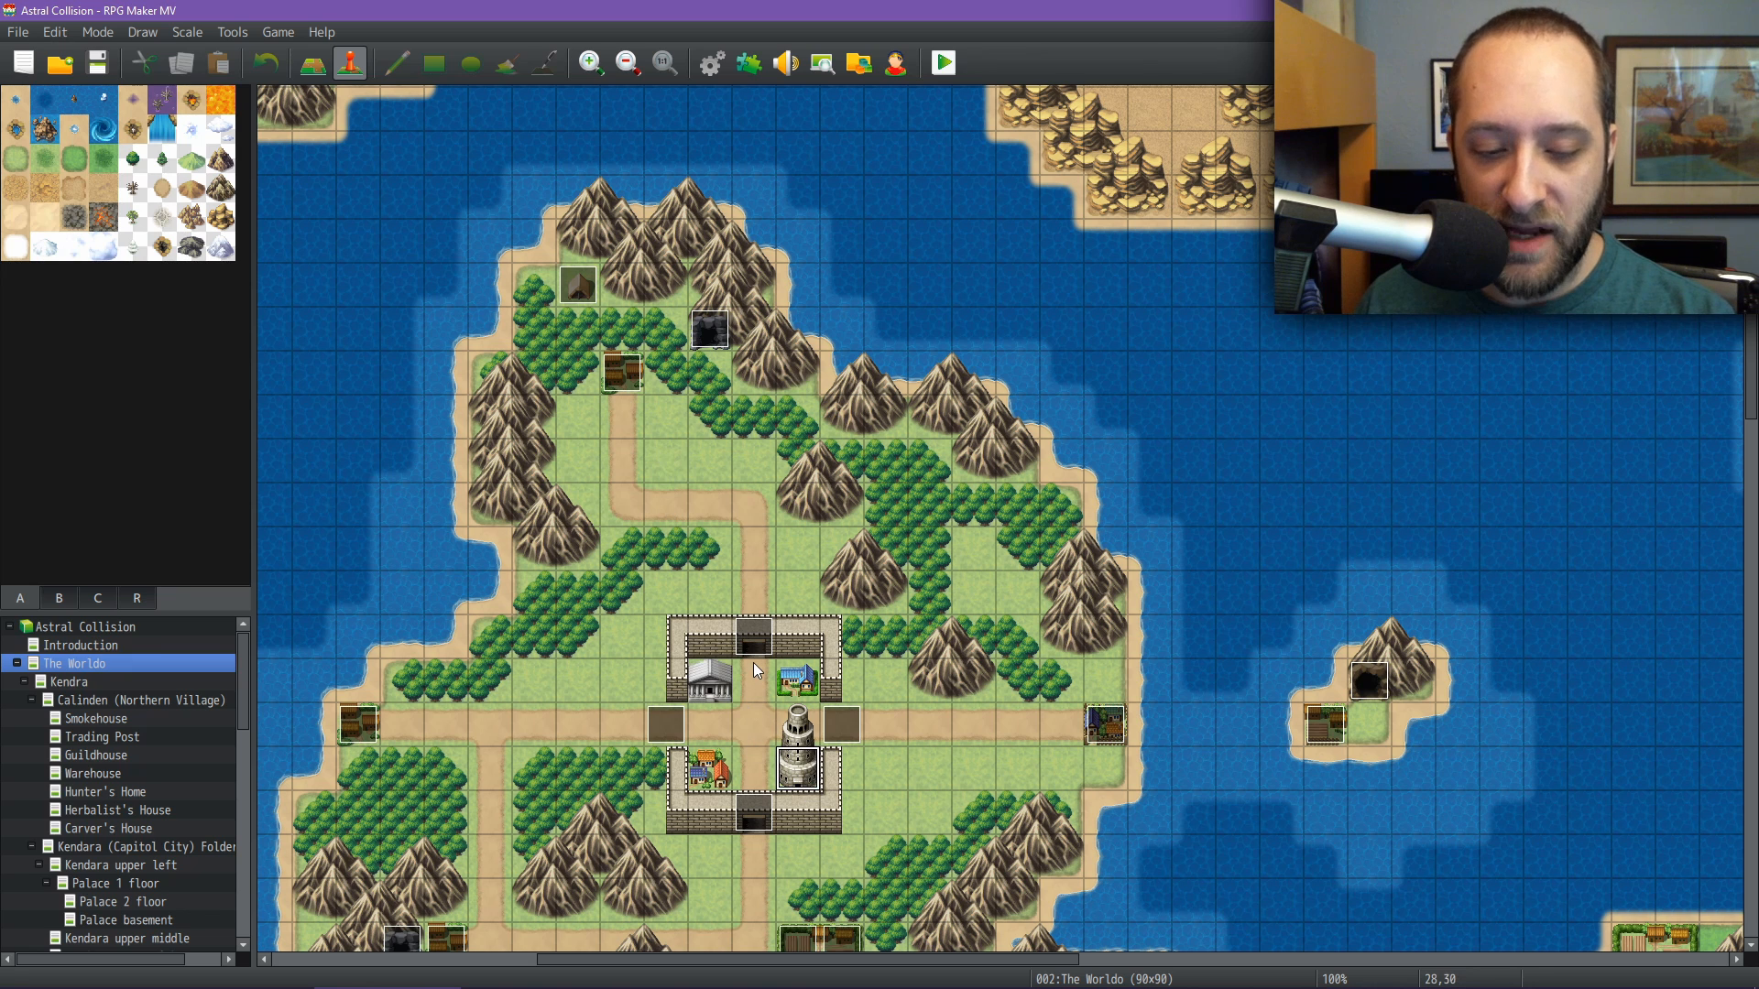
Return to the Quest Planning document and review the full Silver Chain text and the closing "kill monster for info" note
left_click(1104, 939)
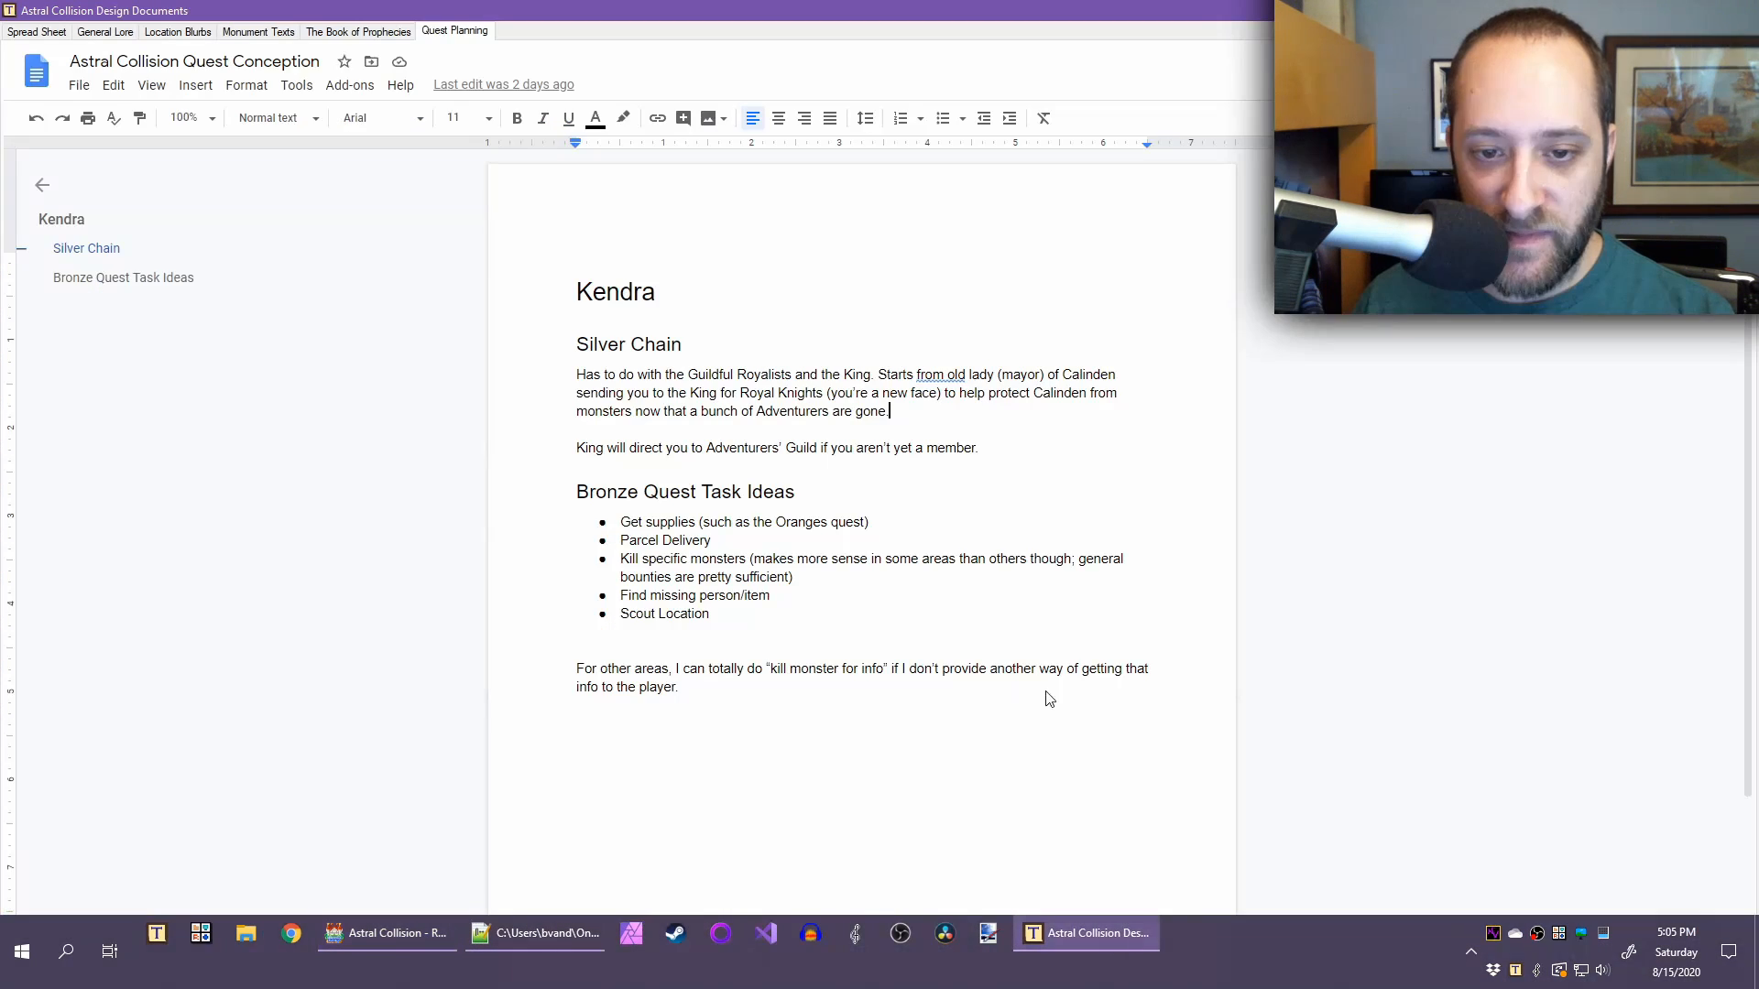
left_click_drag(1017, 452, 575, 376)
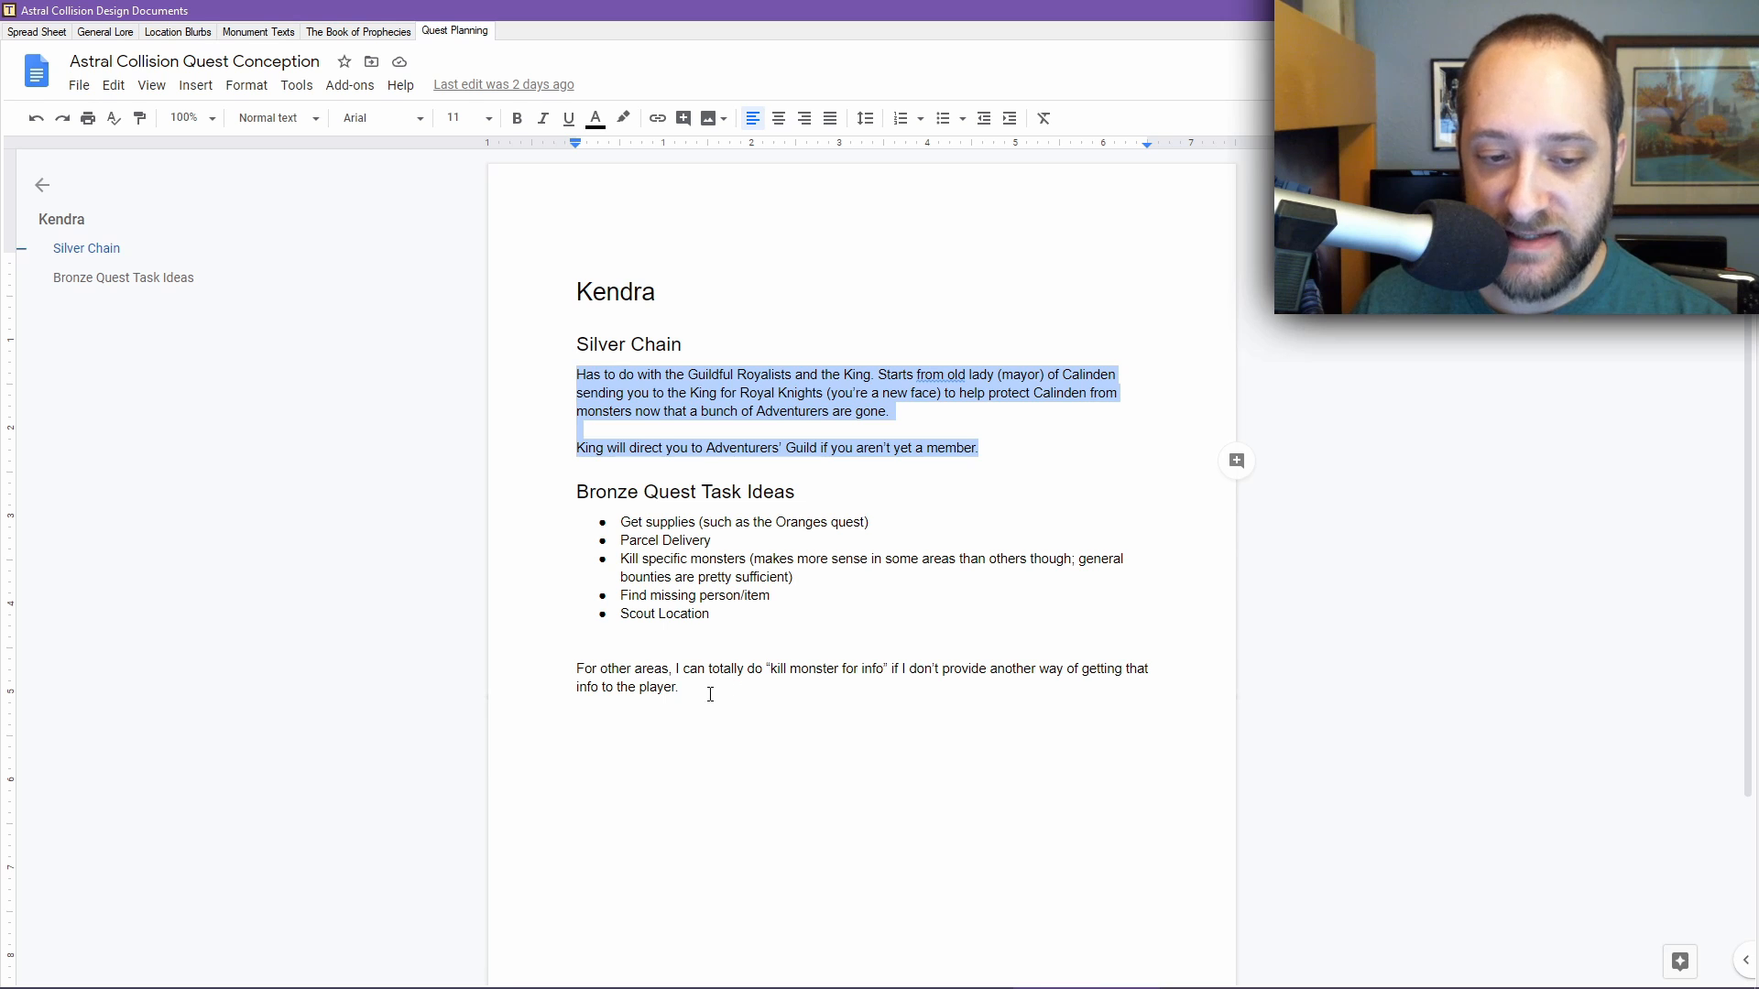
left_click_drag(710, 695, 509, 668)
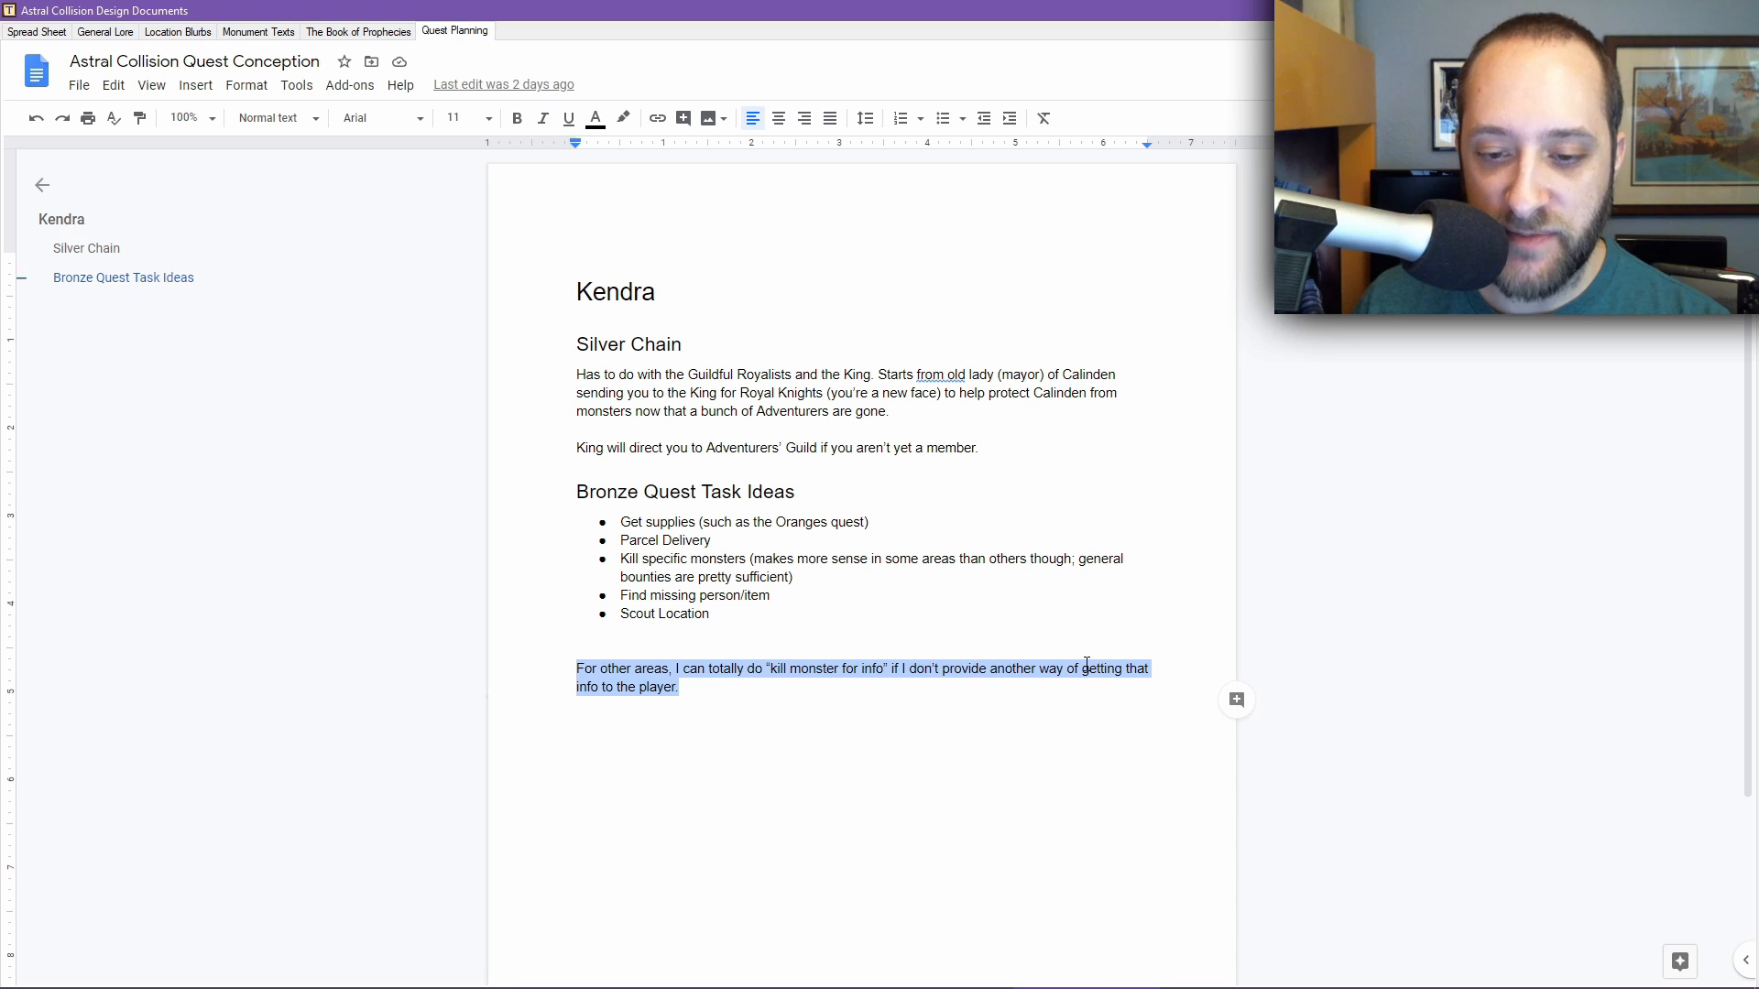
left_click(698, 693)
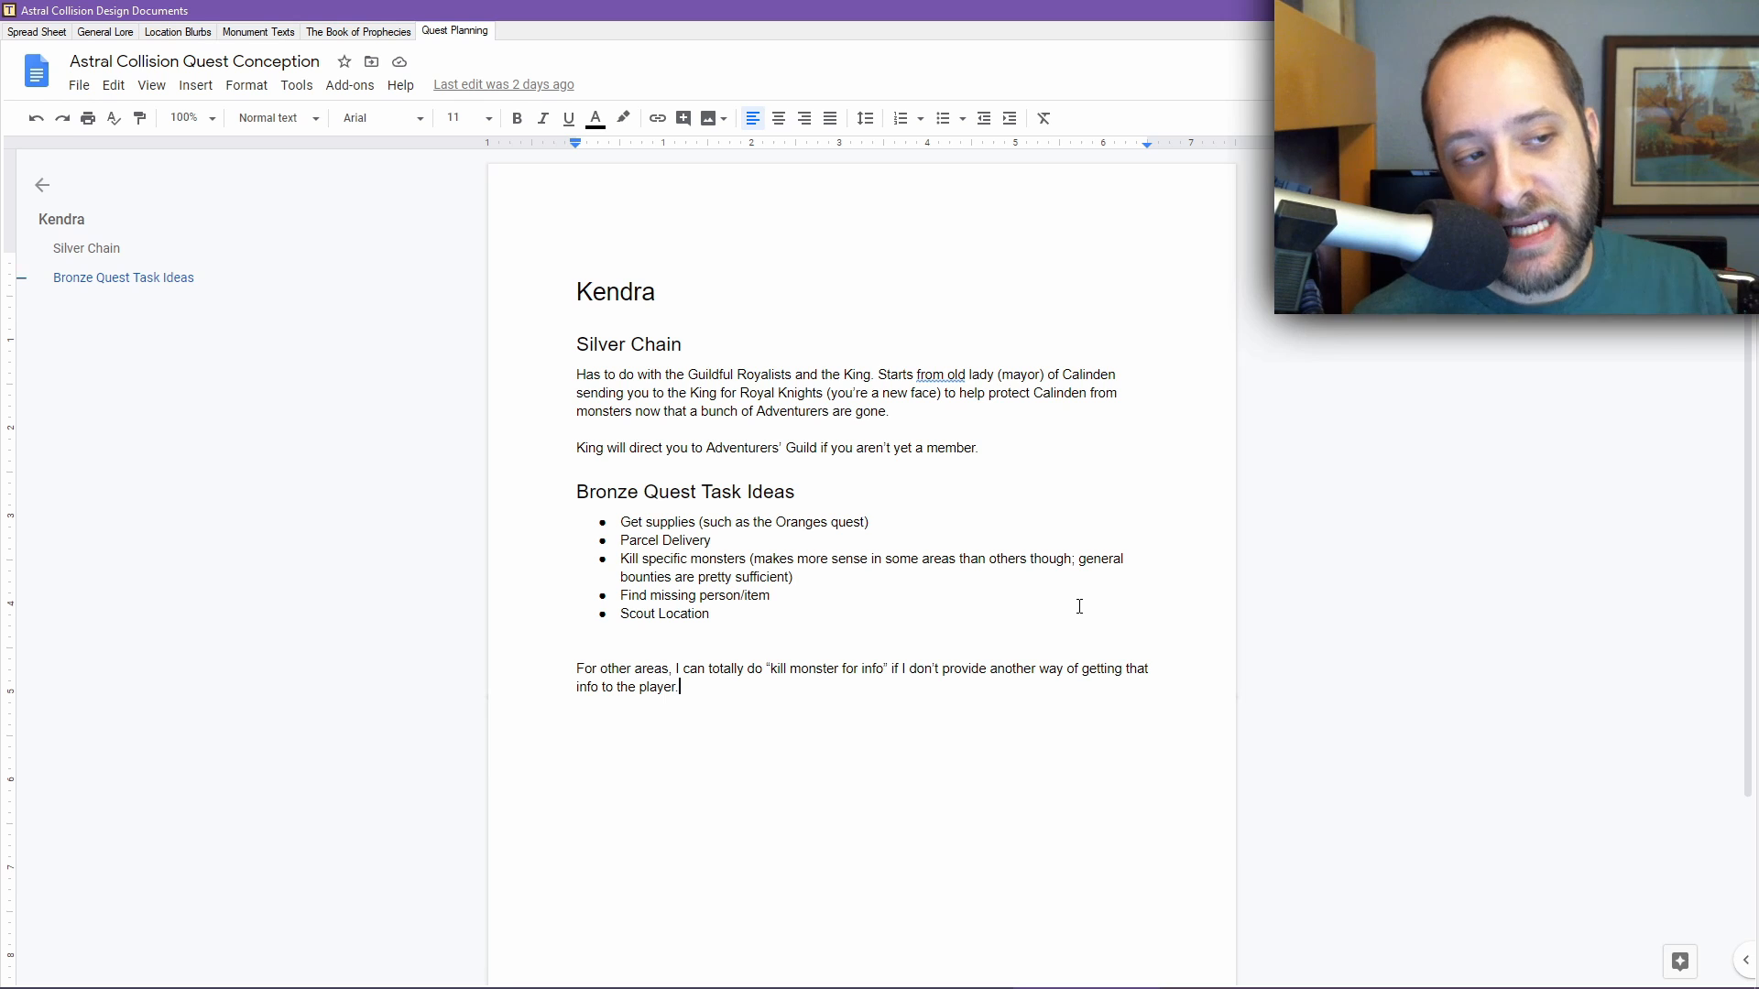
Review the Bronze Quest Task Ideas, covering specific monster kills, supplies, Parcel Delivery, Find missing person/item and Scout Location
triple_click(826, 579)
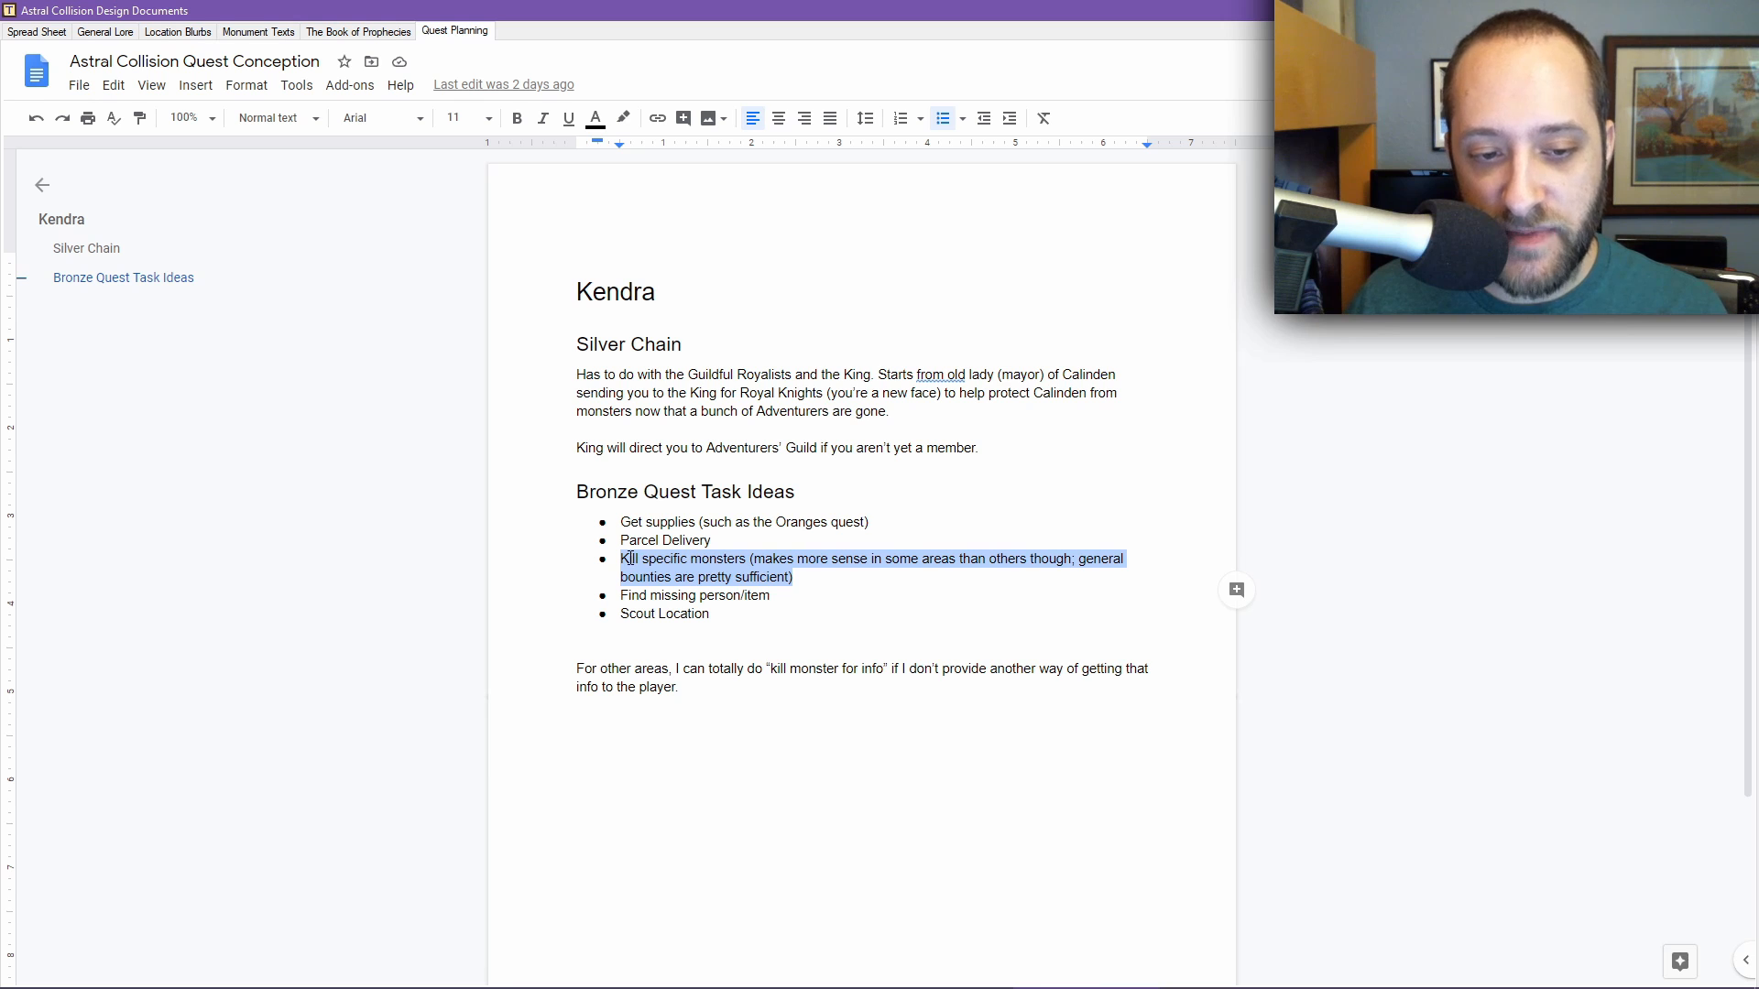
left_click(806, 575)
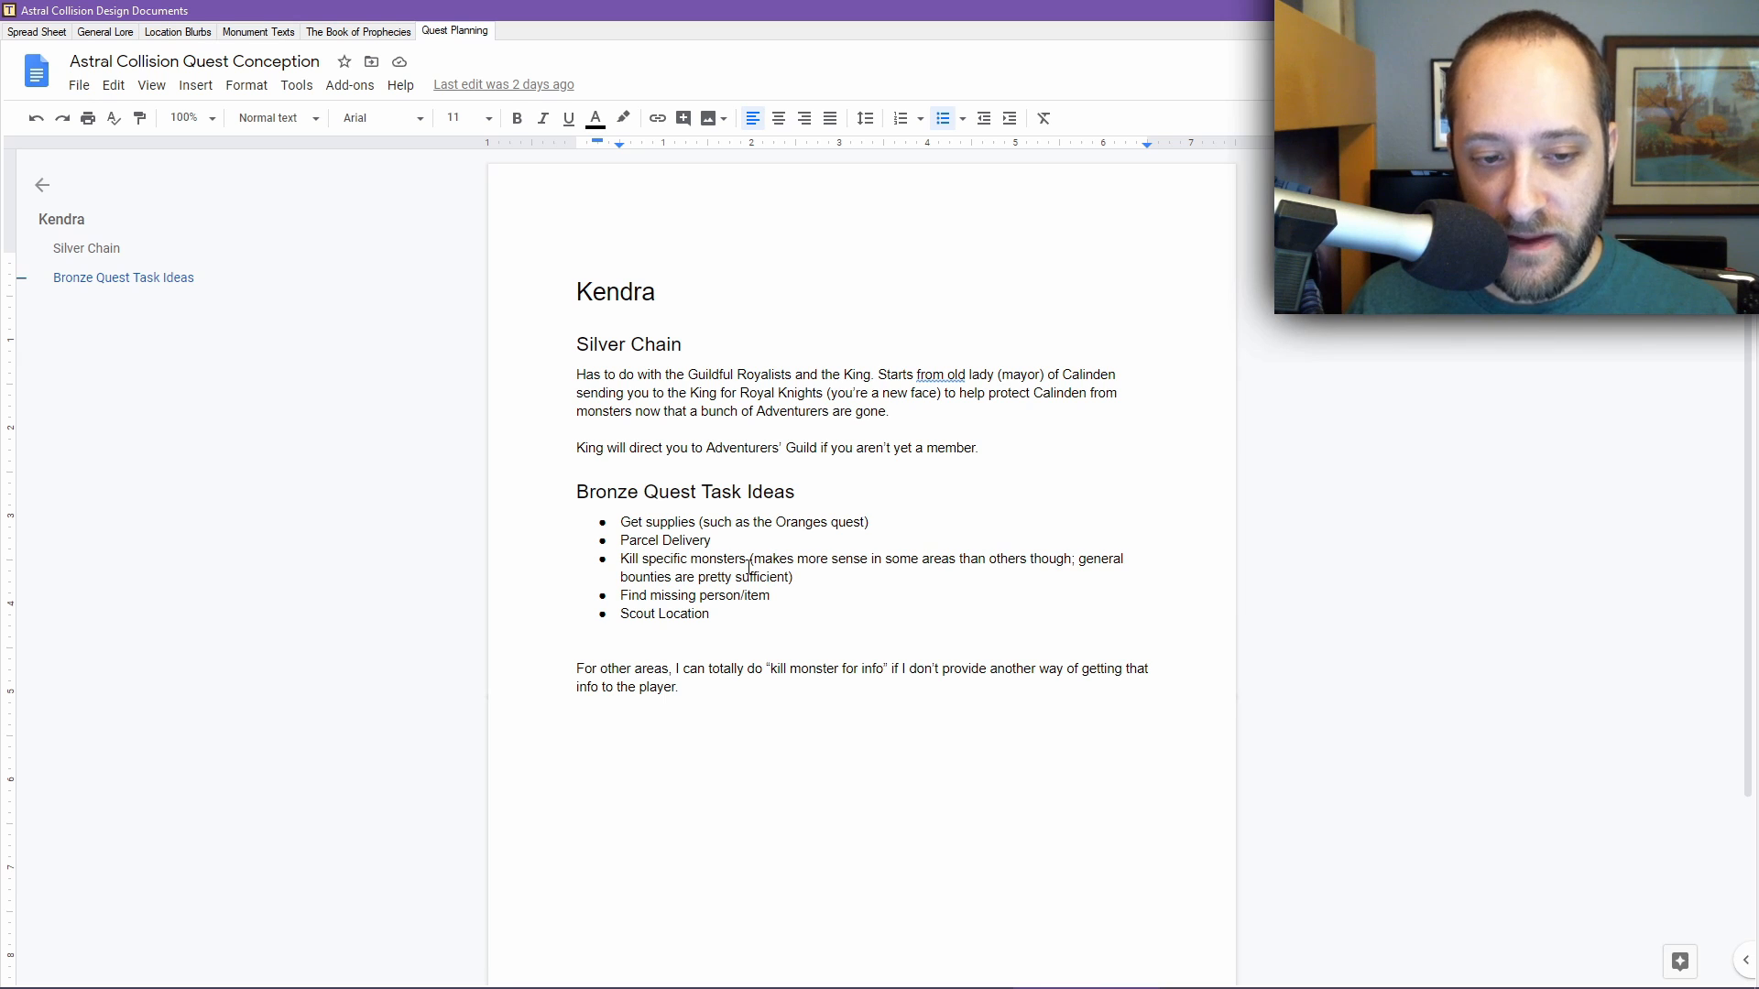
left_click_drag(790, 577, 758, 558)
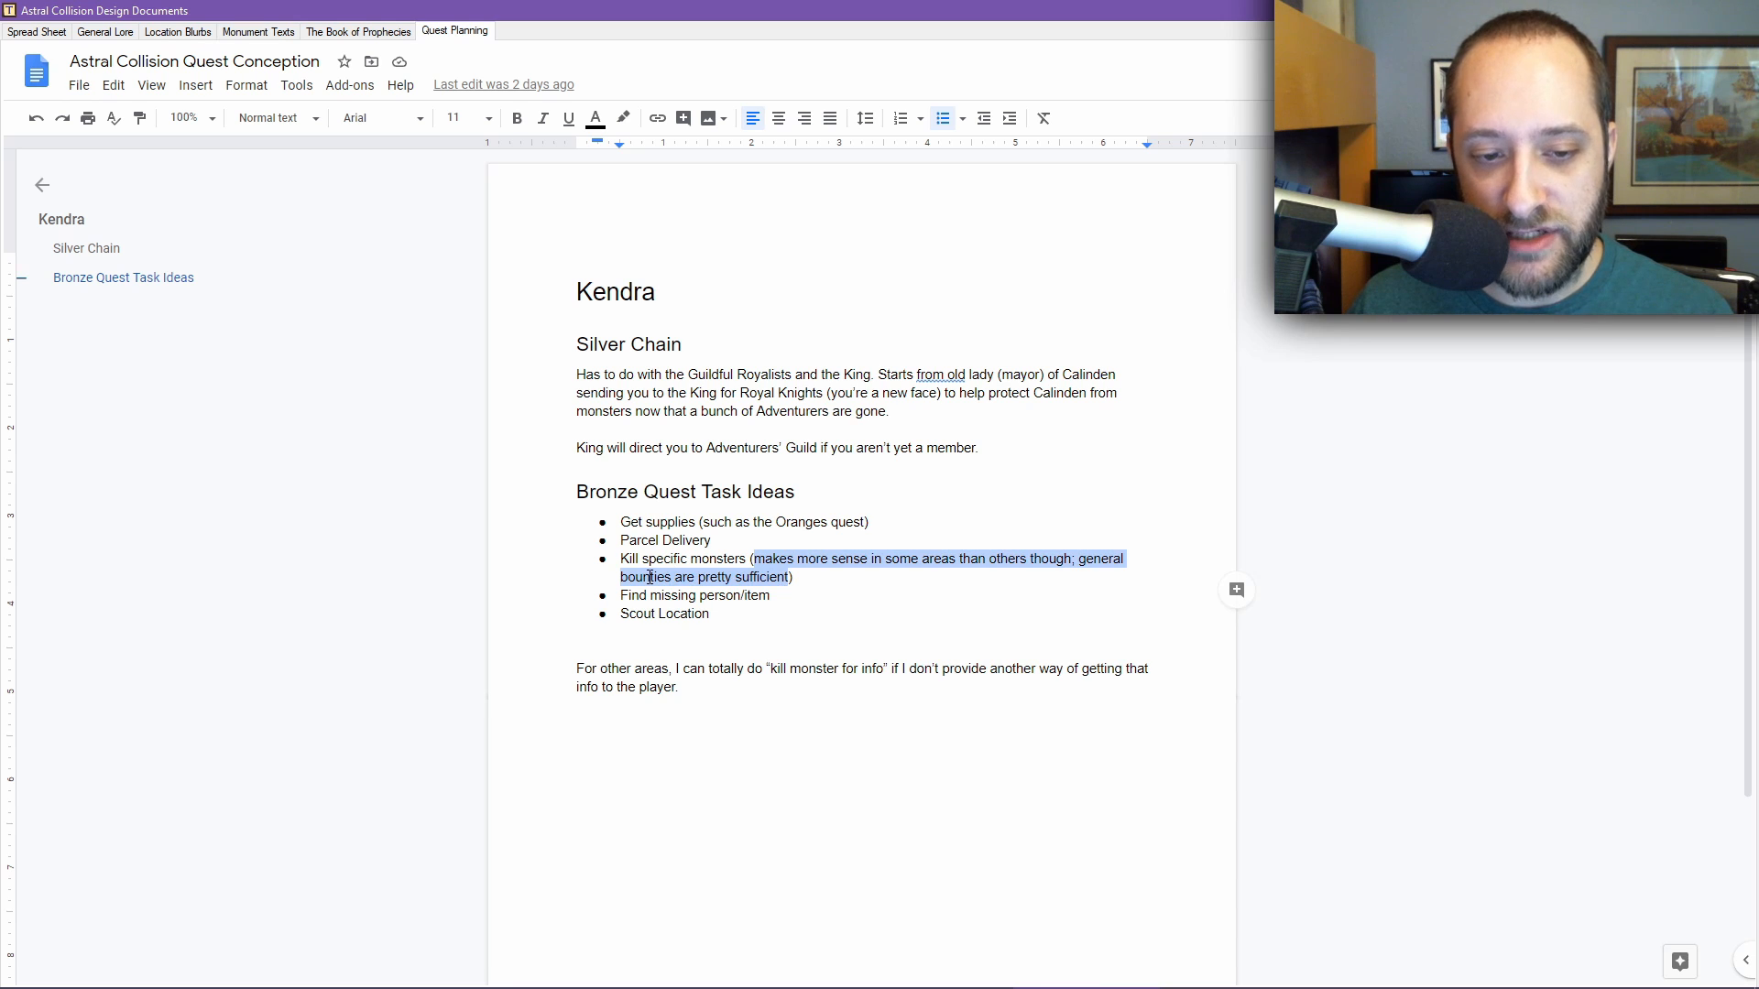
double_click(765, 582)
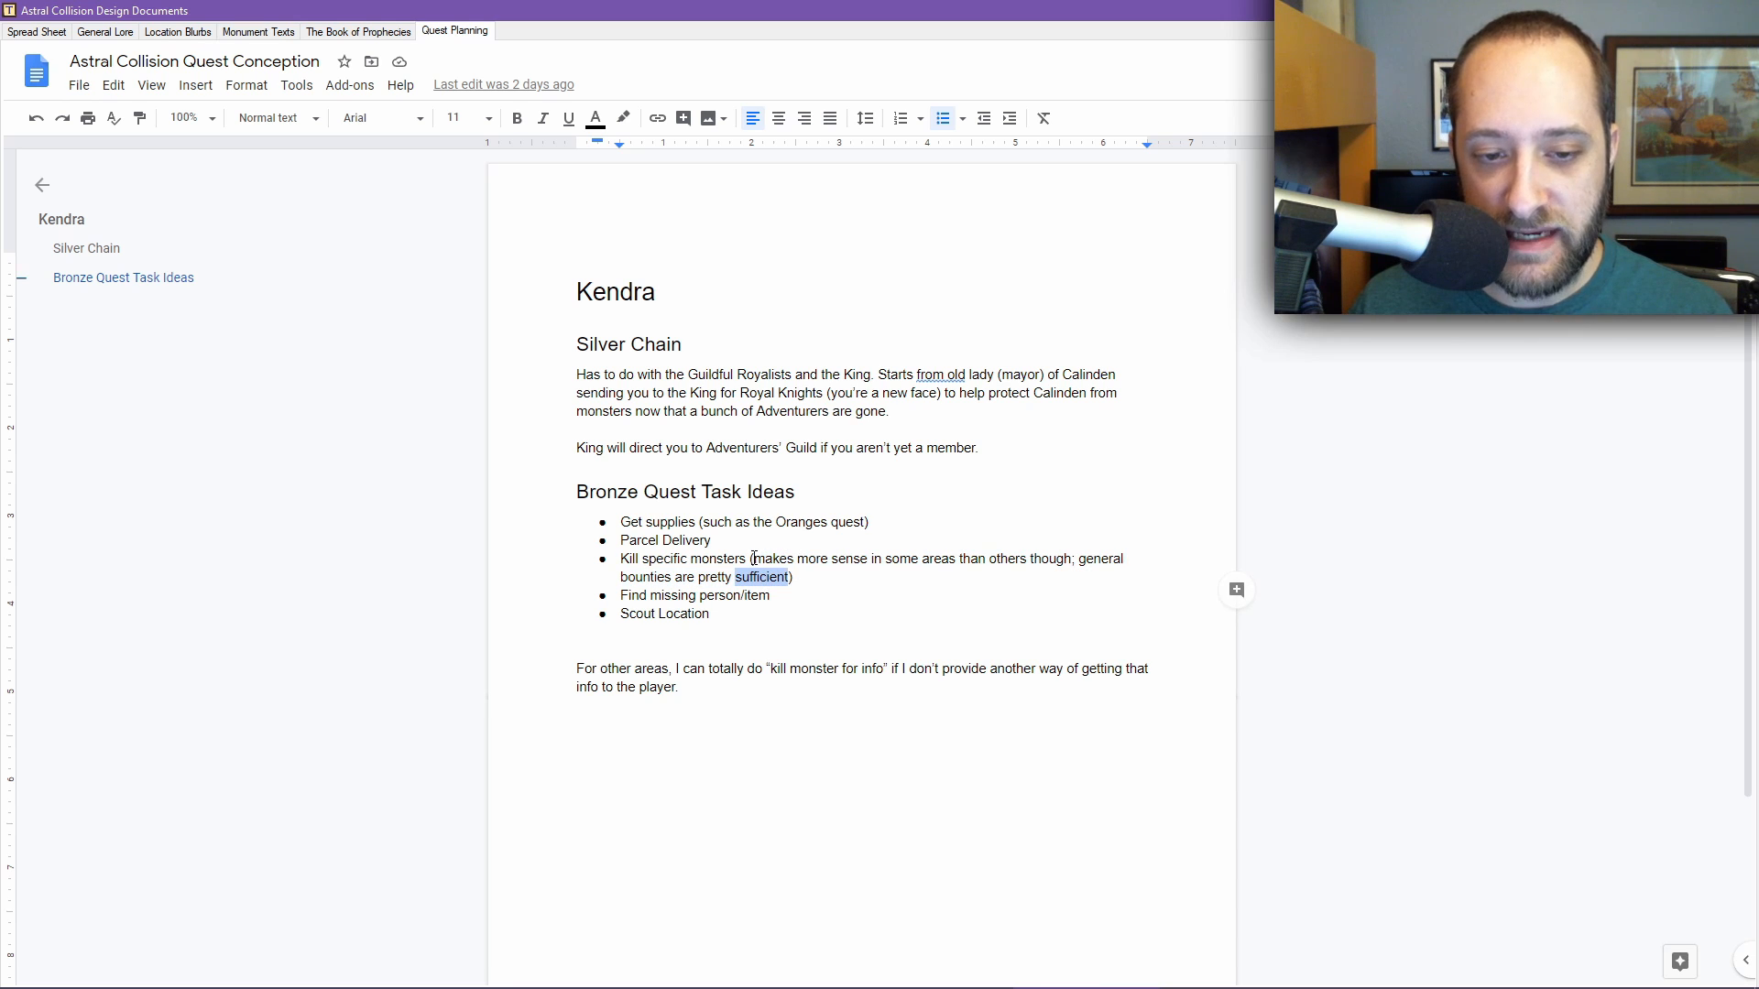
left_click(754, 558)
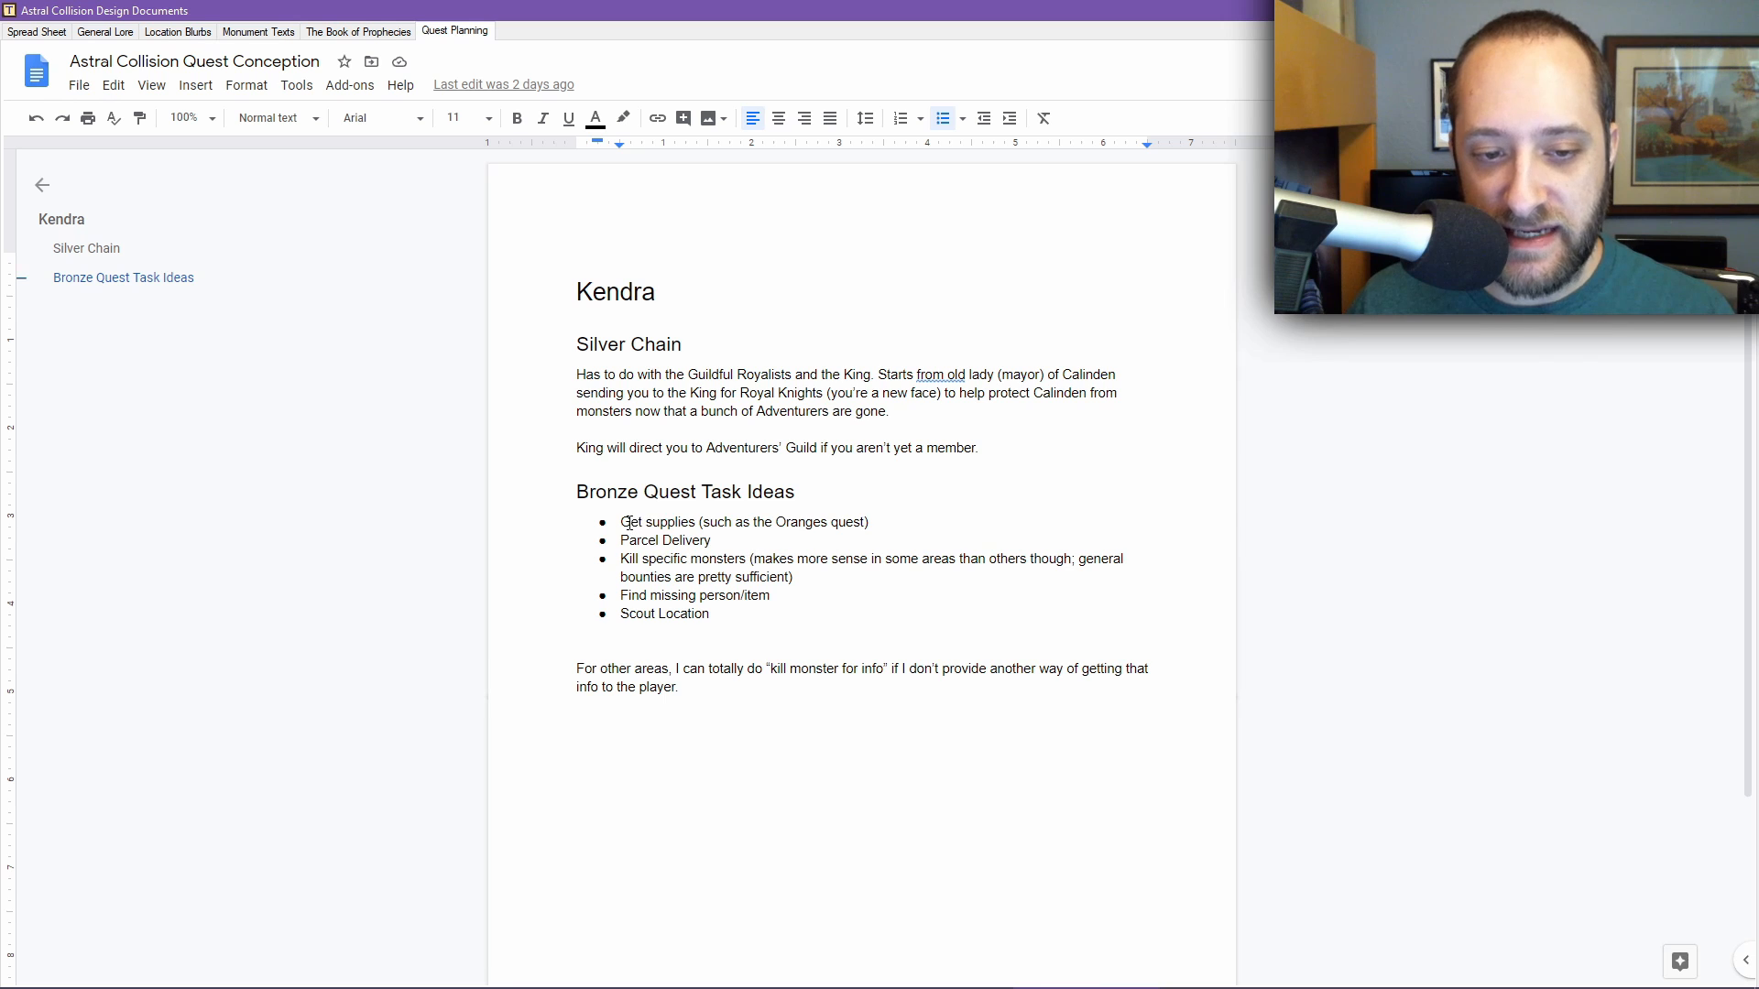
left_click_drag(628, 524, 590, 536)
left_click(758, 539)
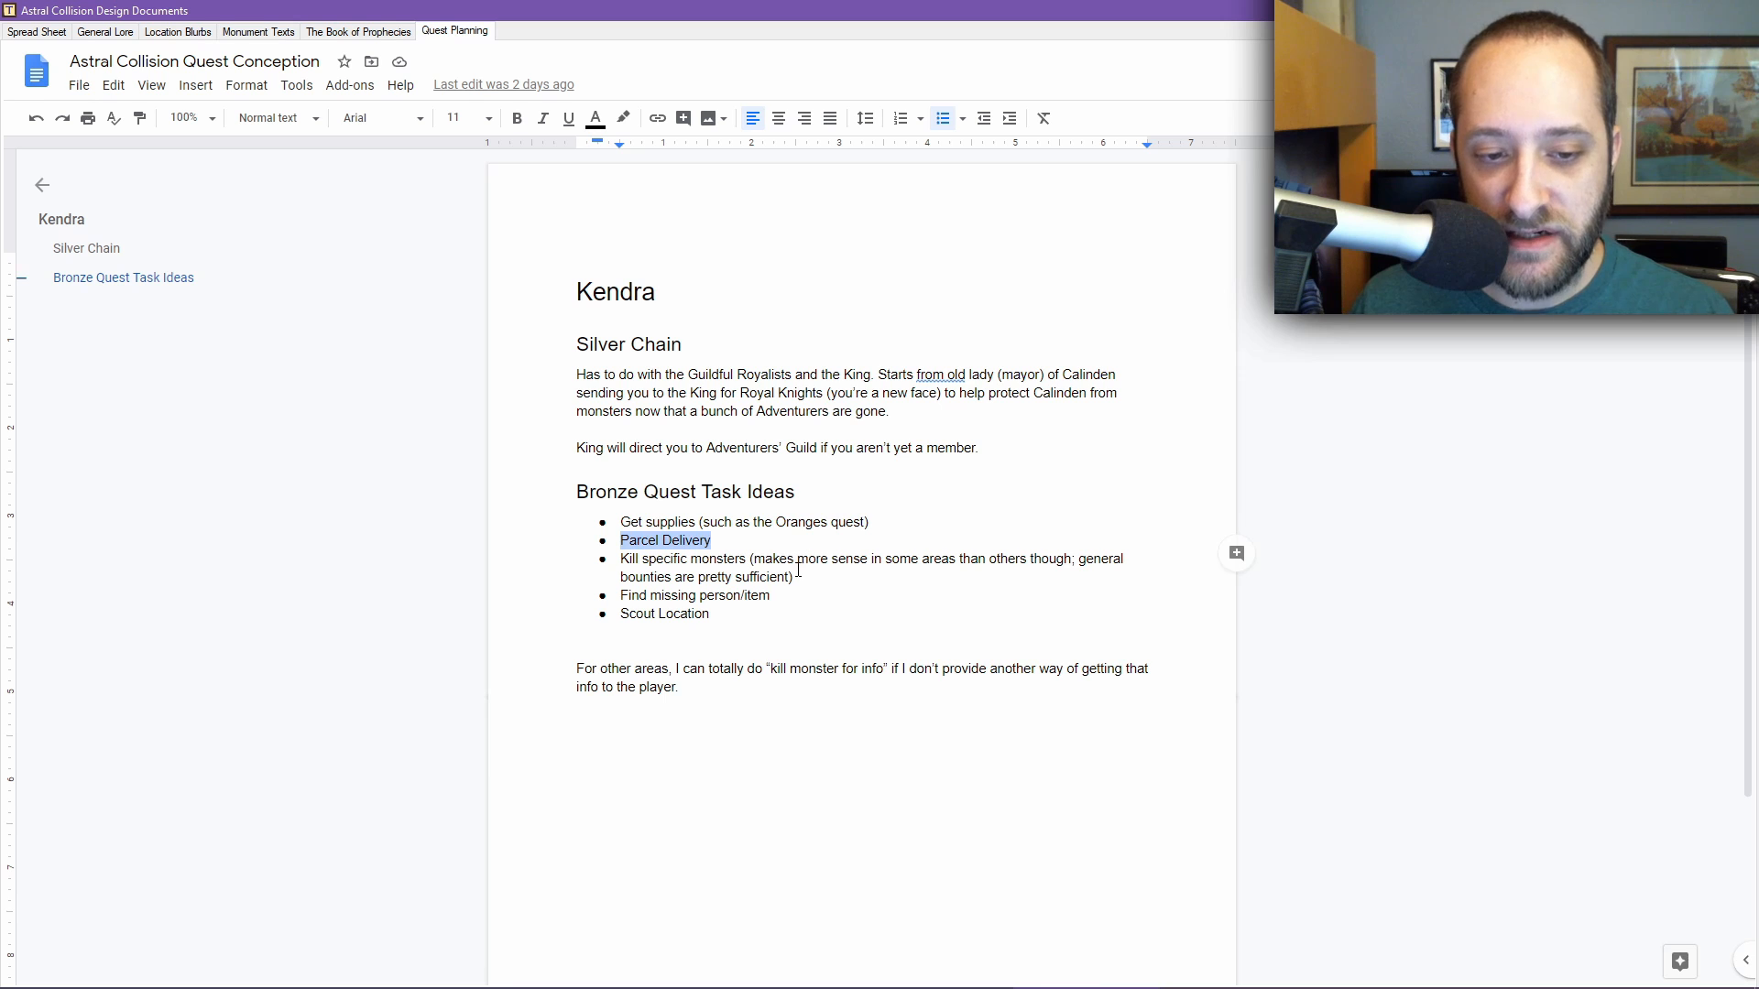
left_click_drag(772, 596, 615, 596)
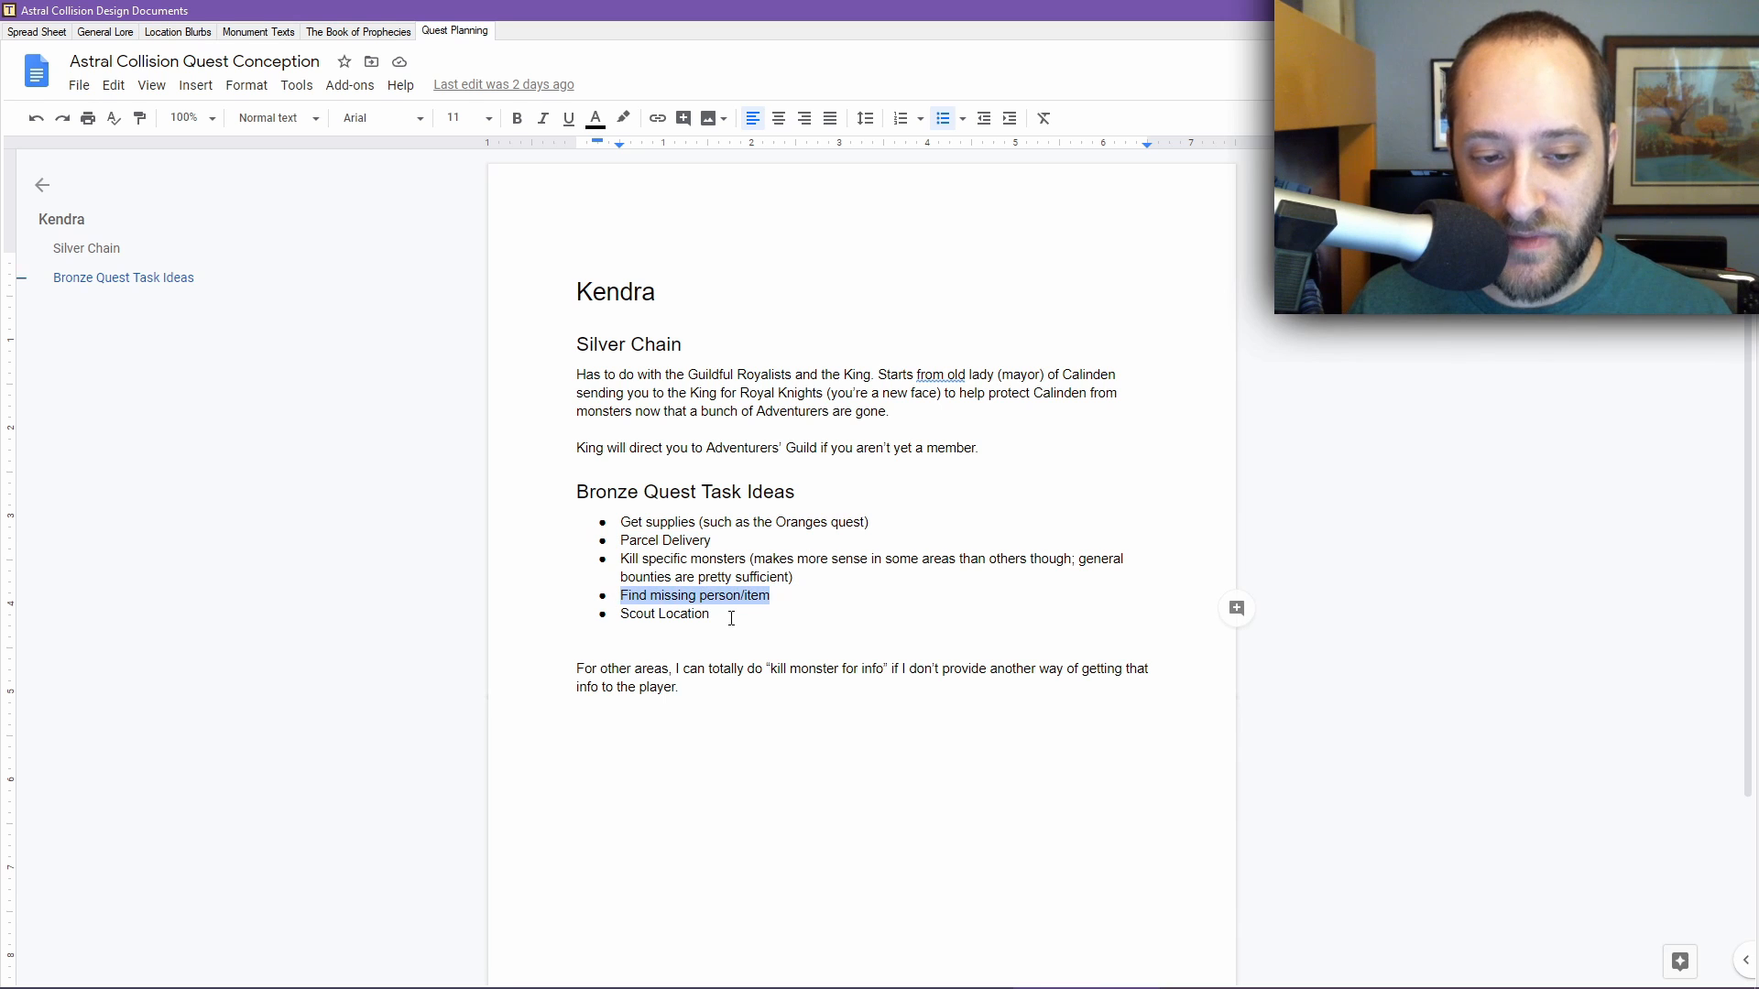
left_click_drag(731, 619, 607, 615)
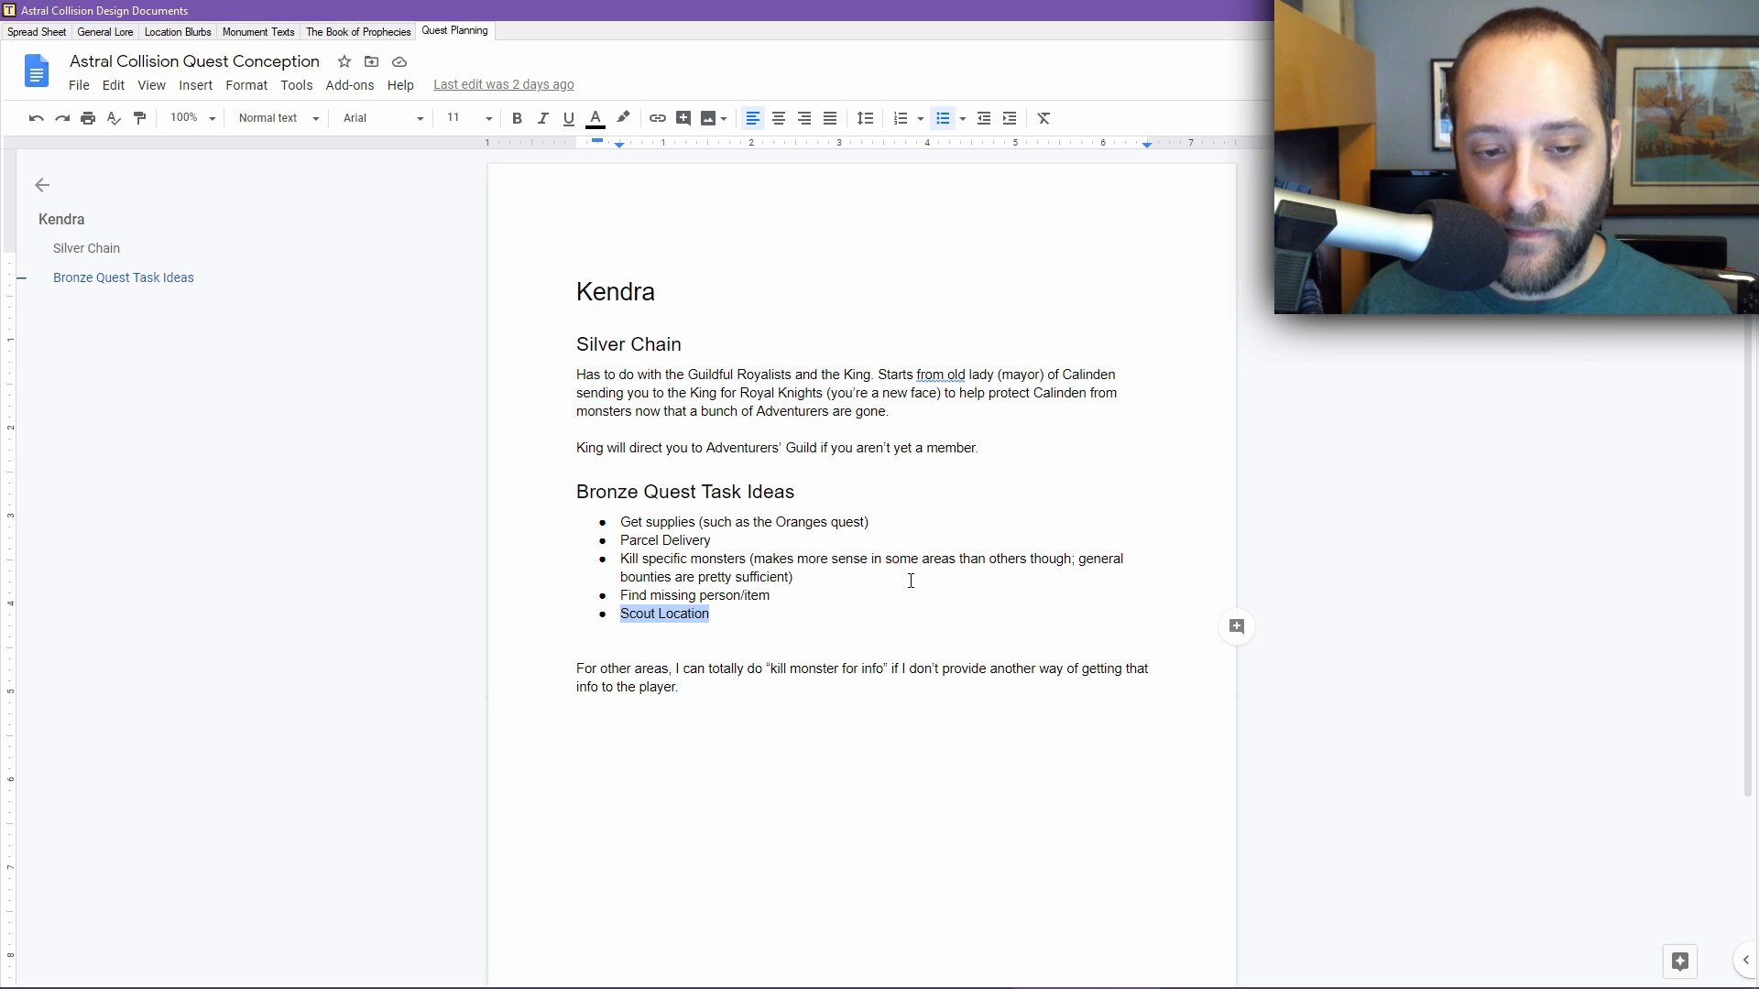
Open the spreadsheet's Quest Philosophy sheet and review its Tasks entries on killing enemy groups, collecting items and taking items to locations
left_click_drag(749, 607, 595, 524)
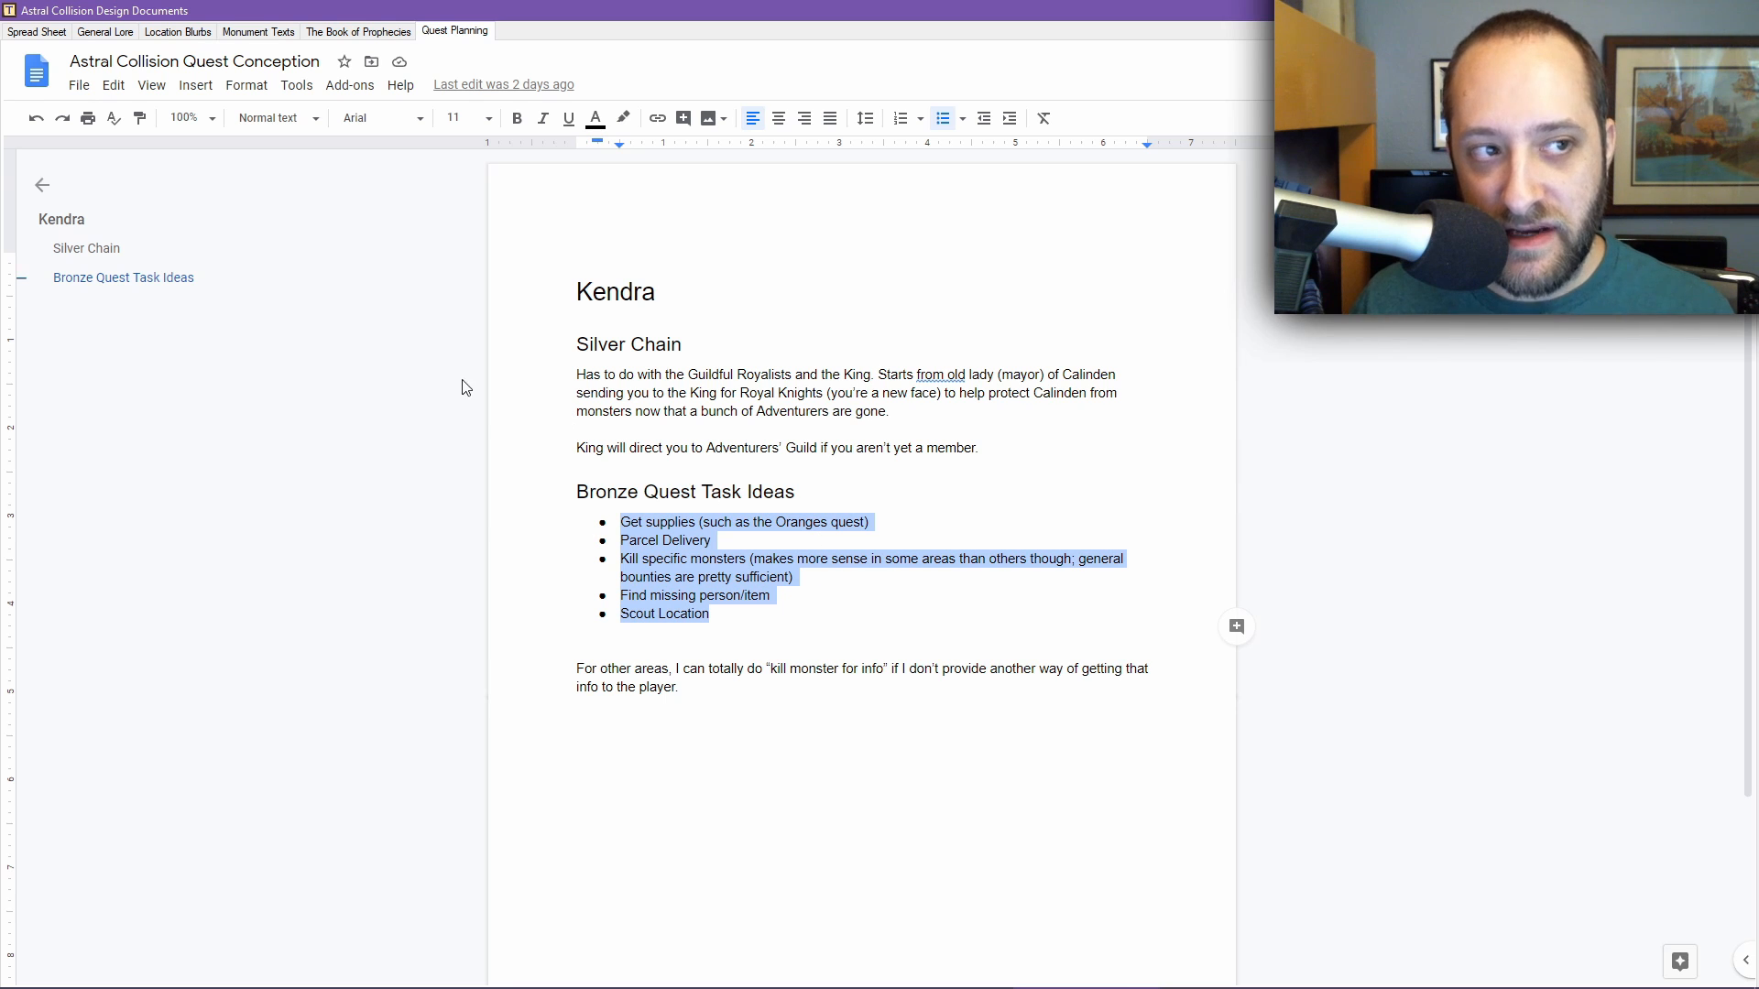
left_click(51, 34)
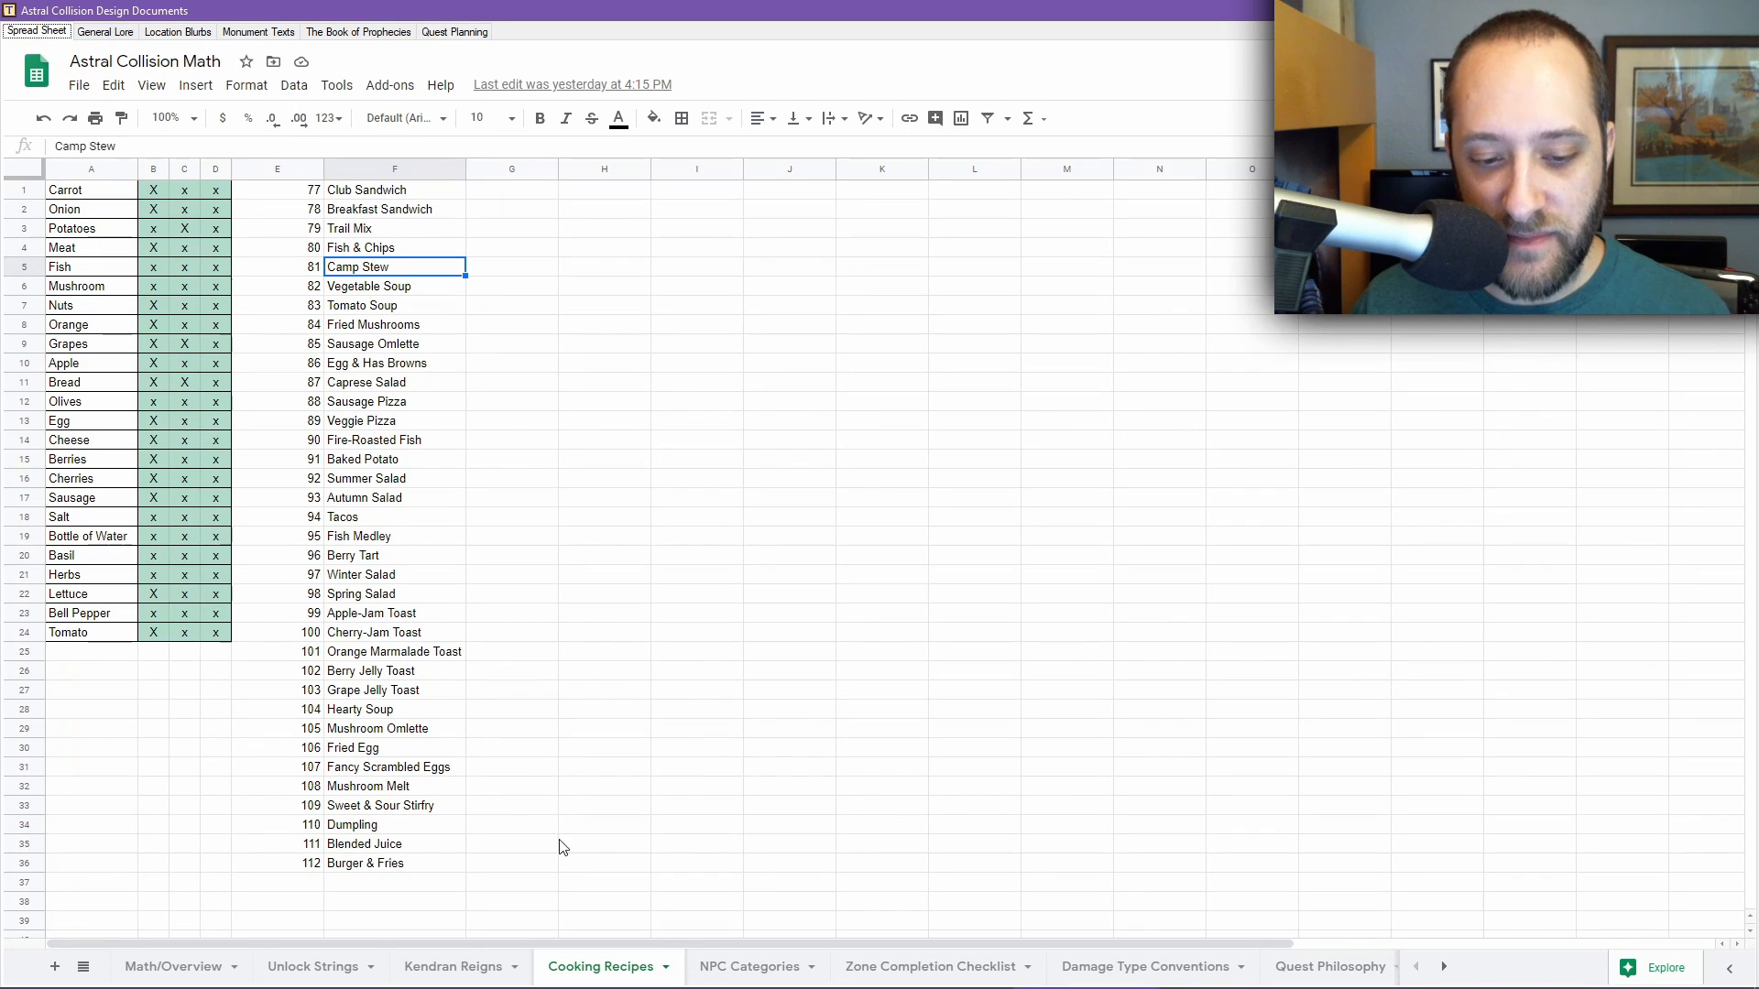
left_click(1339, 967)
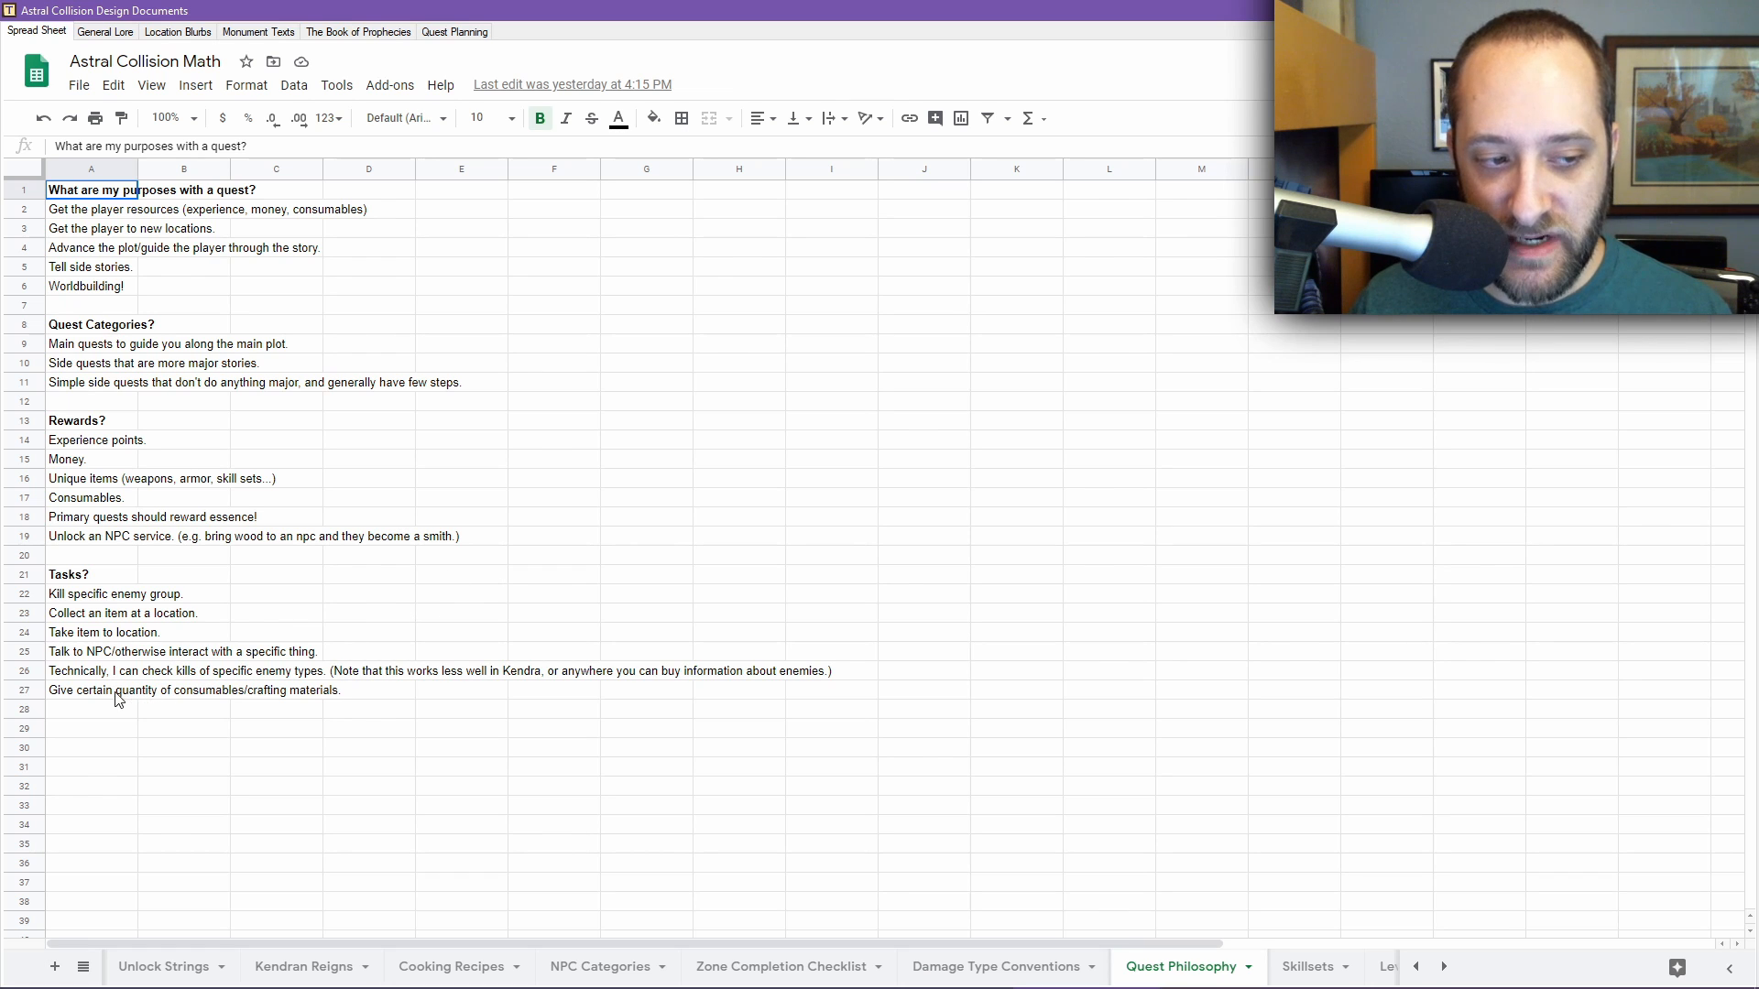
left_click(114, 615)
left_click(101, 598)
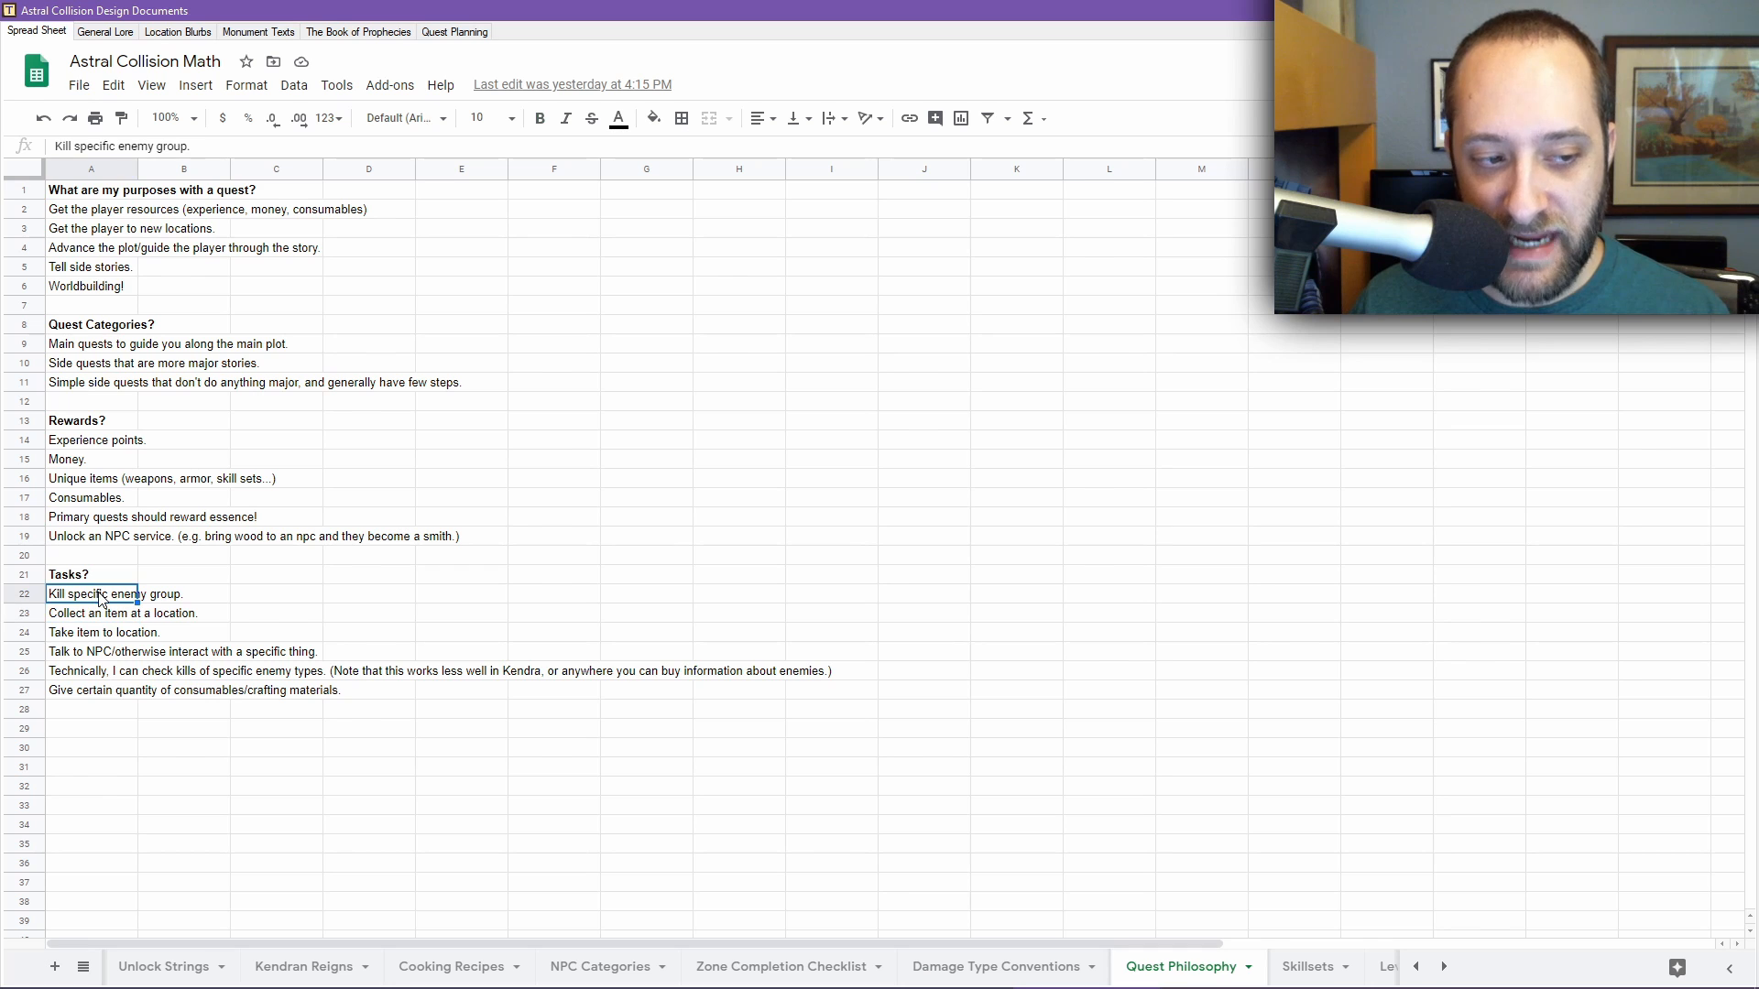
left_click(101, 635)
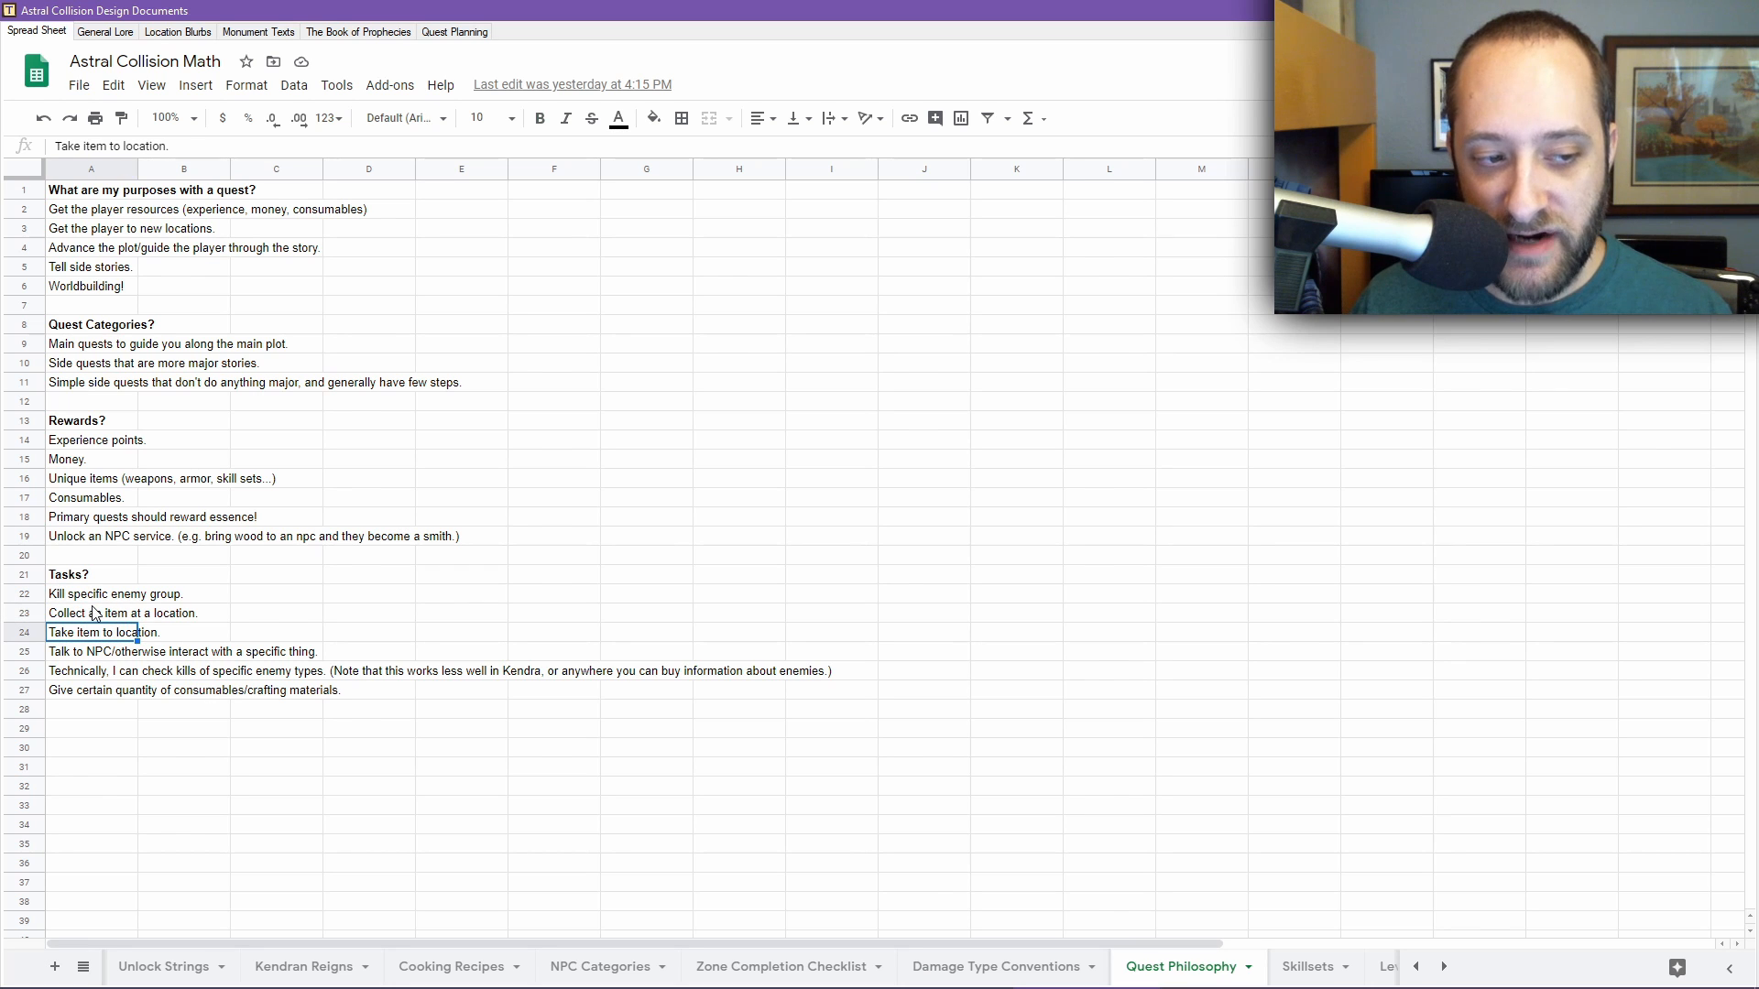
left_click(96, 616)
Return to the Quest Planning document and compare its Bronze Quest Task Ideas list, including the note on killing specific monsters
left_click(455, 32)
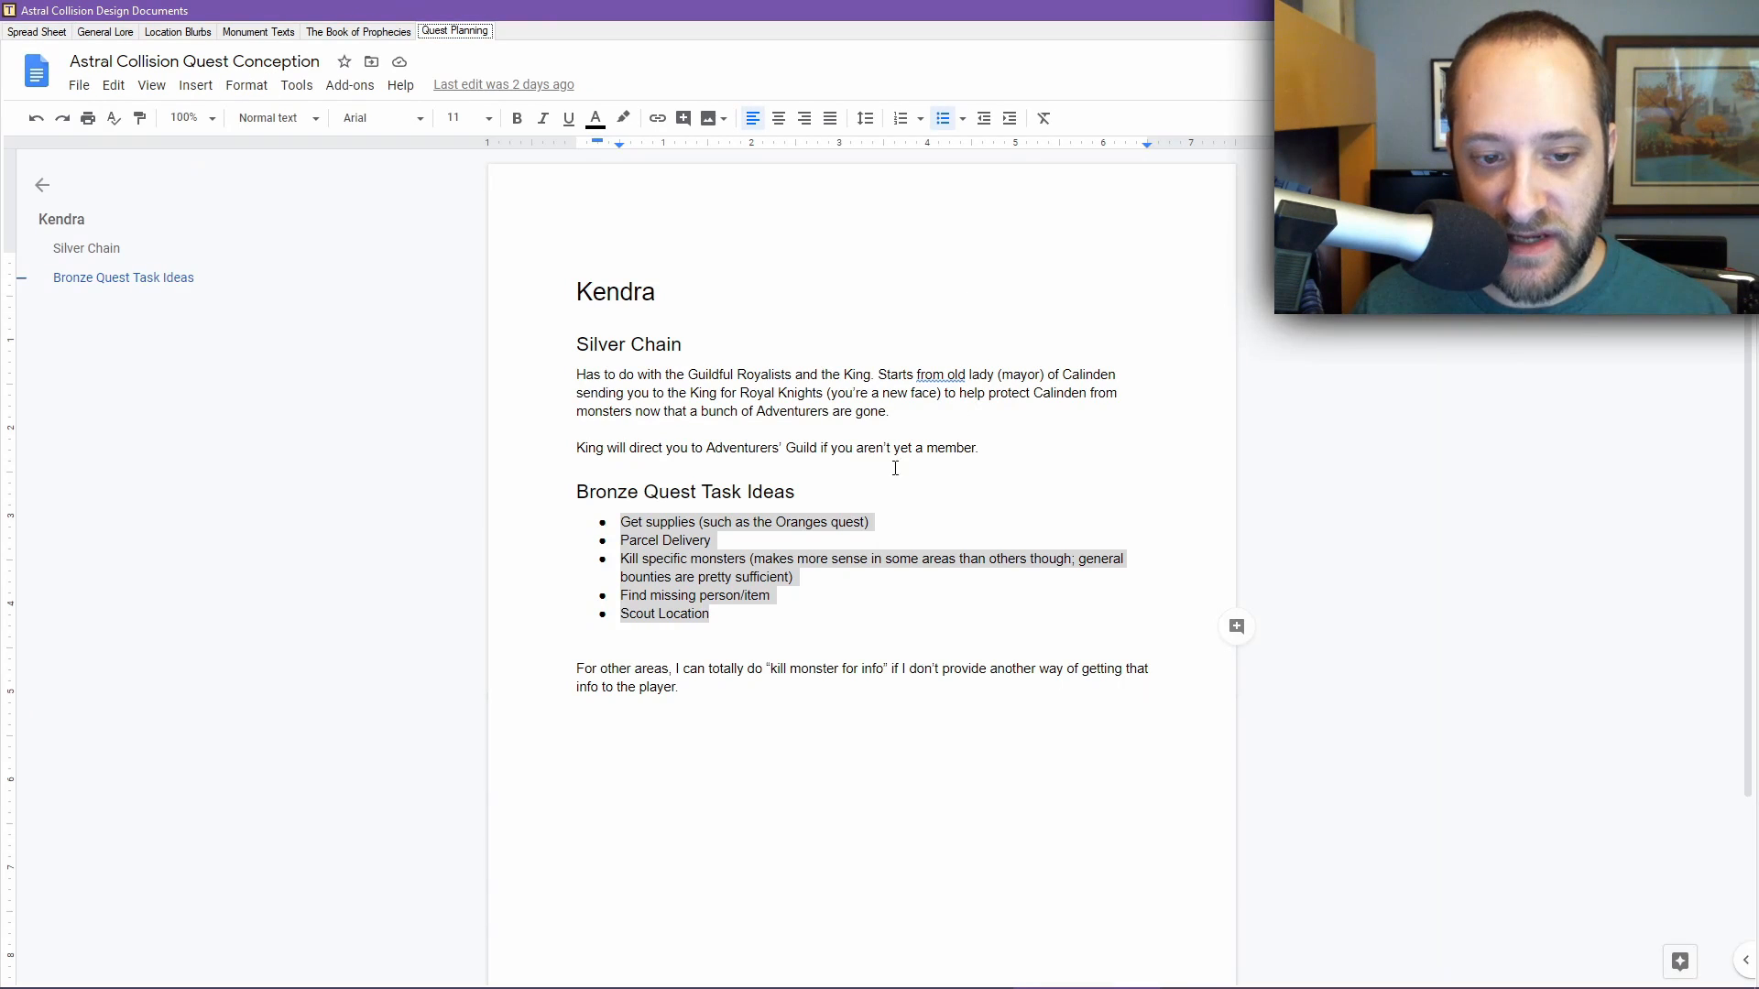
left_click_drag(763, 608, 464, 510)
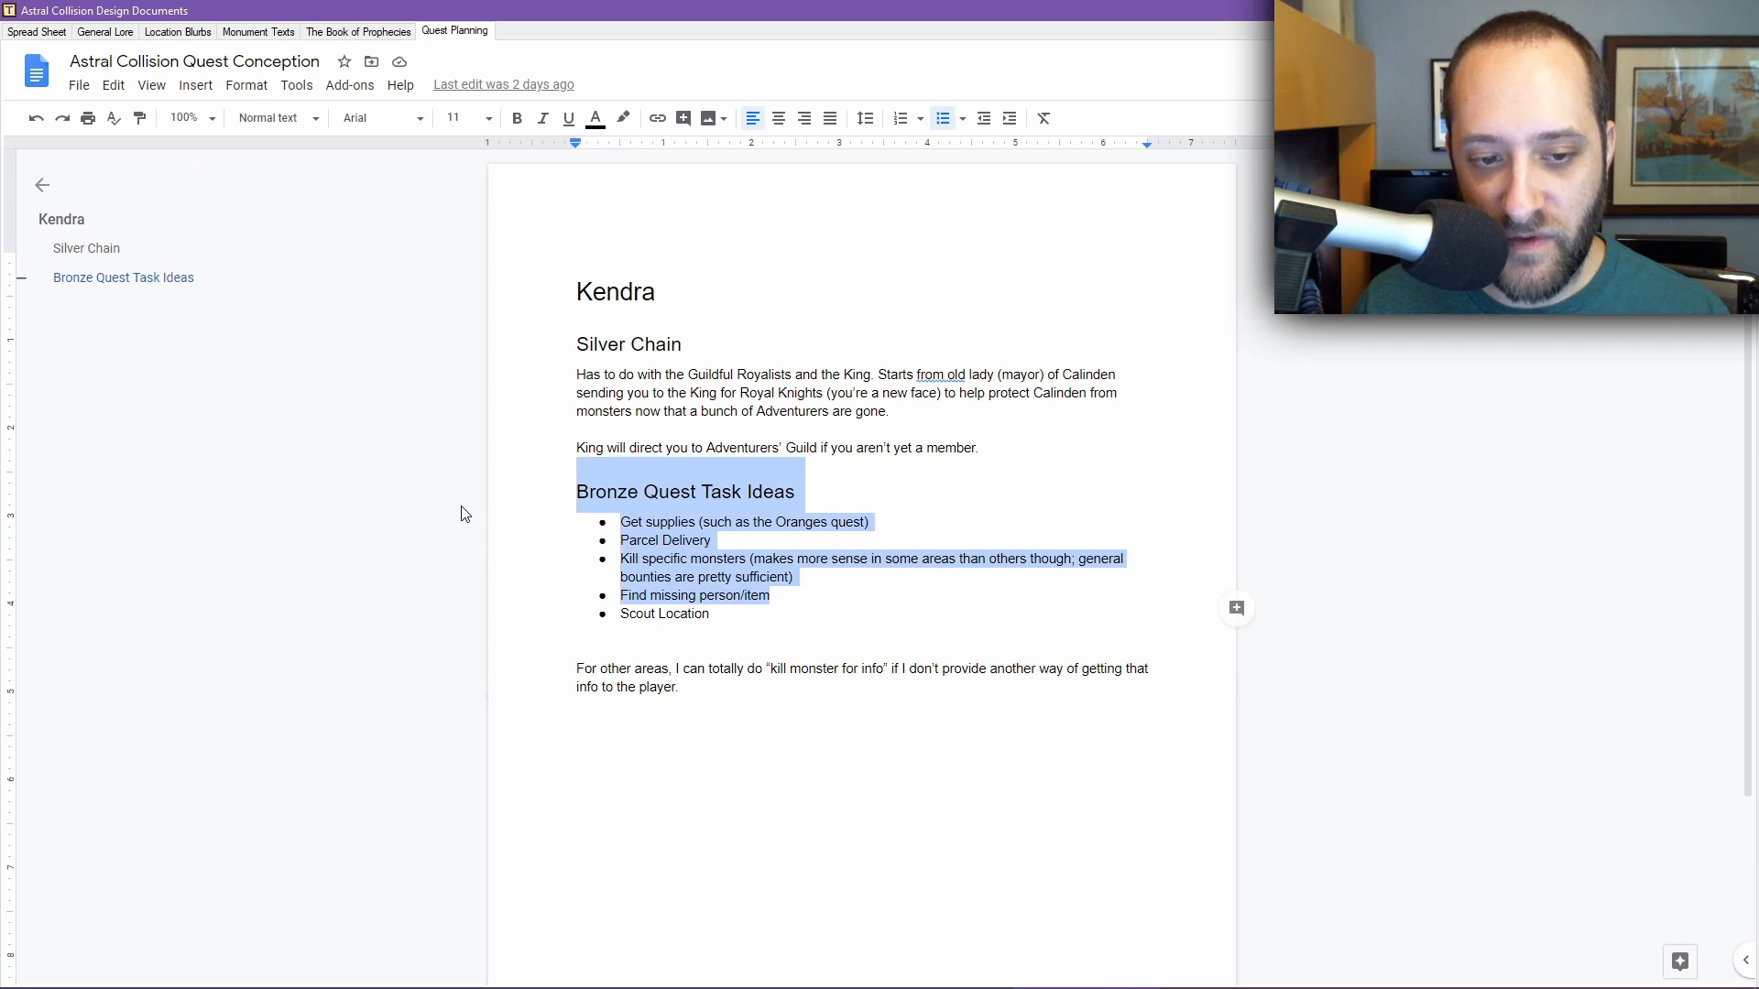
left_click(801, 579)
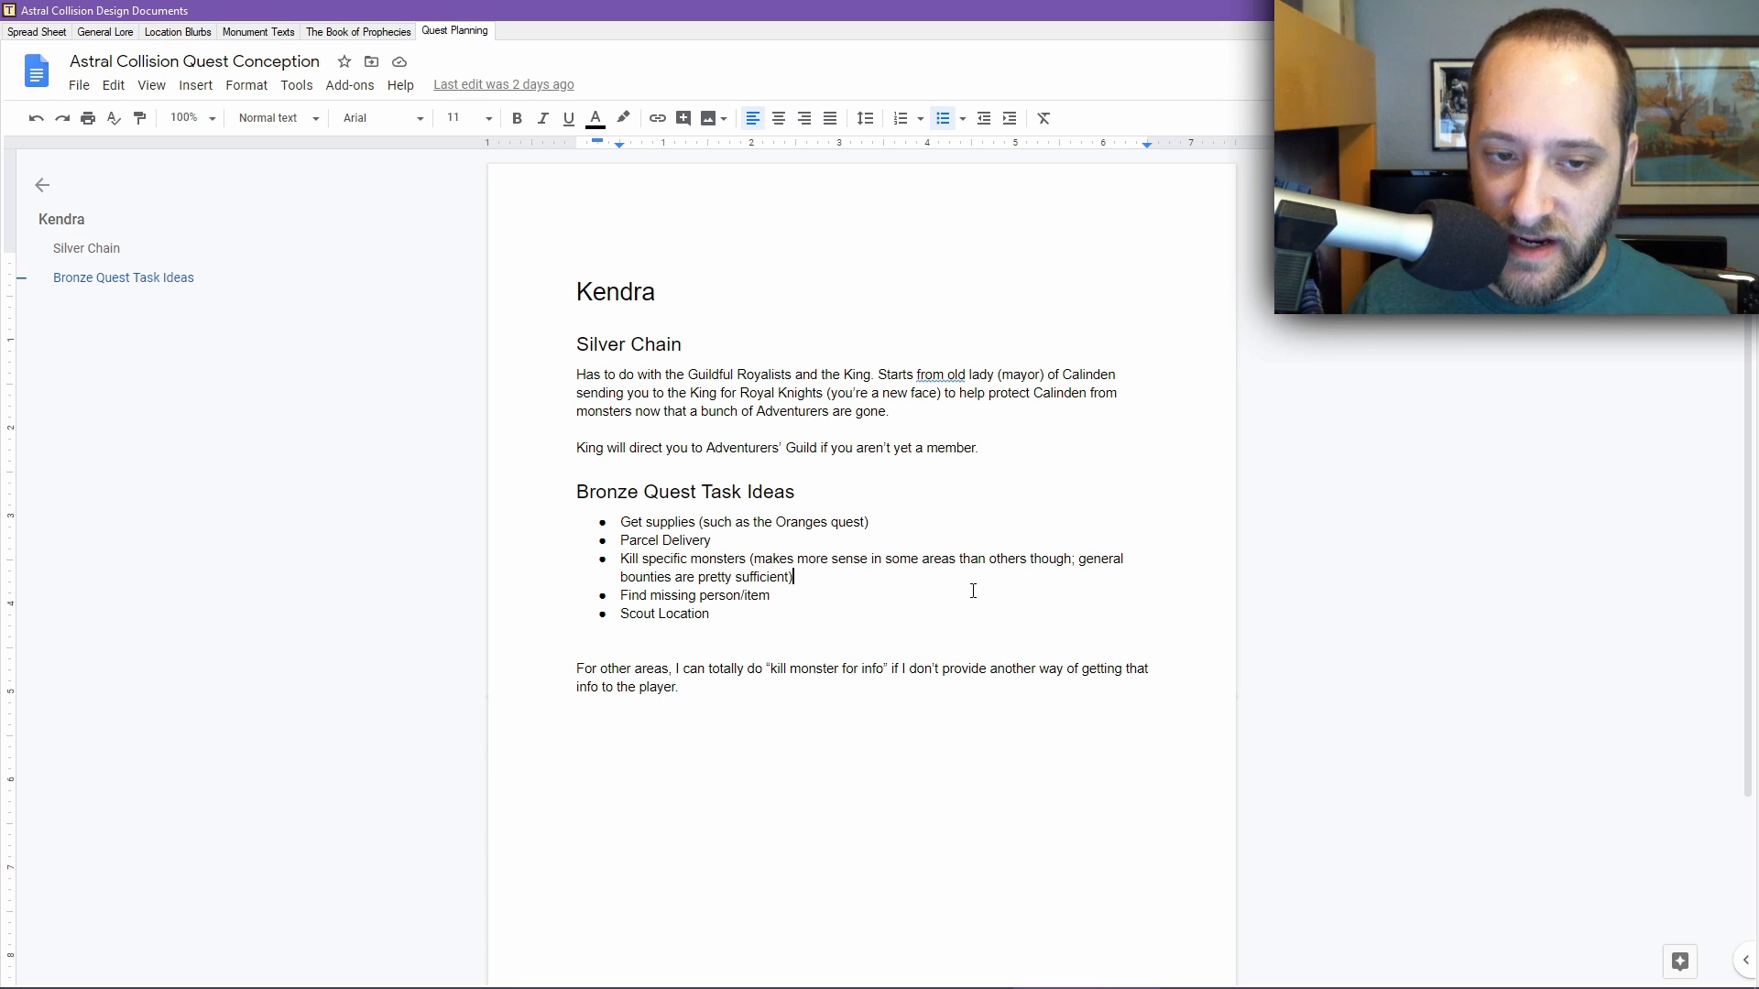
Switch to RPG Maker MV and survey The Worldo map from the northern mountains and village down to the roads south of the walled capital
mouse_move(864, 987)
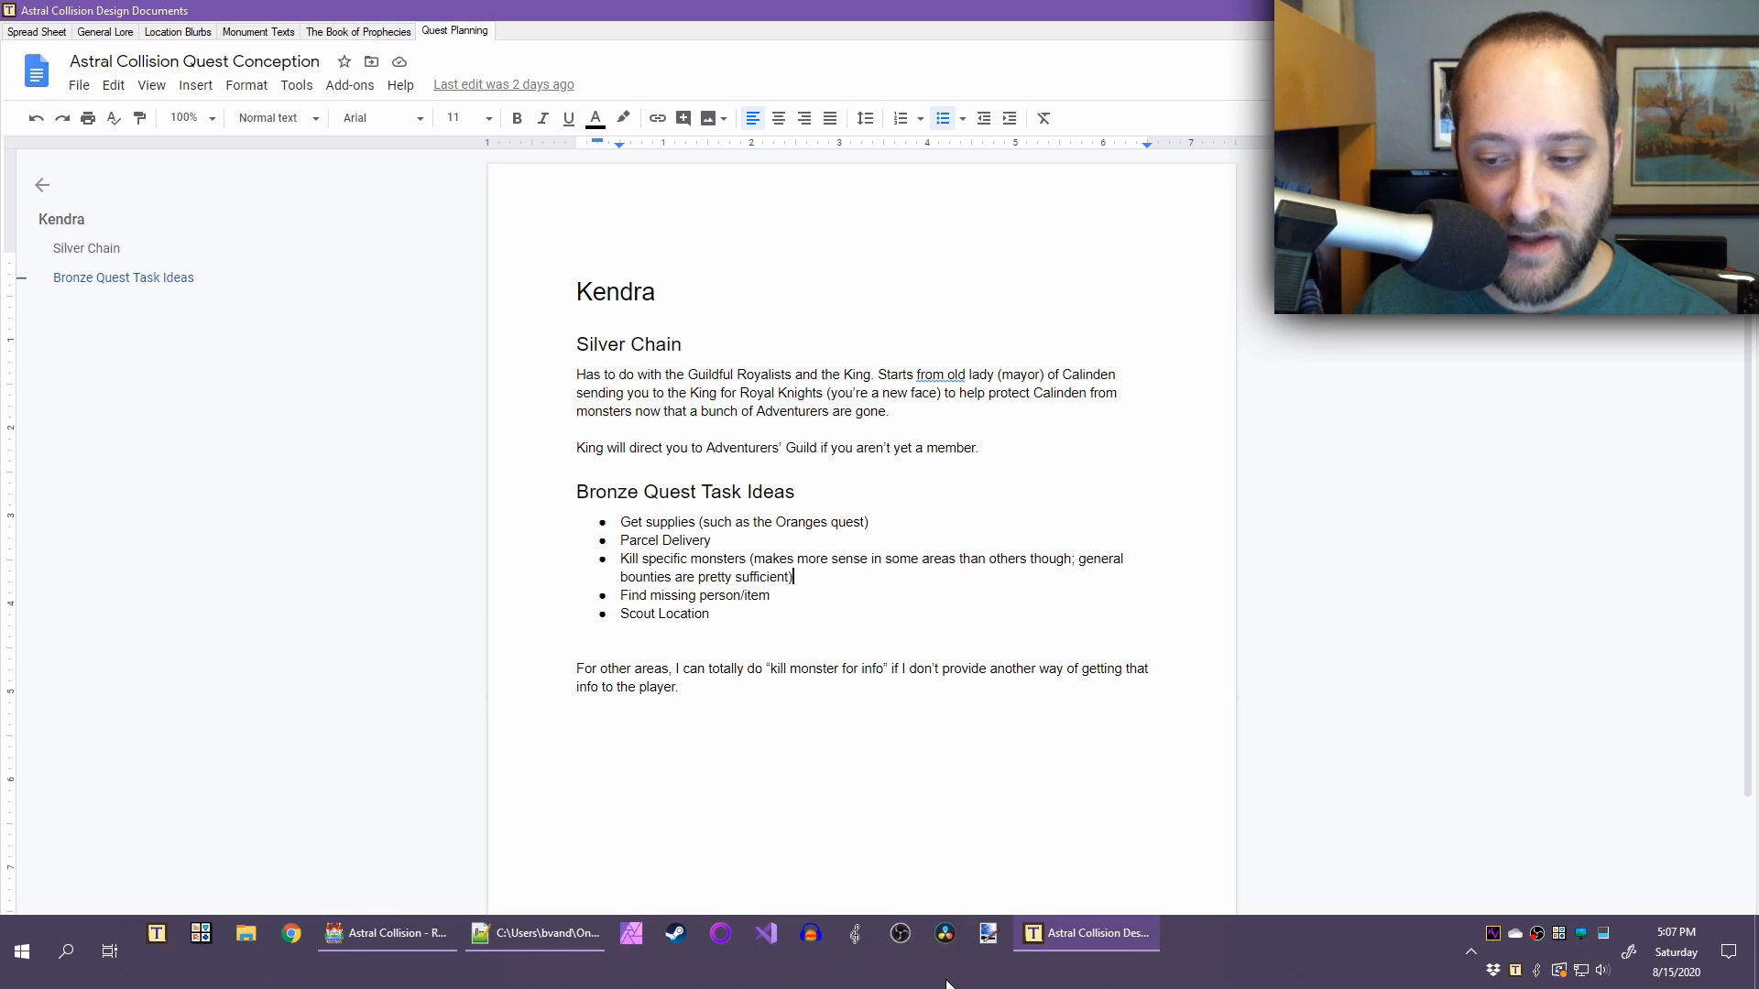
left_click(340, 967)
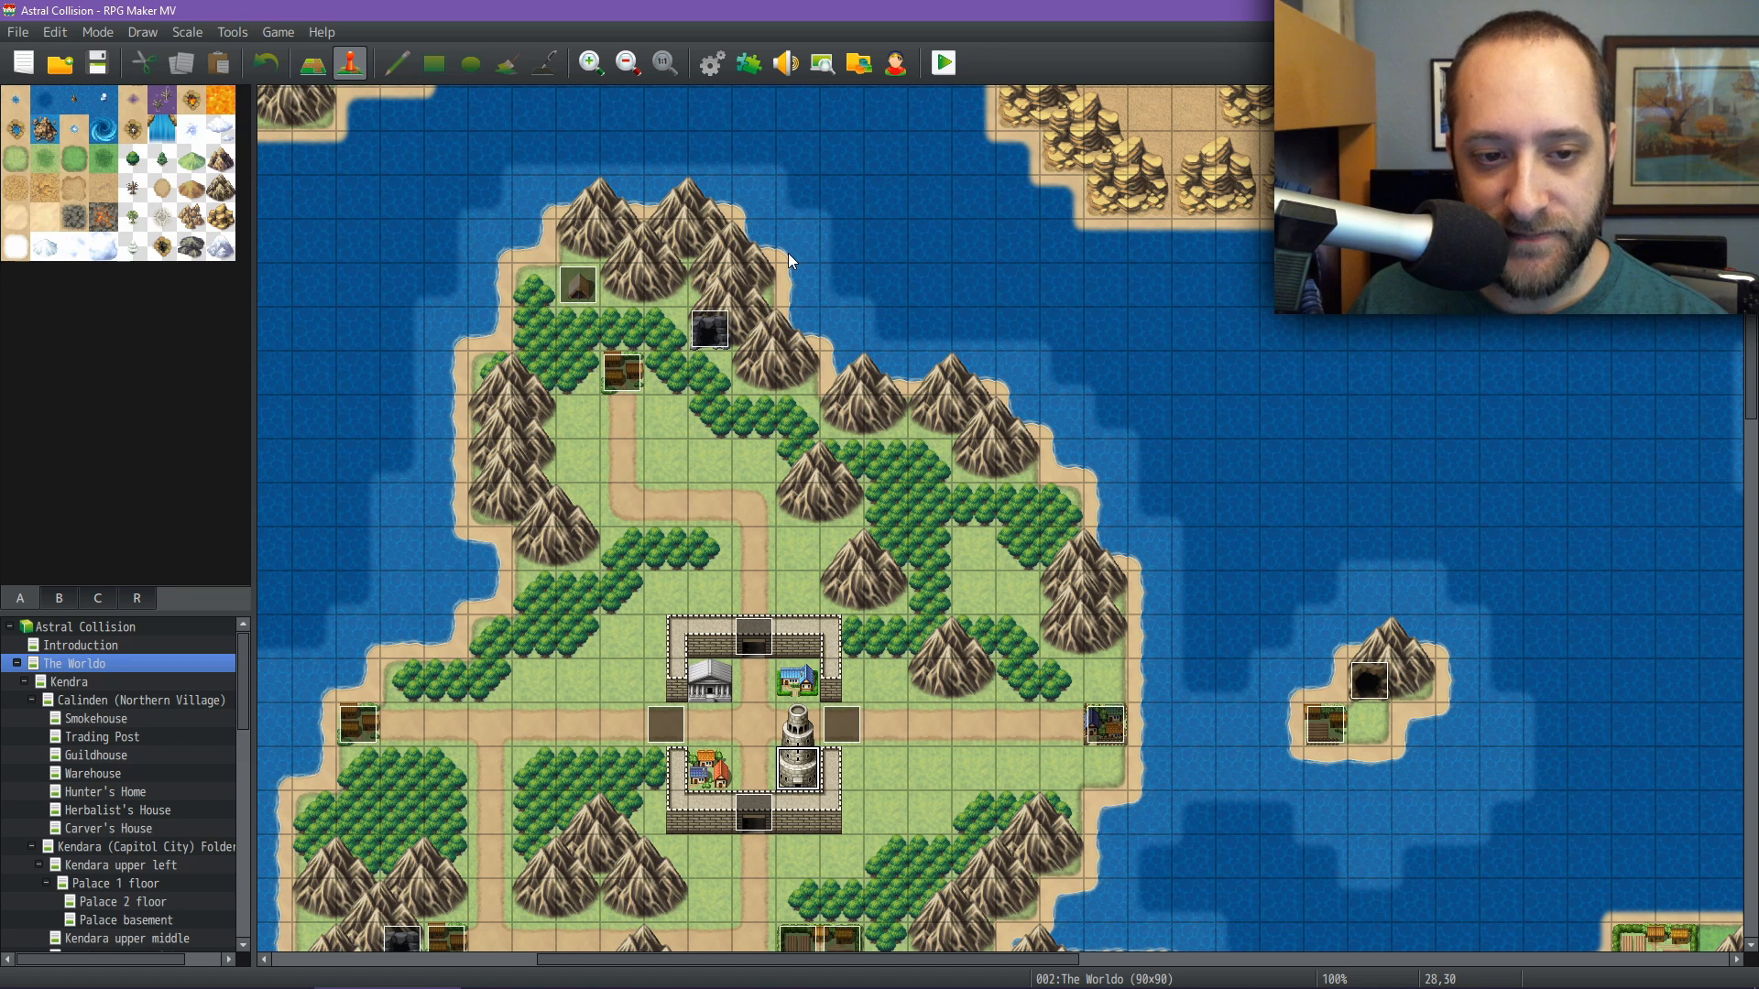
middle_click(783, 331)
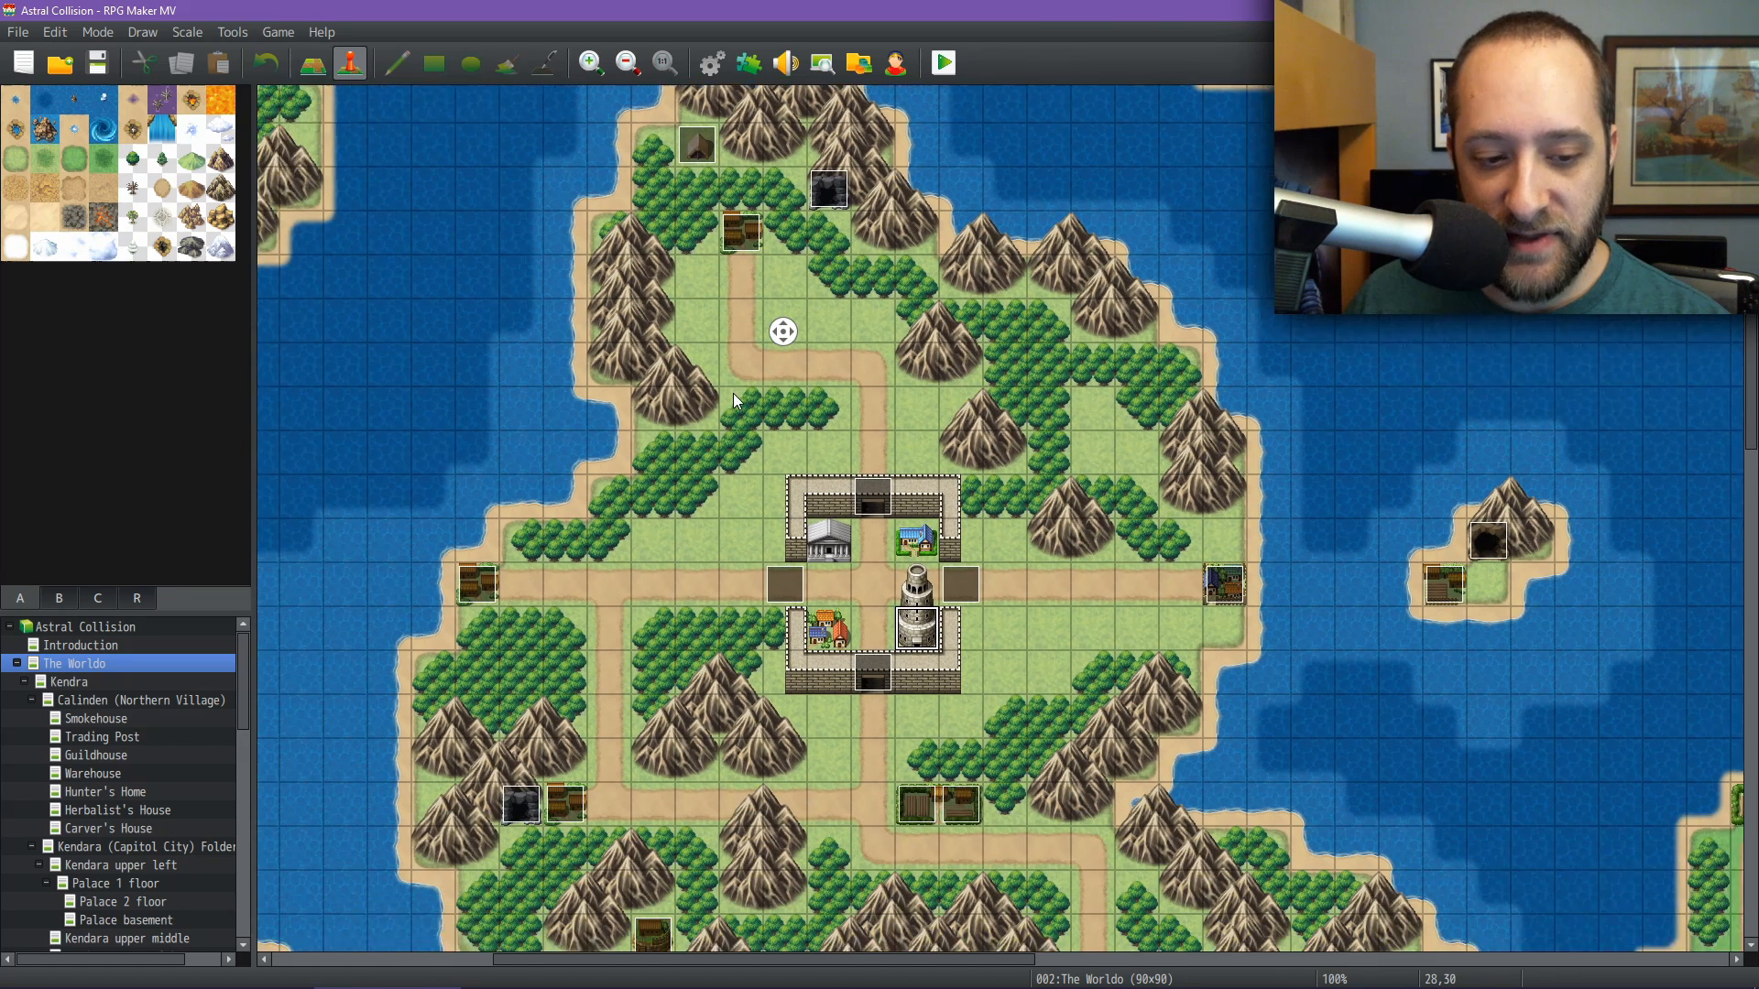
middle_click(804, 404)
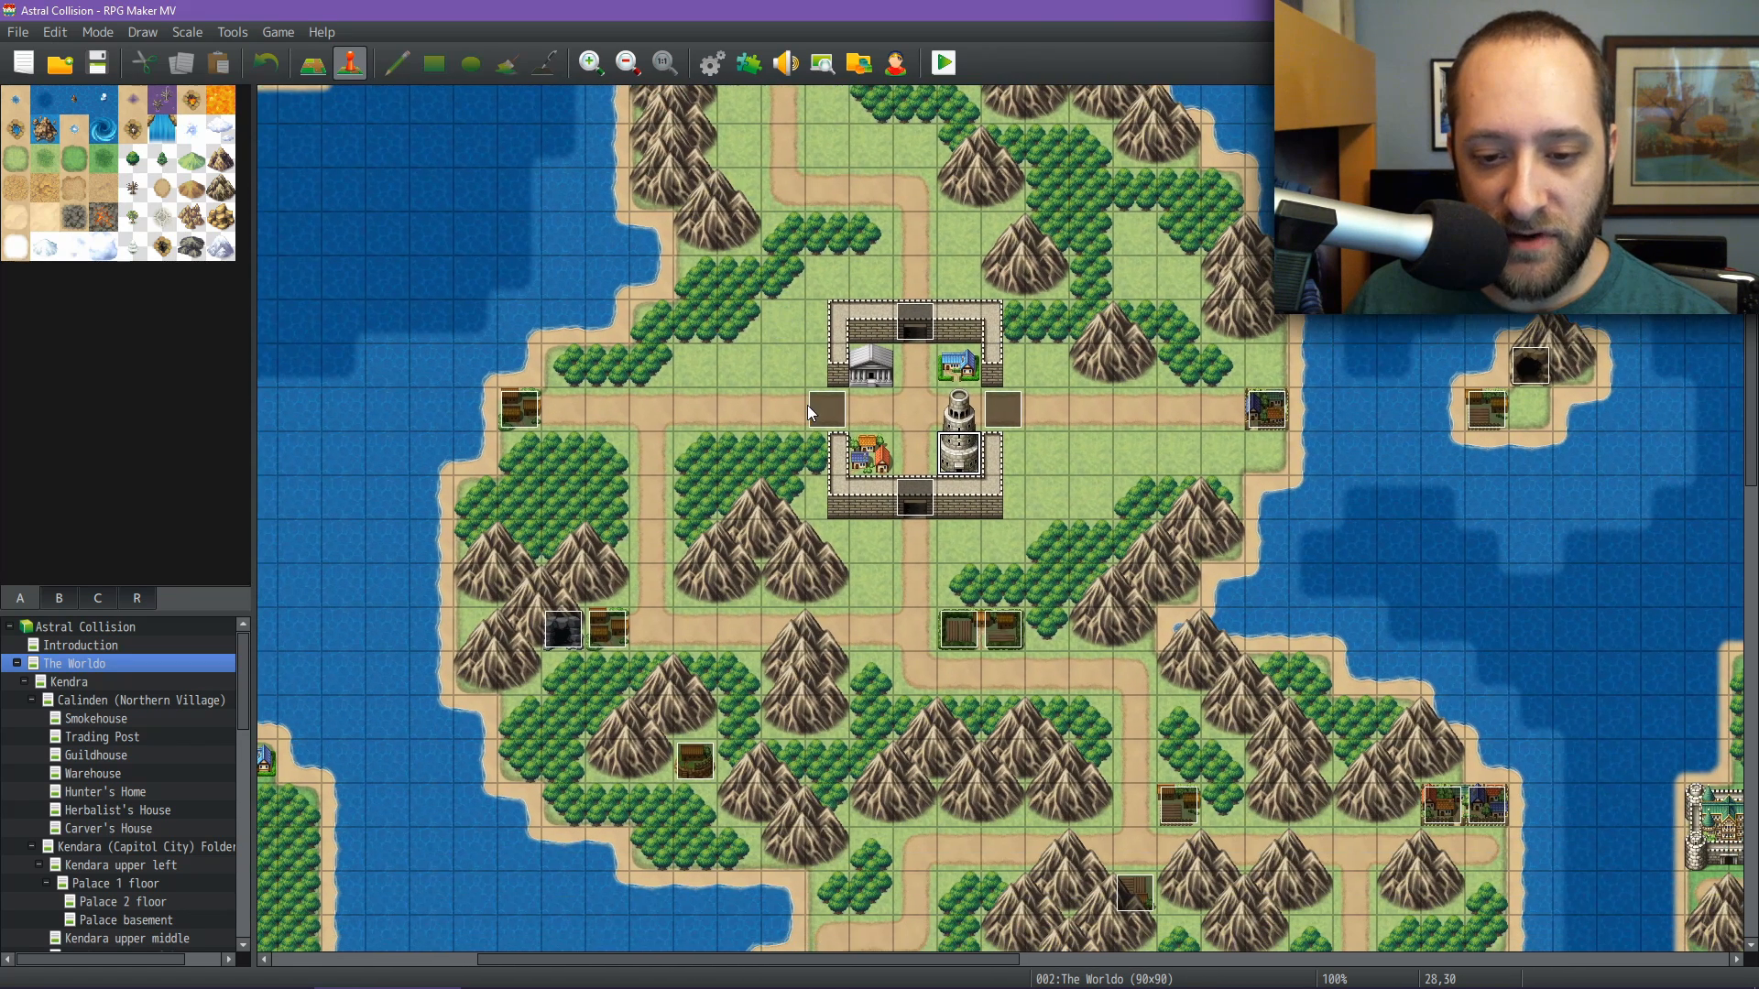
middle_click_drag(834, 442, 833, 434)
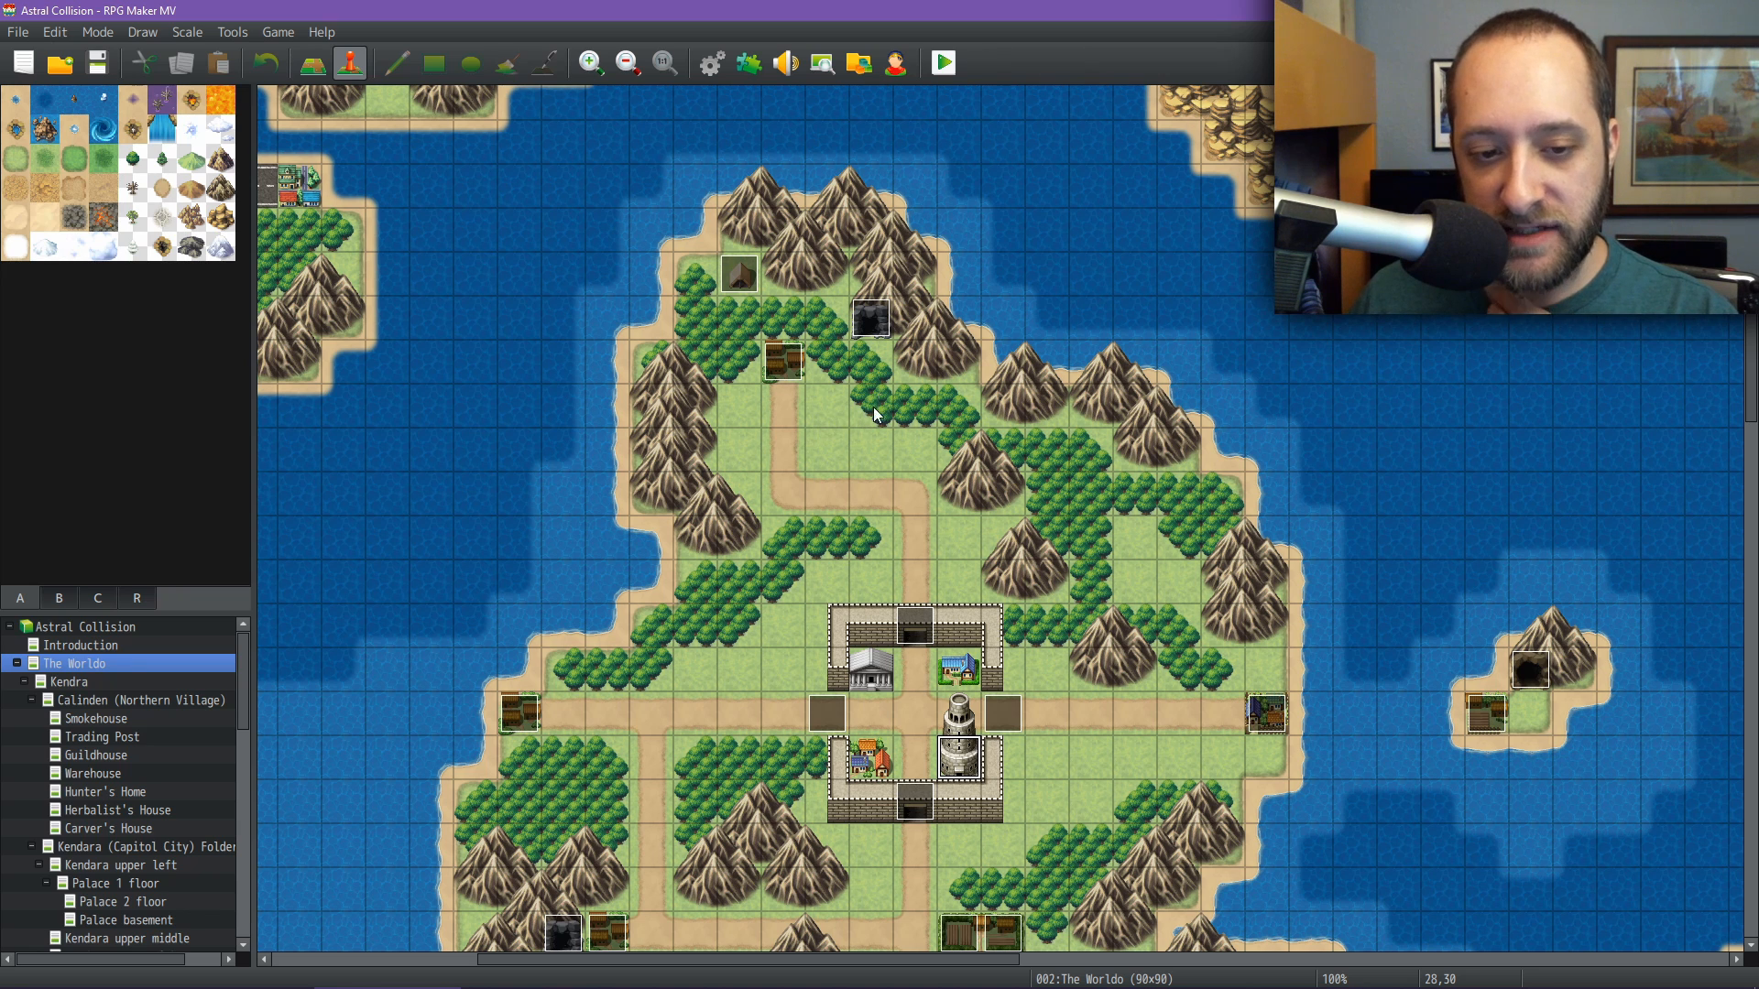
middle_click(826, 425)
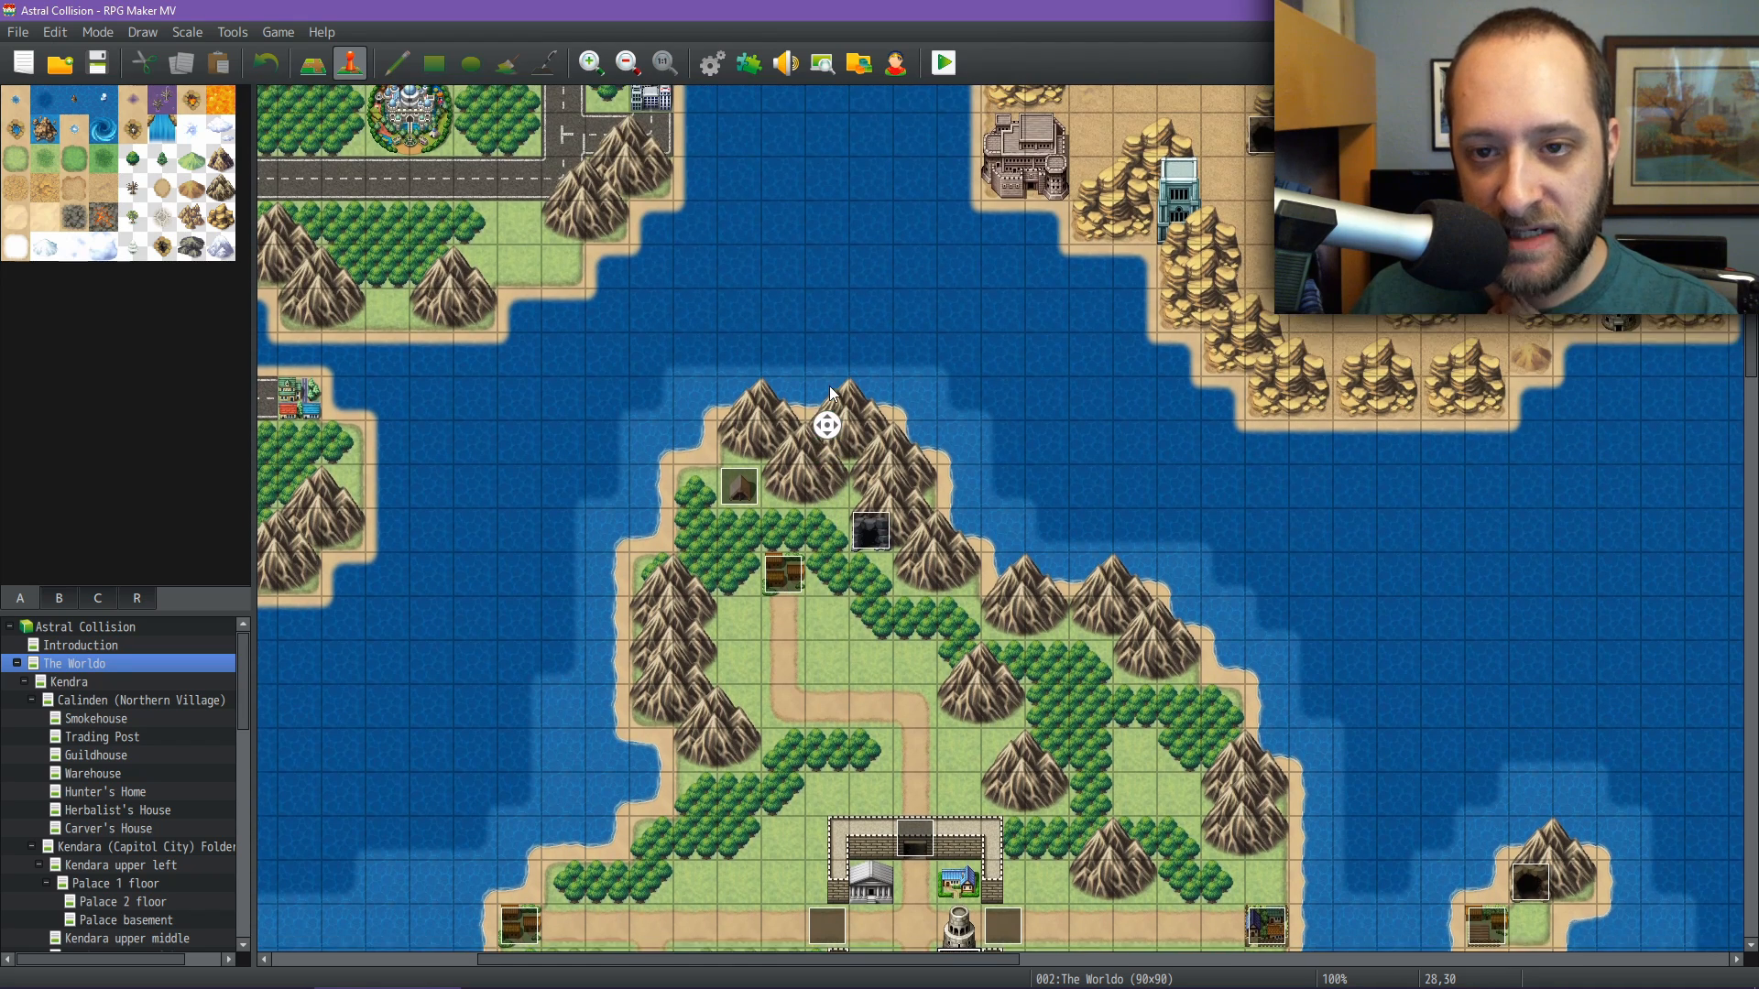
middle_click(831, 394)
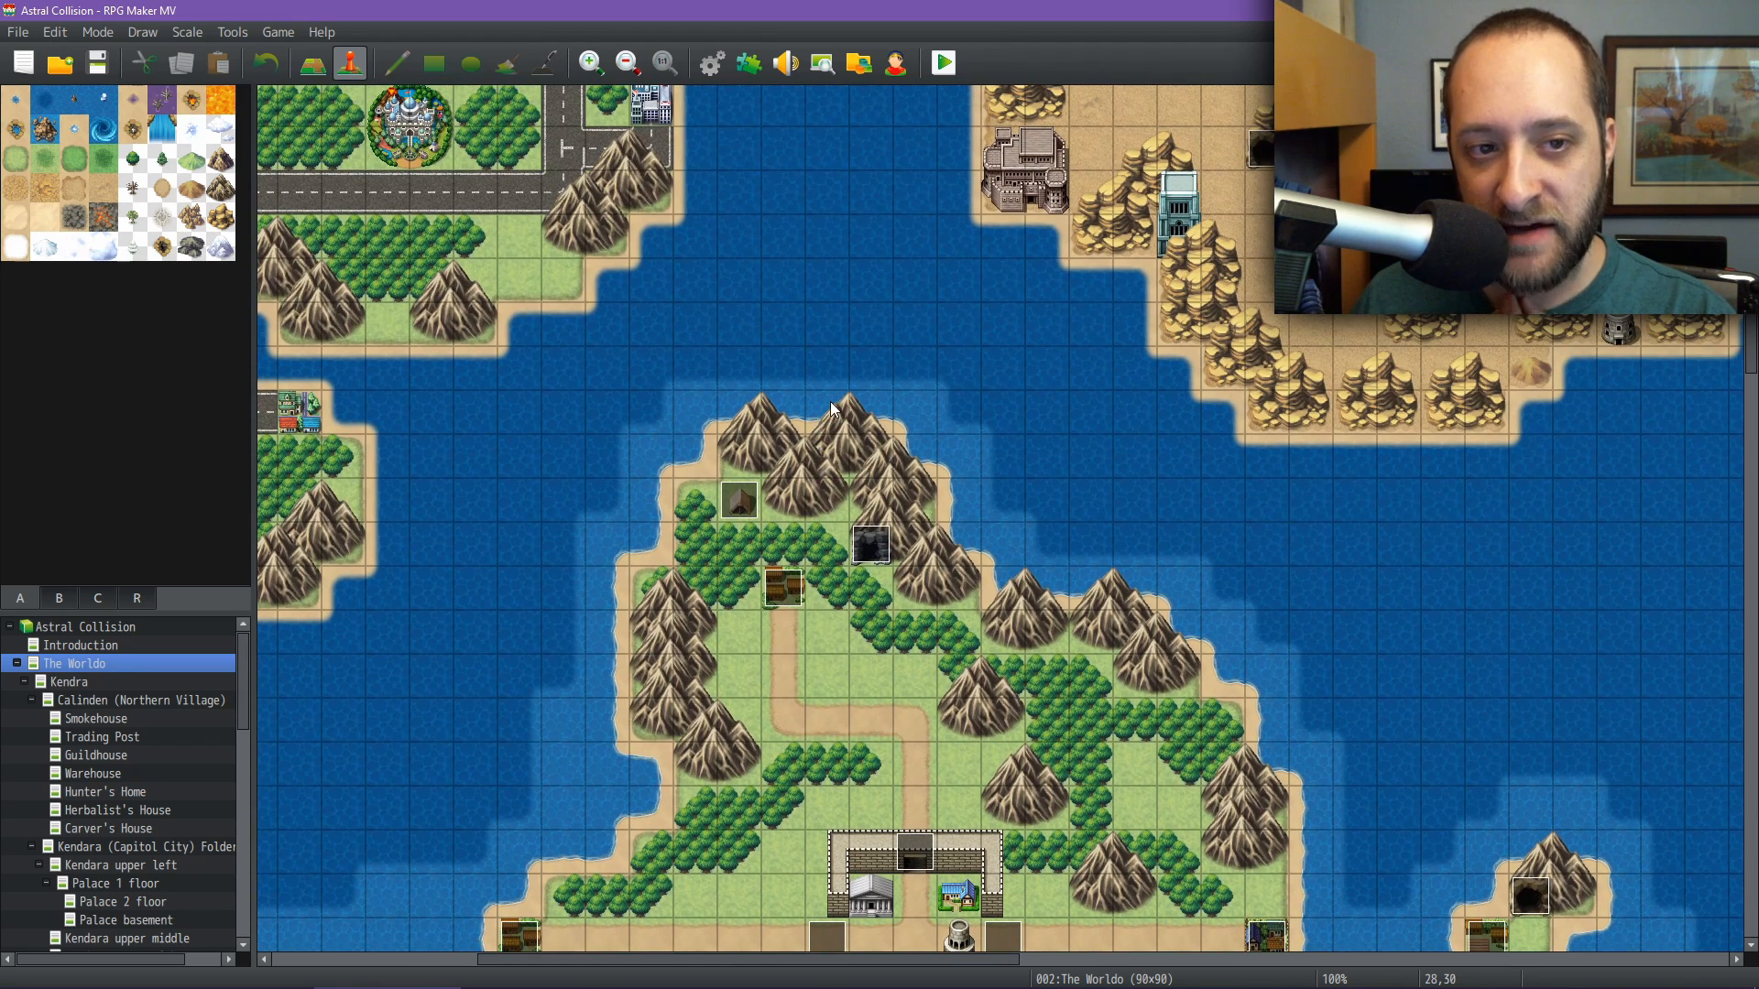
middle_click(866, 433)
middle_click(864, 436)
middle_click(864, 445)
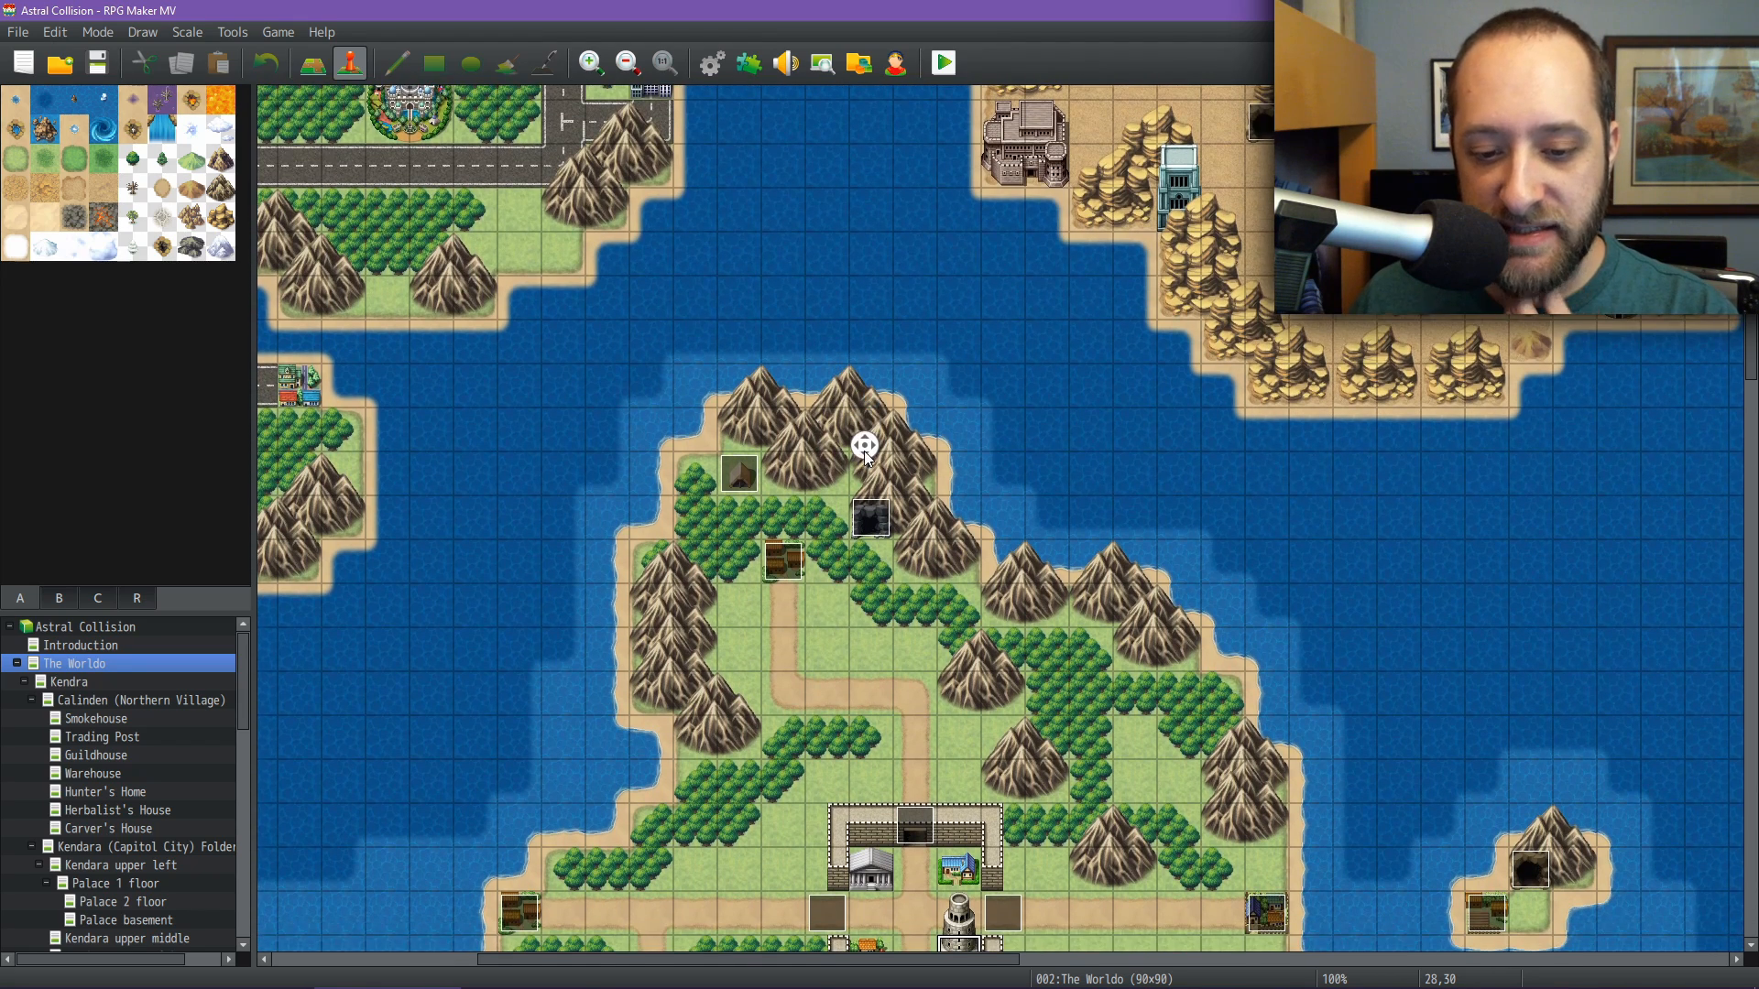
middle_click(856, 511)
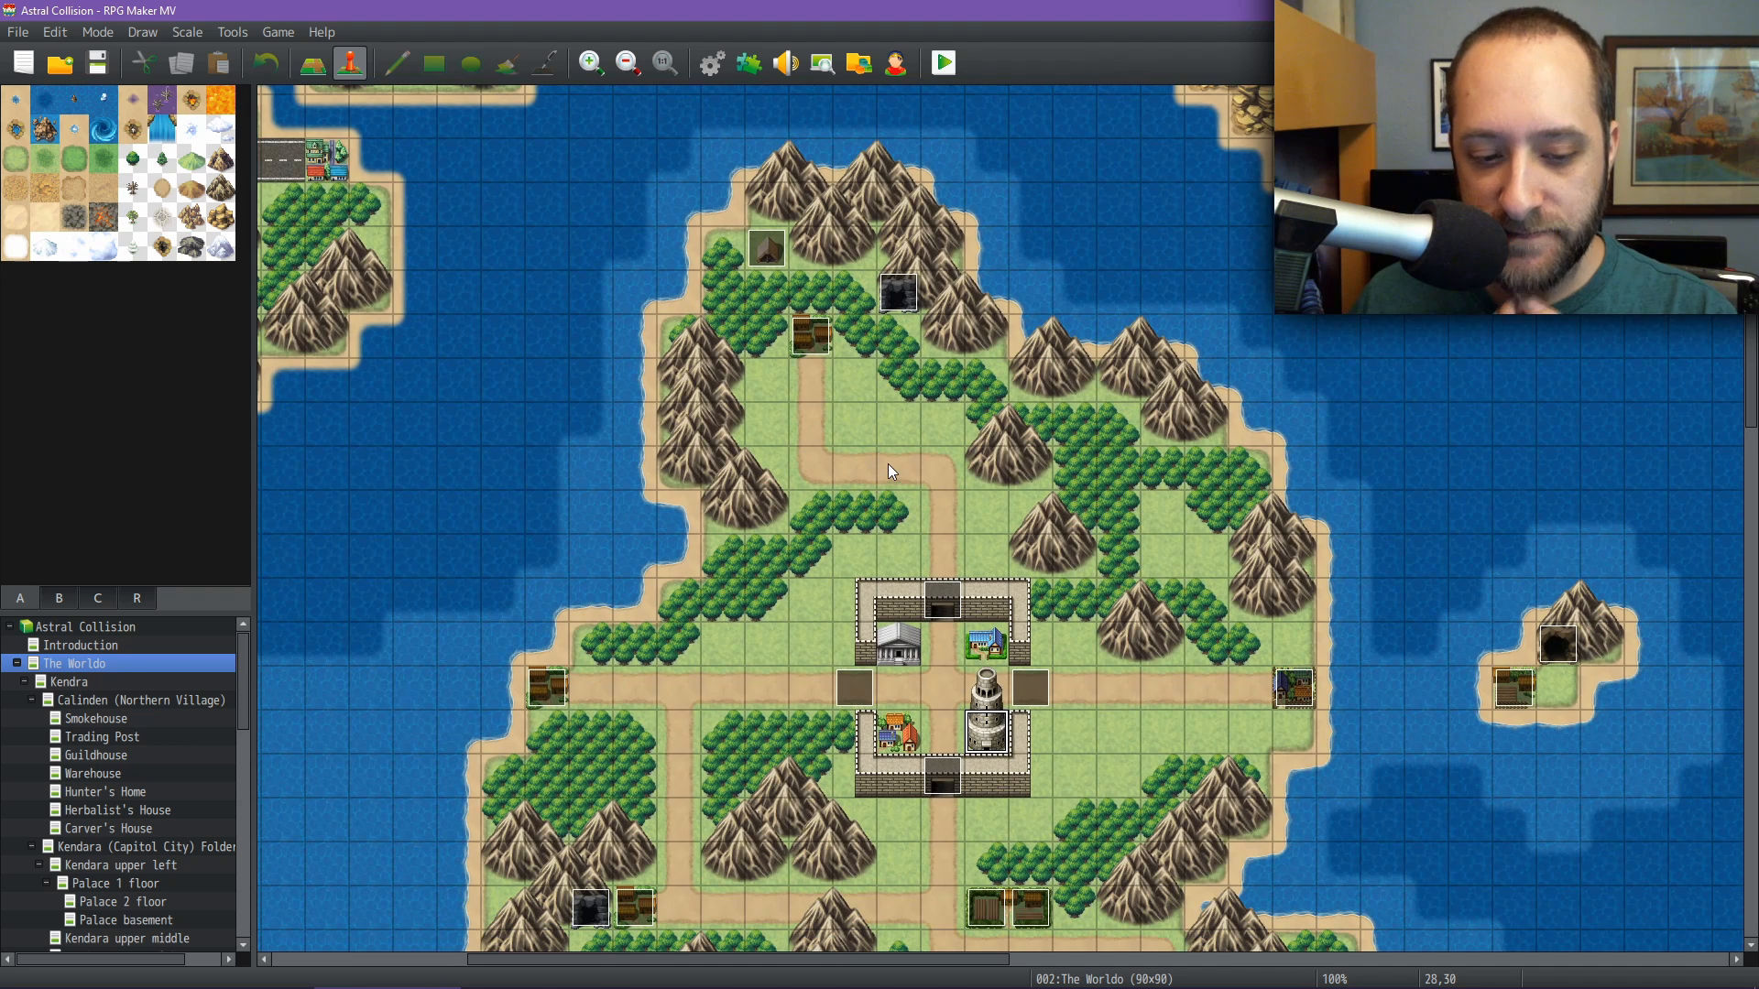
middle_click(888, 463)
middle_click(888, 488)
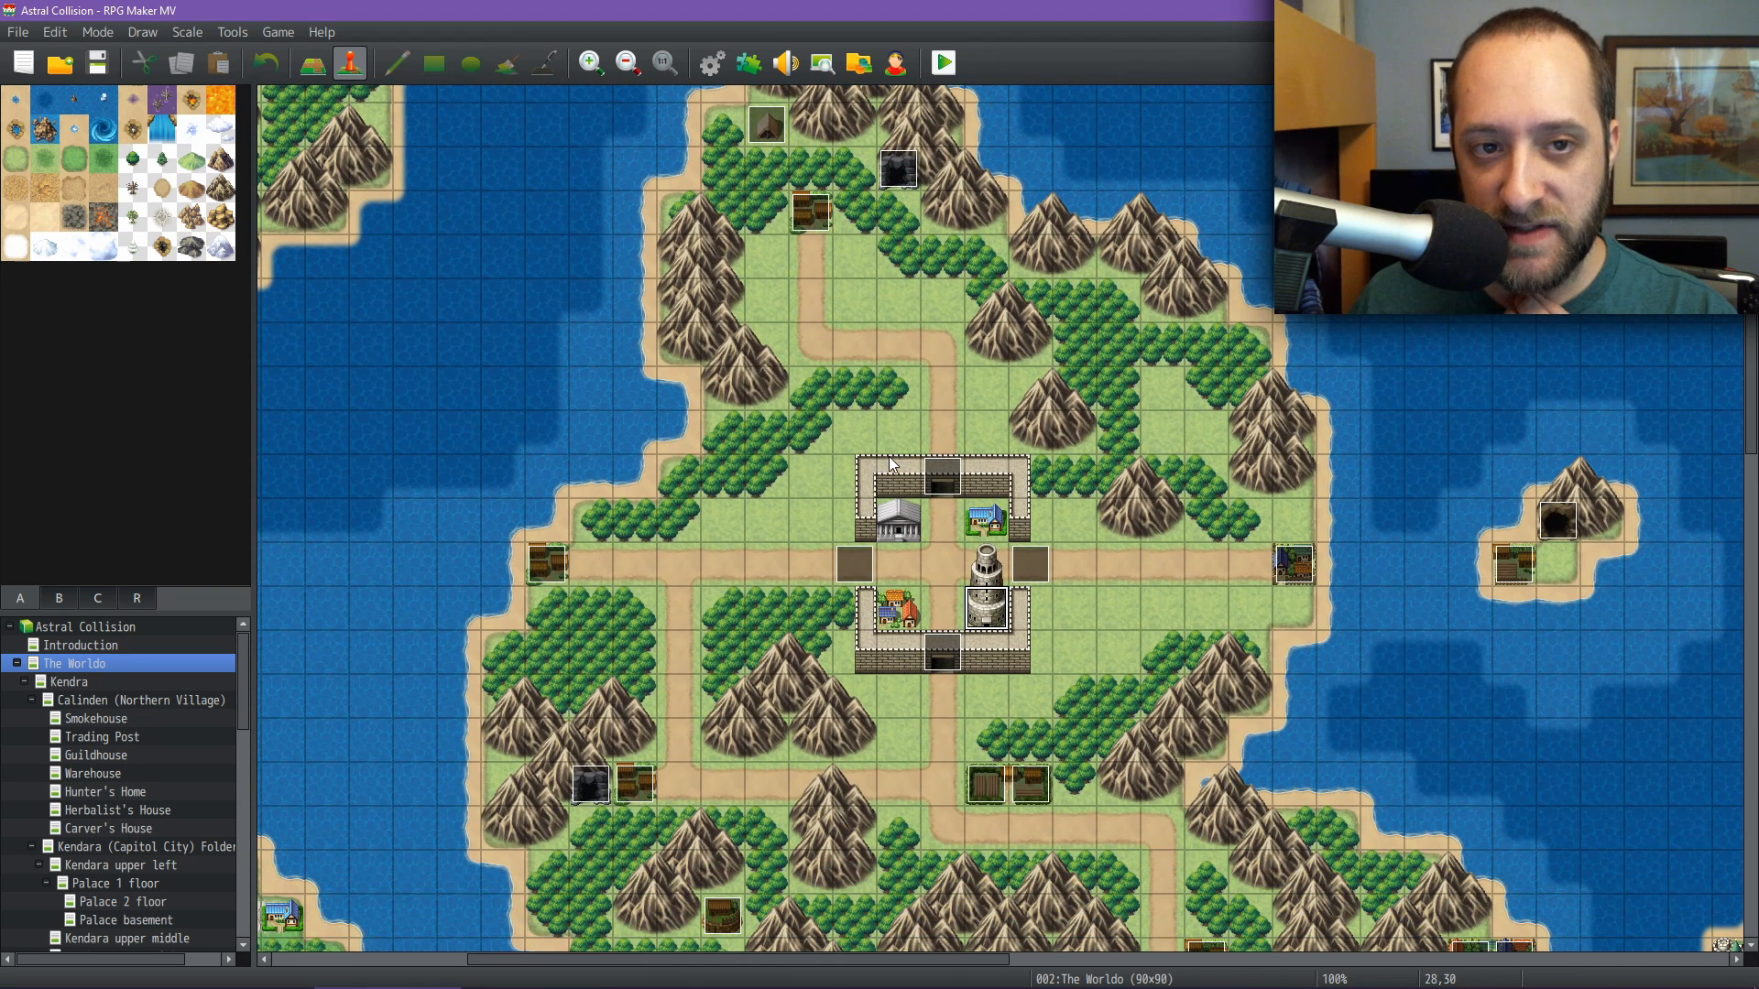